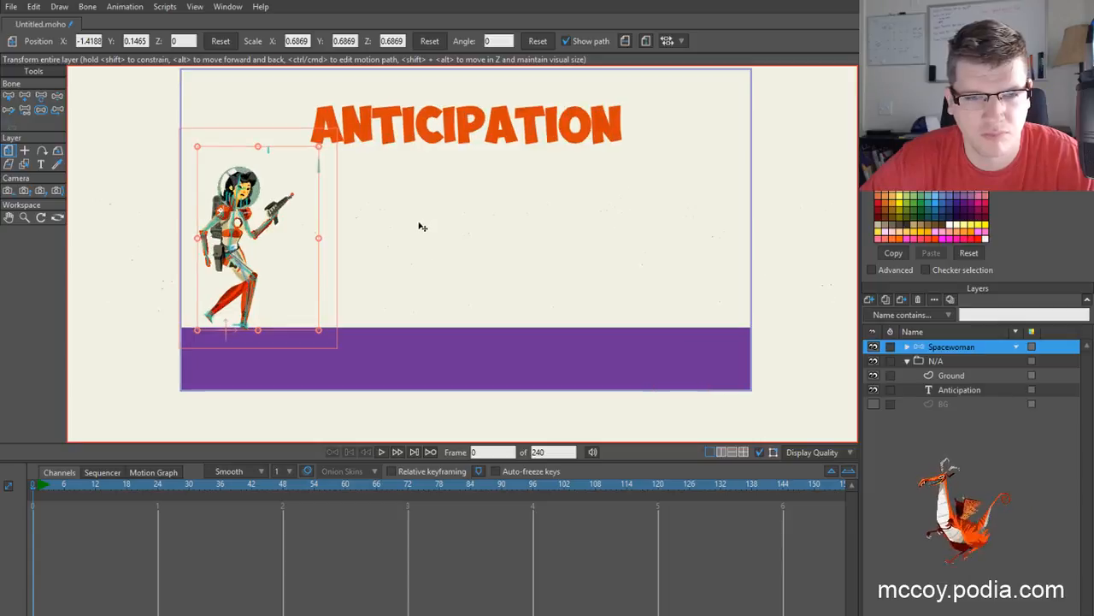
# - Collapse the N/A layer group and move the playhead to frame 1
pyautogui.moveTo(421, 246); pyautogui.dragTo(438, 246)
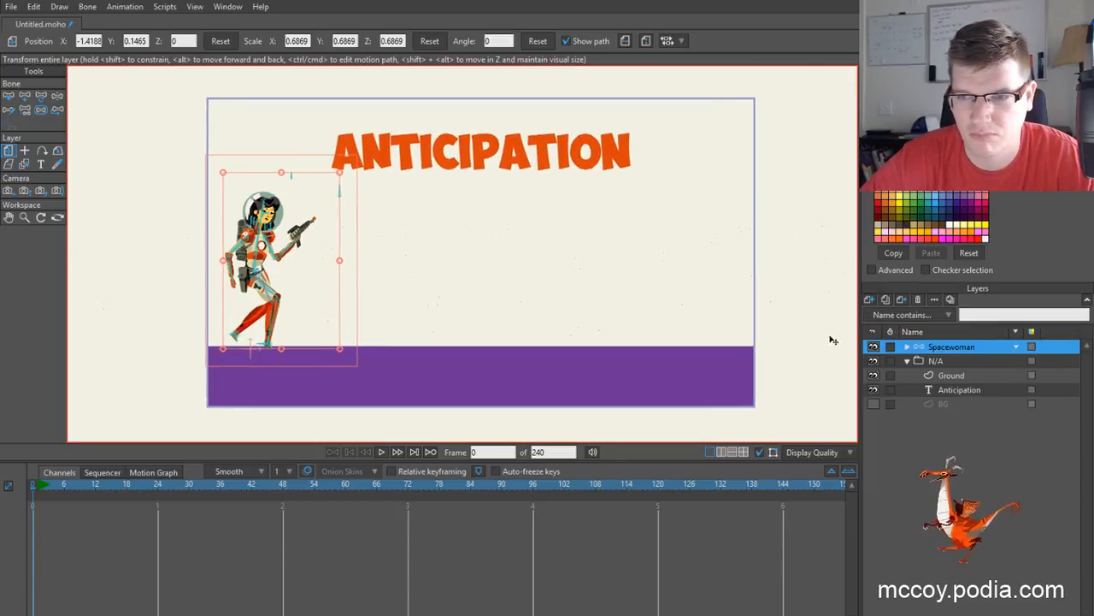
pyautogui.click(906, 362)
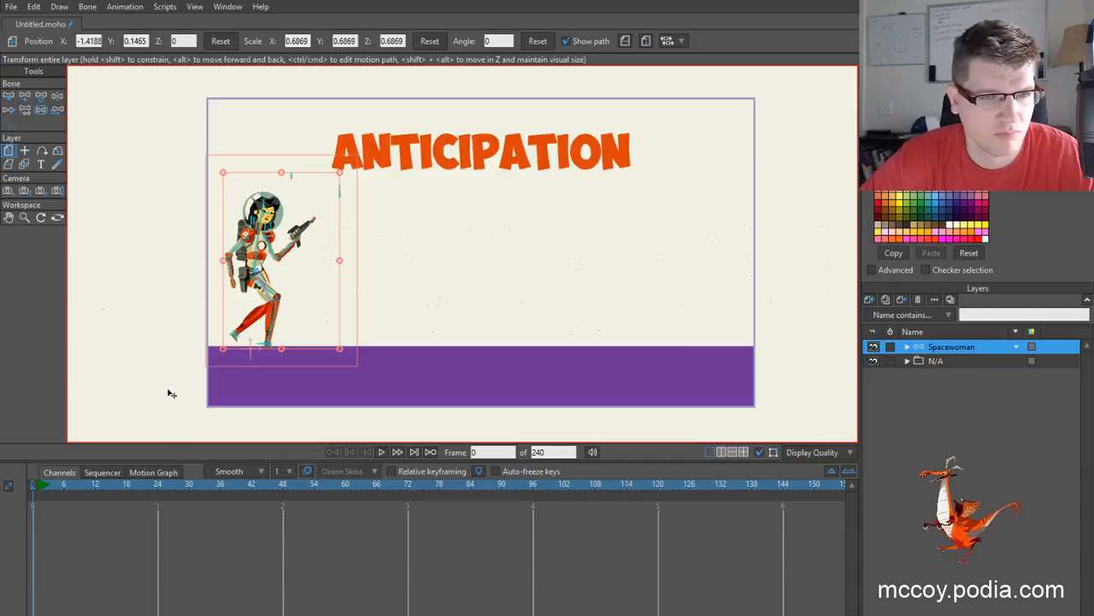
pyautogui.click(35, 484)
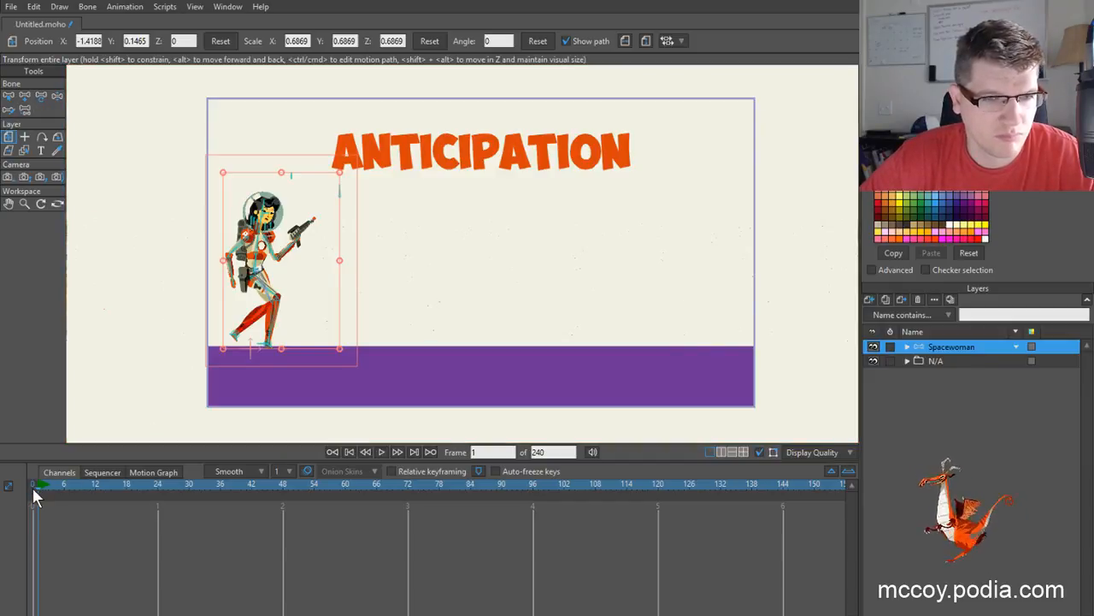
pyautogui.click(32, 484)
pyautogui.click(36, 484)
pyautogui.click(31, 484)
pyautogui.click(37, 484)
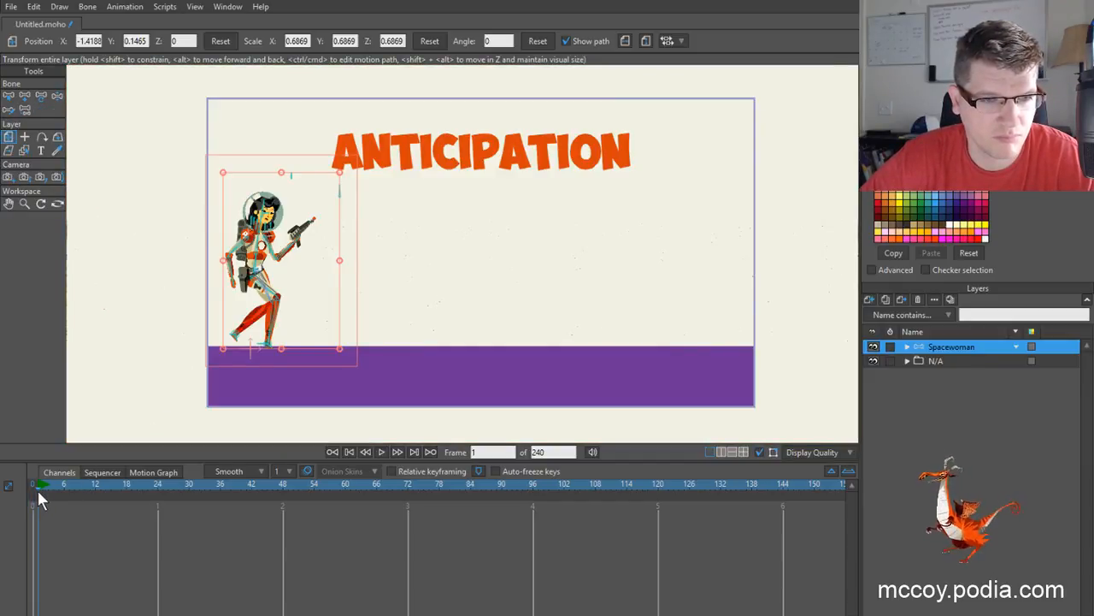
pyautogui.scroll(2, 256, 315)
pyautogui.scroll(1, 259, 313)
pyautogui.press('z')
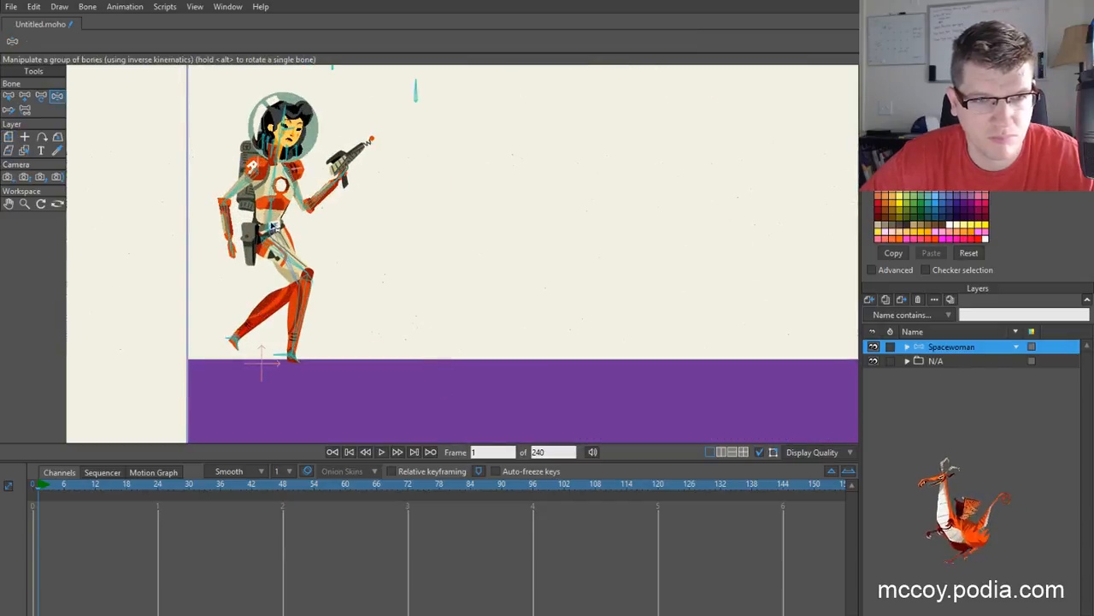
pyautogui.moveTo(276, 239); pyautogui.dragTo(382, 247)
pyautogui.hotkey('ctrl', 'z')
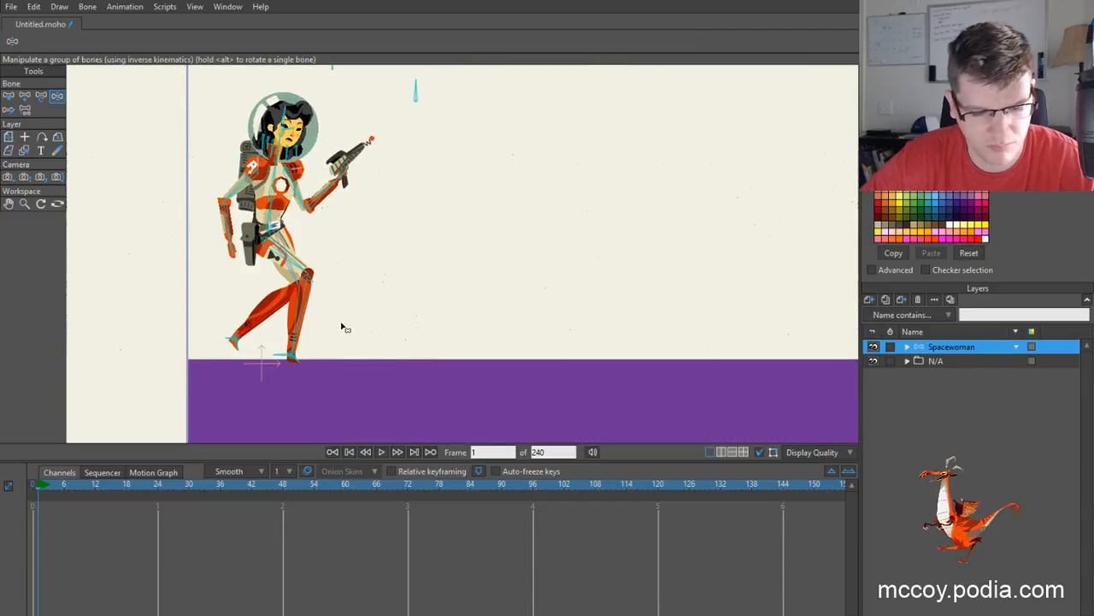
pyautogui.press('t')
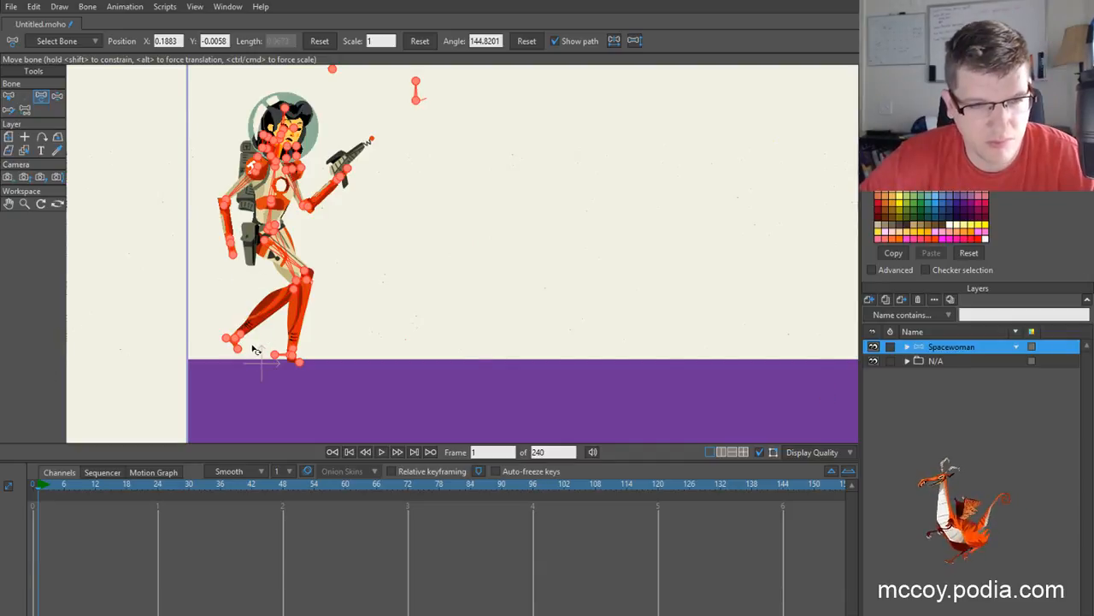
# - On the Spacewoman layer at frame 1, swing the far leg forward and lean the torso forward with Manipulate Bones
pyautogui.click(951, 362)
pyautogui.click(952, 349)
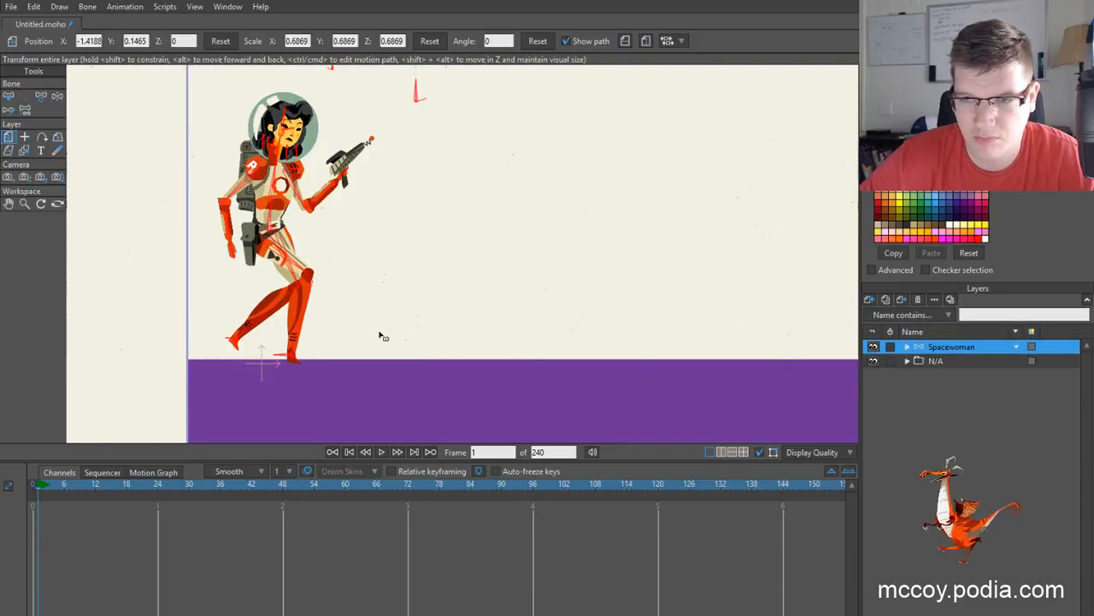
pyautogui.press('z')
pyautogui.moveTo(231, 342); pyautogui.dragTo(324, 343)
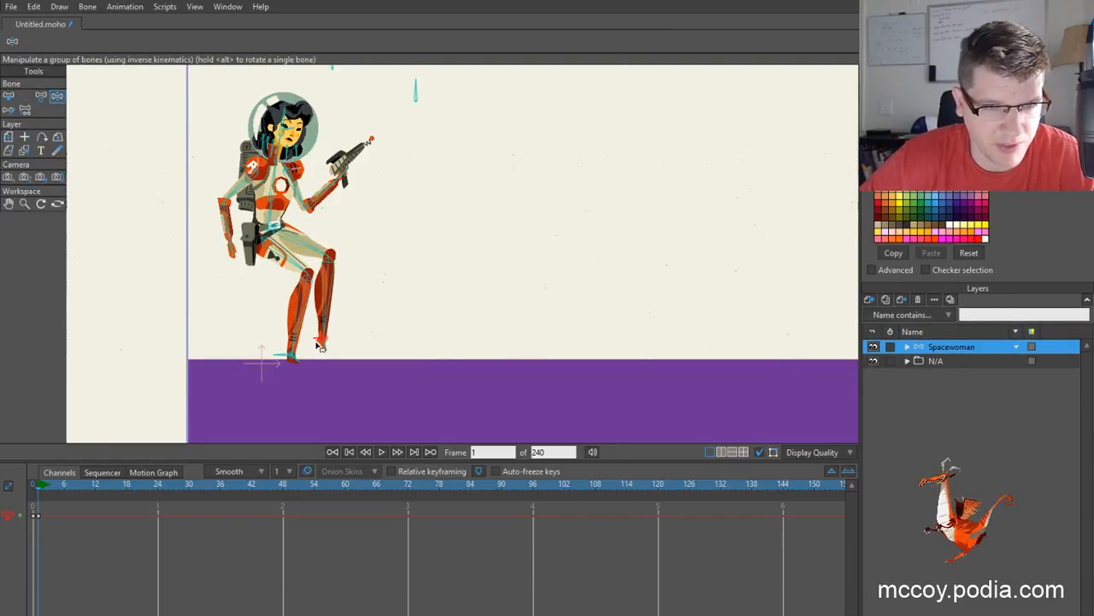
pyautogui.scroll(3, 265, 279)
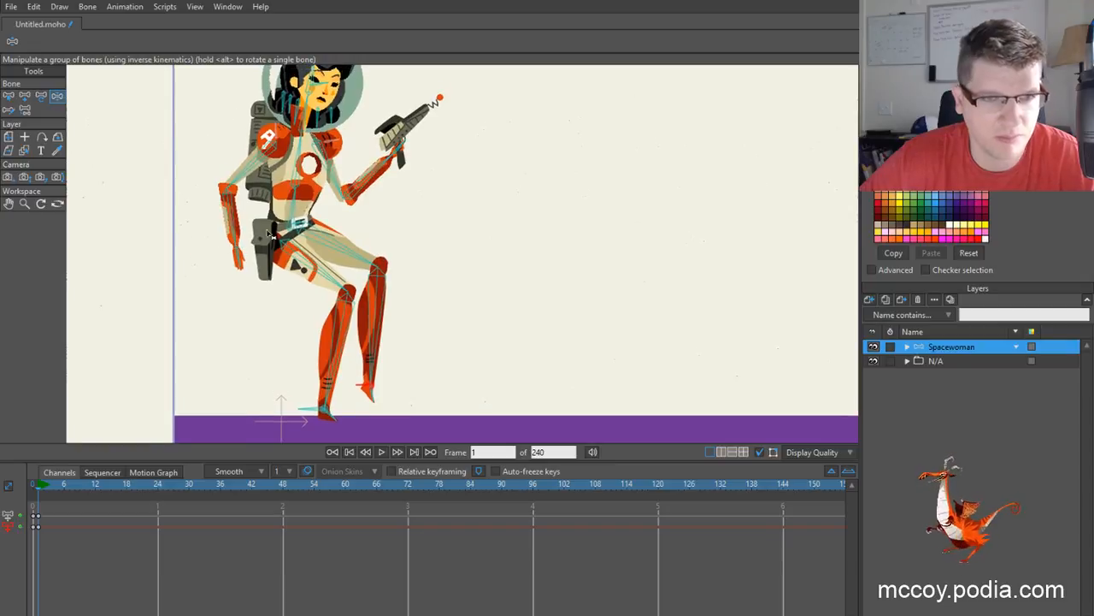
pyautogui.moveTo(304, 208); pyautogui.dragTo(335, 198)
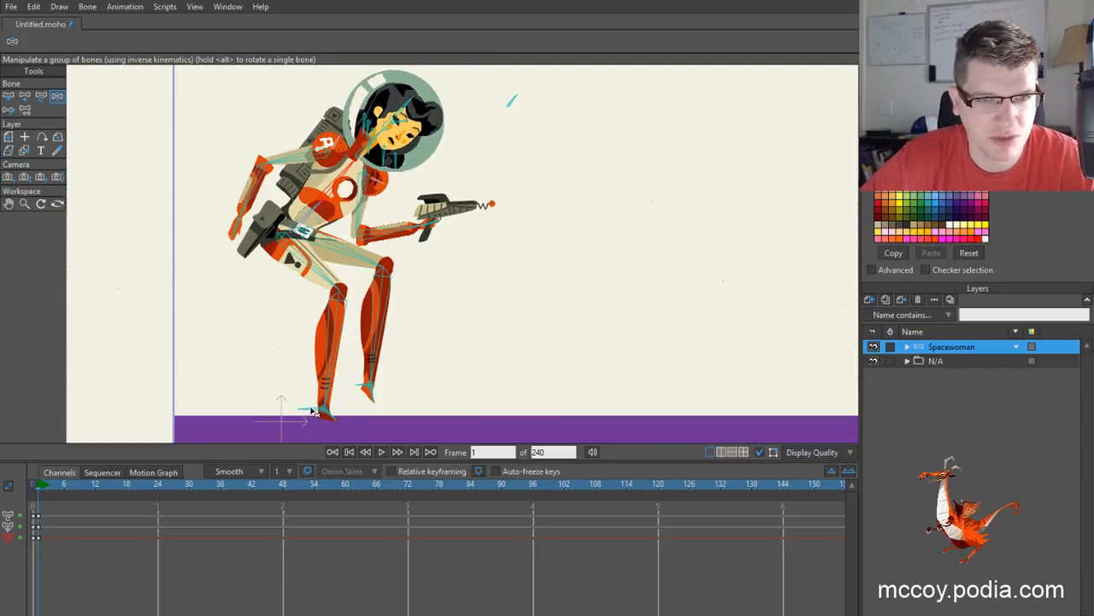
# - Shift the spacewoman's near foot backward and plant the far foot flat on the purple ground
pyautogui.moveTo(315, 413); pyautogui.dragTo(272, 410)
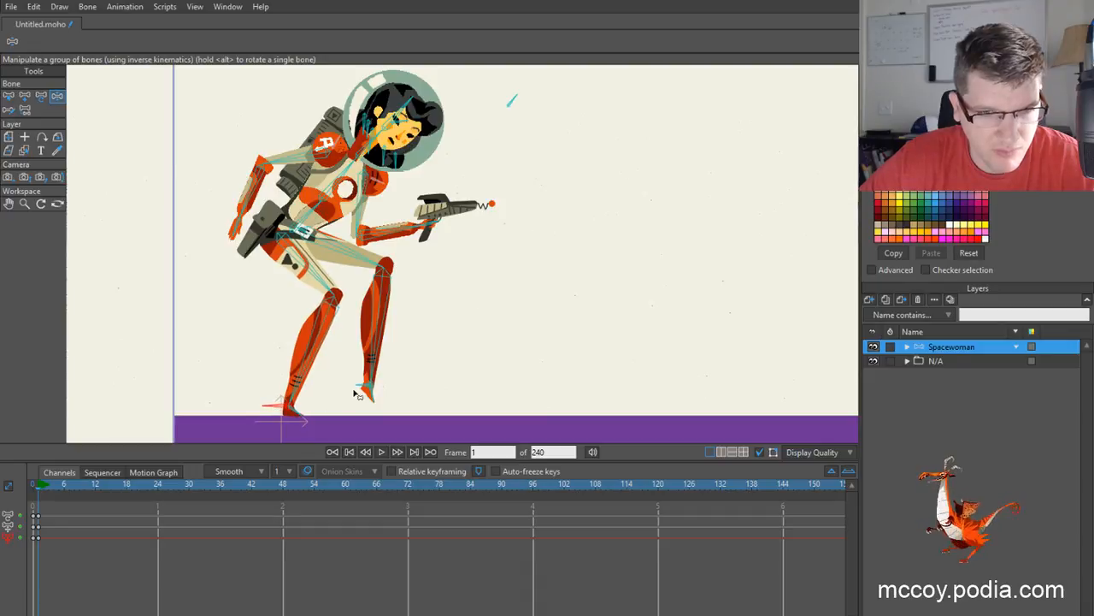
pyautogui.moveTo(363, 390); pyautogui.dragTo(382, 415)
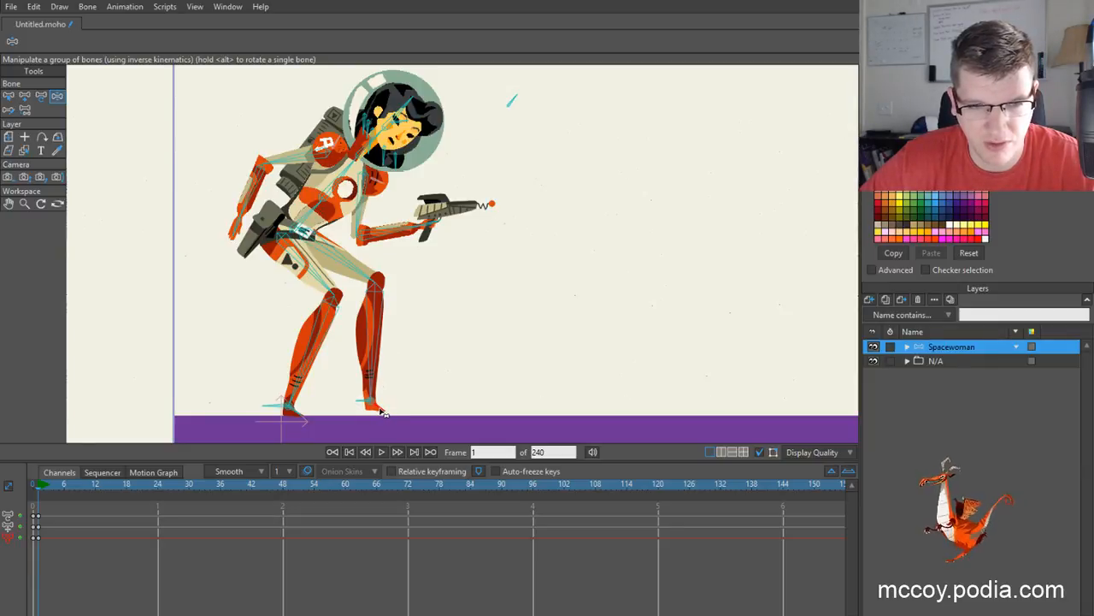
pyautogui.moveTo(363, 404); pyautogui.dragTo(363, 410)
pyautogui.scroll(-2, 304, 281)
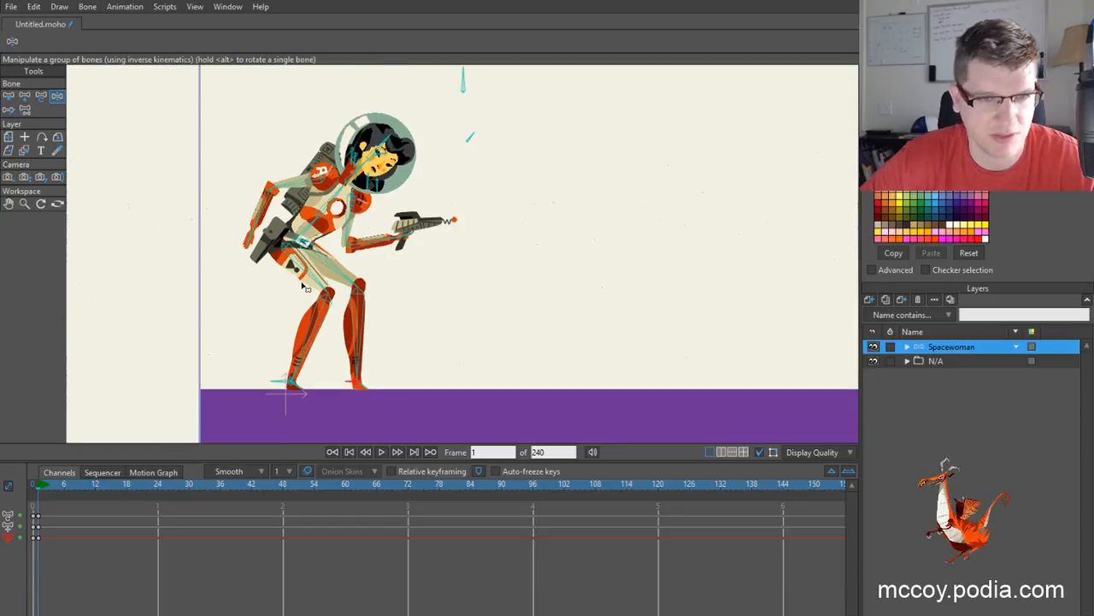
# - Lower the spacewoman's hips so both knees bend into a deeper crouch
pyautogui.moveTo(303, 283); pyautogui.dragTo(319, 312)
pyautogui.scroll(3, 317, 310)
pyautogui.moveTo(323, 224); pyautogui.dragTo(325, 271)
pyautogui.scroll(1, 413, 272)
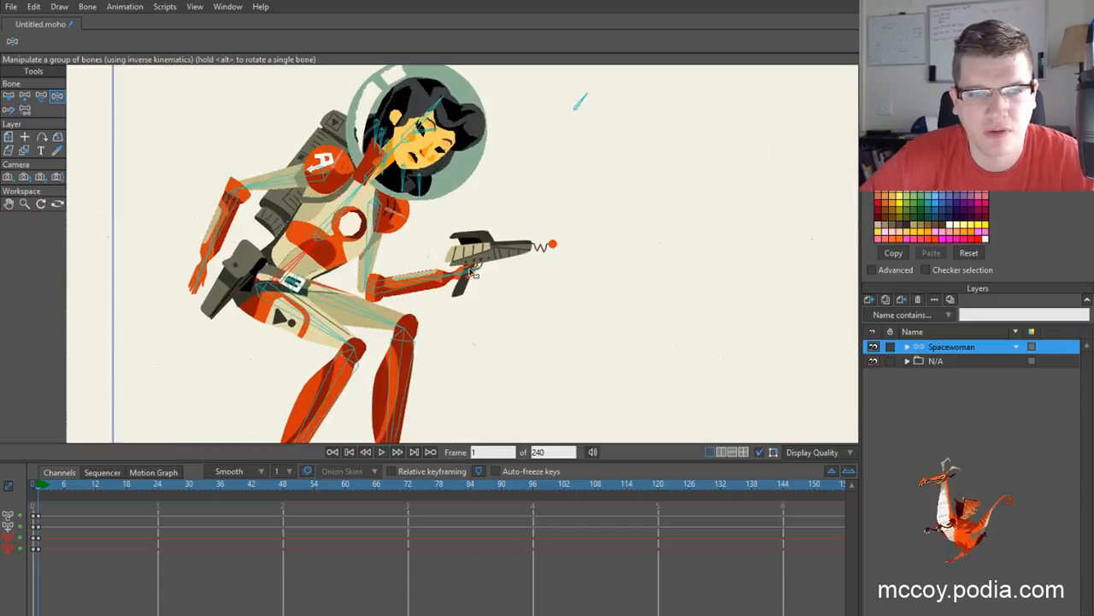
pyautogui.scroll(-4, 462, 273)
pyautogui.scroll(3, 441, 269)
# - Level the gun forearm, raise the other arm behind the back, and tilt the head up and back to face forward
pyautogui.moveTo(431, 268); pyautogui.dragTo(459, 296)
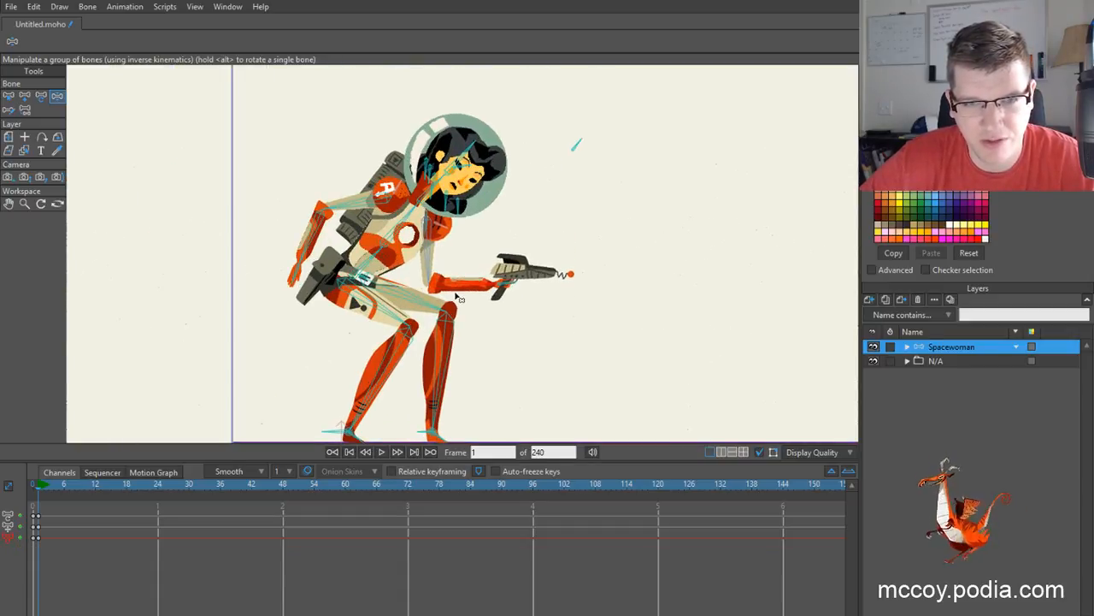
pyautogui.moveTo(346, 213); pyautogui.dragTo(344, 206)
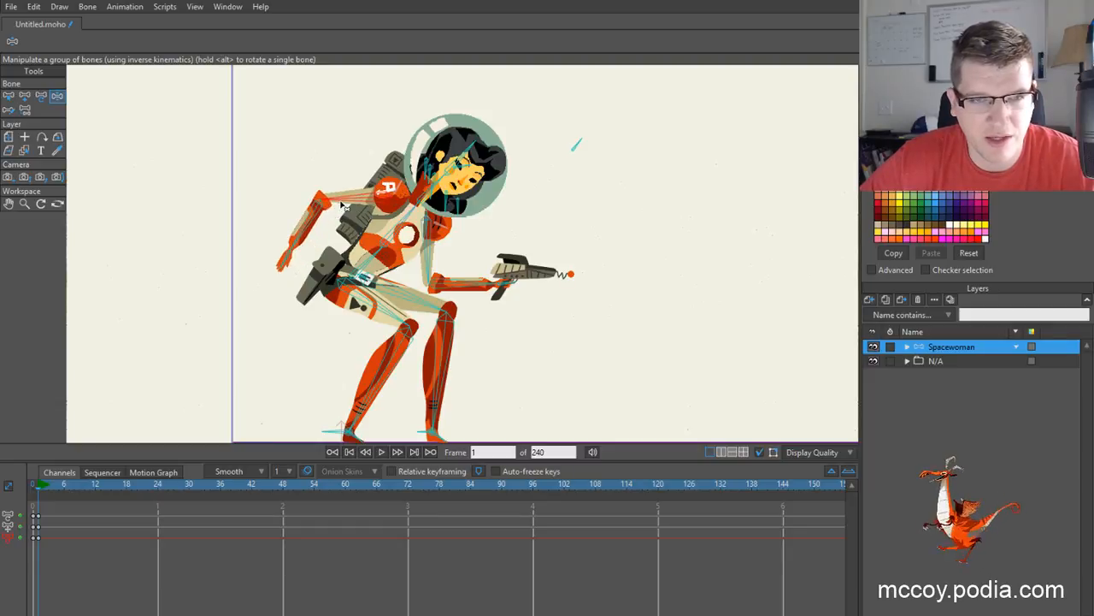
pyautogui.moveTo(456, 175)
pyautogui.mouseDown()
pyautogui.moveTo(432, 146)
pyautogui.moveTo(462, 154)
pyautogui.moveTo(442, 183)
pyautogui.mouseUp()
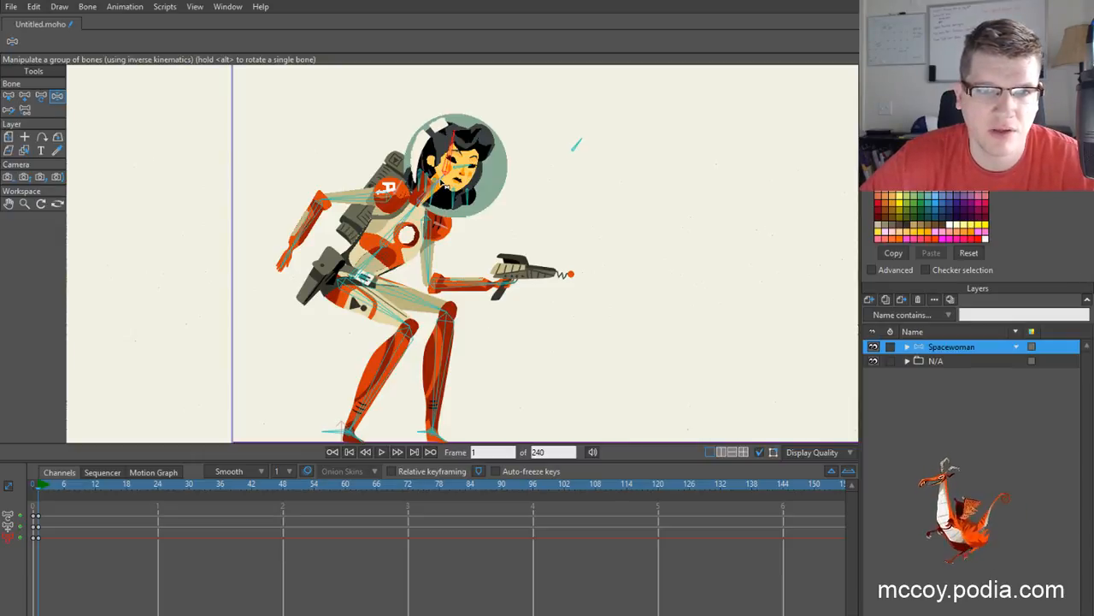
pyautogui.moveTo(443, 184); pyautogui.dragTo(438, 162)
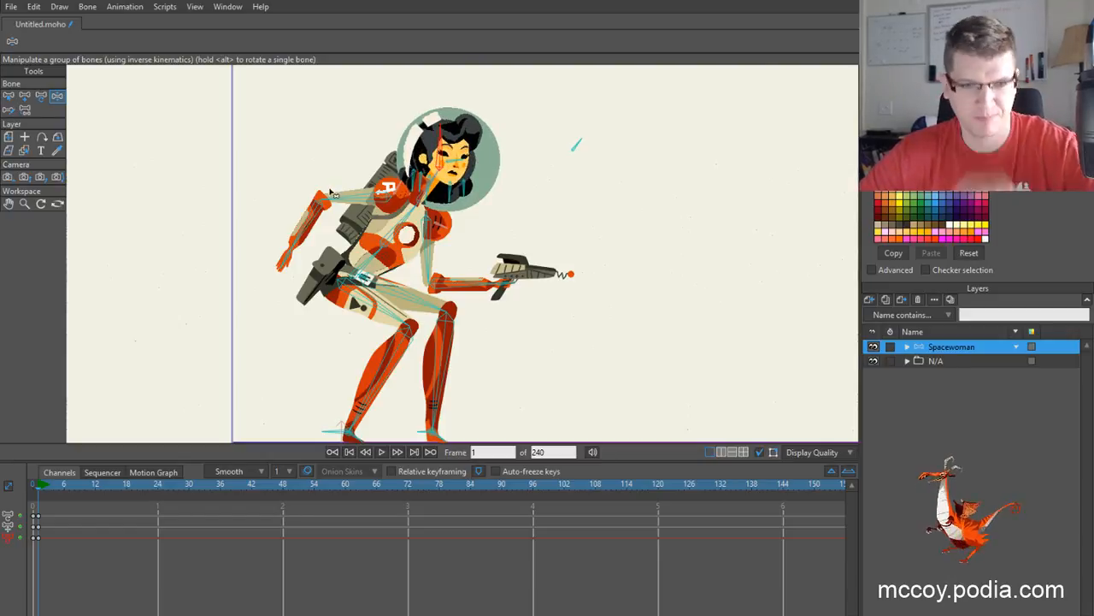
# - Slide the near foot farther back along the ground to widen the crouched stance
pyautogui.scroll(-2, 342, 214)
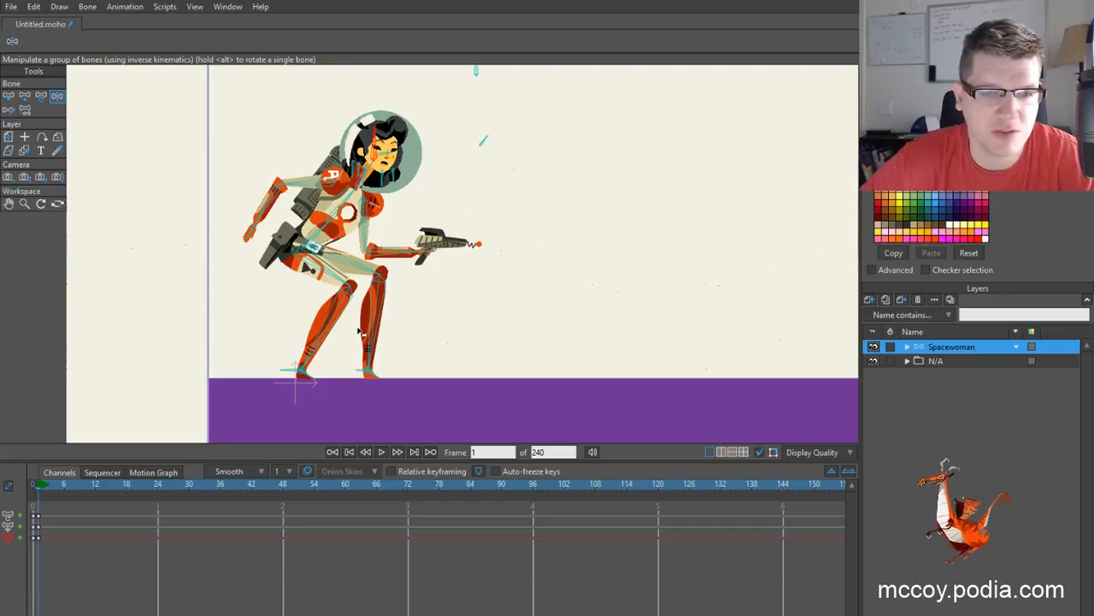
pyautogui.scroll(-4, 402, 323)
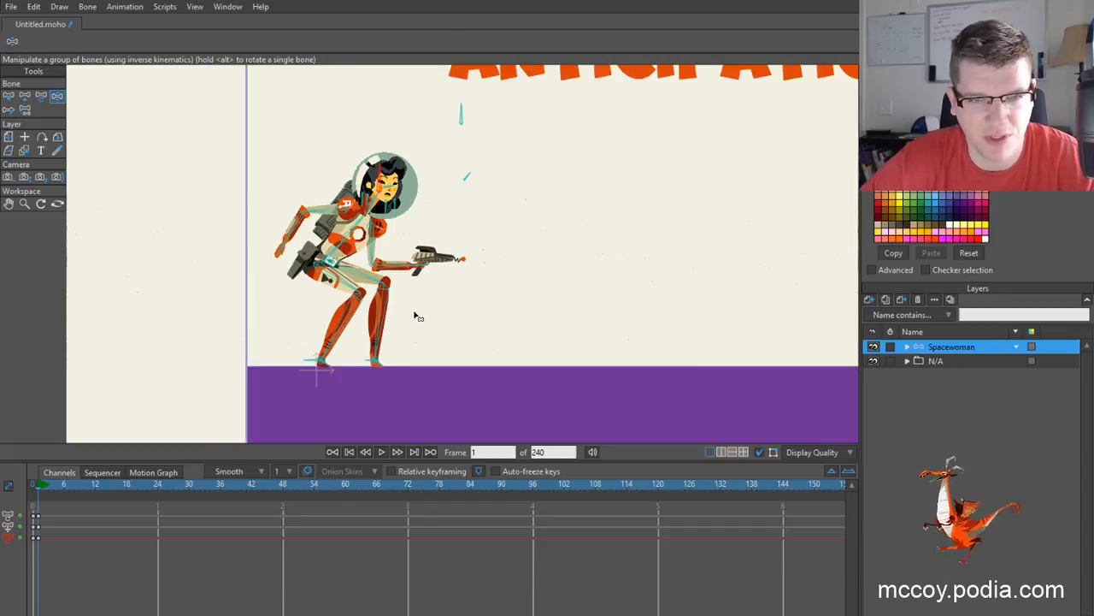
pyautogui.scroll(5, 413, 296)
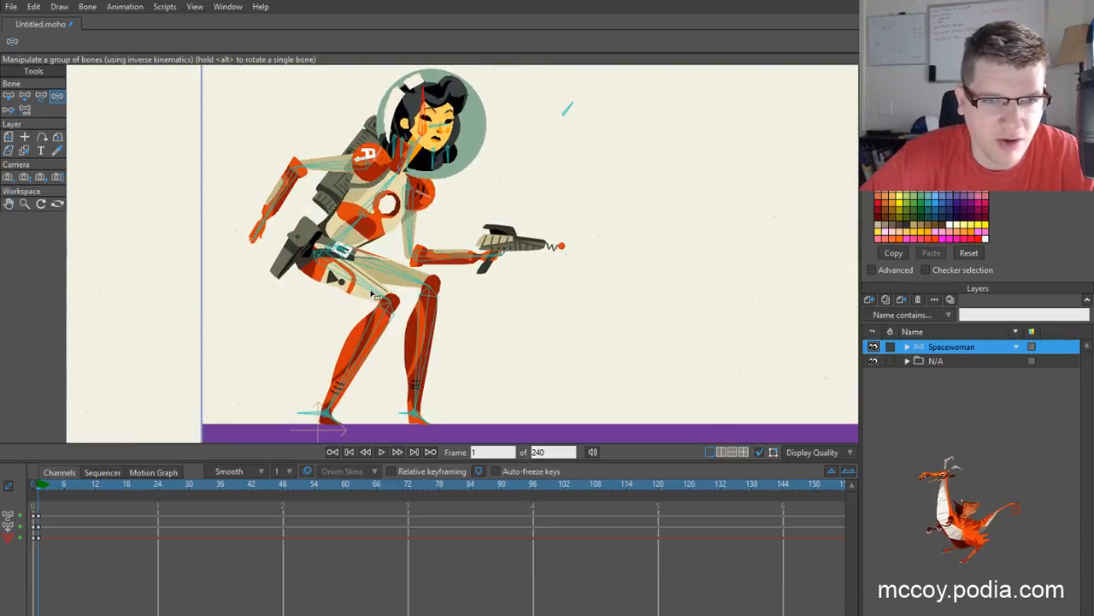
pyautogui.moveTo(313, 419)
pyautogui.mouseDown()
pyautogui.moveTo(280, 419)
pyautogui.moveTo(307, 423)
pyautogui.mouseUp()
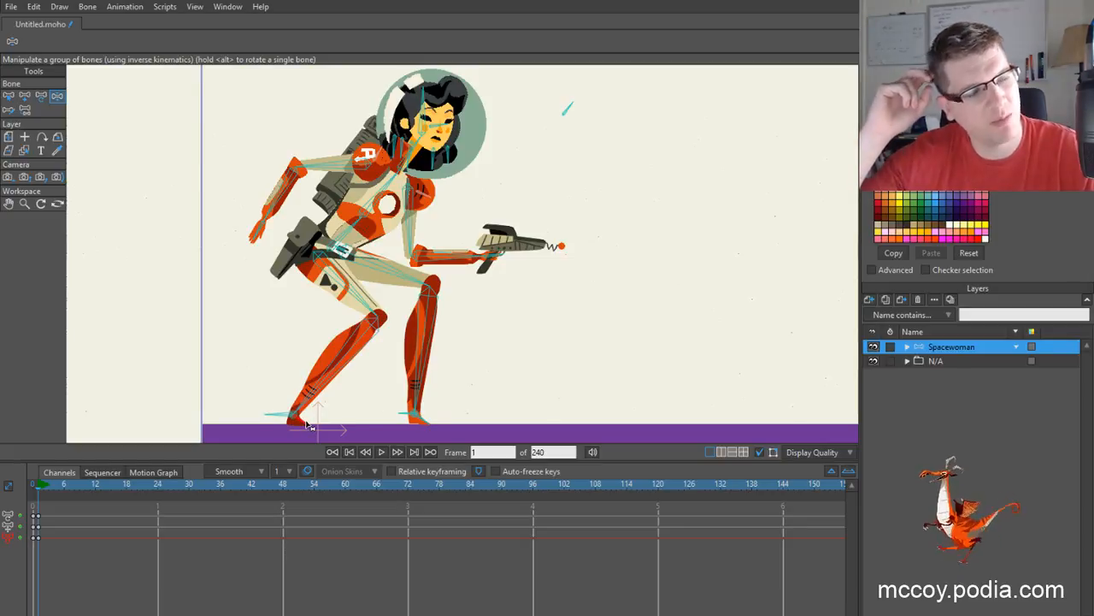
# - Examine the crouched pose on frame 1 both close up and within the whole scene
pyautogui.scroll(-4, 384, 291)
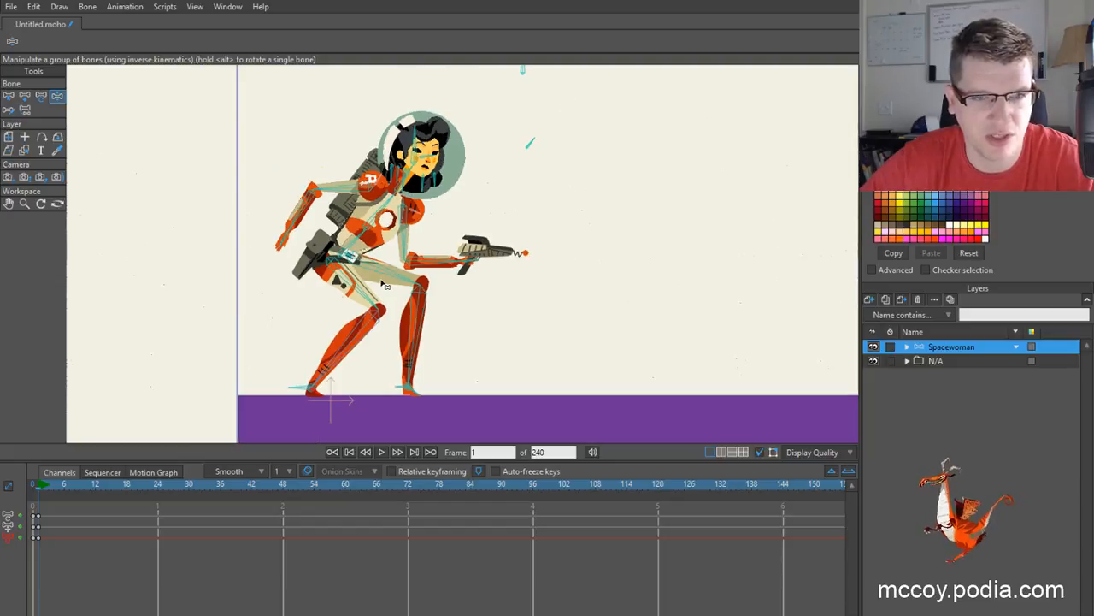
pyautogui.scroll(-1, 377, 310)
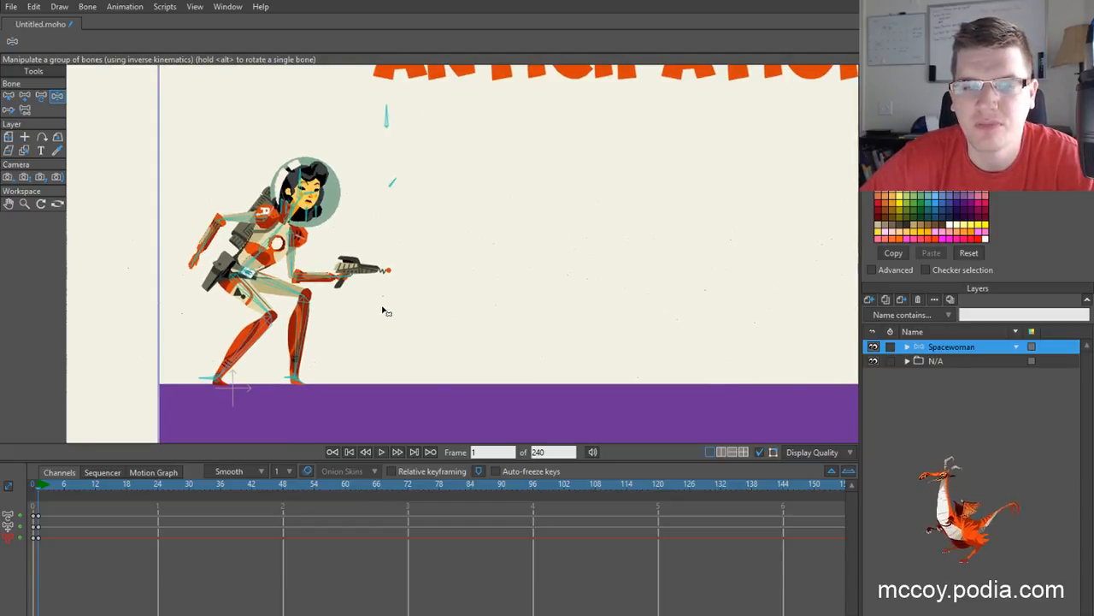
pyautogui.scroll(-2, 414, 290)
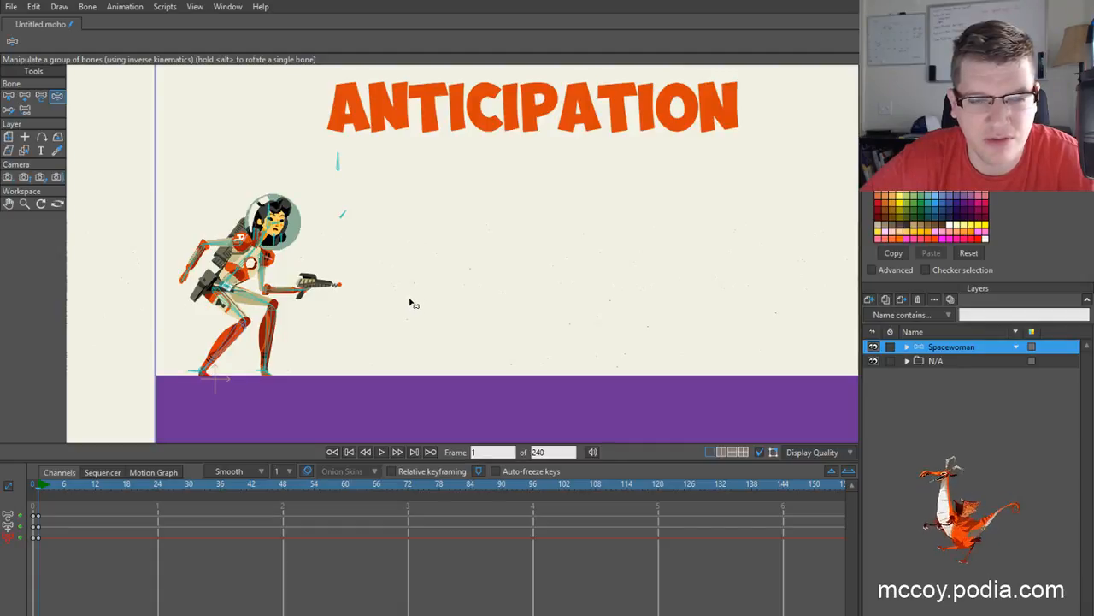
pyautogui.scroll(1, 415, 304)
pyautogui.scroll(-1, 415, 304)
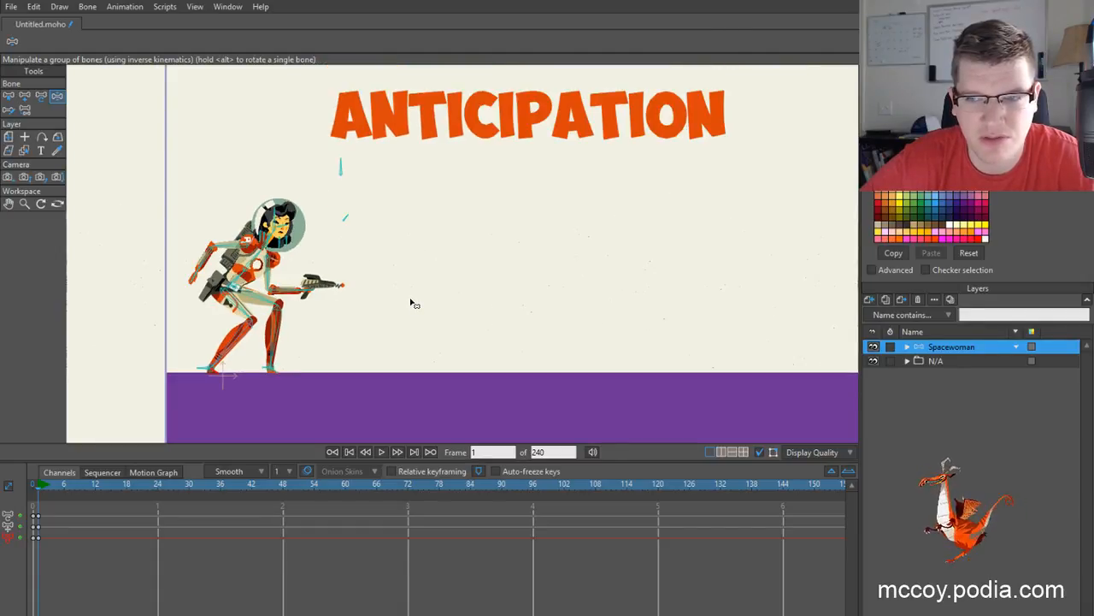
pyautogui.scroll(3, 283, 315)
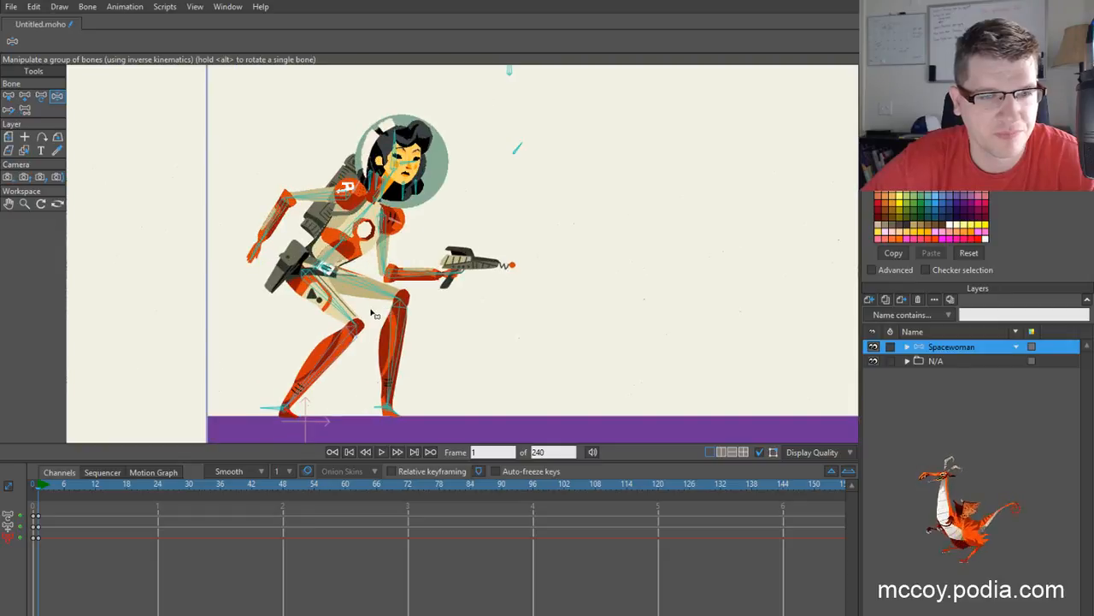
pyautogui.scroll(-3, 402, 309)
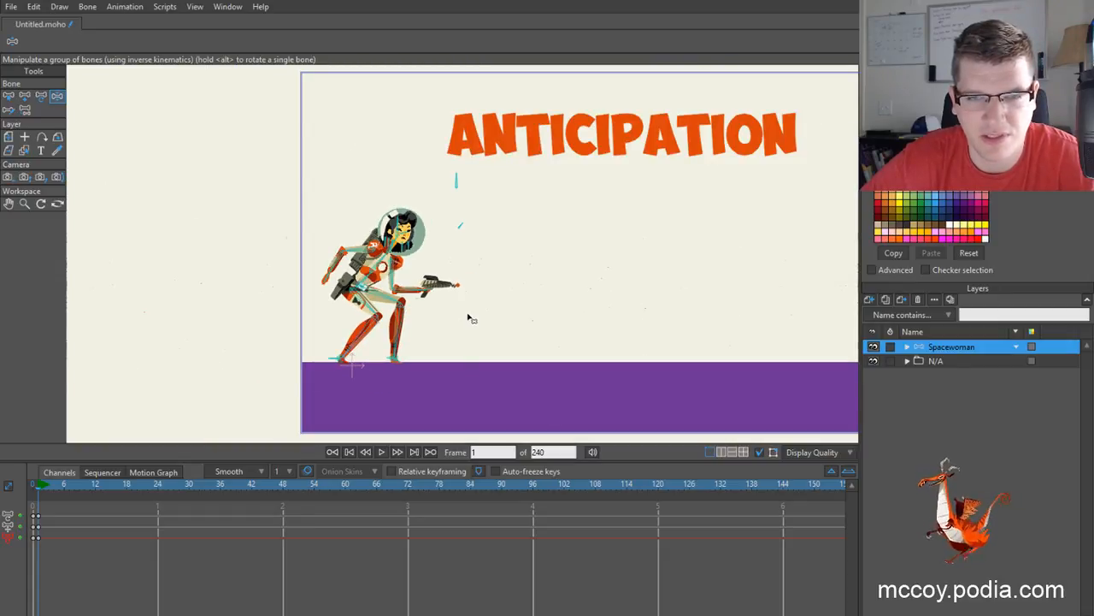
pyautogui.scroll(1, 467, 319)
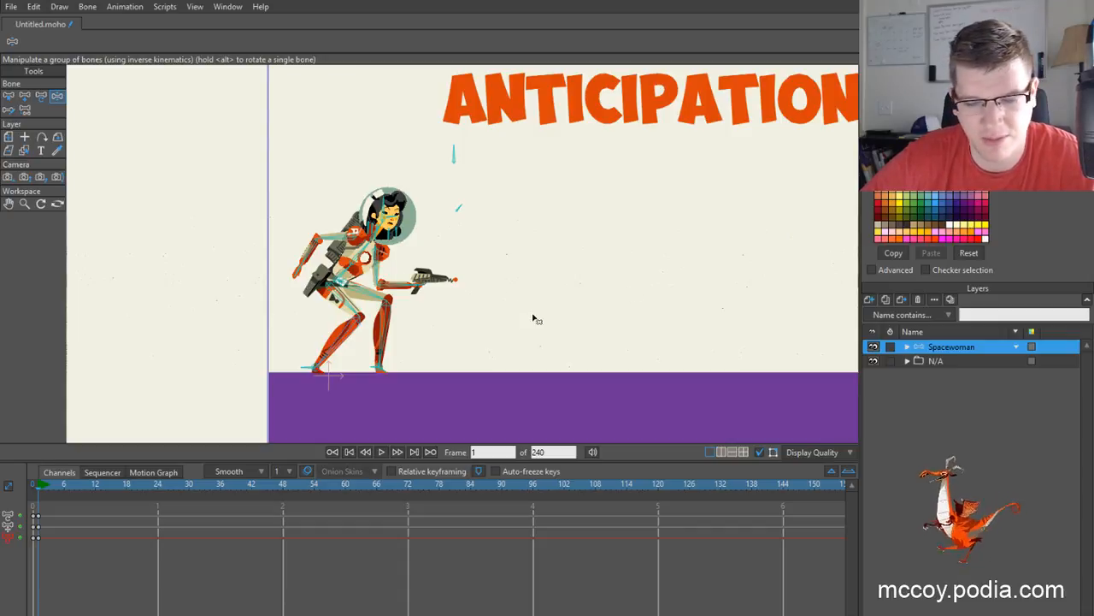
# - Compare the spacewoman's original pose on frame 0 with the crouched pose on frame 1
pyautogui.click(34, 485)
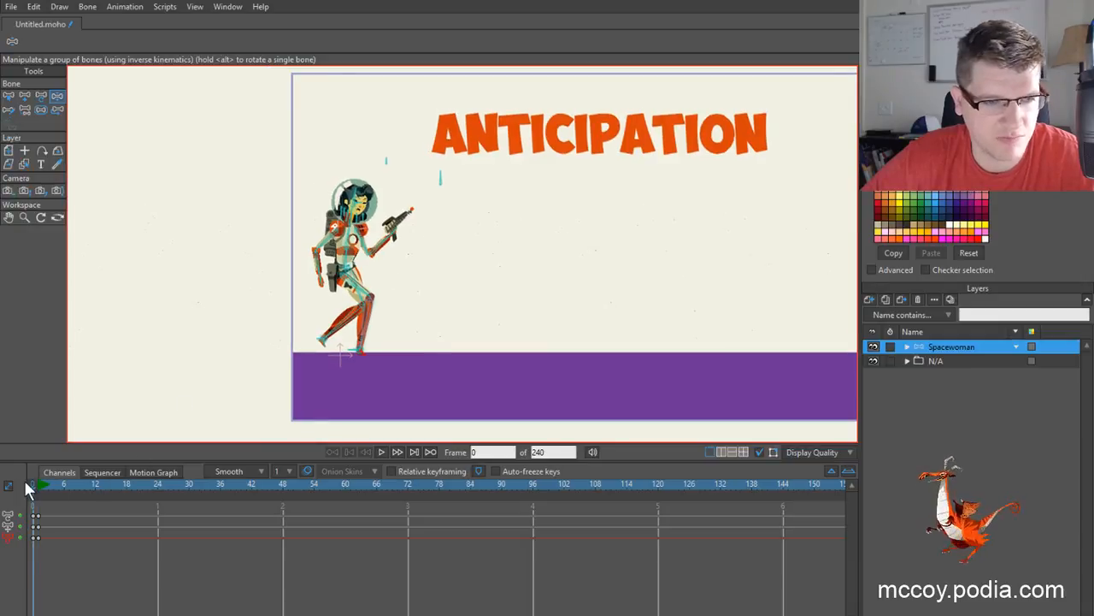
pyautogui.click(40, 484)
pyautogui.click(32, 485)
pyautogui.click(39, 484)
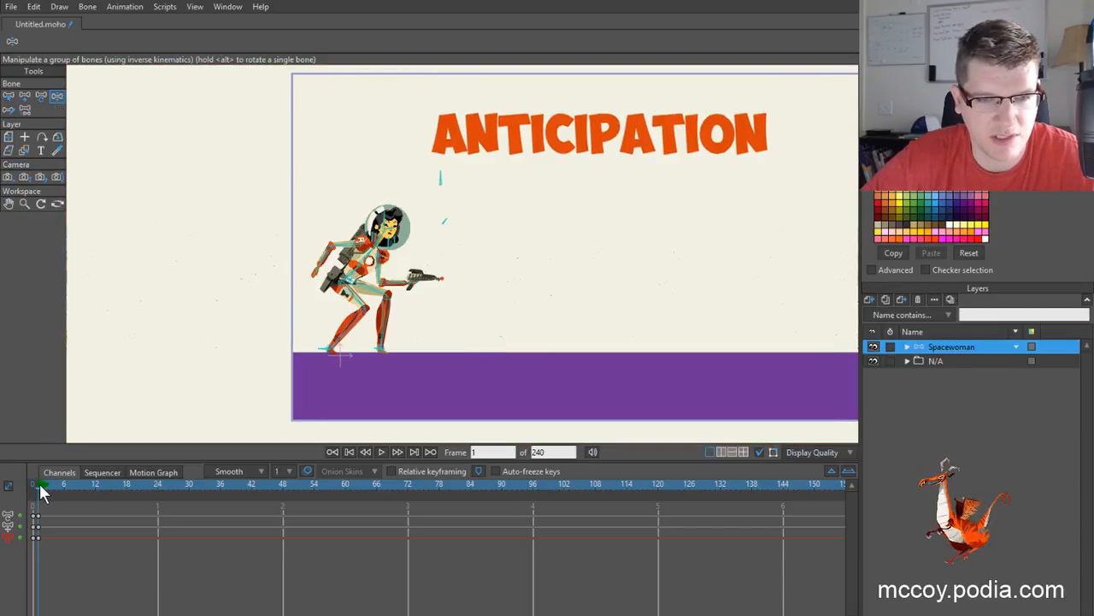
pyautogui.click(35, 484)
pyautogui.click(41, 483)
pyautogui.click(32, 484)
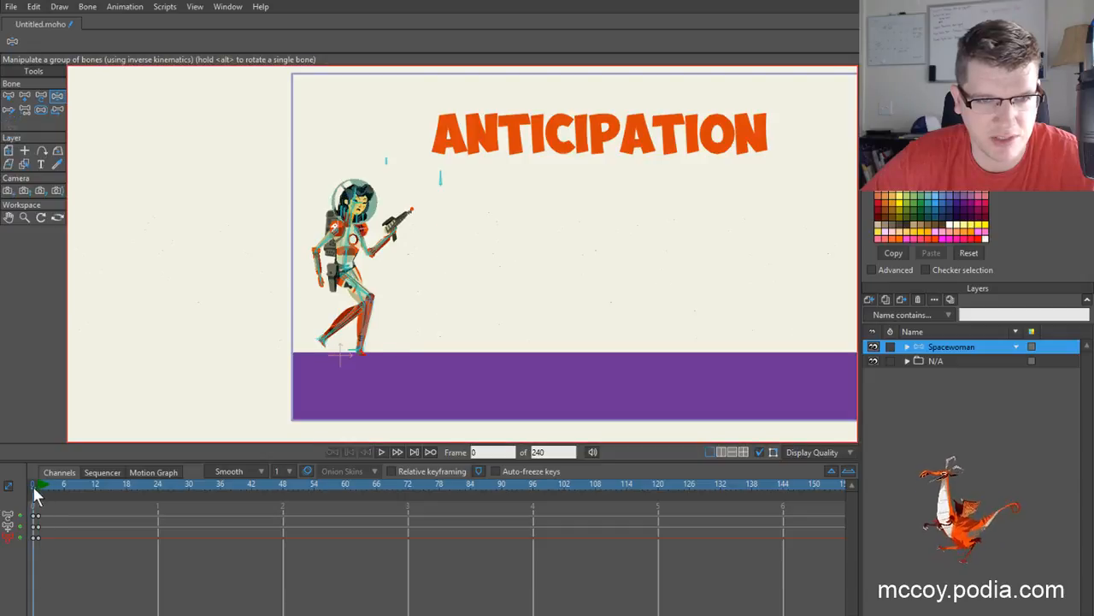
pyautogui.click(39, 485)
pyautogui.click(29, 485)
pyautogui.scroll(3, 334, 358)
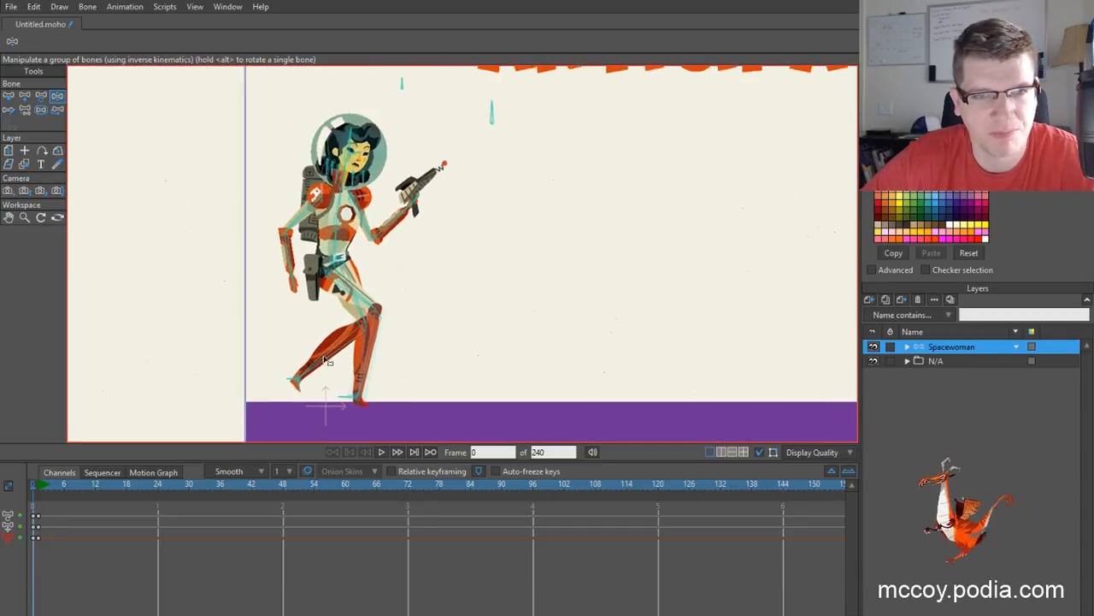
pyautogui.moveTo(325, 359); pyautogui.dragTo(316, 373)
pyautogui.scroll(-1, 325, 347)
pyautogui.scroll(2, 329, 346)
pyautogui.moveTo(340, 429); pyautogui.dragTo(315, 418)
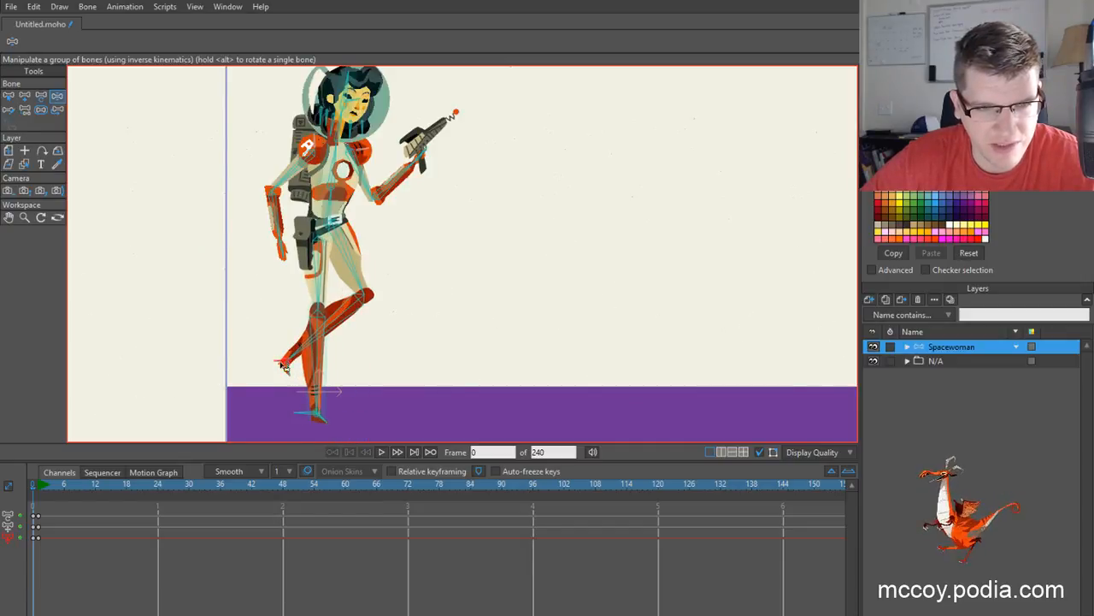
pyautogui.moveTo(285, 366); pyautogui.dragTo(331, 407)
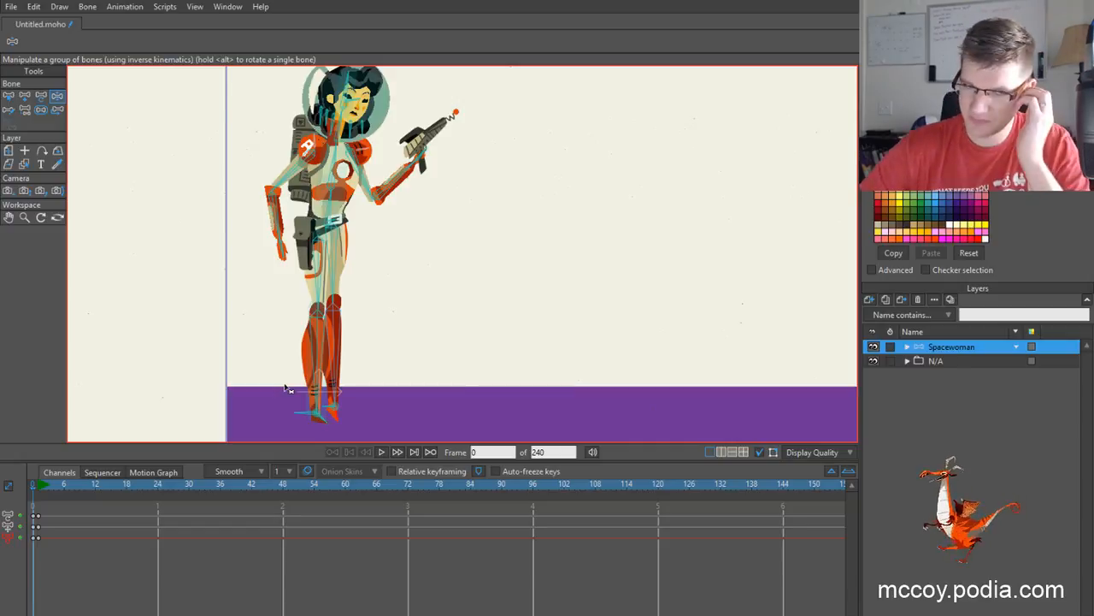
pyautogui.hotkey('ctrl', 'z')
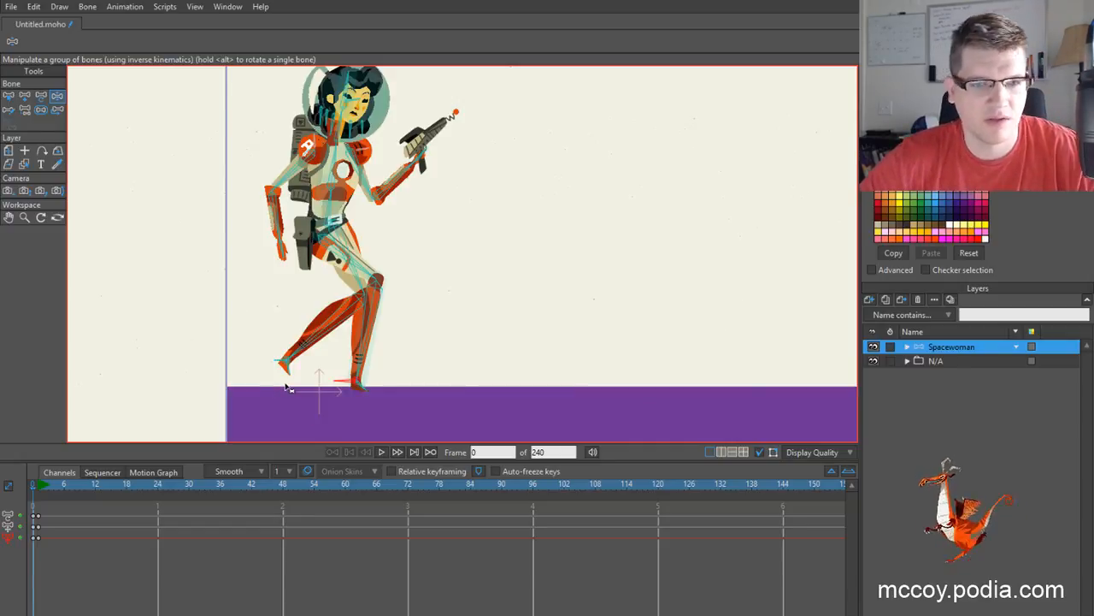
# - On frame 1, slide both of the spacewoman's feet close together on the ground and lower her hips to deepen the crouch
pyautogui.click(37, 484)
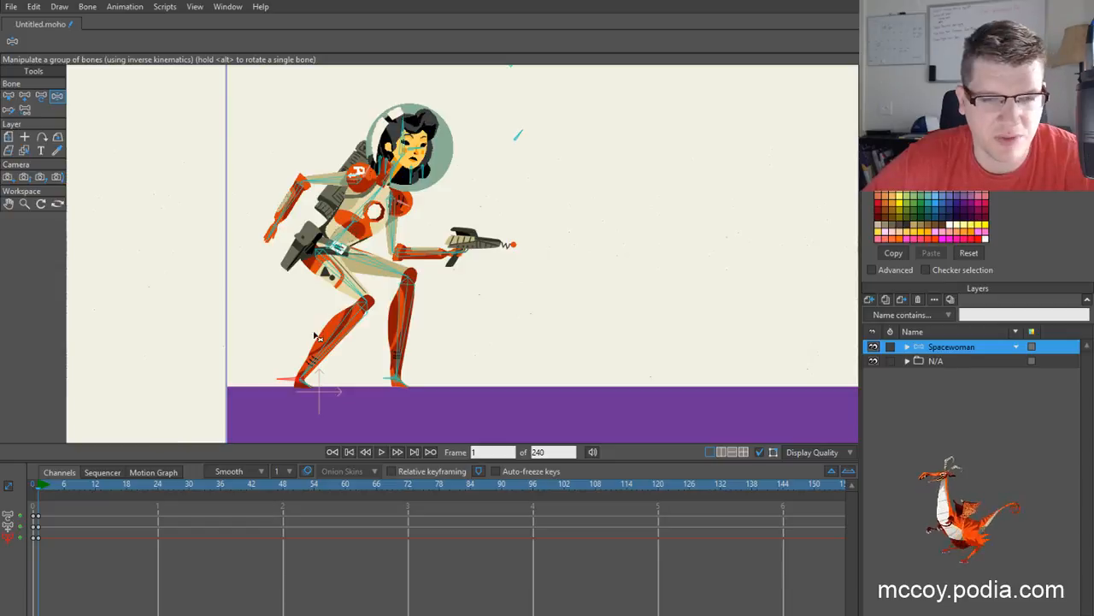
pyautogui.scroll(2, 347, 332)
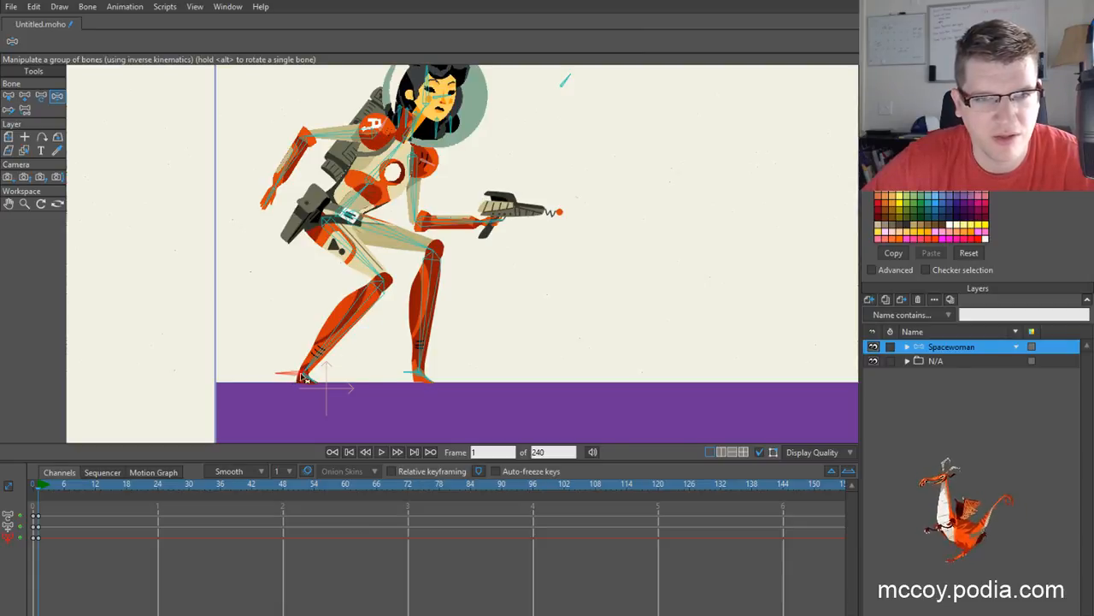
pyautogui.moveTo(305, 377)
pyautogui.mouseDown()
pyautogui.moveTo(325, 371)
pyautogui.moveTo(322, 381)
pyautogui.mouseUp()
pyautogui.moveTo(414, 381); pyautogui.dragTo(351, 382)
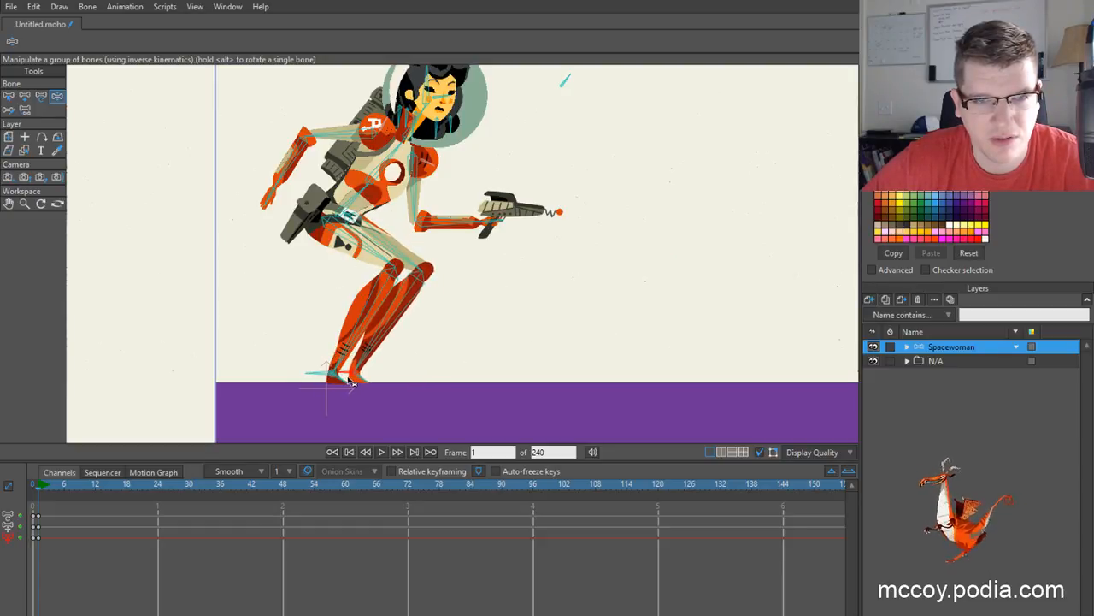
pyautogui.scroll(-1, 365, 236)
pyautogui.scroll(1, 377, 255)
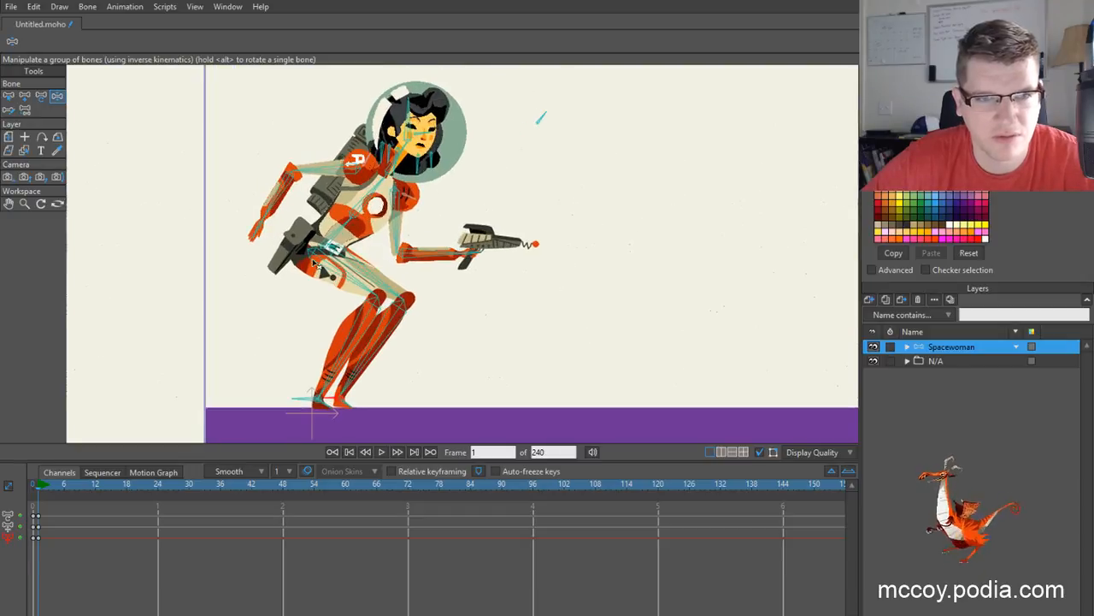
pyautogui.moveTo(329, 256); pyautogui.dragTo(330, 262)
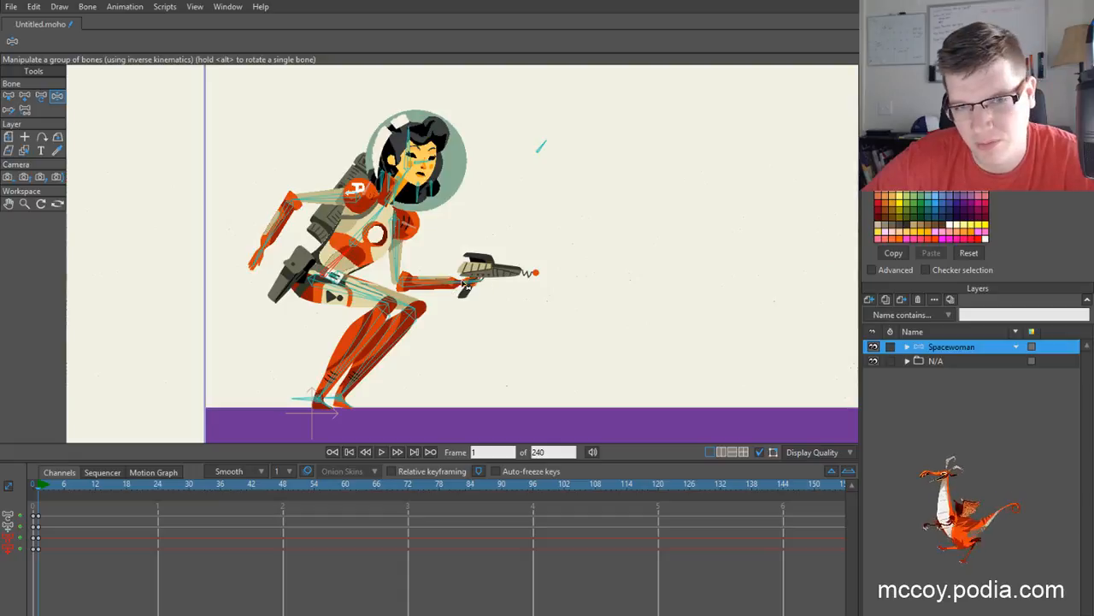
# - Set the gun arm's switch group to its hand child layer, and collapse the Spacewoman layer group
pyautogui.keyDown('ctrl'); pyautogui.keyDown('alt'); pyautogui.click(483, 272); pyautogui.keyUp('alt'); pyautogui.keyUp('ctrl')
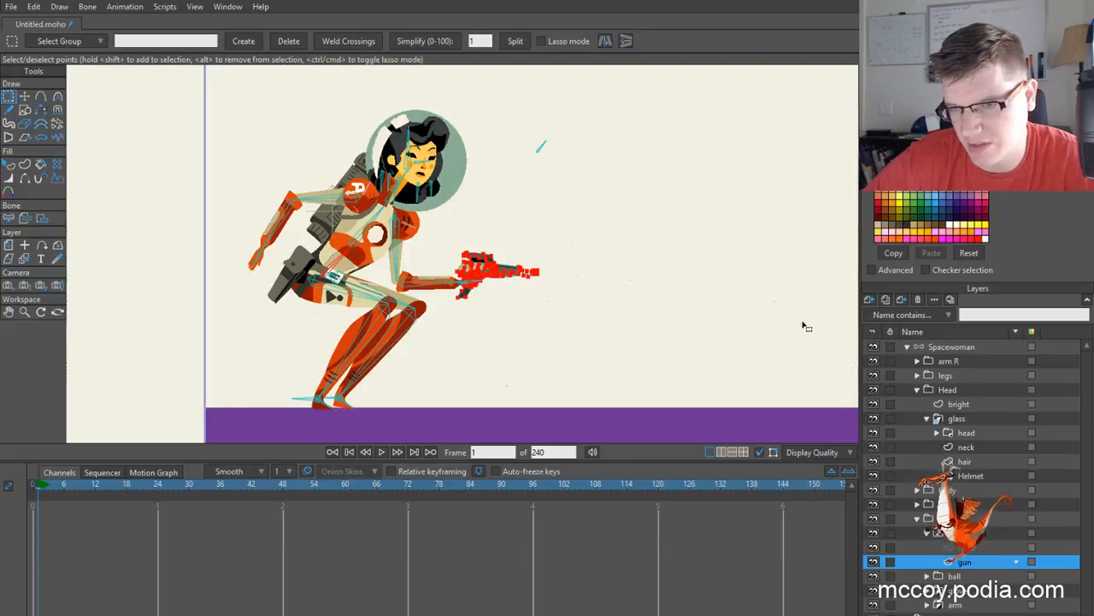
pyautogui.rightClick(964, 532)
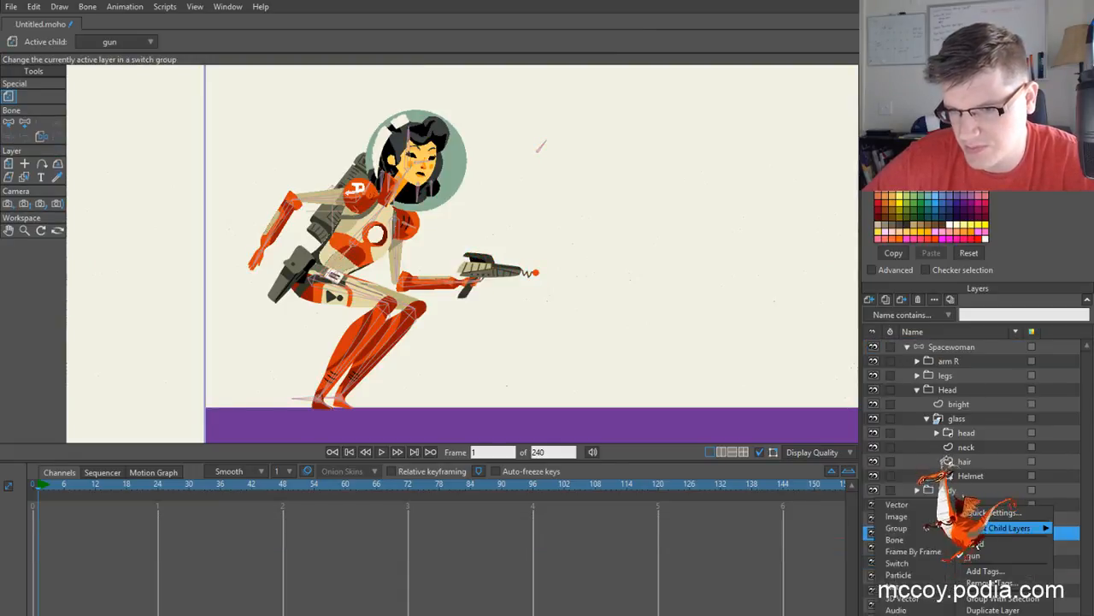
pyautogui.click(976, 544)
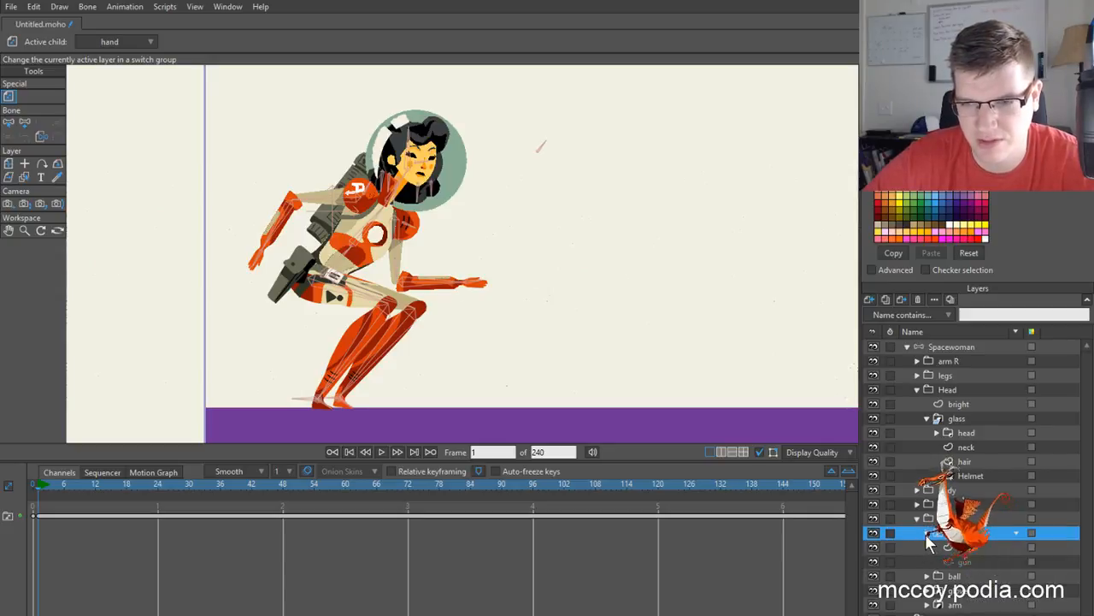
pyautogui.click(917, 518)
pyautogui.click(908, 348)
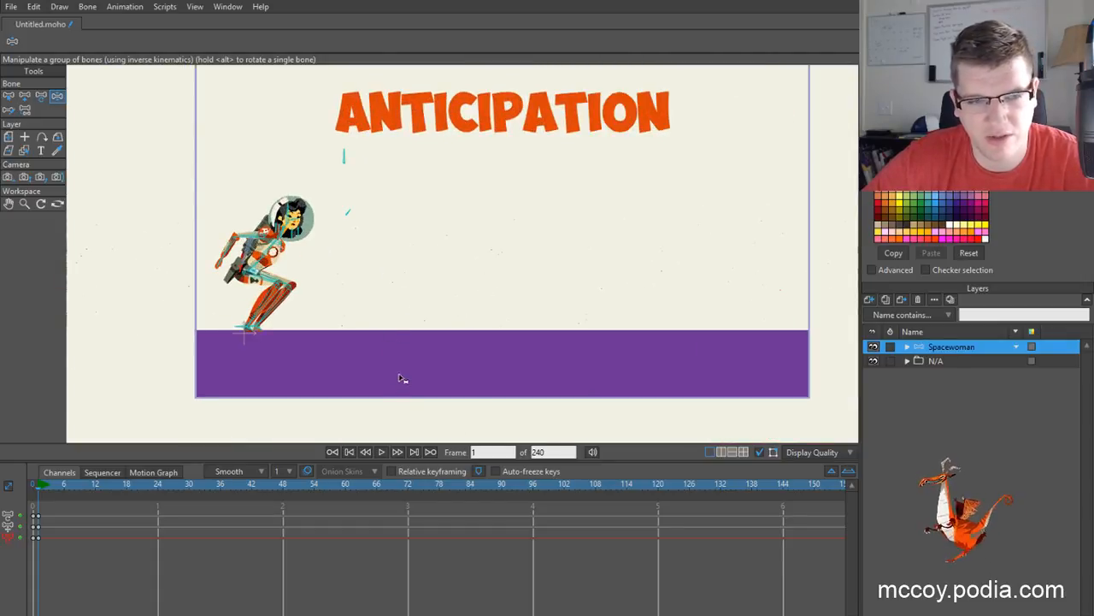
# - On frame 0, add two points to the upper edge of the Ground shape and two matching points to its lower edge
pyautogui.click(26, 486)
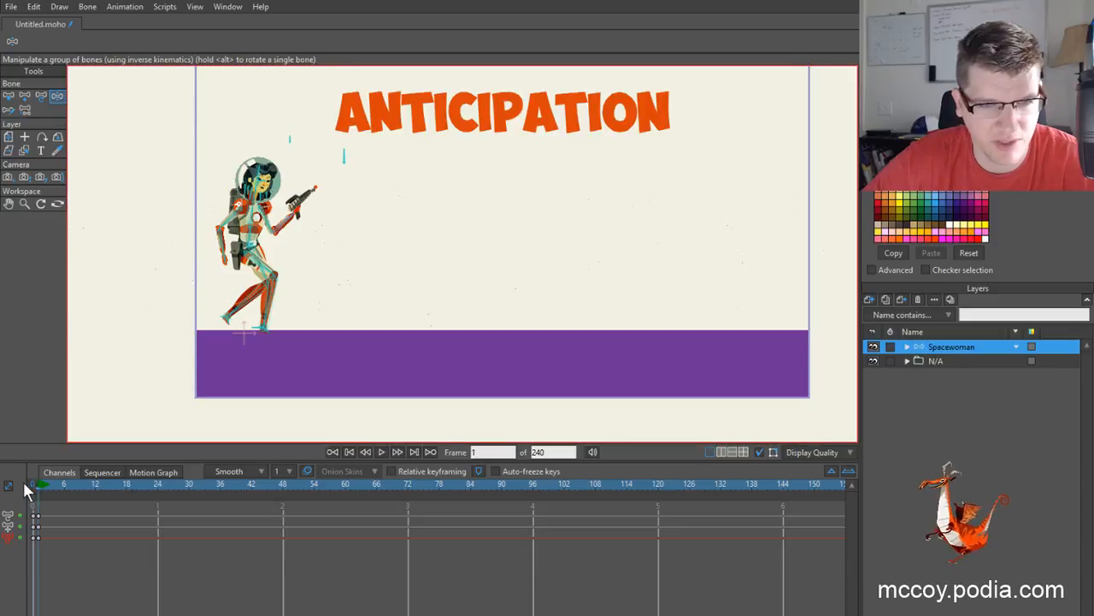
pyautogui.click(907, 361)
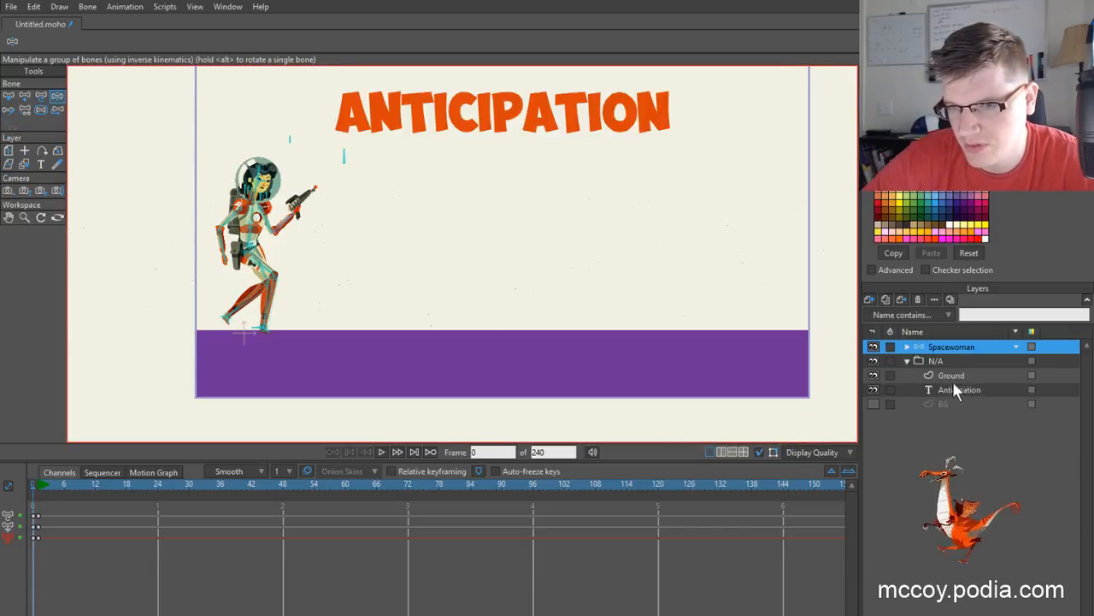
pyautogui.click(951, 375)
pyautogui.scroll(4, 445, 372)
pyautogui.click(408, 315)
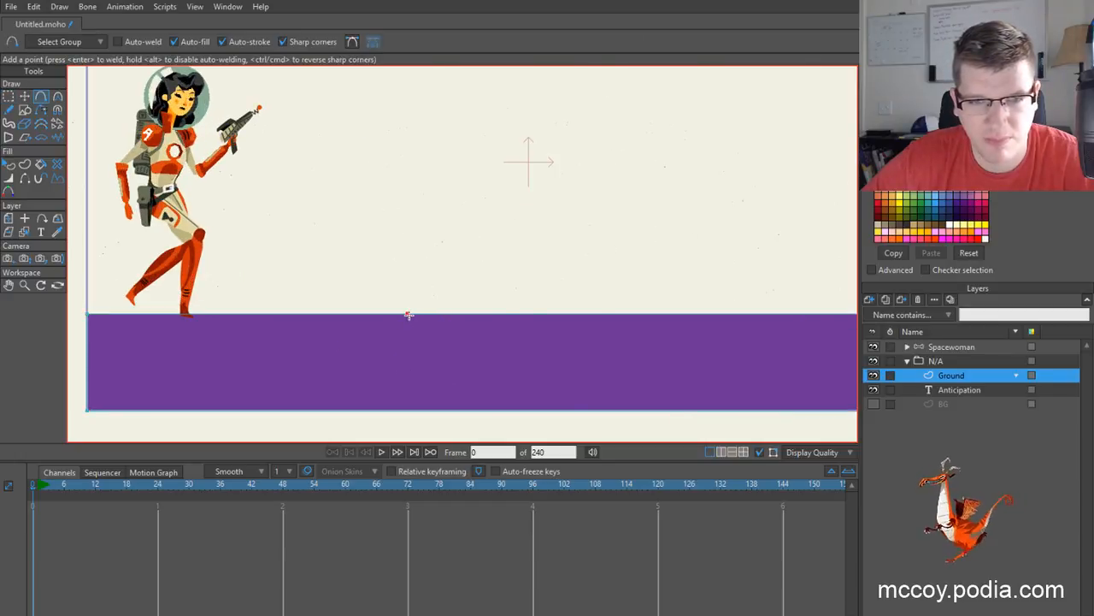
pyautogui.click(699, 314)
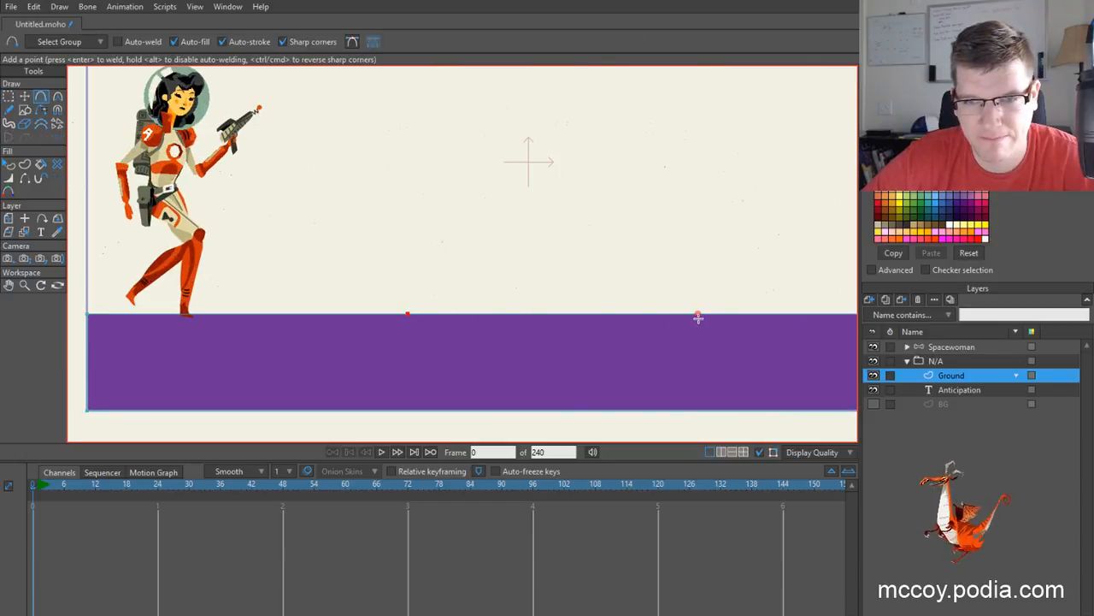
pyautogui.click(408, 411)
pyautogui.click(698, 410)
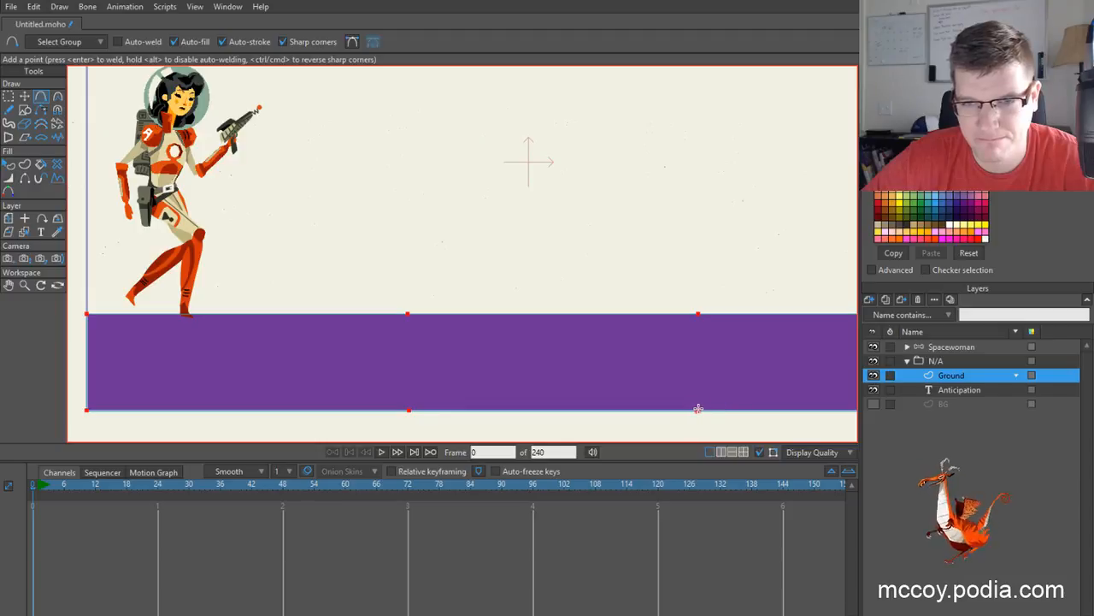
# - Delete the ground segments between the added points and close both remaining pieces with side edges, leaving a gap in the middle
pyautogui.press('d')
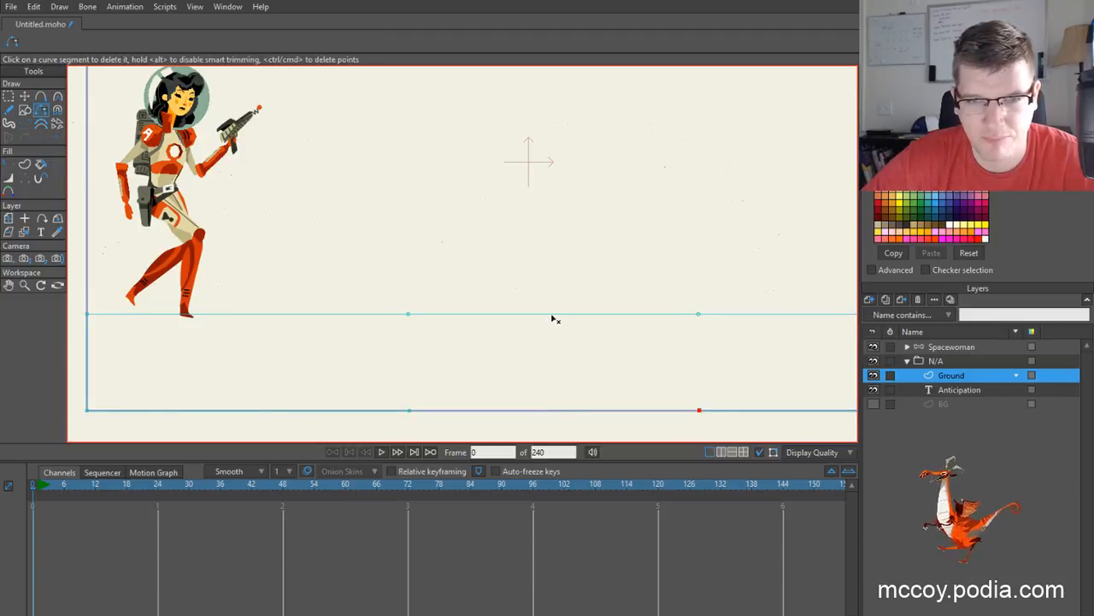
pyautogui.click(552, 314)
pyautogui.press('a')
pyautogui.moveTo(408, 315); pyautogui.dragTo(409, 410)
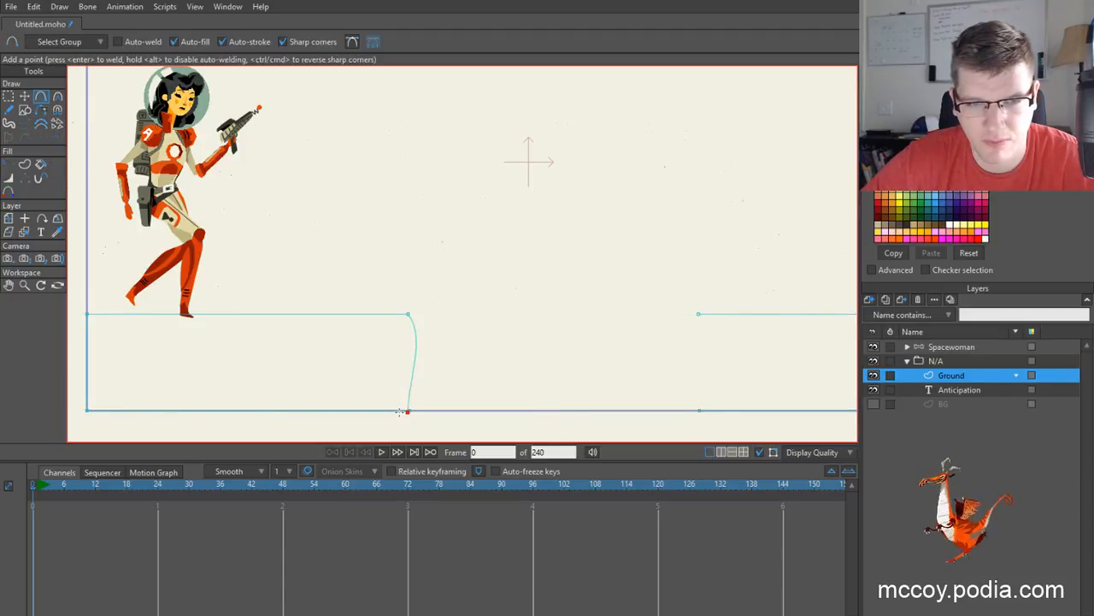
pyautogui.moveTo(697, 313); pyautogui.dragTo(694, 411)
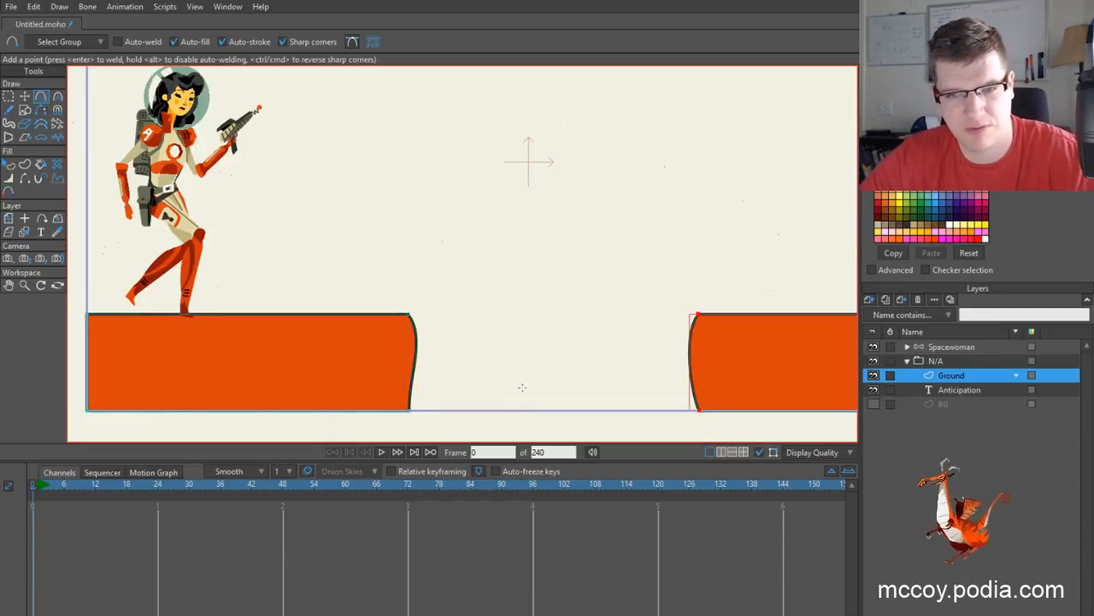
# - Change the stroke of the ground piece under the spacewoman to dark red 80281F
pyautogui.press('q')
pyautogui.click(353, 373)
pyautogui.scroll(-5, 506, 295)
pyautogui.scroll(3, 503, 306)
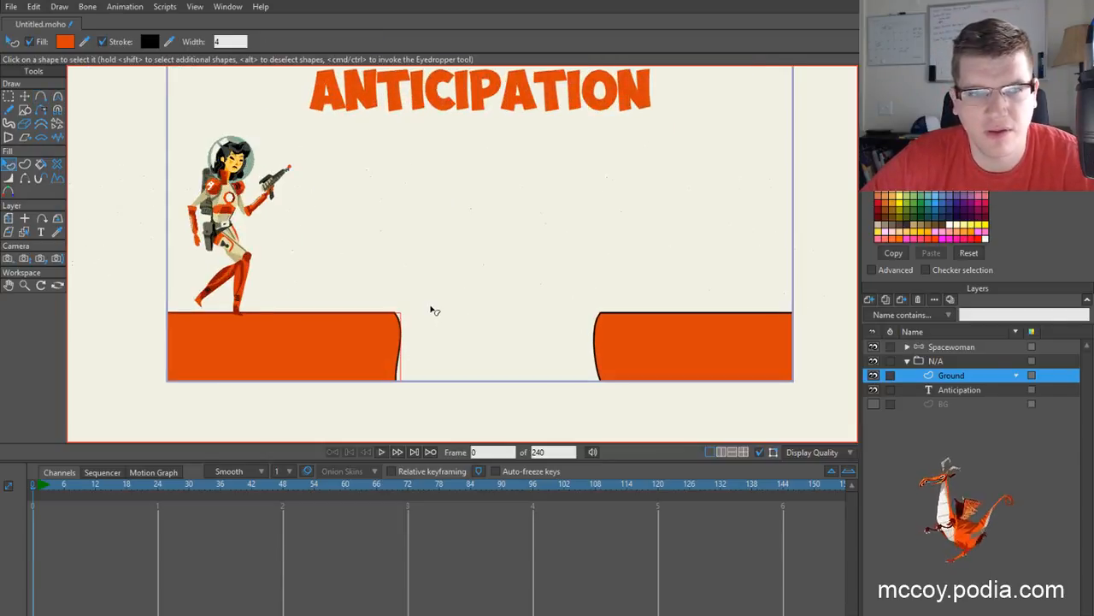
pyautogui.scroll(-1, 436, 310)
pyautogui.scroll(3, 439, 309)
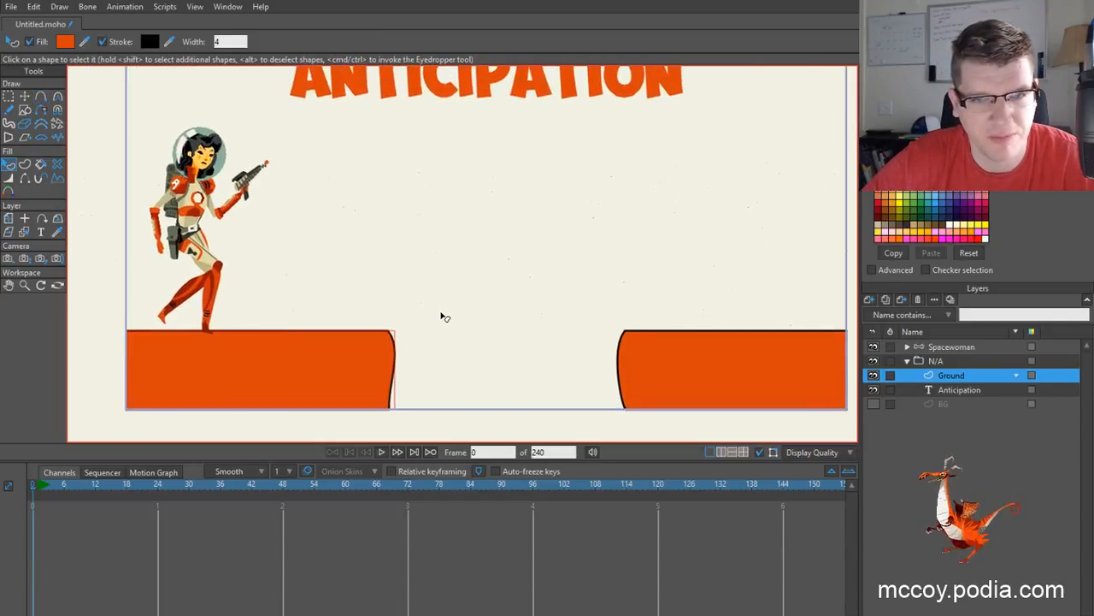
pyautogui.scroll(-1, 442, 317)
pyautogui.scroll(3, 442, 318)
pyautogui.moveTo(416, 352); pyautogui.dragTo(485, 315)
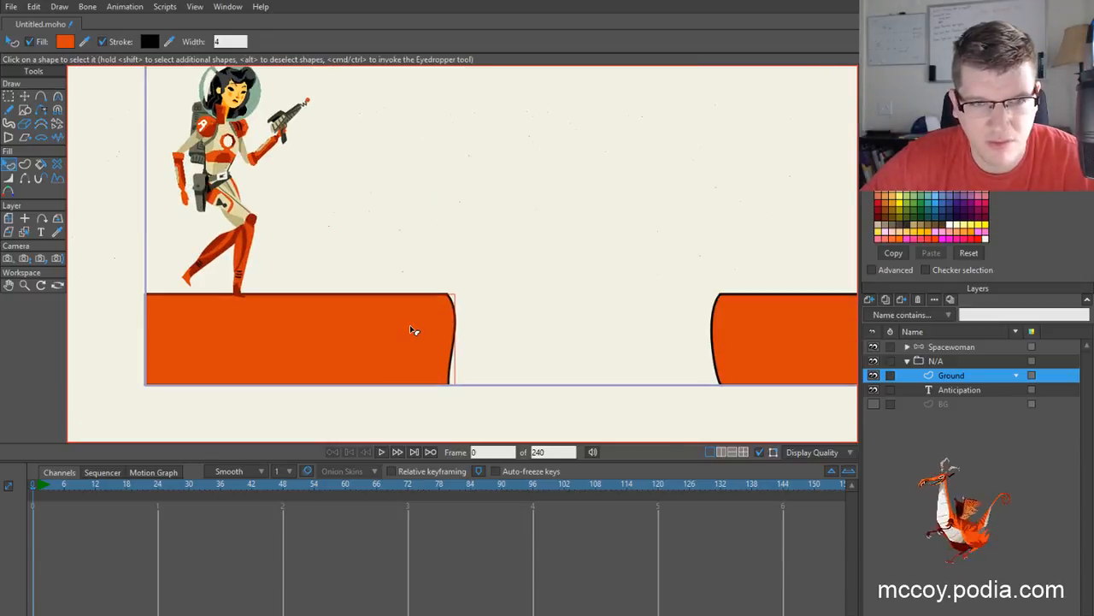
pyautogui.click(150, 41)
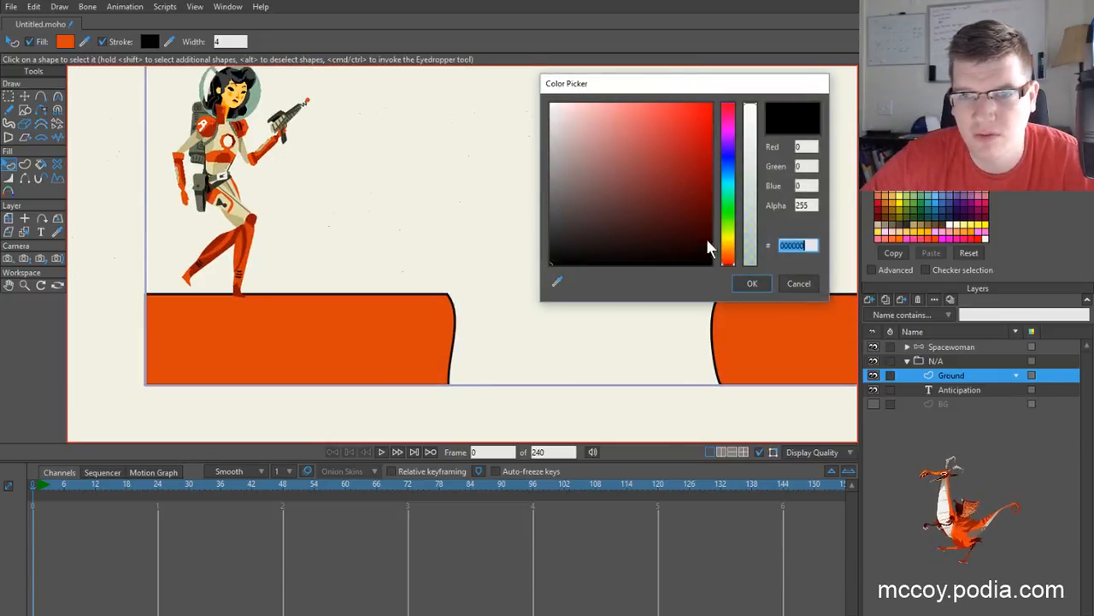
pyautogui.moveTo(555, 284); pyautogui.dragTo(330, 332)
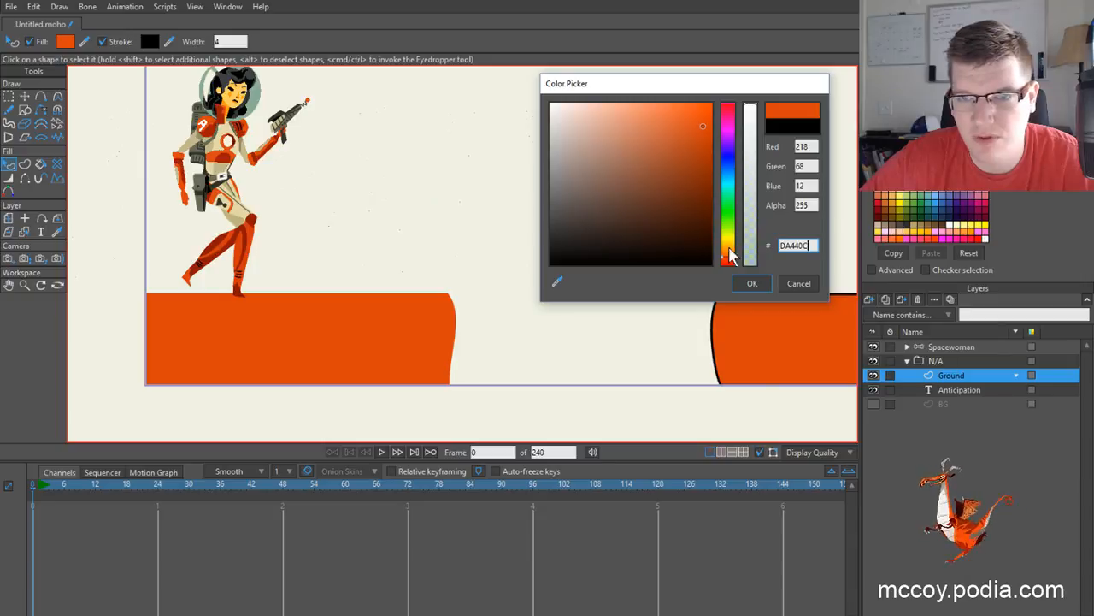
pyautogui.moveTo(730, 261)
pyautogui.mouseDown()
pyautogui.moveTo(733, 280)
pyautogui.moveTo(728, 240)
pyautogui.moveTo(728, 262)
pyautogui.mouseUp()
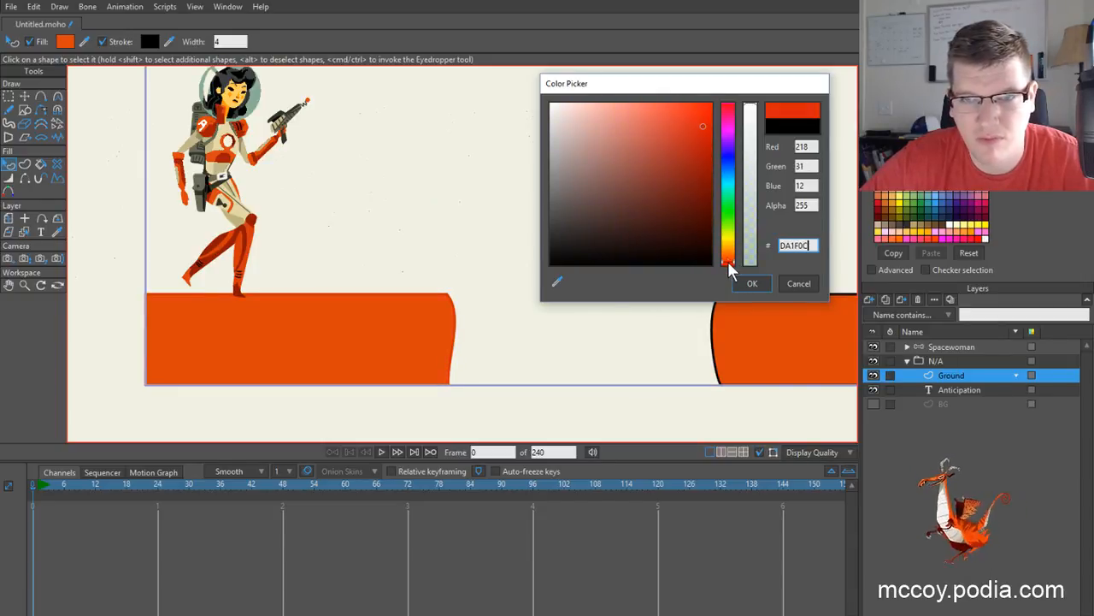
pyautogui.click(681, 135)
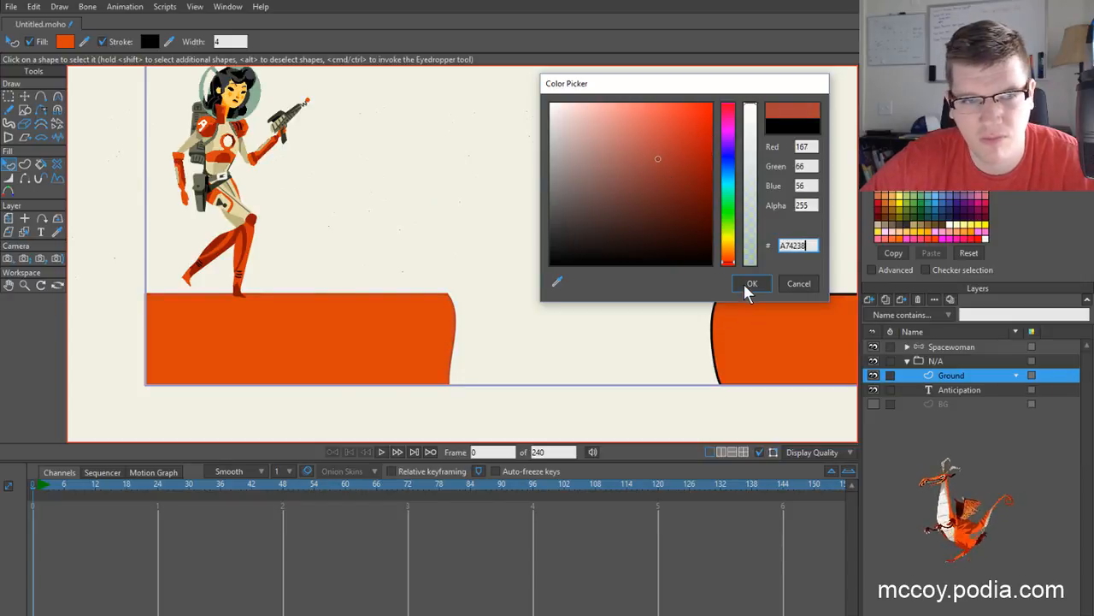
pyautogui.moveTo(658, 157)
pyautogui.mouseDown()
pyautogui.moveTo(666, 137)
pyautogui.moveTo(669, 201)
pyautogui.moveTo(671, 181)
pyautogui.mouseUp()
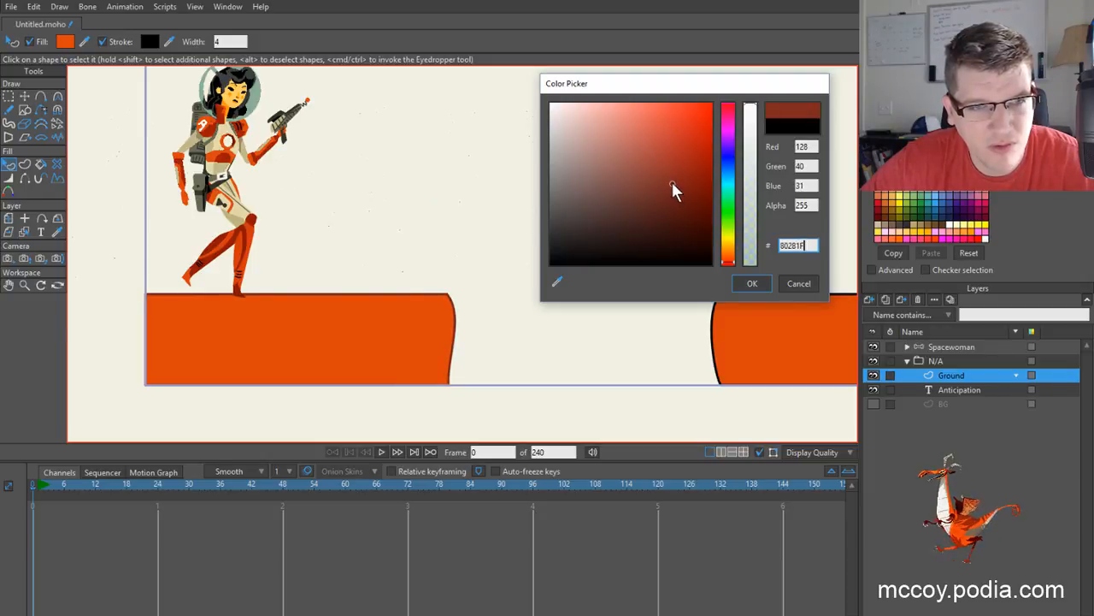
pyautogui.click(752, 283)
# - Give the ground piece across the gap the same dark red stroke by sampling the first piece's outline
pyautogui.click(773, 338)
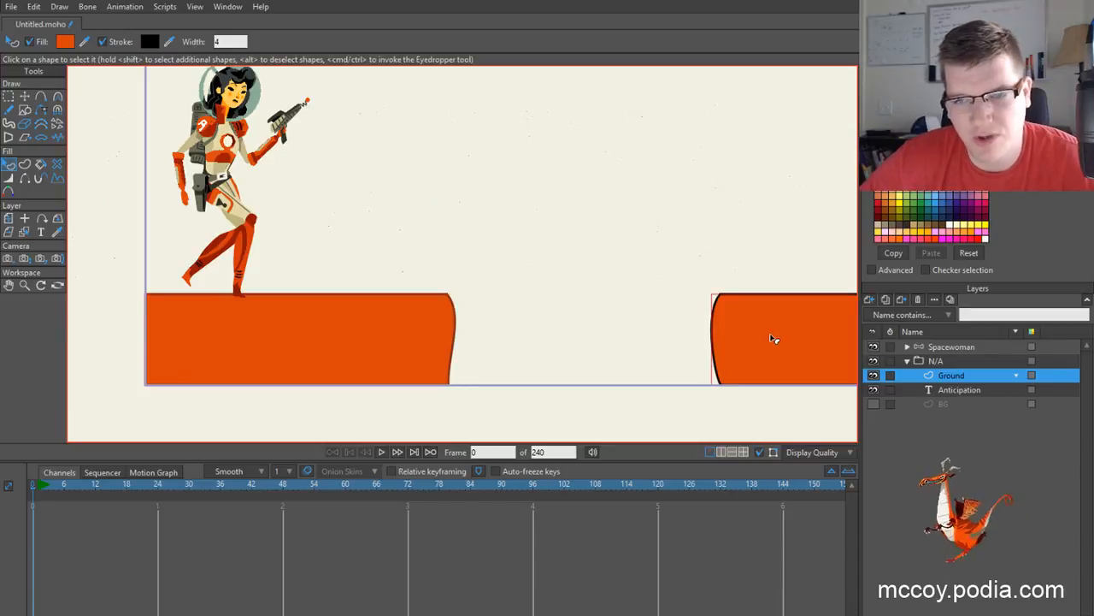
pyautogui.keyDown('ctrl'); pyautogui.click(404, 333); pyautogui.keyUp('ctrl')
pyautogui.scroll(-1, 647, 316)
pyautogui.scroll(2, 648, 316)
pyautogui.moveTo(775, 332); pyautogui.dragTo(676, 323)
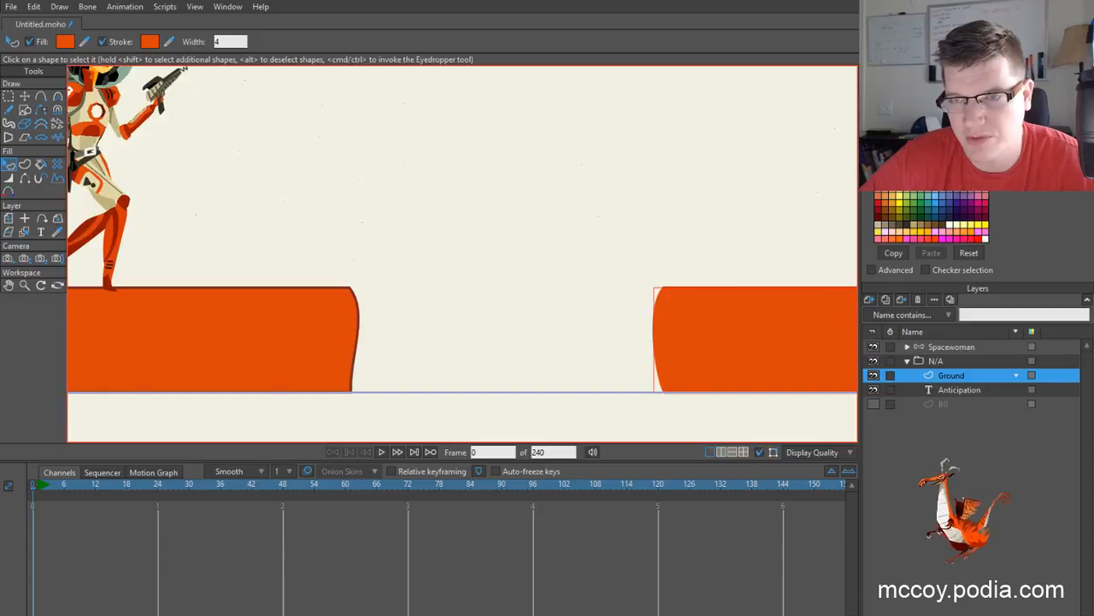
pyautogui.keyDown('ctrl'); pyautogui.click(362, 295); pyautogui.keyUp('ctrl')
pyautogui.scroll(-2, 521, 210)
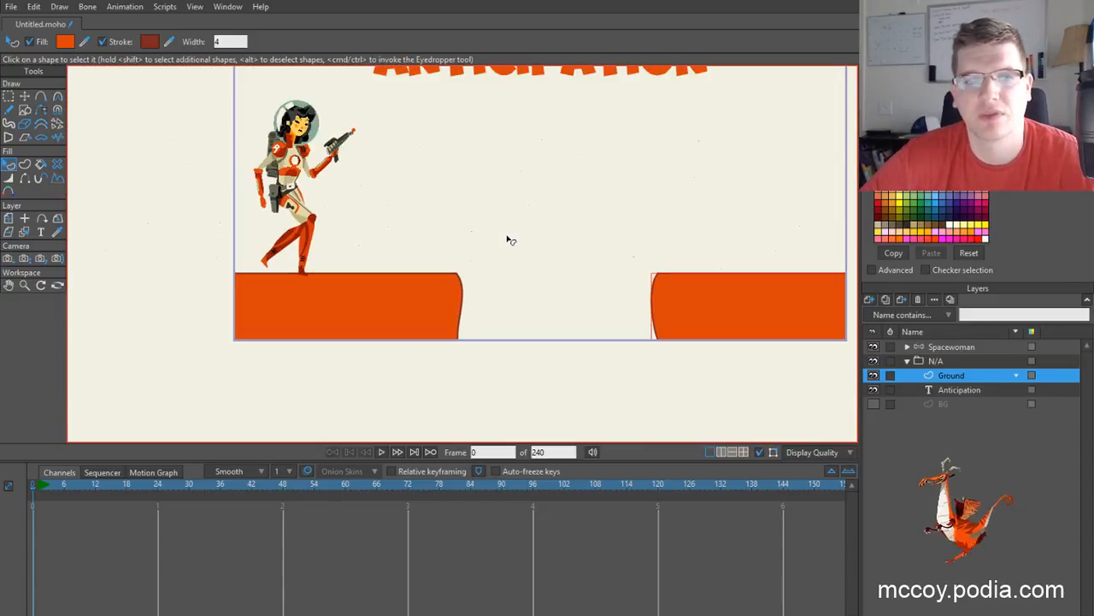
# - Add a point midway down the far ground piece's gap-side edge, and shift it and the lower corner away from the gap
pyautogui.scroll(2, 557, 227)
pyautogui.scroll(1, 476, 417)
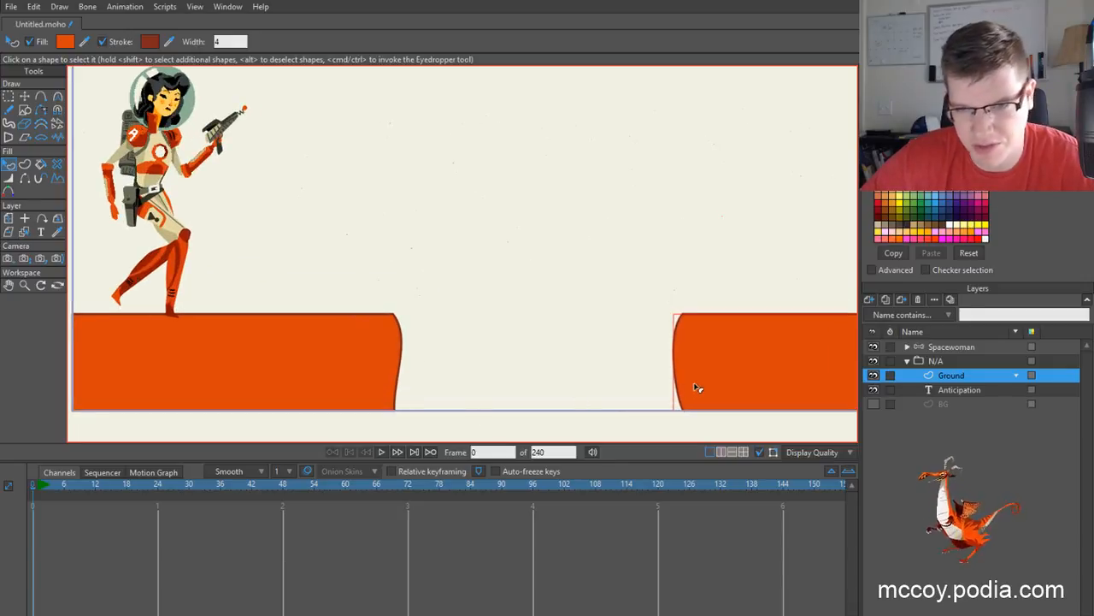
pyautogui.press('t')
pyautogui.press('a')
pyautogui.click(674, 365)
pyautogui.press('t')
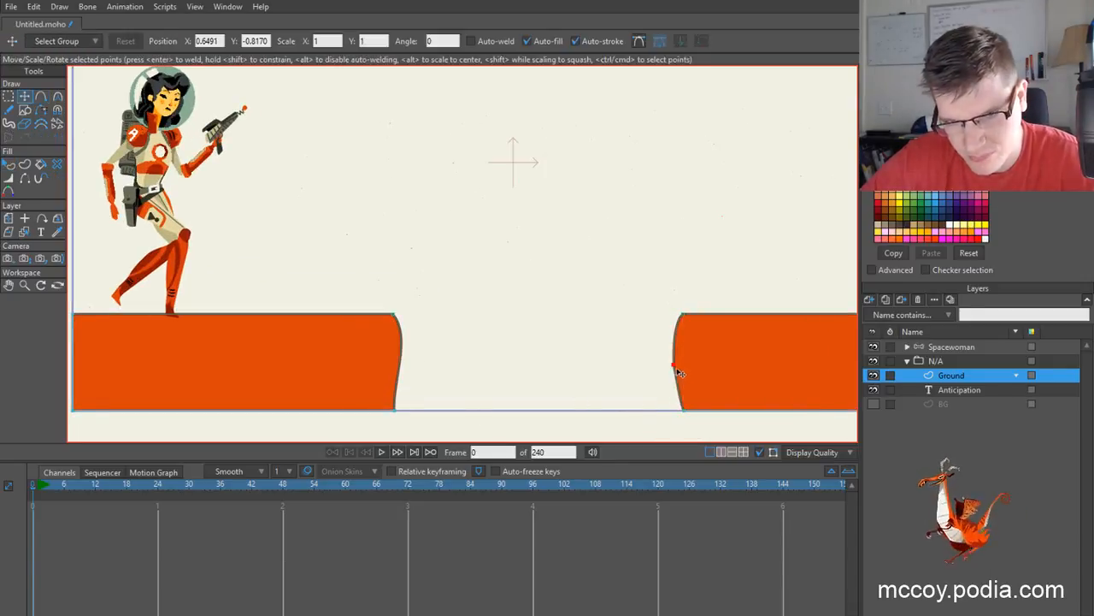
pyautogui.moveTo(681, 366); pyautogui.dragTo(695, 367)
pyautogui.moveTo(686, 411); pyautogui.dragTo(706, 411)
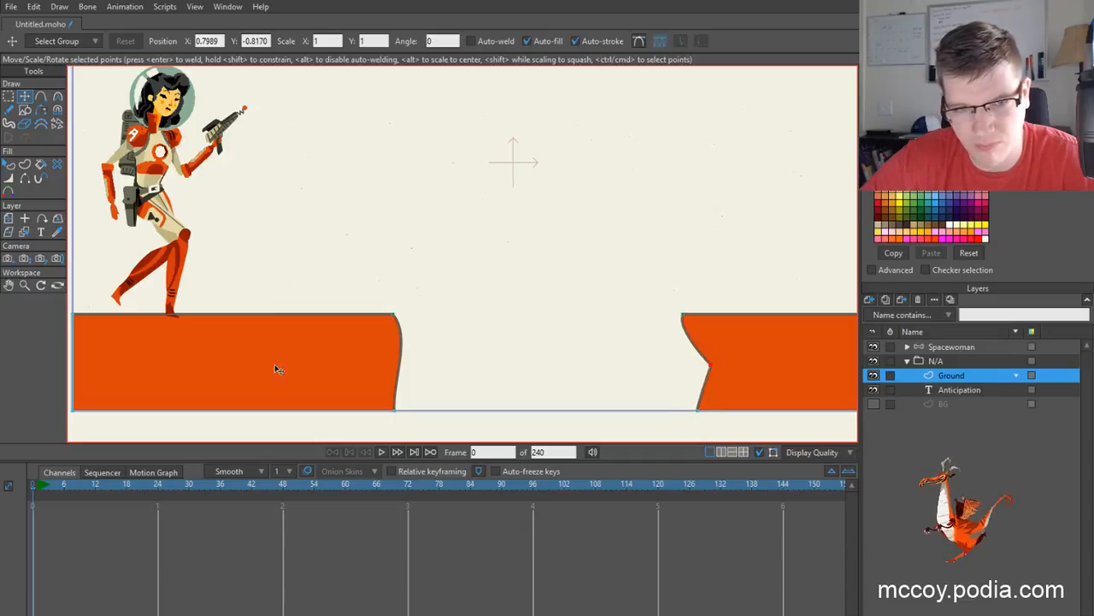
# - Add a point midway down the near ground piece's gap-side edge, pull it away from the gap, and adjust the lower corner
pyautogui.press('a')
pyautogui.click(394, 366)
pyautogui.press('t')
pyautogui.moveTo(395, 366)
pyautogui.mouseDown()
pyautogui.moveTo(367, 368)
pyautogui.moveTo(379, 370)
pyautogui.mouseUp()
pyautogui.moveTo(388, 412); pyautogui.dragTo(394, 413)
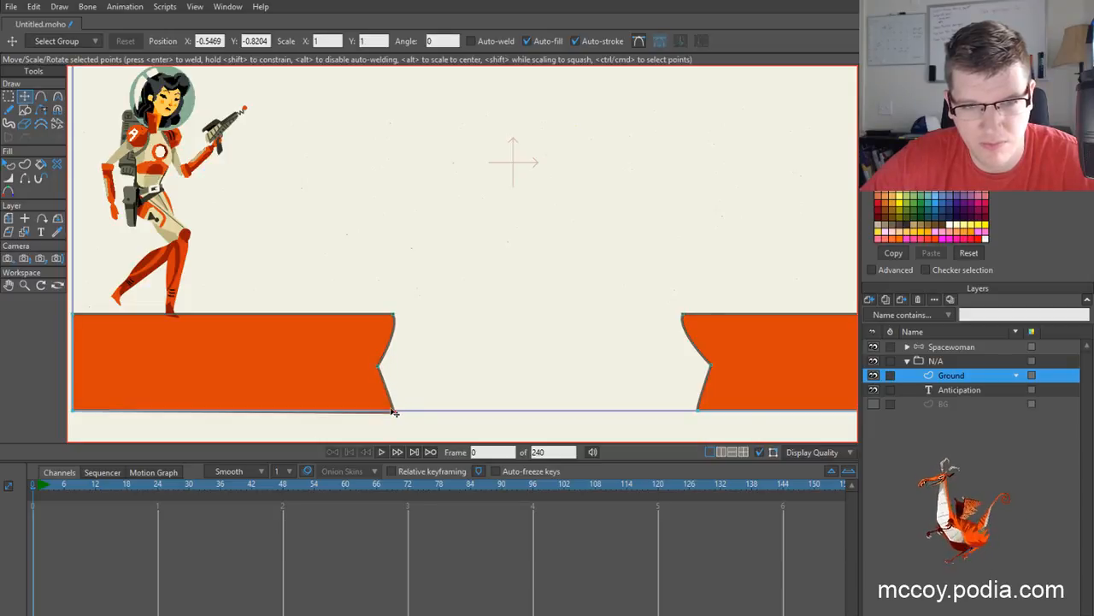
# - Narrow the gap by shifting the far ground piece's gap-side edge points toward the near piece
pyautogui.scroll(-3, 409, 406)
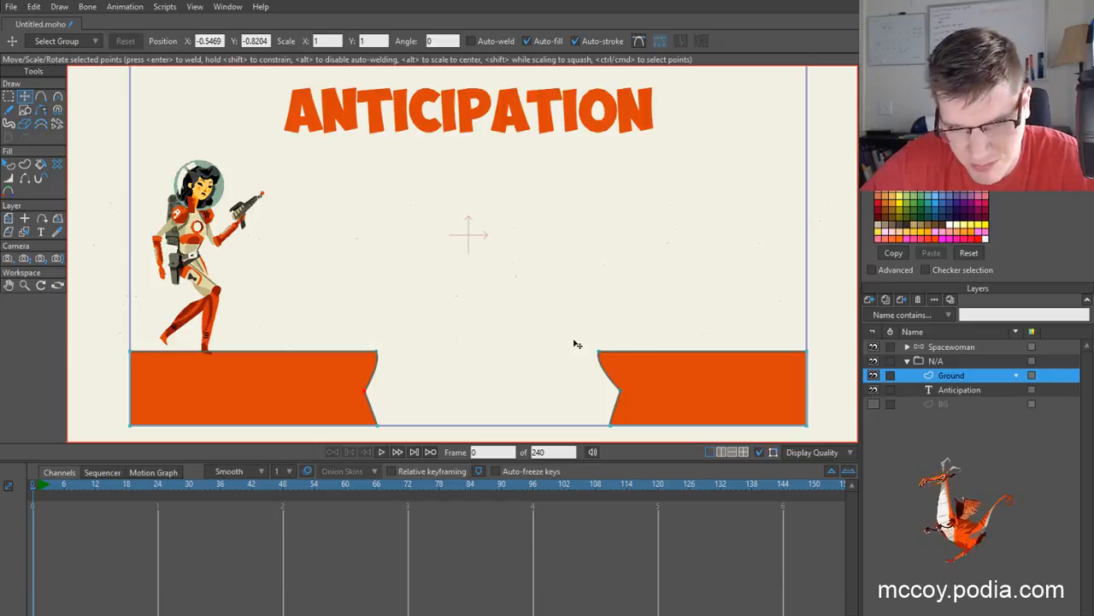
pyautogui.moveTo(552, 322); pyautogui.dragTo(582, 392)
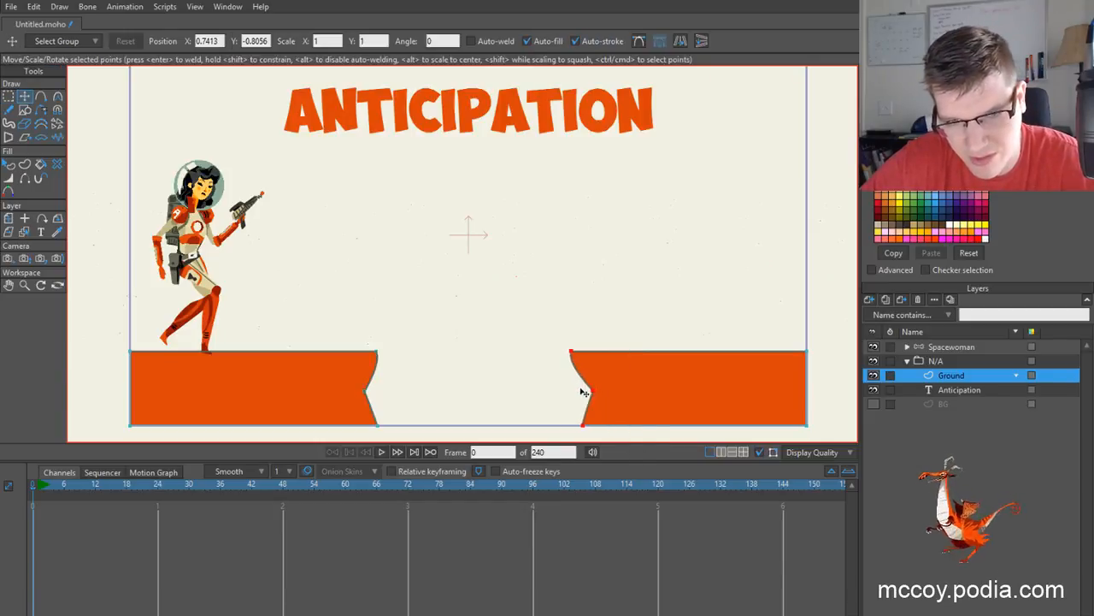
pyautogui.click(824, 340)
pyautogui.scroll(-2, 427, 279)
pyautogui.moveTo(420, 285); pyautogui.dragTo(439, 308)
pyautogui.scroll(1, 438, 307)
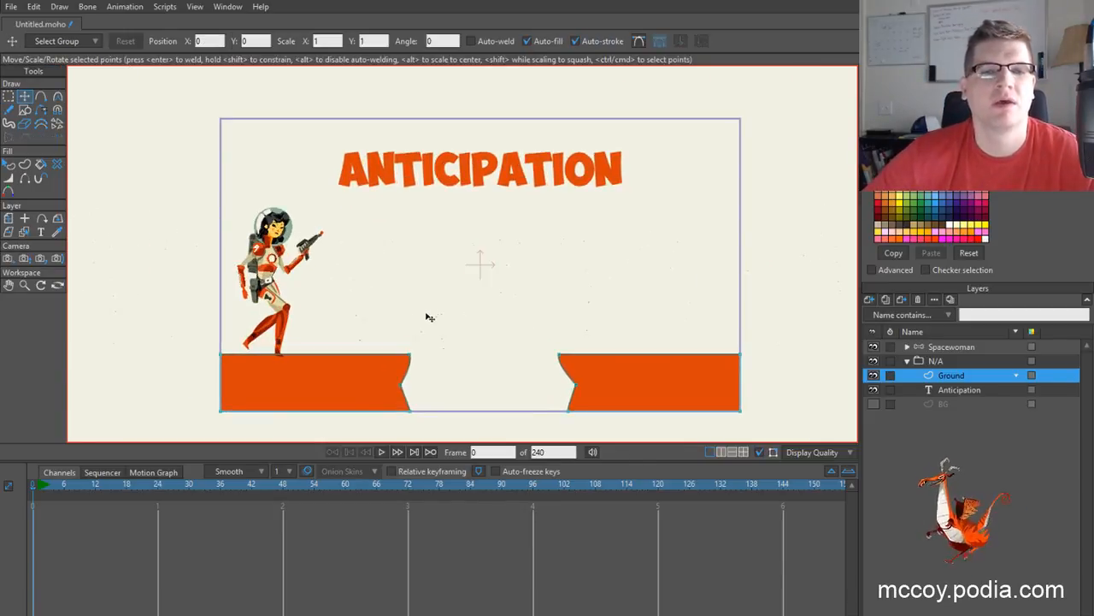
pyautogui.scroll(3, 429, 318)
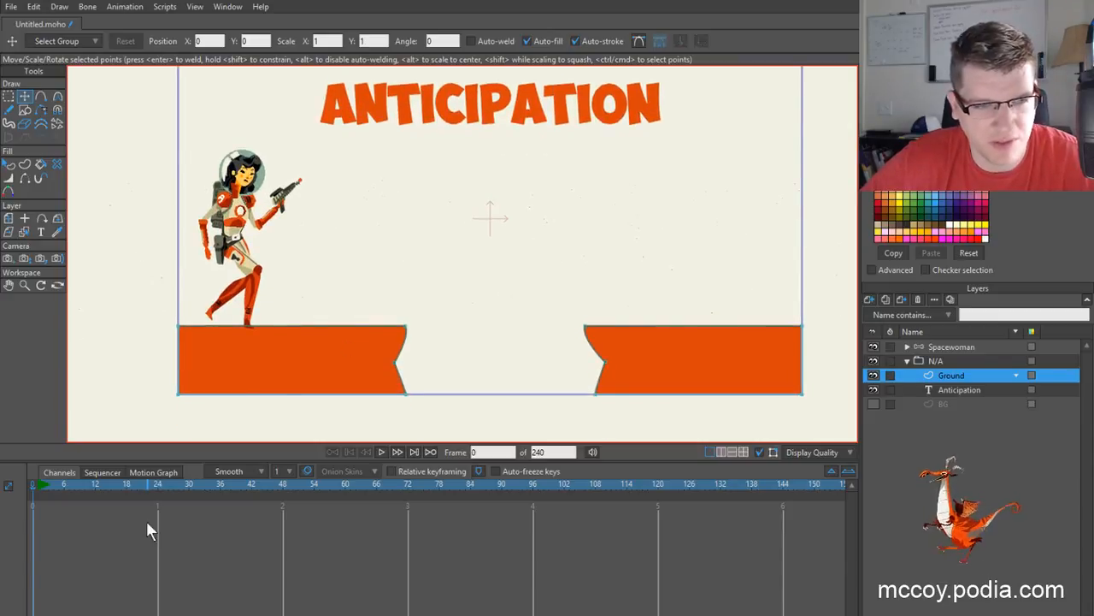
# - On frame 1, move the whole crouching Spacewoman rig forward to the gap-side edge of the near ground piece
pyautogui.click(37, 484)
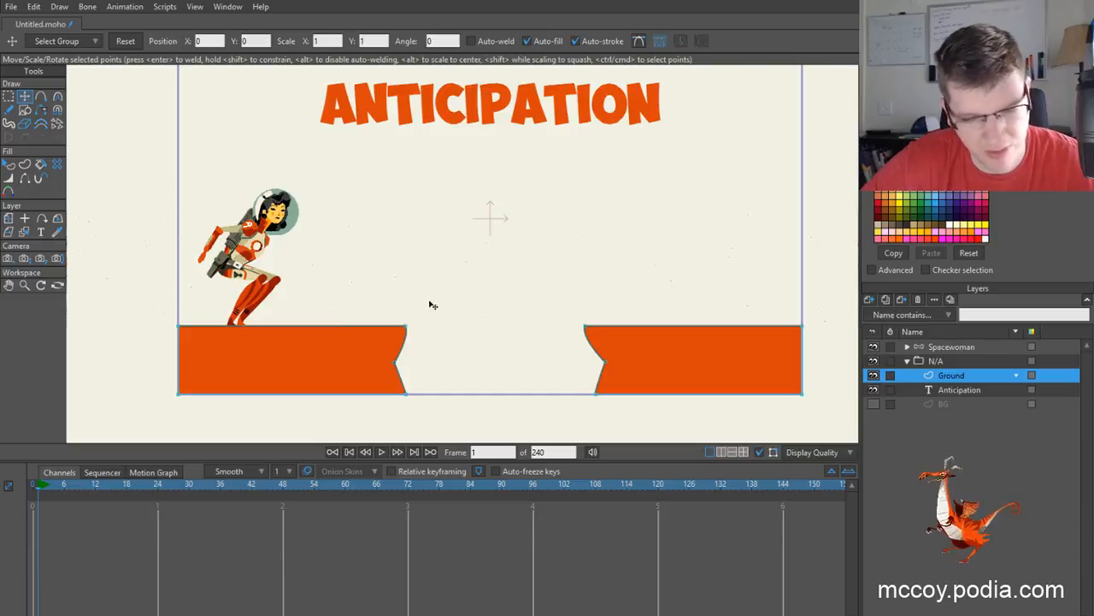
pyautogui.click(953, 344)
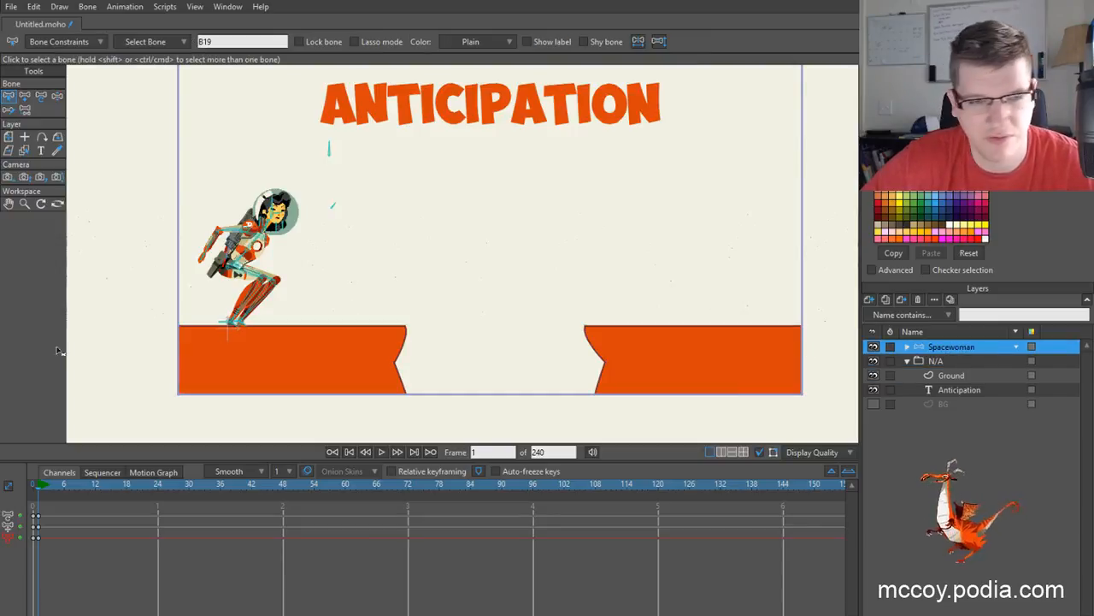
pyautogui.click(248, 306)
pyautogui.press('t')
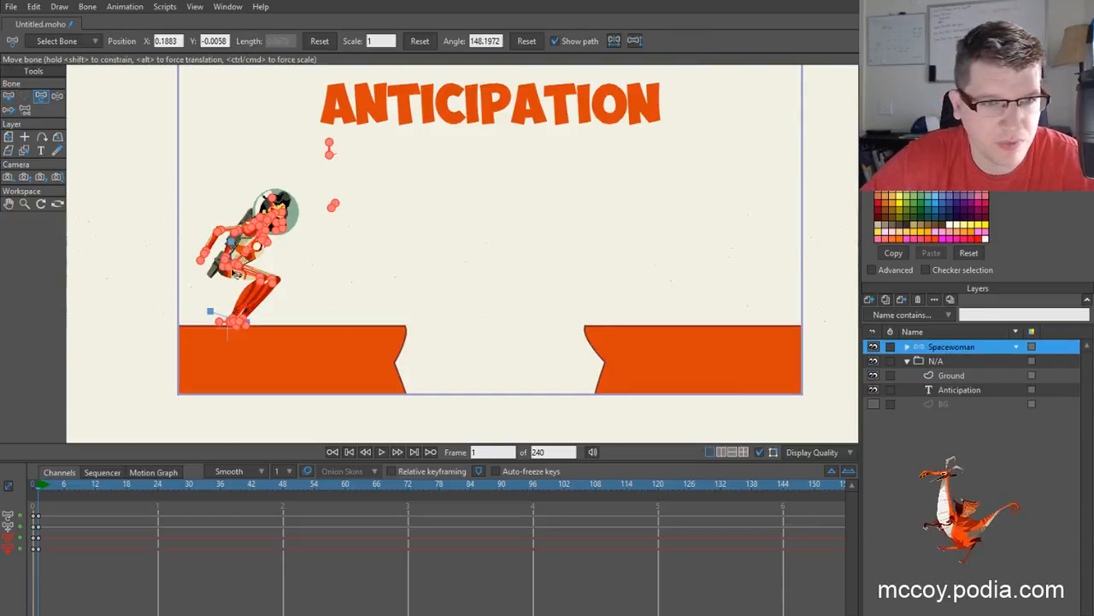
pyautogui.moveTo(230, 272); pyautogui.dragTo(388, 274)
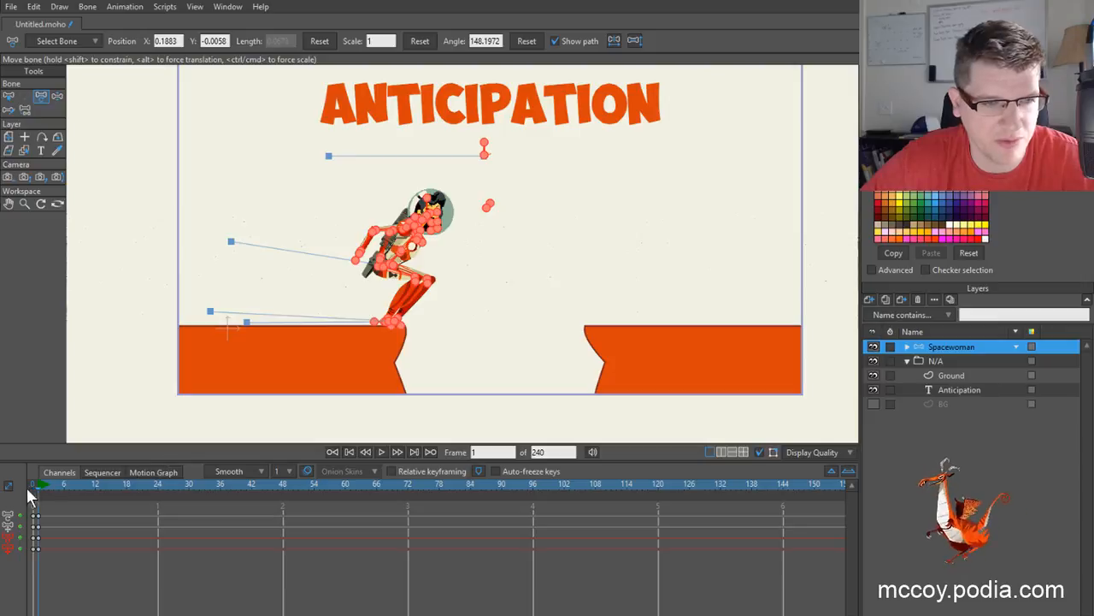
# - On frame 2, move the whole Spacewoman rig across the gap onto the far ground piece
pyautogui.moveTo(27, 488); pyautogui.dragTo(40, 483)
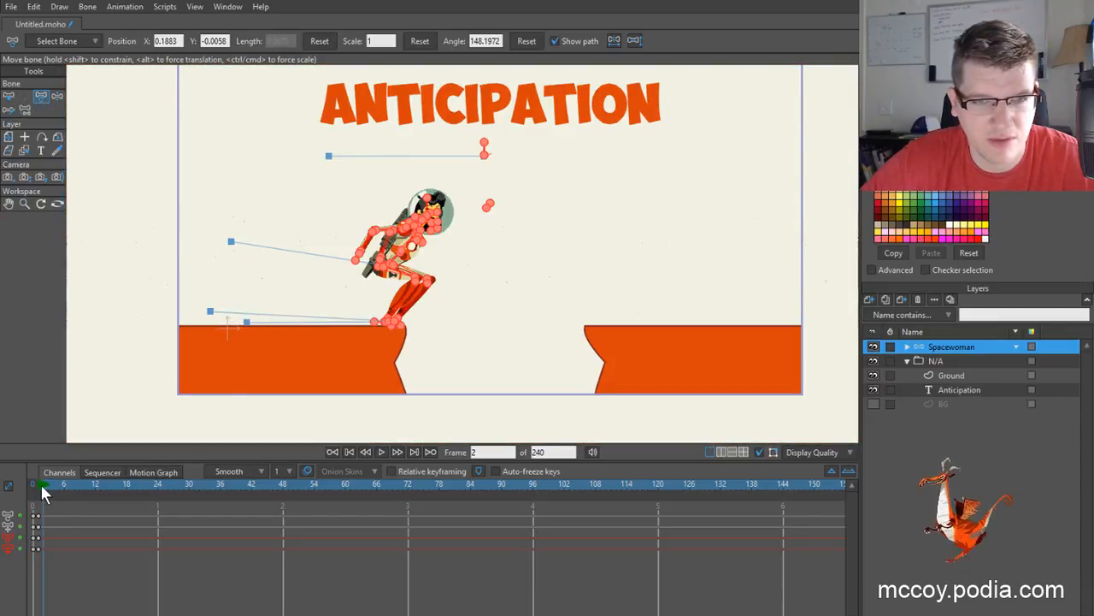
pyautogui.press('z')
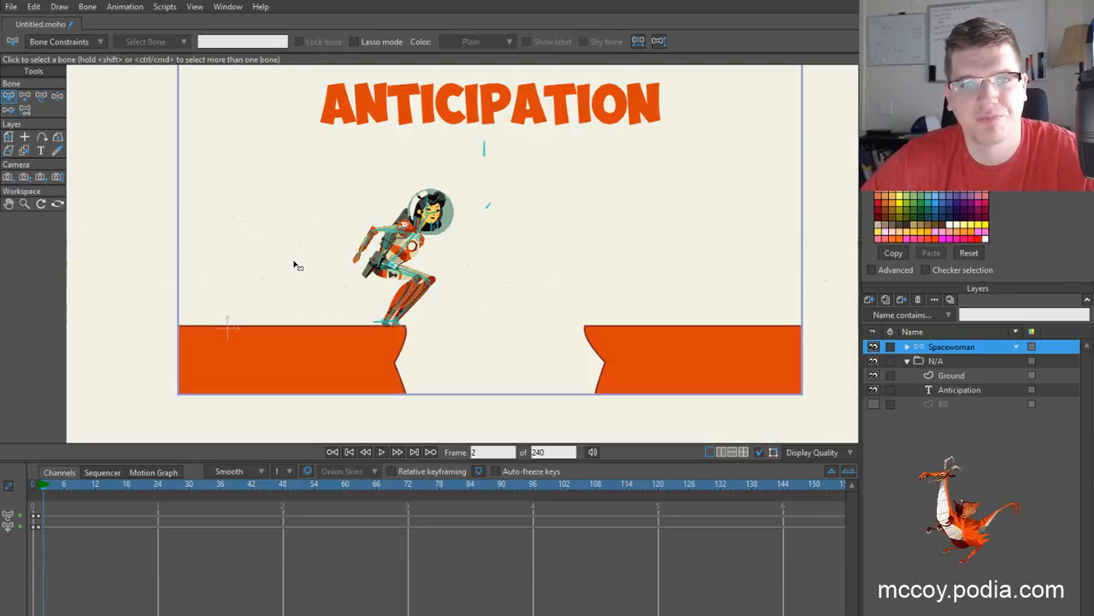
pyautogui.scroll(3, 293, 266)
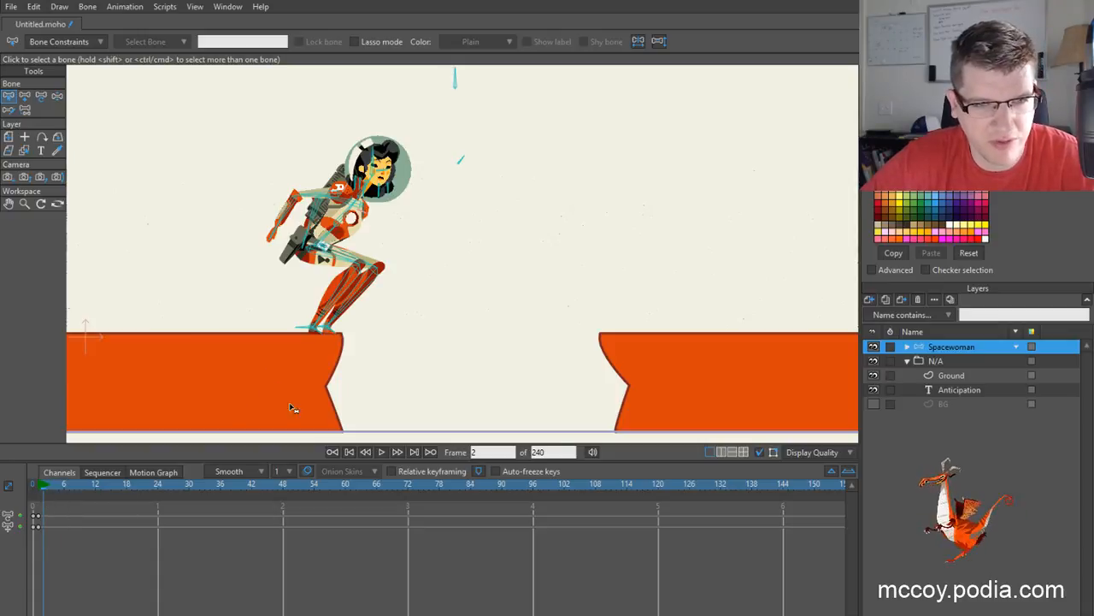
pyautogui.press('t')
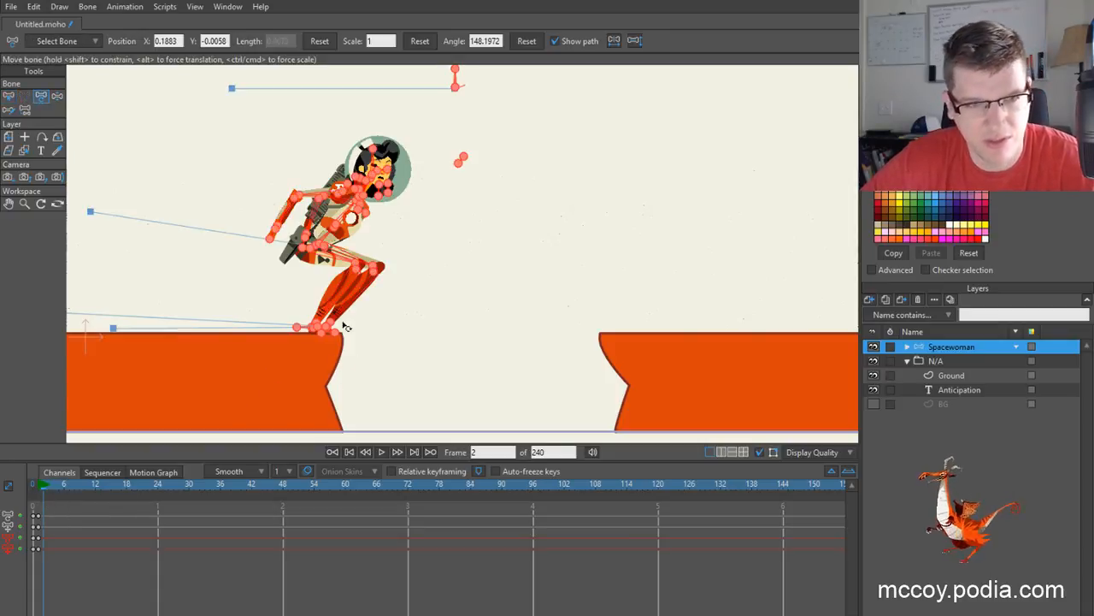
pyautogui.moveTo(321, 330); pyautogui.dragTo(662, 332)
pyautogui.hotkey('ctrl', 'z')
pyautogui.scroll(-2, 564, 274)
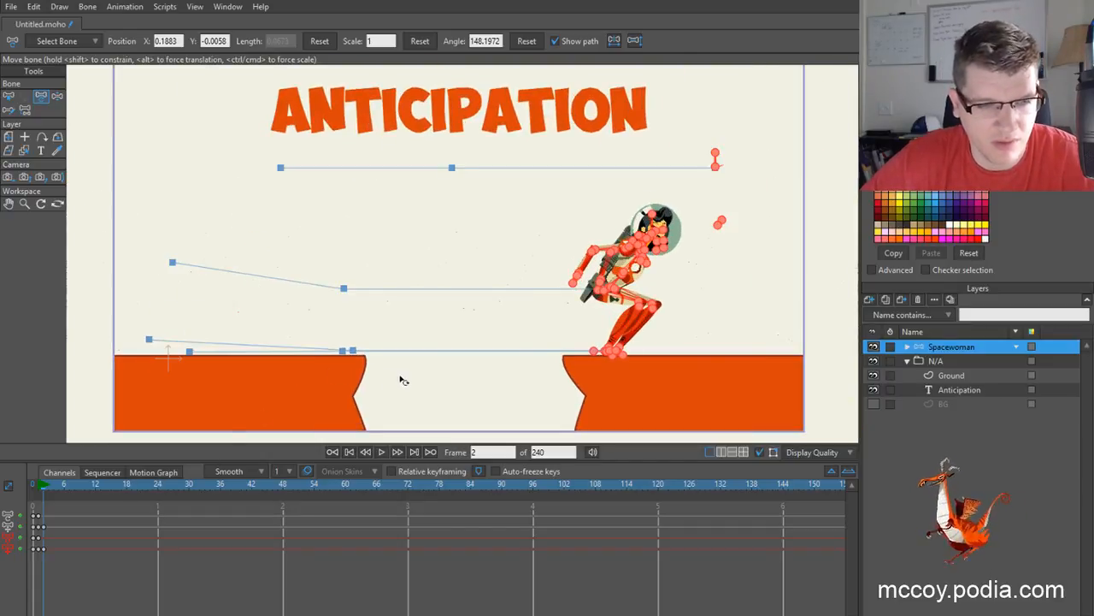
pyautogui.click(39, 486)
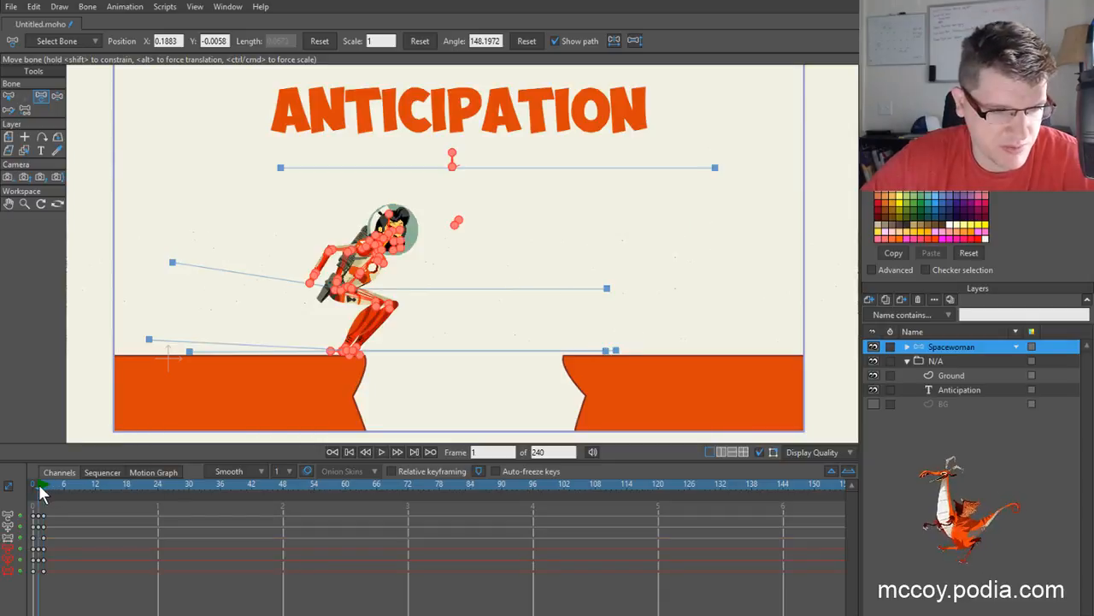
pyautogui.click(43, 484)
# - On frame 2, shift both of the spacewoman's feet forward along the ground until her lower legs stand nearly vertical
pyautogui.scroll(3, 721, 347)
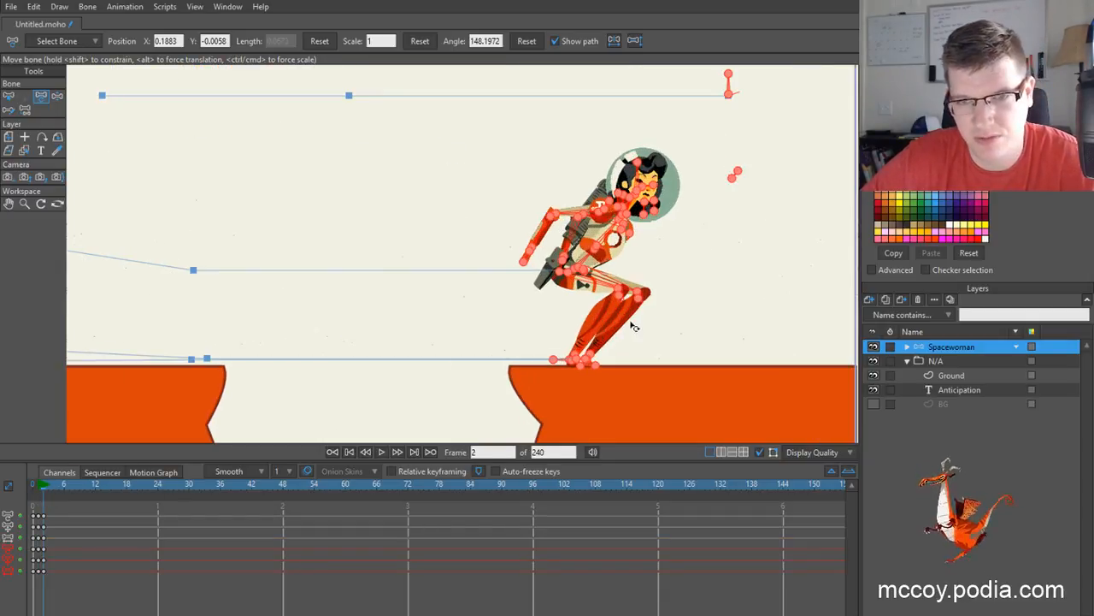
pyautogui.scroll(-1, 630, 329)
pyautogui.scroll(1, 630, 329)
pyautogui.scroll(-1, 630, 329)
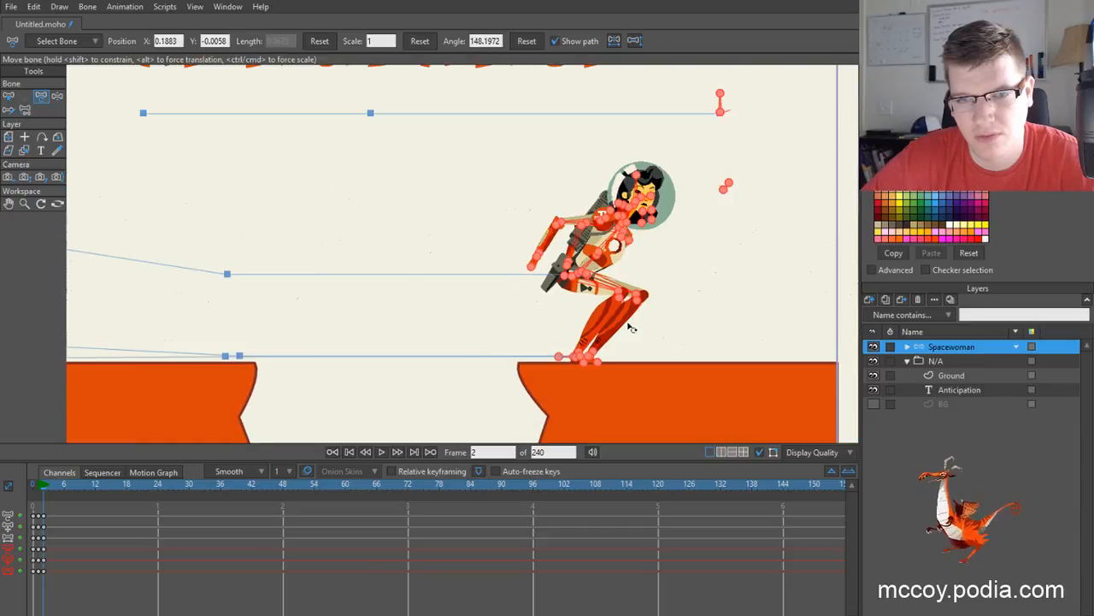
pyautogui.scroll(1, 630, 329)
pyautogui.press('z')
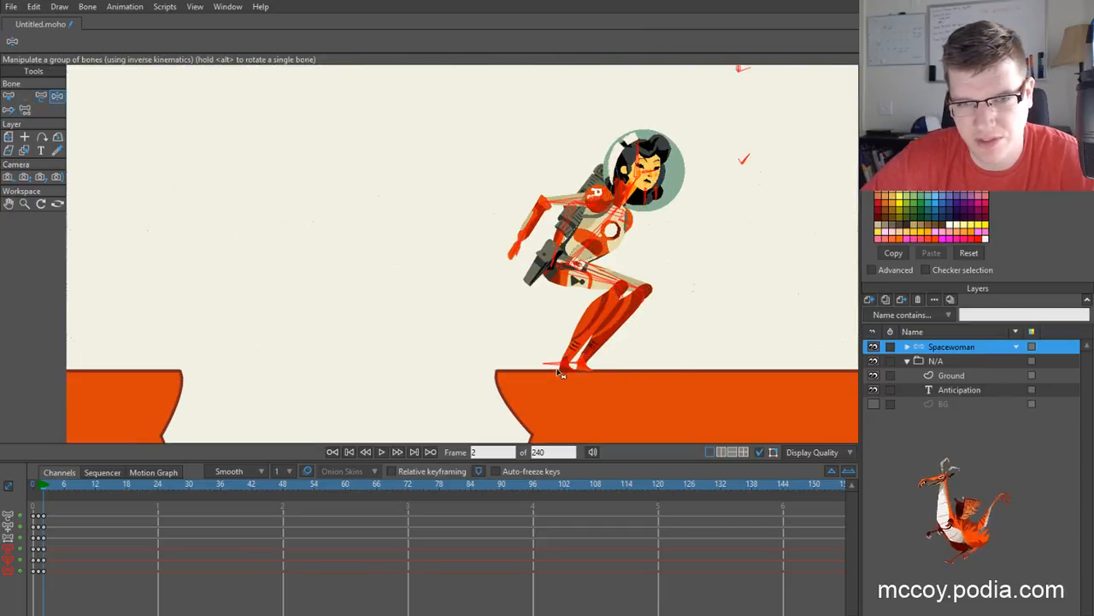
pyautogui.moveTo(555, 369); pyautogui.dragTo(657, 370)
pyautogui.scroll(1, 596, 245)
pyautogui.scroll(-1, 608, 268)
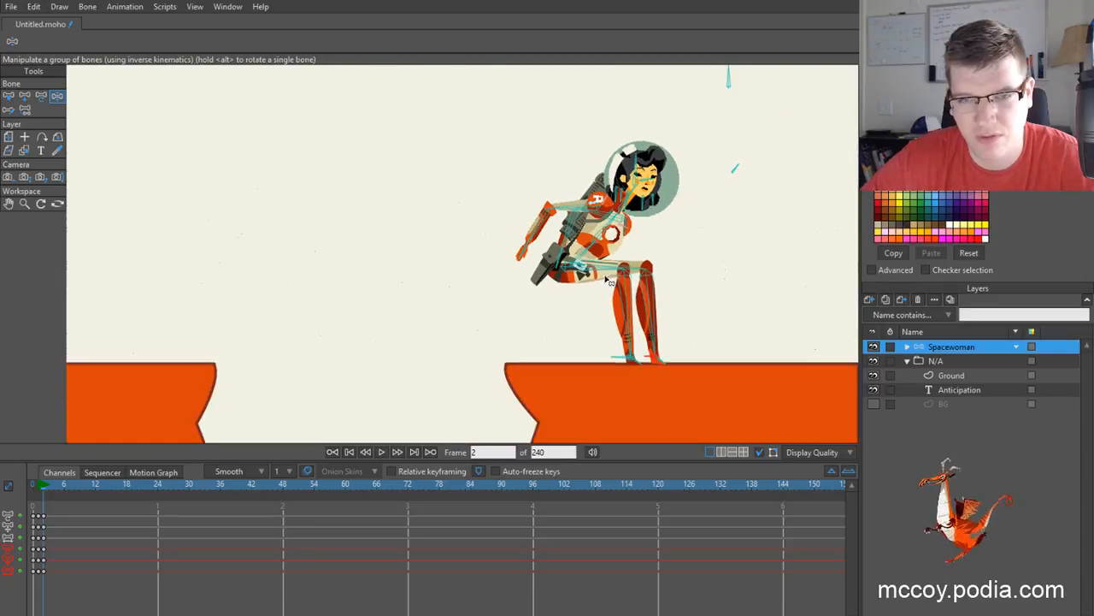
# - Raise the spacewoman's hips with her upper body upright, and reposition her feet slightly apart
pyautogui.scroll(1, 608, 269)
pyautogui.moveTo(561, 299); pyautogui.dragTo(555, 231)
pyautogui.moveTo(628, 419); pyautogui.dragTo(584, 420)
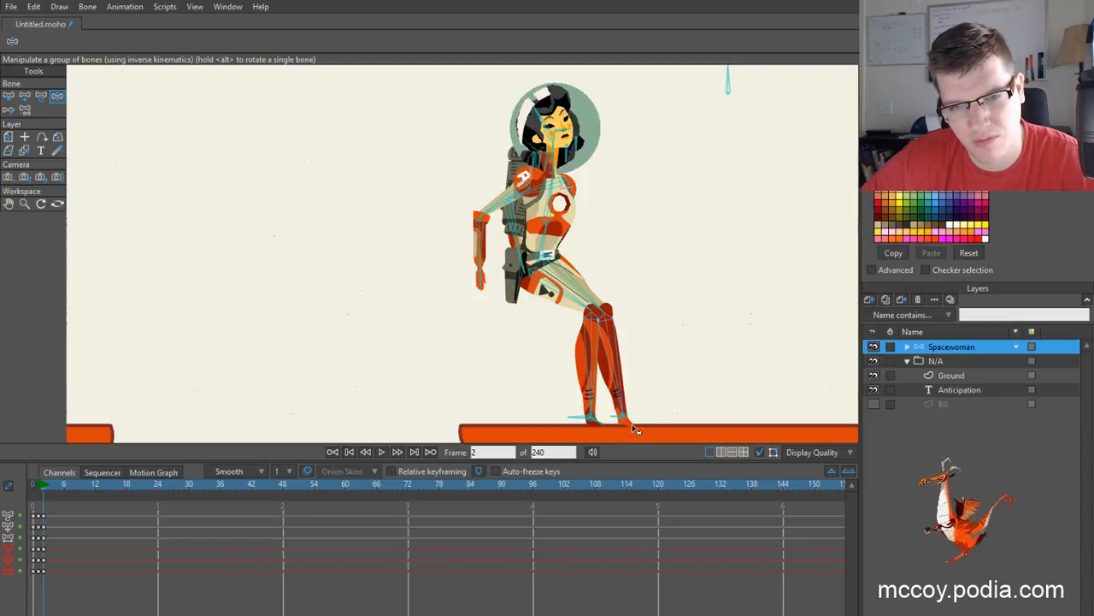
# - Try to lean the spacewoman's upper body backward on frame 2
pyautogui.scroll(-2, 490, 275)
pyautogui.moveTo(496, 294); pyautogui.dragTo(521, 319)
pyautogui.moveTo(560, 272); pyautogui.dragTo(540, 269)
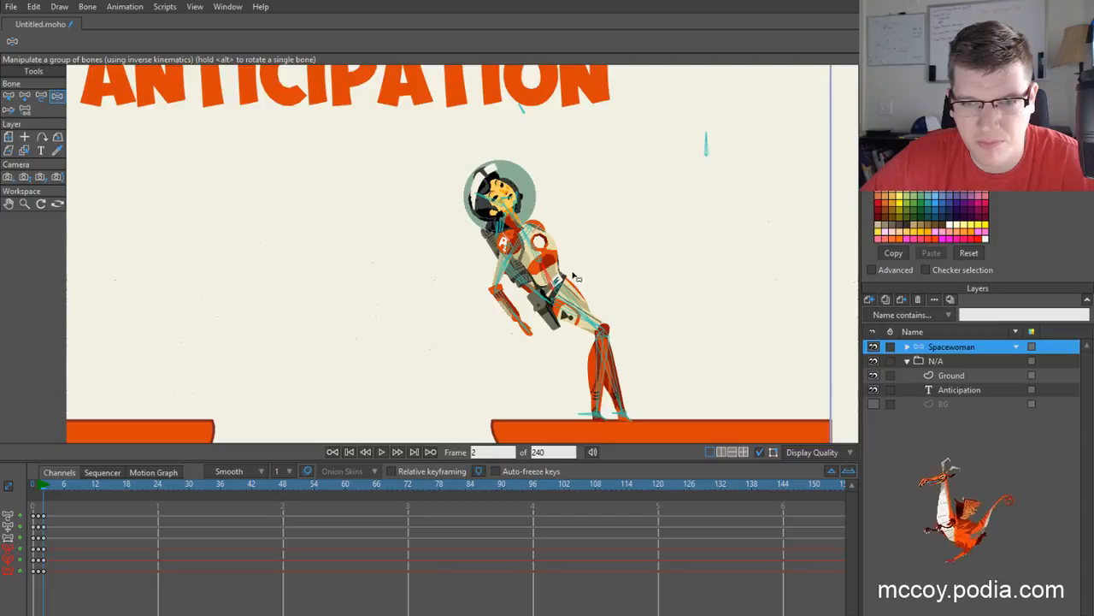
pyautogui.moveTo(595, 318); pyautogui.dragTo(590, 319)
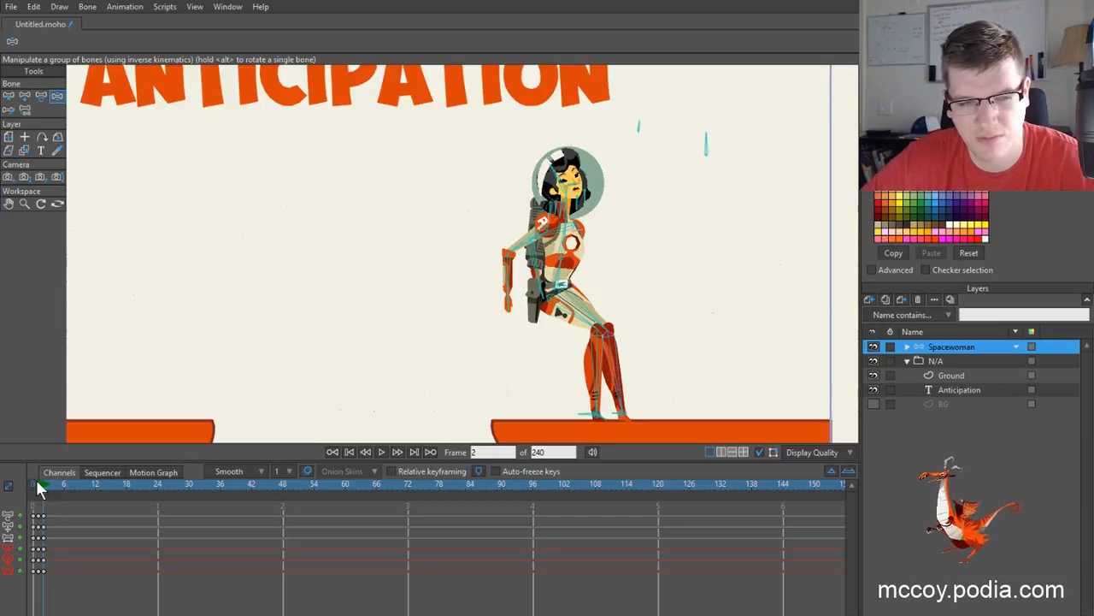
pyautogui.moveTo(36, 482); pyautogui.dragTo(43, 482)
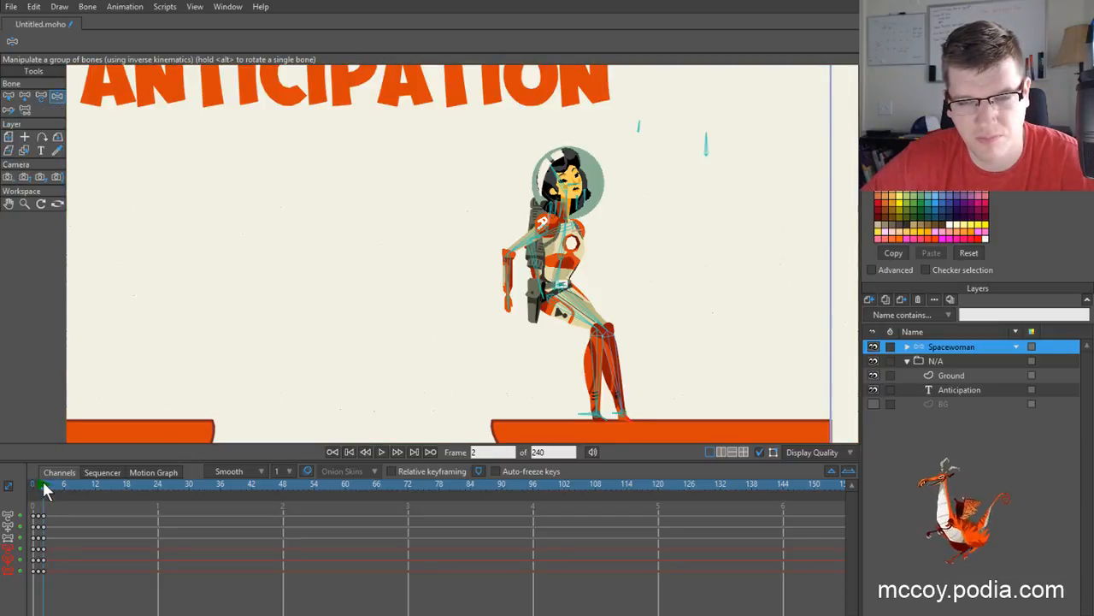
# - Lower the spacewoman's hips forward so her knees bend into a half crouch
pyautogui.scroll(5, 578, 350)
pyautogui.scroll(-2, 578, 300)
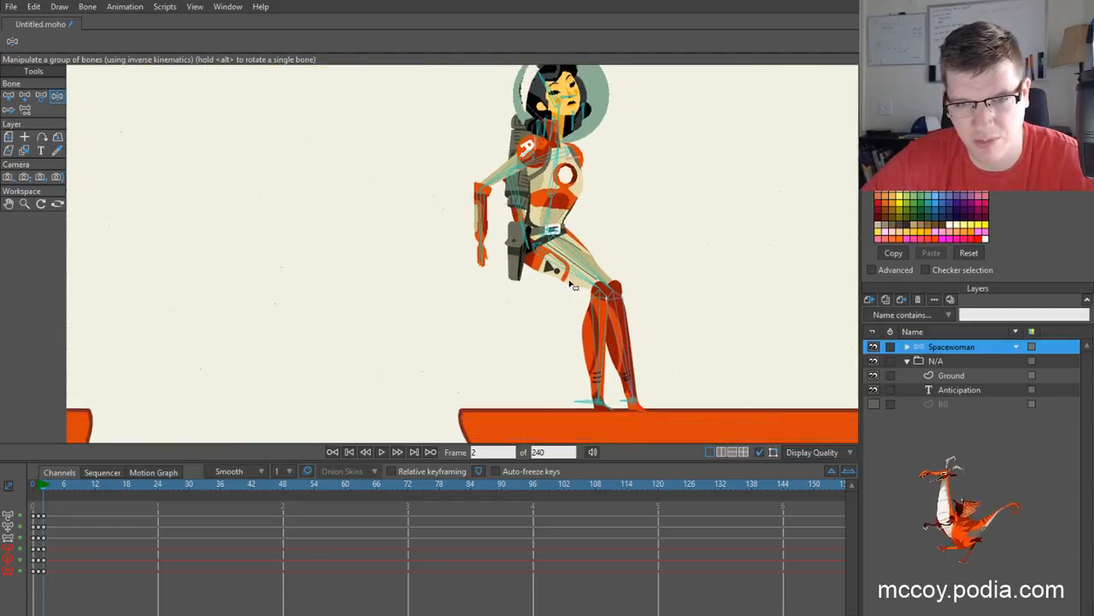
pyautogui.moveTo(553, 229); pyautogui.dragTo(603, 246)
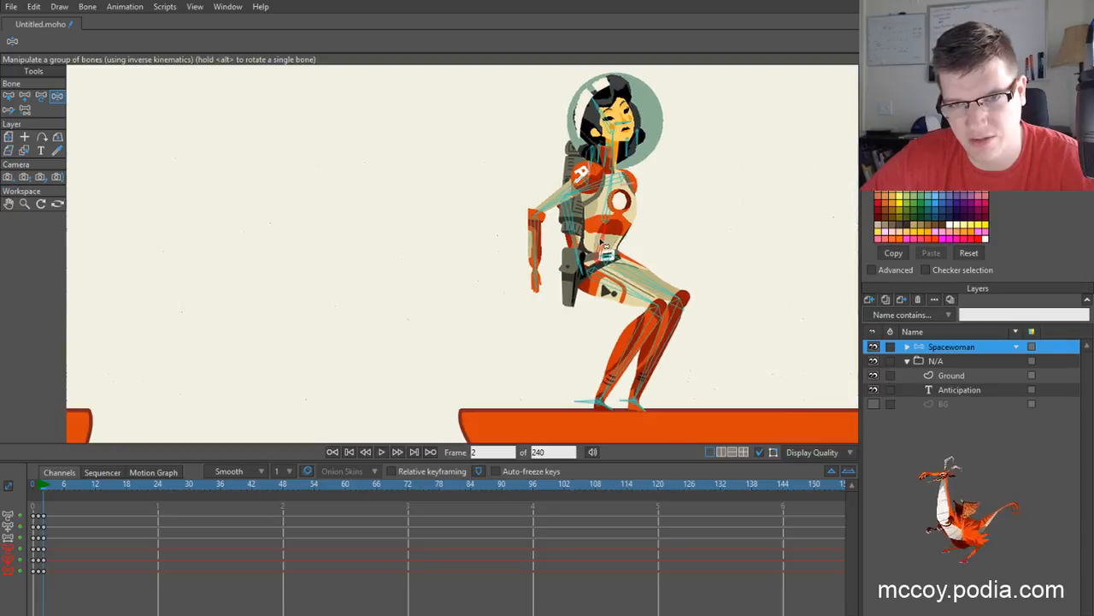
# - Lean the spacewoman's torso forward and swing both arms in front of her body on frame 2
pyautogui.moveTo(550, 208); pyautogui.dragTo(650, 266)
pyautogui.moveTo(656, 268); pyautogui.dragTo(719, 290)
pyautogui.moveTo(651, 255); pyautogui.dragTo(650, 261)
pyautogui.scroll(-1, 688, 305)
pyautogui.scroll(1, 687, 305)
pyautogui.moveTo(687, 301); pyautogui.dragTo(650, 307)
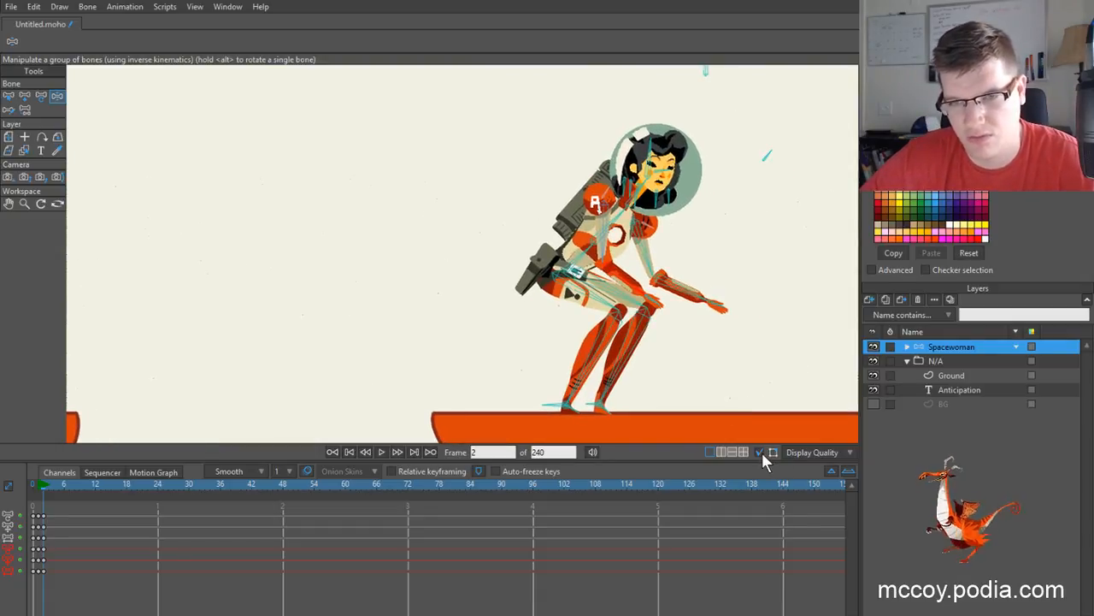
pyautogui.click(761, 453)
pyautogui.click(760, 452)
# - Move the spacewoman's far foot forward to widen her stance, and adjust the near arm toward her knees
pyautogui.scroll(2, 632, 385)
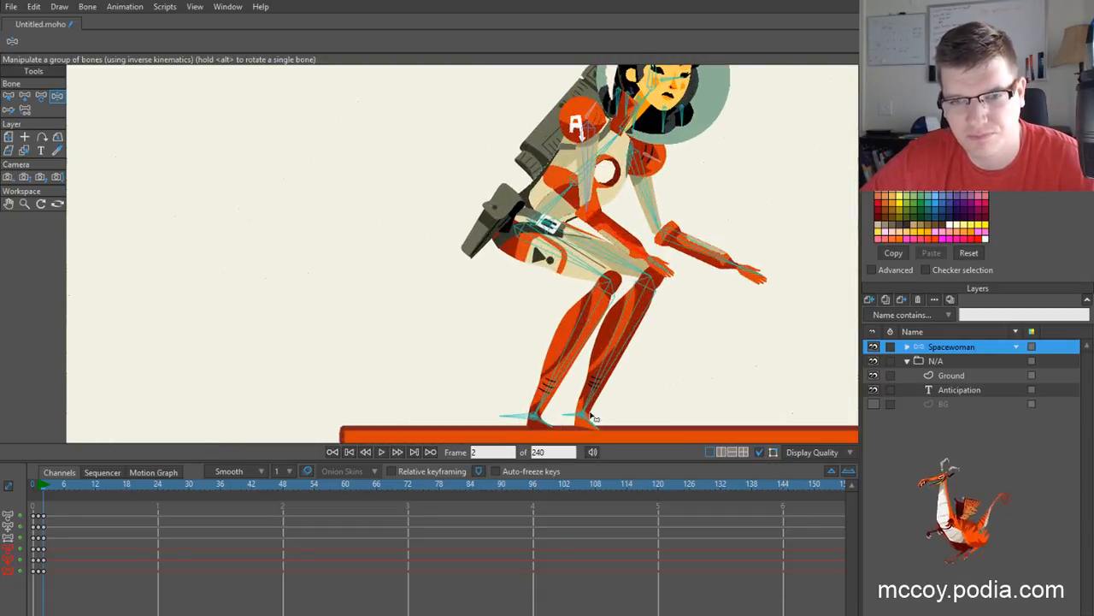
pyautogui.moveTo(639, 419); pyautogui.dragTo(656, 432)
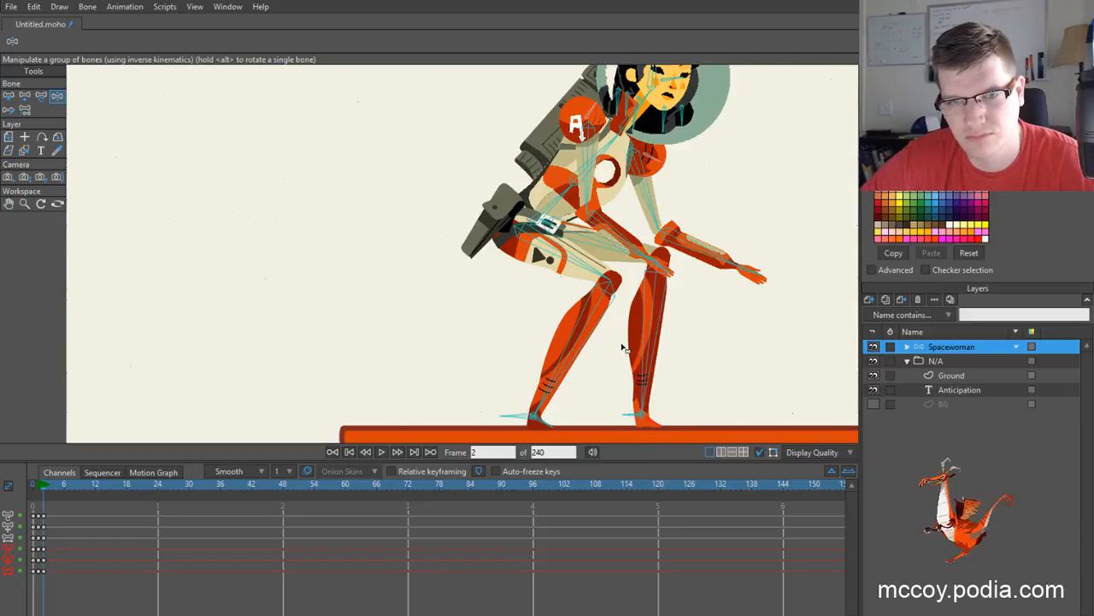
pyautogui.scroll(-2, 622, 353)
pyautogui.scroll(2, 614, 340)
pyautogui.moveTo(611, 232); pyautogui.dragTo(581, 271)
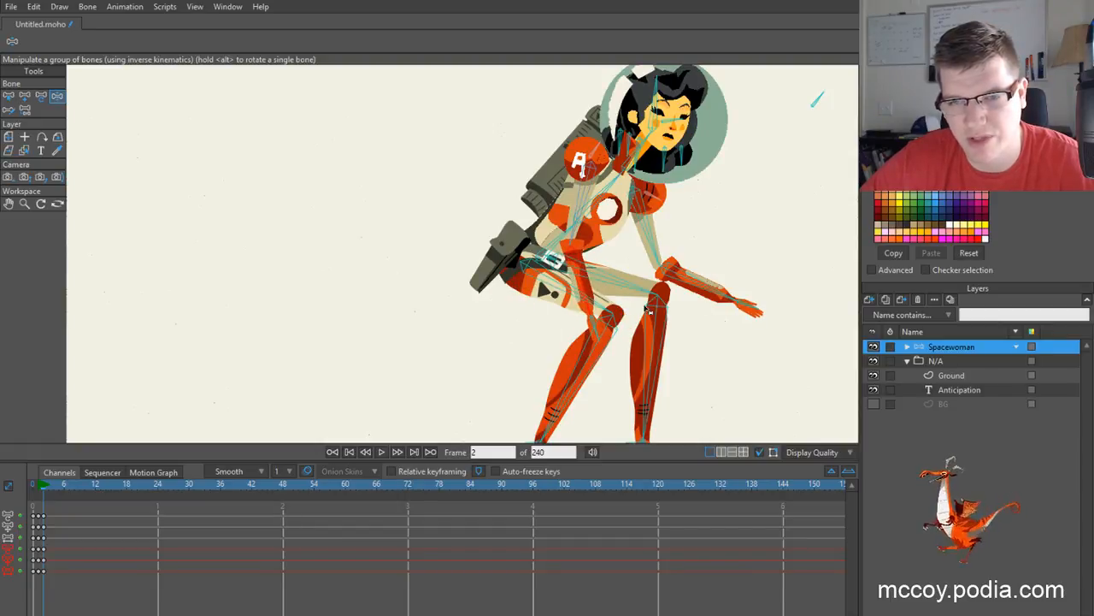
# - Refine the landing pose by tilting the torso further forward and angling the near forearm toward the far knee
pyautogui.scroll(-2, 599, 257)
pyautogui.scroll(2, 615, 251)
pyautogui.moveTo(645, 245); pyautogui.dragTo(671, 280)
pyautogui.moveTo(563, 185)
pyautogui.mouseDown()
pyautogui.moveTo(586, 187)
pyautogui.moveTo(577, 189)
pyautogui.mouseUp()
pyautogui.moveTo(615, 282); pyautogui.dragTo(605, 285)
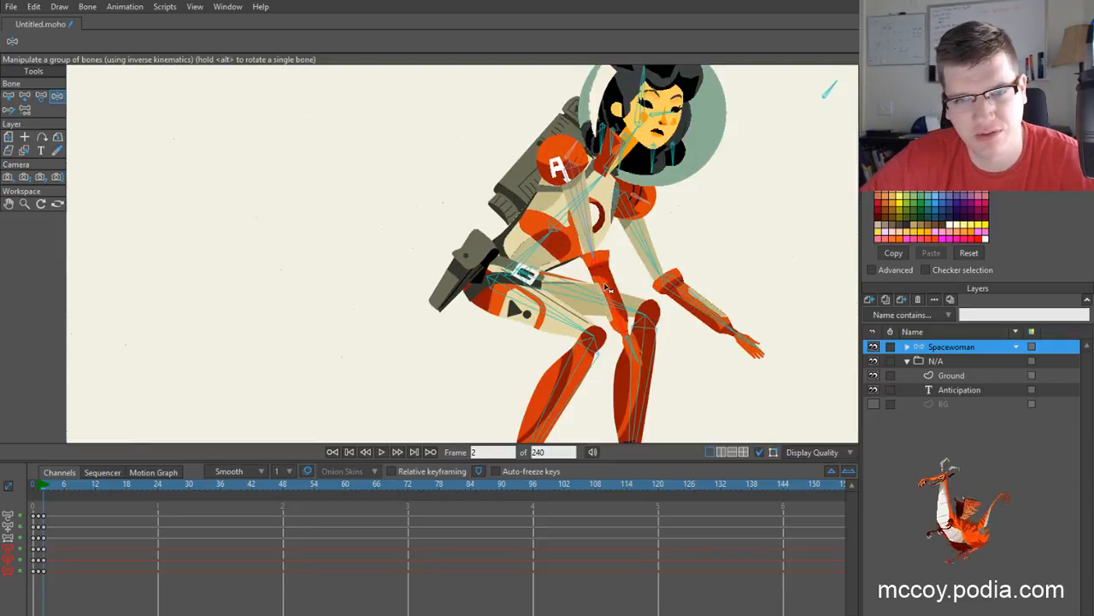
pyautogui.moveTo(589, 248); pyautogui.dragTo(590, 271)
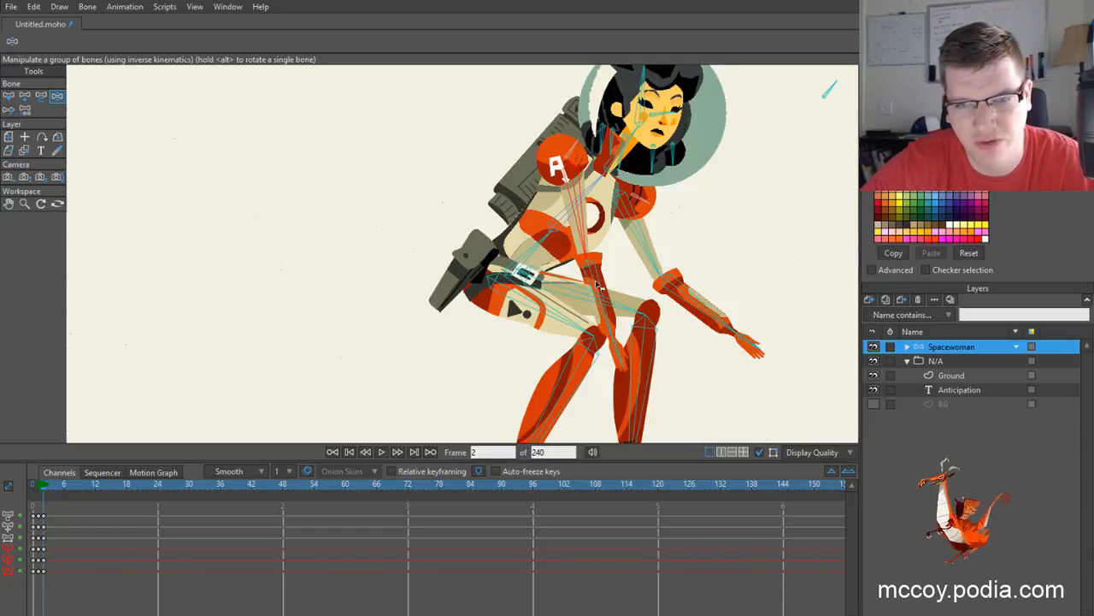
pyautogui.moveTo(598, 286); pyautogui.dragTo(657, 261)
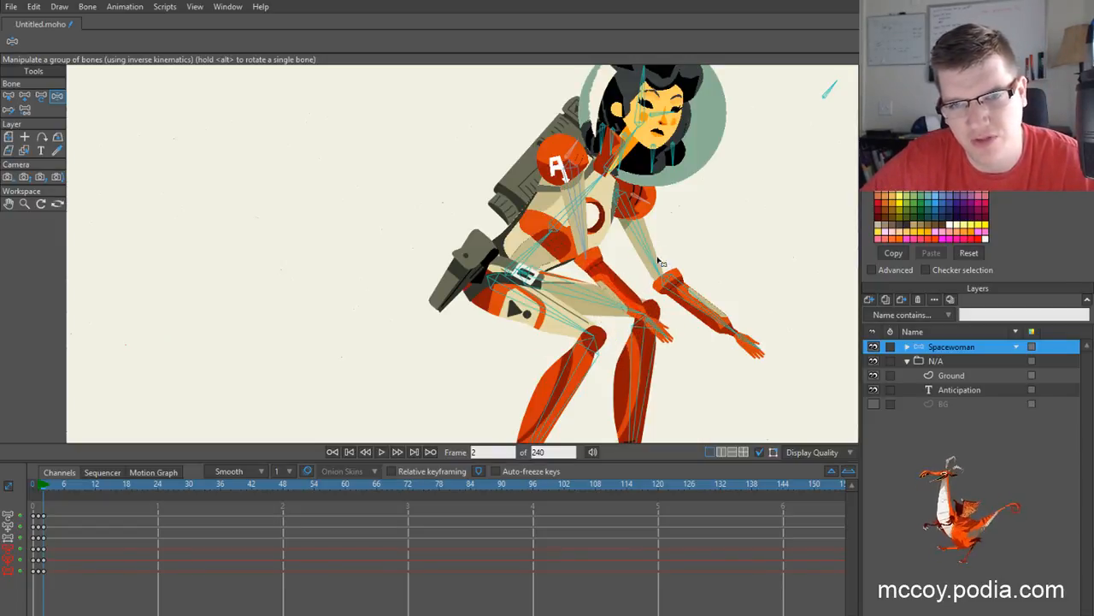
pyautogui.scroll(-3, 654, 263)
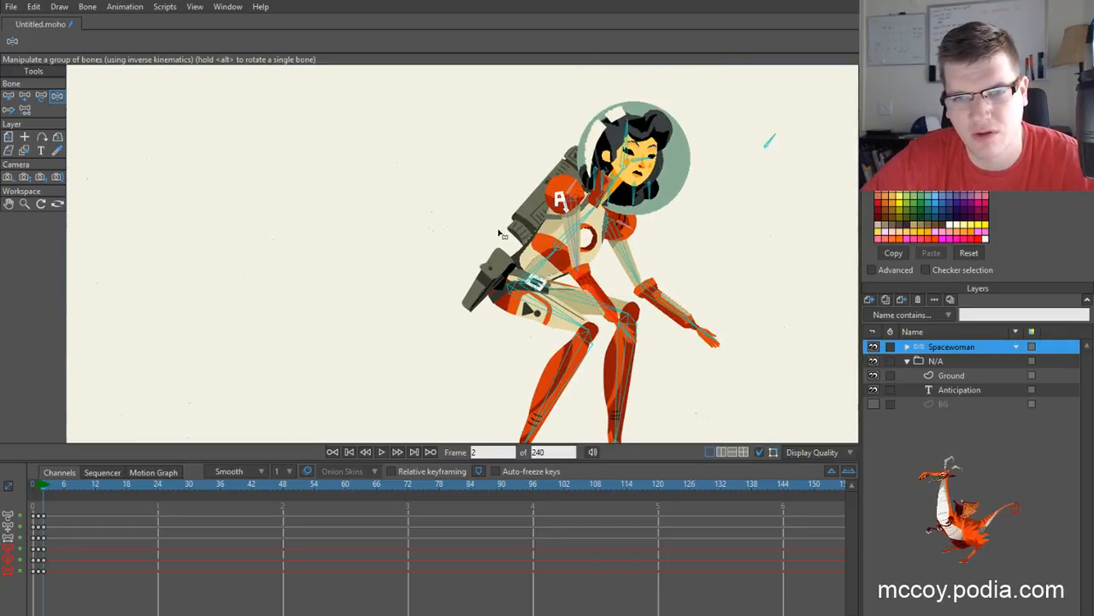
pyautogui.scroll(-3, 500, 233)
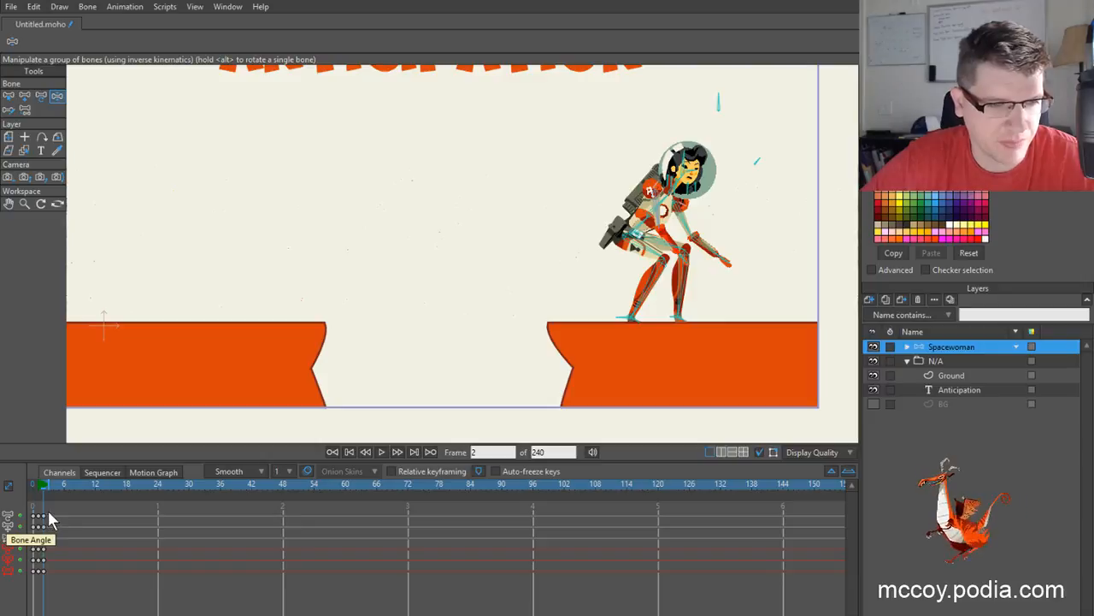
pyautogui.moveTo(41, 488); pyautogui.dragTo(41, 490)
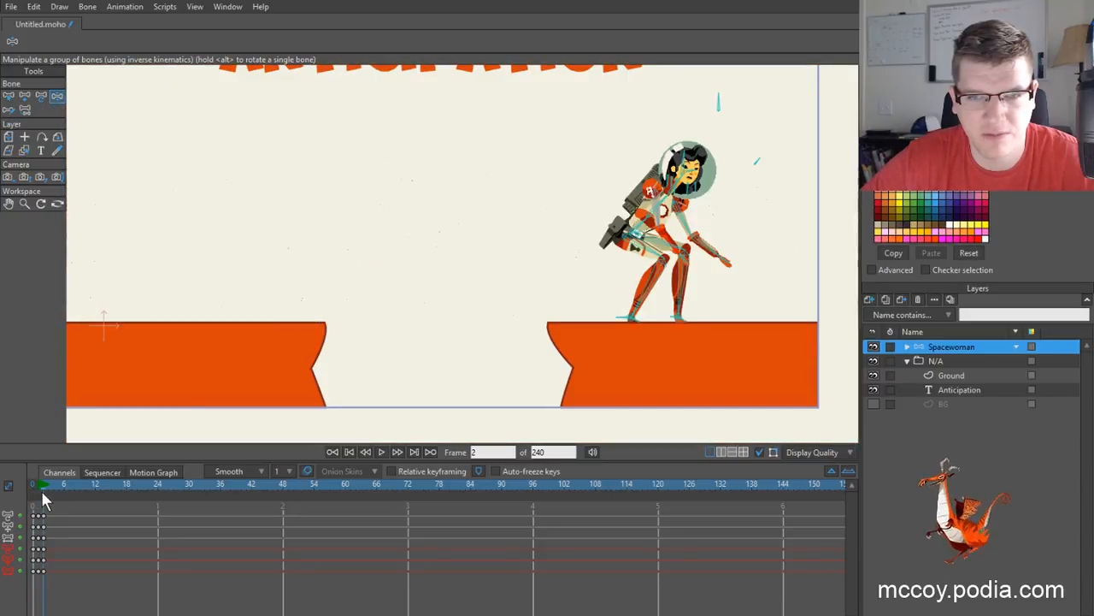
# - Shift the spacewoman's whole landing pose on frame 2 back toward the far platform's edge, and compare it with the crouch on frame 1
pyautogui.press('t')
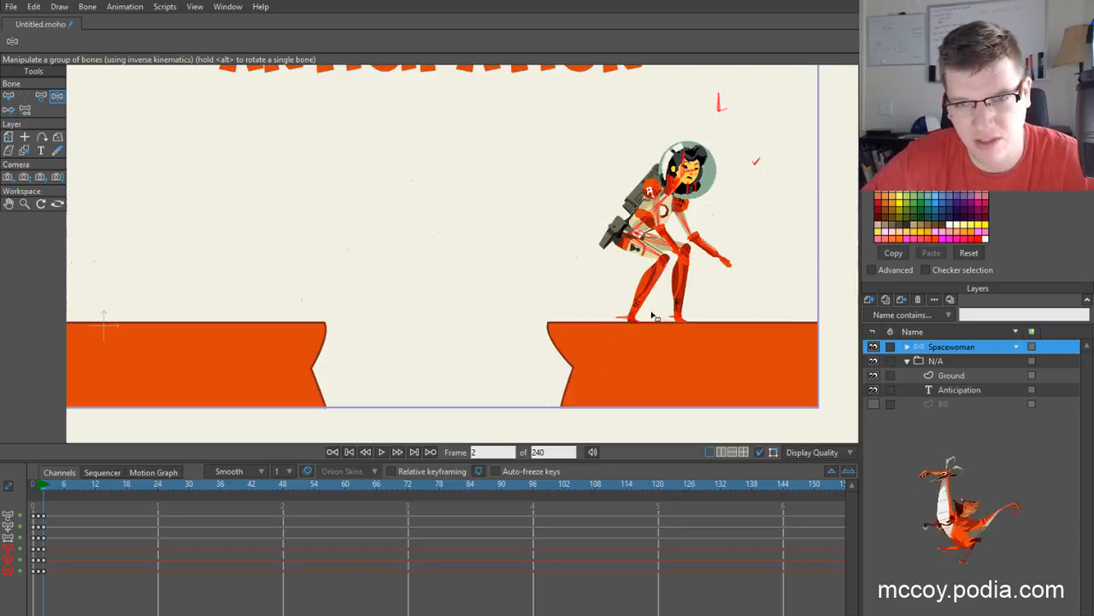
pyautogui.moveTo(635, 241); pyautogui.dragTo(575, 246)
pyautogui.moveTo(37, 481); pyautogui.dragTo(36, 488)
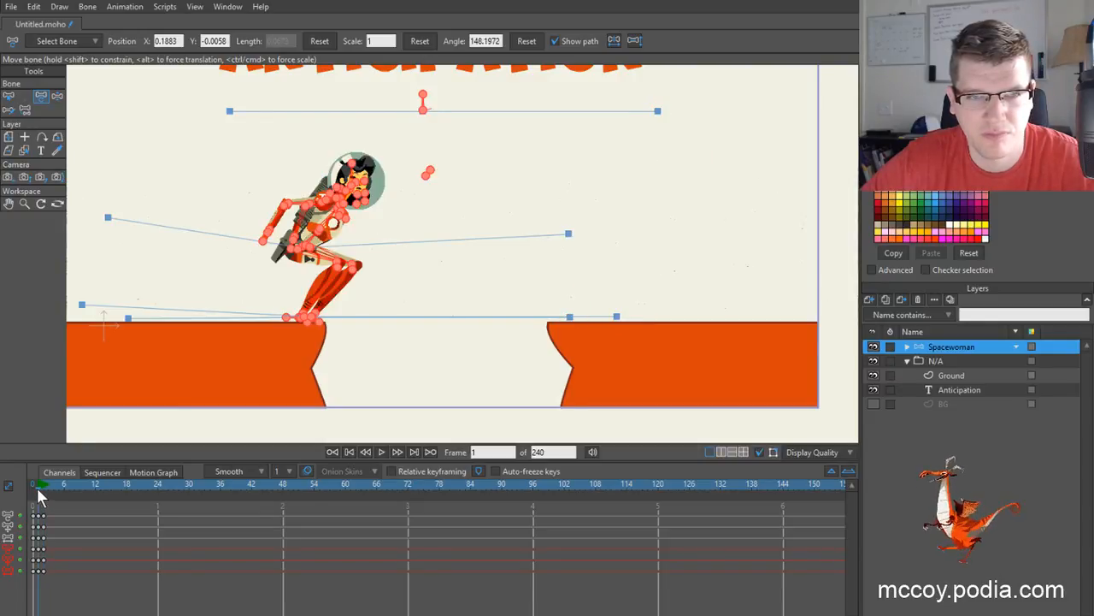
pyautogui.scroll(1, 337, 296)
pyautogui.scroll(-1, 355, 292)
pyautogui.moveTo(358, 294); pyautogui.dragTo(368, 287)
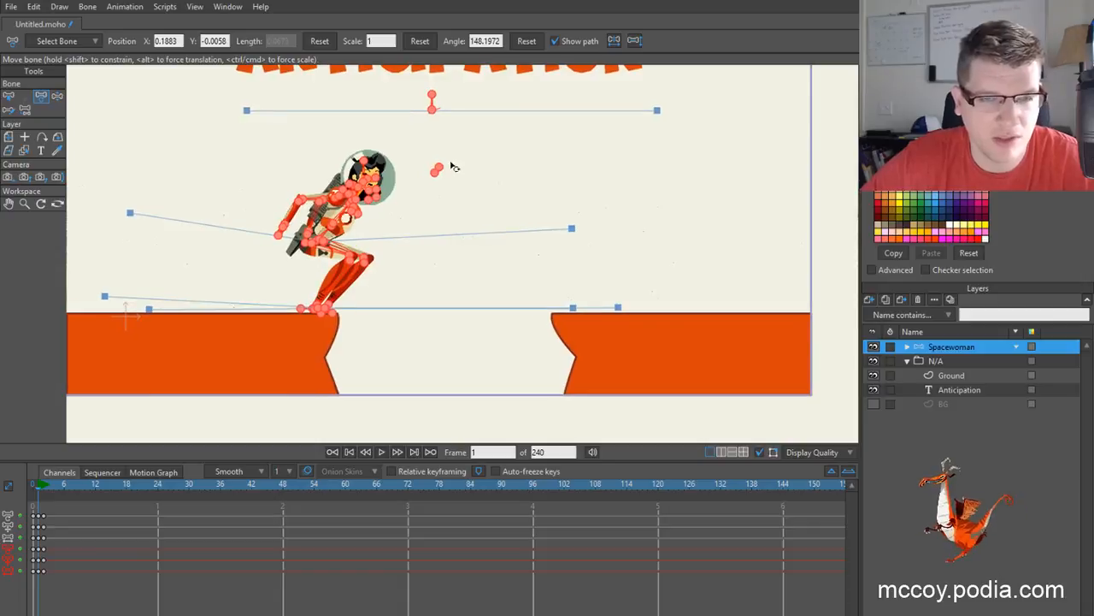
pyautogui.click(40, 481)
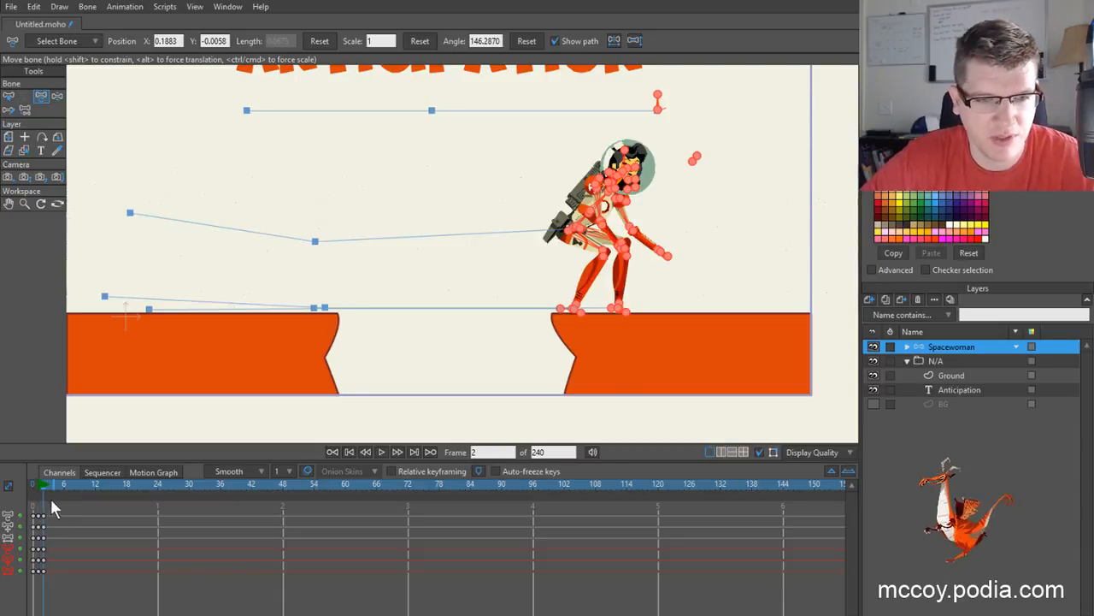
pyautogui.click(41, 485)
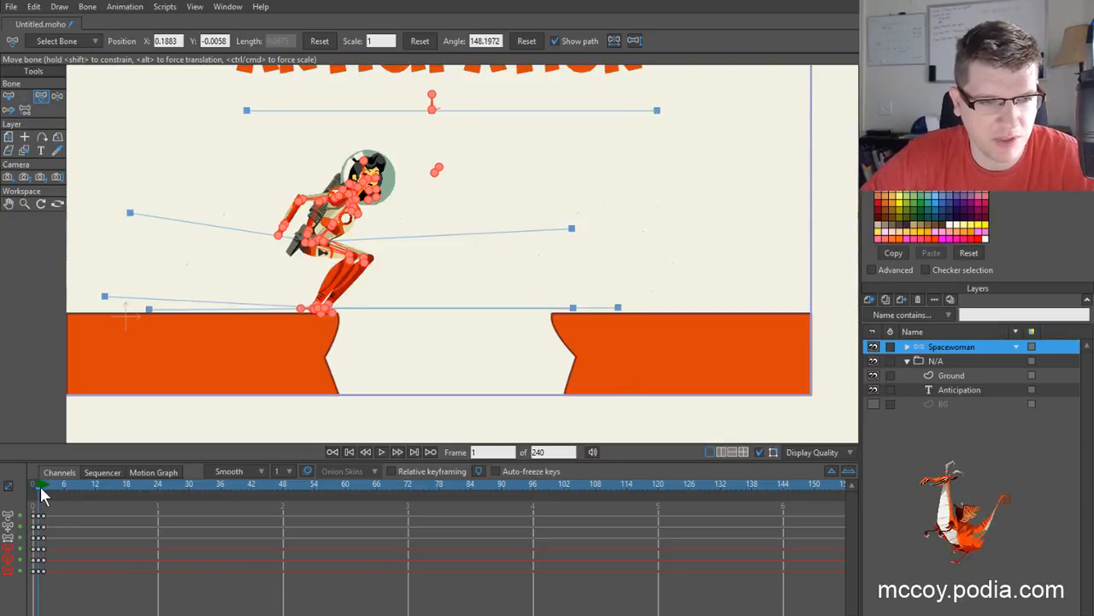
# - Set the default interpolation to Step, and change the existing keyframes on frames 1 and 2 to Step interpolation
pyautogui.click(254, 476)
pyautogui.click(265, 566)
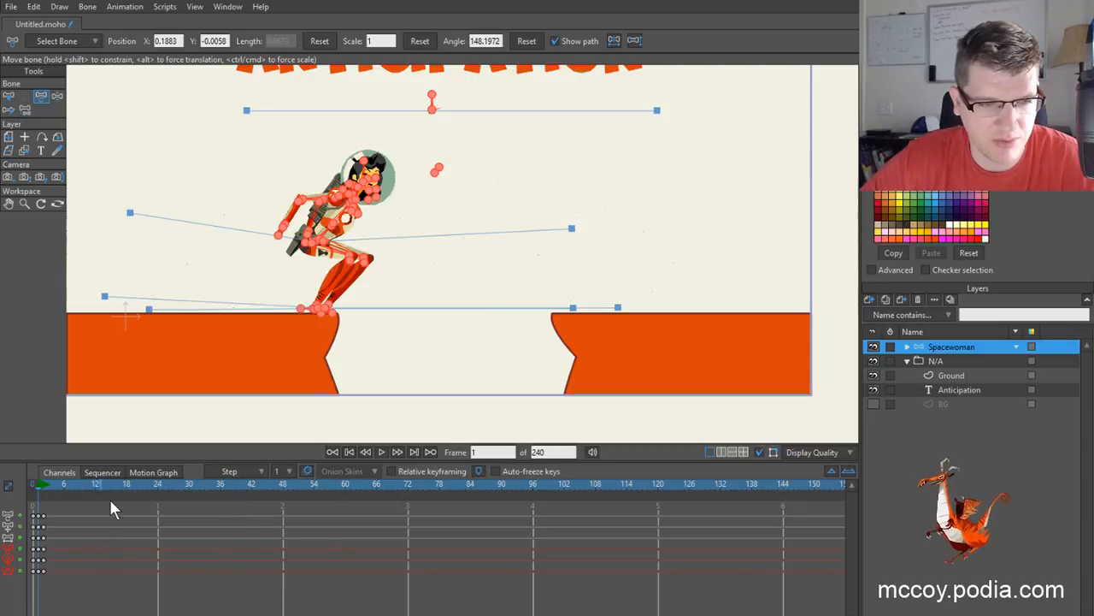
pyautogui.moveTo(62, 510); pyautogui.dragTo(39, 548)
pyautogui.press('z')
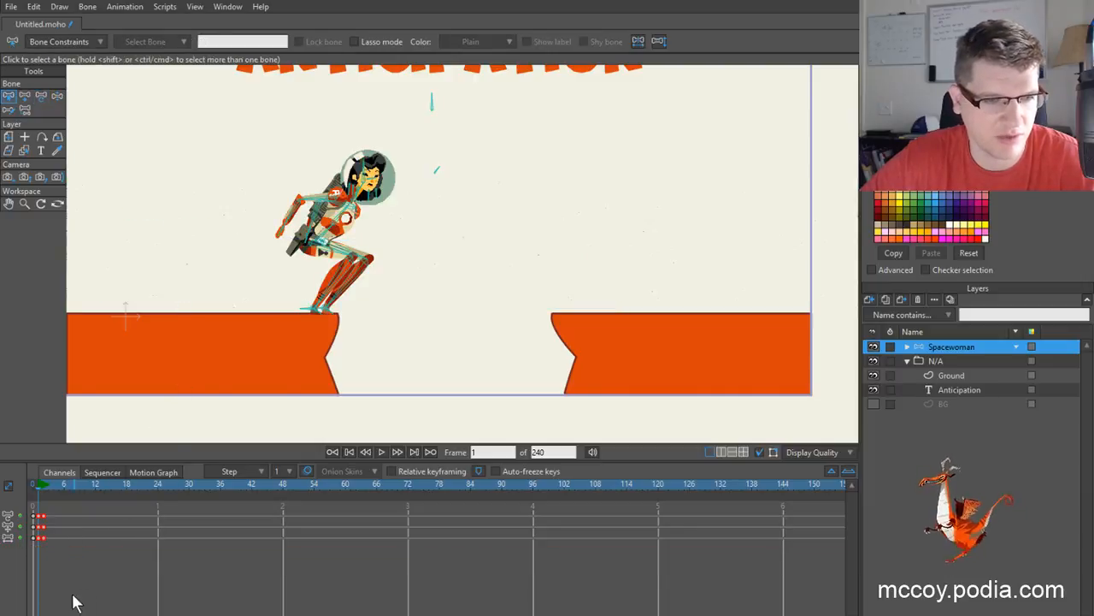
pyautogui.rightClick(42, 537)
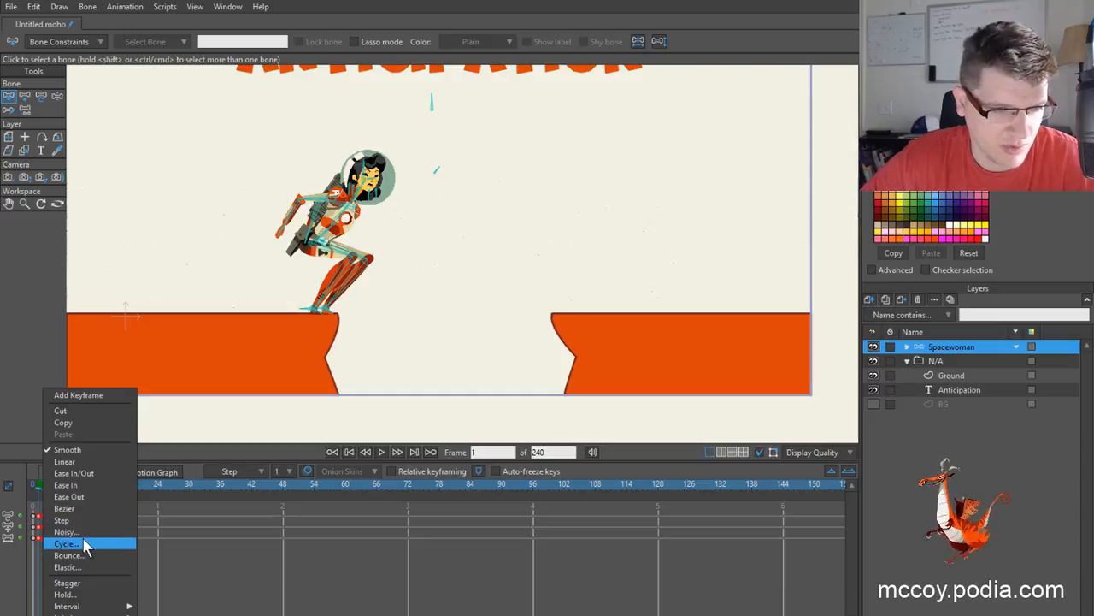
pyautogui.click(88, 521)
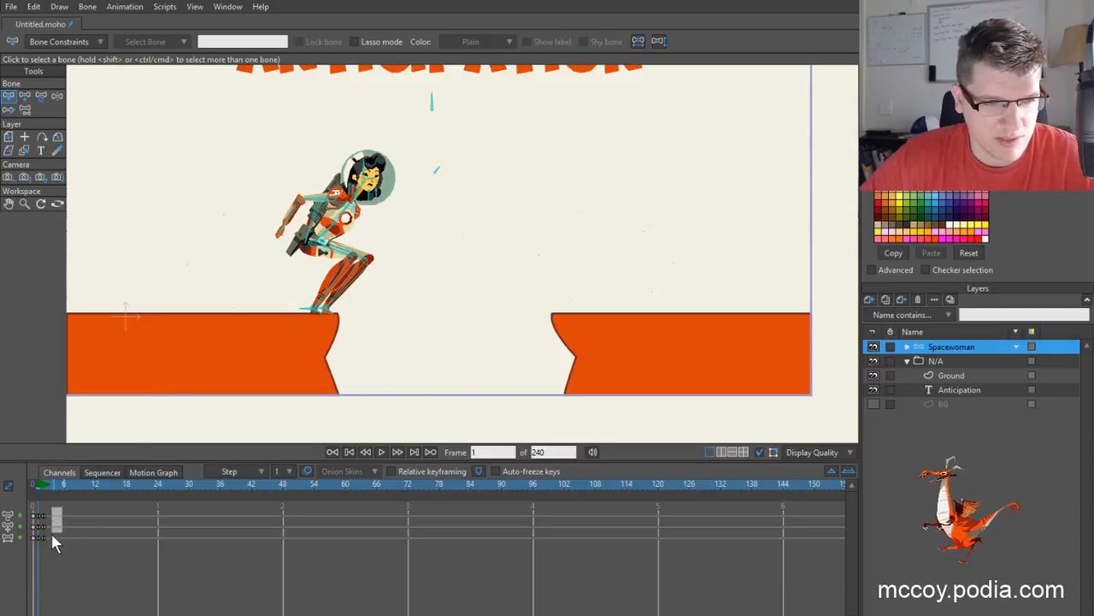
# - Move the landing keyframes to frame 3, and on frame 2 move all the spacewoman's bones into mid-air above the gap
pyautogui.click(42, 484)
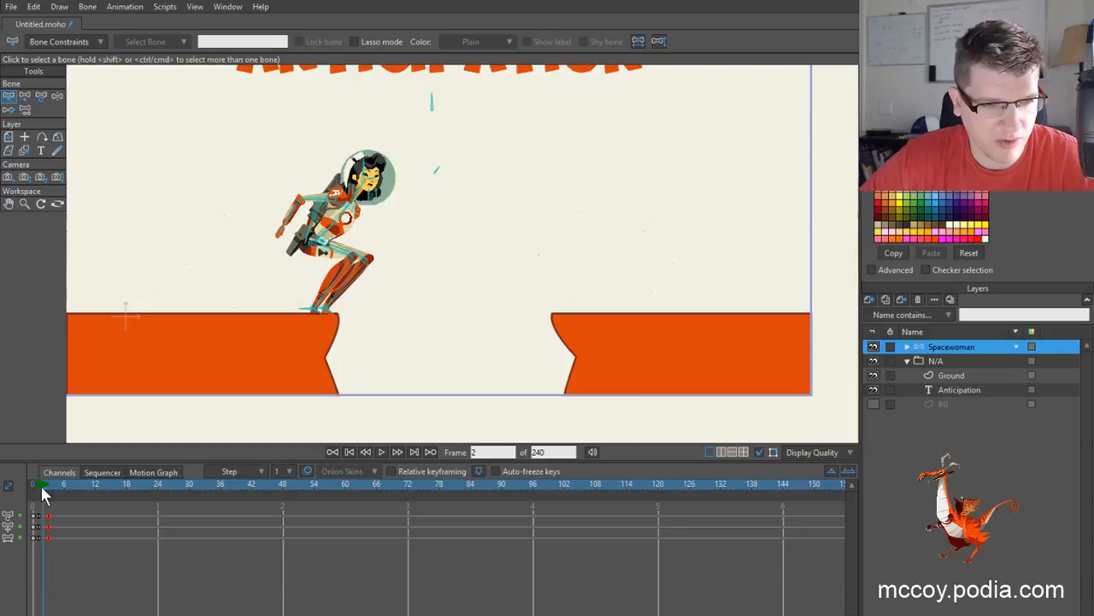
pyautogui.click(335, 299)
pyautogui.press('t')
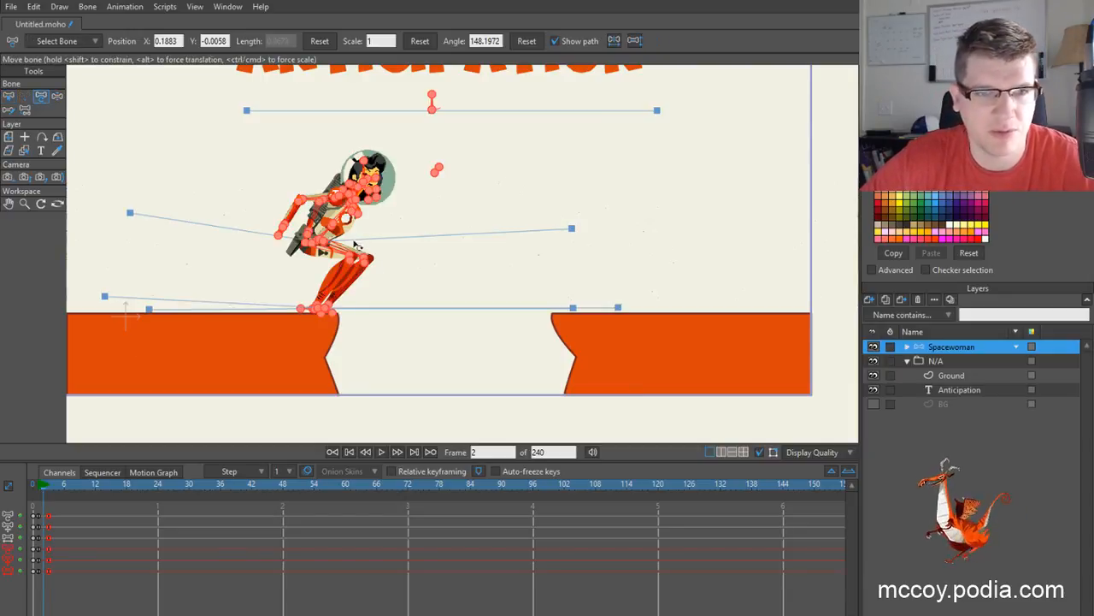
pyautogui.moveTo(309, 247); pyautogui.dragTo(342, 244)
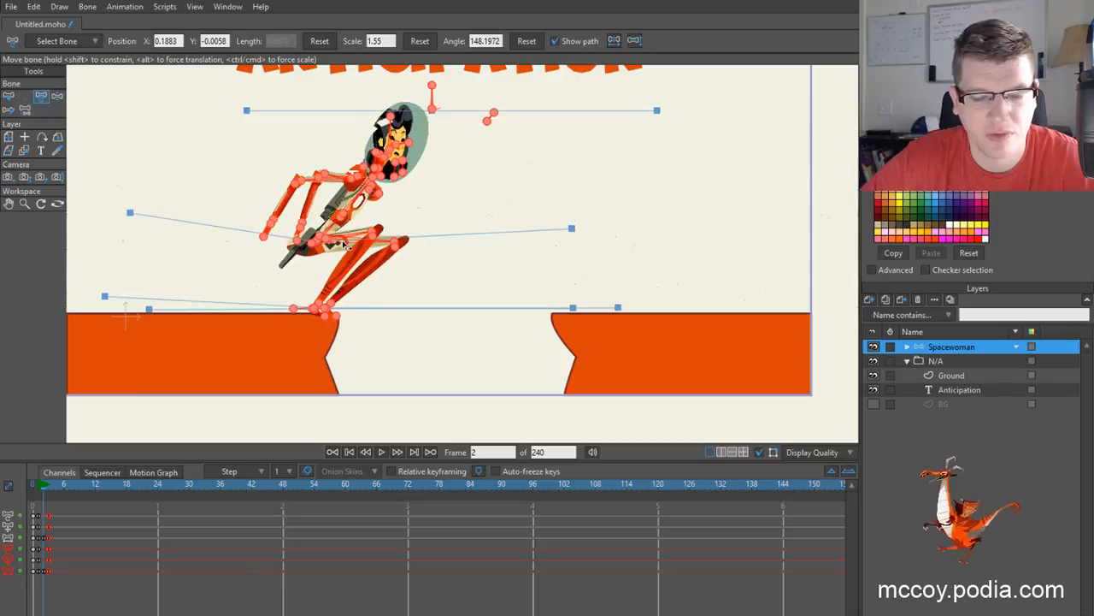
pyautogui.hotkey('ctrl', 'z')
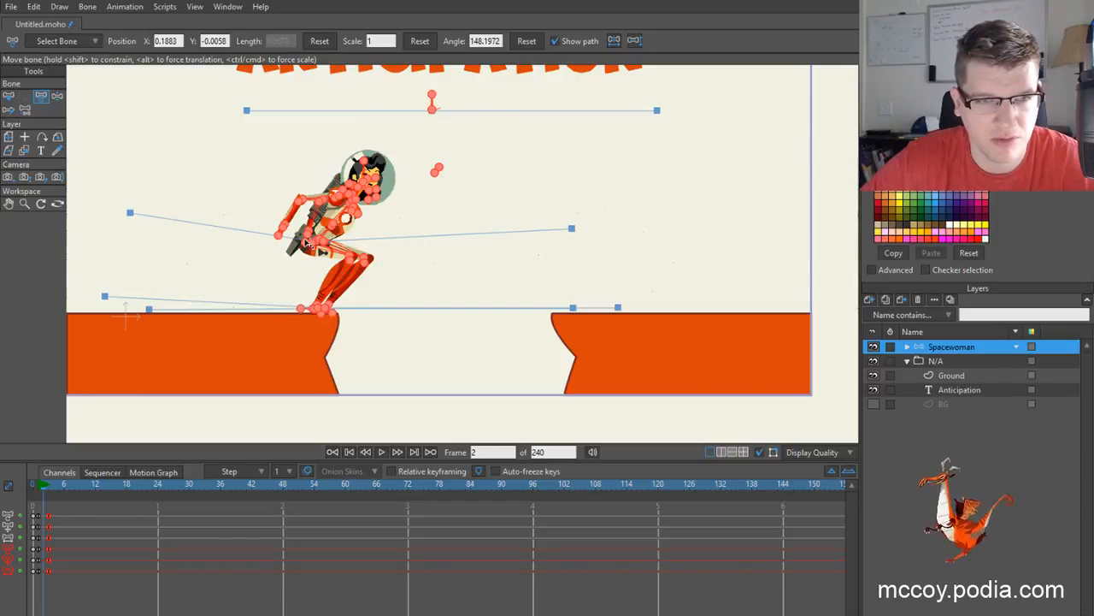
pyautogui.click(311, 243)
pyautogui.moveTo(311, 243); pyautogui.dragTo(424, 145)
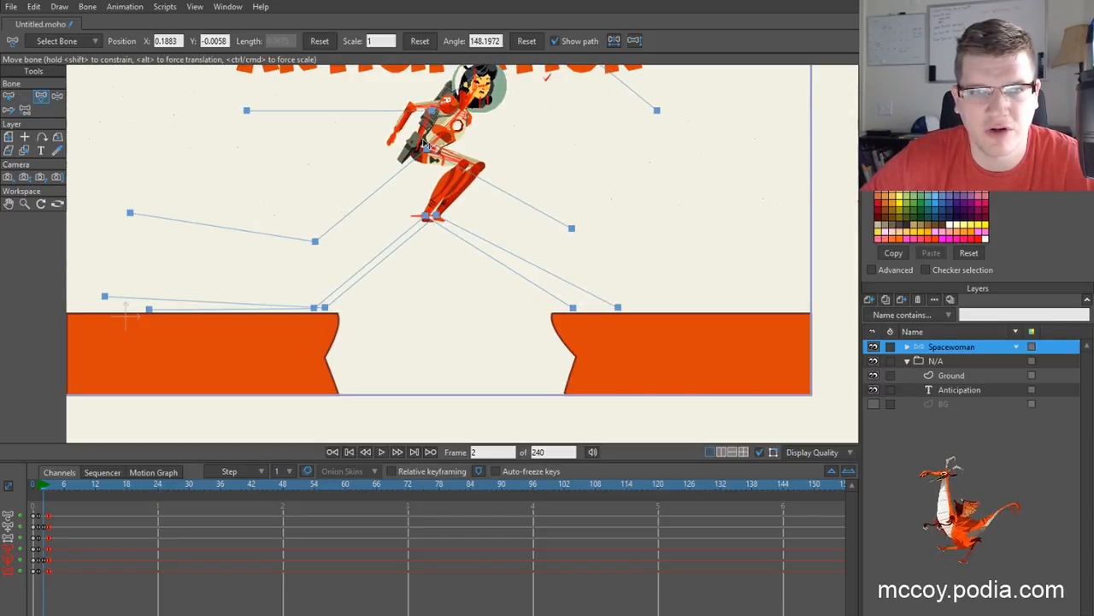
# - Try resetting the angle of all selected bones in the mid-air pose on frame 2, and undo the reset
pyautogui.scroll(-3, 447, 254)
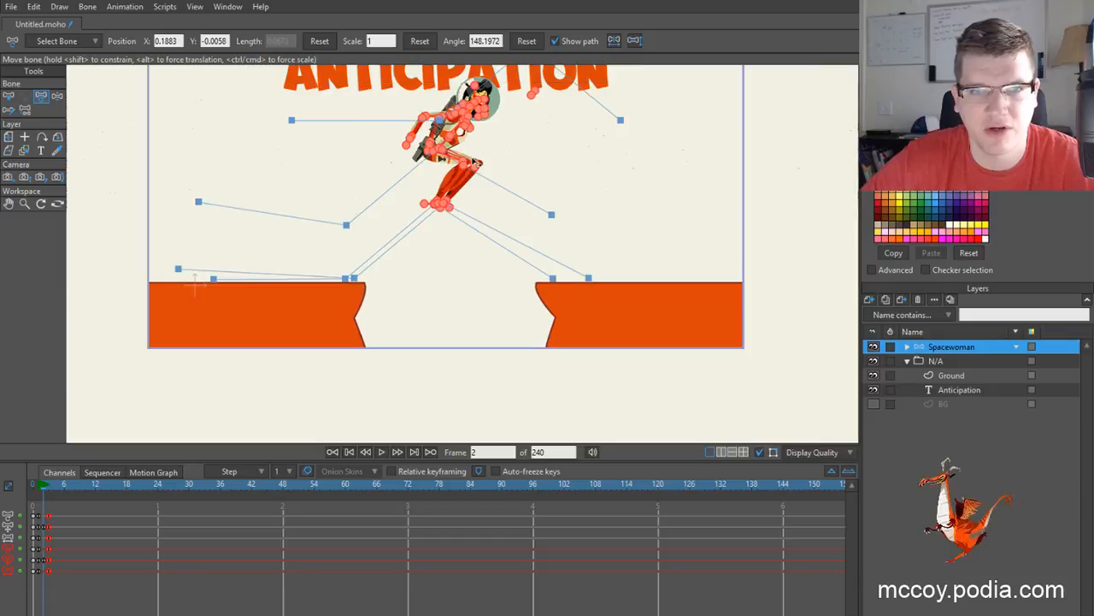
pyautogui.scroll(2, 446, 254)
pyautogui.moveTo(446, 254); pyautogui.dragTo(464, 209)
pyautogui.scroll(-2, 463, 209)
pyautogui.scroll(2, 466, 213)
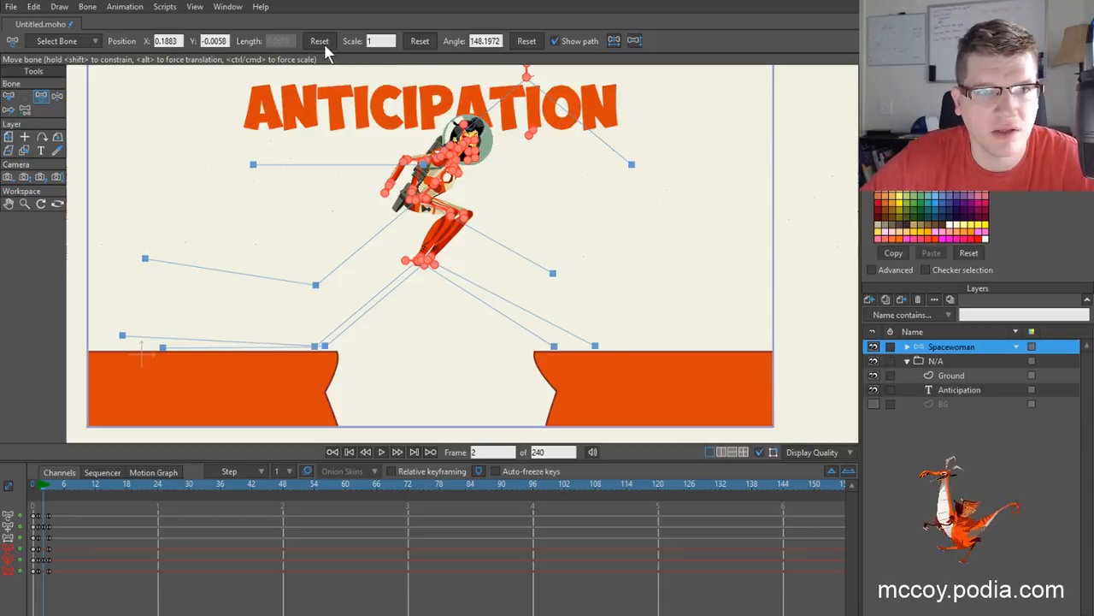
pyautogui.click(526, 41)
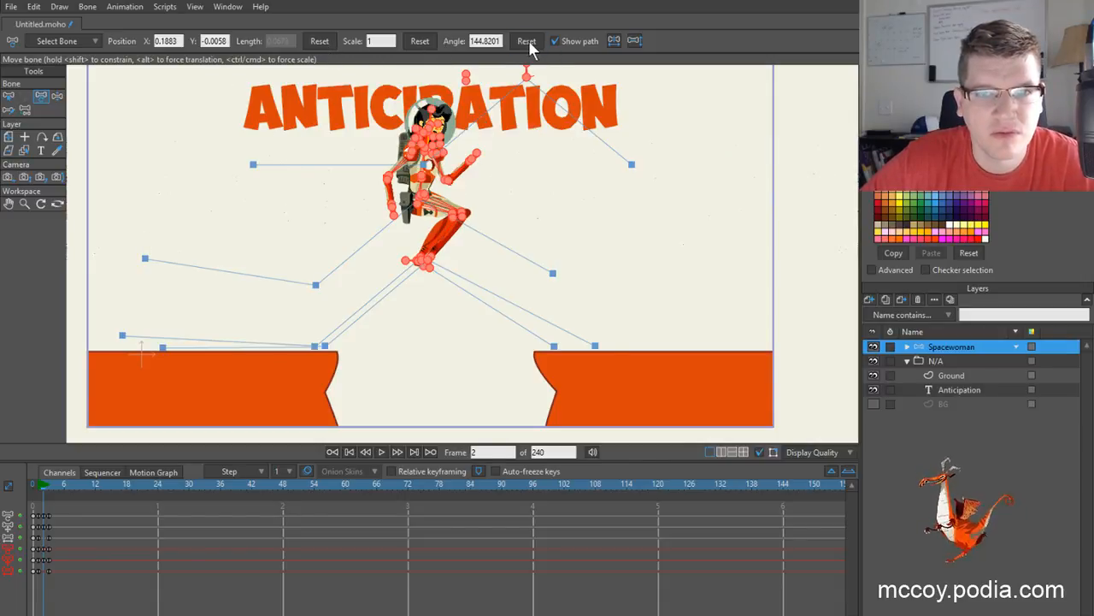
pyautogui.hotkey('ctrl', 'z')
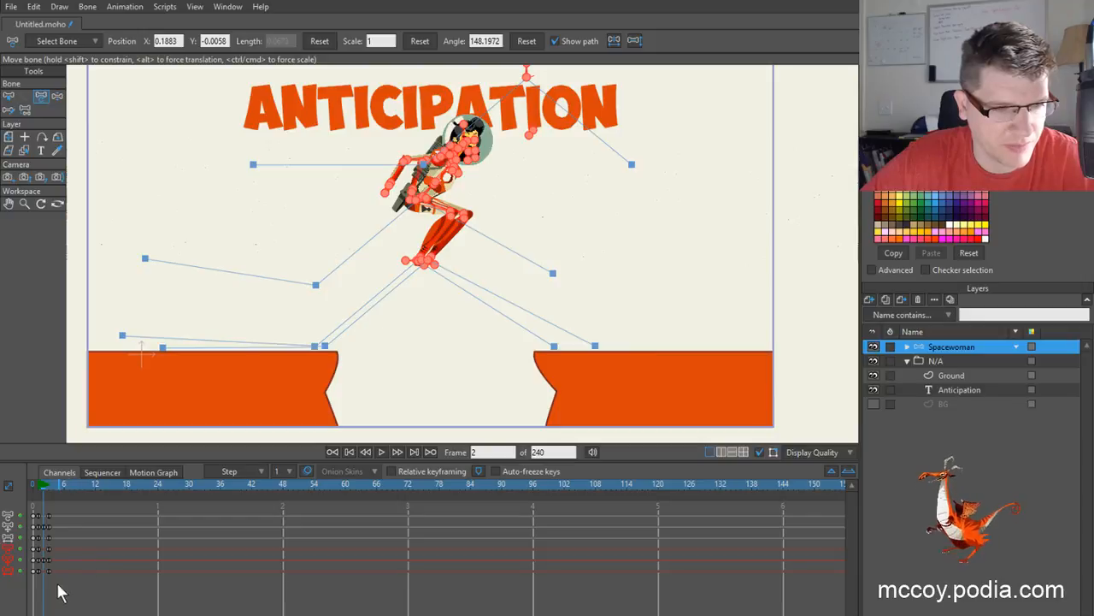
# - Deselect all bones and flip back and forth through frames 1 to 3 to check the crouch, mid-air and landing poses
pyautogui.press('b')
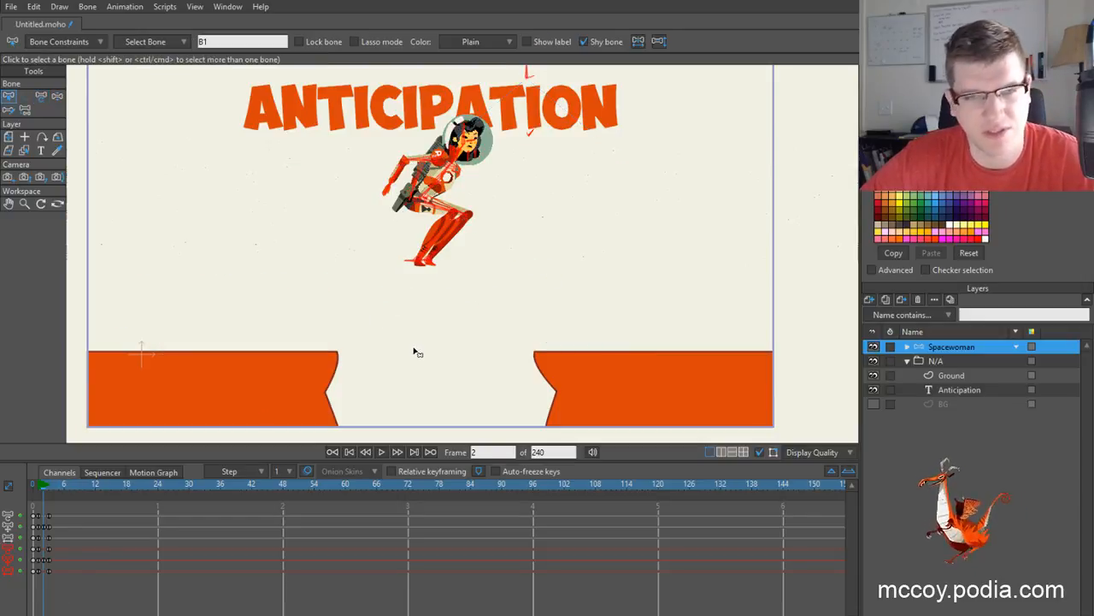
pyautogui.click(416, 350)
pyautogui.scroll(-2, 429, 303)
pyautogui.scroll(2, 431, 273)
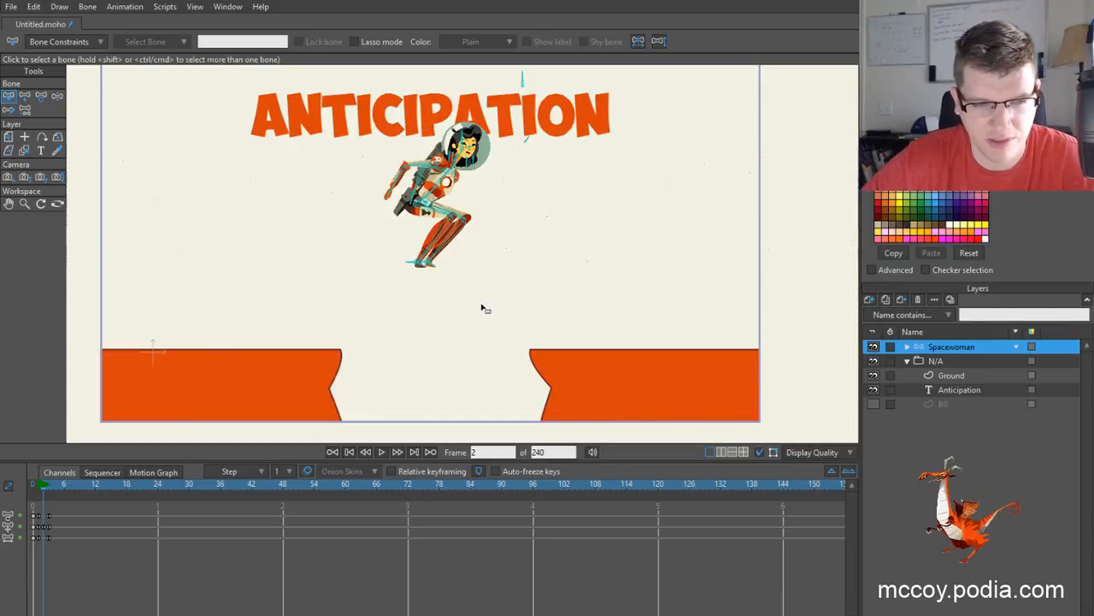
pyautogui.hotkey('ctrl', 'Left')
pyautogui.press('Right')
pyautogui.press('Right')
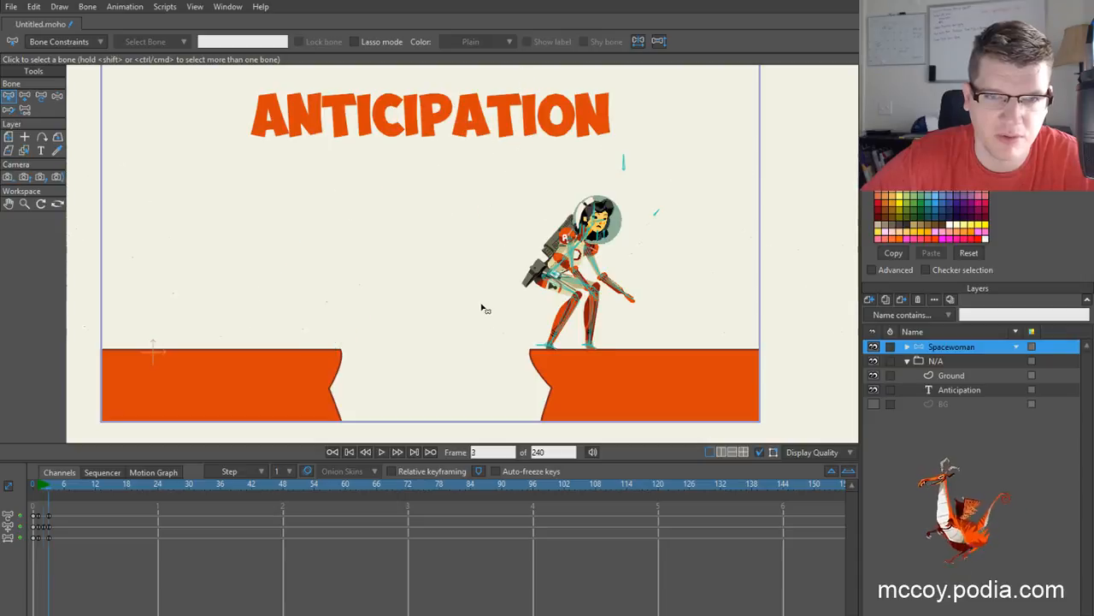
pyautogui.press('Left')
pyautogui.press('Left')
pyautogui.press('Right')
pyautogui.press('Right')
pyautogui.press('Left')
pyautogui.press('Left')
pyautogui.press('Right')
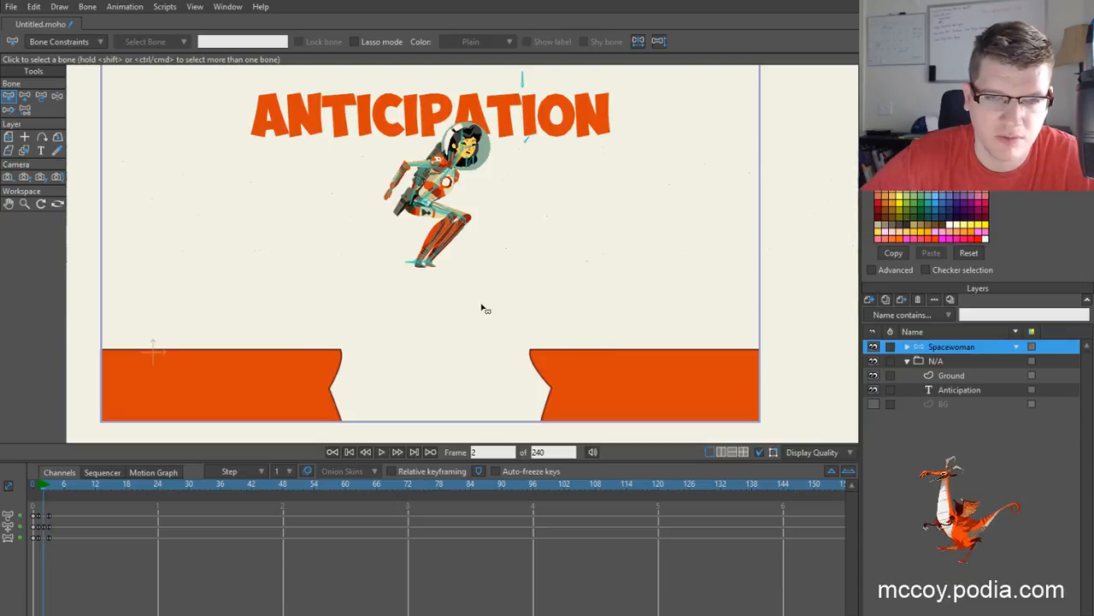
pyautogui.press('Left')
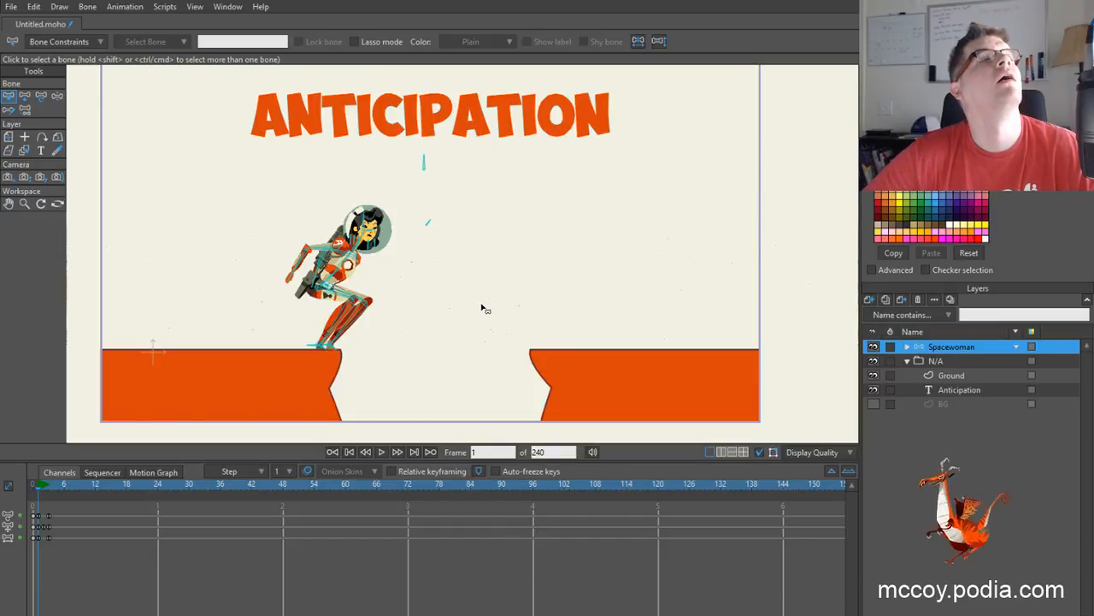
pyautogui.press('Right')
pyautogui.press('Left')
pyautogui.press('Right')
pyautogui.press('Right')
pyautogui.press('Left')
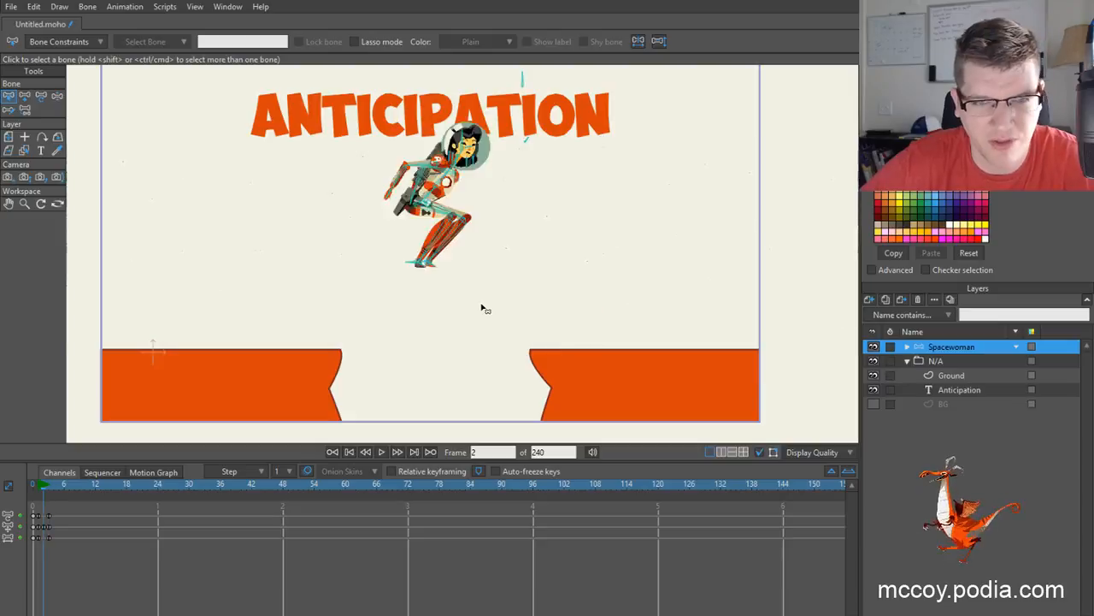
pyautogui.press('Left')
pyautogui.press('Right')
pyautogui.press('Right')
pyautogui.press('Left')
pyautogui.press('Left')
pyautogui.press('Right')
pyautogui.press('Right')
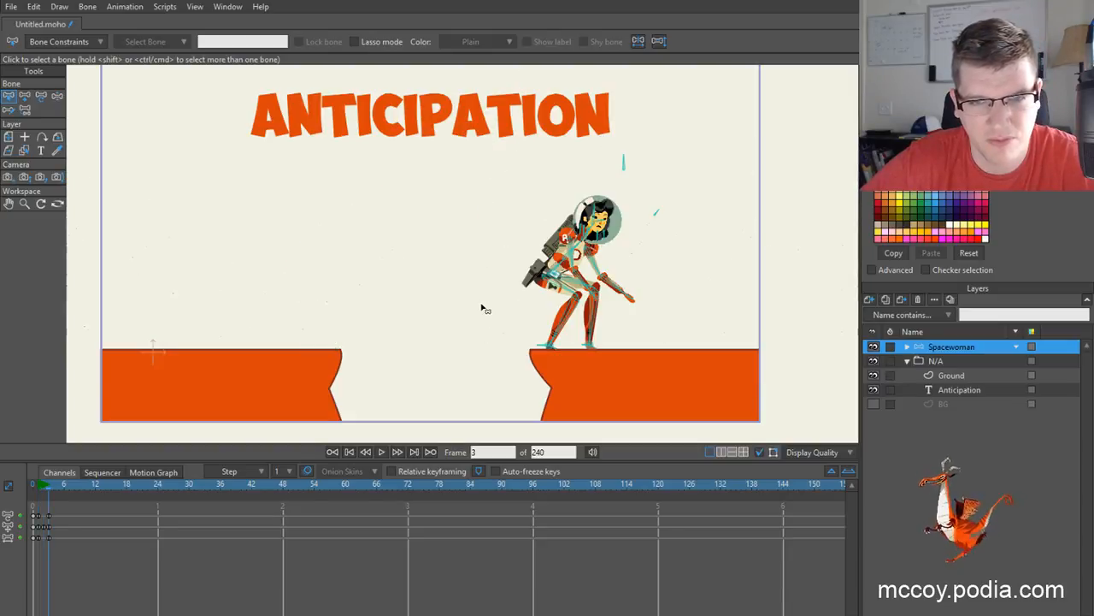
pyautogui.press('Left')
pyautogui.press('Left')
pyautogui.press('Right')
pyautogui.press('Right')
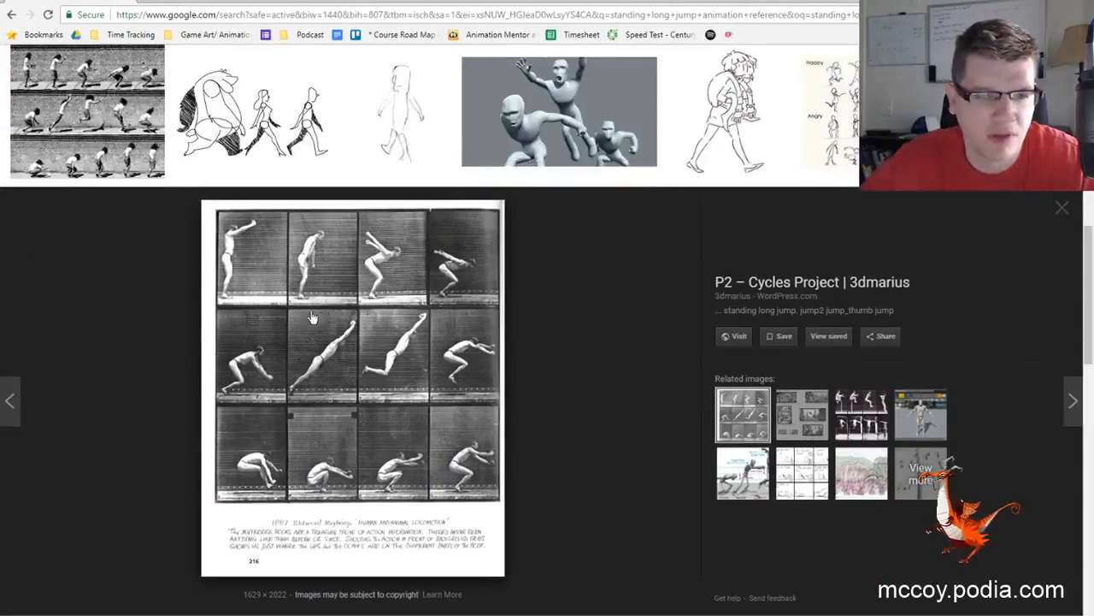
# - Copy the standing long jump photo-sequence image from the browser's image results and switch back to Moho
pyautogui.rightClick(320, 346)
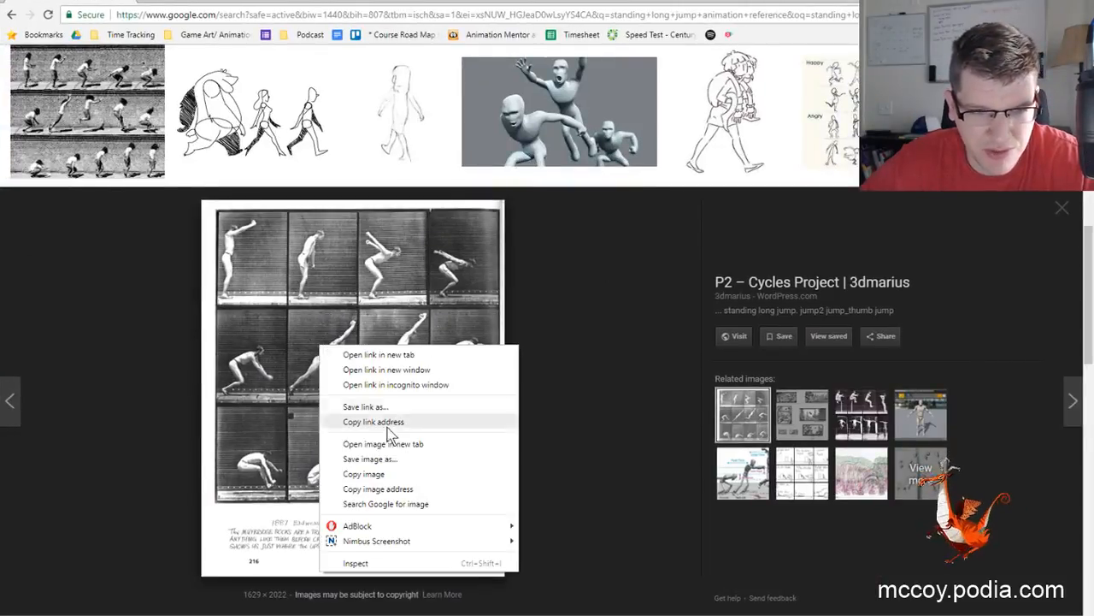
pyautogui.click(379, 475)
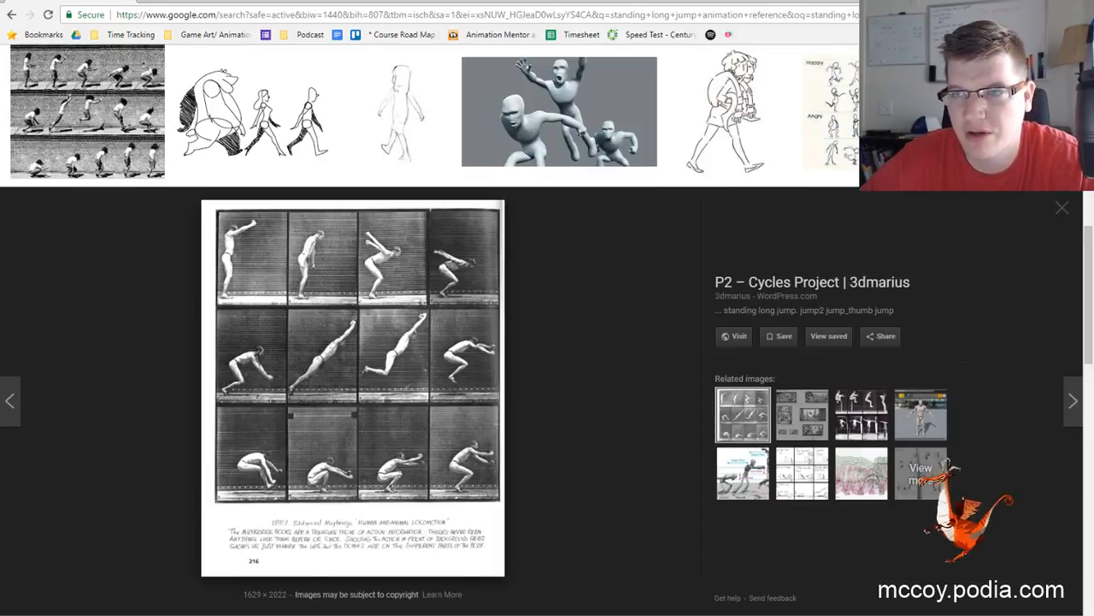
pyautogui.rightClick(324, 361)
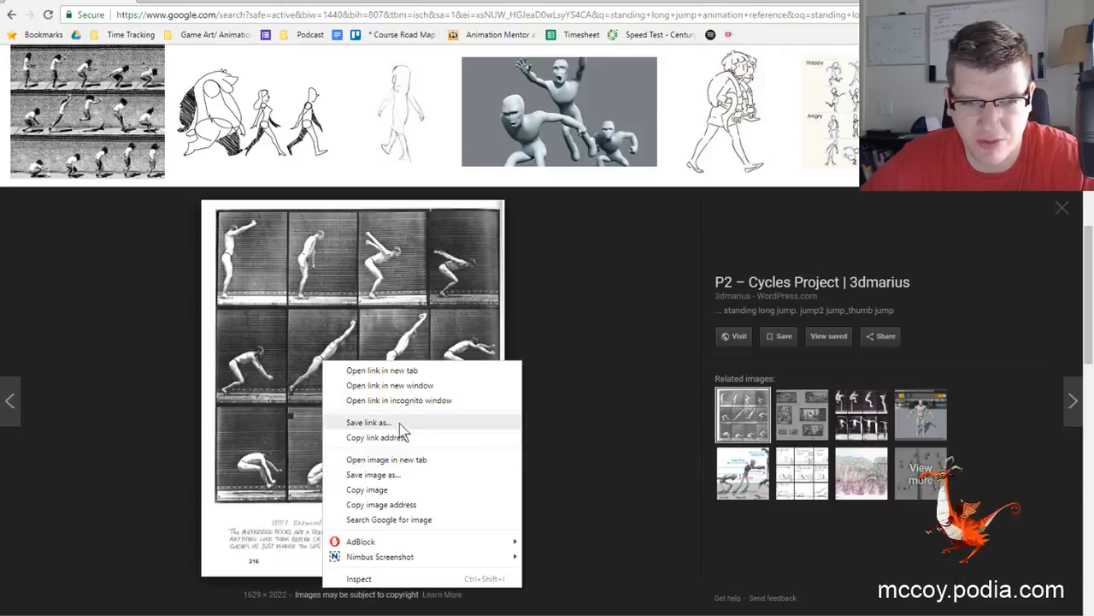
pyautogui.moveTo(547, 2); pyautogui.dragTo(1093, 185)
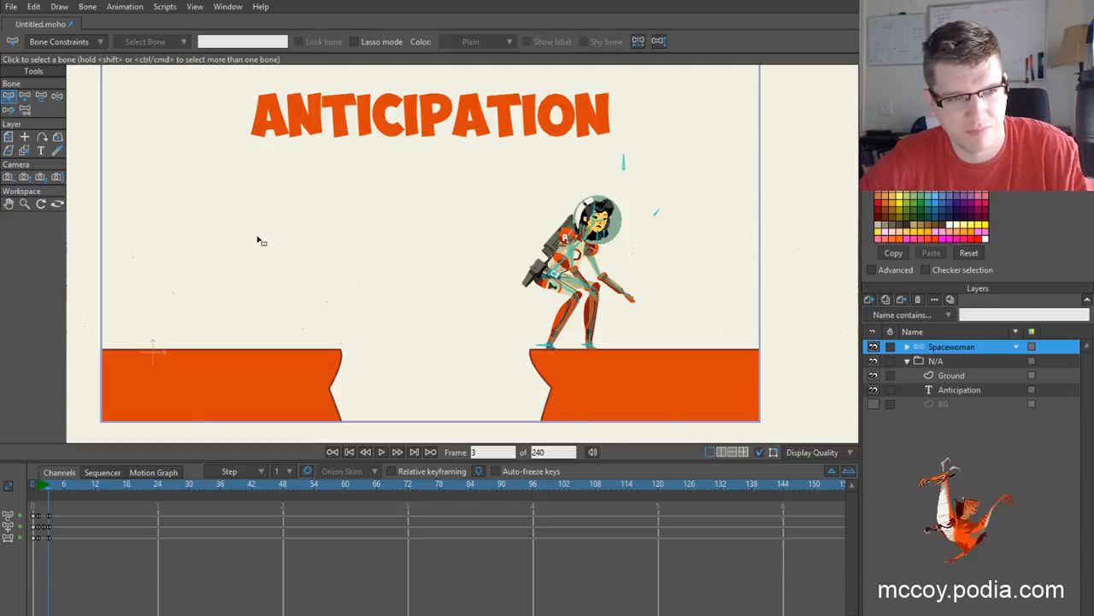
# - Paste the copied image into the project and name it "jump reference"
pyautogui.hotkey('ctrl', 'v')
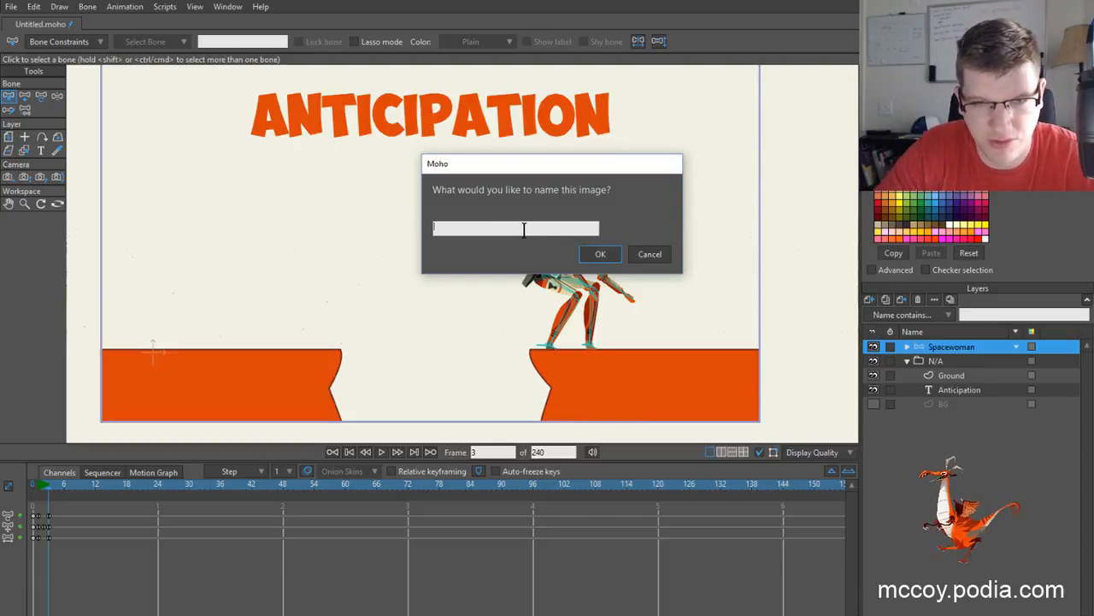
pyautogui.write('jump refer')
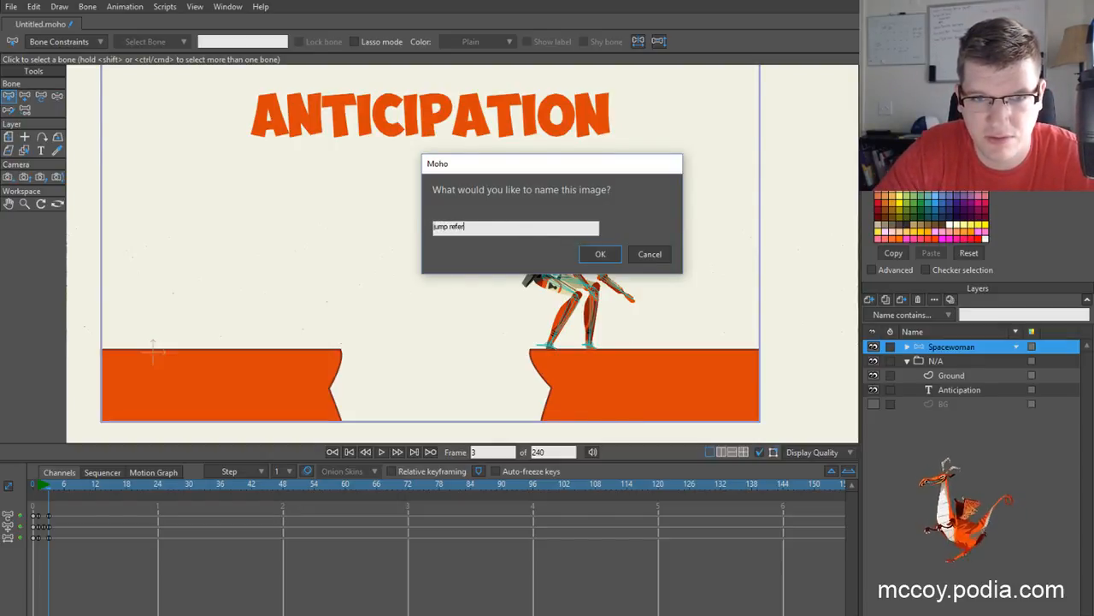
pyautogui.write('ence')
pyautogui.click(600, 254)
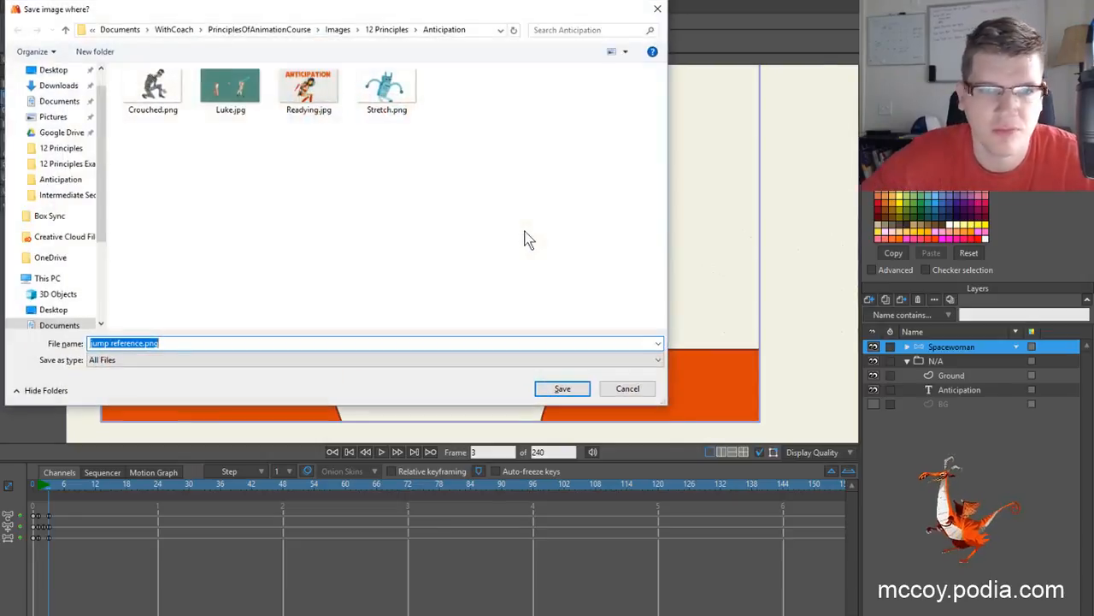
# - Create a "references" folder inside the Images folder and save the pasted image there as jump reference.png
pyautogui.click(338, 30)
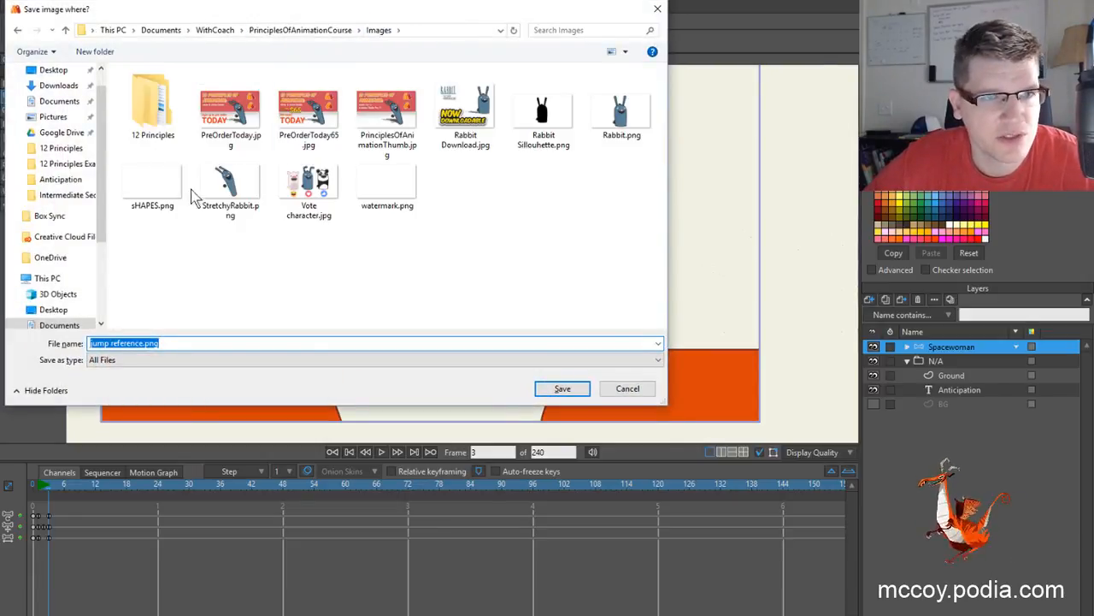
pyautogui.click(94, 51)
pyautogui.write('re')
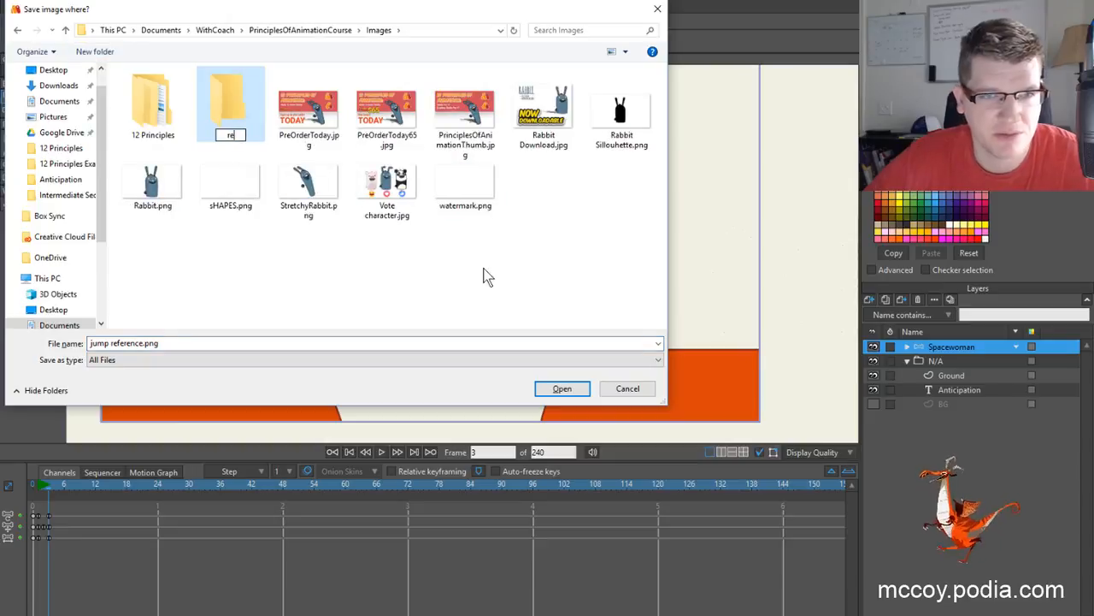
pyautogui.write('ferences')
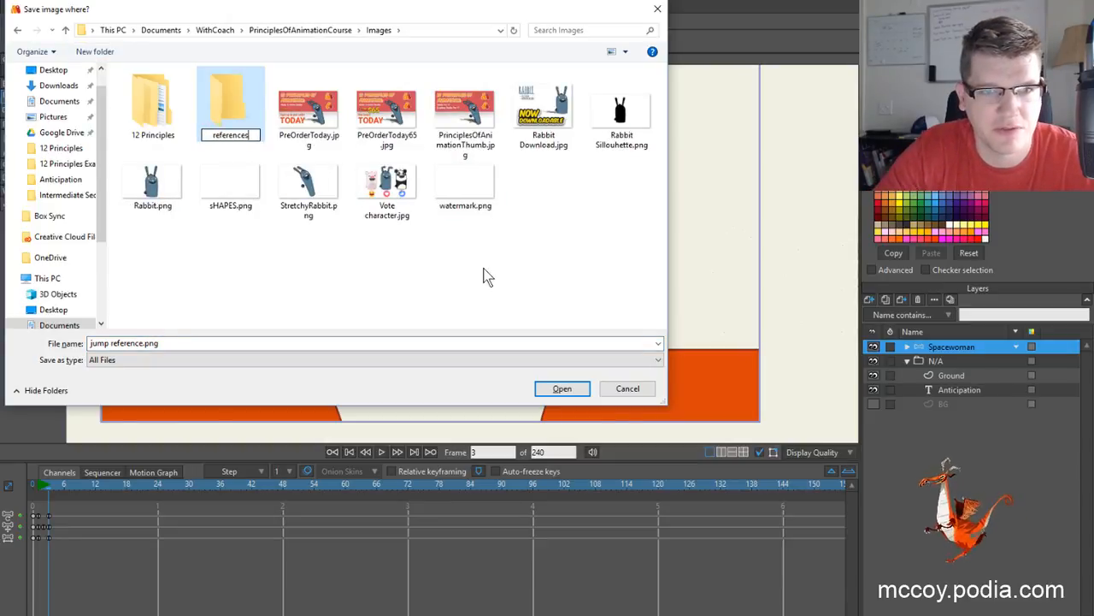
pyautogui.press('Return')
pyautogui.doubleClick(227, 119)
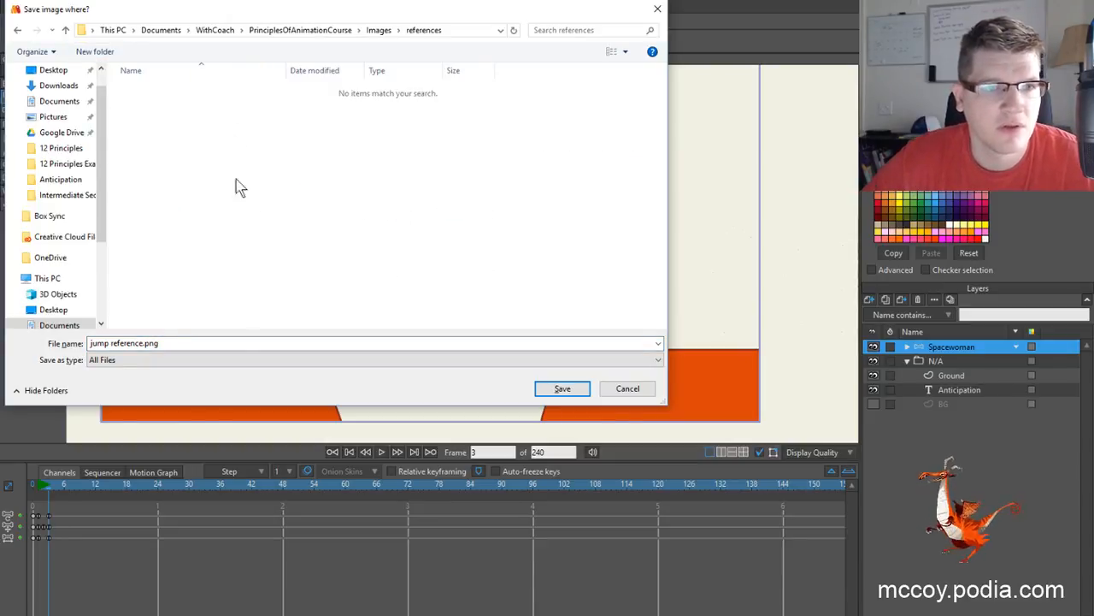
pyautogui.click(564, 390)
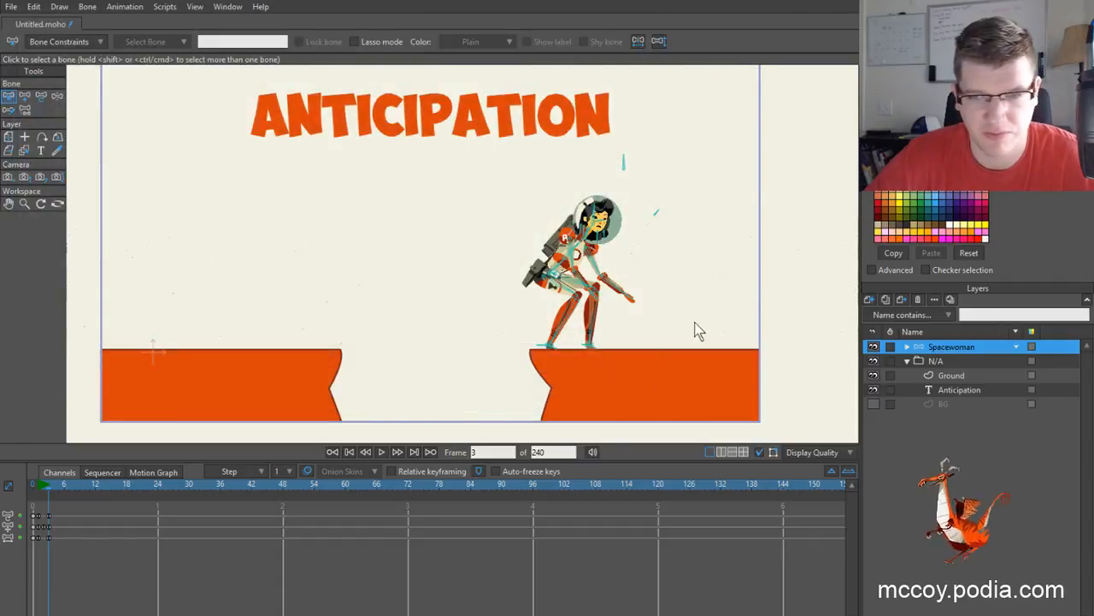
# - Crop the jump reference image to the edges of the photo grid, removing the white margins and the caption
pyautogui.scroll(-5, 558, 277)
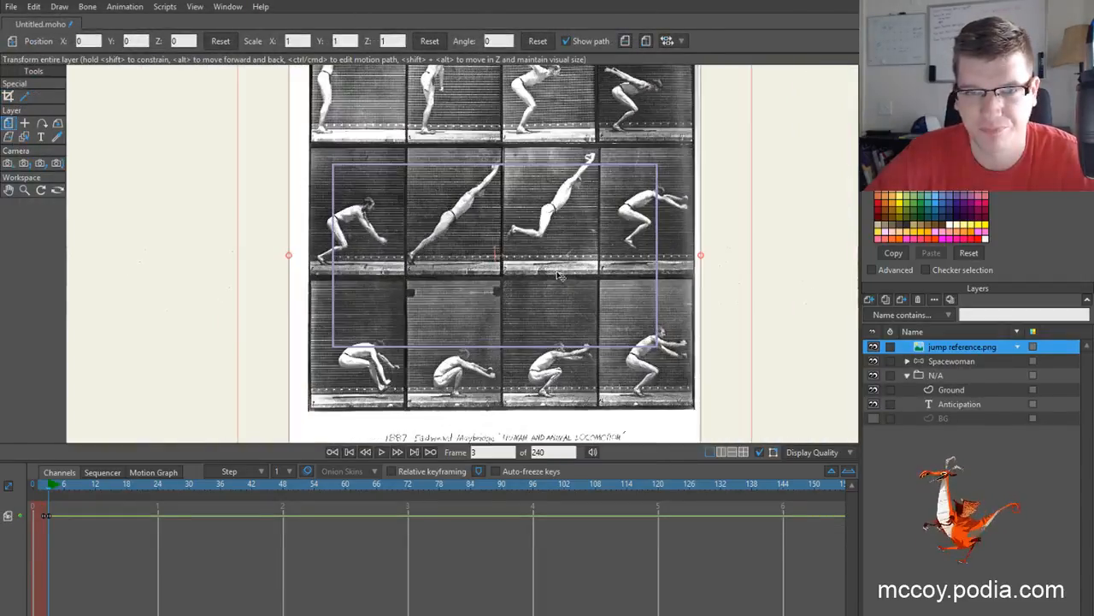
pyautogui.scroll(-2, 560, 278)
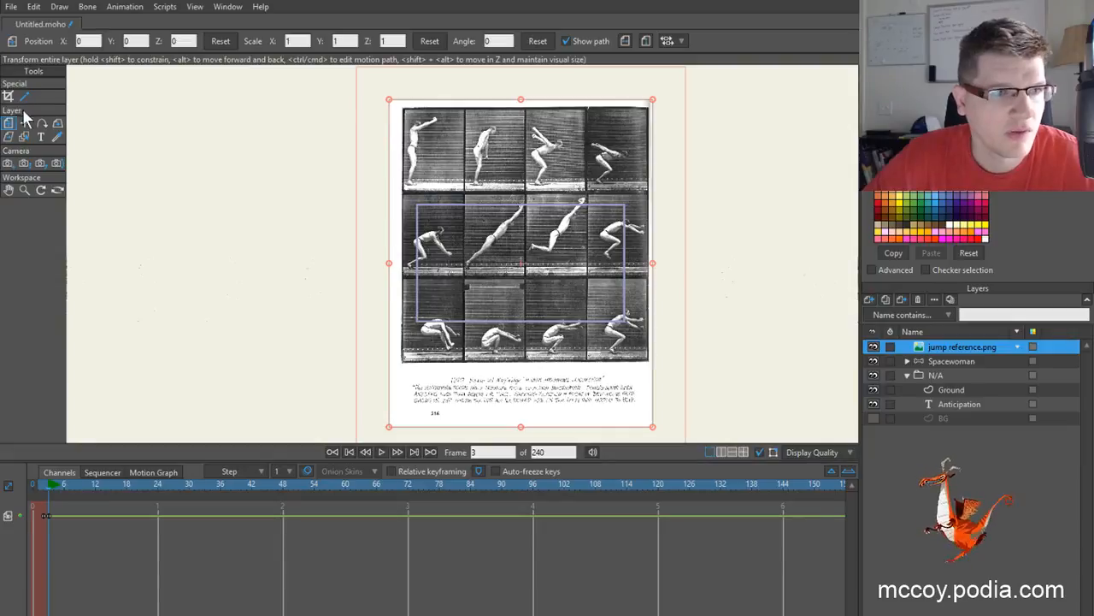
pyautogui.click(7, 95)
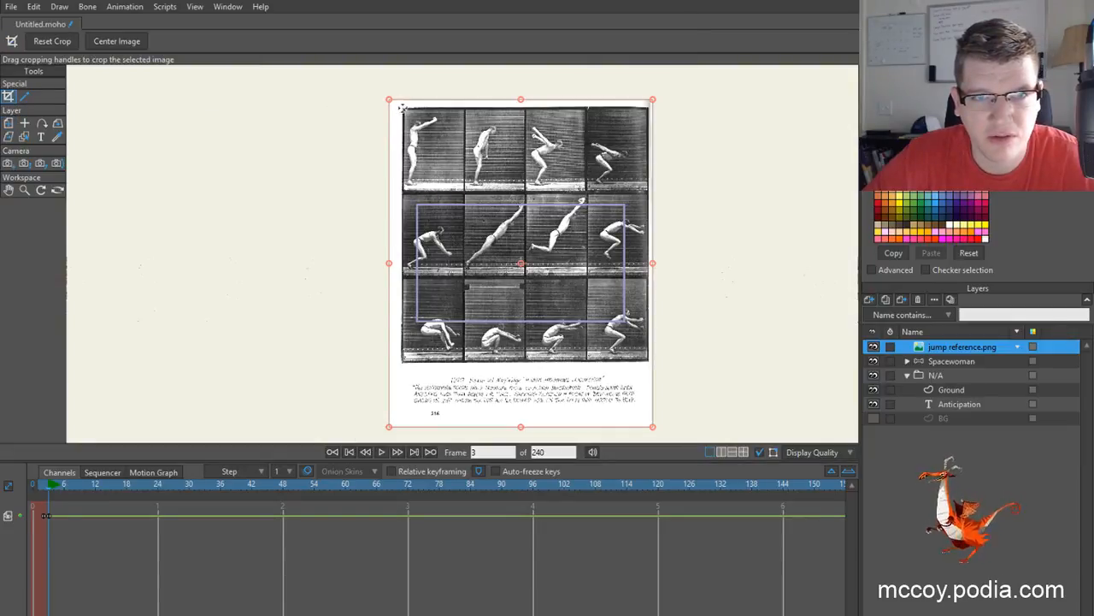
pyautogui.moveTo(402, 107); pyautogui.dragTo(650, 359)
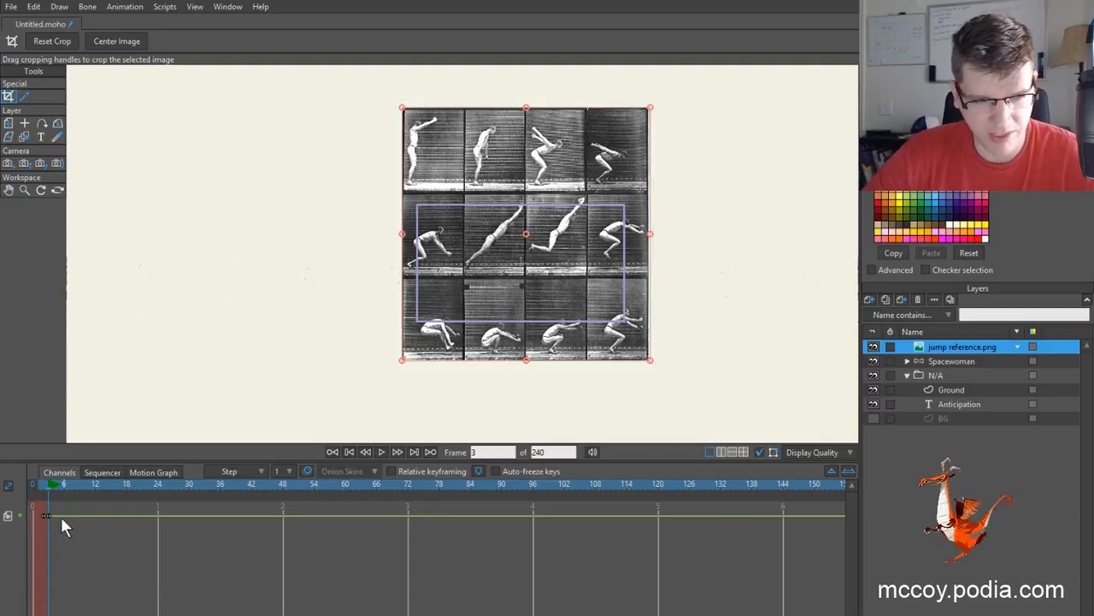
pyautogui.hotkey('ctrl', 'z')
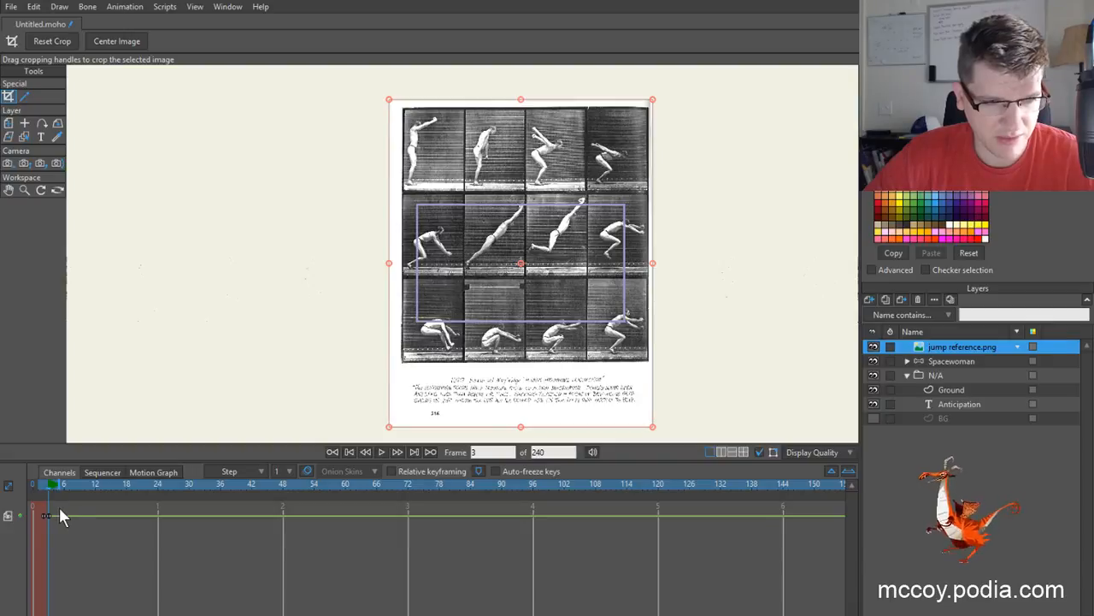
pyautogui.hotkey('ctrl', 'z')
pyautogui.moveTo(48, 485); pyautogui.dragTo(7, 494)
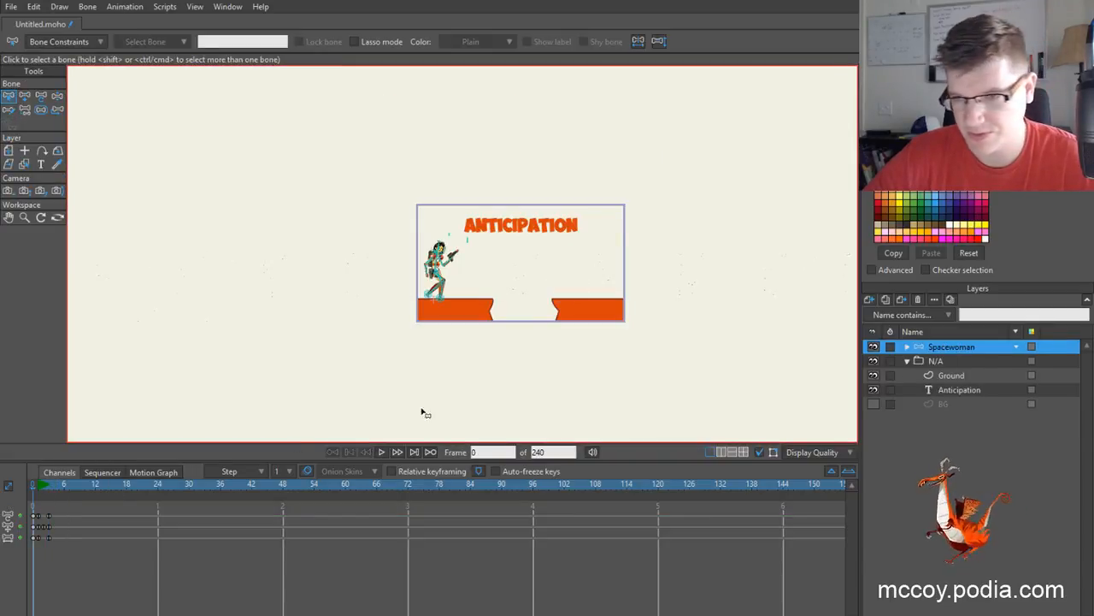
pyautogui.hotkey('ctrl', 'v')
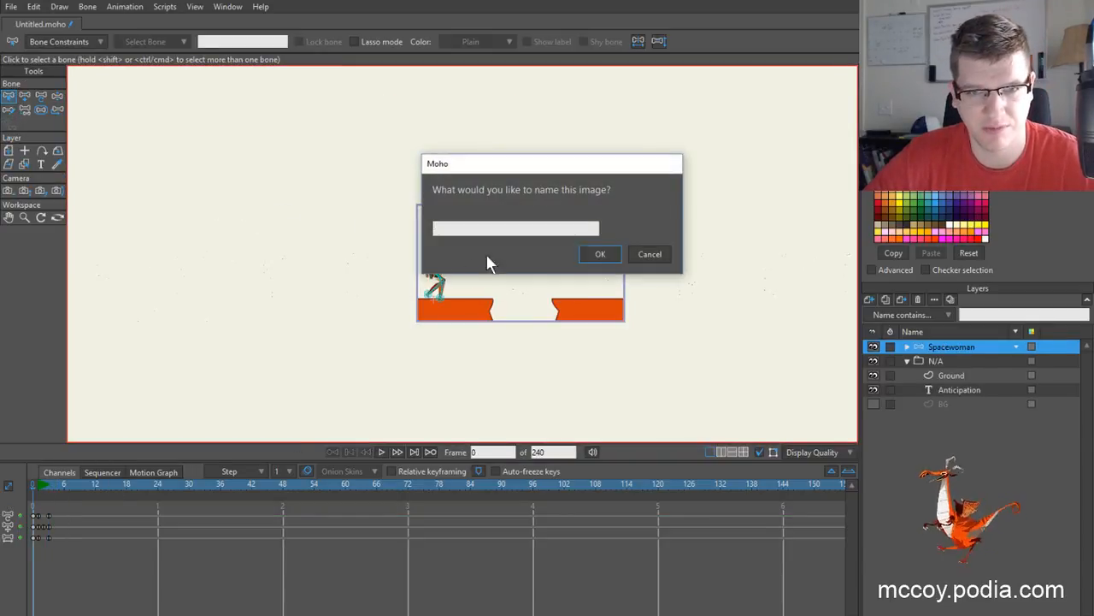
pyautogui.click(655, 254)
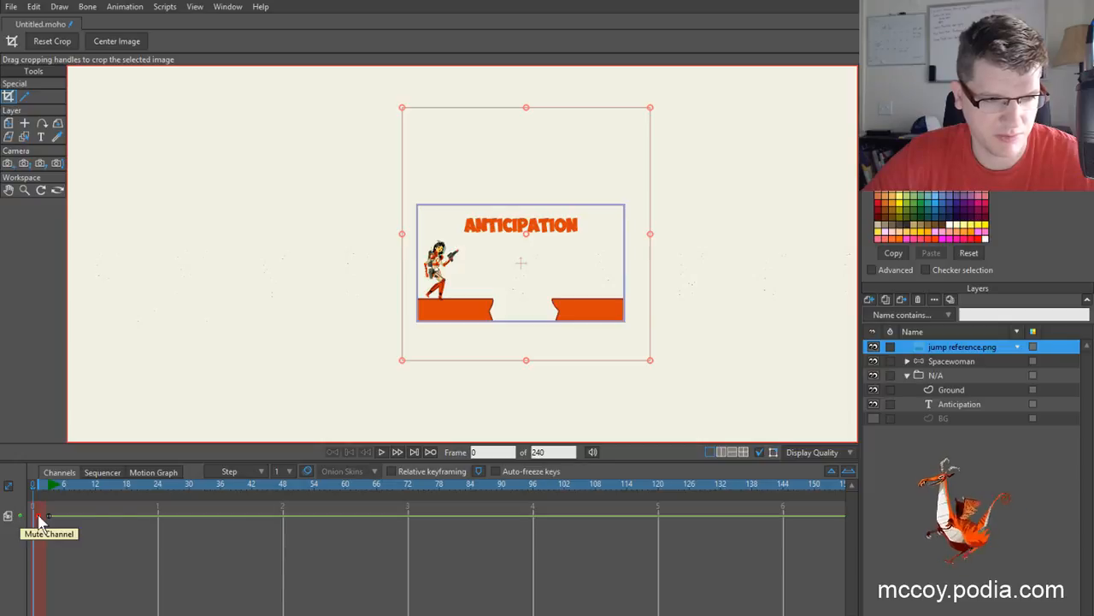
# - Delete the keyframes on the jump reference layer and scale the image down uniformly to about 0.65 at frame 0
pyautogui.press('Delete')
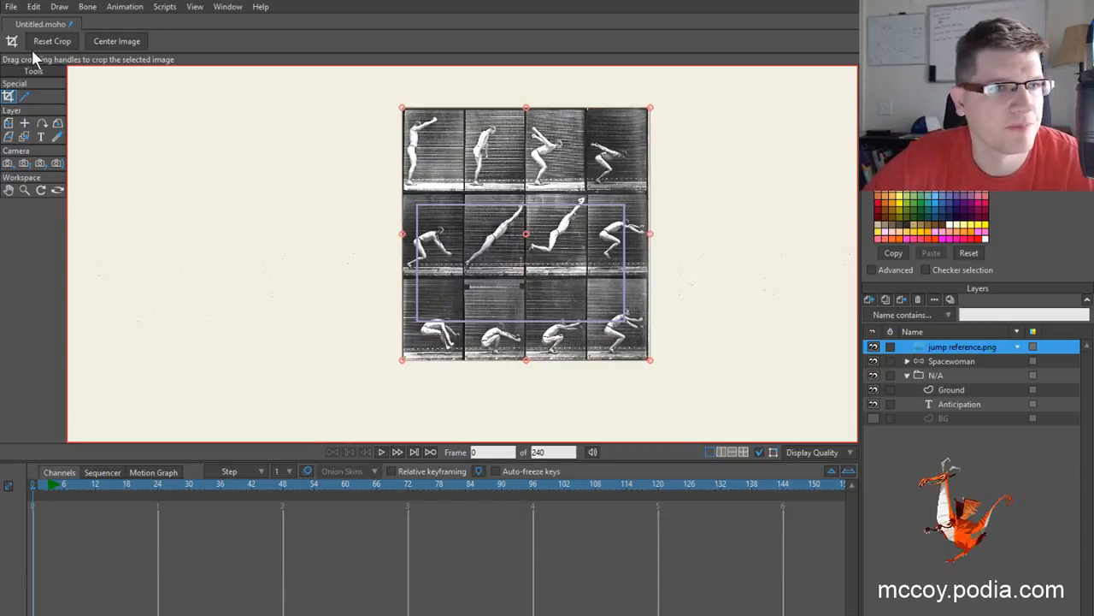
pyautogui.press('0')
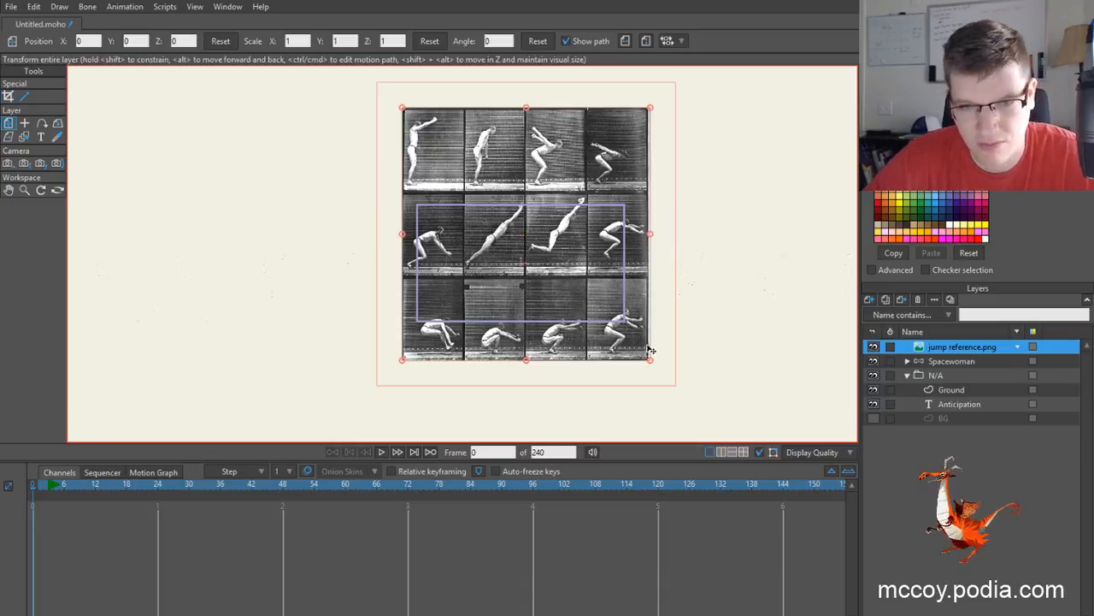
pyautogui.moveTo(650, 360); pyautogui.dragTo(651, 361)
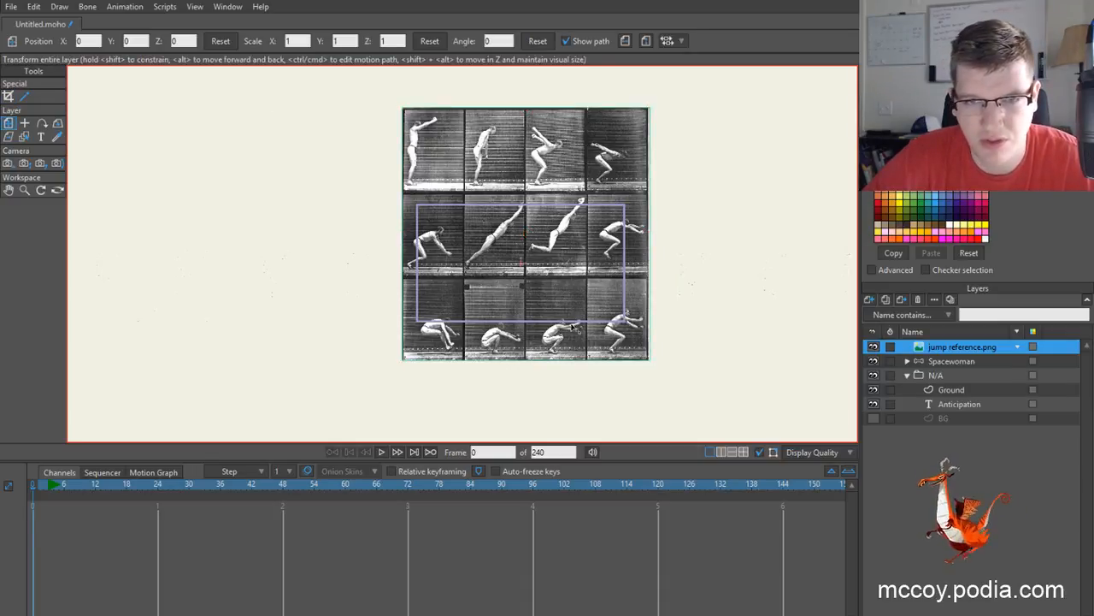
pyautogui.moveTo(573, 327); pyautogui.dragTo(652, 364)
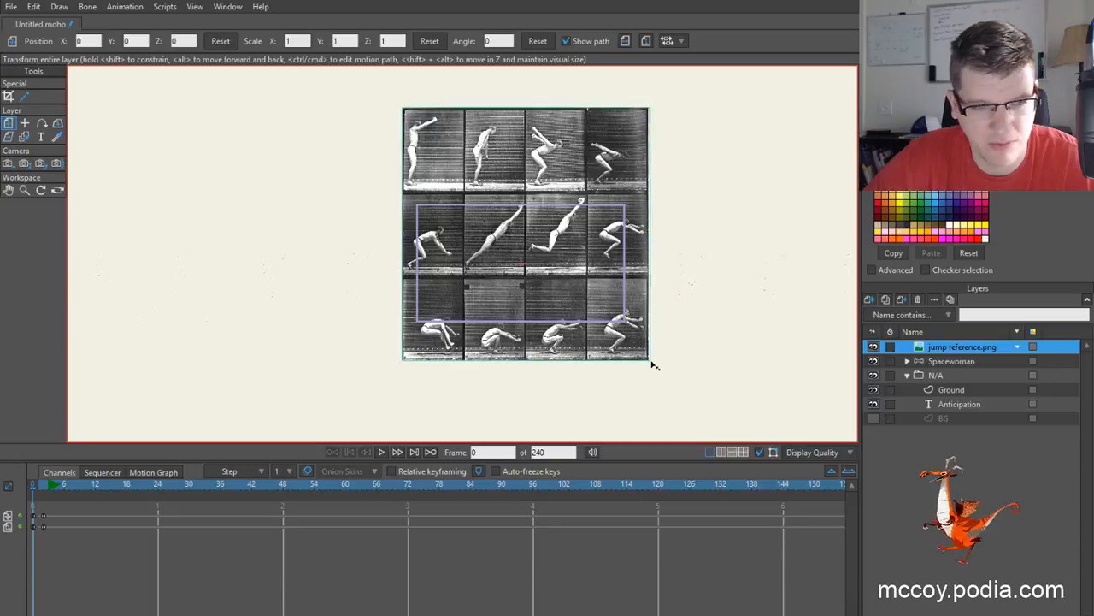
pyautogui.moveTo(41, 540); pyautogui.dragTo(40, 539)
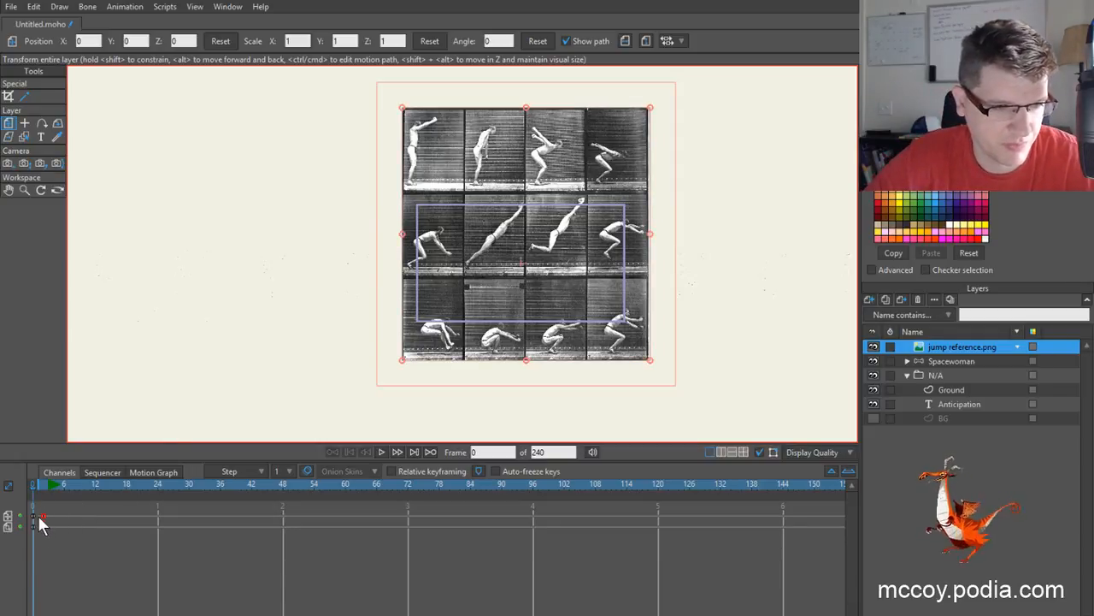
pyautogui.click(38, 525)
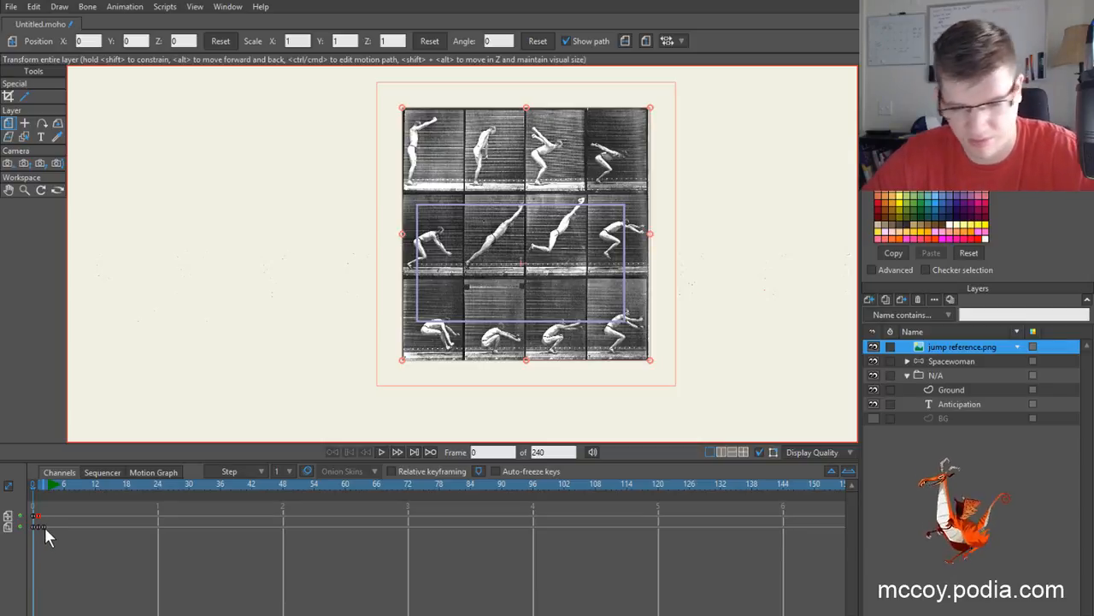
pyautogui.press('Delete')
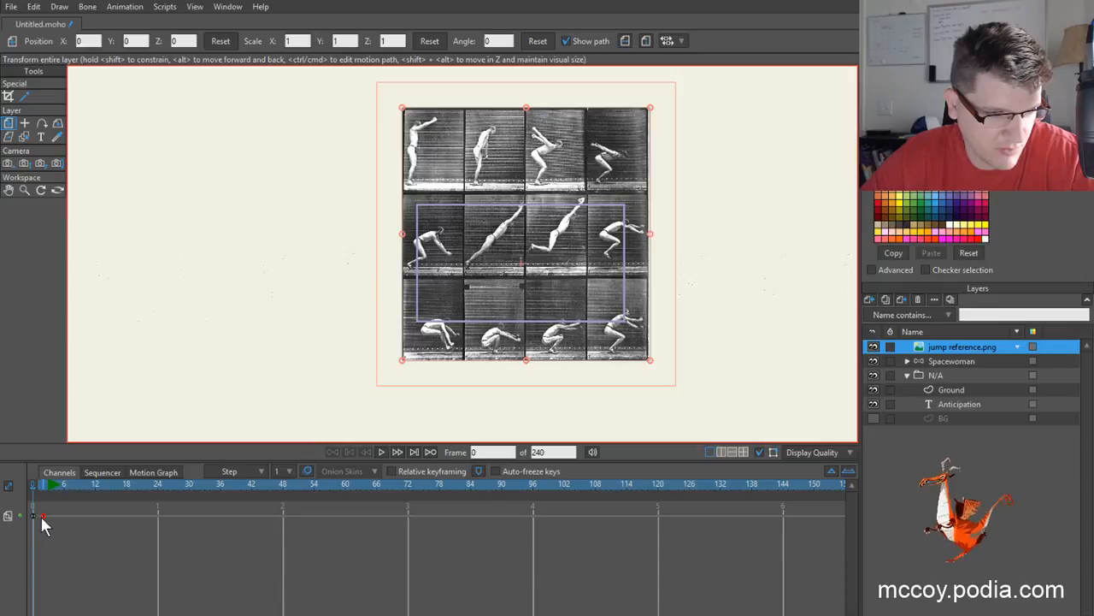
pyautogui.click(33, 516)
pyautogui.press('Delete')
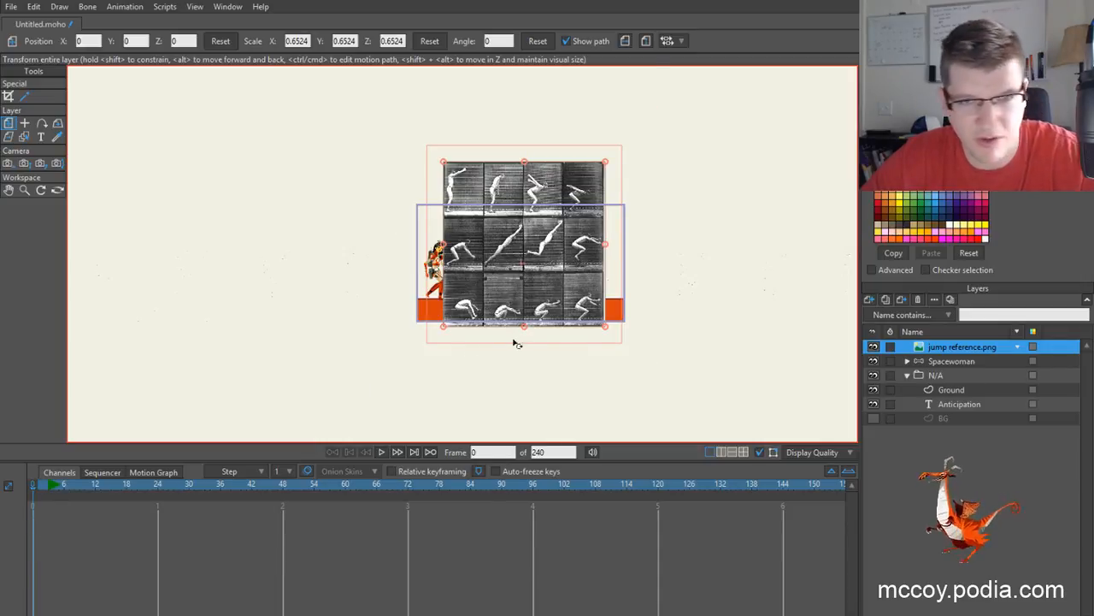
# - Split the workspace into two side-by-side views, narrow the reference view, and move the jump reference off the scene to about X -3.95, Y 1.35
pyautogui.scroll(4, 534, 265)
pyautogui.moveTo(534, 263)
pyautogui.mouseDown()
pyautogui.moveTo(490, 273)
pyautogui.moveTo(536, 282)
pyautogui.mouseUp()
pyautogui.scroll(-5, 531, 280)
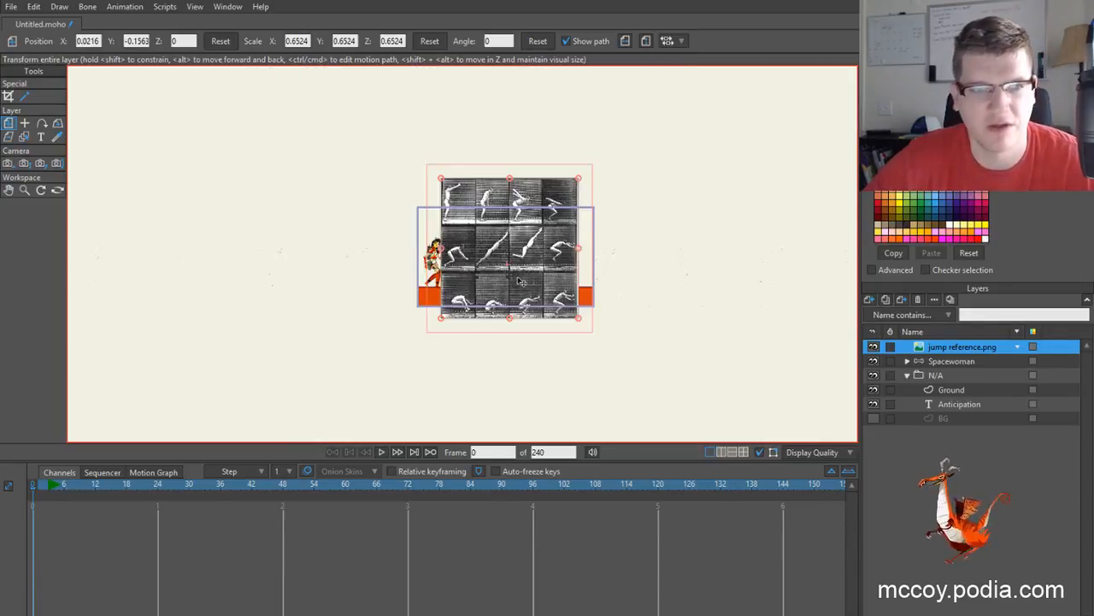
pyautogui.scroll(2, 518, 342)
pyautogui.scroll(2, 511, 343)
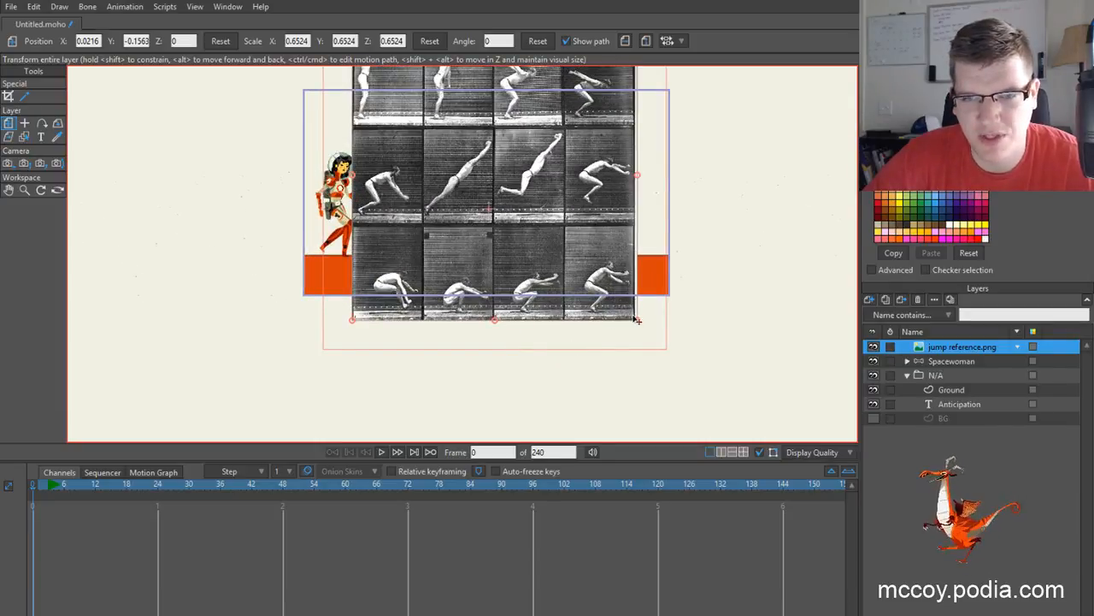
pyautogui.click(721, 452)
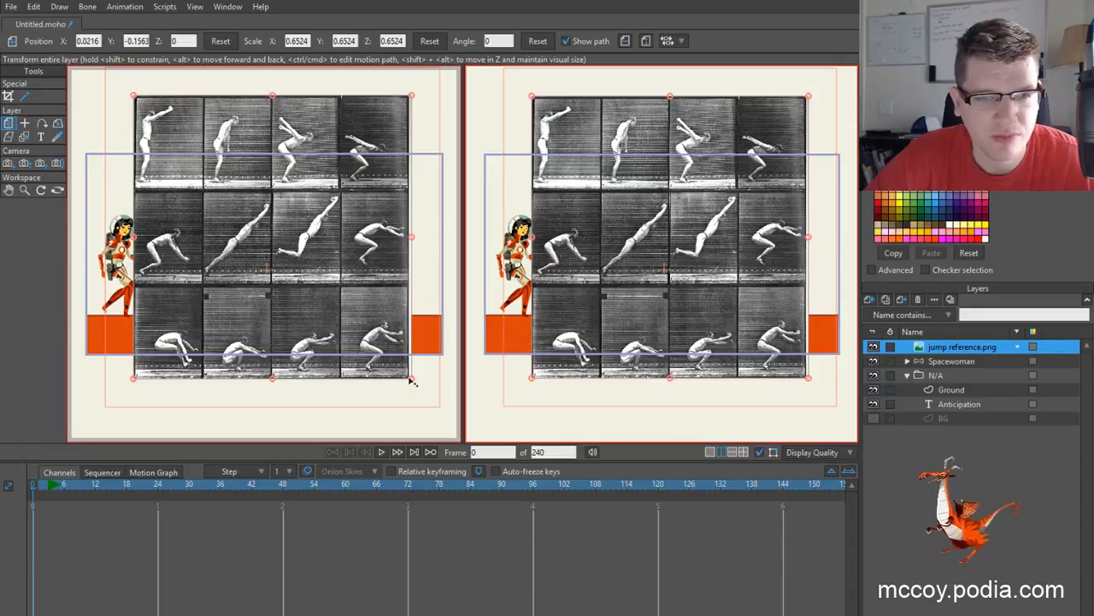
pyautogui.moveTo(337, 300); pyautogui.dragTo(129, 163)
pyautogui.moveTo(291, 248); pyautogui.dragTo(518, 358)
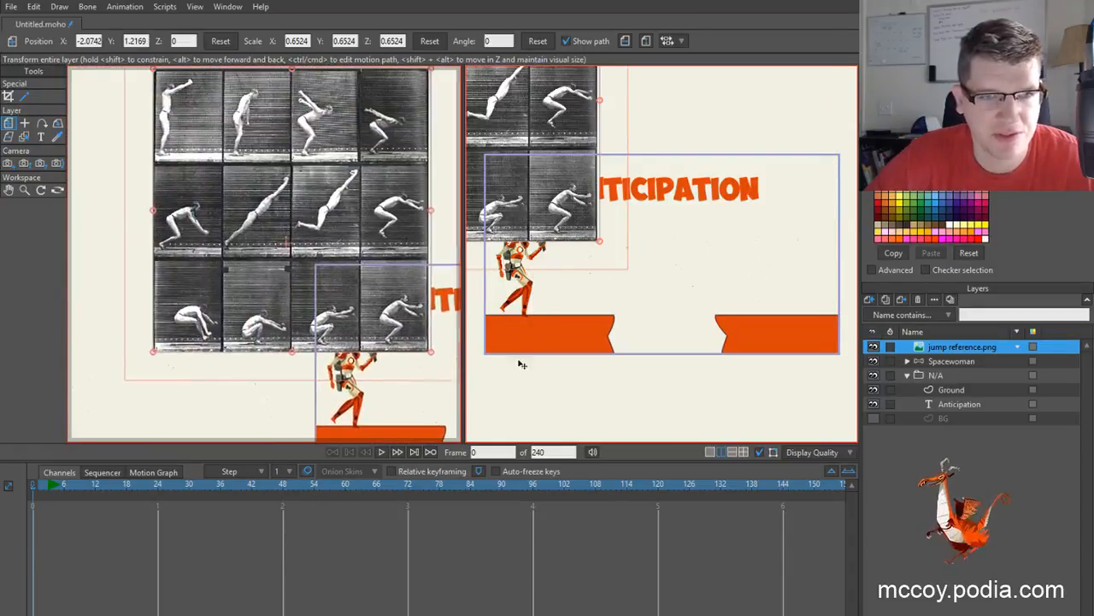
pyautogui.moveTo(295, 199); pyautogui.dragTo(125, 217)
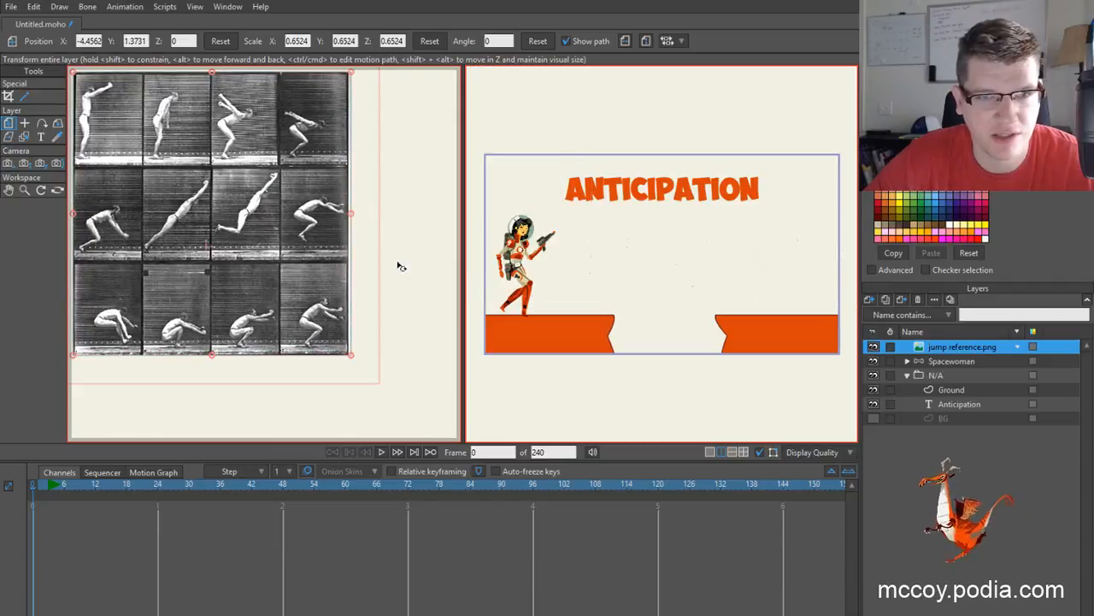
pyautogui.moveTo(457, 271); pyautogui.dragTo(362, 276)
pyautogui.moveTo(220, 250); pyautogui.dragTo(271, 253)
# - Select the Spacewoman layer and compare its crouch pose on frame 1 with the jump reference
pyautogui.scroll(5, 548, 285)
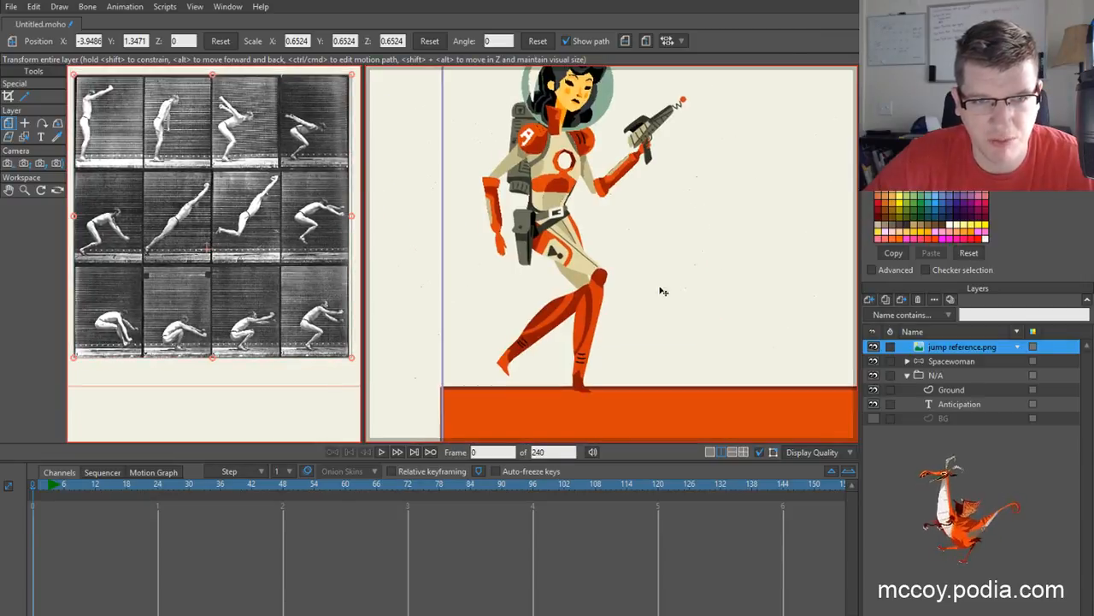
pyautogui.scroll(-5, 650, 248)
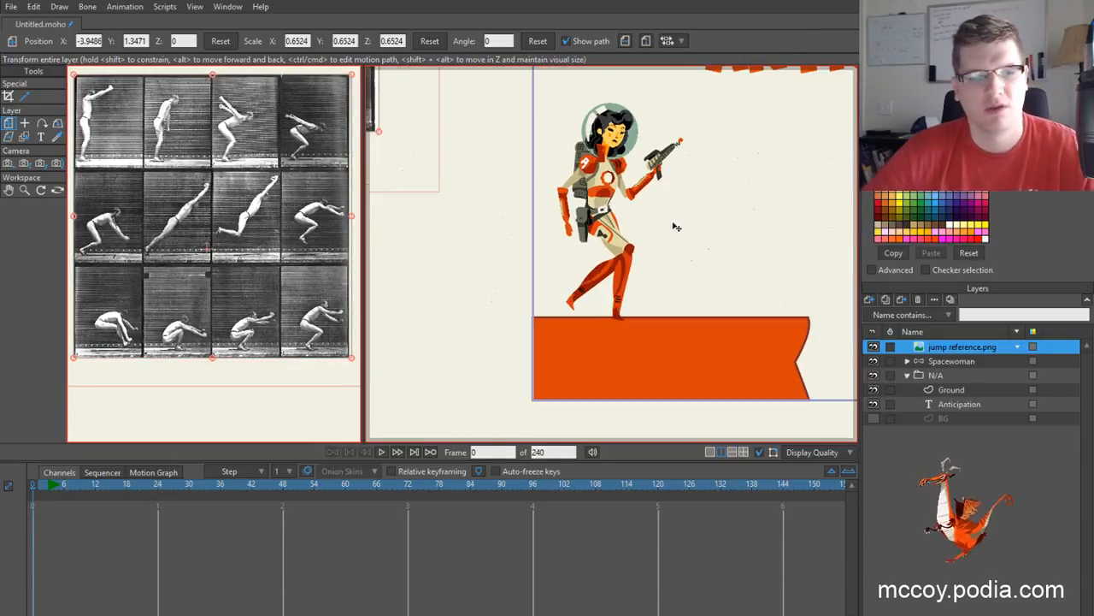
pyautogui.click(948, 362)
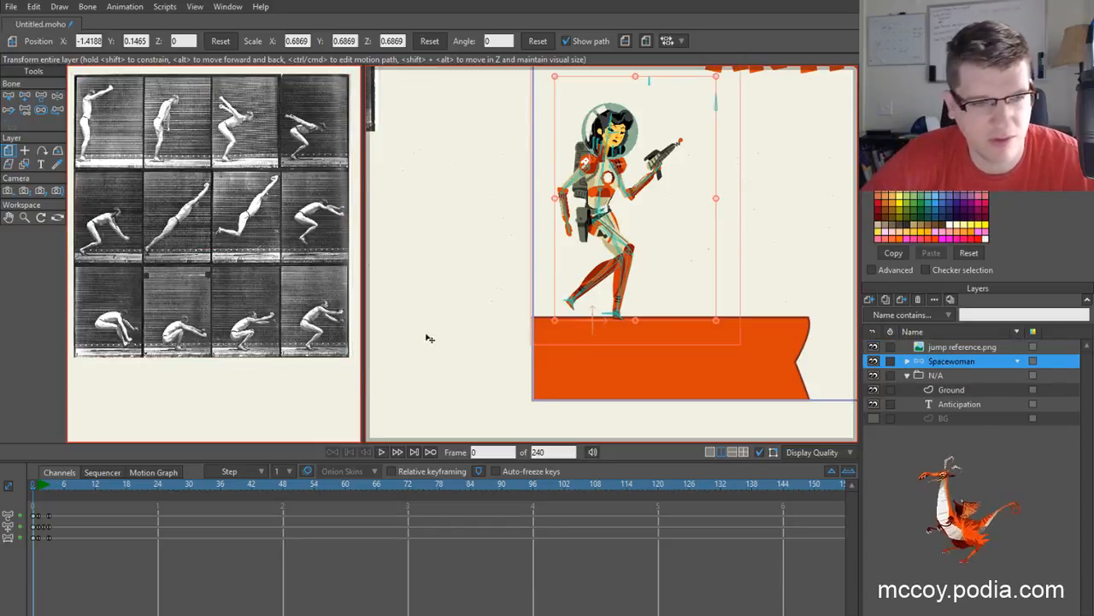
pyautogui.scroll(-2, 430, 338)
pyautogui.moveTo(547, 256); pyautogui.dragTo(548, 264)
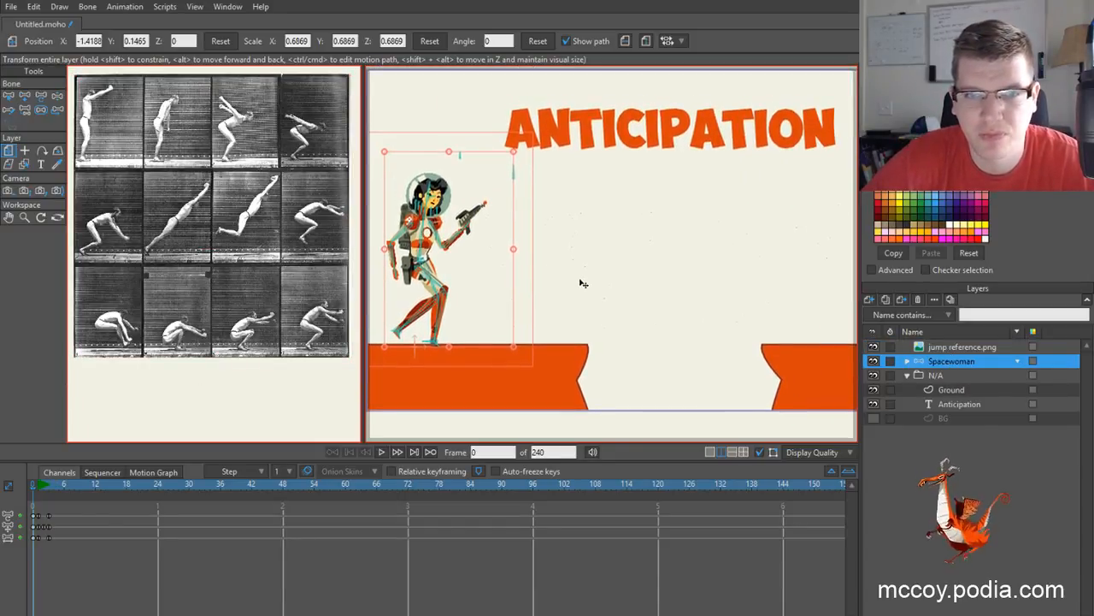
pyautogui.moveTo(32, 487); pyautogui.dragTo(39, 485)
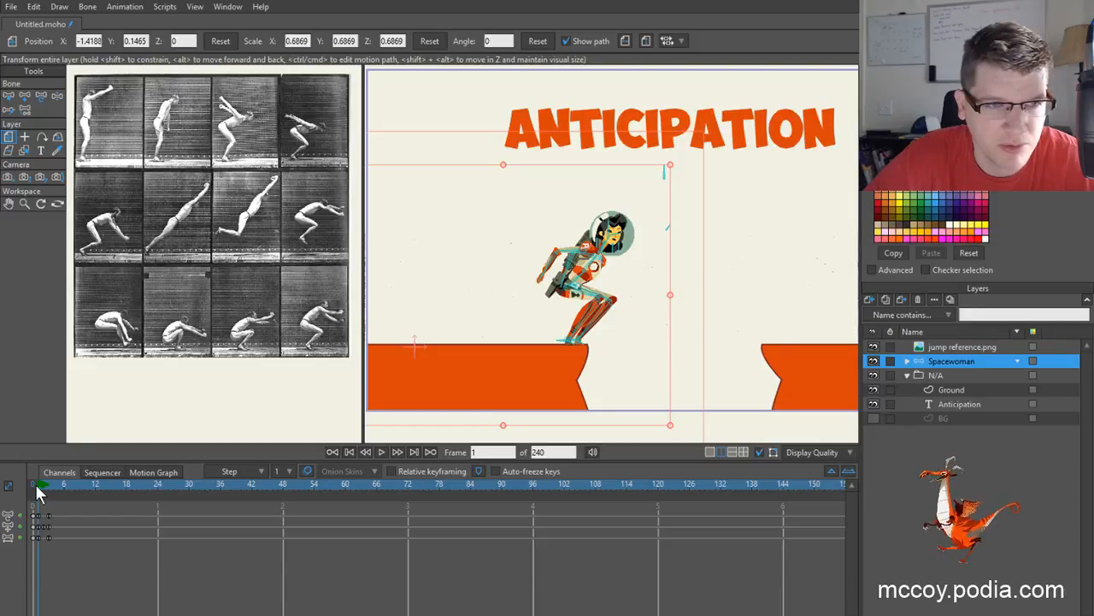
# - On frame 2, adjust the Spacewoman's torso and lift her hips slightly with the Manipulate Bones tool
pyautogui.click(43, 484)
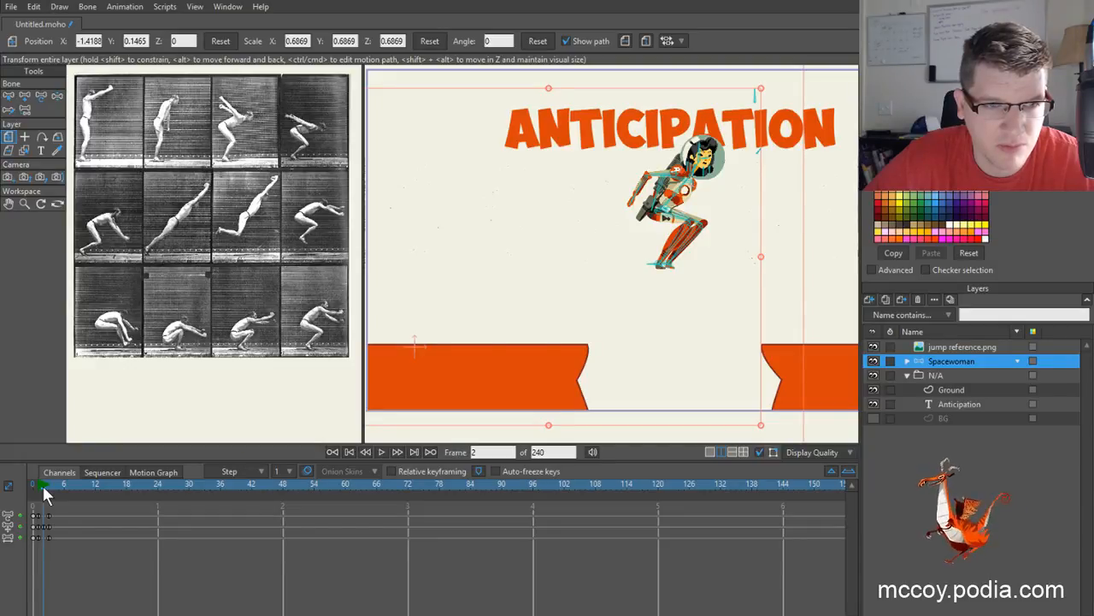
pyautogui.scroll(5, 709, 268)
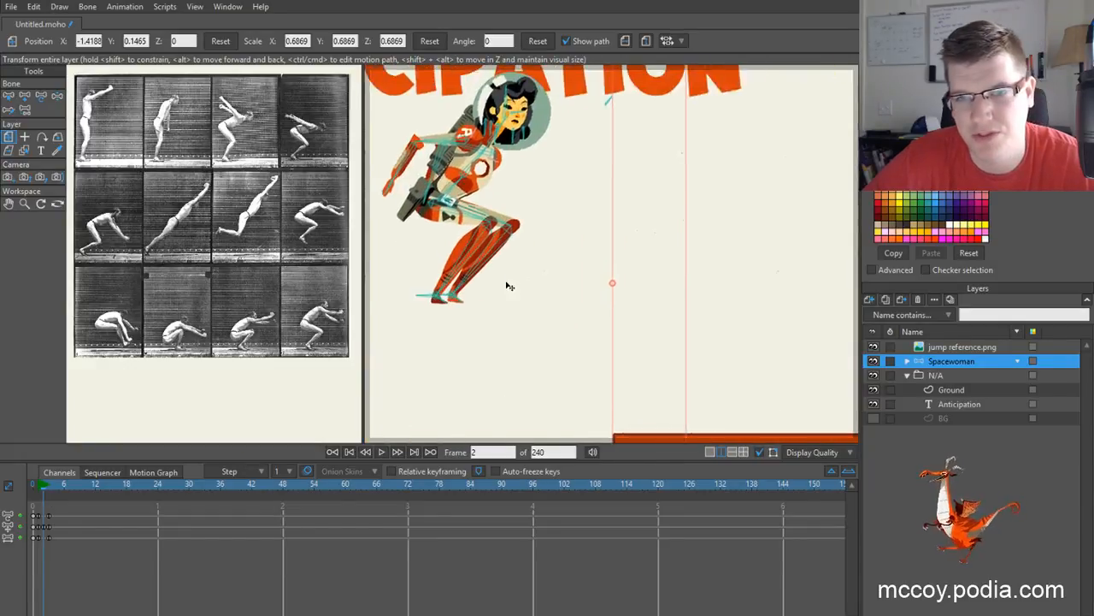
pyautogui.scroll(1, 565, 284)
pyautogui.scroll(-1, 565, 285)
pyautogui.moveTo(565, 285); pyautogui.dragTo(564, 310)
pyautogui.scroll(1, 564, 310)
pyautogui.press('z')
pyautogui.moveTo(532, 168)
pyautogui.mouseDown()
pyautogui.moveTo(529, 184)
pyautogui.moveTo(539, 162)
pyautogui.mouseUp()
pyautogui.moveTo(518, 214); pyautogui.dragTo(510, 191)
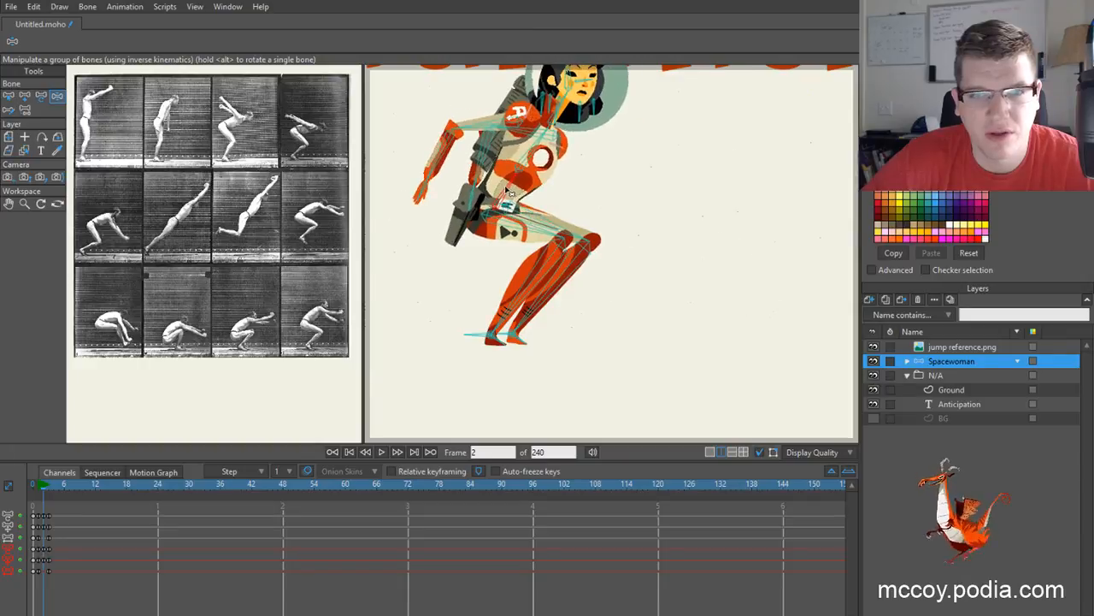
# - Swing both of the Spacewoman's arms forward on frame 2, with one hand reaching farther ahead than the other
pyautogui.moveTo(471, 124); pyautogui.dragTo(548, 171)
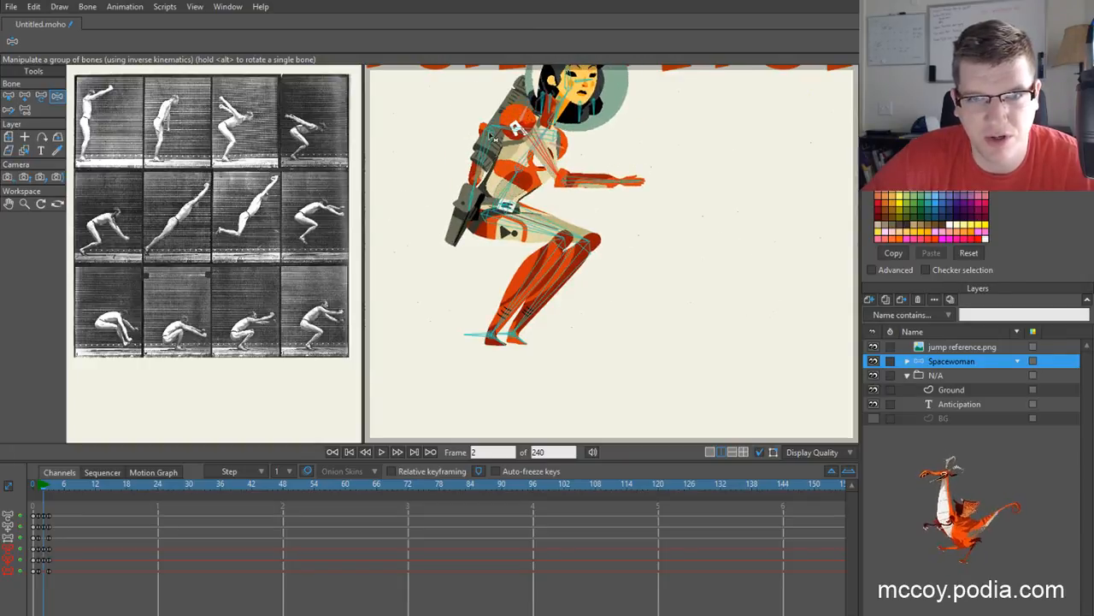
pyautogui.moveTo(493, 138); pyautogui.dragTo(642, 168)
pyautogui.moveTo(548, 170); pyautogui.dragTo(577, 198)
pyautogui.scroll(-2, 474, 256)
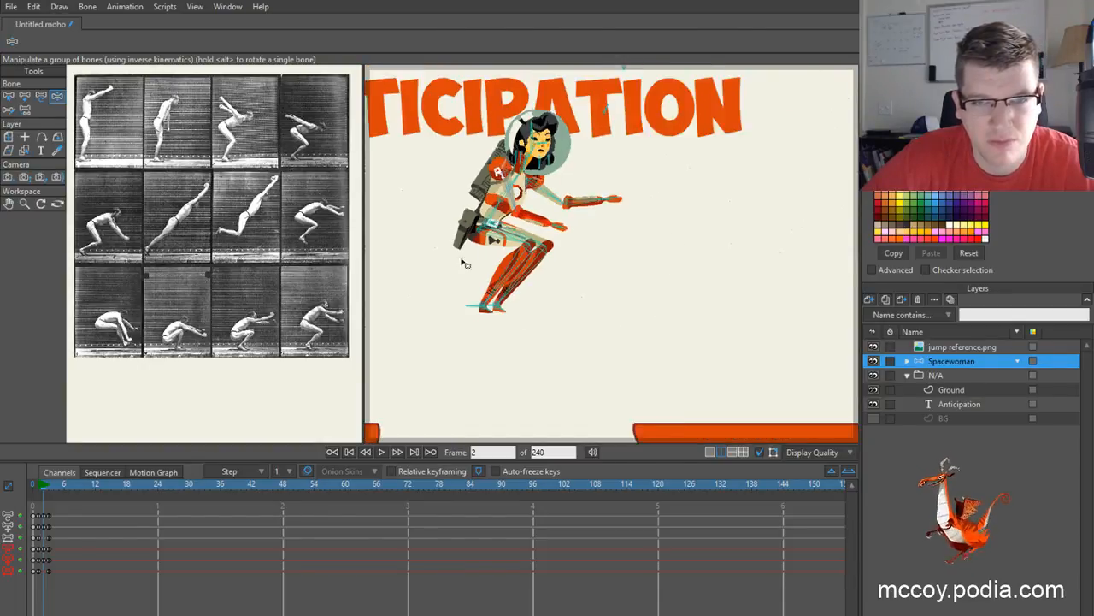
# - Reposition the Spacewoman's lower body on frame 2 and pull one foot back to separate the two legs
pyautogui.moveTo(465, 259); pyautogui.dragTo(520, 223)
pyautogui.scroll(-1, 521, 223)
pyautogui.scroll(2, 525, 246)
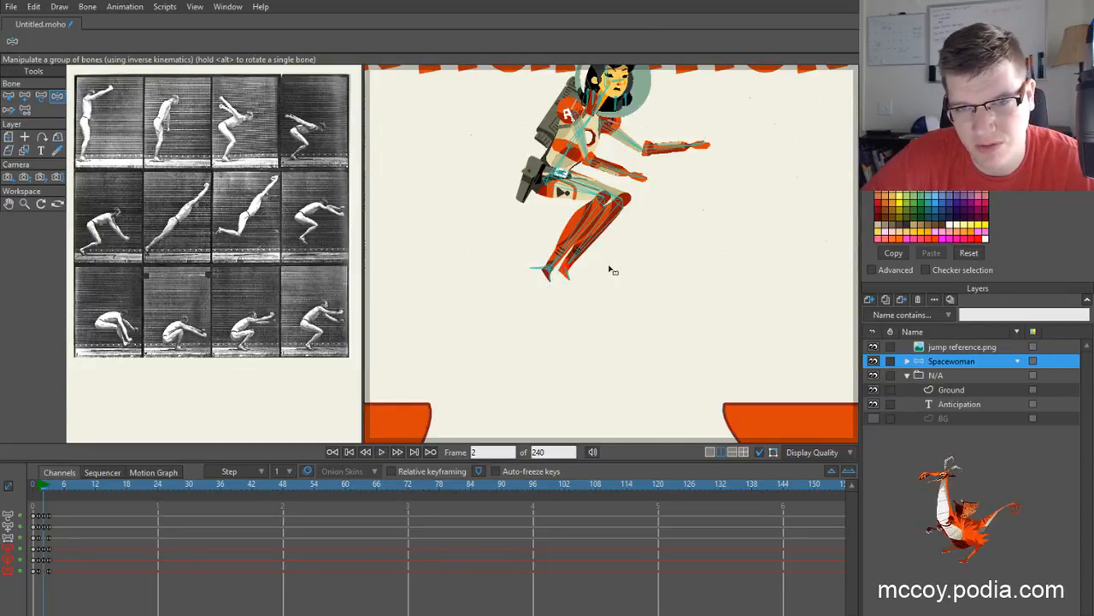
pyautogui.moveTo(563, 268); pyautogui.dragTo(531, 268)
pyautogui.scroll(-2, 526, 226)
pyautogui.scroll(1, 527, 229)
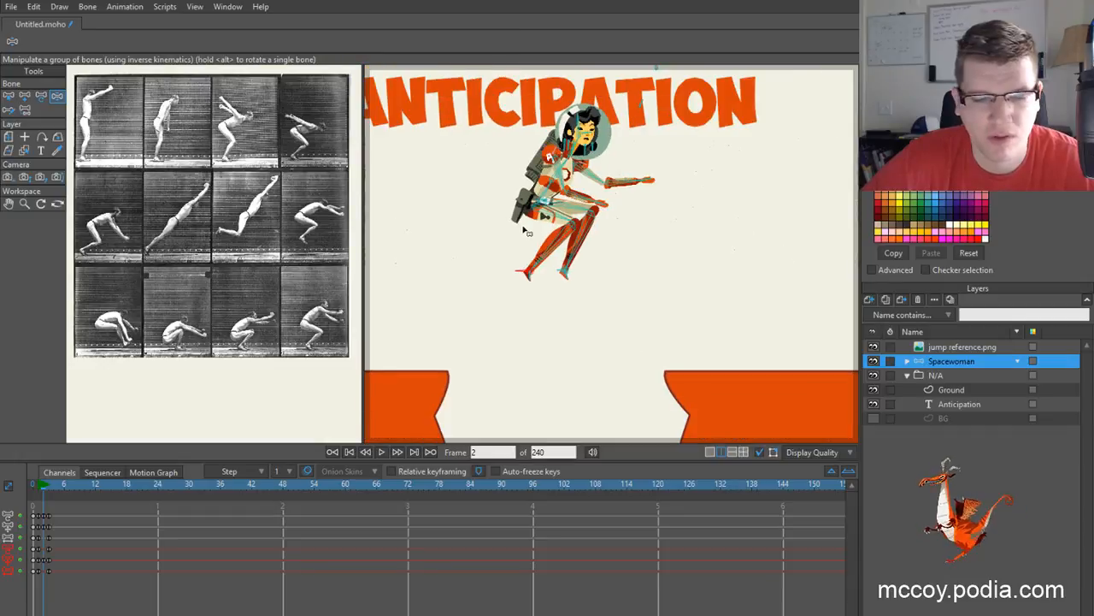
# - Step back and forth through frames 1 to 3 to compare the crouch, mid-air and landing poses
pyautogui.hotkey('ctrl', 'Left')
pyautogui.hotkey('ctrl', 'Right')
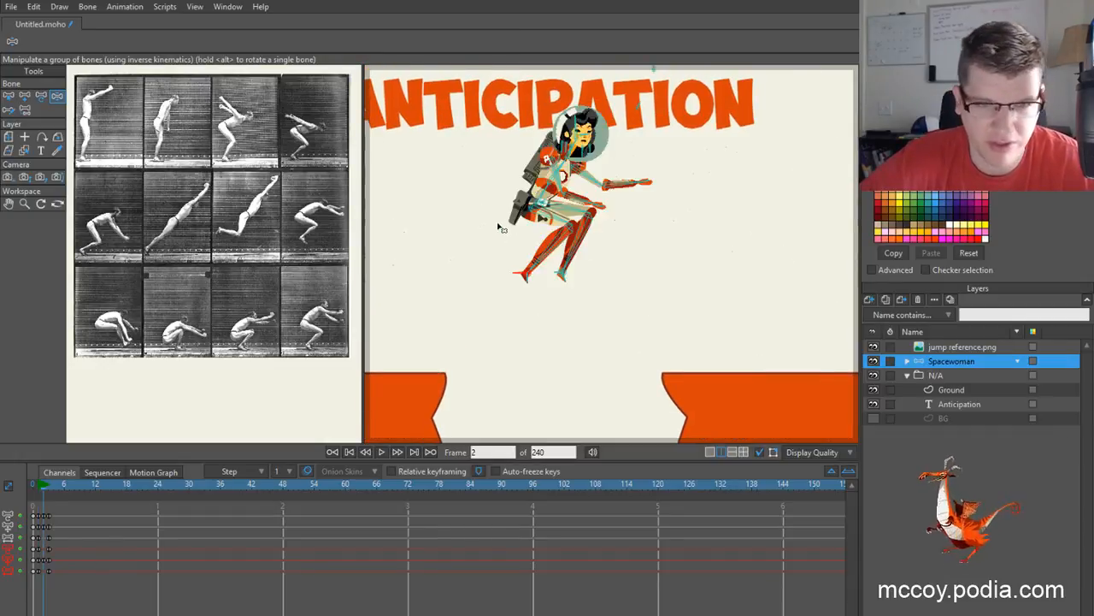
pyautogui.hotkey('ctrl', 'Right')
pyautogui.hotkey('ctrl', 'Left')
pyautogui.hotkey('ctrl', 'Left')
pyautogui.hotkey('ctrl', 'Right')
pyautogui.hotkey('ctrl', 'Right')
pyautogui.hotkey('ctrl', 'Left')
pyautogui.hotkey('ctrl', 'Left')
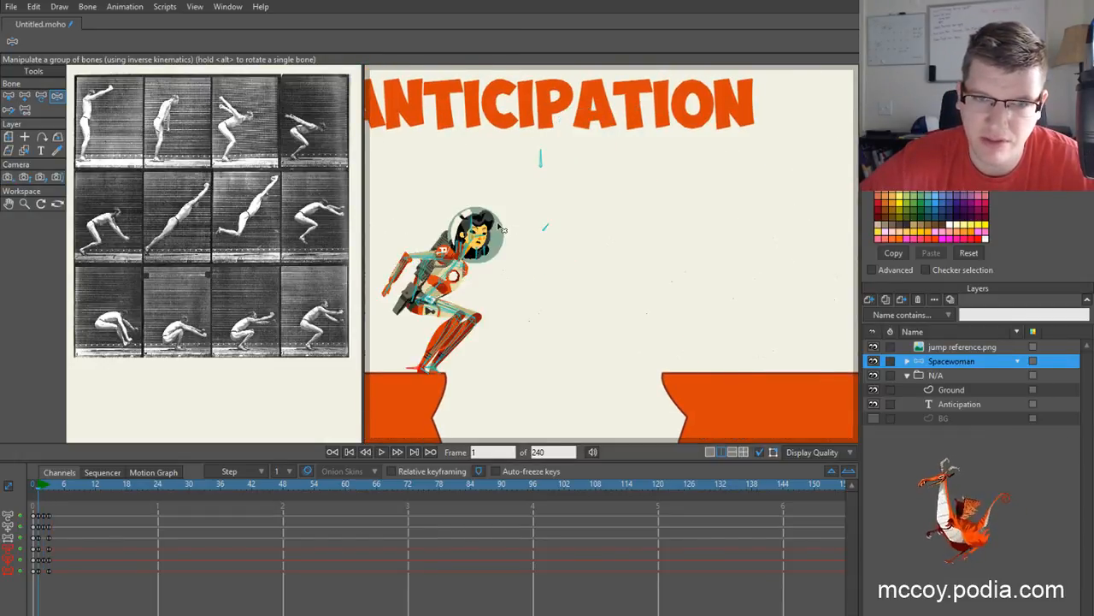
pyautogui.hotkey('ctrl', 'Right')
pyautogui.hotkey('ctrl', 'Left')
pyautogui.hotkey('ctrl', 'Right')
pyautogui.hotkey('ctrl', 'Left')
pyautogui.hotkey('ctrl', 'Right')
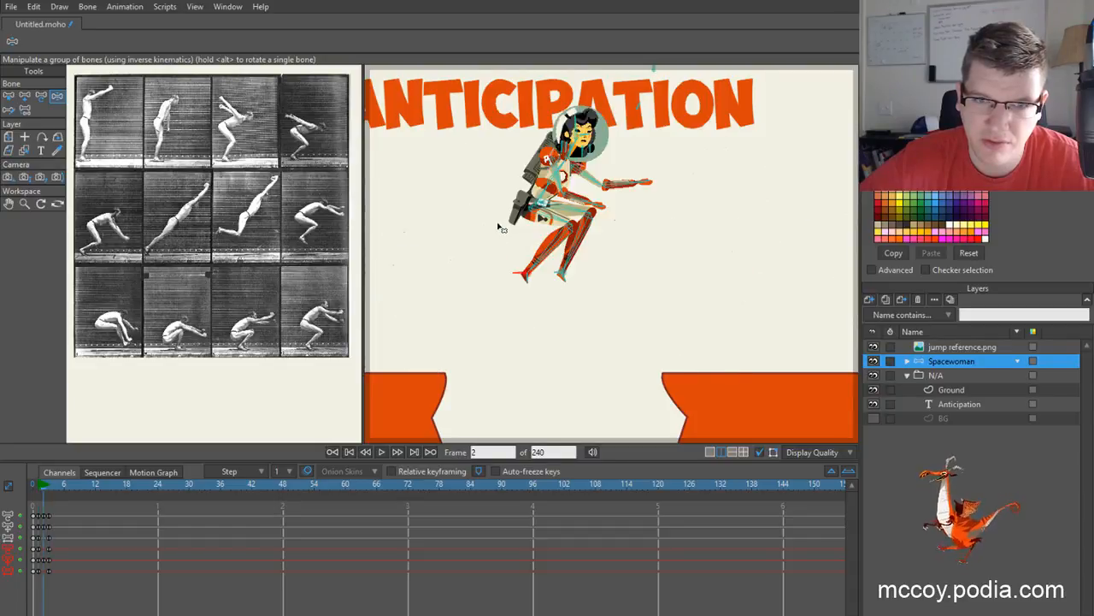
pyautogui.hotkey('ctrl', 'Right')
pyautogui.hotkey('ctrl', 'Left')
pyautogui.hotkey('ctrl', 'Right')
pyautogui.hotkey('ctrl', 'Right')
pyautogui.hotkey('ctrl', 'Left')
pyautogui.hotkey('ctrl', 'Left')
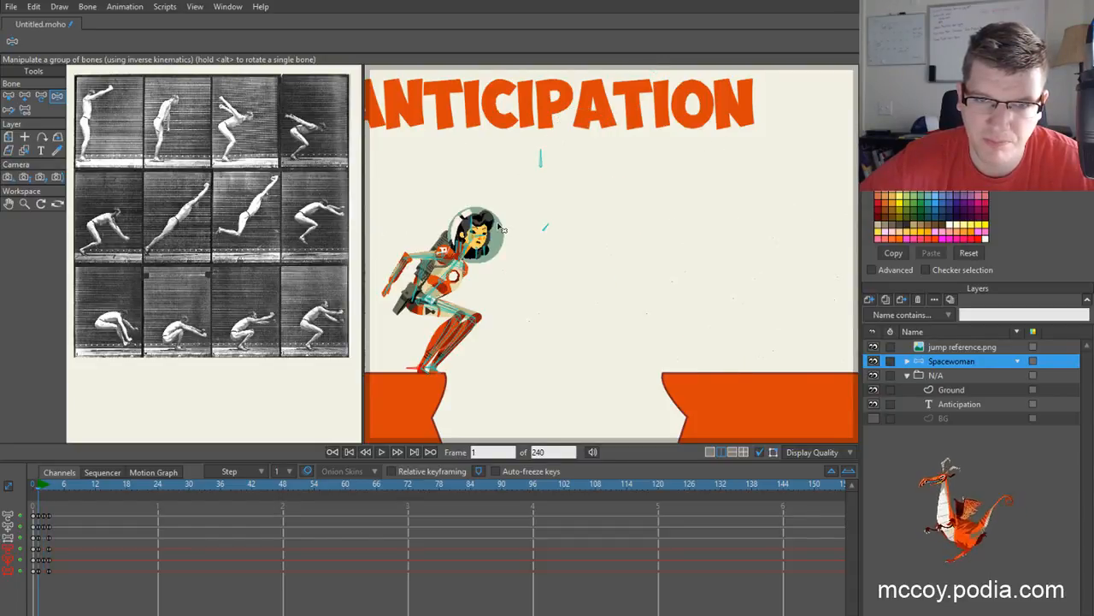
pyautogui.hotkey('ctrl', 'Right')
pyautogui.hotkey('ctrl', 'Right')
pyautogui.hotkey('ctrl', 'Left')
pyautogui.hotkey('ctrl', 'Left')
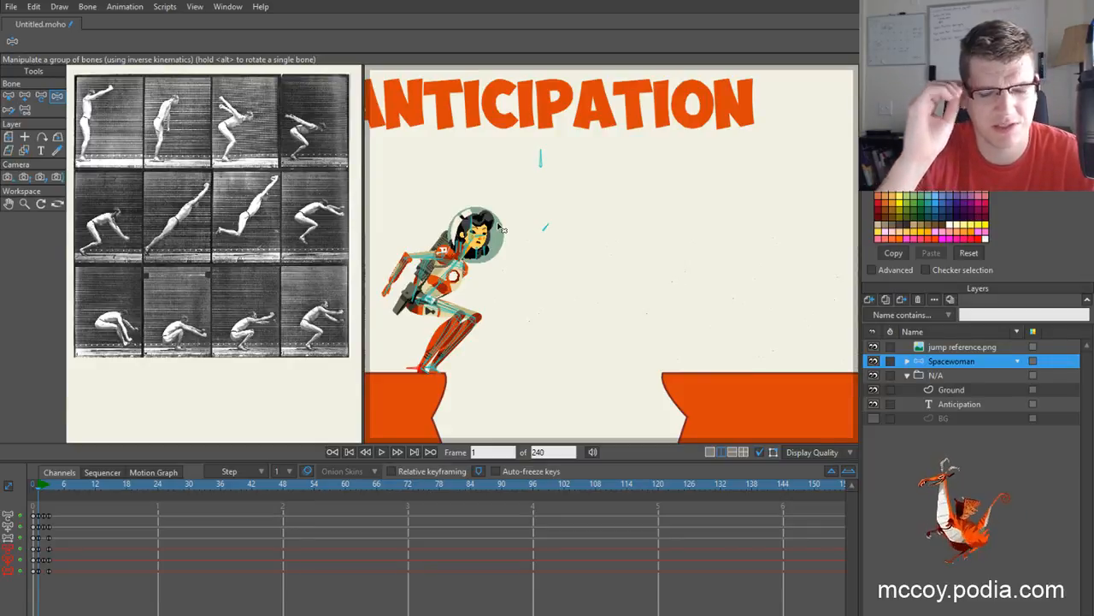
pyautogui.hotkey('ctrl', 'Right')
pyautogui.hotkey('ctrl', 'Right')
pyautogui.hotkey('ctrl', 'Left')
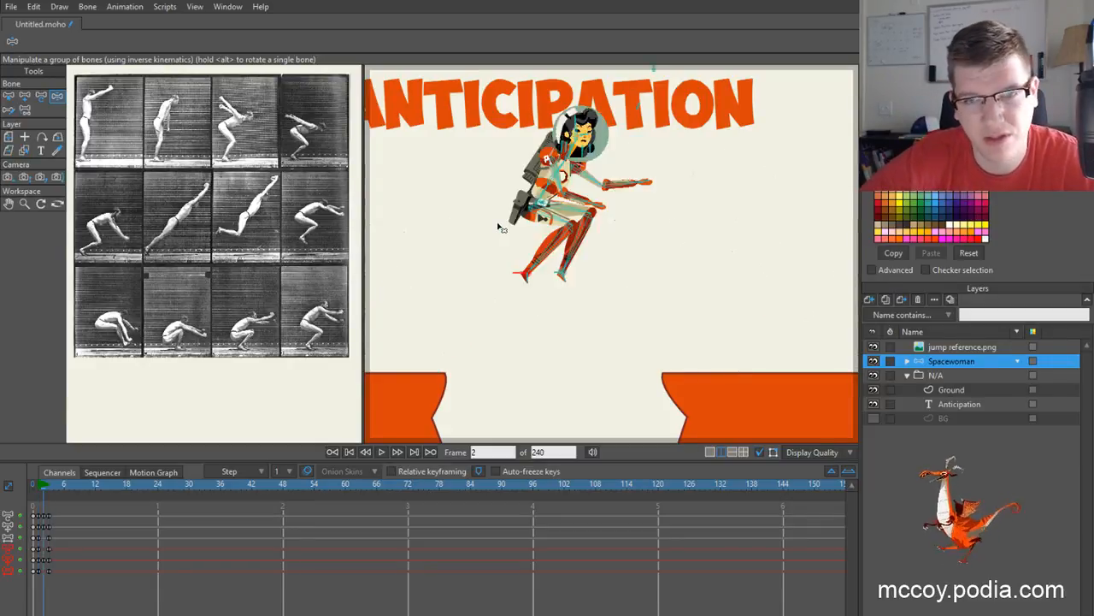
pyautogui.hotkey('ctrl', 'Left')
pyautogui.hotkey('ctrl', 'Right')
pyautogui.hotkey('ctrl', 'Right')
pyautogui.hotkey('ctrl', 'Left')
pyautogui.hotkey('ctrl', 'Left')
pyautogui.hotkey('ctrl', 'Right')
pyautogui.hotkey('ctrl', 'Right')
pyautogui.hotkey('ctrl', 'Left')
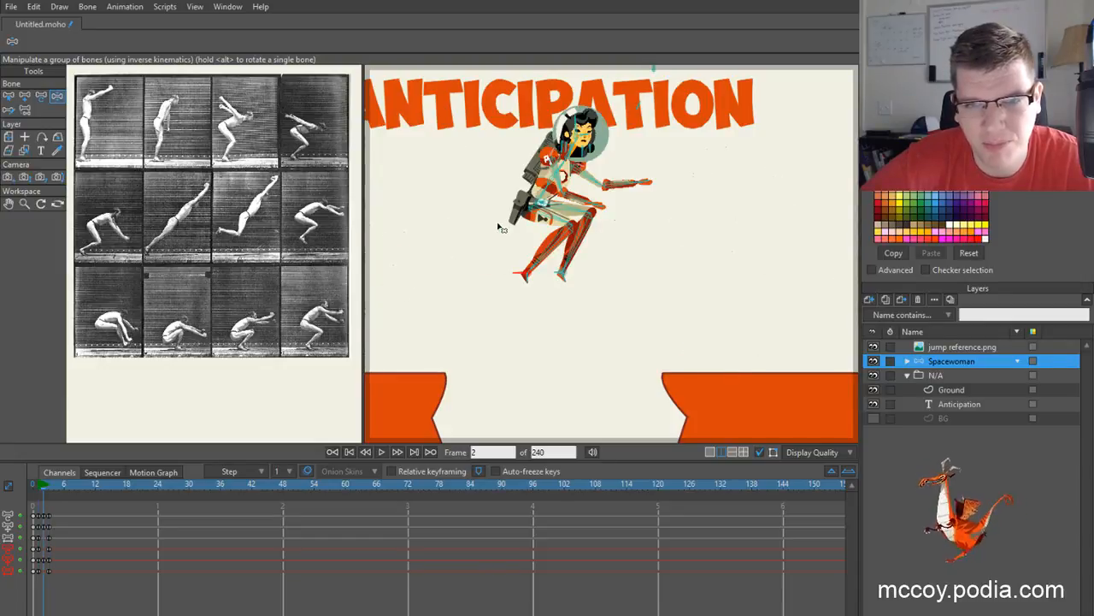
pyautogui.hotkey('ctrl', 'Left')
pyautogui.hotkey('ctrl', 'Right')
pyautogui.hotkey('ctrl', 'Right')
pyautogui.hotkey('ctrl', 'Left')
pyautogui.hotkey('ctrl', 'Right')
pyautogui.hotkey('ctrl', 'Left')
pyautogui.hotkey('ctrl', 'Left')
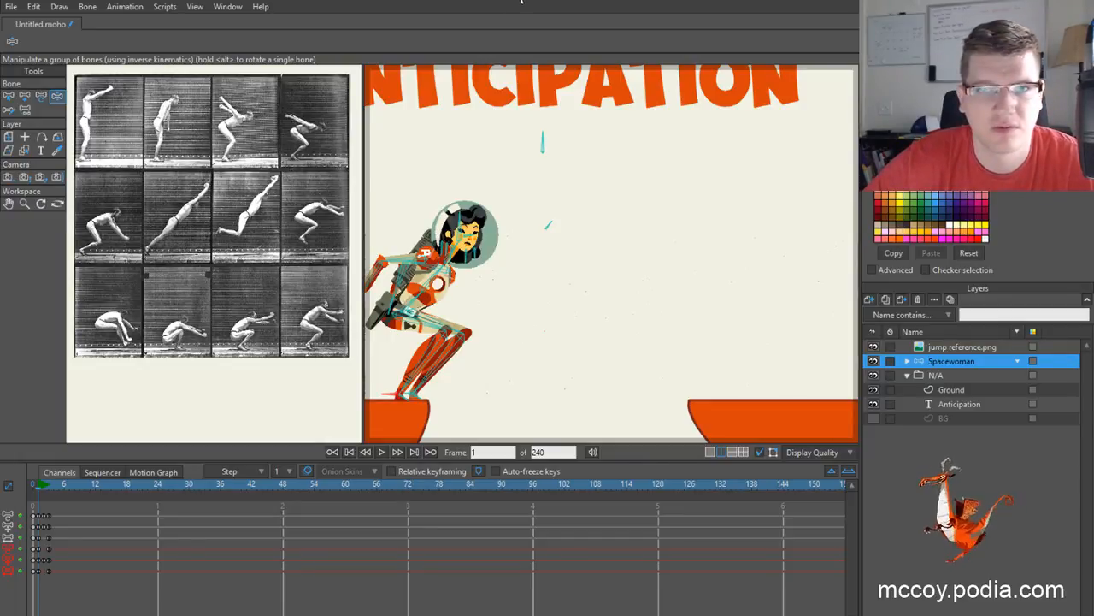
pyautogui.hotkey('ctrl', 'Right')
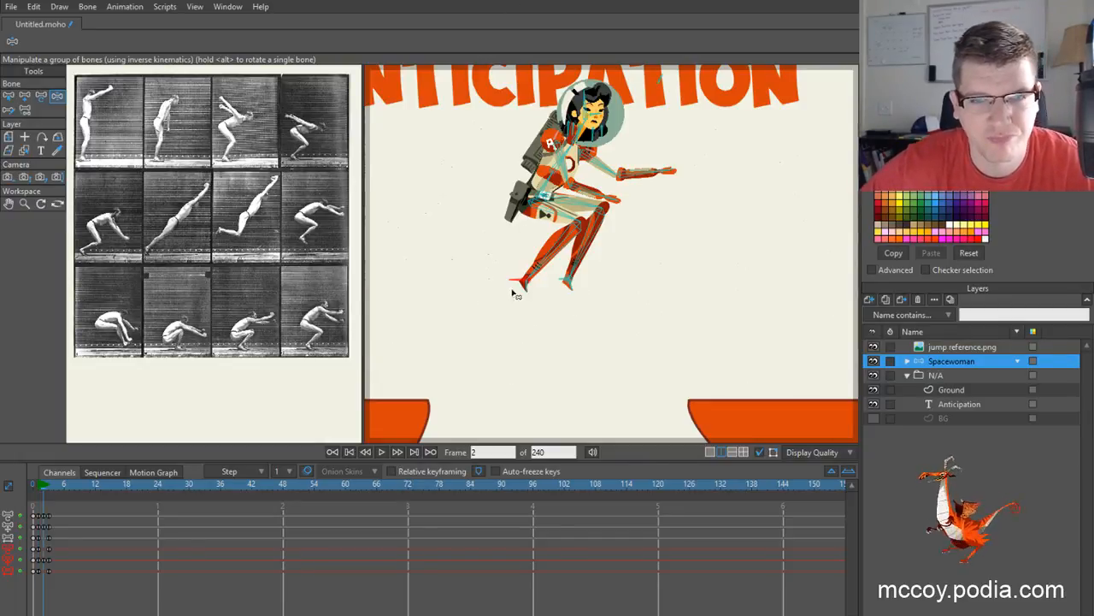
pyautogui.moveTo(44, 484); pyautogui.dragTo(43, 487)
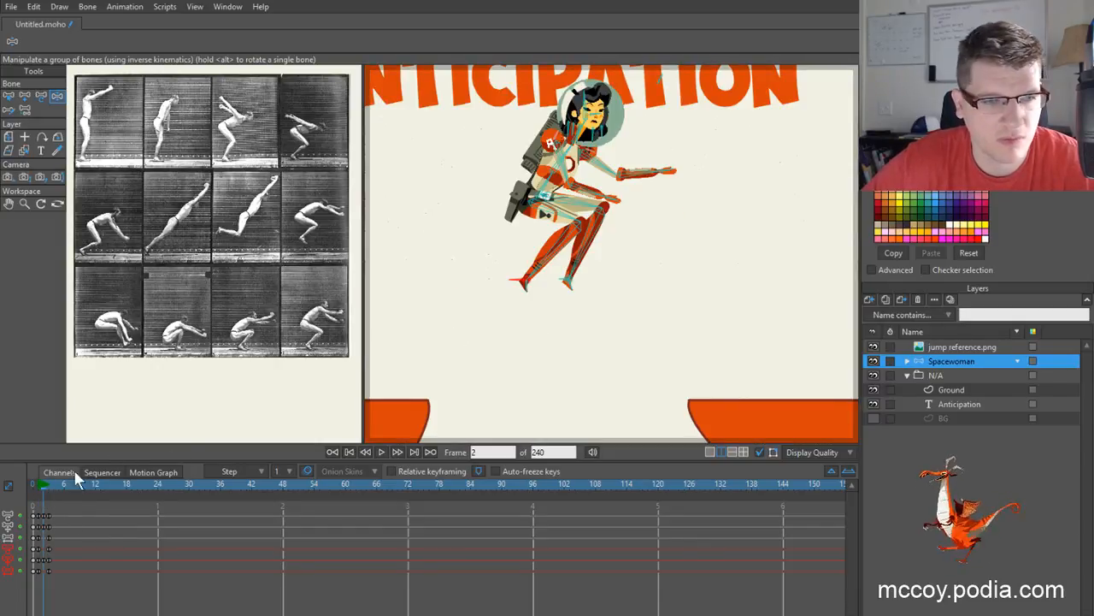
pyautogui.moveTo(40, 483); pyautogui.dragTo(36, 488)
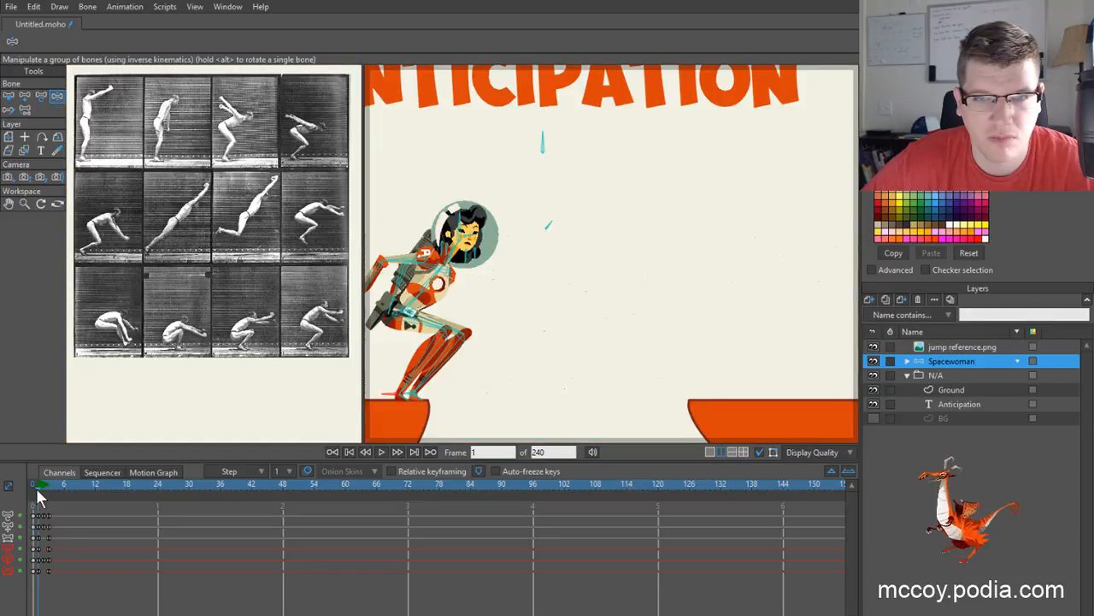
# - Bring both of the Spacewoman's feet forward on frame 2 so the lower legs hang beneath the knees
pyautogui.moveTo(38, 487)
pyautogui.mouseDown()
pyautogui.moveTo(61, 486)
pyautogui.moveTo(43, 487)
pyautogui.mouseUp()
pyautogui.moveTo(554, 261); pyautogui.dragTo(588, 285)
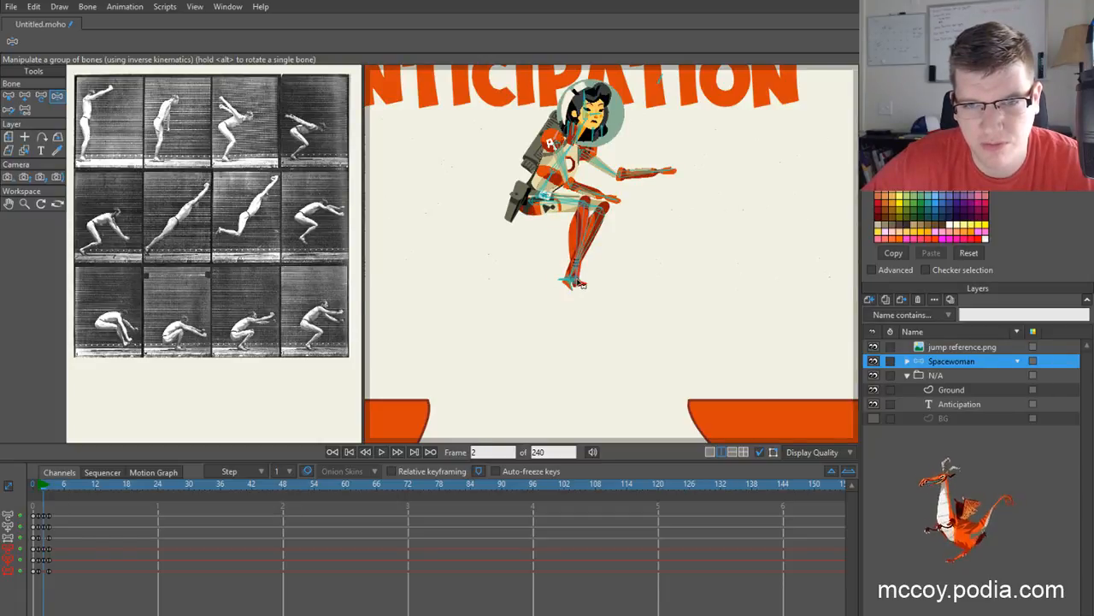
pyautogui.scroll(3, 589, 287)
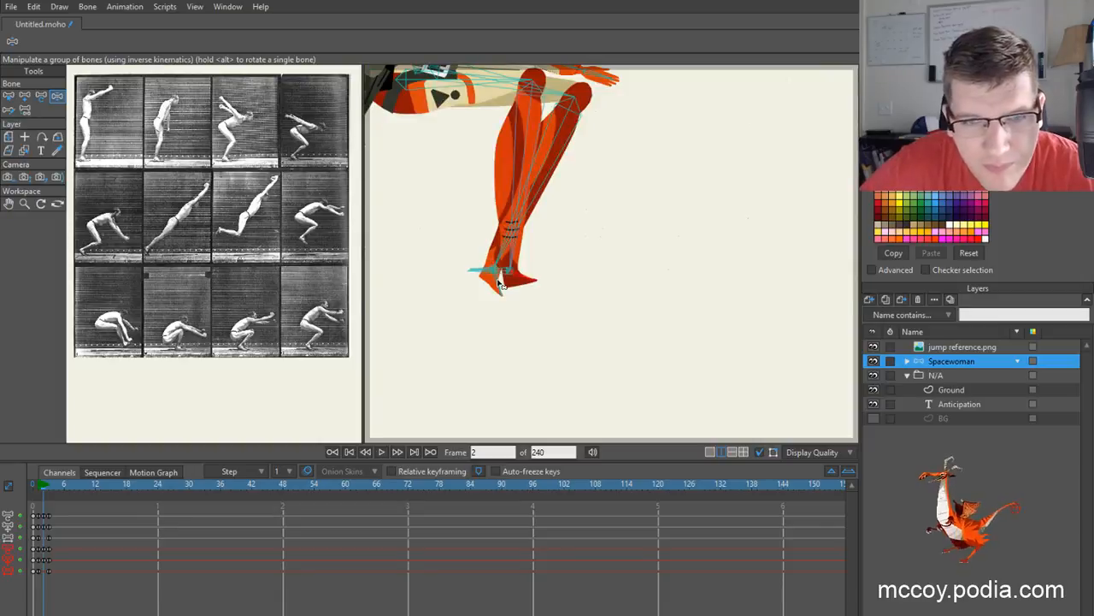
pyautogui.moveTo(511, 279)
pyautogui.mouseDown()
pyautogui.moveTo(527, 278)
pyautogui.moveTo(478, 274)
pyautogui.moveTo(553, 276)
pyautogui.moveTo(517, 275)
pyautogui.mouseUp()
pyautogui.moveTo(472, 273); pyautogui.dragTo(601, 286)
pyautogui.scroll(-3, 508, 166)
pyautogui.scroll(4, 514, 326)
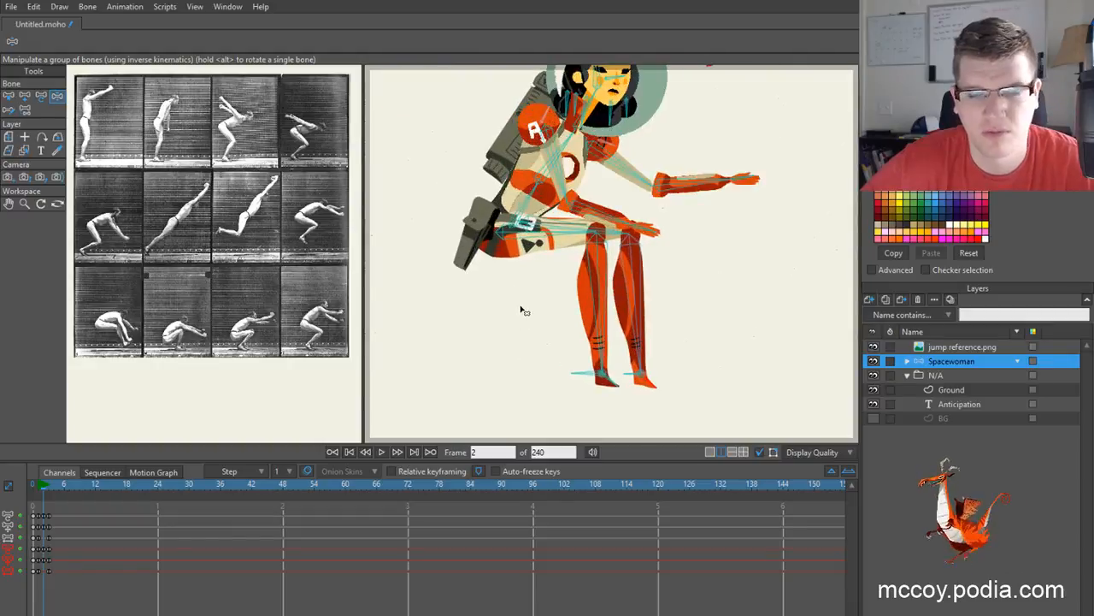
pyautogui.scroll(-5, 522, 308)
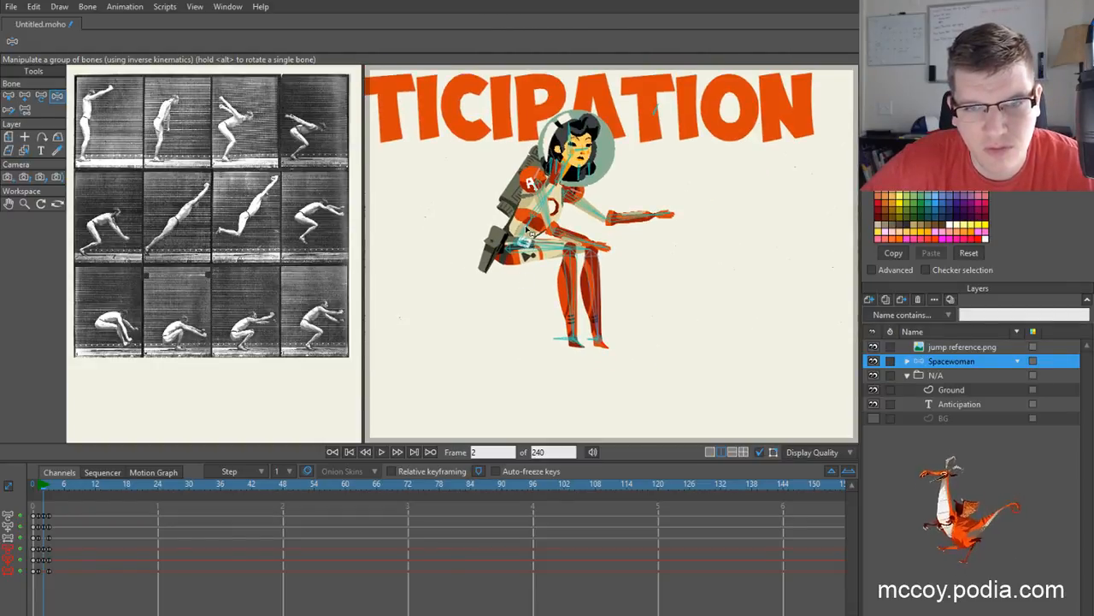
# - Raise the Spacewoman's hips slightly on frame 2 and pull the near foot back and down behind the other
pyautogui.moveTo(523, 234); pyautogui.dragTo(528, 231)
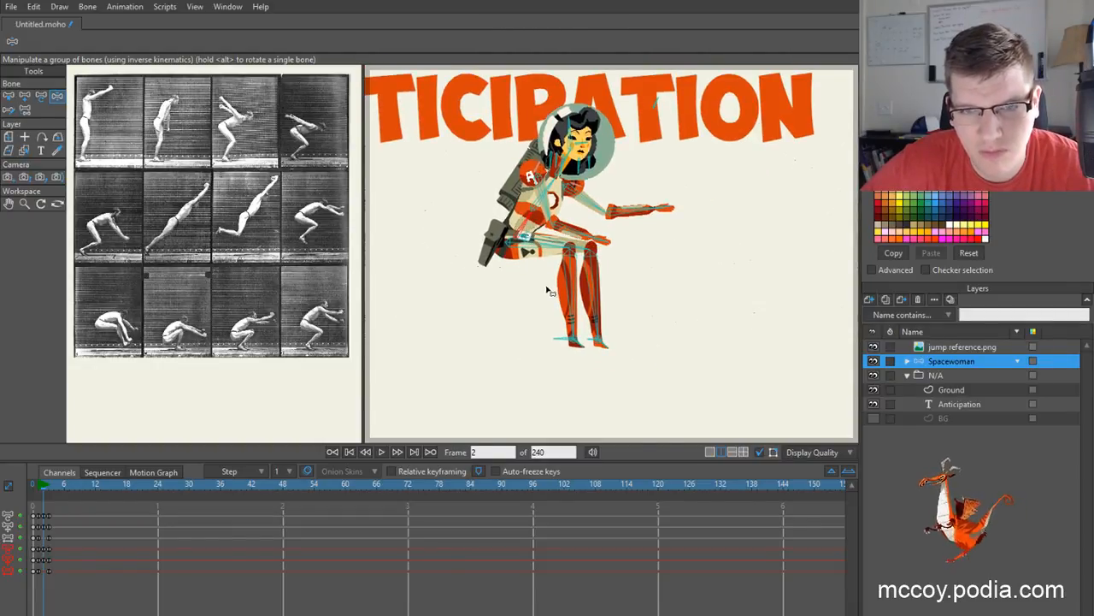
pyautogui.moveTo(563, 343); pyautogui.dragTo(513, 359)
pyautogui.hotkey('ctrl', 'r')
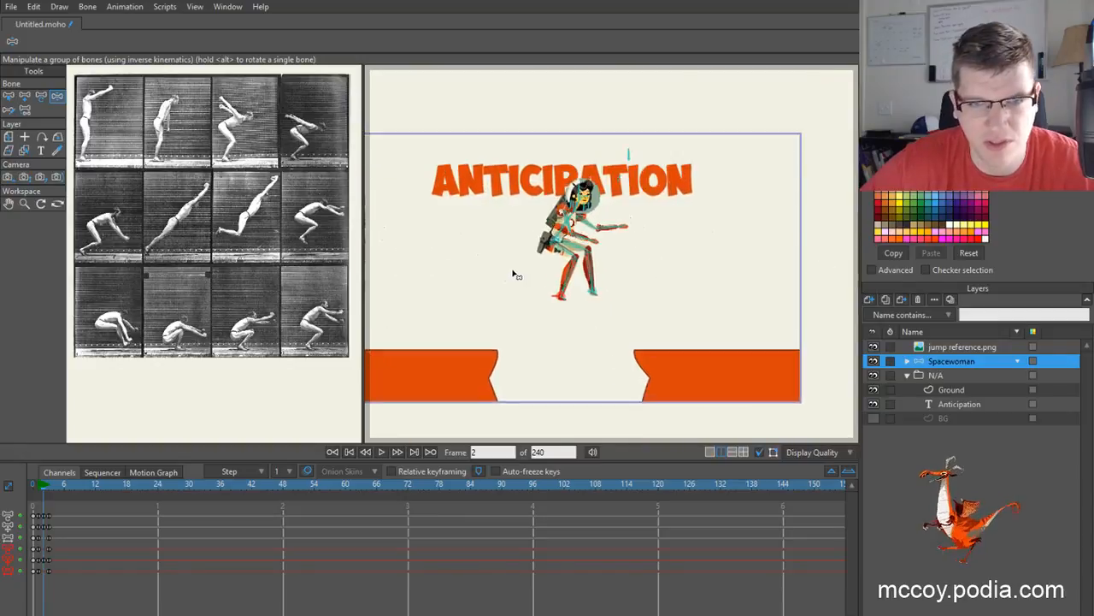
# - Flip through frames 1 to 3 to check how the revised mid-air pose connects the crouch and the landing
pyautogui.click(35, 481)
pyautogui.click(48, 484)
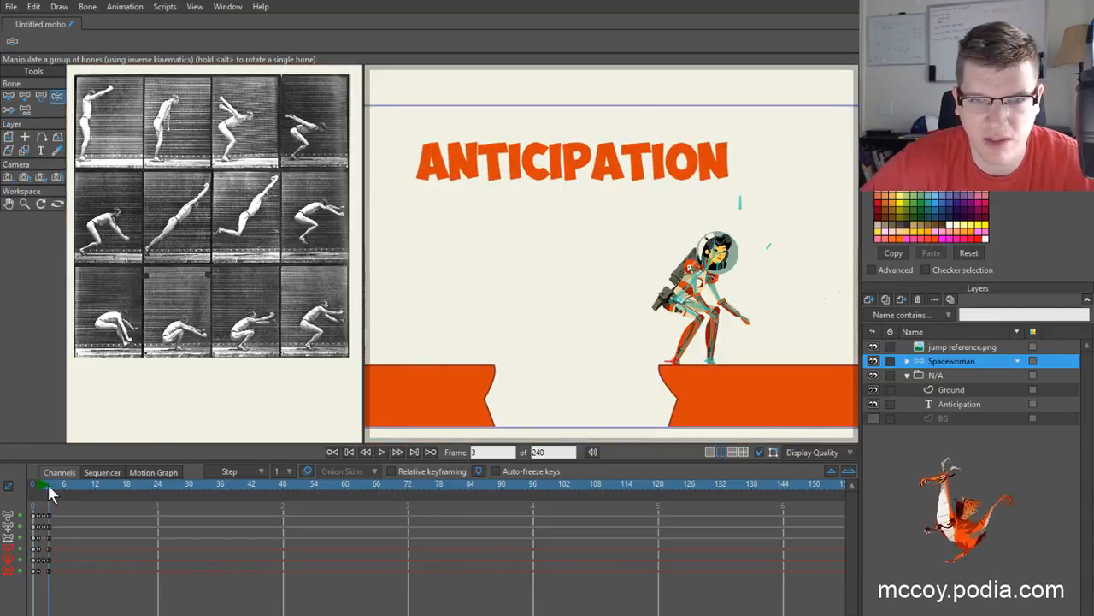
pyautogui.click(42, 485)
pyautogui.moveTo(42, 485); pyautogui.dragTo(34, 488)
pyautogui.click(34, 488)
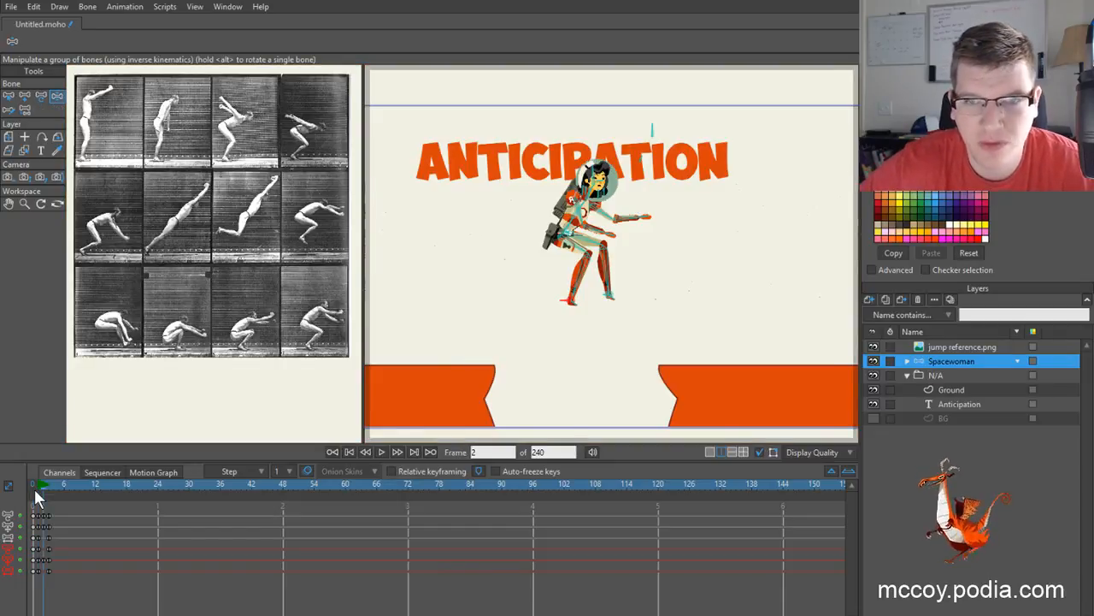
pyautogui.press('Right')
pyautogui.press('Right')
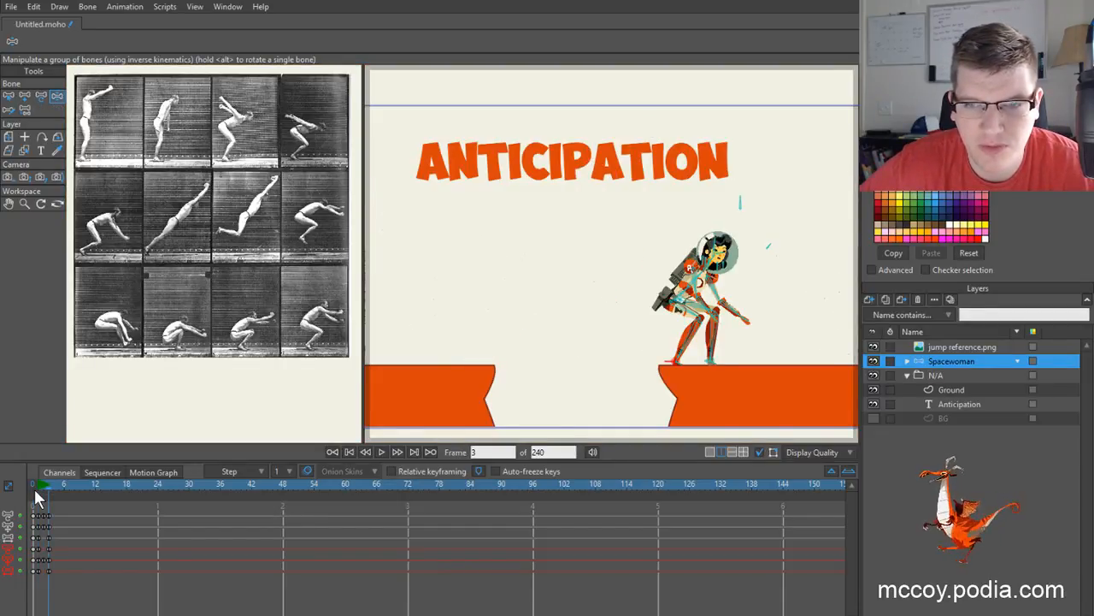
pyautogui.press('Left')
pyautogui.press('Left')
pyautogui.press('Right')
pyautogui.press('Left')
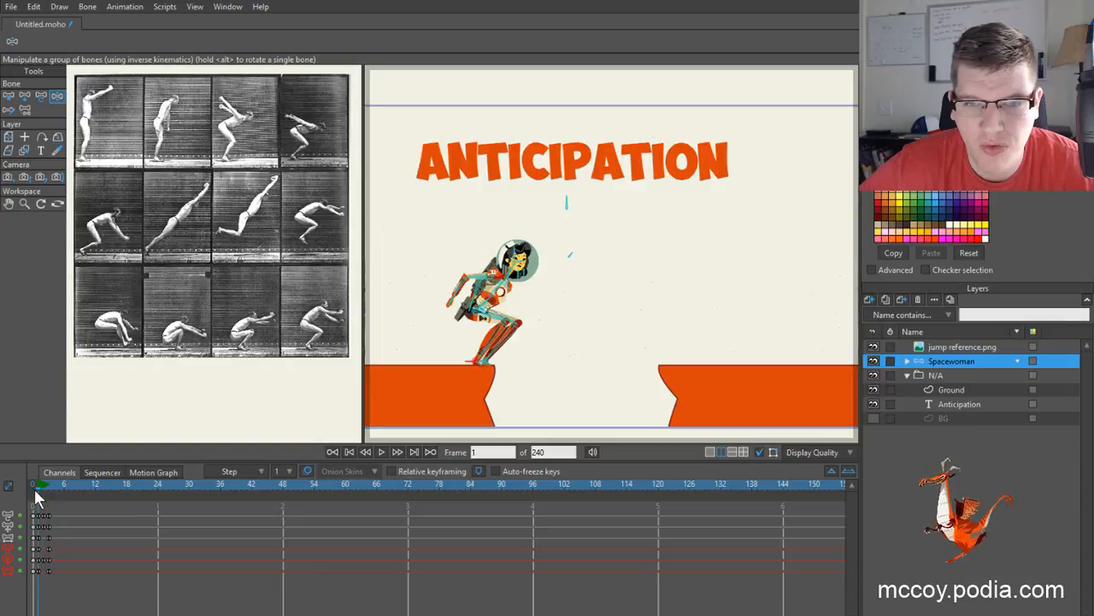
pyautogui.press('Right')
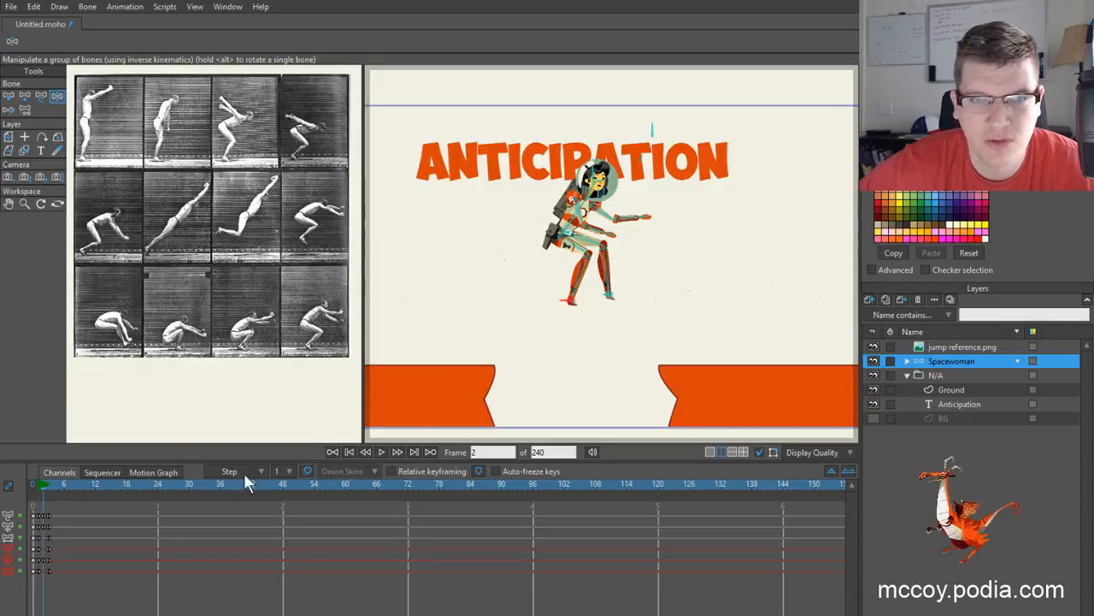
pyautogui.scroll(2, 560, 260)
pyautogui.scroll(-1, 604, 244)
pyautogui.scroll(2, 624, 257)
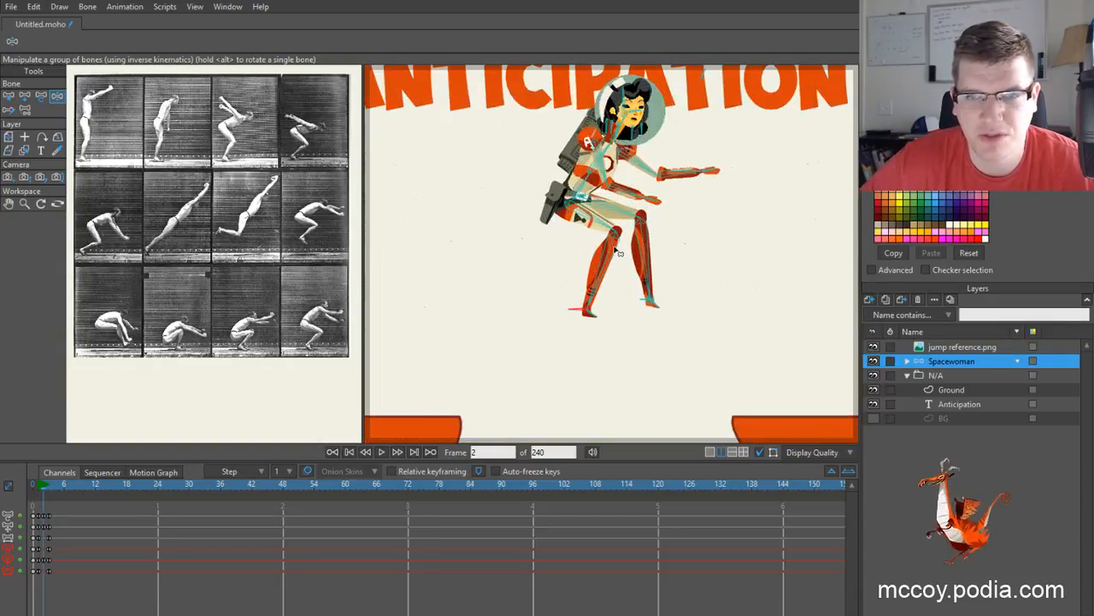
pyautogui.scroll(-1, 556, 246)
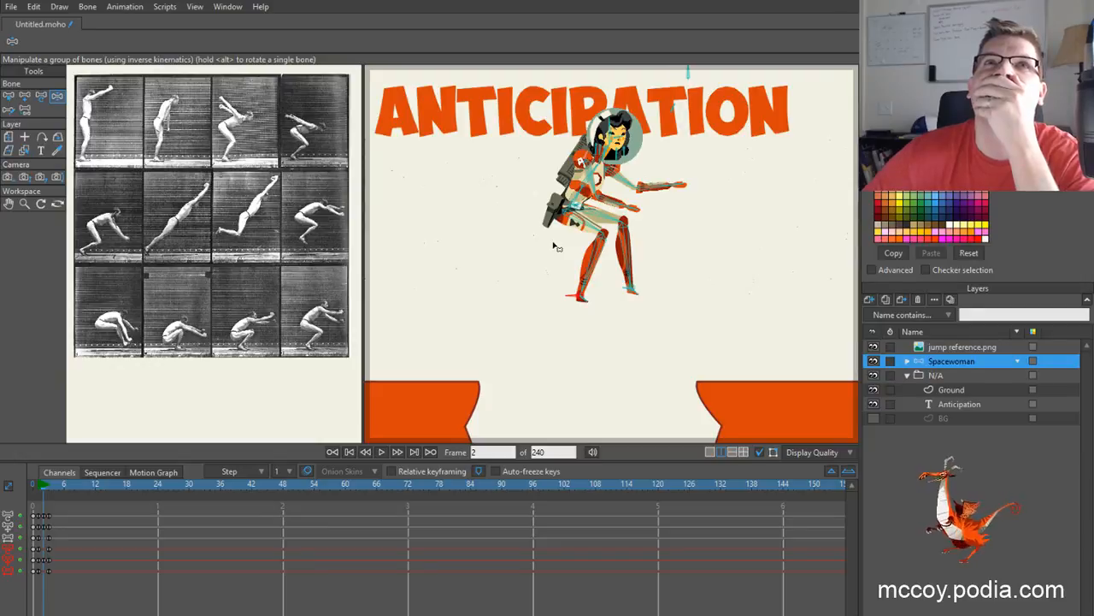
pyautogui.scroll(3, 524, 308)
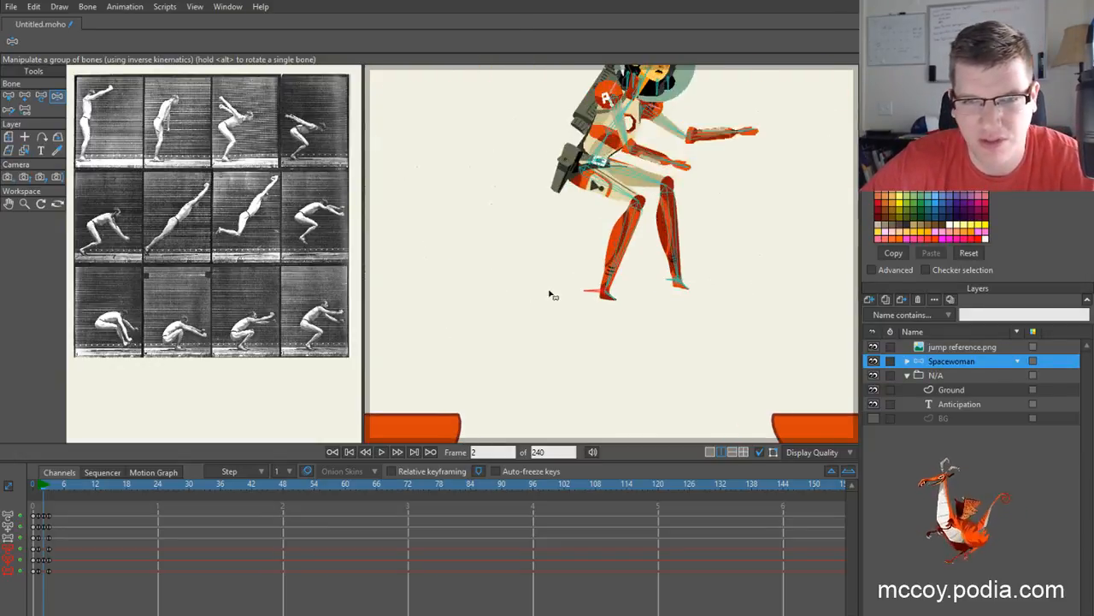
pyautogui.scroll(-2, 550, 294)
pyautogui.press('Left')
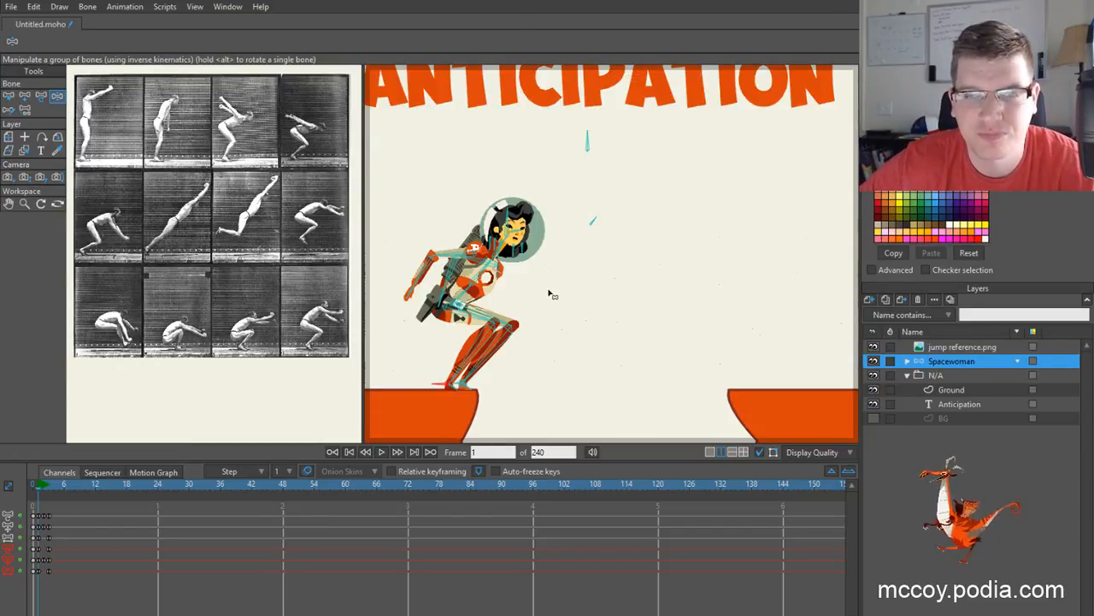
pyautogui.press('Right')
pyautogui.press('Right')
pyautogui.press('Left')
pyautogui.press('Left')
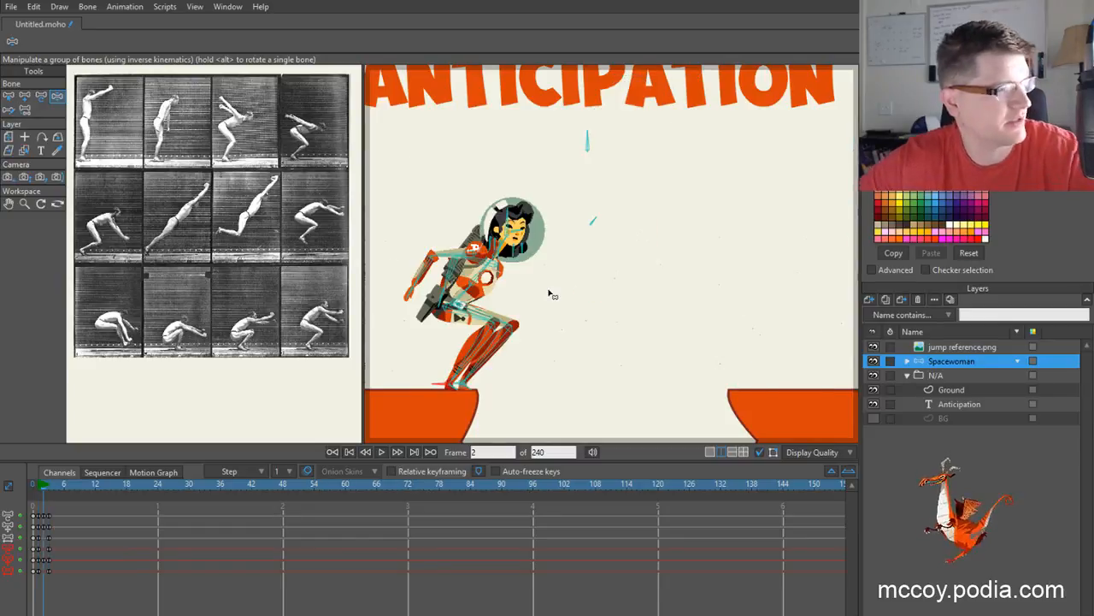
pyautogui.press('Right')
pyautogui.press('Right')
pyautogui.press('Left')
pyautogui.press('Left')
pyautogui.press('Right')
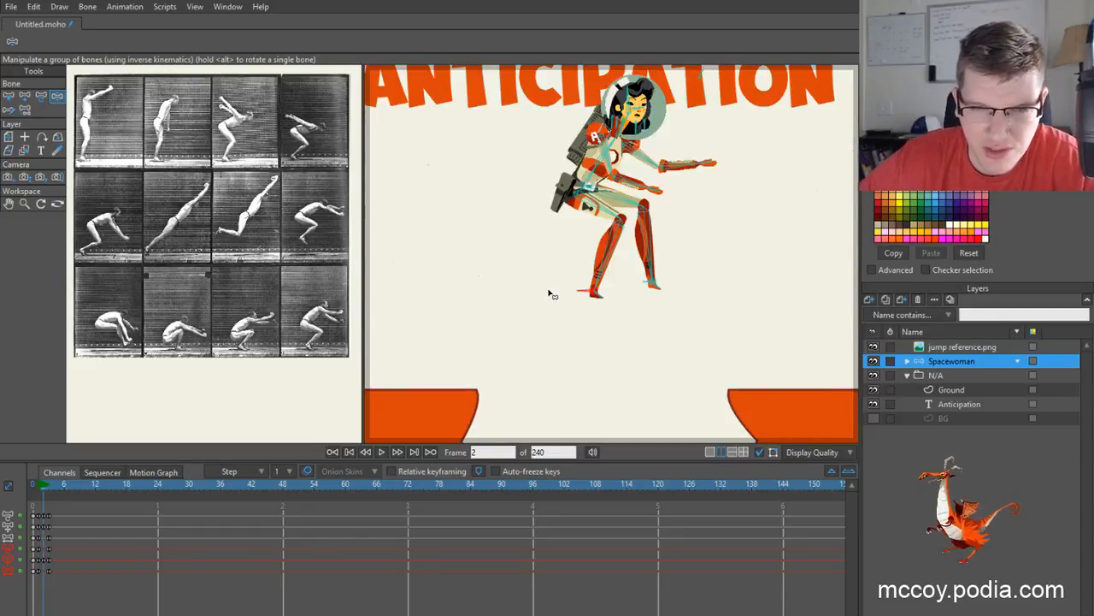
# - Flip through frames 1 to 3 to compare the crouch, mid-air and landing poses
pyautogui.press('Right')
pyautogui.press('Left')
pyautogui.press('Left')
pyautogui.press('Right')
pyautogui.press('Right')
pyautogui.press('Left')
pyautogui.press('Left')
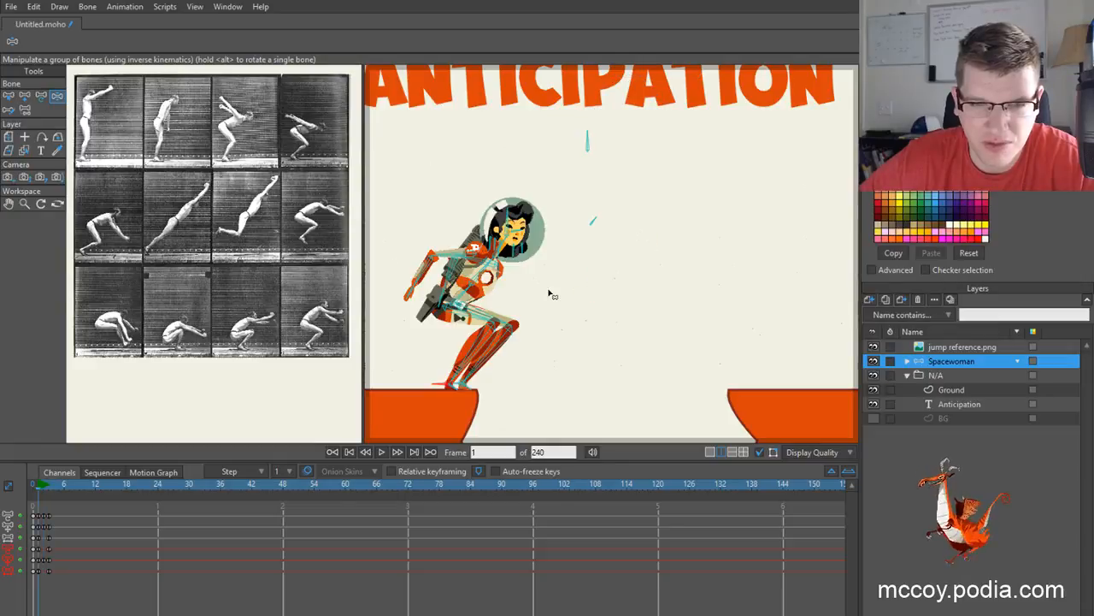
pyautogui.press('Right')
pyautogui.press('Right')
pyautogui.press('Left')
pyautogui.press('Left')
pyautogui.press('Right')
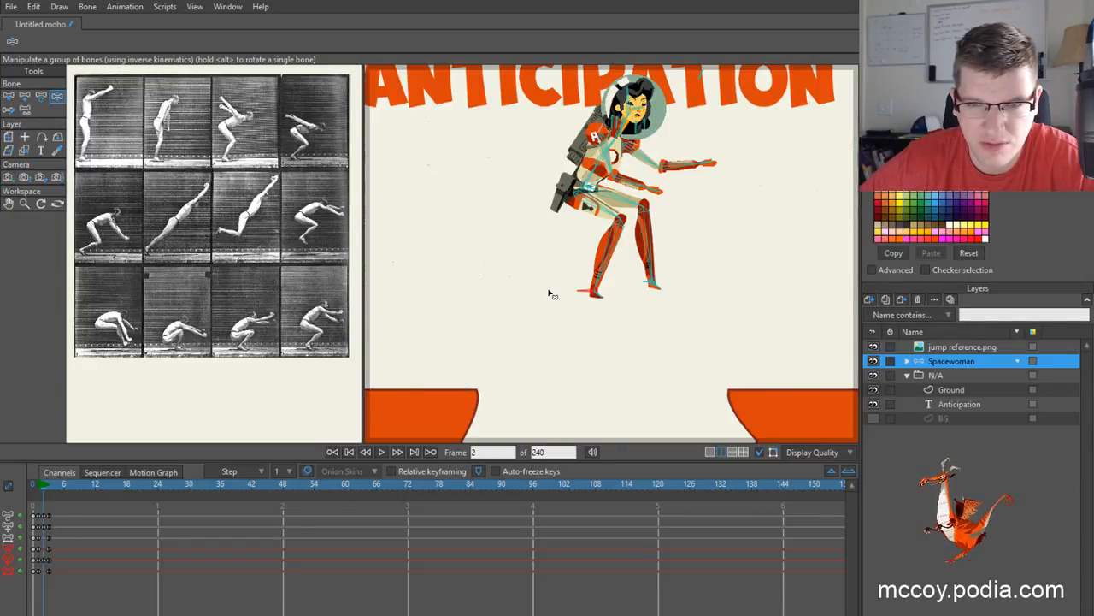
pyautogui.press('Left')
pyautogui.press('Right')
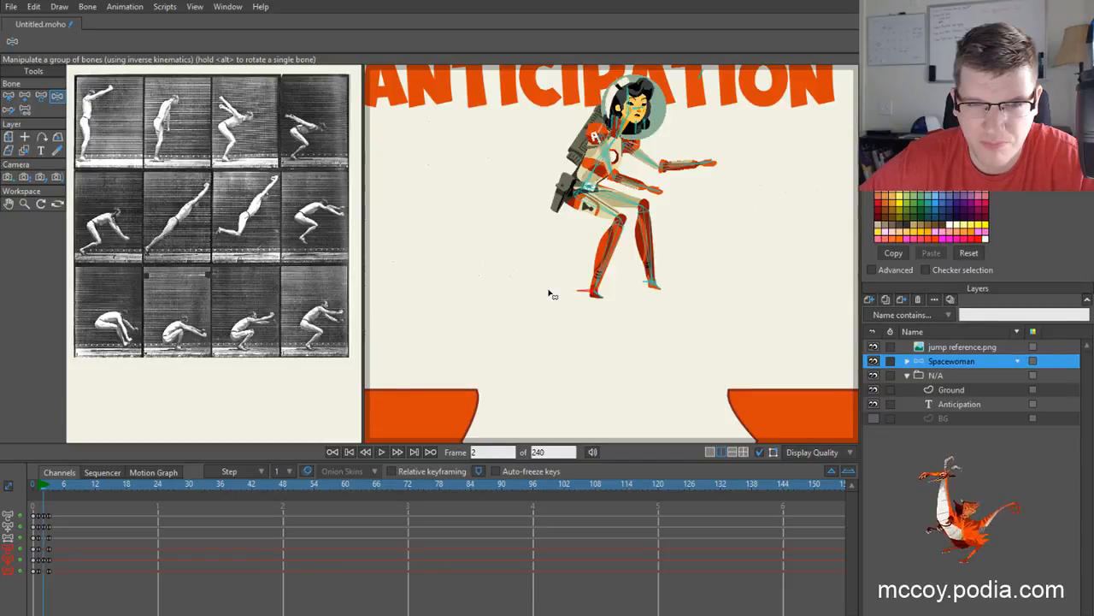
pyautogui.press('Left')
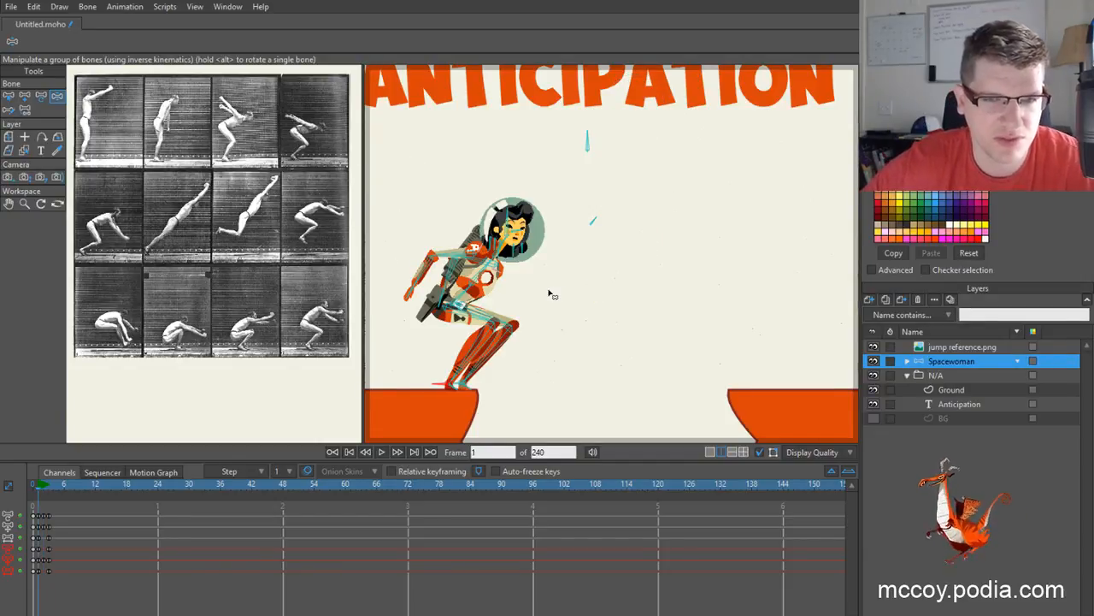
# - Scrub between frames 1 and 2 to examine the crouch and the mid-air pose over the gap
pyautogui.click(44, 484)
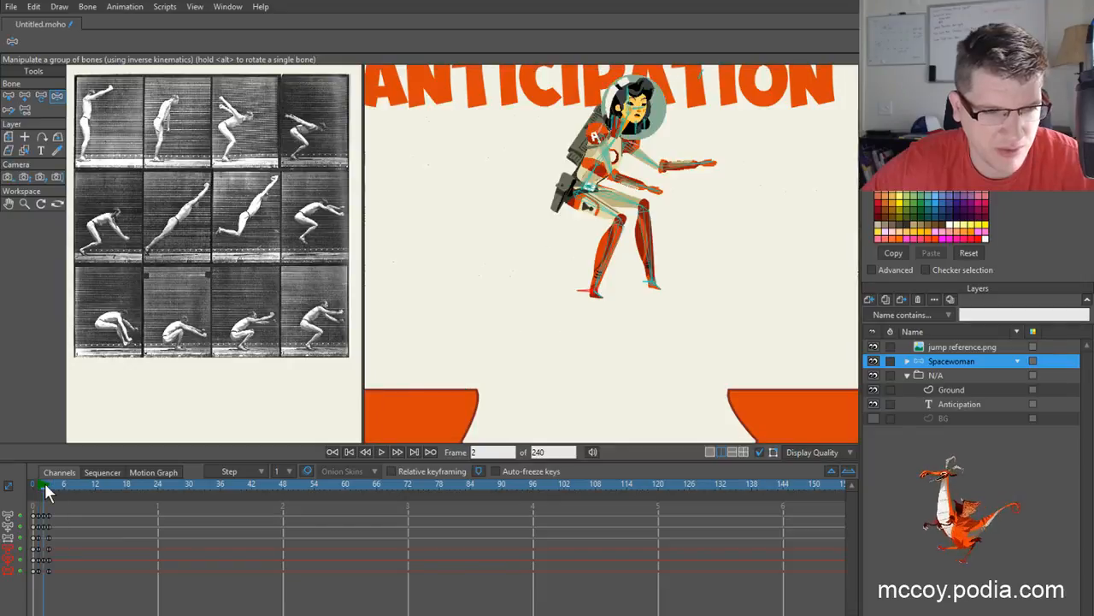
pyautogui.moveTo(45, 483); pyautogui.dragTo(42, 481)
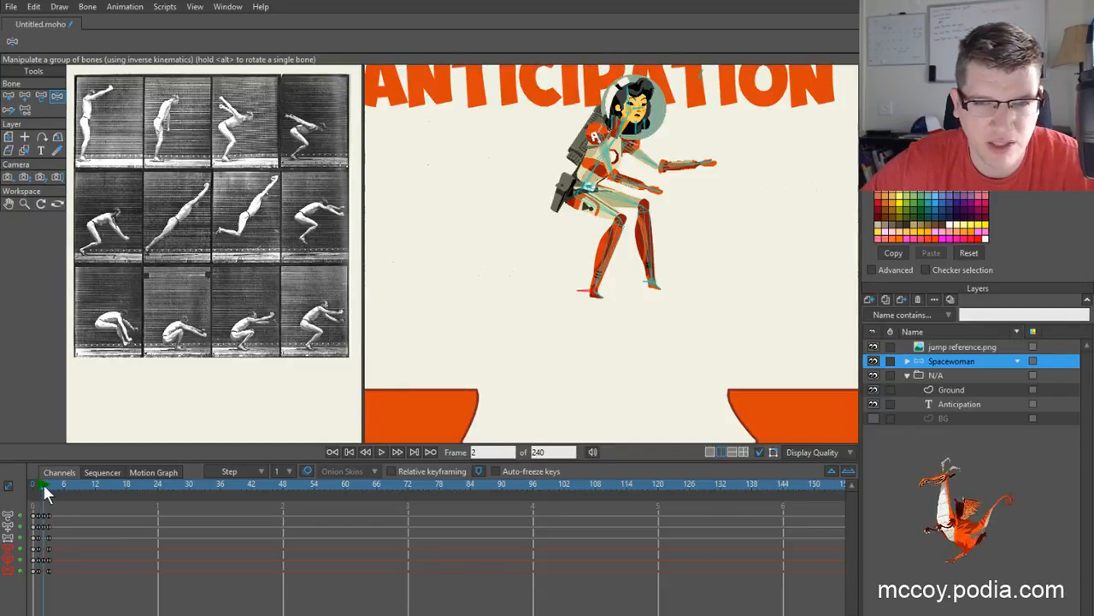
pyautogui.scroll(2, 622, 327)
pyautogui.scroll(-2, 645, 322)
pyautogui.moveTo(651, 302); pyautogui.dragTo(614, 355)
pyautogui.scroll(2, 613, 355)
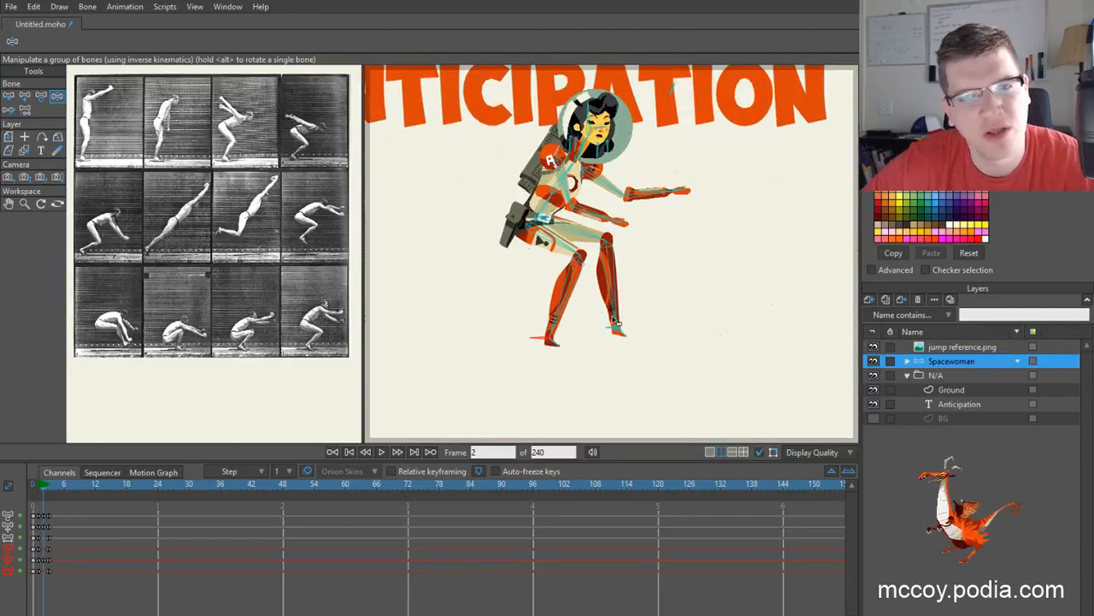
pyautogui.moveTo(41, 478)
pyautogui.mouseDown()
pyautogui.moveTo(35, 490)
pyautogui.moveTo(49, 492)
pyautogui.moveTo(22, 498)
pyautogui.moveTo(37, 496)
pyautogui.mouseUp()
pyautogui.scroll(-2, 579, 347)
pyautogui.scroll(-1, 526, 300)
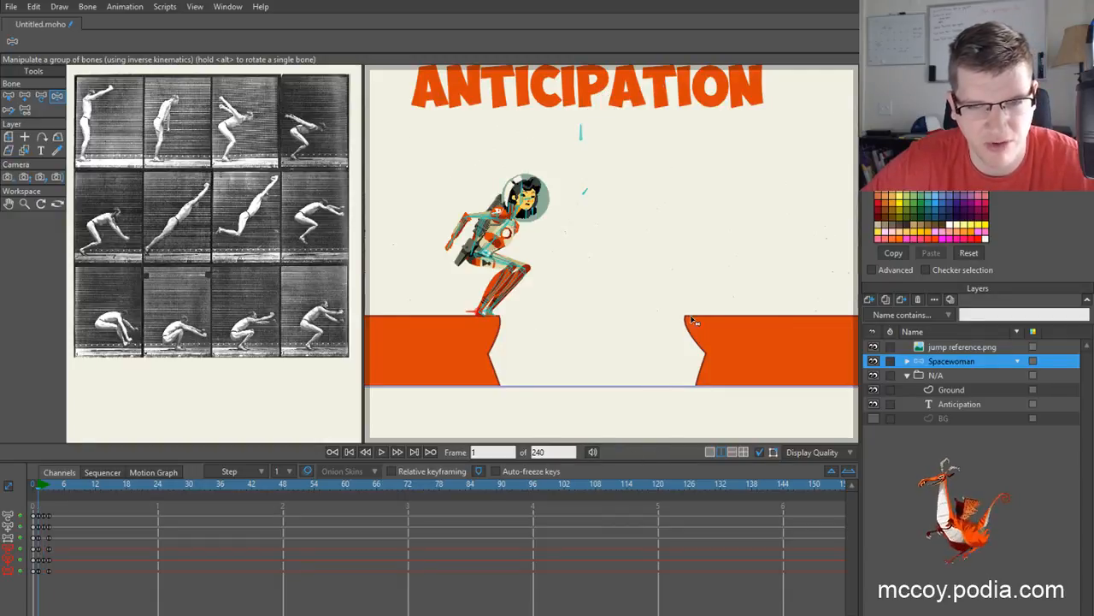
pyautogui.moveTo(30, 484); pyautogui.dragTo(42, 481)
pyautogui.scroll(1, 611, 278)
pyautogui.scroll(-1, 612, 278)
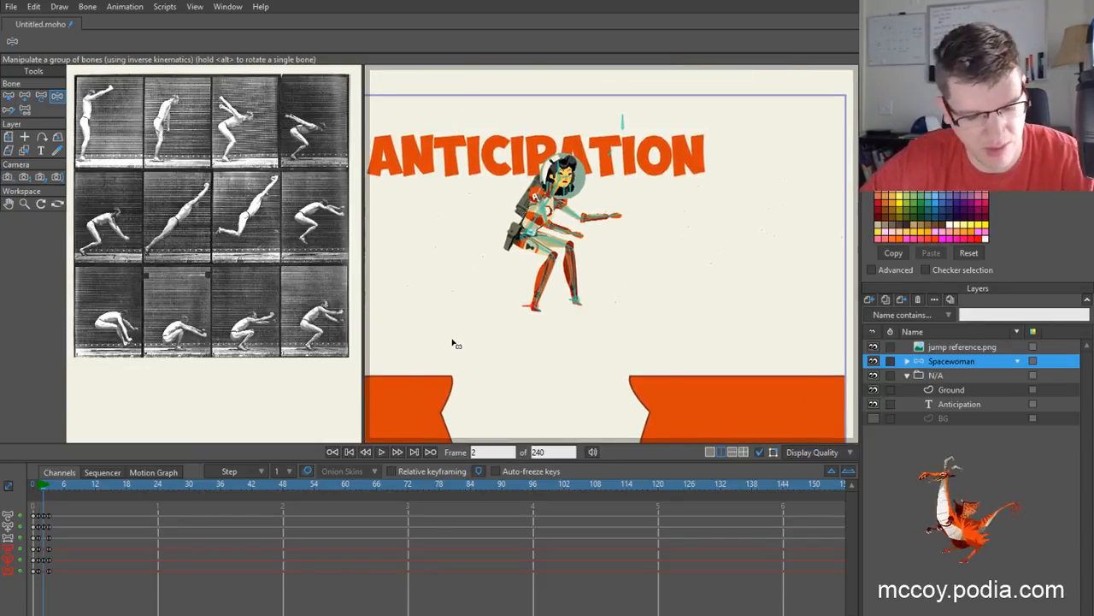
pyautogui.scroll(1, 483, 332)
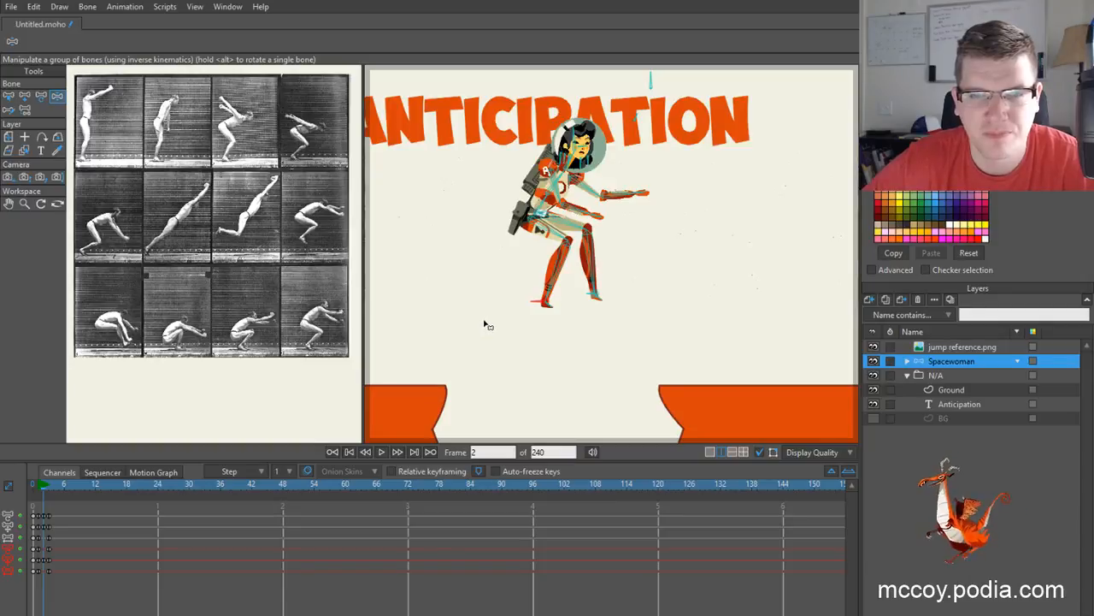
# - Swing both of the Spacewoman's feet forward on frame 2 so the lower legs slant ahead of the knees
pyautogui.scroll(3, 485, 323)
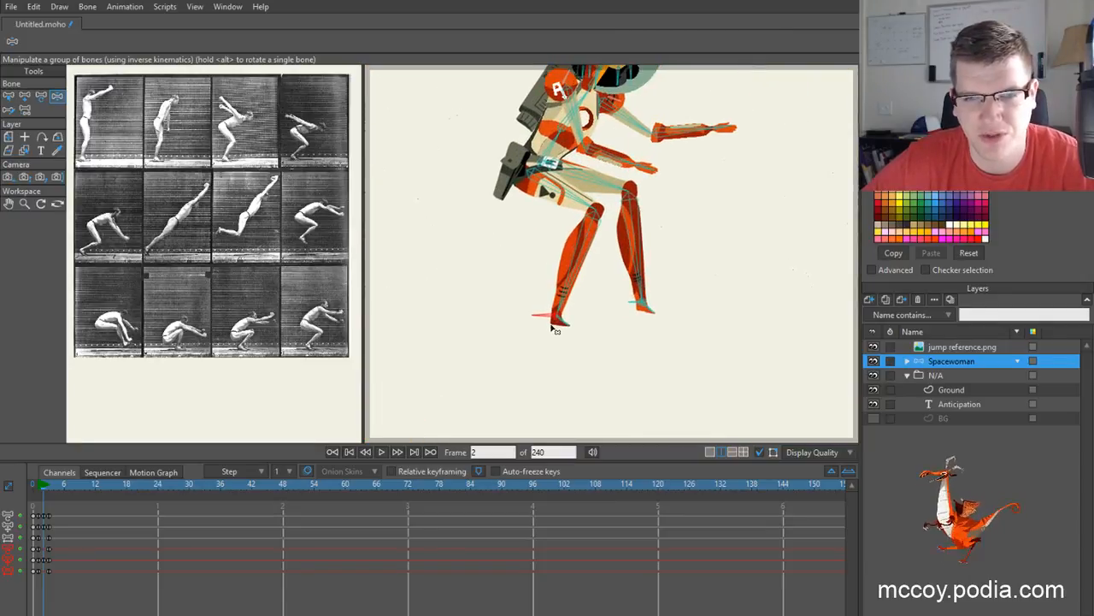
pyautogui.scroll(-3, 562, 332)
pyautogui.scroll(-1, 514, 352)
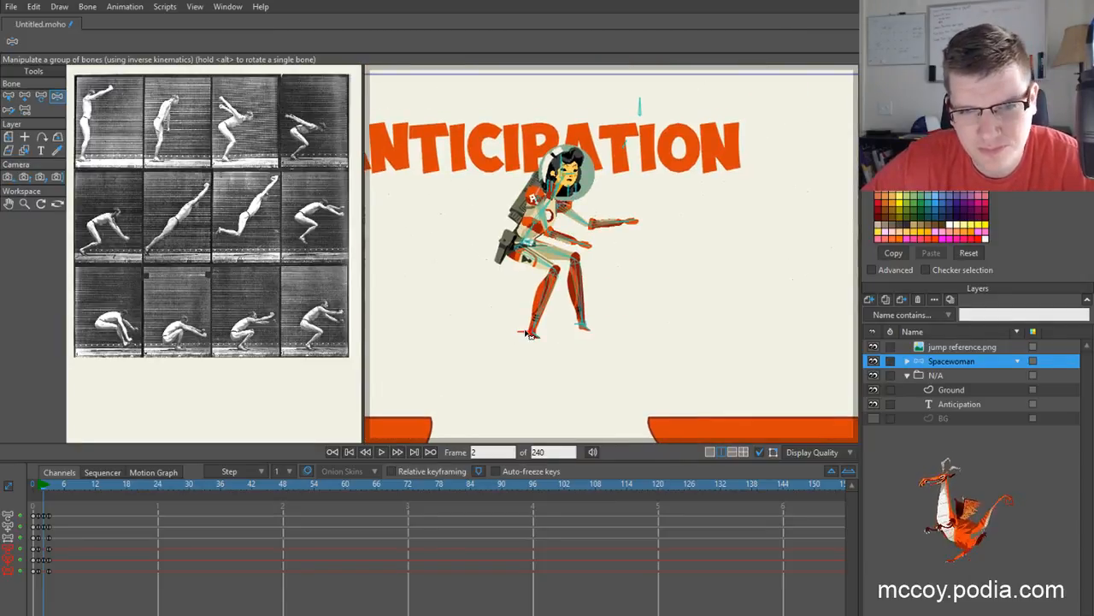
pyautogui.moveTo(529, 335); pyautogui.dragTo(554, 320)
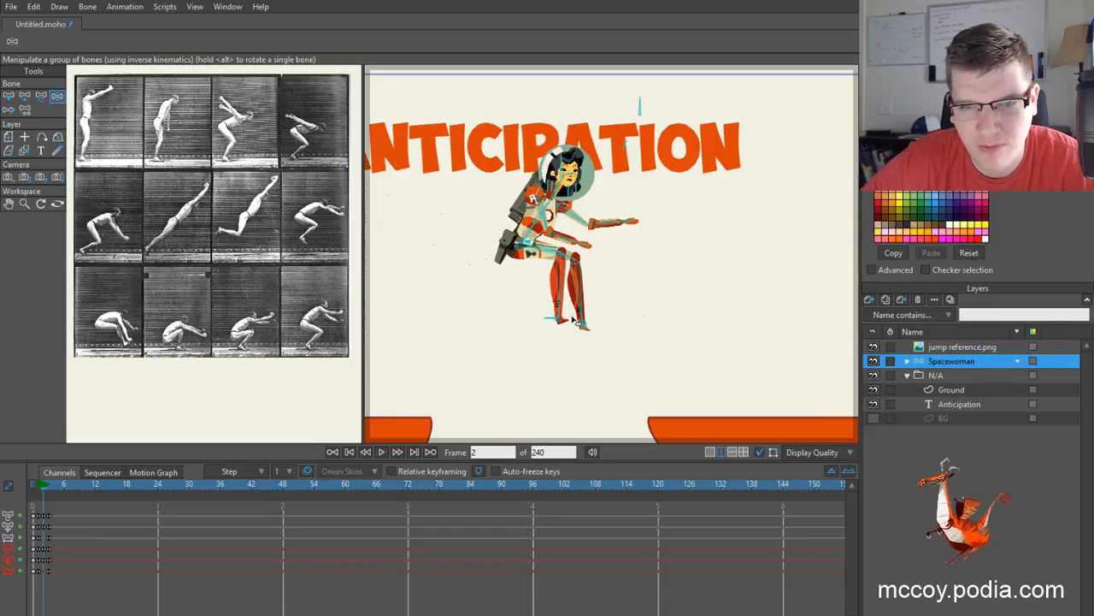
pyautogui.moveTo(580, 329); pyautogui.dragTo(592, 318)
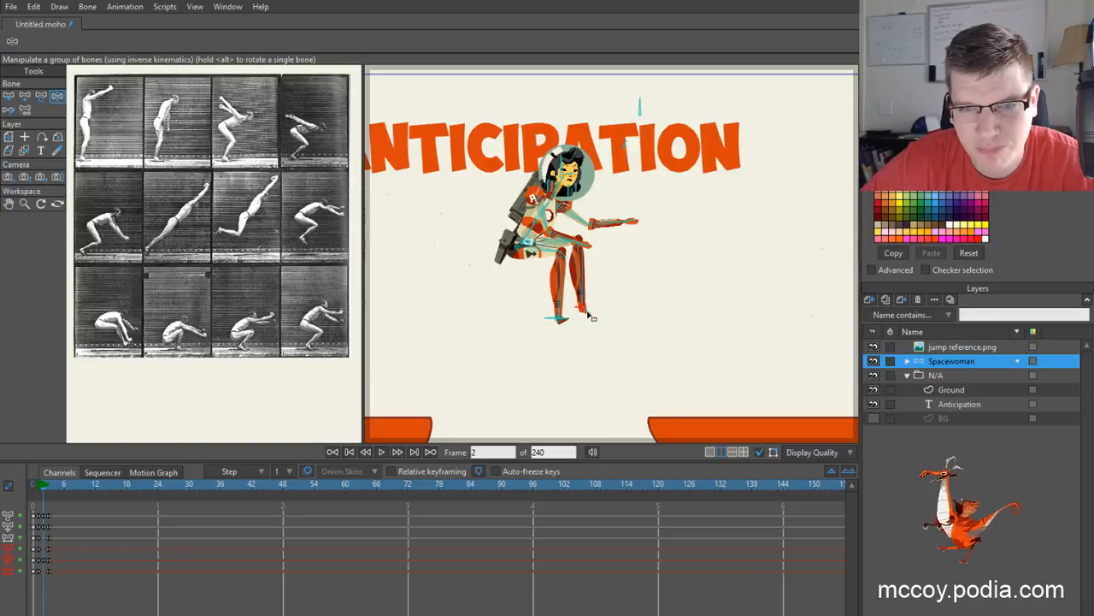
pyautogui.scroll(-2, 596, 312)
pyautogui.scroll(5, 560, 297)
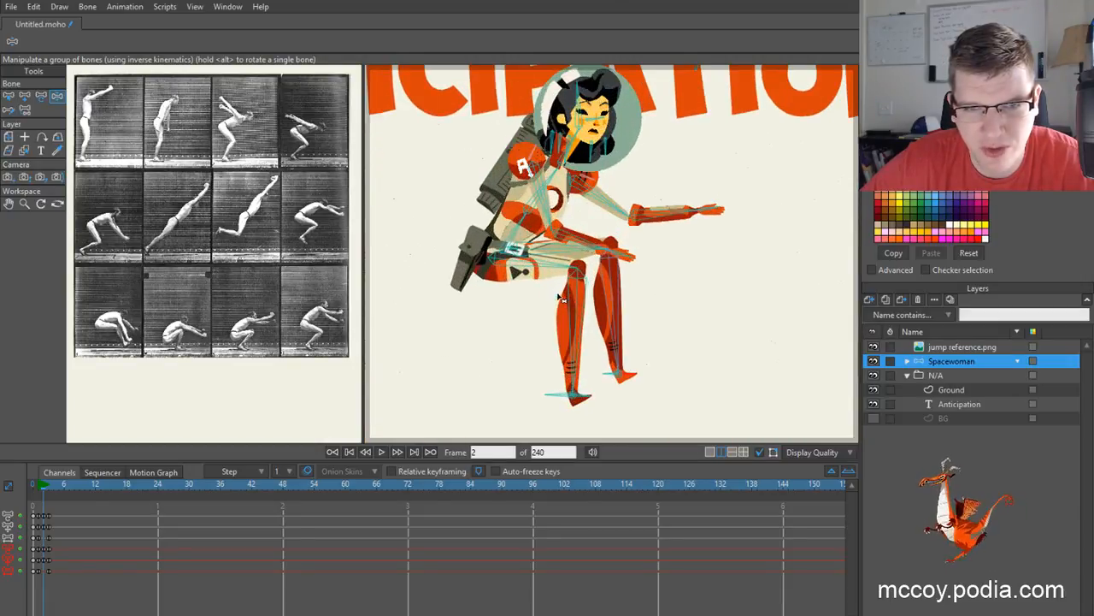
pyautogui.press('t')
pyautogui.press('z')
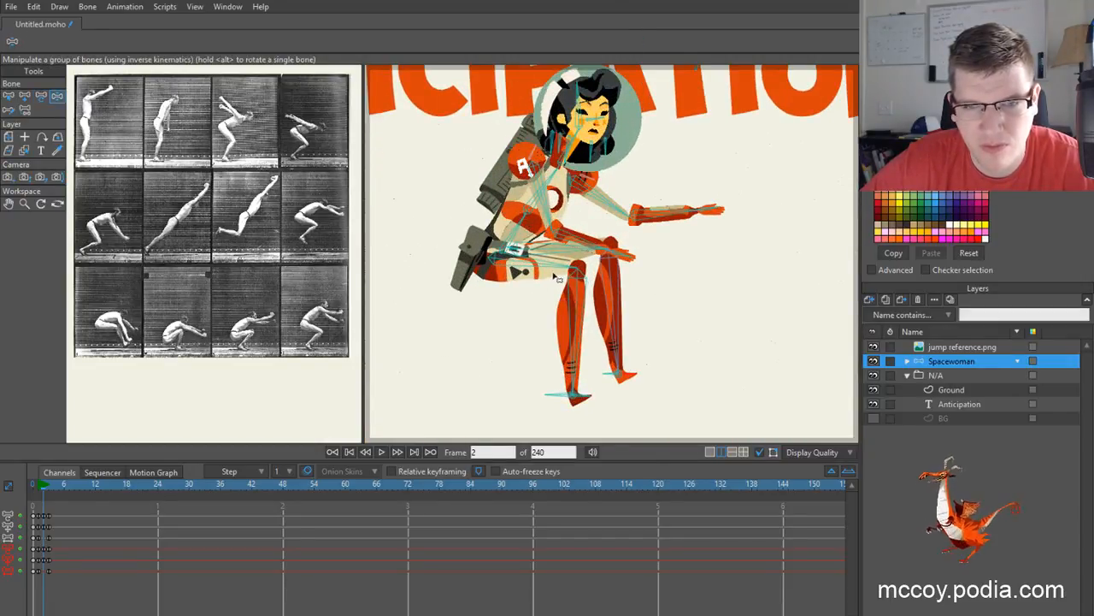
pyautogui.moveTo(560, 390); pyautogui.dragTo(639, 382)
pyautogui.scroll(-2, 528, 243)
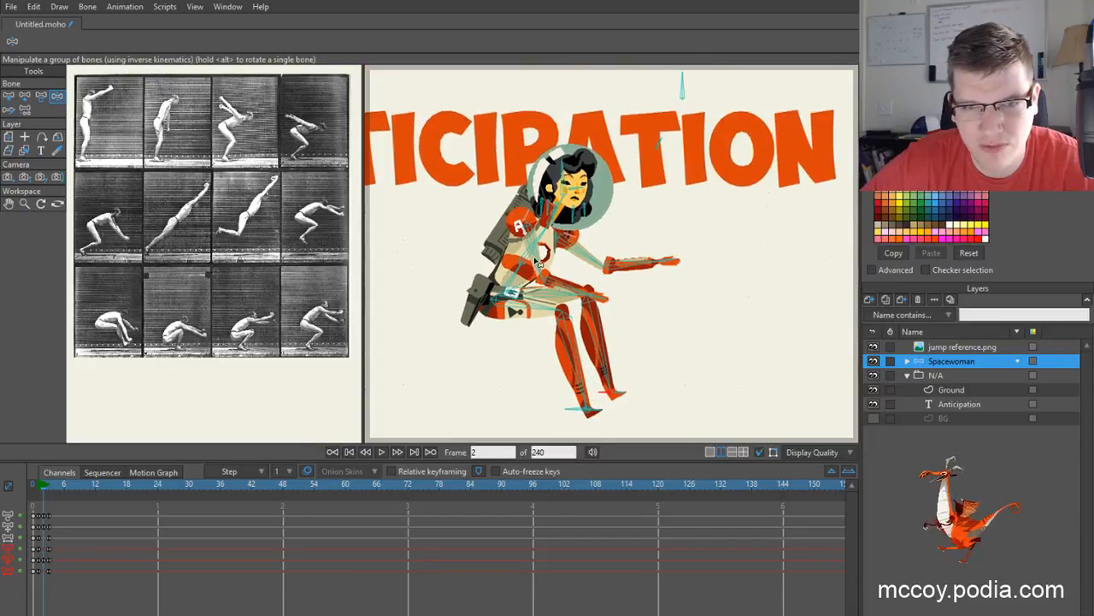
# - Lower both of the Spacewoman's arms on frame 2 so they hang down beside the torso and thighs
pyautogui.moveTo(501, 263); pyautogui.dragTo(542, 229)
pyautogui.scroll(2, 554, 282)
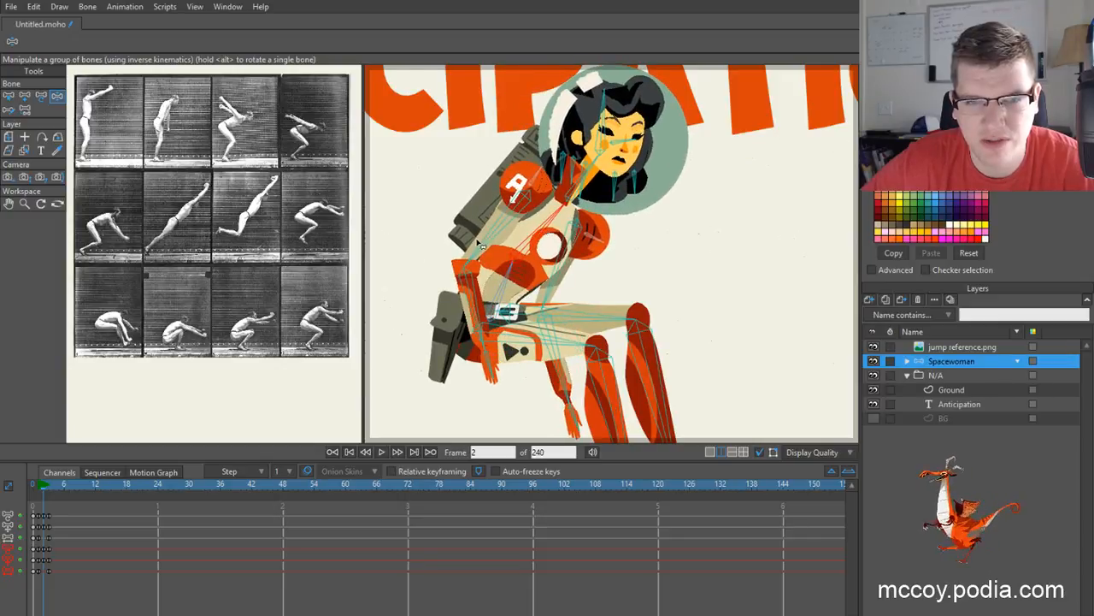
pyautogui.moveTo(480, 244); pyautogui.dragTo(501, 260)
pyautogui.moveTo(506, 319); pyautogui.dragTo(501, 324)
pyautogui.moveTo(555, 293)
pyautogui.mouseDown()
pyautogui.moveTo(587, 287)
pyautogui.moveTo(577, 289)
pyautogui.mouseUp()
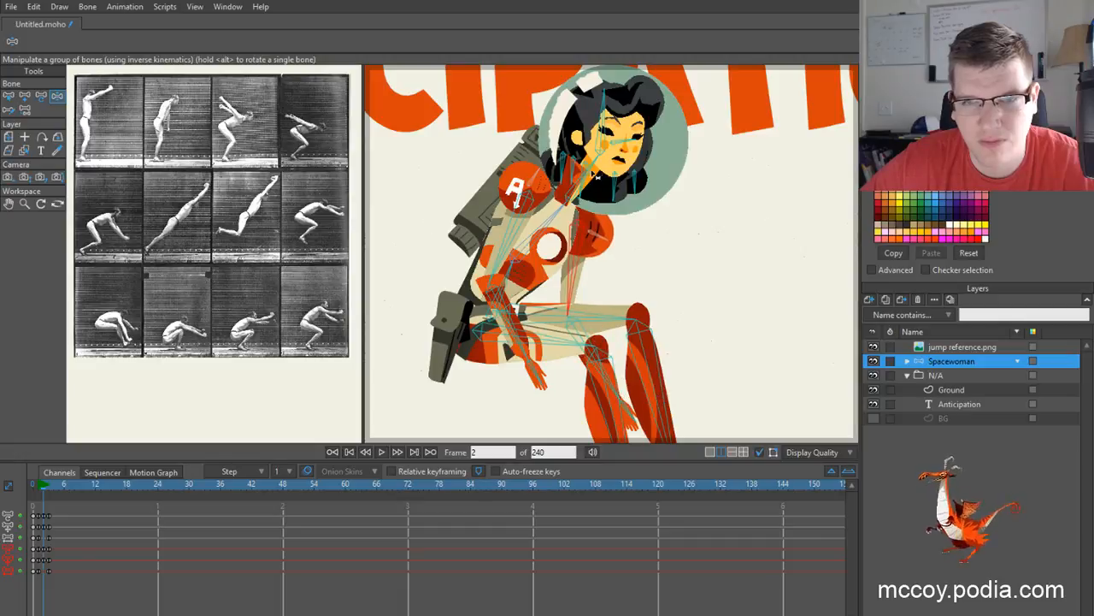
pyautogui.scroll(-6, 591, 167)
pyautogui.moveTo(598, 342); pyautogui.dragTo(594, 260)
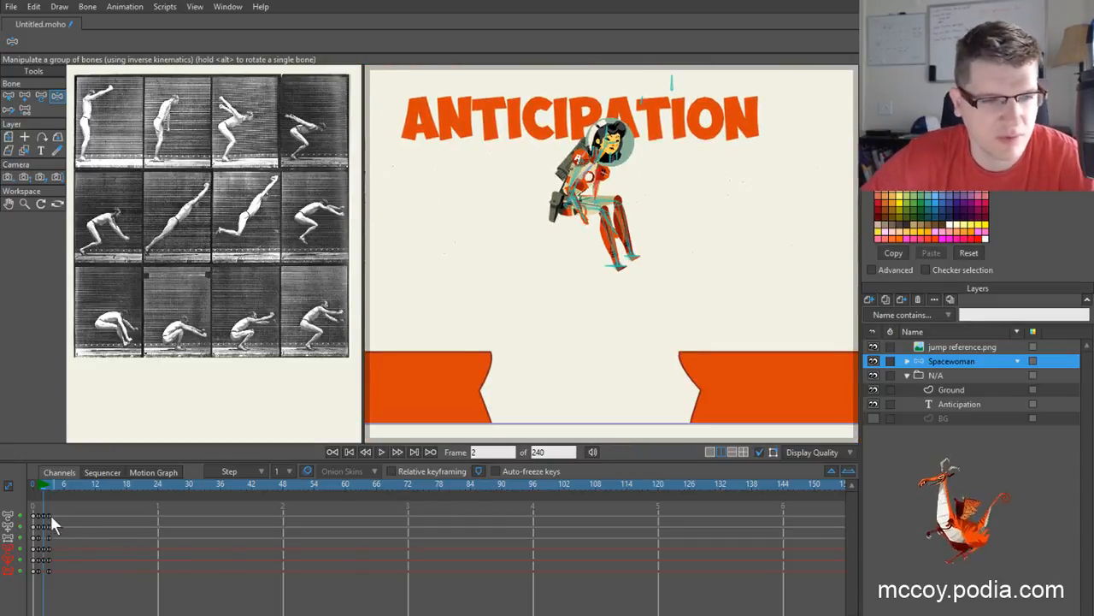
# - Flip back and forth through frames 1 to 3 to check the mid-air pose with its lowered arms
pyautogui.hotkey('ctrl', 'Left')
pyautogui.hotkey('ctrl', 'Right')
pyautogui.hotkey('ctrl', 'Left')
pyautogui.hotkey('ctrl', 'Right')
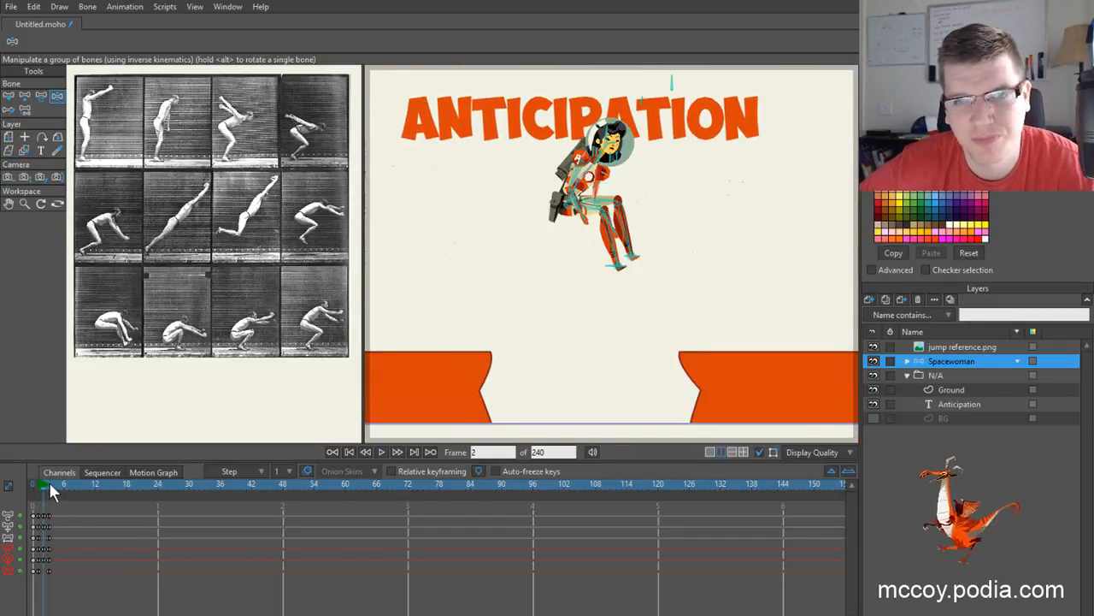
pyautogui.hotkey('ctrl', 'Right')
pyautogui.hotkey('ctrl', 'Left')
pyautogui.hotkey('ctrl', 'Left')
pyautogui.hotkey('ctrl', 'Right')
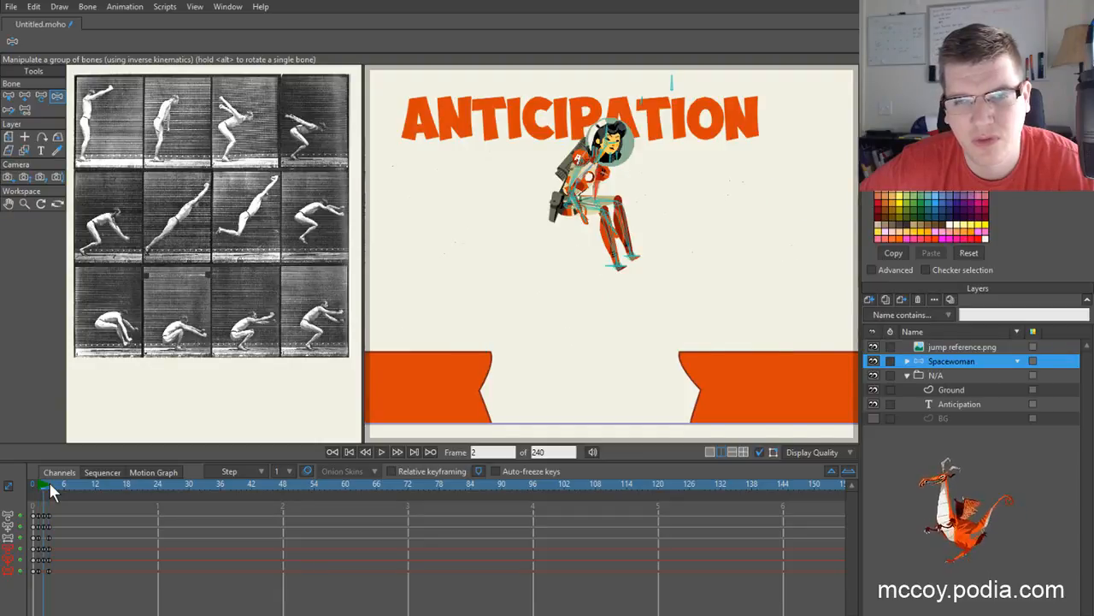
pyautogui.hotkey('ctrl', 'Left')
pyautogui.hotkey('ctrl', 'Right')
pyautogui.hotkey('ctrl', 'Left')
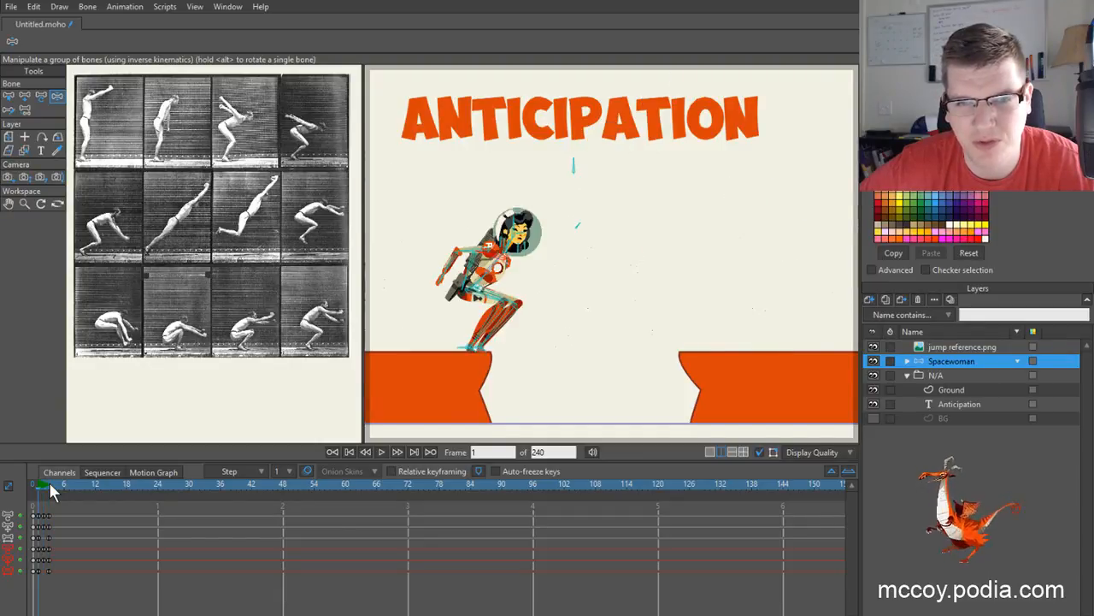
pyautogui.hotkey('ctrl', 'Right')
pyautogui.hotkey('ctrl', 'Right')
pyautogui.hotkey('ctrl', 'Left')
pyautogui.hotkey('ctrl', 'Left')
pyautogui.hotkey('ctrl', 'Right')
pyautogui.hotkey('ctrl', 'Left')
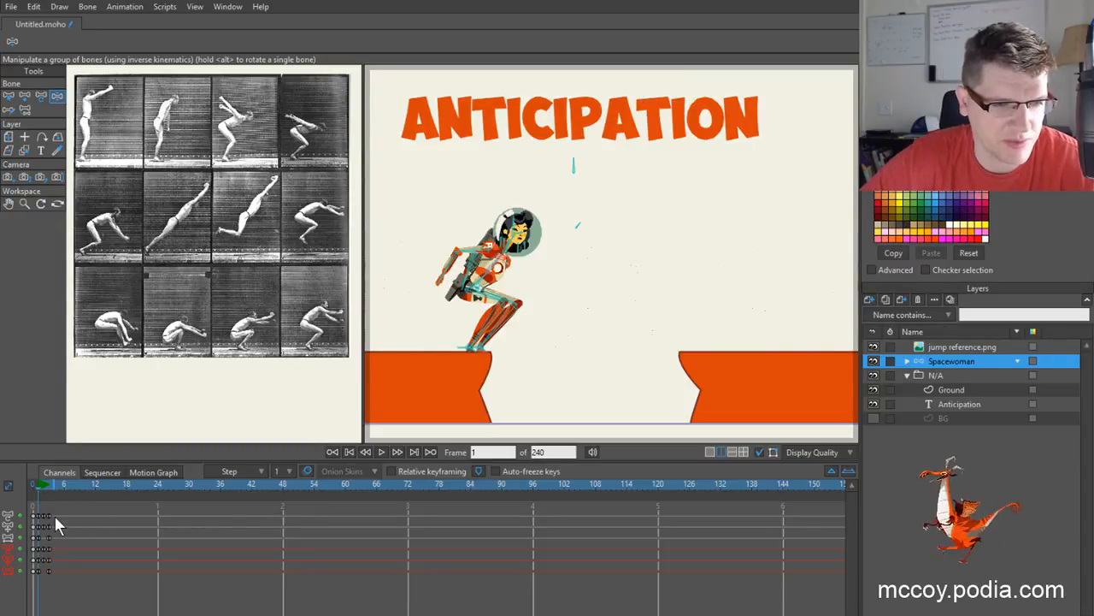
# - Shift the Spacewoman's mid-air and landing keyframes one frame later, freeing frame 2 for an in-between pose
pyautogui.press('z')
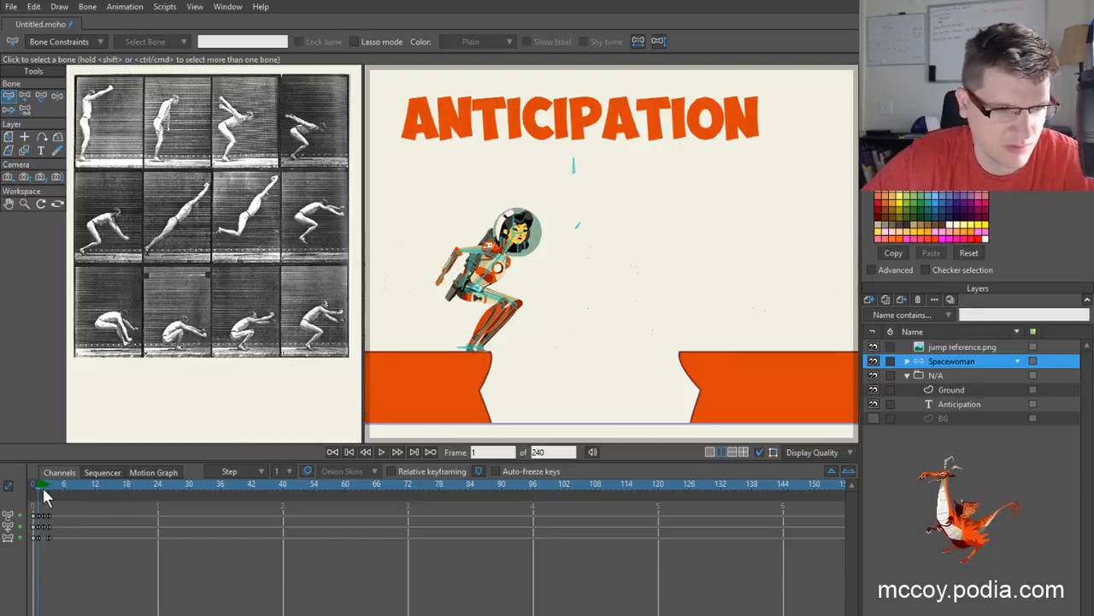
pyautogui.hotkey('ctrl', 'Right')
pyautogui.hotkey('ctrl', 'Right')
pyautogui.hotkey('ctrl', 'Left')
pyautogui.hotkey('ctrl', 'Left')
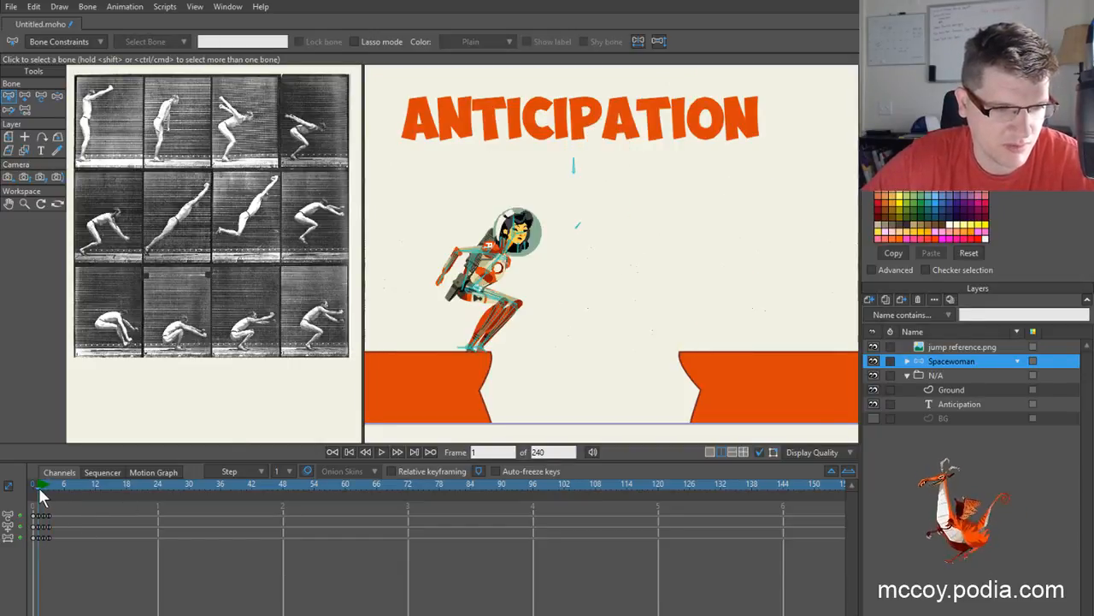
pyautogui.hotkey('ctrl', 'Right')
pyautogui.hotkey('ctrl', 'Left')
pyautogui.hotkey('ctrl', 'Right')
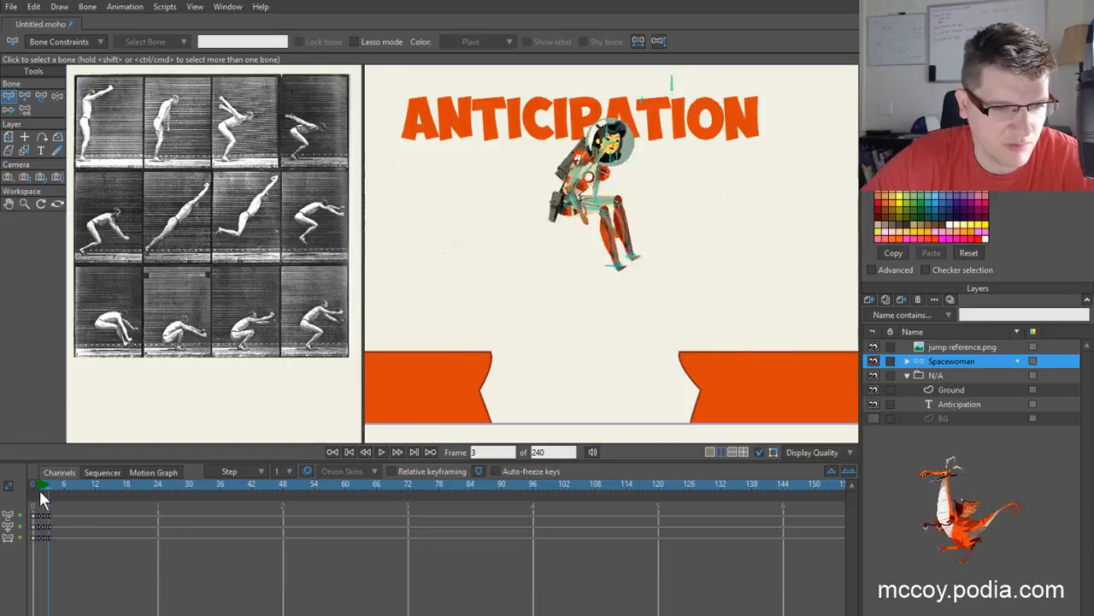
pyautogui.hotkey('ctrl', 'Left')
pyautogui.hotkey('ctrl', 'Right')
pyautogui.hotkey('ctrl', 'Left')
pyautogui.moveTo(51, 507); pyautogui.dragTo(41, 537)
pyautogui.moveTo(38, 486)
pyautogui.mouseDown()
pyautogui.moveTo(49, 489)
pyautogui.moveTo(38, 488)
pyautogui.mouseUp()
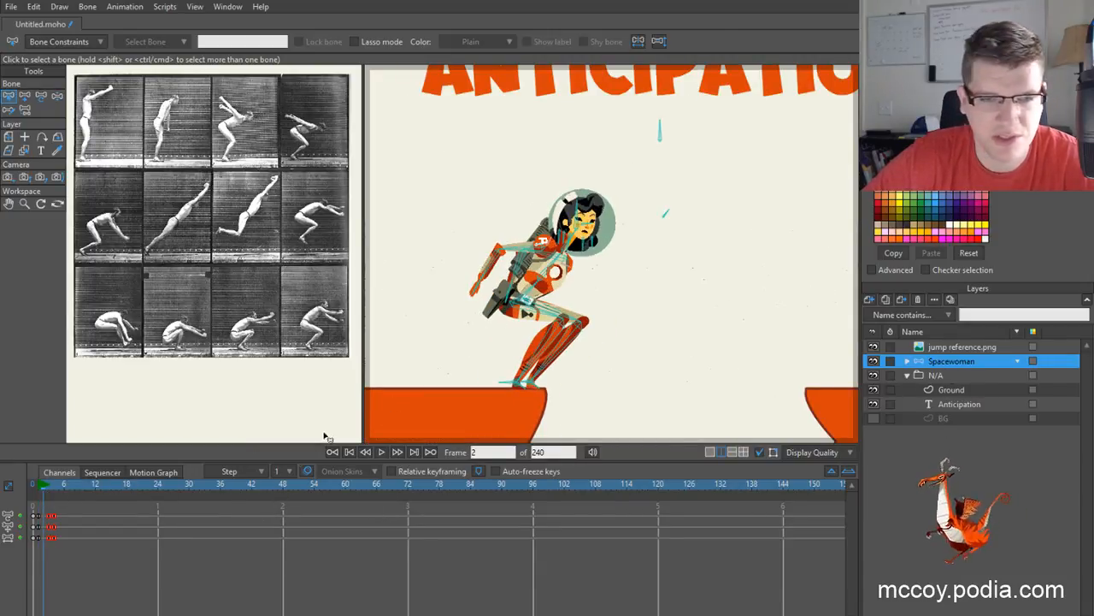
# - Turn on onion skins and set their markers at frames 1 and 3 around frame 2
pyautogui.click(318, 471)
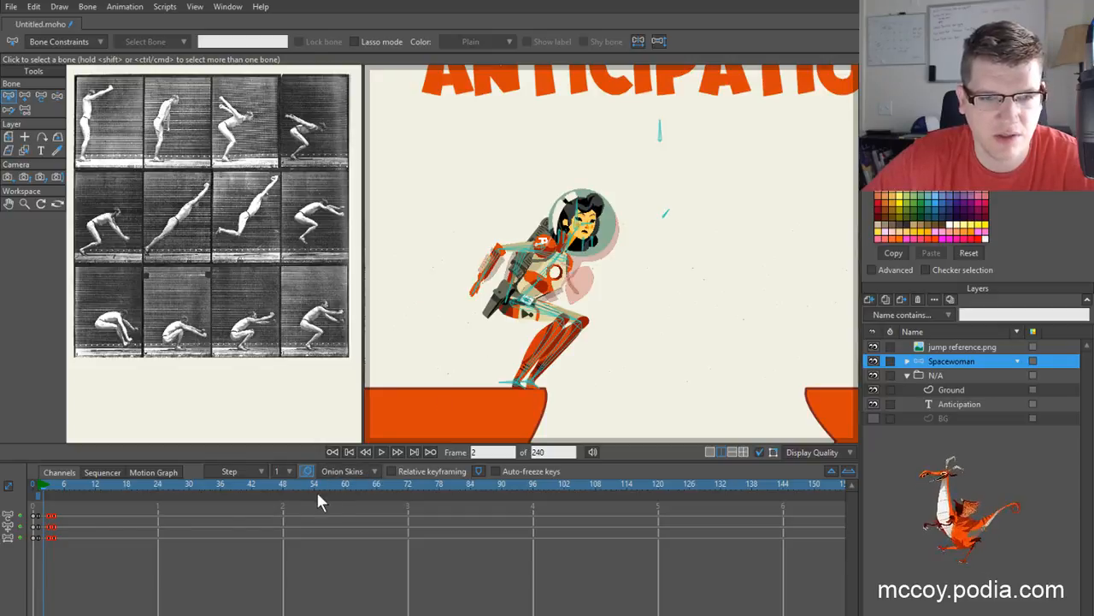
pyautogui.click(38, 497)
pyautogui.click(44, 496)
pyautogui.moveTo(48, 497); pyautogui.dragTo(50, 499)
pyautogui.scroll(-2, 600, 299)
pyautogui.scroll(1, 599, 307)
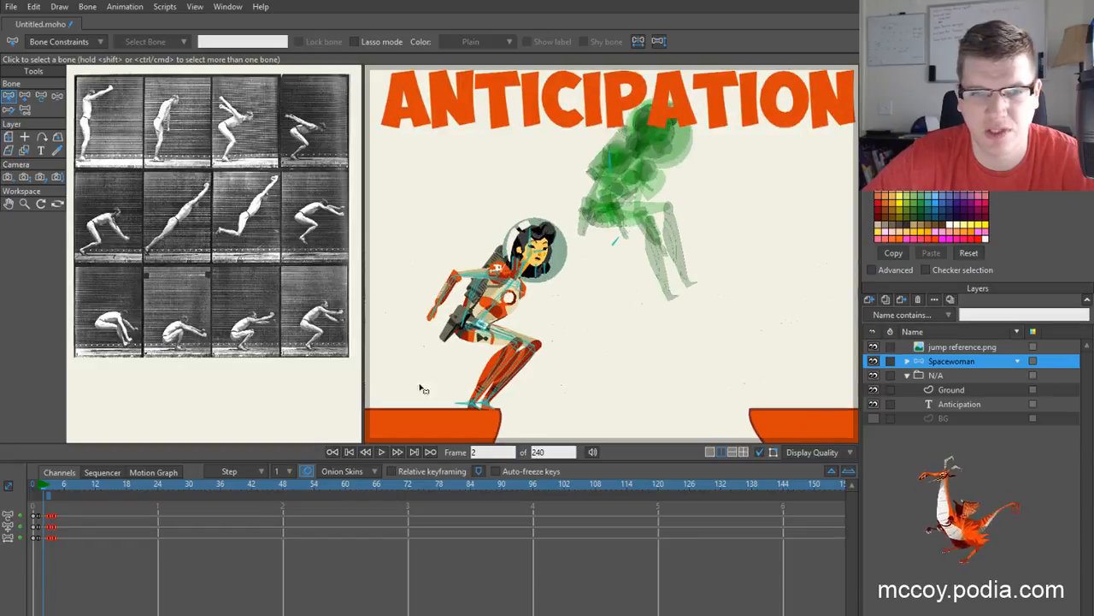
pyautogui.scroll(1, 506, 310)
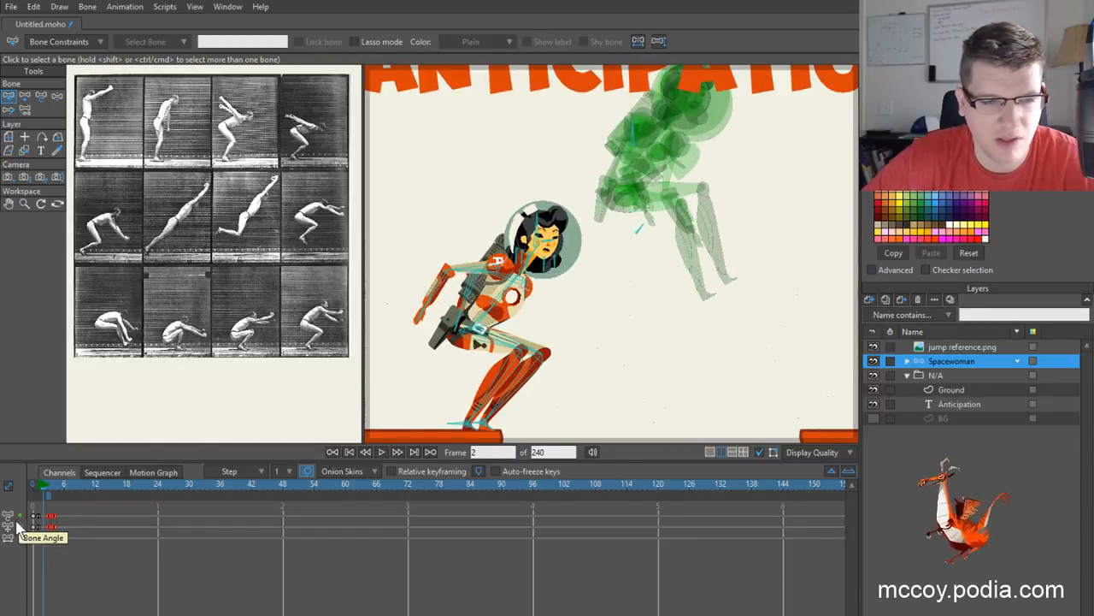
pyautogui.click(39, 495)
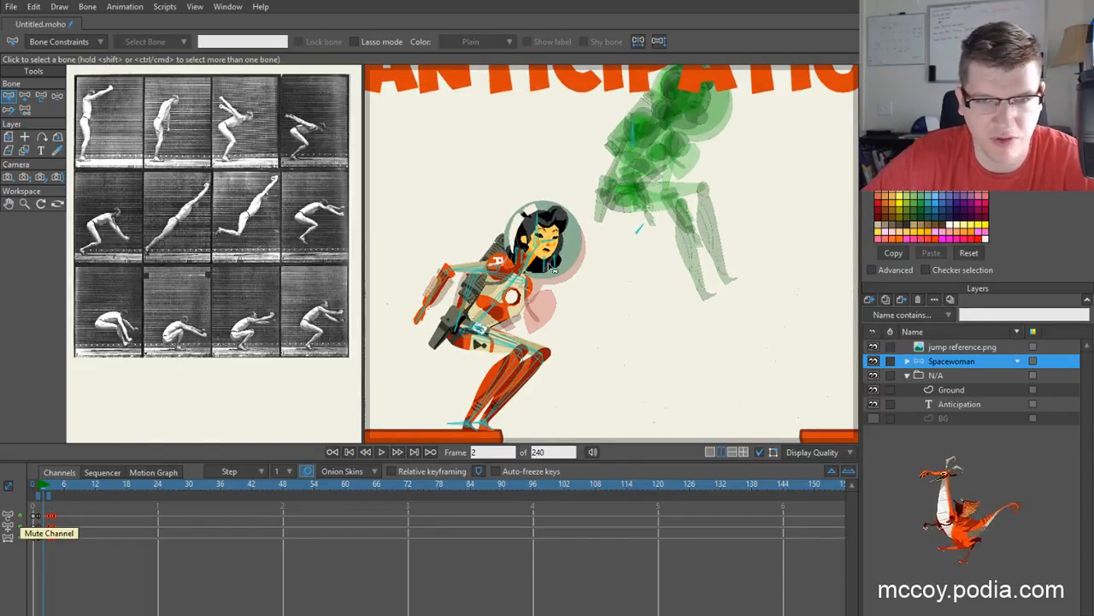
pyautogui.scroll(-2, 554, 268)
# - Select all of the Spacewoman's bones and move the figure up and forward off the ledge on frame 2
pyautogui.press('z')
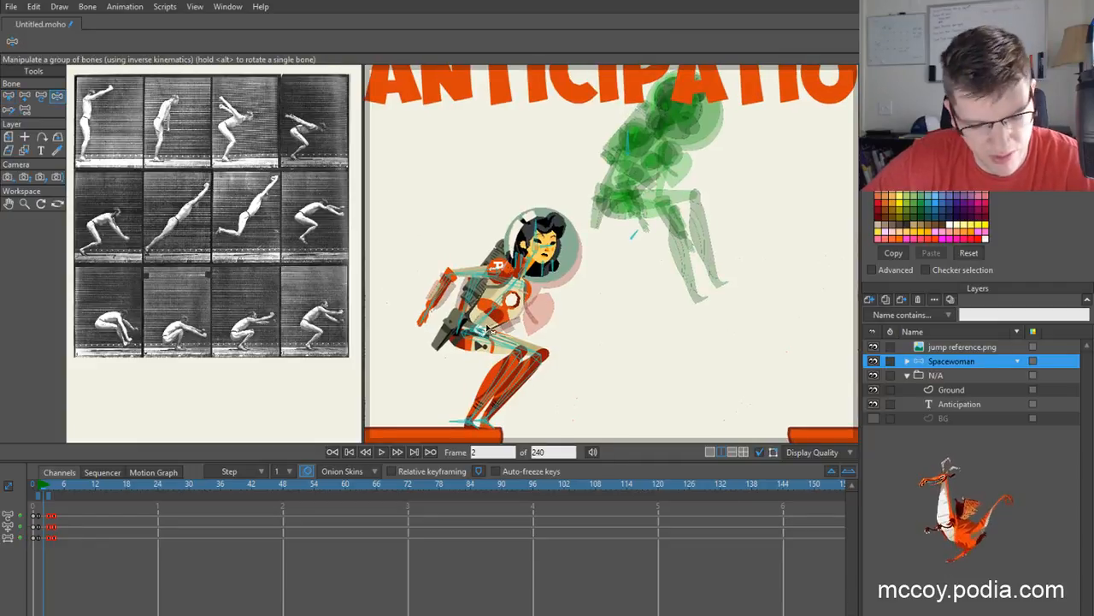
pyautogui.hotkey('ctrl', 'a')
pyautogui.press('t')
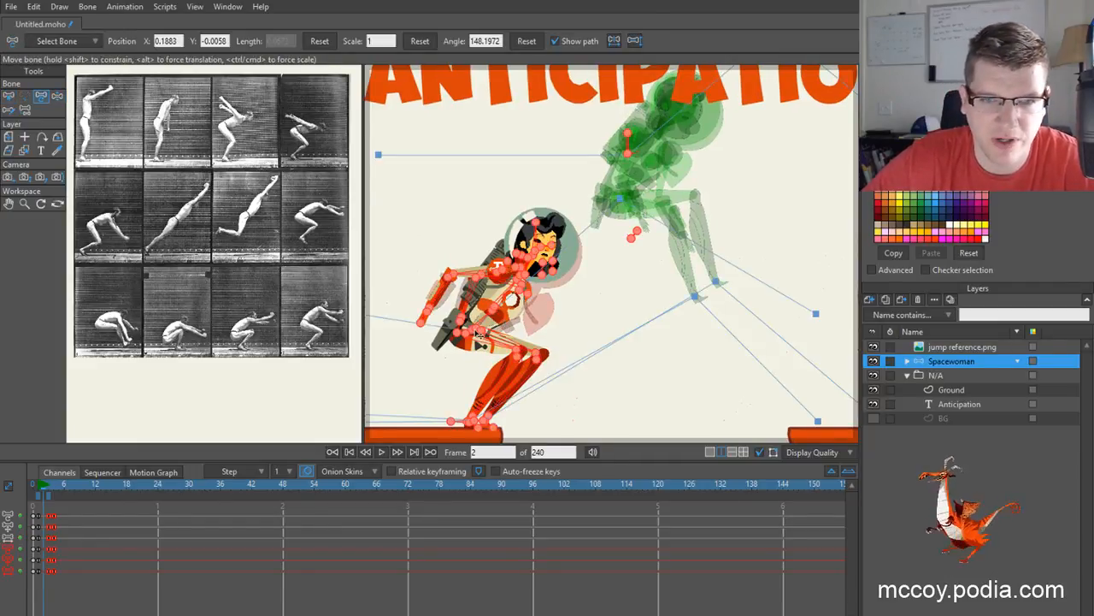
pyautogui.moveTo(480, 334); pyautogui.dragTo(549, 255)
pyautogui.scroll(4, 625, 283)
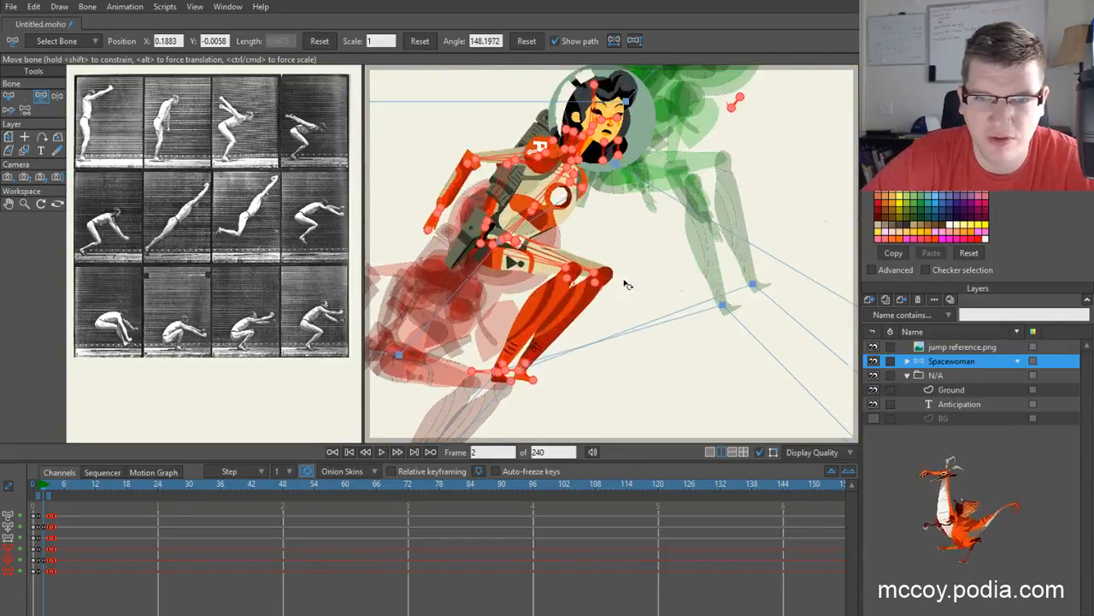
# - Nudge the whole Spacewoman figure farther up and slightly back on frame 2
pyautogui.scroll(-5, 617, 295)
pyautogui.scroll(2, 600, 254)
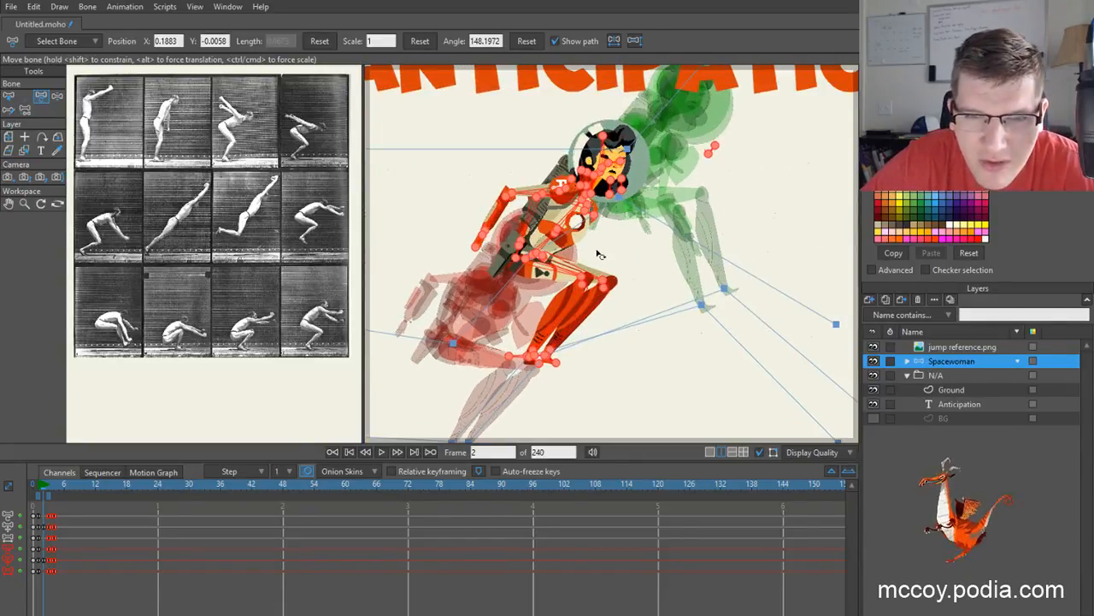
pyautogui.moveTo(539, 259); pyautogui.dragTo(531, 243)
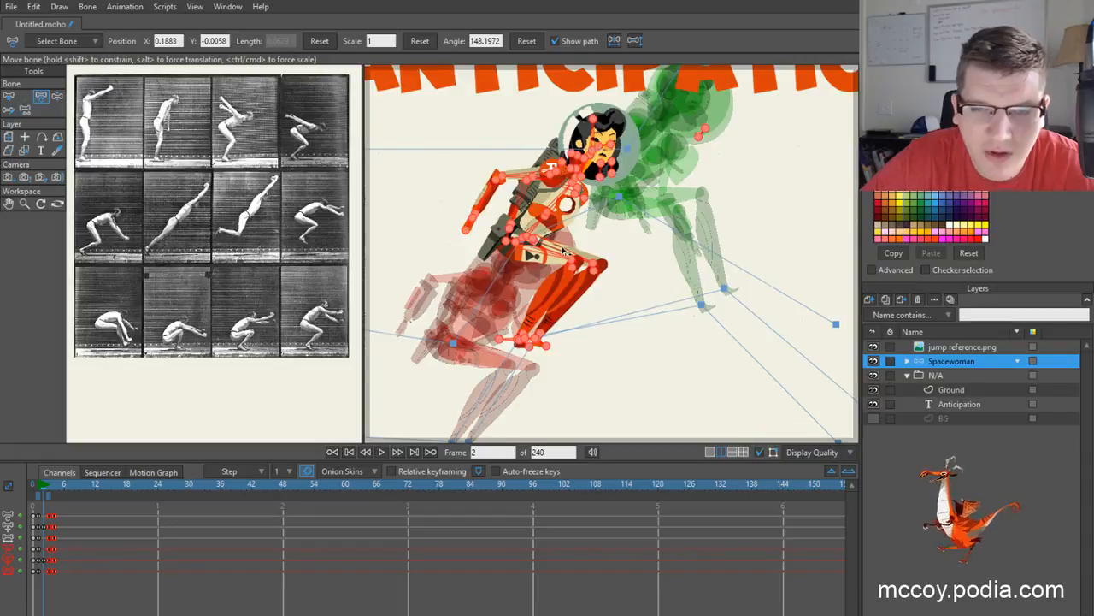
pyautogui.scroll(-5, 599, 278)
pyautogui.scroll(2, 597, 290)
pyautogui.scroll(3, 599, 291)
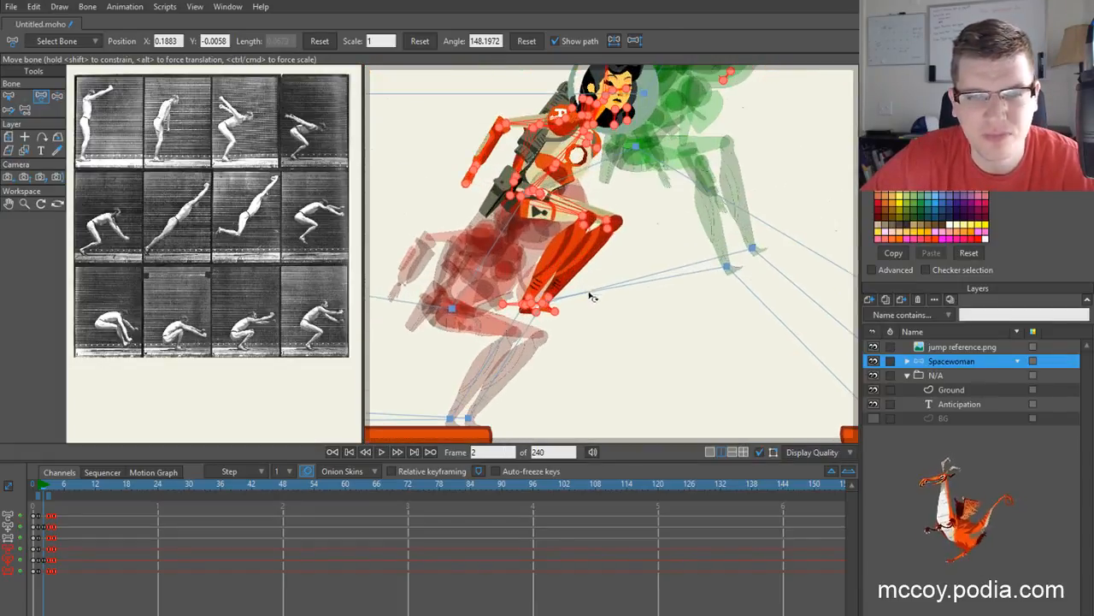
pyautogui.scroll(-3, 524, 308)
# - Stretch one leg down toward the ledge with Manipulate Bones and shift the hips forward on frame 2
pyautogui.press('z')
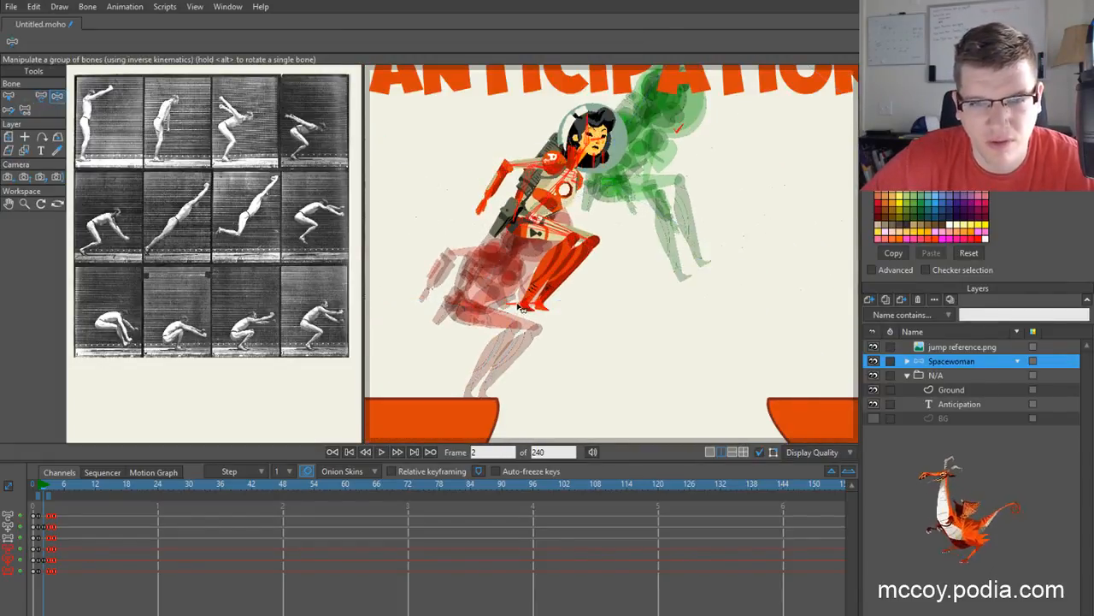
pyautogui.click(528, 310)
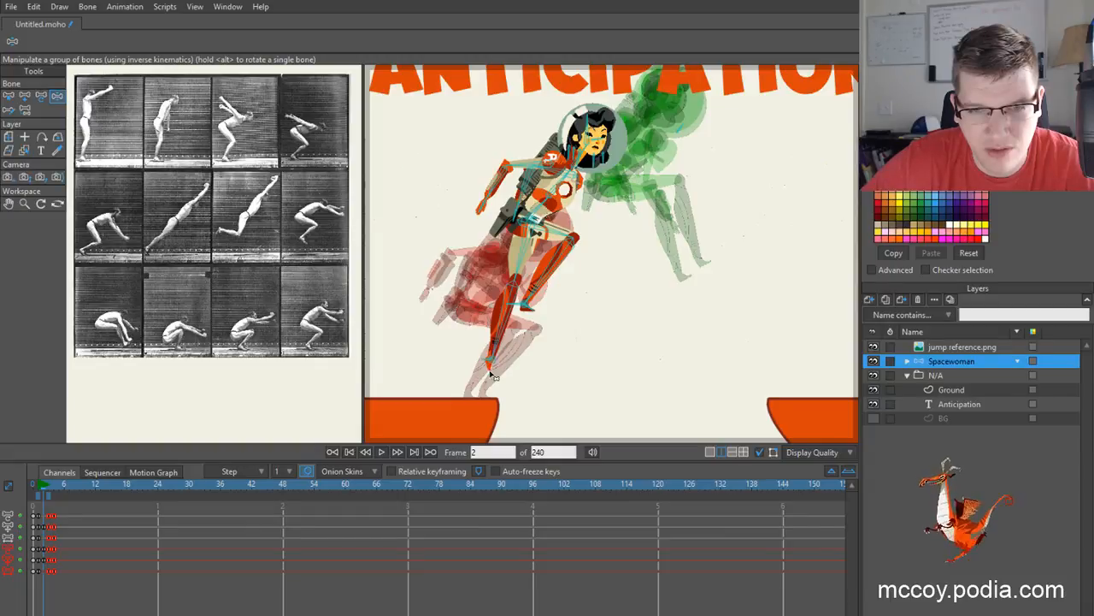
pyautogui.scroll(2, 518, 224)
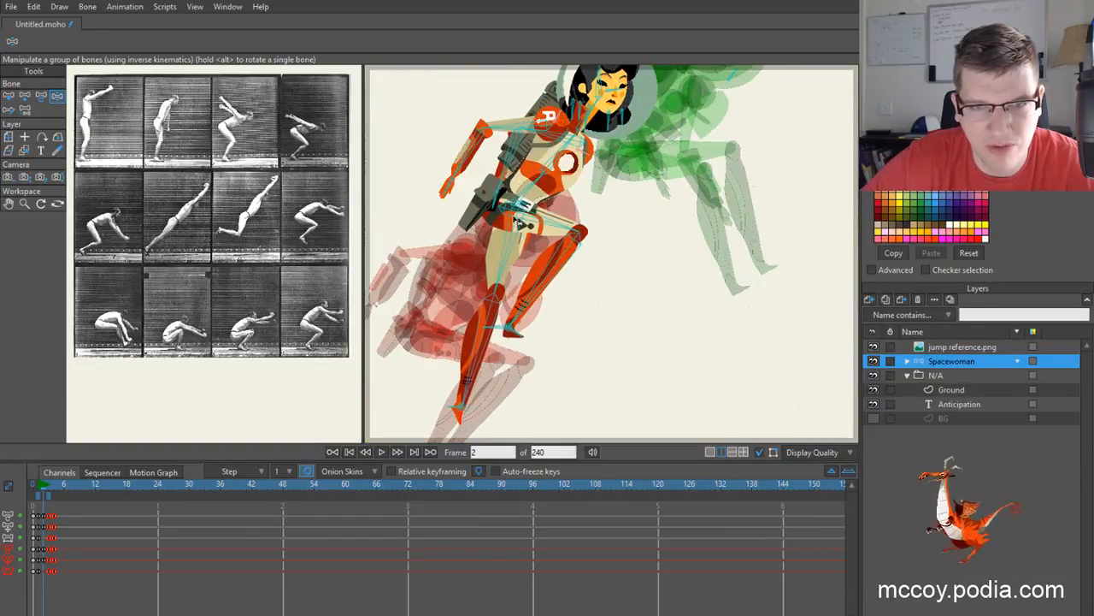
pyautogui.moveTo(517, 206); pyautogui.dragTo(545, 205)
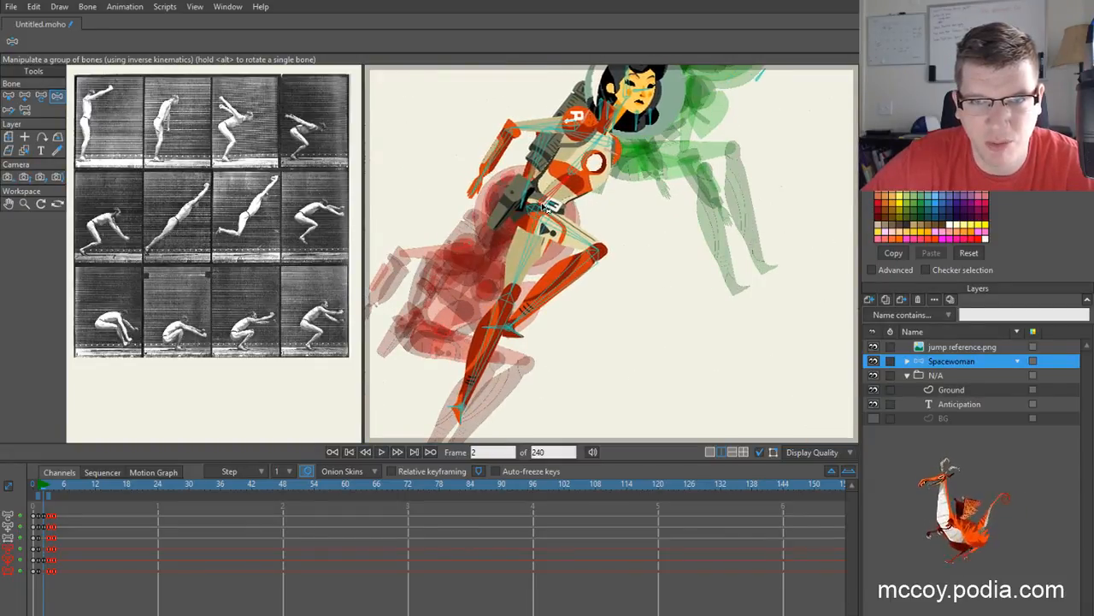
pyautogui.scroll(-2, 594, 211)
pyautogui.scroll(-3, 590, 239)
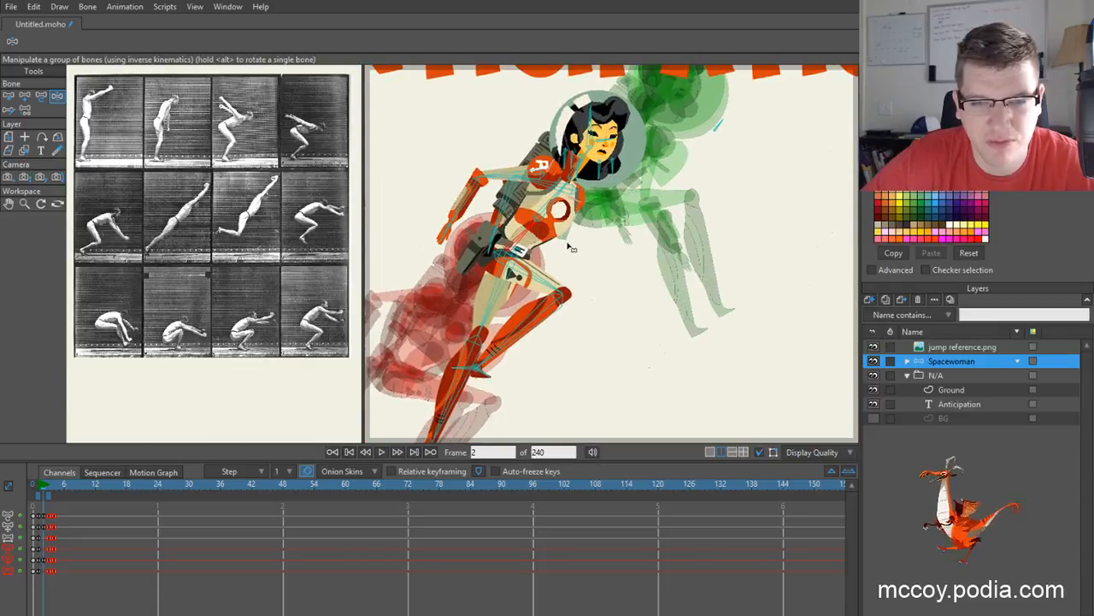
pyautogui.scroll(3, 564, 274)
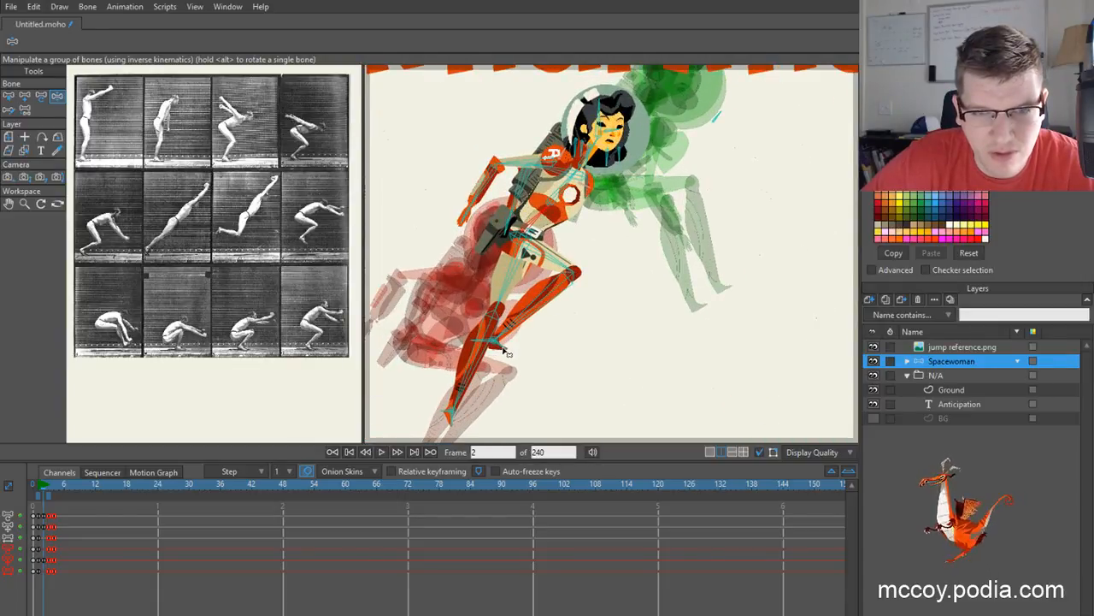
# - Adjust the bent leg's lower leg and foot so the toes point downward on frame 2
pyautogui.moveTo(490, 342)
pyautogui.mouseDown()
pyautogui.moveTo(500, 332)
pyautogui.moveTo(494, 349)
pyautogui.mouseUp()
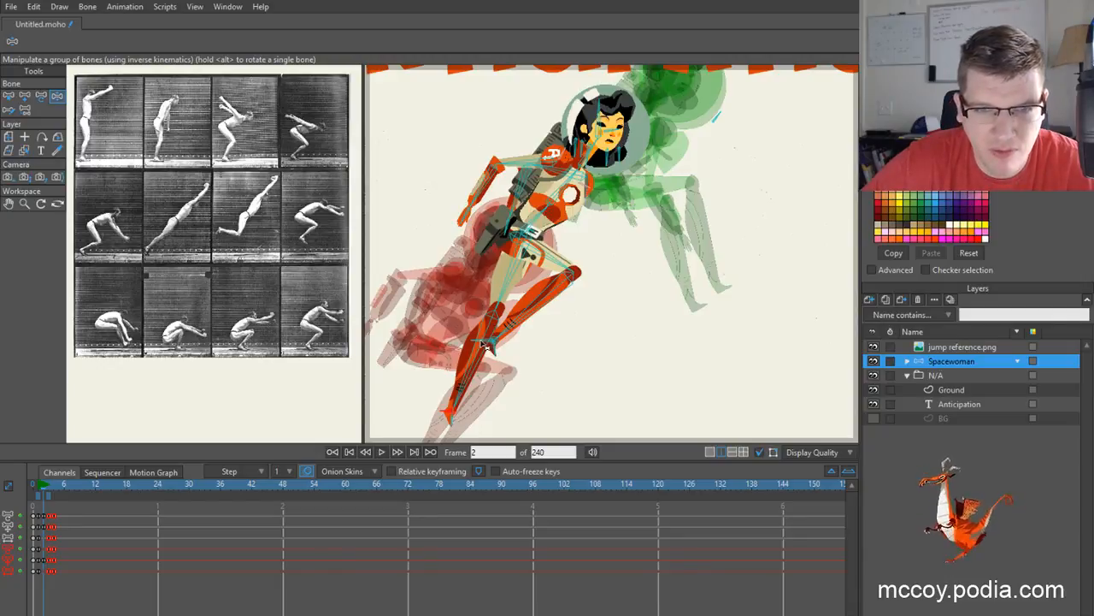
pyautogui.scroll(5, 483, 344)
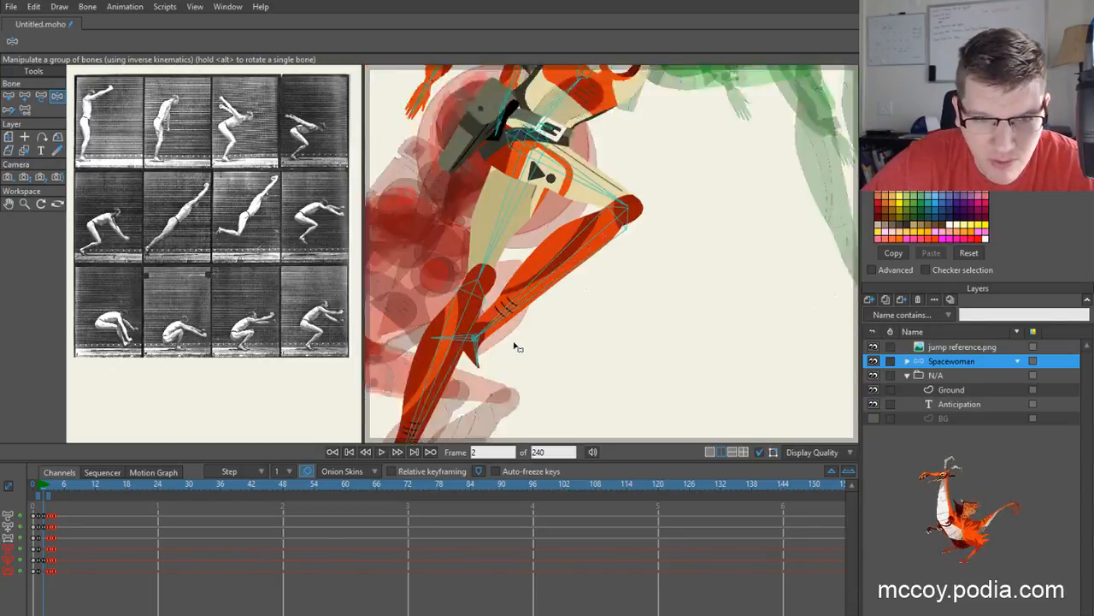
pyautogui.moveTo(489, 296); pyautogui.dragTo(559, 301)
pyautogui.scroll(-8, 538, 326)
pyautogui.scroll(-3, 538, 326)
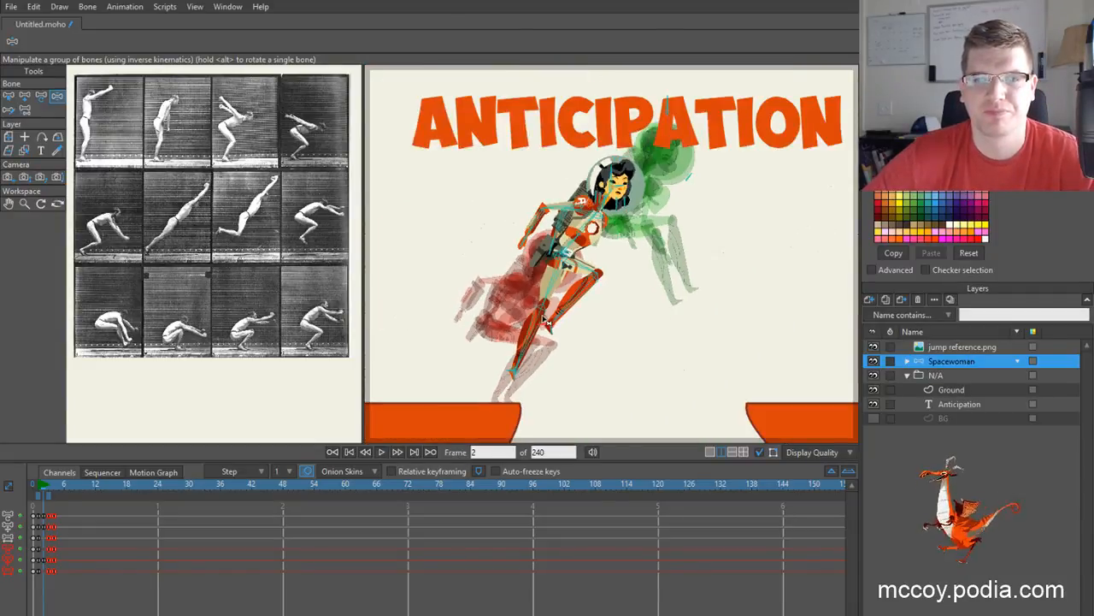
pyautogui.scroll(3, 544, 328)
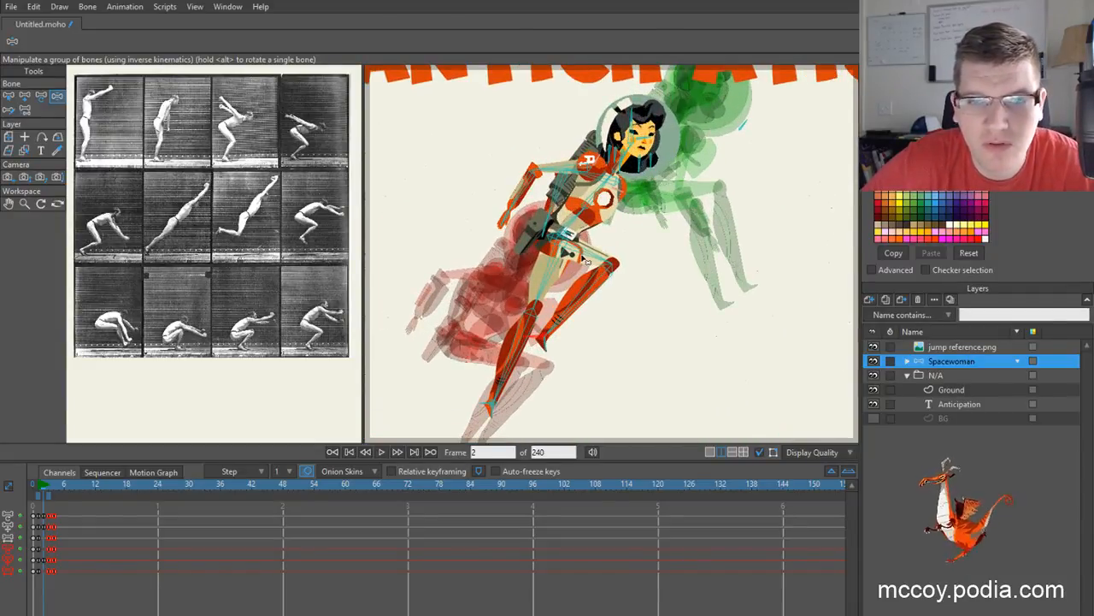
# - Lean the torso farther forward and adjust the trailing arm in the take-off pose on frame 2
pyautogui.scroll(-3, 585, 262)
pyautogui.scroll(3, 607, 201)
pyautogui.moveTo(562, 198); pyautogui.dragTo(555, 225)
pyautogui.moveTo(502, 198); pyautogui.dragTo(498, 205)
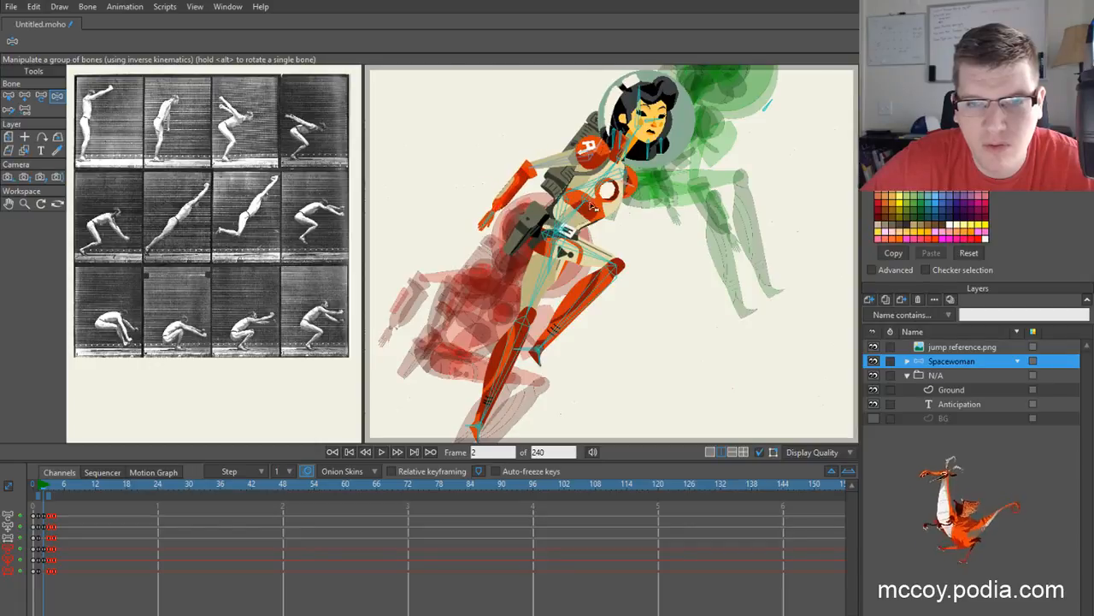
pyautogui.scroll(-3, 611, 276)
# - Flip back and forth through frames 1 to 3 to check the take-off pose between crouch and mid-air
pyautogui.hotkey('ctrl', 'Left')
pyautogui.press('Right')
pyautogui.press('Right')
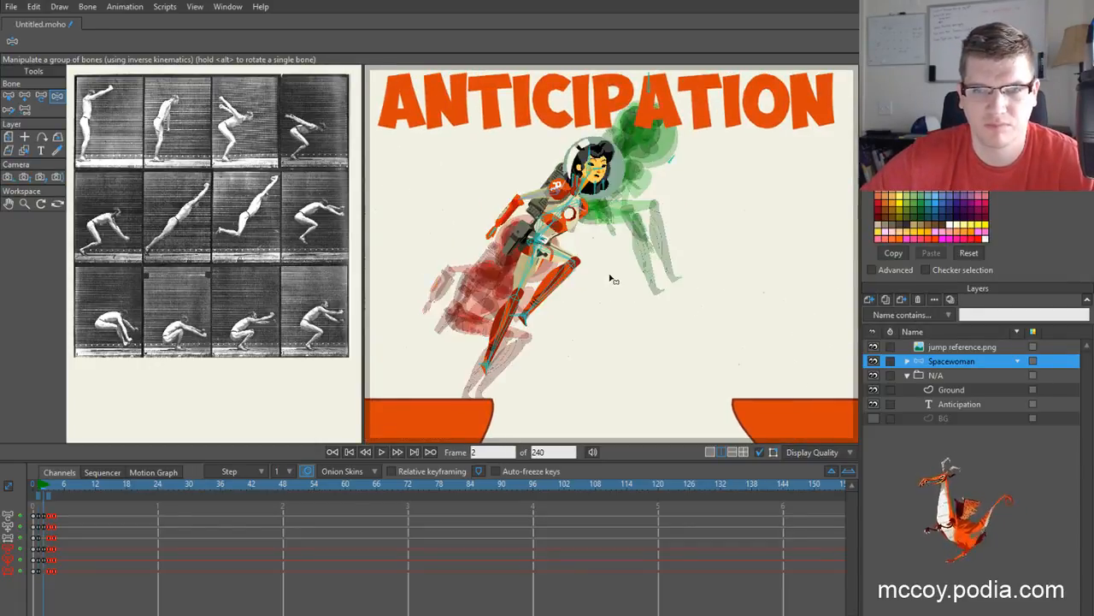
pyautogui.press('Left')
pyautogui.press('Left')
pyautogui.press('Right')
pyautogui.press('Right')
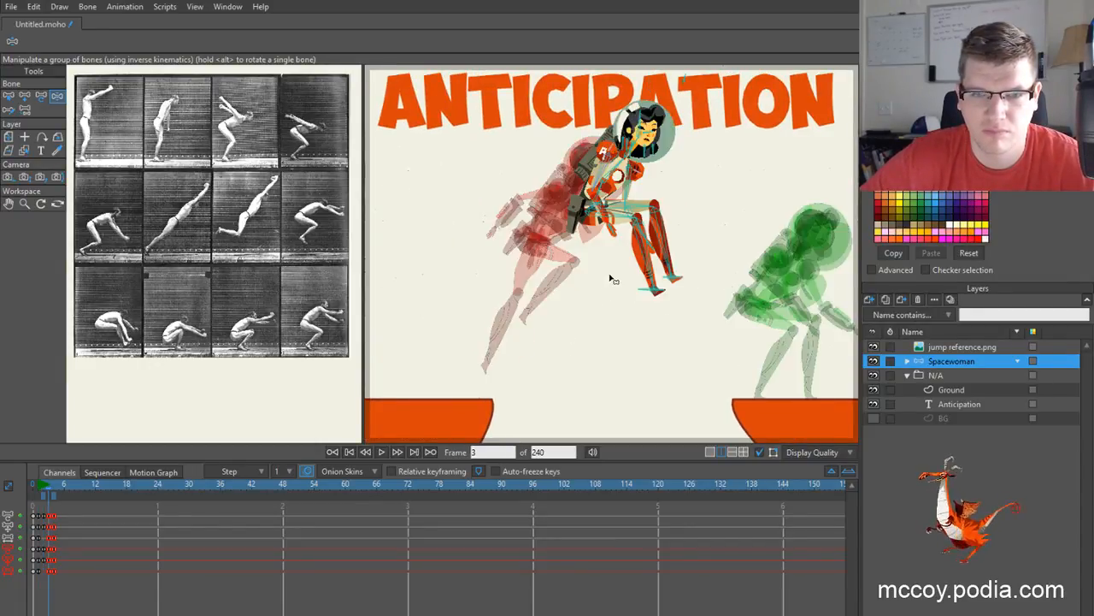
pyautogui.press('Left')
pyautogui.press('Left')
pyautogui.press('Right')
pyautogui.press('Left')
pyautogui.press('Right')
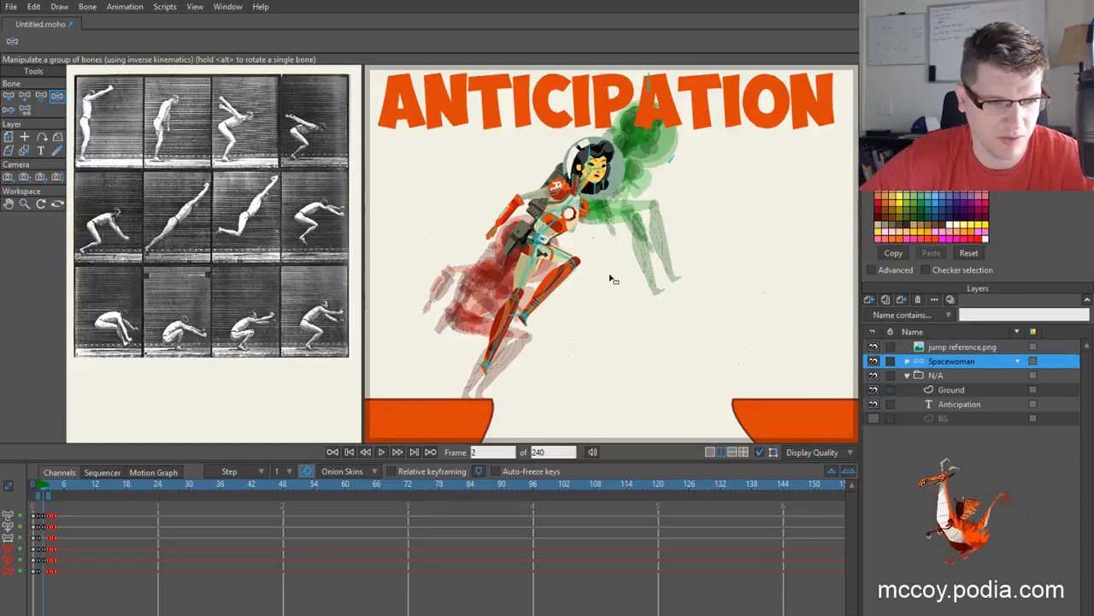
# - Turn off relative frames for the onion skins and go to frame 3
pyautogui.click(373, 471)
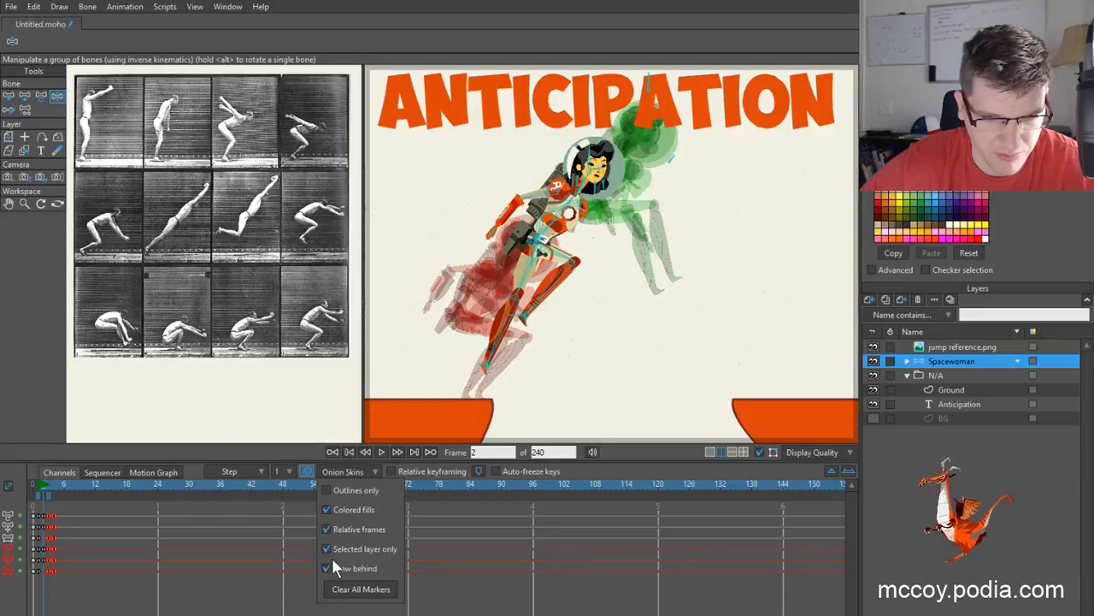
pyautogui.click(272, 450)
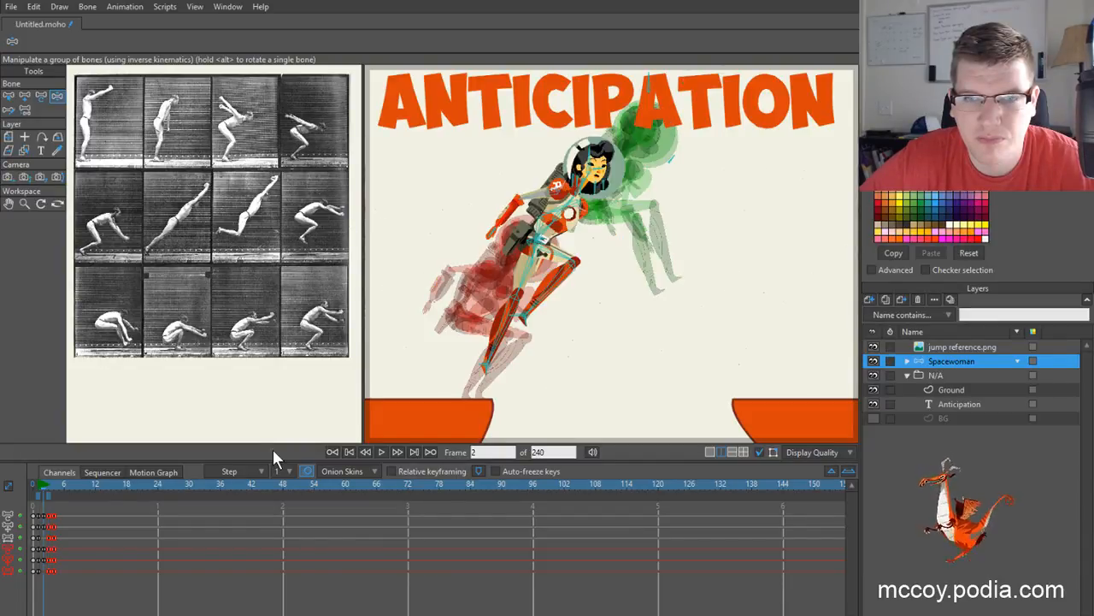
pyautogui.press('space')
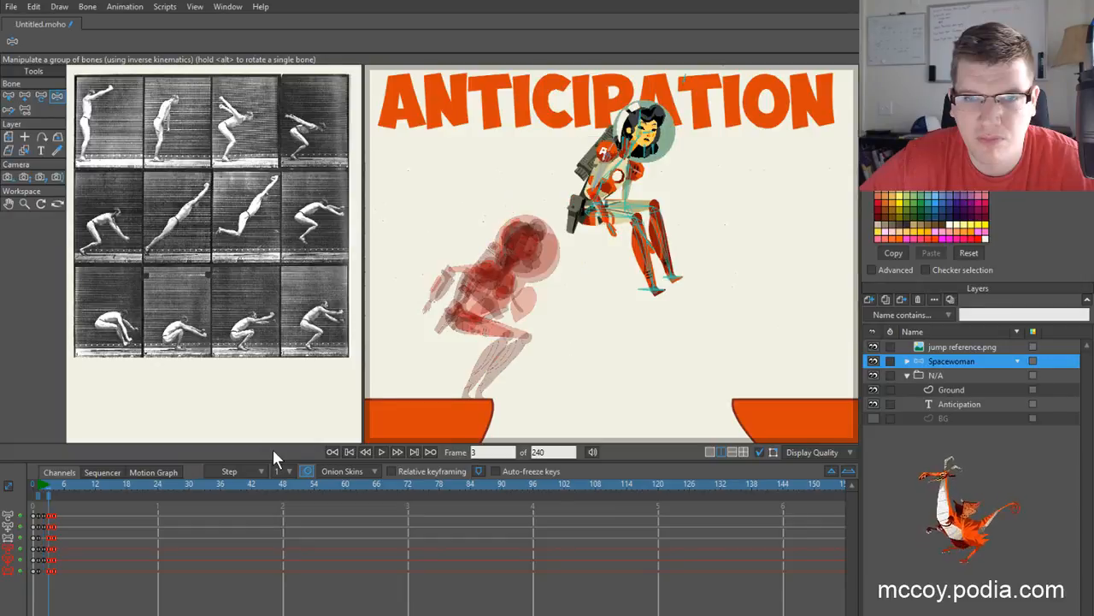
# - Swing one leg back behind the Spacewoman on frame 3, stretching it toward the starting ledge
pyautogui.scroll(2, 749, 263)
pyautogui.moveTo(749, 263); pyautogui.dragTo(755, 305)
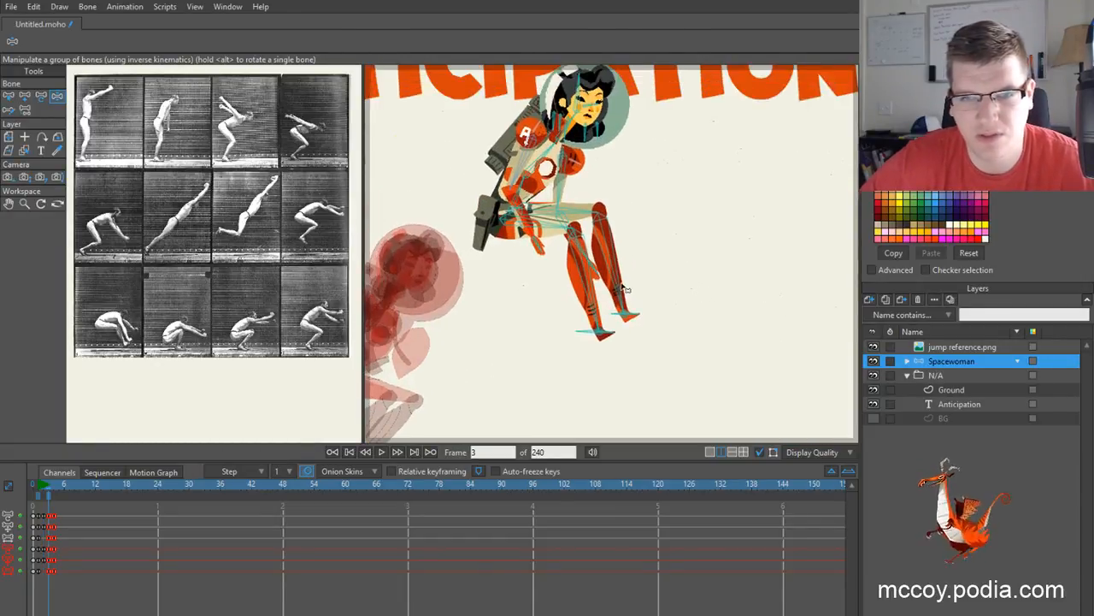
pyautogui.moveTo(617, 282); pyautogui.dragTo(429, 341)
pyautogui.scroll(1, 510, 307)
pyautogui.scroll(-1, 510, 307)
pyautogui.scroll(-1, 503, 253)
pyautogui.moveTo(494, 266); pyautogui.dragTo(497, 290)
pyautogui.scroll(1, 496, 290)
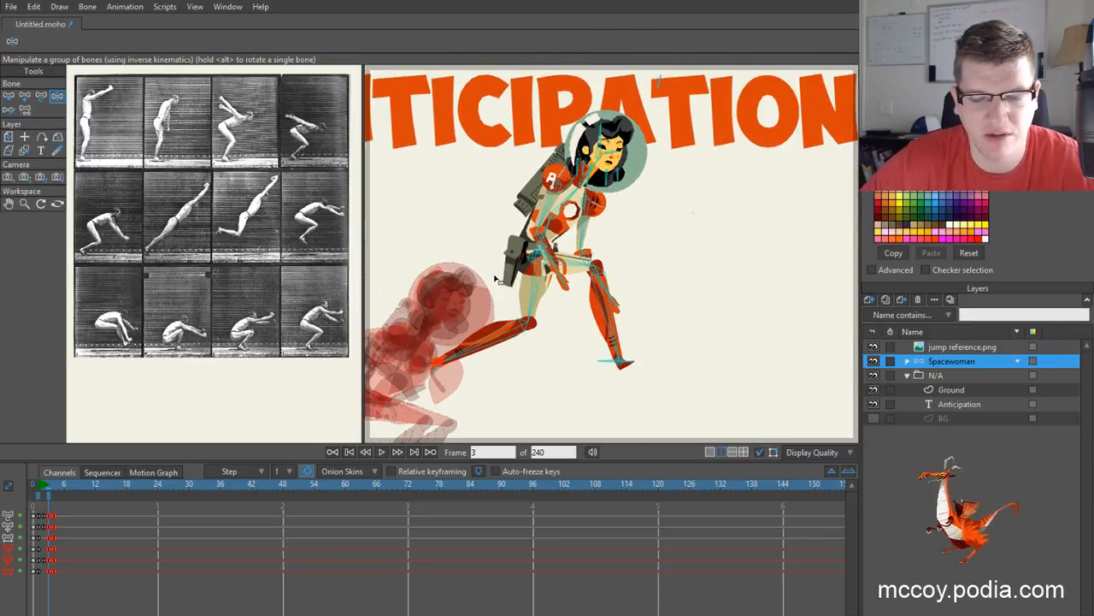
pyautogui.scroll(-1, 494, 277)
pyautogui.moveTo(468, 343); pyautogui.dragTo(496, 261)
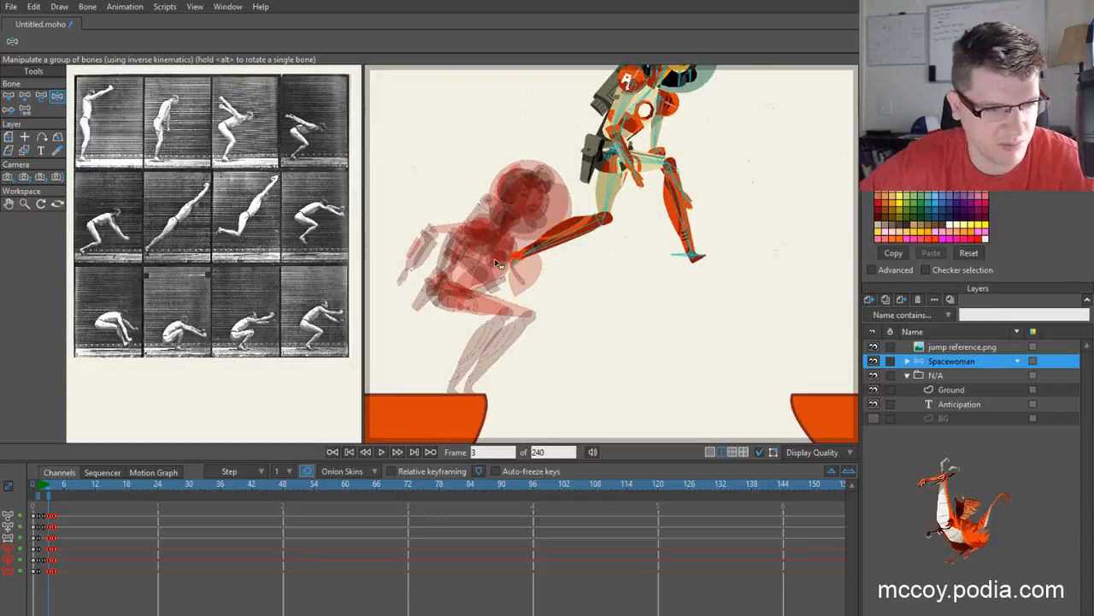
# - Flip repeatedly through frames 1 to 4 to check how the trailing leg carries from take-off into mid-air
pyautogui.hotkey('ctrl', 'Left')
pyautogui.hotkey('ctrl', 'Left')
pyautogui.hotkey('ctrl', 'Right')
pyautogui.hotkey('ctrl', 'Right')
pyautogui.hotkey('ctrl', 'Left')
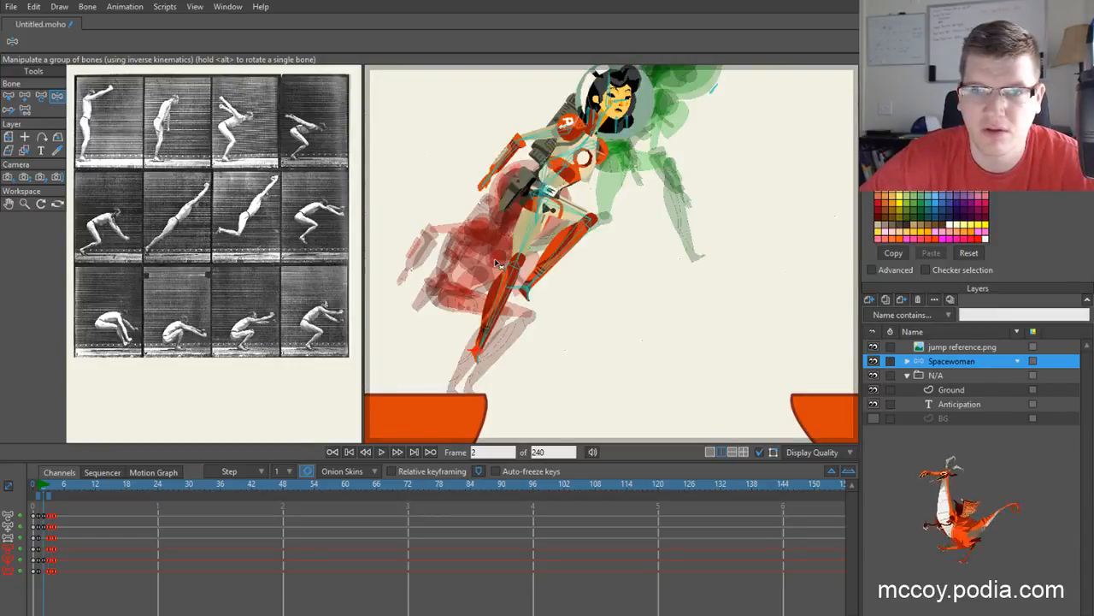
pyautogui.hotkey('ctrl', 'Left')
pyautogui.hotkey('ctrl', 'Right')
pyautogui.hotkey('ctrl', 'Right')
pyautogui.hotkey('ctrl', 'Right')
pyautogui.hotkey('ctrl', 'Left')
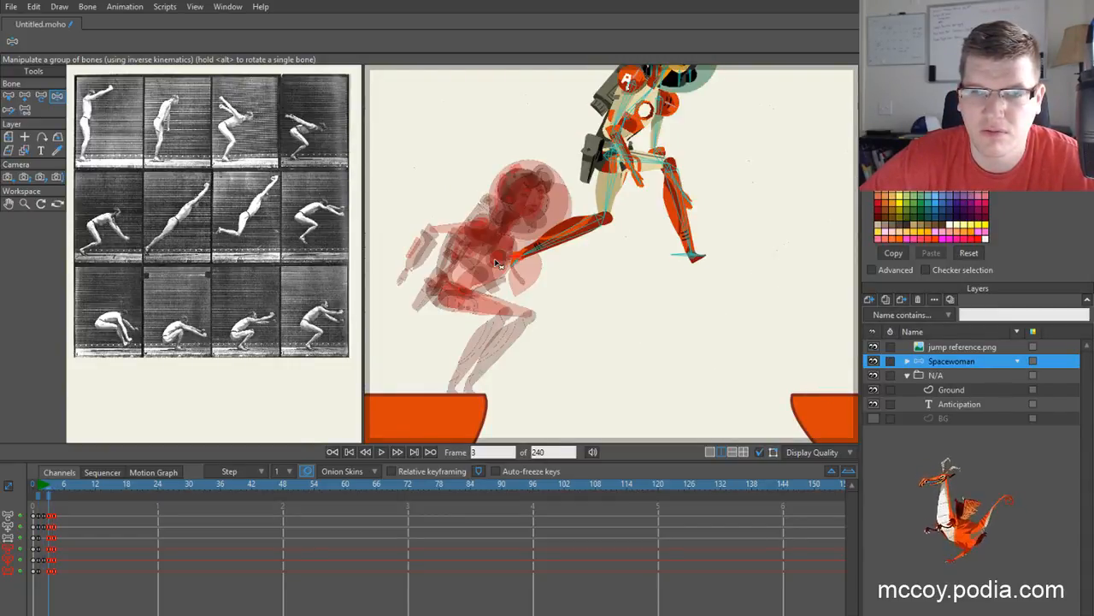
pyautogui.hotkey('ctrl', 'Left')
pyautogui.hotkey('ctrl', 'Left')
pyautogui.hotkey('ctrl', 'Right')
pyautogui.hotkey('ctrl', 'Right')
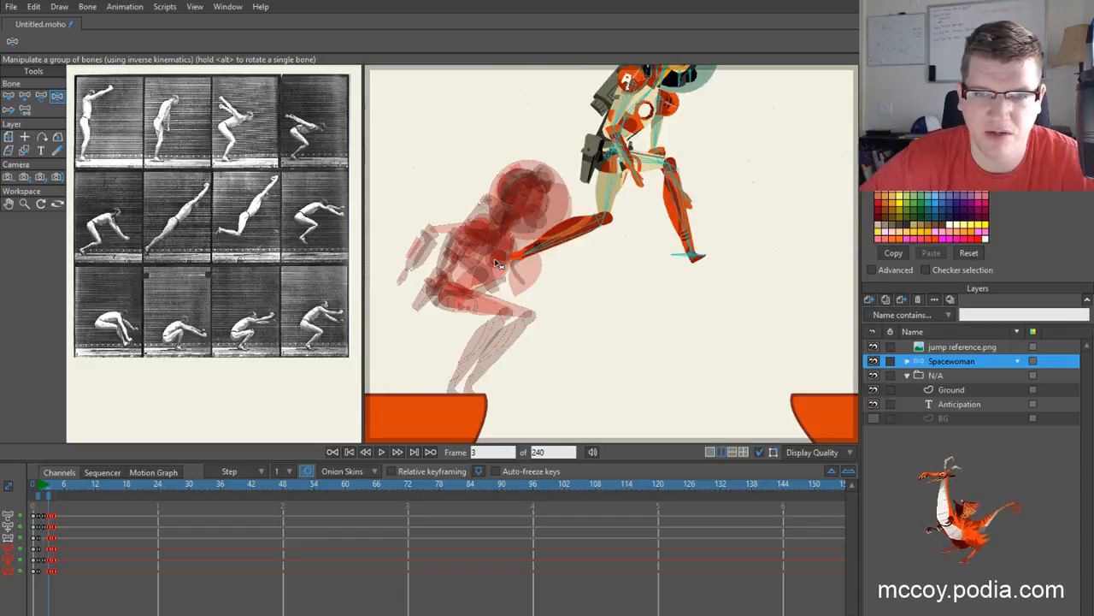
pyautogui.hotkey('ctrl', 'Left')
pyautogui.hotkey('ctrl', 'Left')
pyautogui.hotkey('ctrl', 'Right')
pyautogui.hotkey('ctrl', 'Right')
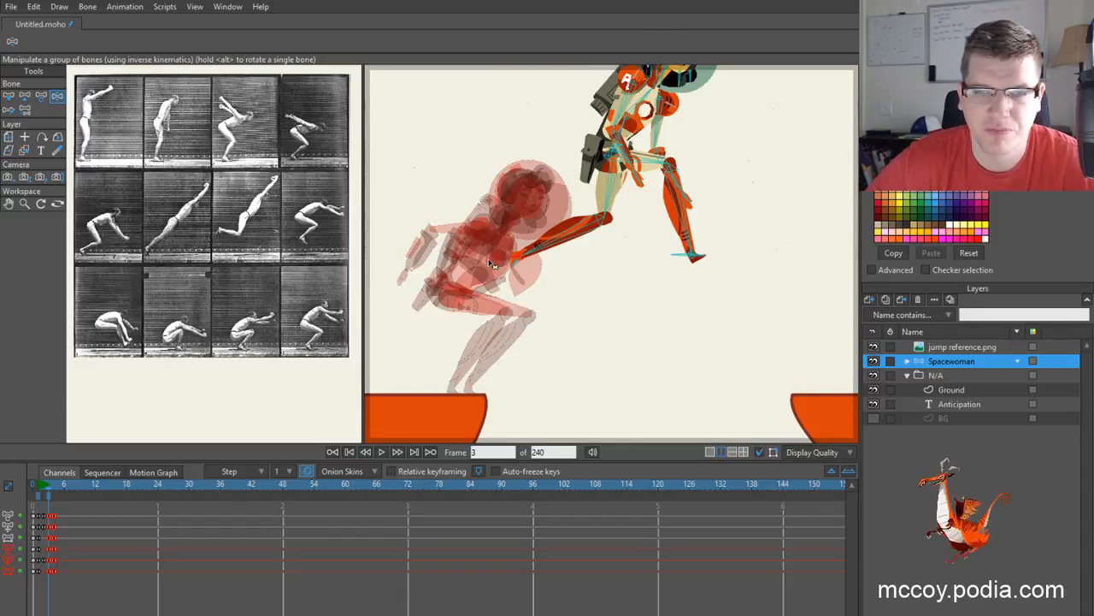
# - Turn off the onion skins and frame both ledges and the title in the view
pyautogui.scroll(-2, 608, 164)
pyautogui.moveTo(626, 255); pyautogui.dragTo(560, 270)
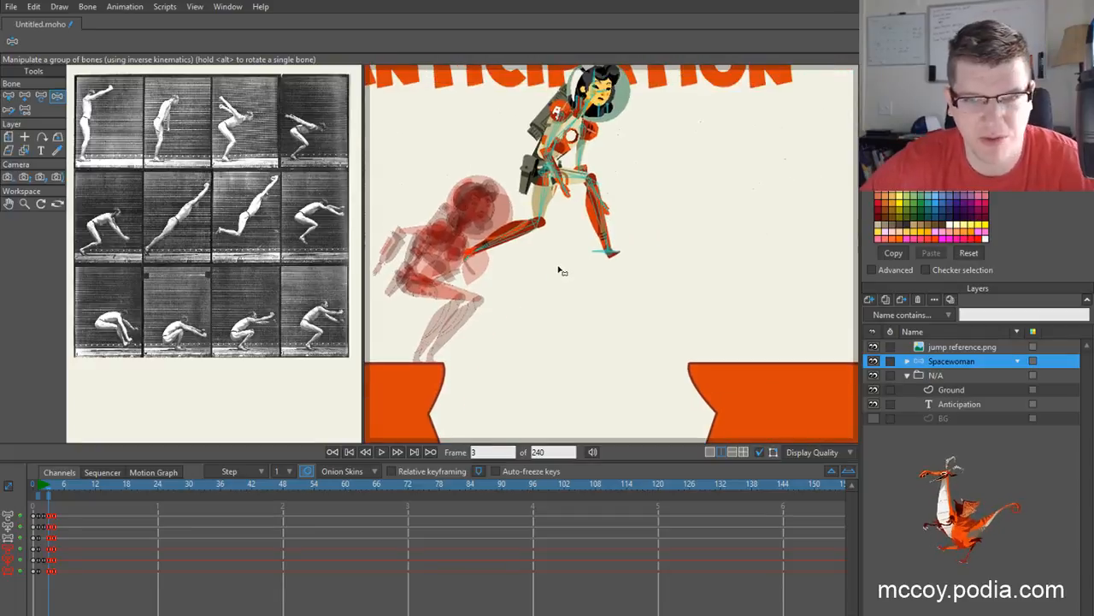
pyautogui.click(44, 486)
pyautogui.click(307, 472)
pyautogui.scroll(-2, 539, 308)
pyautogui.moveTo(570, 300); pyautogui.dragTo(619, 313)
# - Step through the jump poses without onion skins to review the motion from crouch to landing
pyautogui.press('Left')
pyautogui.press('Left')
pyautogui.press('Right')
pyautogui.press('Right')
pyautogui.press('Right')
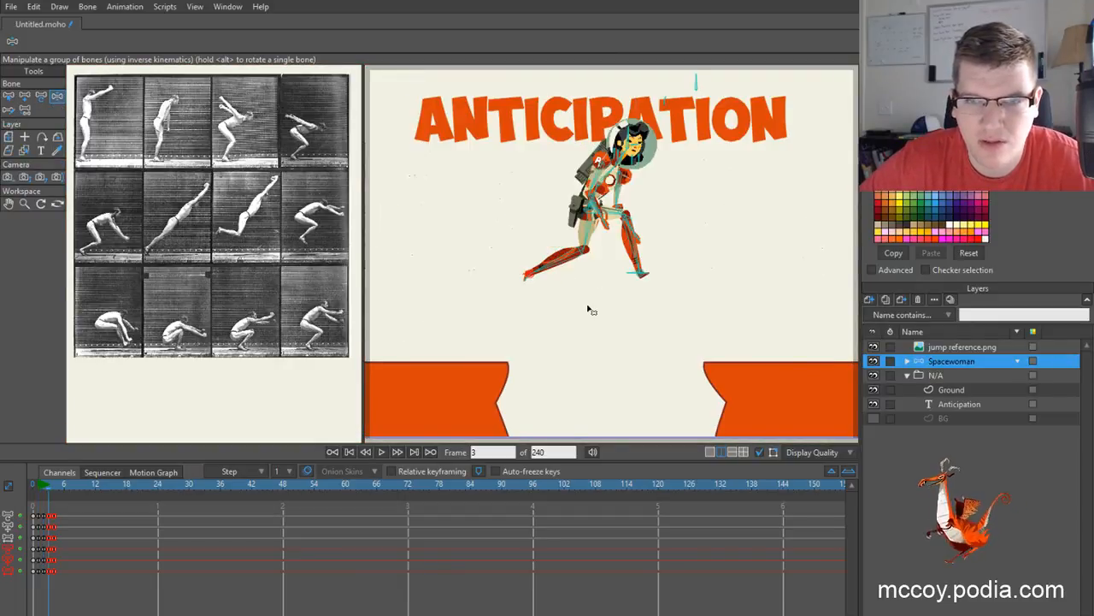
pyautogui.press('Left')
pyautogui.press('Left')
pyautogui.press('Right')
pyautogui.press('Right')
pyautogui.press('Right')
pyautogui.press('Left')
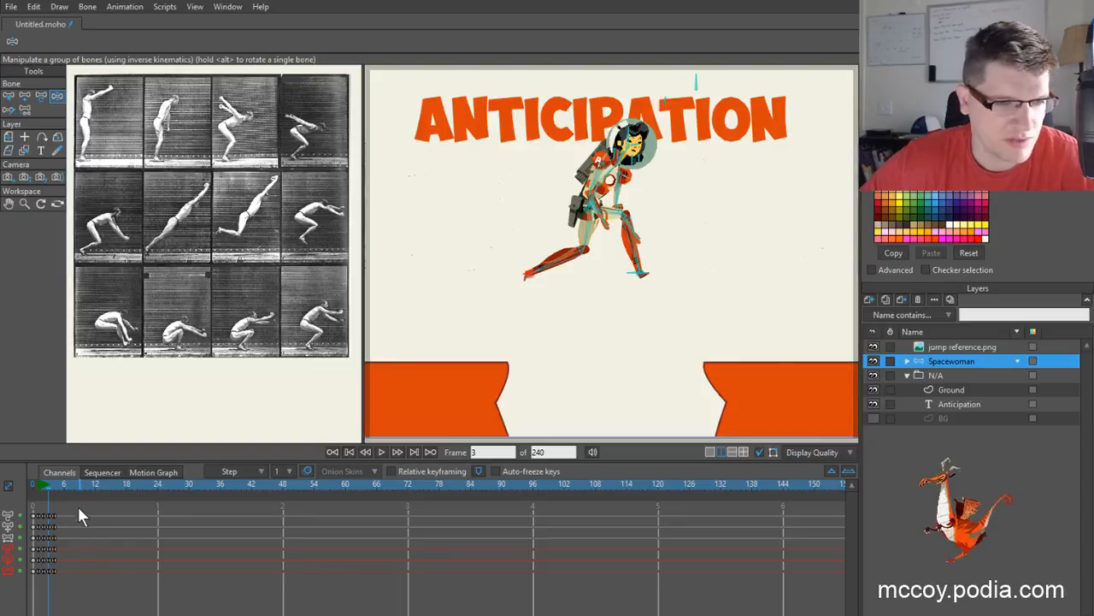
# - Deselect all bones and shift the Spacewoman's landing keyframes to frame 5, freeing frame 4 for another pose
pyautogui.press('b')
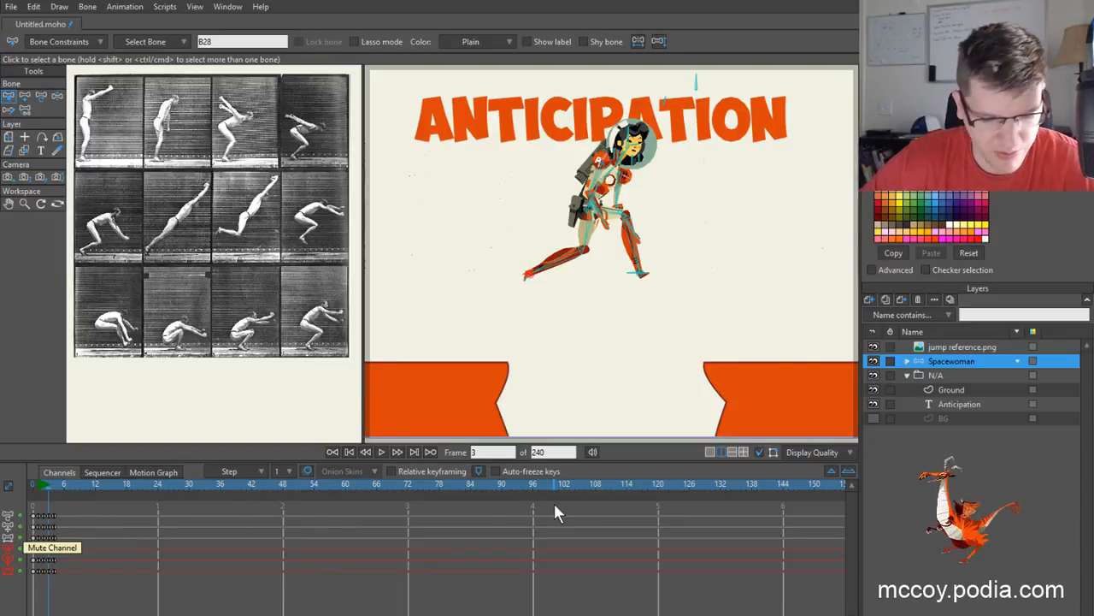
pyautogui.click(43, 484)
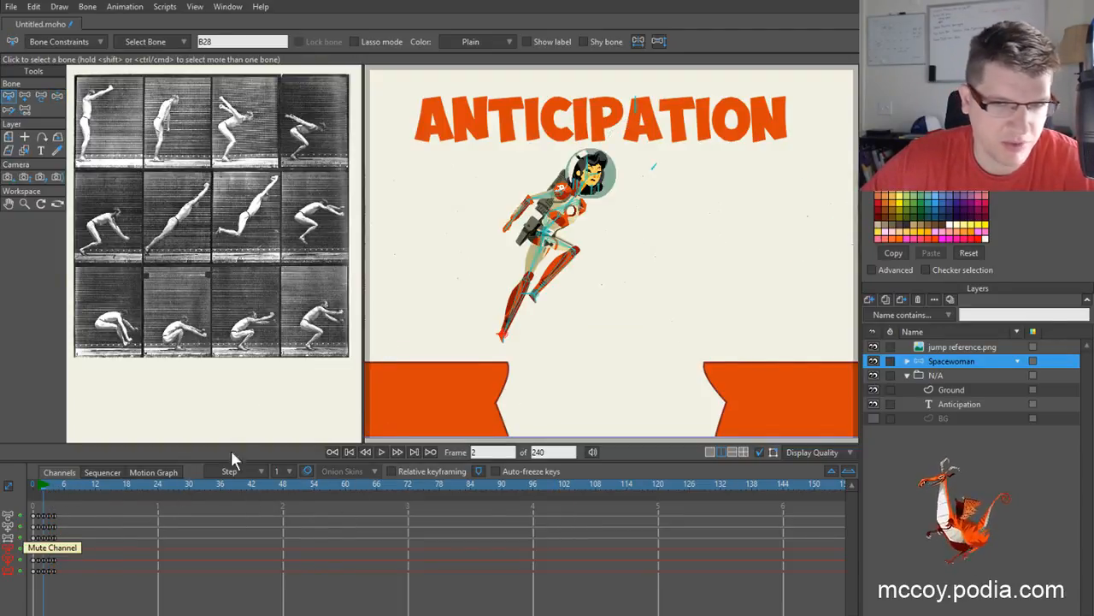
pyautogui.click(47, 483)
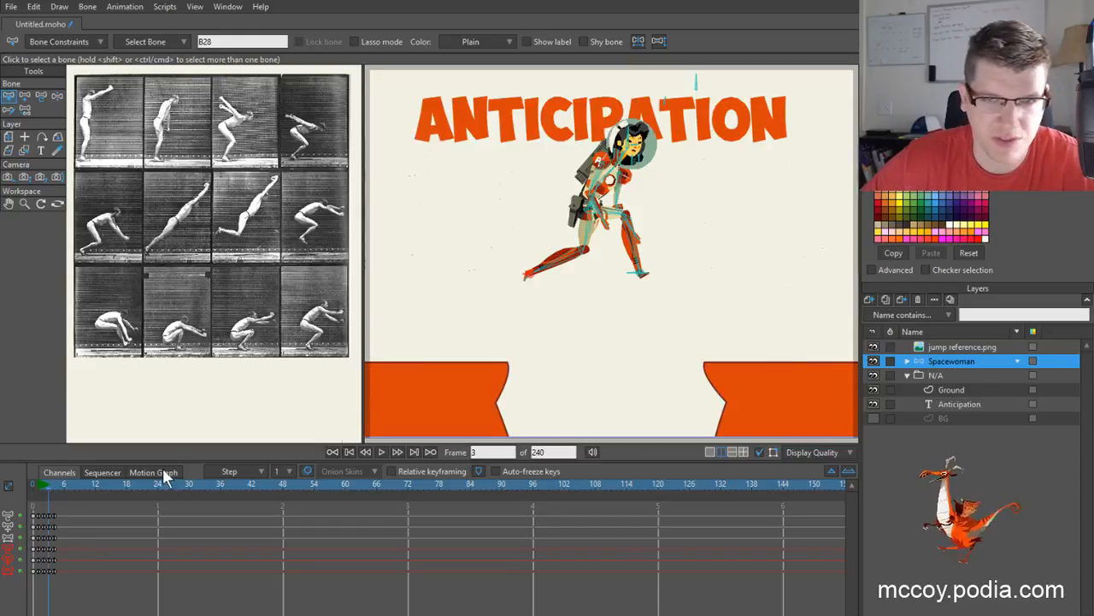
pyautogui.click(492, 353)
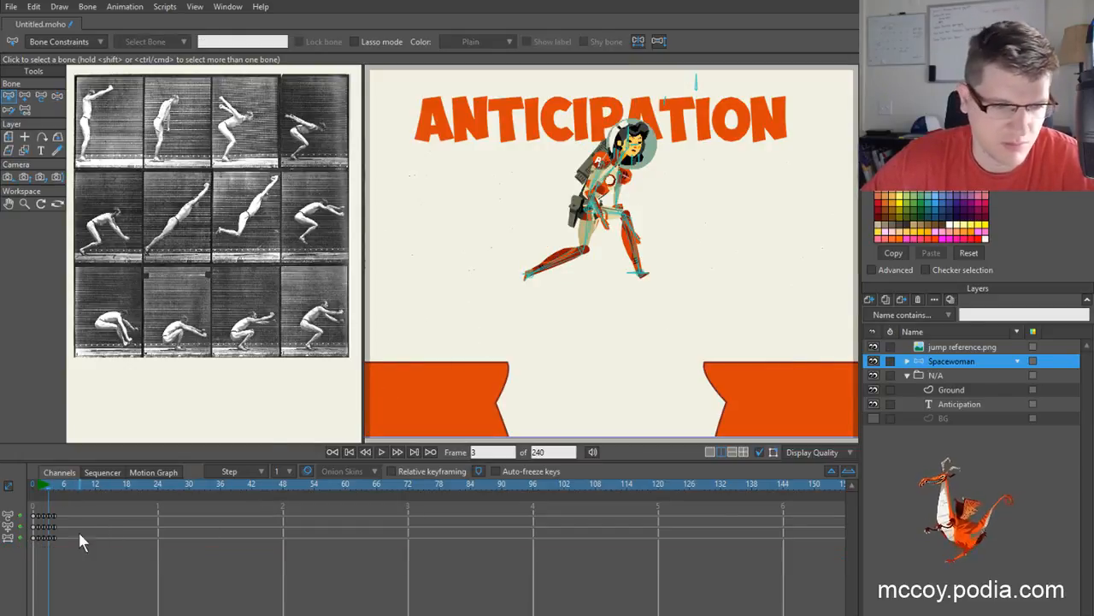
pyautogui.click(53, 484)
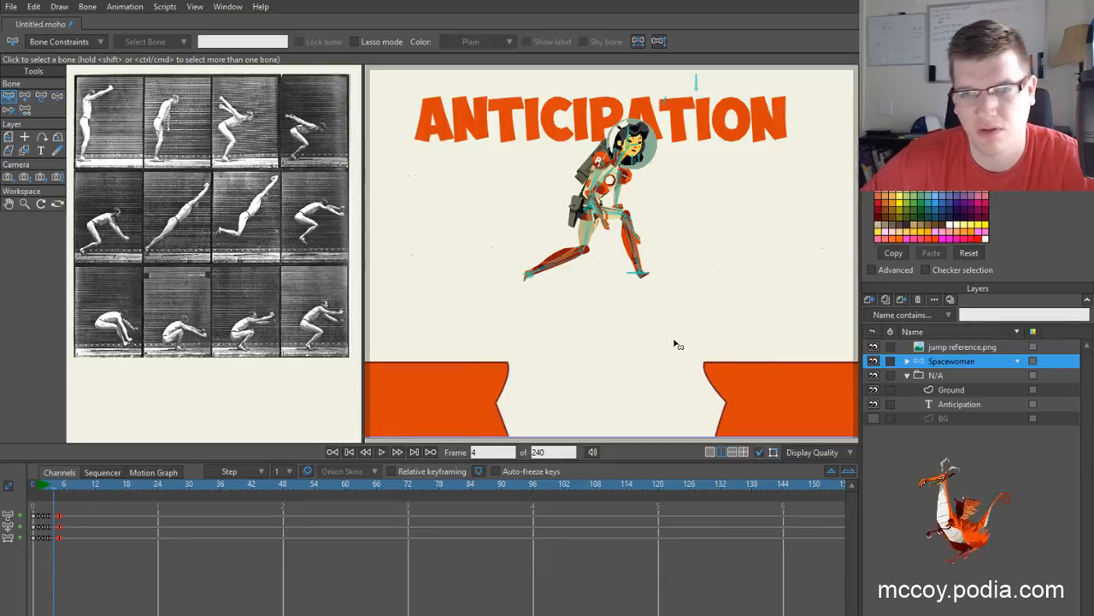
# - Turn the onion skins back on and mark frames 3 and 5 as ghosts around the frame 4 pose
pyautogui.moveTo(674, 304); pyautogui.dragTo(549, 322)
pyautogui.scroll(1, 565, 296)
pyautogui.scroll(-1, 537, 312)
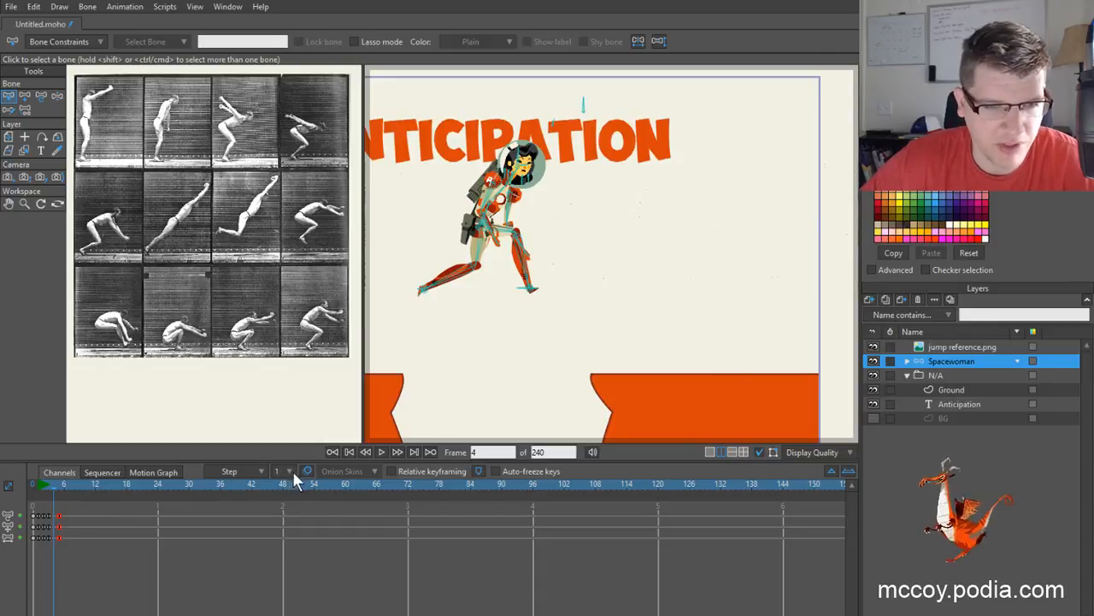
pyautogui.click(307, 470)
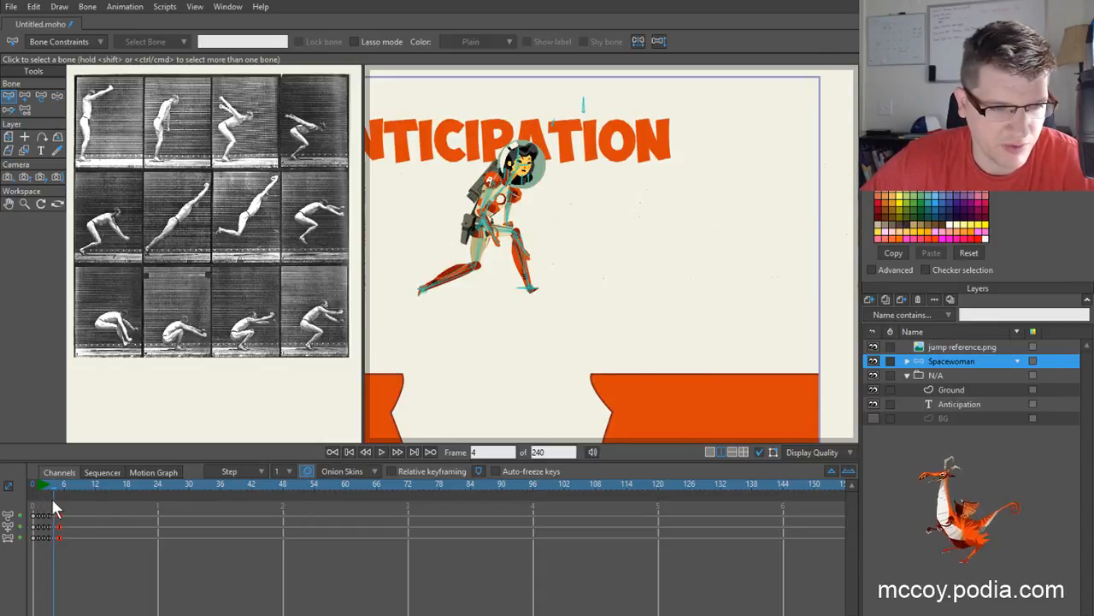
pyautogui.click(49, 496)
pyautogui.click(60, 496)
# - Select all the Spacewoman's bones on frame 4 and move her forward to between the frame 3 and frame 5 ghosts
pyautogui.scroll(2, 563, 330)
pyautogui.moveTo(584, 263); pyautogui.dragTo(528, 288)
pyautogui.scroll(-1, 522, 274)
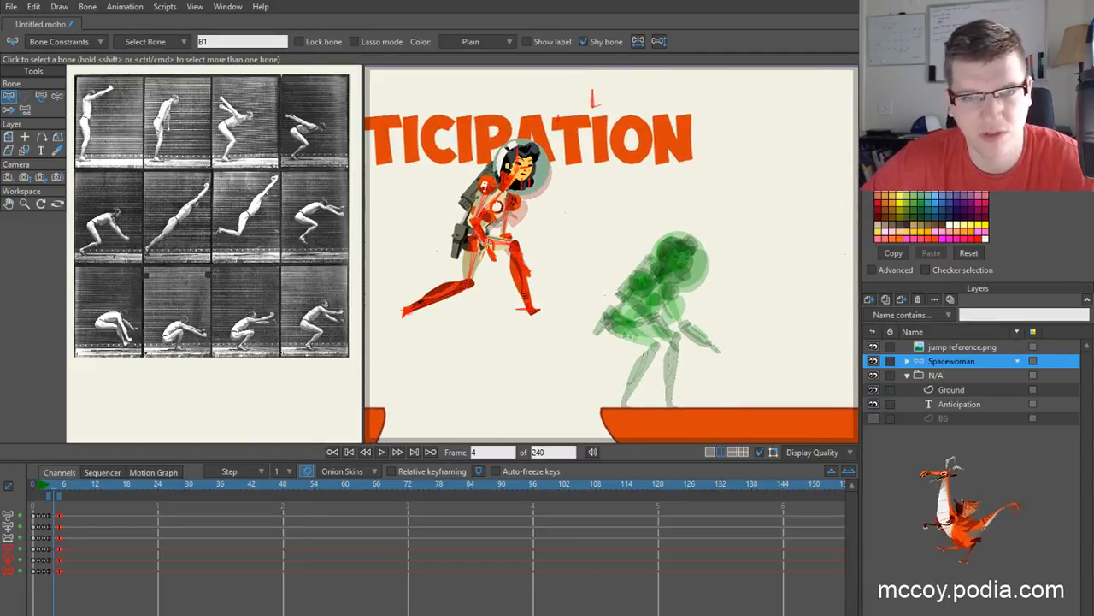
pyautogui.press('t')
pyautogui.scroll(1, 481, 247)
pyautogui.moveTo(481, 239); pyautogui.dragTo(611, 274)
pyautogui.scroll(3, 611, 272)
pyautogui.scroll(-4, 530, 248)
pyautogui.moveTo(528, 246); pyautogui.dragTo(573, 260)
pyautogui.scroll(2, 601, 257)
pyautogui.scroll(-5, 608, 262)
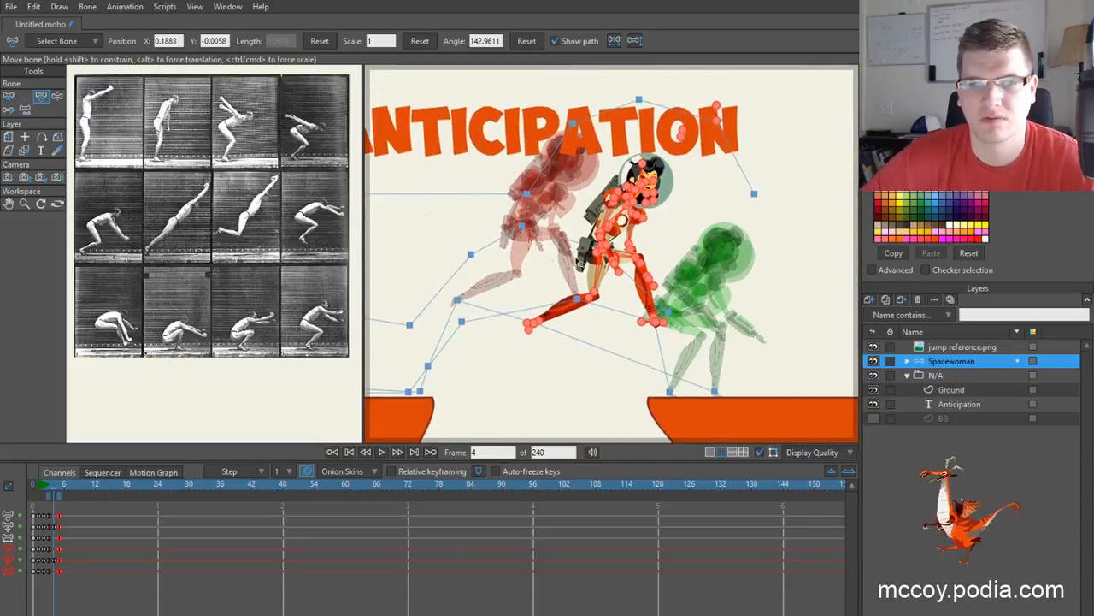
# - Pose the legs on frame 4 with Manipulate Bones, reaching the front foot toward the landing ledge and pulling the trailing leg in beneath the body
pyautogui.scroll(4, 572, 261)
pyautogui.scroll(-1, 571, 258)
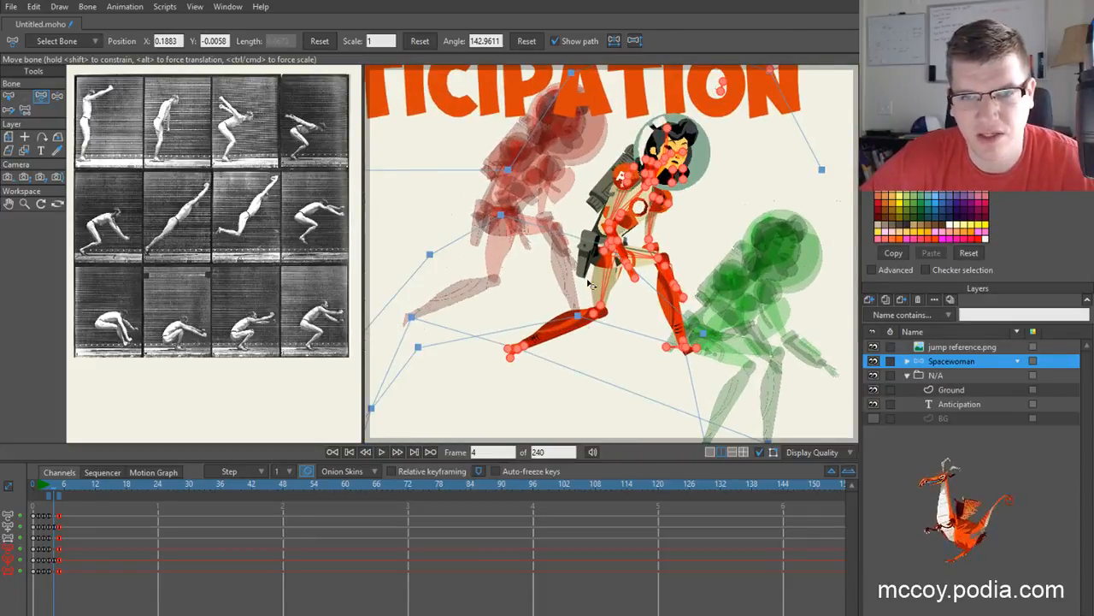
pyautogui.scroll(-2, 612, 293)
pyautogui.scroll(2, 637, 342)
pyautogui.press('z')
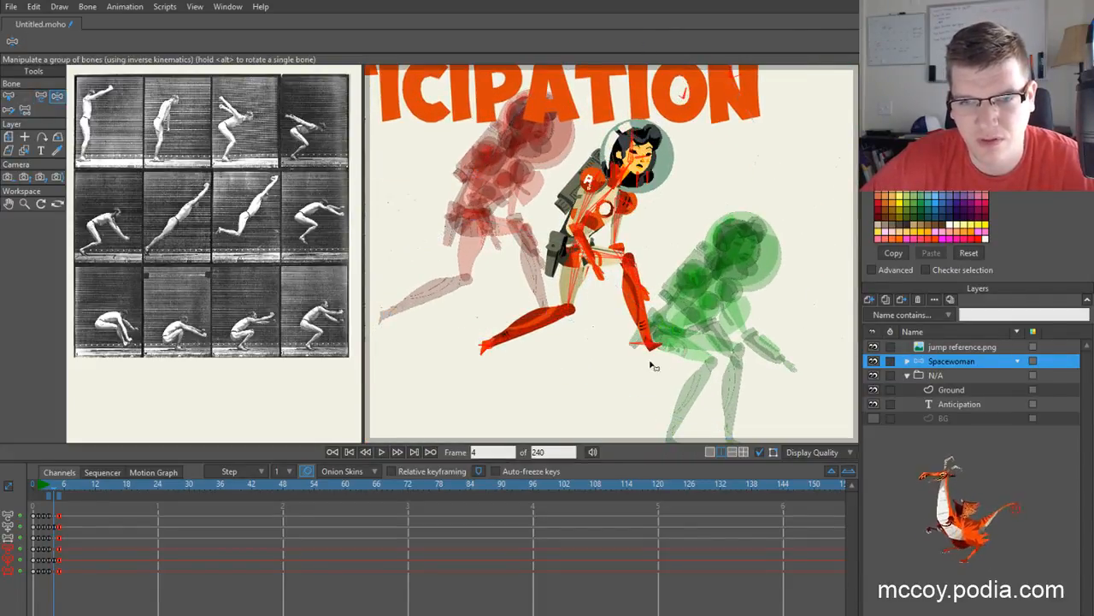
pyautogui.moveTo(647, 346); pyautogui.dragTo(685, 363)
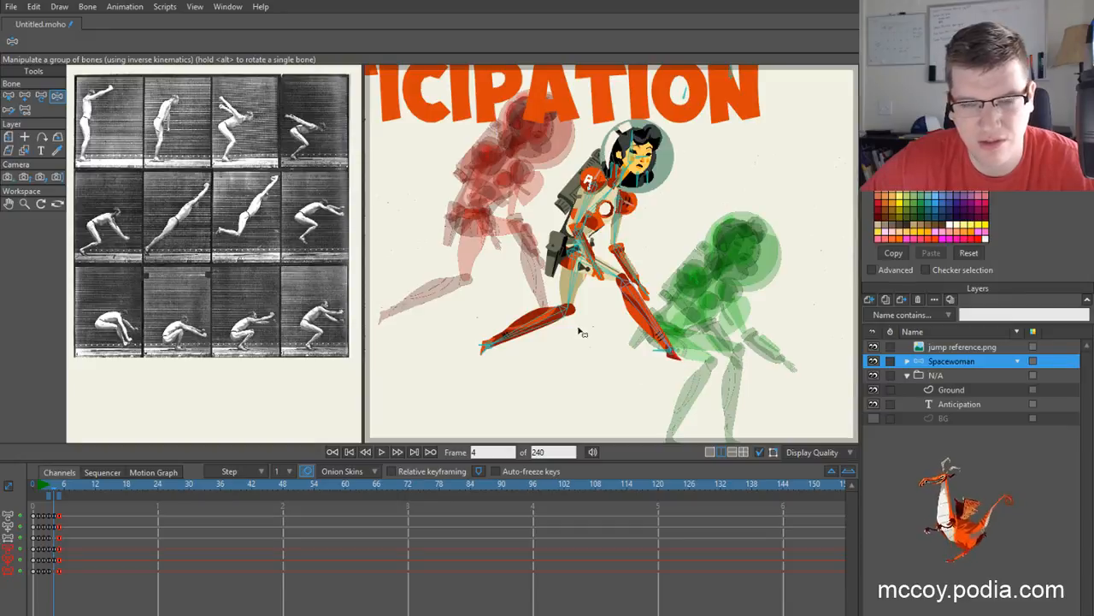
pyautogui.moveTo(484, 349); pyautogui.dragTo(584, 335)
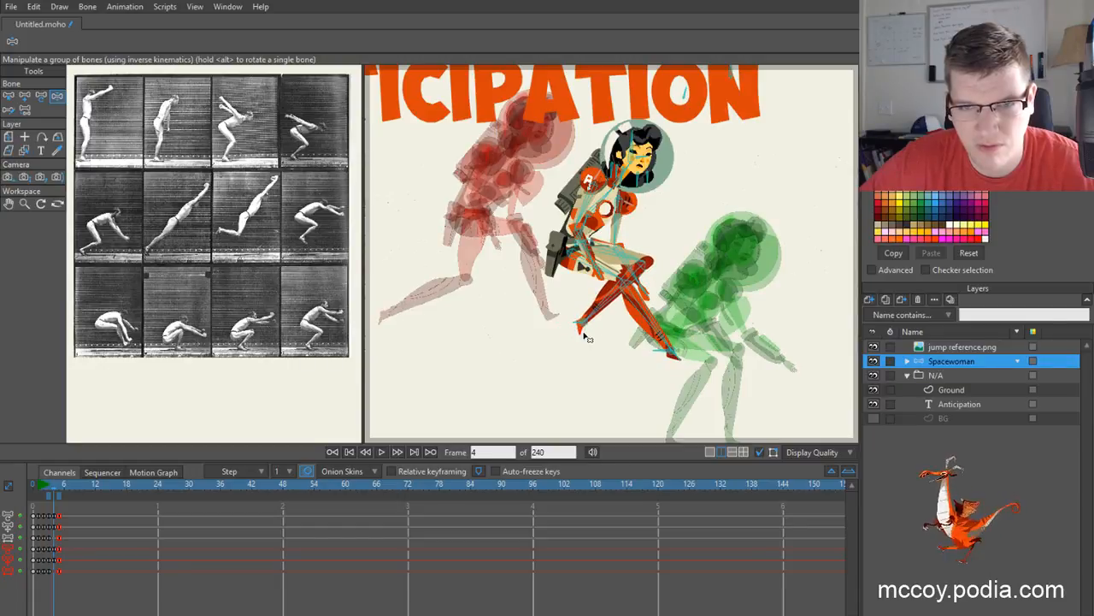
pyautogui.scroll(-2, 568, 252)
pyautogui.scroll(2, 573, 293)
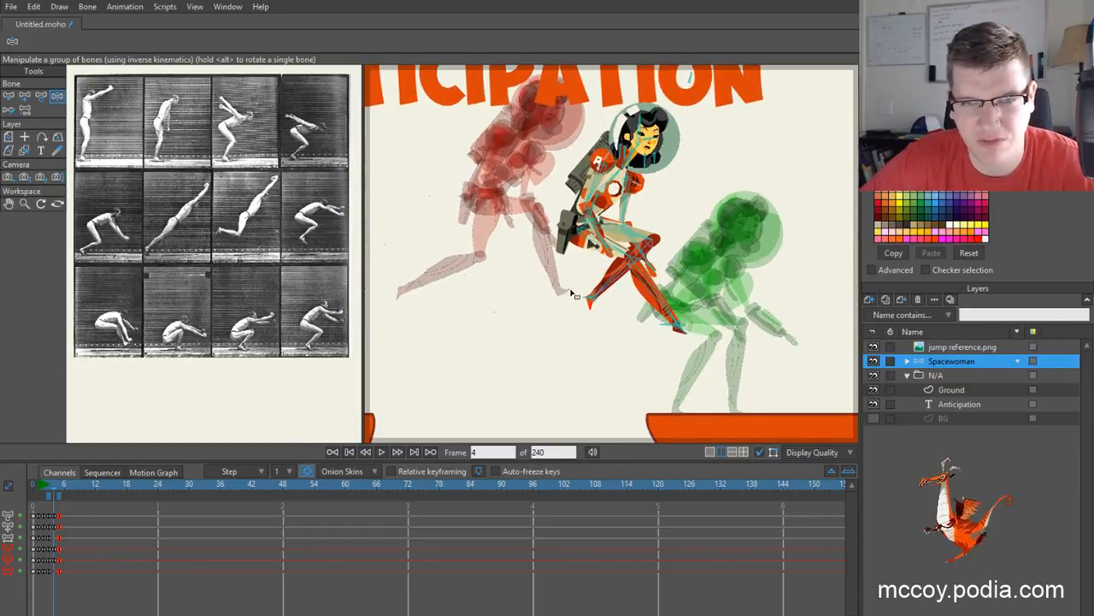
# - On frame 3, swing the spacewoman's near arm bent behind her back and extend her other arm forward
pyautogui.moveTo(573, 266); pyautogui.dragTo(573, 312)
pyautogui.scroll(2, 572, 311)
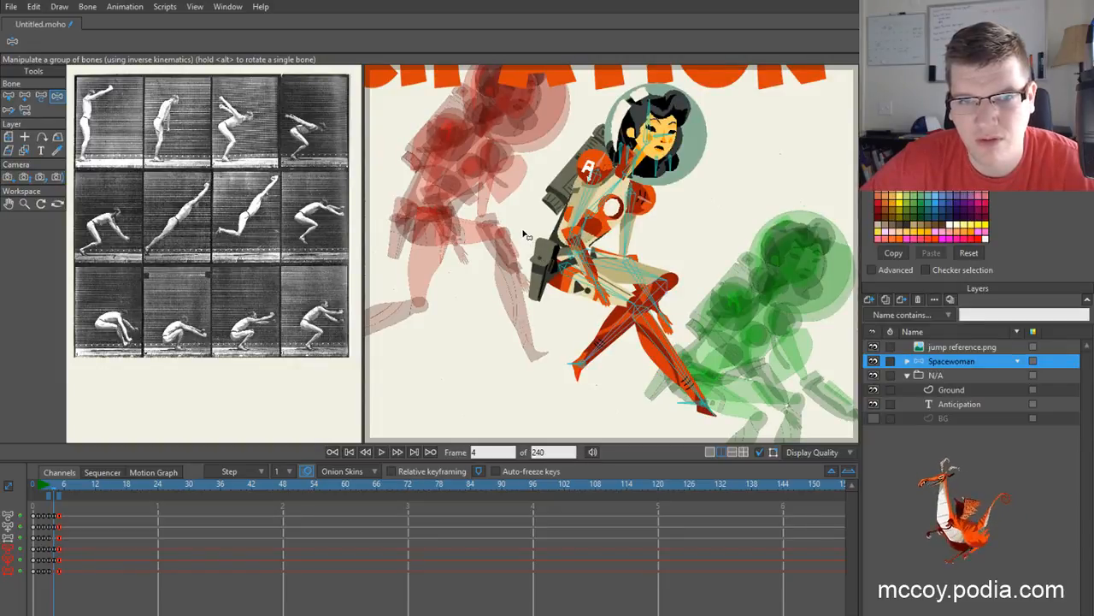
pyautogui.scroll(-2, 524, 235)
pyautogui.scroll(1, 603, 239)
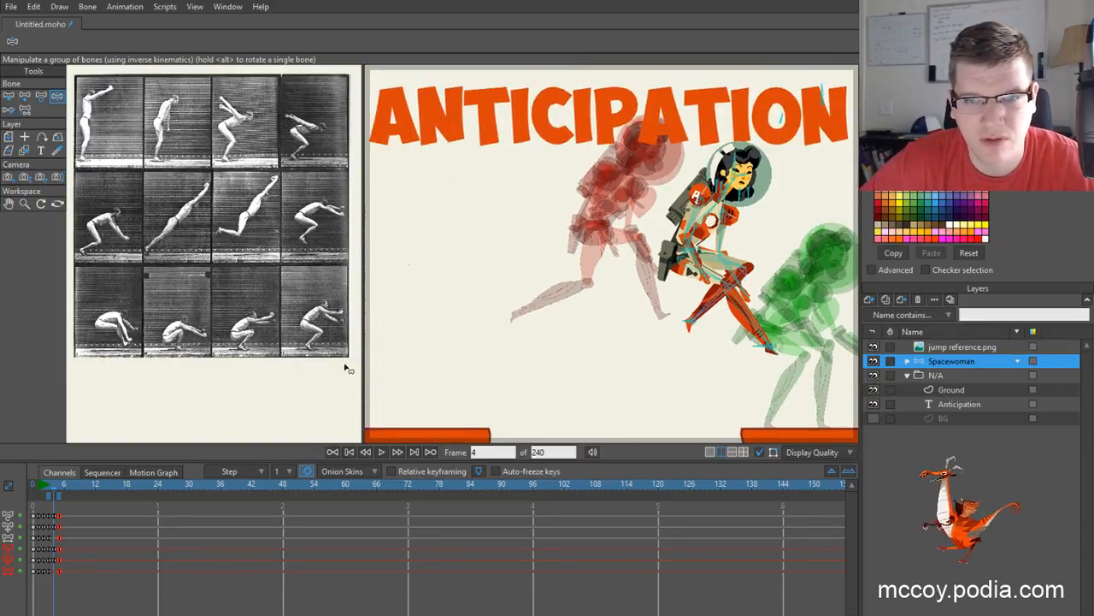
pyautogui.click(45, 485)
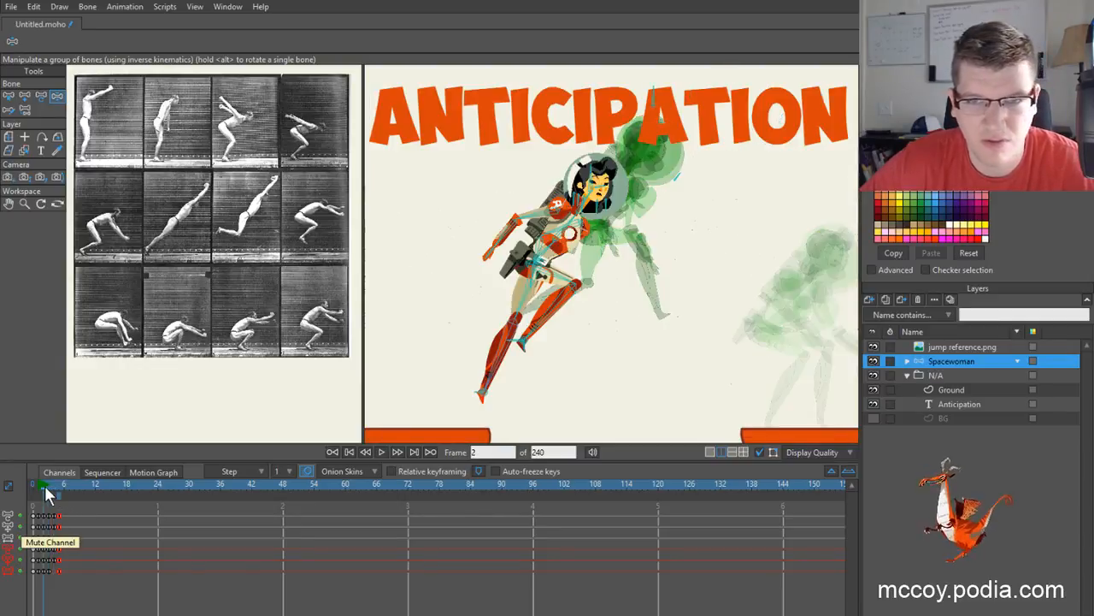
pyautogui.moveTo(44, 485); pyautogui.dragTo(49, 485)
pyautogui.scroll(3, 513, 282)
pyautogui.moveTo(598, 274); pyautogui.dragTo(445, 354)
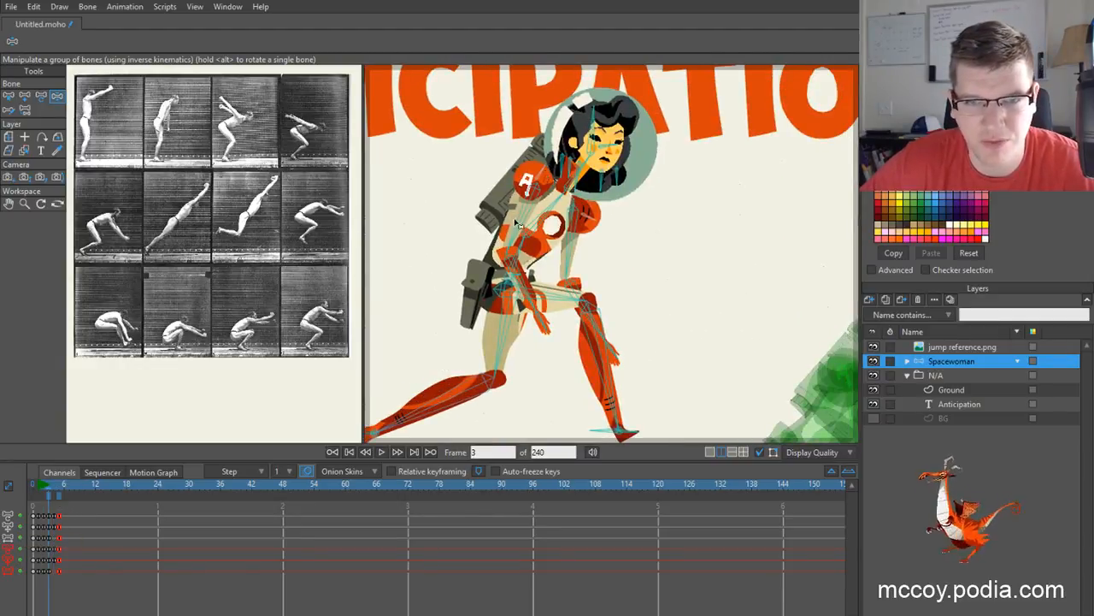
pyautogui.moveTo(517, 224); pyautogui.dragTo(404, 244)
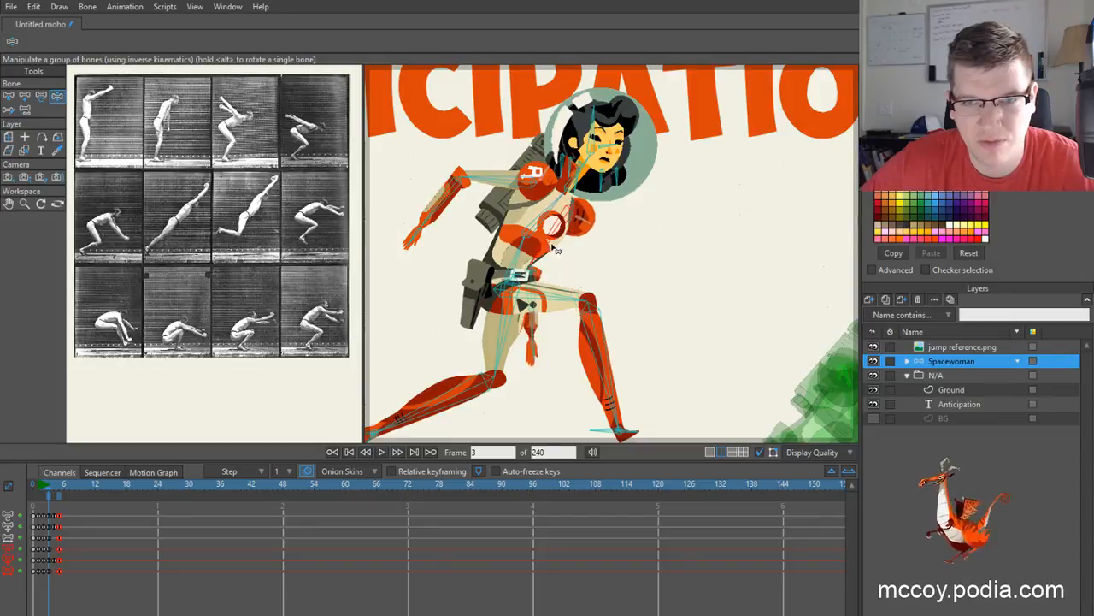
pyautogui.moveTo(557, 249); pyautogui.dragTo(631, 264)
# - Step back and forth through frames 0 to 5 to examine the motion and arm swing across the jump
pyautogui.scroll(-6, 655, 239)
pyautogui.scroll(1, 598, 311)
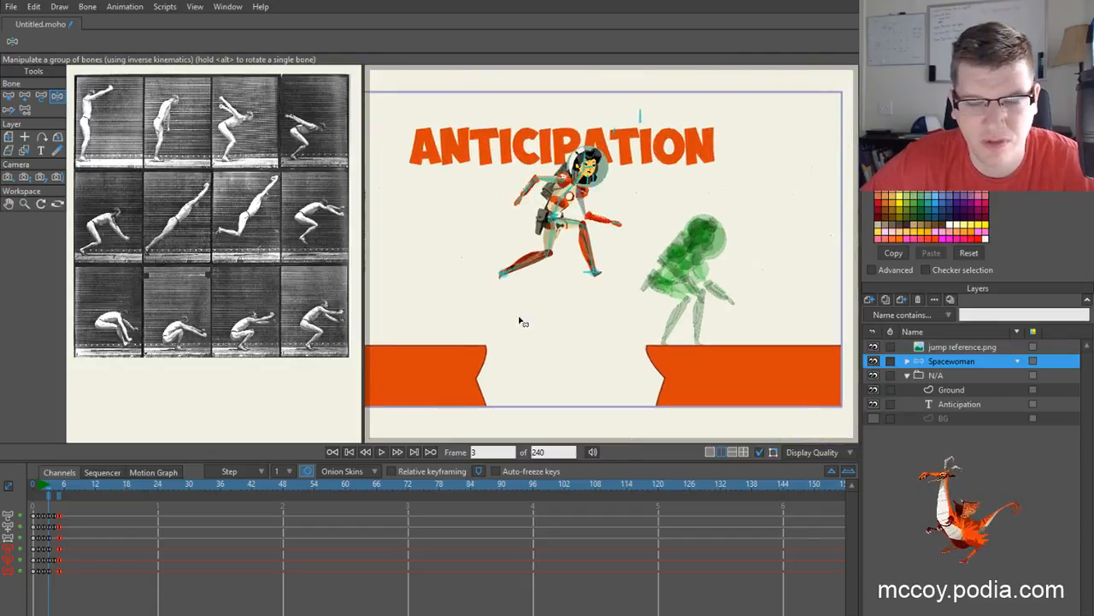
pyautogui.moveTo(519, 320); pyautogui.dragTo(546, 318)
pyautogui.press('Left')
pyautogui.press('Left')
pyautogui.press('Left')
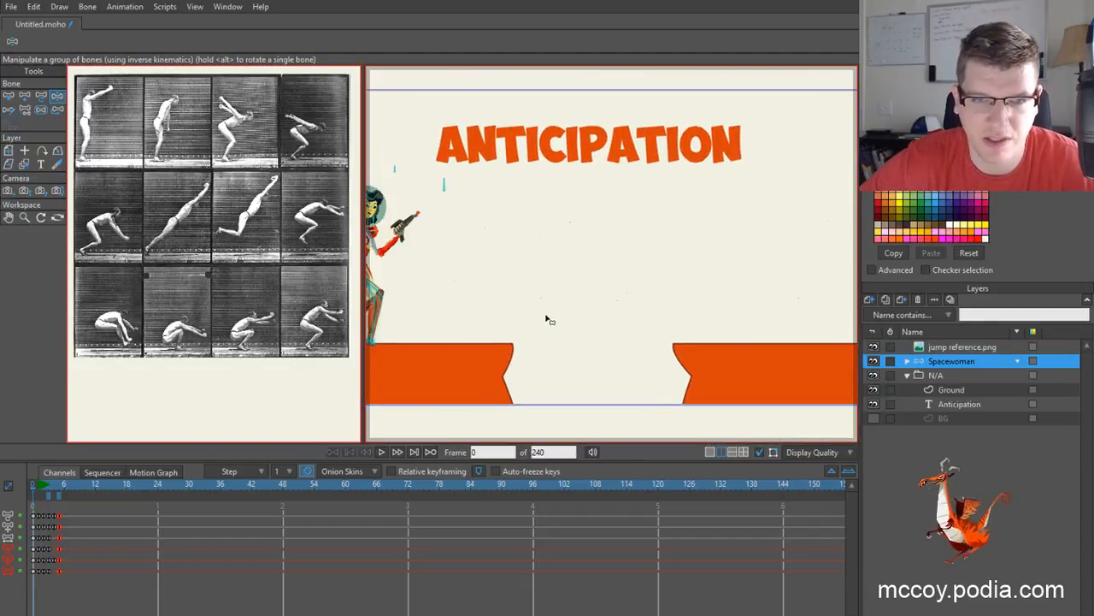
pyautogui.press('Right')
pyautogui.press('Right')
pyautogui.press('Right')
pyautogui.press('Right')
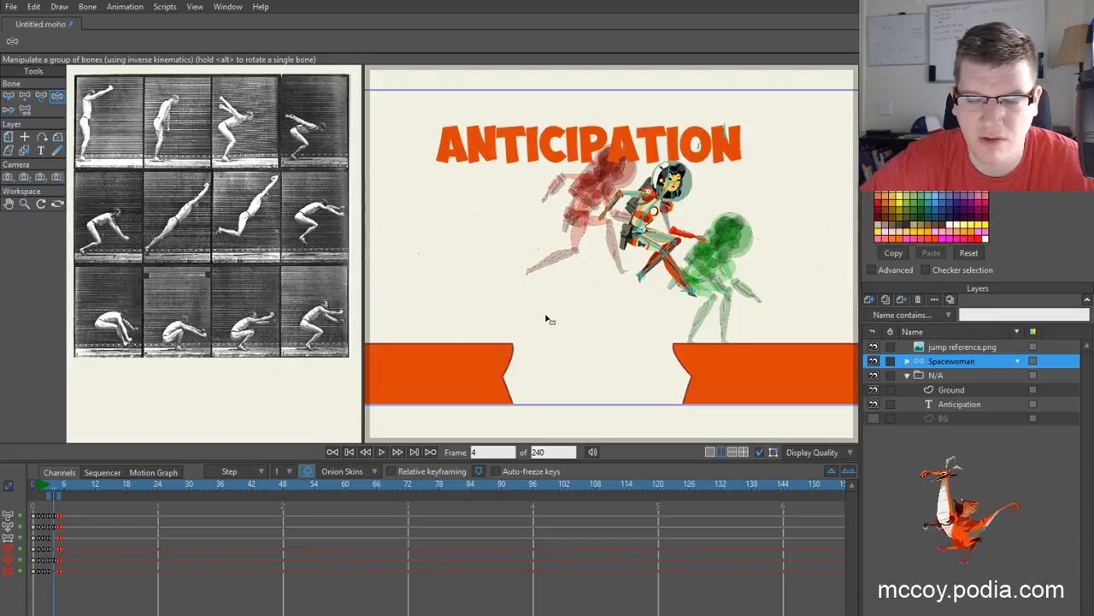
pyautogui.press('Right')
pyautogui.press('Left')
pyautogui.press('Left')
pyautogui.press('Left')
pyautogui.press('Left')
pyautogui.press('Right')
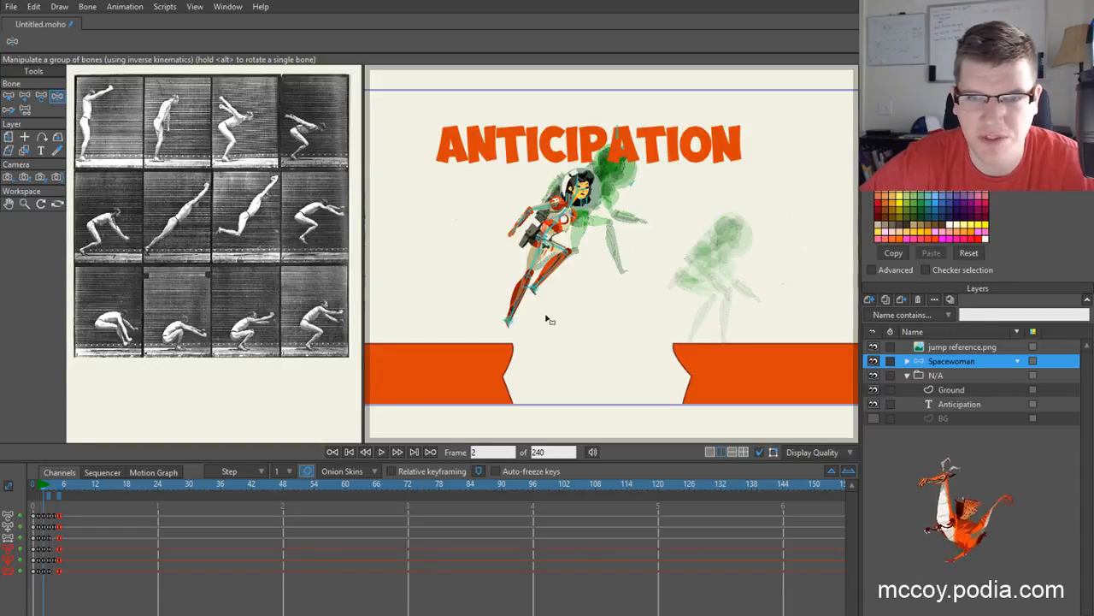
pyautogui.press('Right')
pyautogui.press('Right')
pyautogui.press('Right')
pyautogui.press('Left')
pyautogui.press('Left')
pyautogui.press('Left')
pyautogui.press('Left')
pyautogui.press('Right')
pyautogui.press('Right')
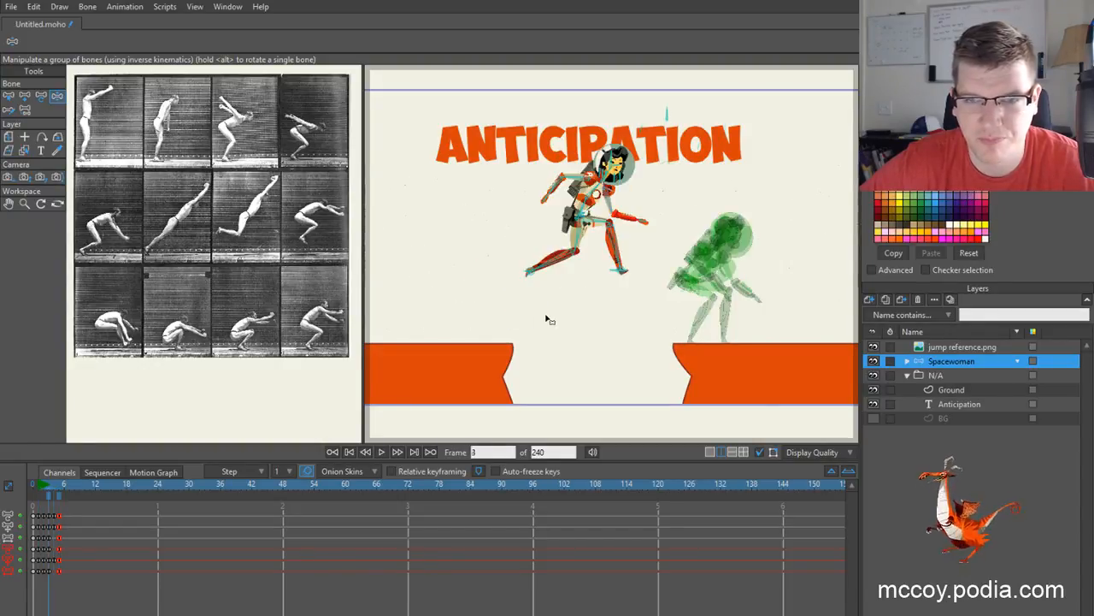
pyautogui.press('Right')
pyautogui.press('Right')
pyautogui.press('Left')
pyautogui.press('Left')
pyautogui.press('Left')
pyautogui.press('Left')
pyautogui.press('Right')
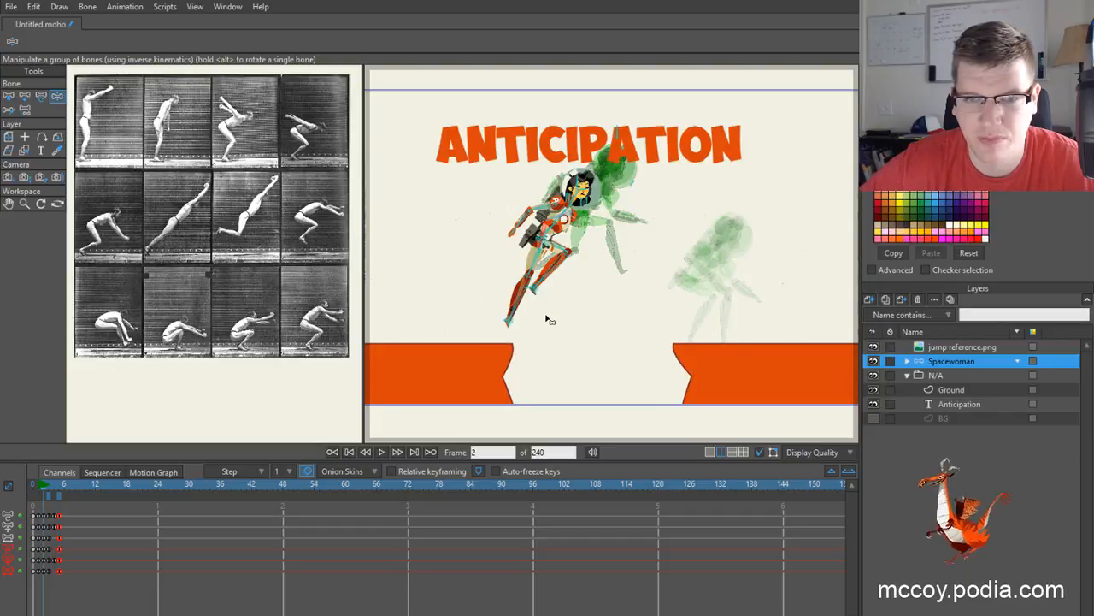
pyautogui.press('Right')
pyautogui.press('Right')
pyautogui.press('Right')
pyautogui.press('Left')
pyautogui.press('Left')
pyautogui.press('Left')
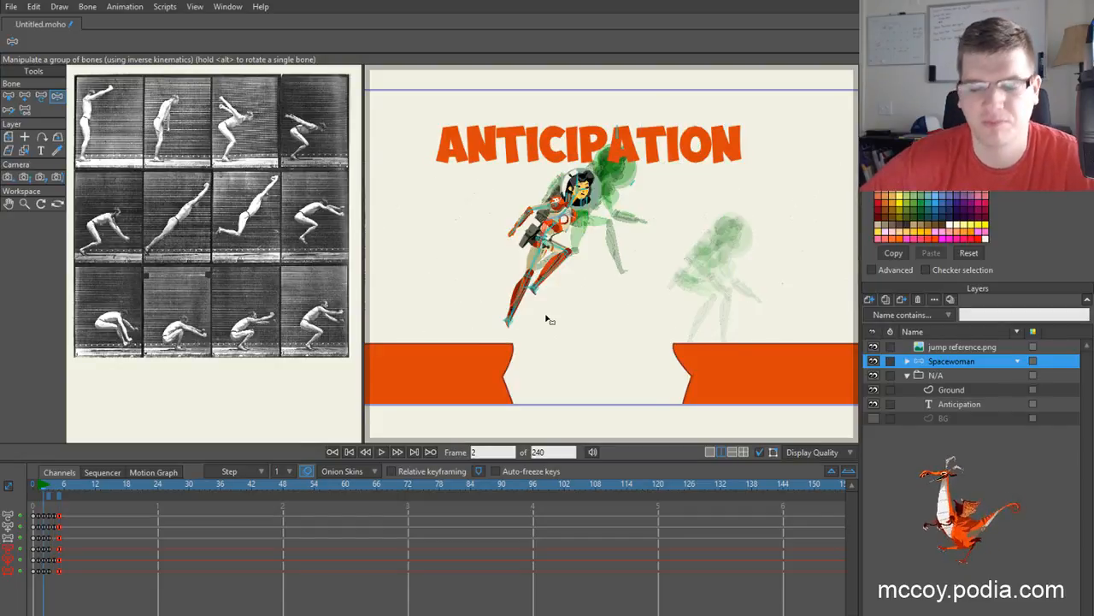
pyautogui.press('Left')
# - Move the spacewoman's landing pose keyframes from frame 5 to frame 6 in all channels
pyautogui.scroll(5, 572, 349)
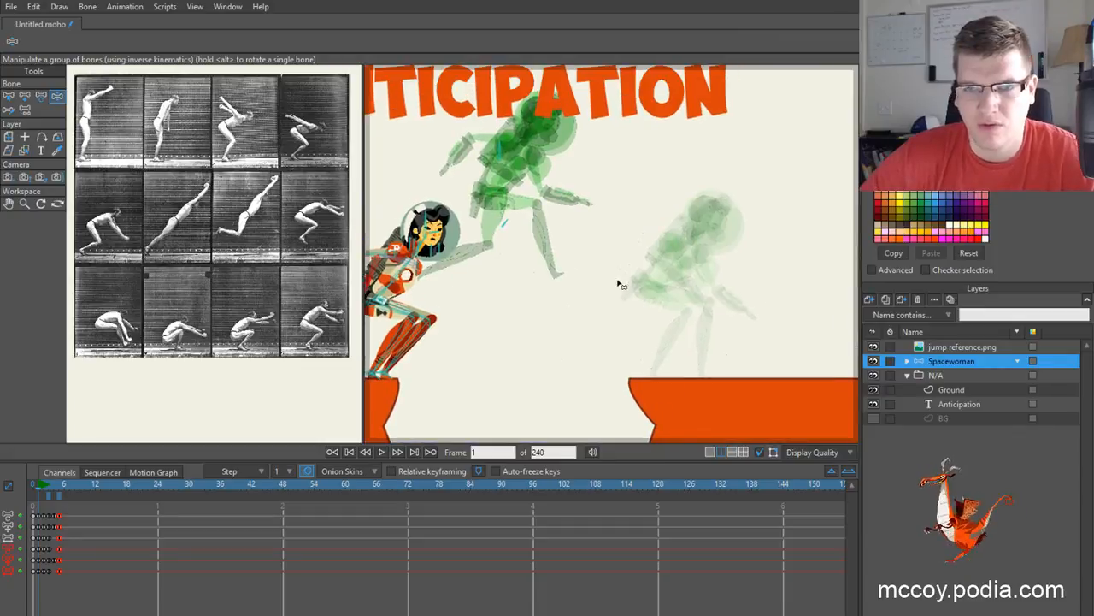
pyautogui.moveTo(618, 280); pyautogui.dragTo(616, 283)
pyautogui.moveTo(36, 490); pyautogui.dragTo(53, 486)
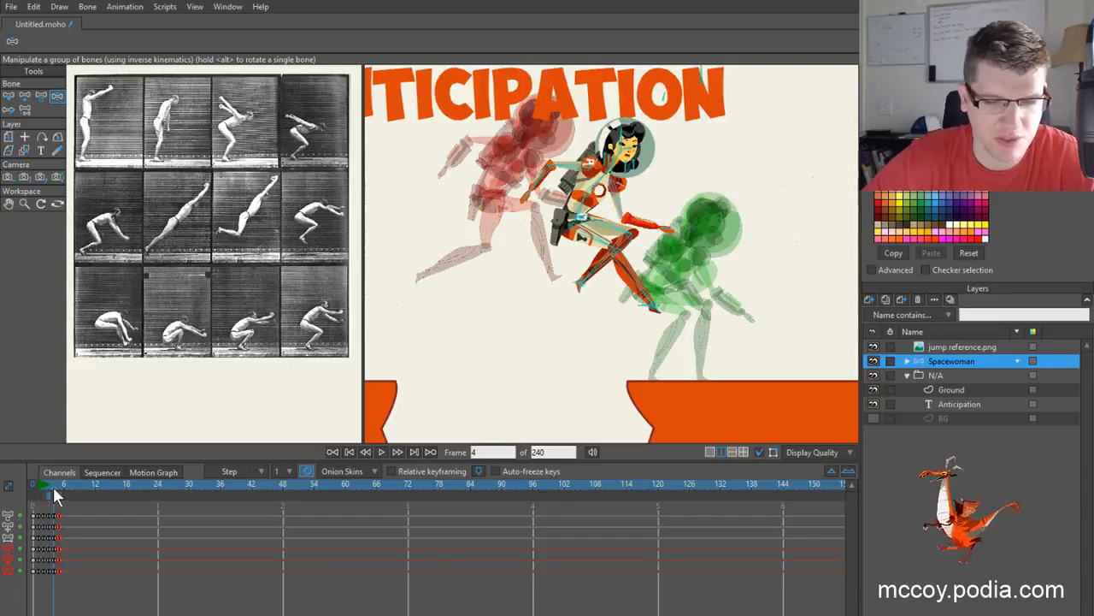
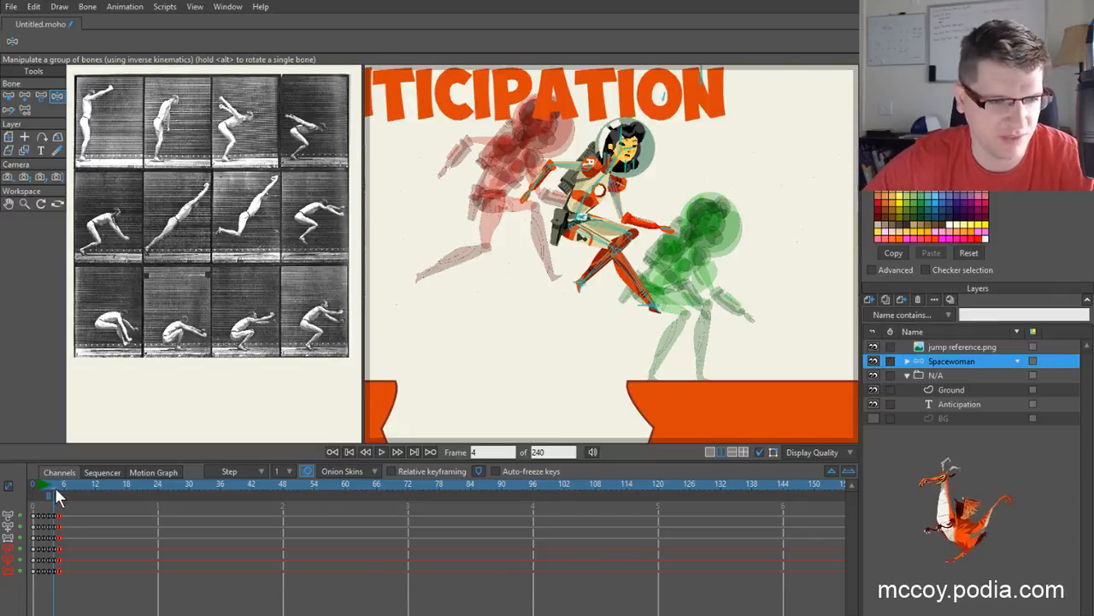
pyautogui.moveTo(55, 487)
pyautogui.mouseDown()
pyautogui.moveTo(32, 487)
pyautogui.moveTo(57, 492)
pyautogui.mouseUp()
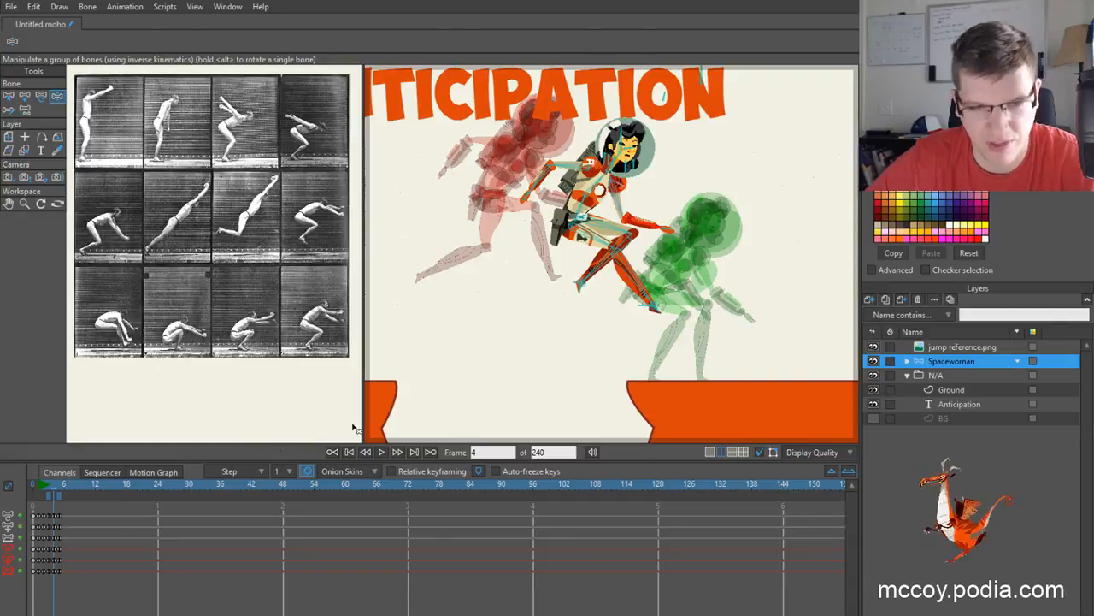
pyautogui.press('b')
pyautogui.click(433, 396)
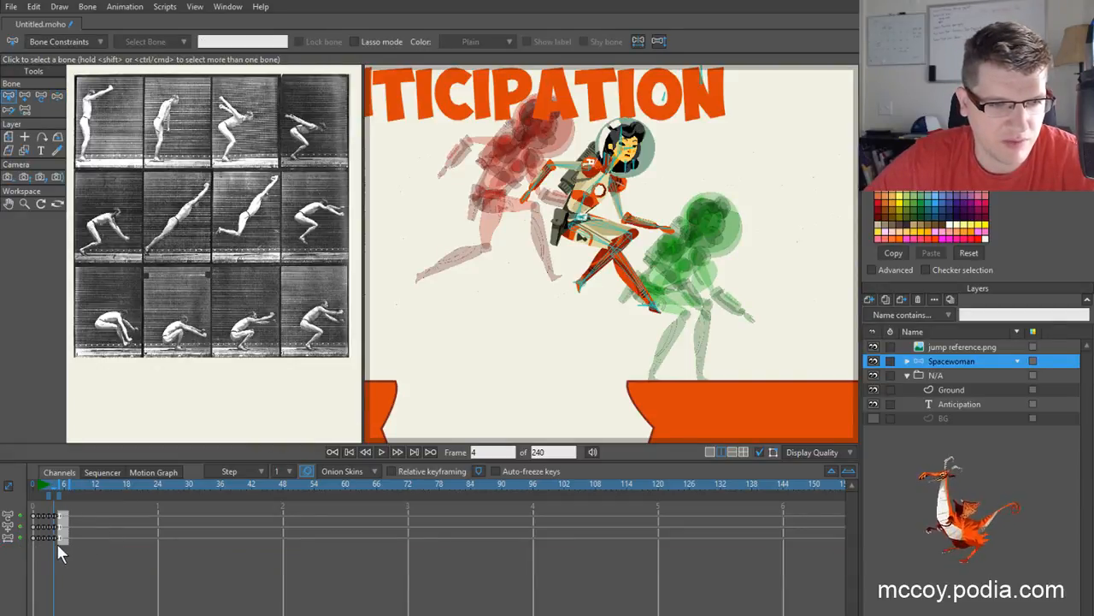
pyautogui.moveTo(59, 537); pyautogui.dragTo(63, 538)
# - Go to frame 5 and set the onion skins to frames 4 and 6
pyautogui.click(60, 493)
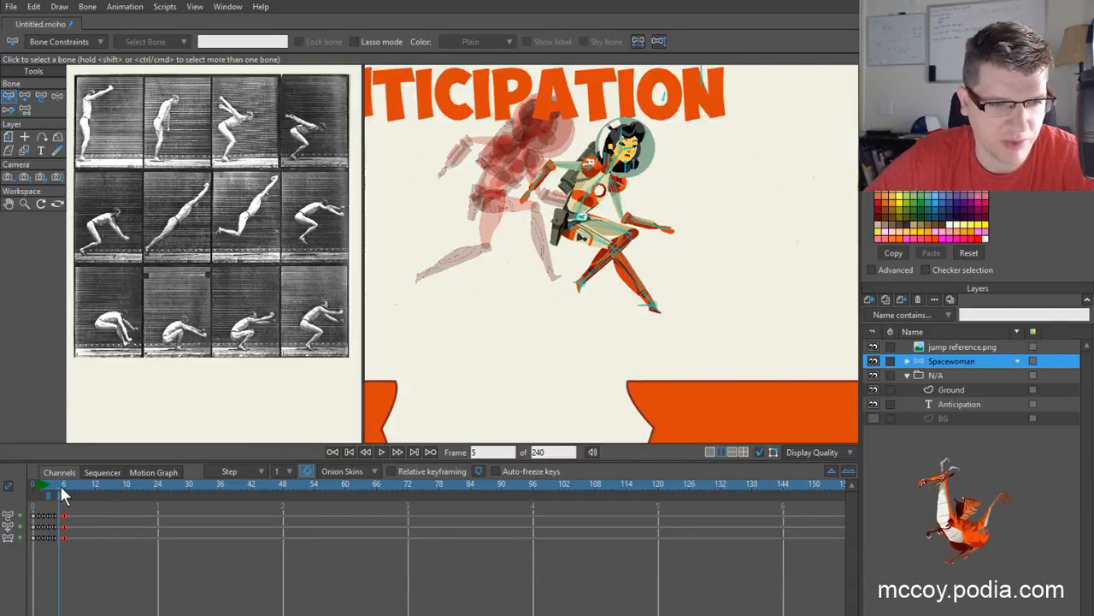
pyautogui.moveTo(60, 495); pyautogui.dragTo(54, 496)
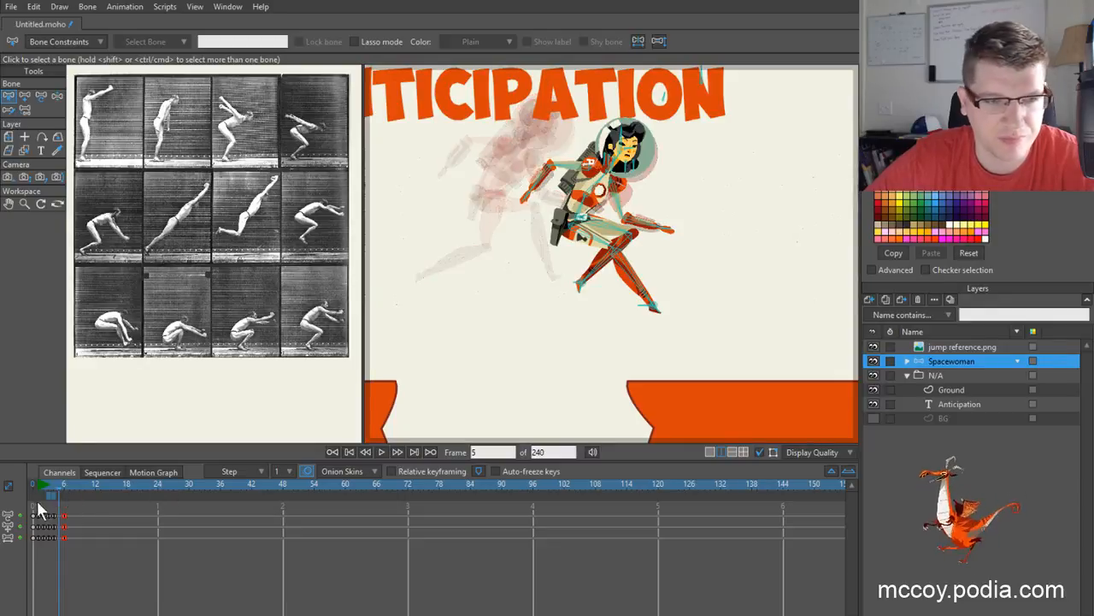
pyautogui.click(50, 497)
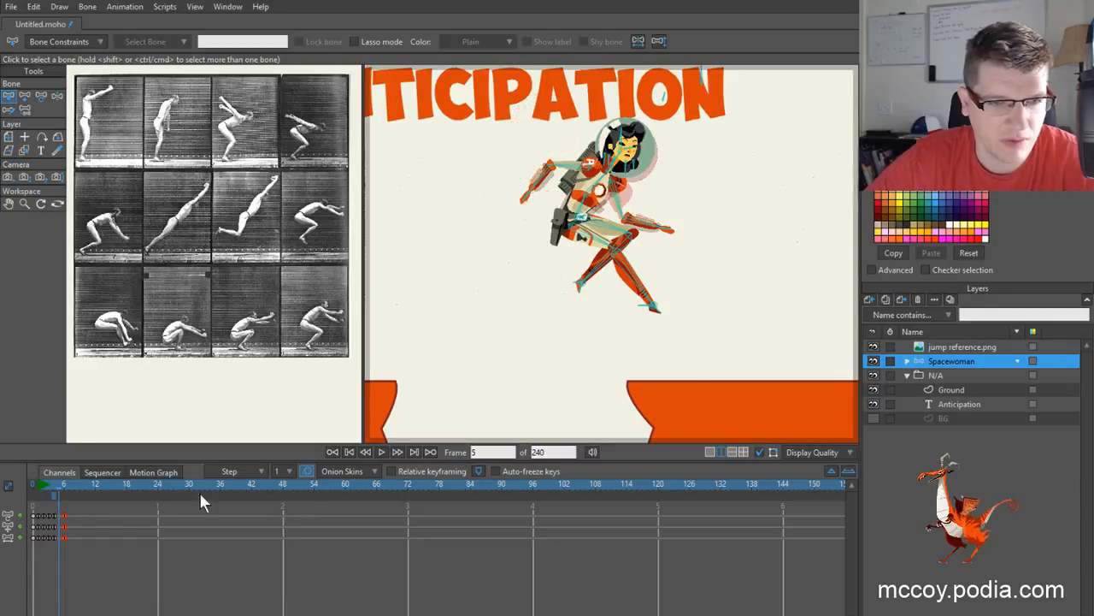
pyautogui.click(61, 495)
# - Select all bones on frame 5 and translate the whole figure down and forward until her leading foot reaches the right platform
pyautogui.scroll(4, 567, 335)
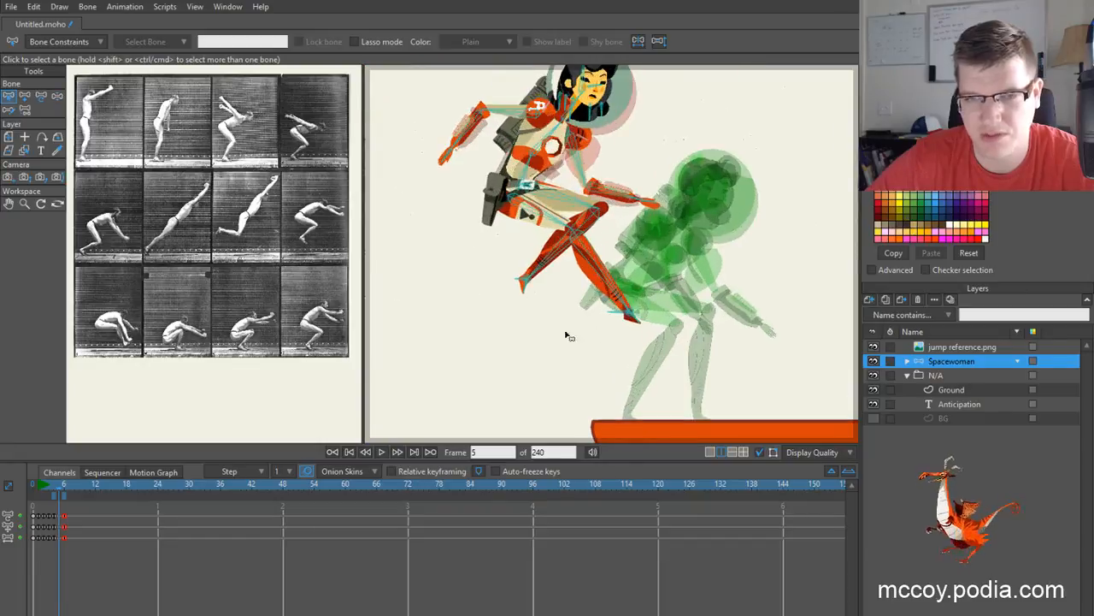
pyautogui.scroll(-2, 496, 289)
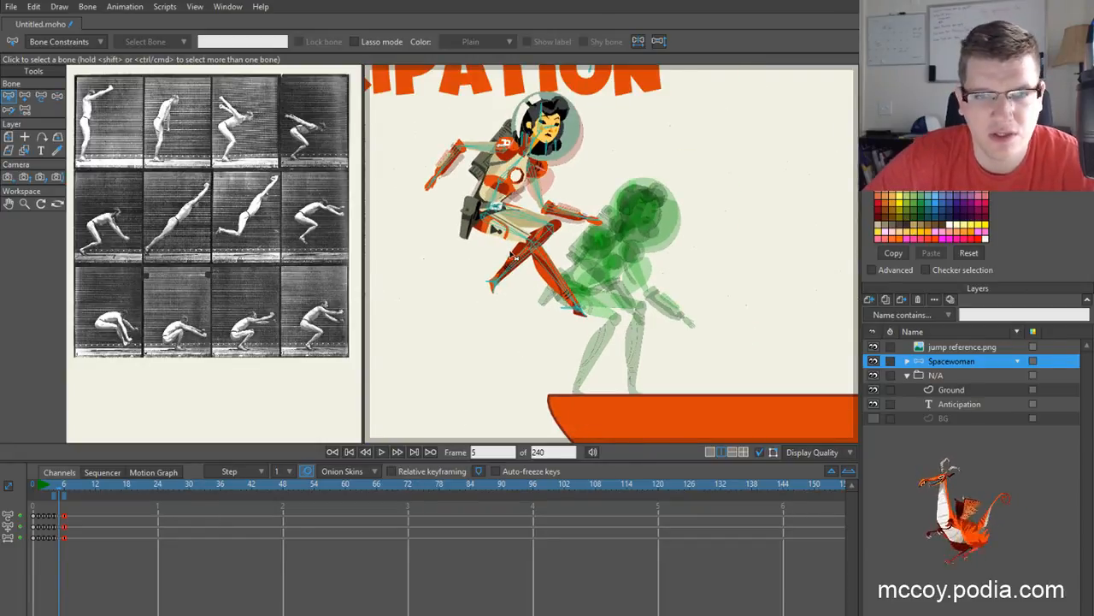
pyautogui.scroll(2, 515, 244)
pyautogui.press('z')
pyautogui.hotkey('ctrl', 'a')
pyautogui.press('t')
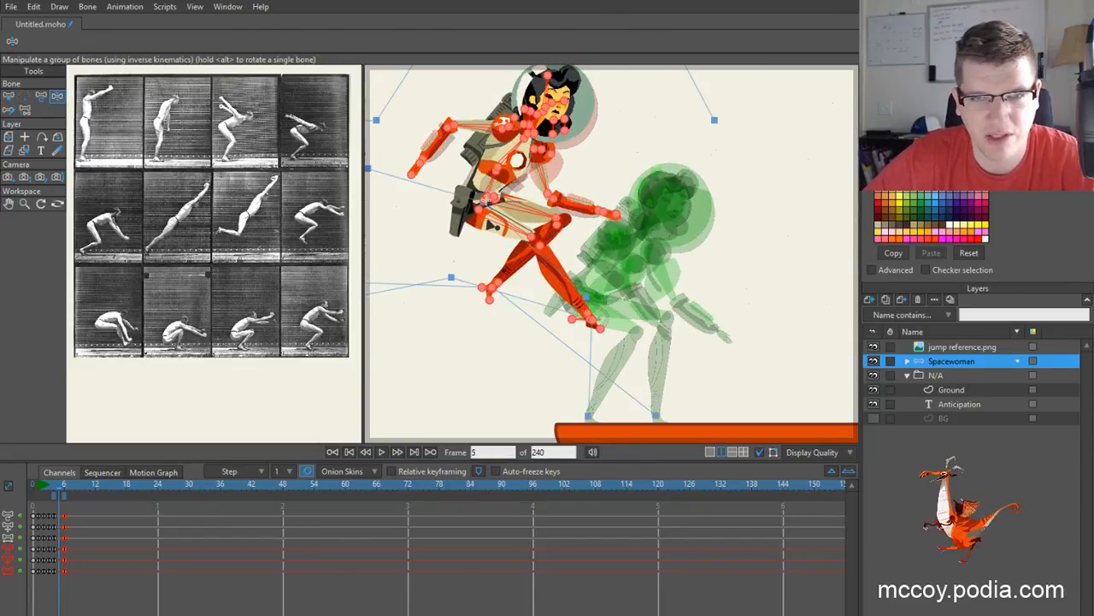
pyautogui.moveTo(488, 202); pyautogui.dragTo(557, 292)
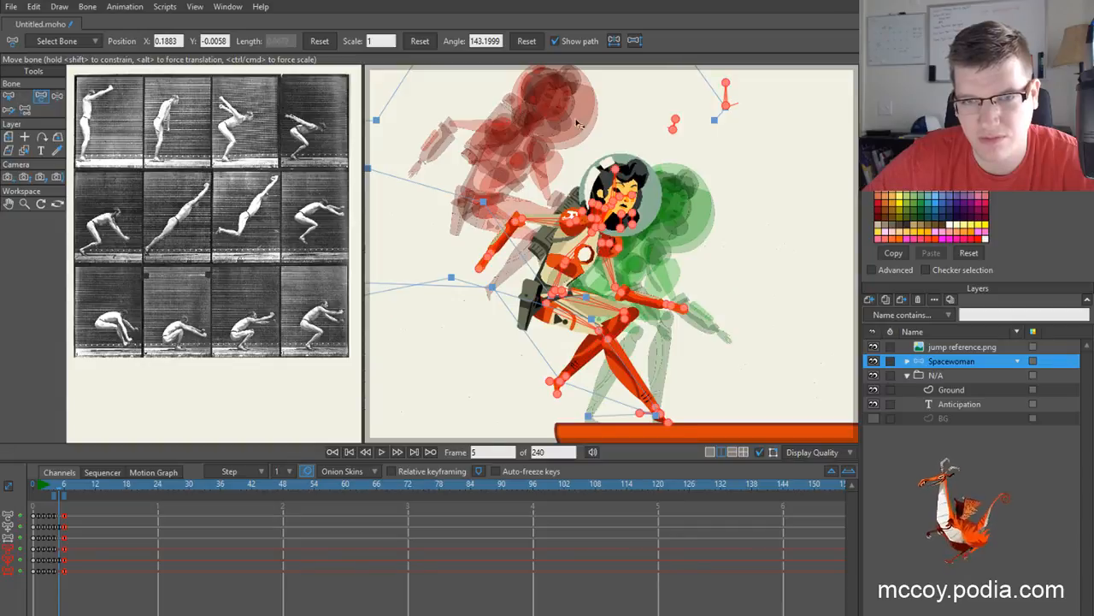
# - On frame 5, pull the spacewoman's hips up and forward with Manipulate Bones and tilt her torso more upright
pyautogui.scroll(-3, 597, 174)
pyautogui.scroll(4, 545, 248)
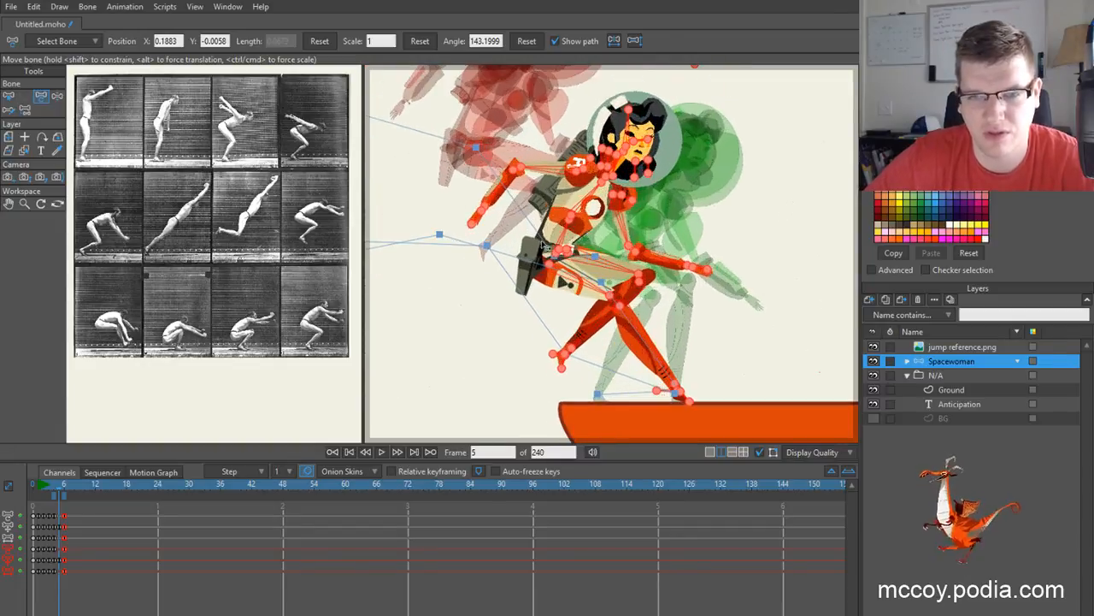
pyautogui.scroll(-1, 594, 295)
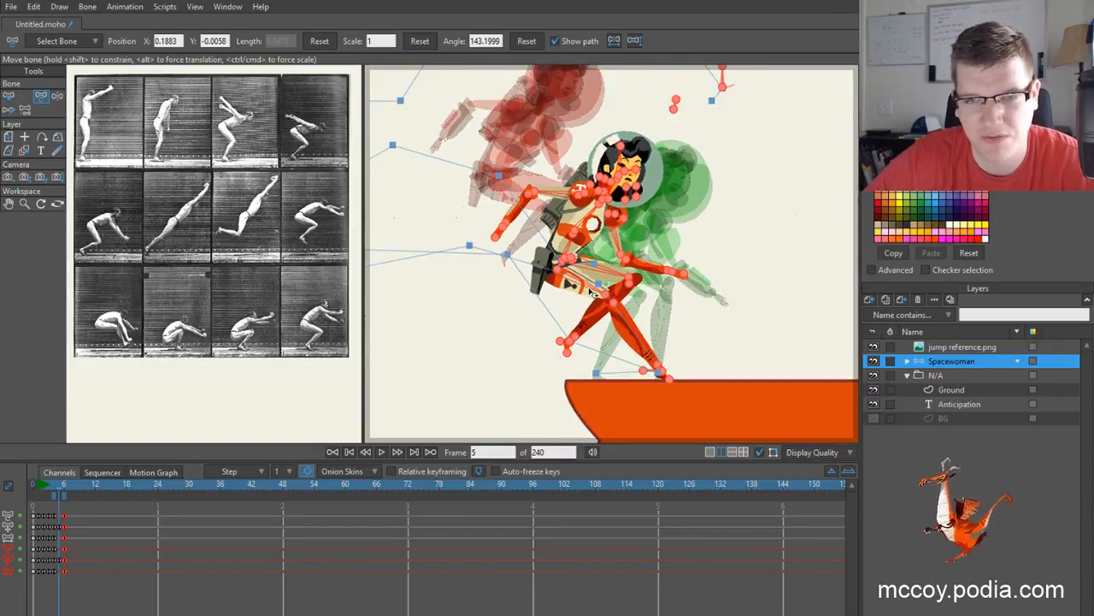
pyautogui.scroll(1, 594, 295)
pyautogui.press('z')
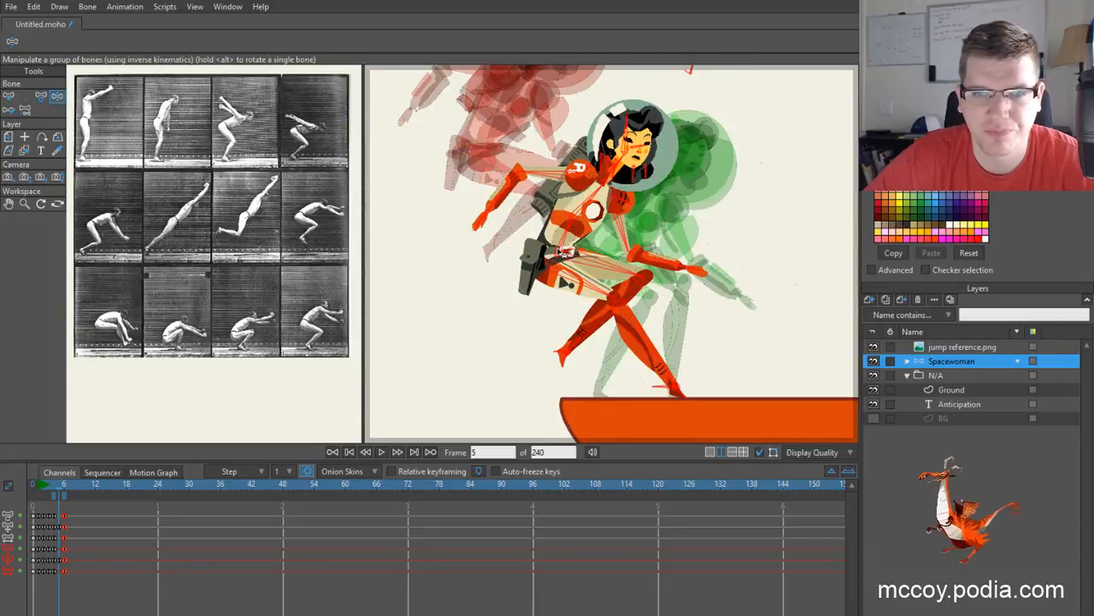
pyautogui.moveTo(564, 253); pyautogui.dragTo(611, 228)
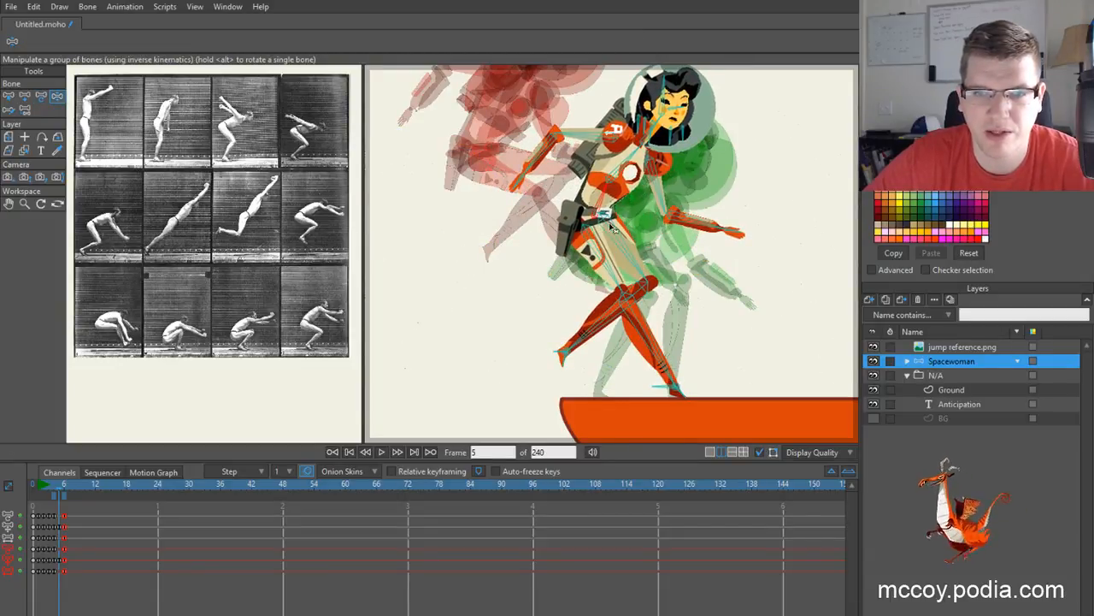
pyautogui.moveTo(622, 170)
pyautogui.mouseDown()
pyautogui.moveTo(601, 190)
pyautogui.moveTo(615, 161)
pyautogui.mouseUp()
# - Step back and forth through frames 2 to 6 and beyond to examine the transition from mid-air to landing
pyautogui.scroll(-4, 615, 323)
pyautogui.press('Left')
pyautogui.press('Left')
pyautogui.press('Left')
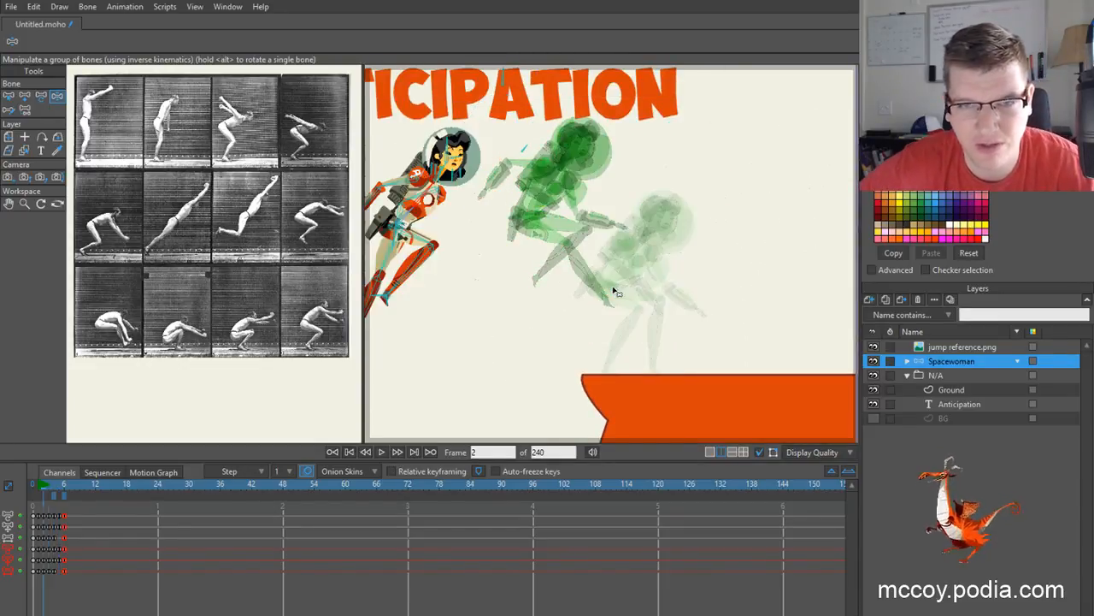
pyautogui.press('Right')
pyautogui.press('Right')
pyautogui.press('Right')
pyautogui.press('Left')
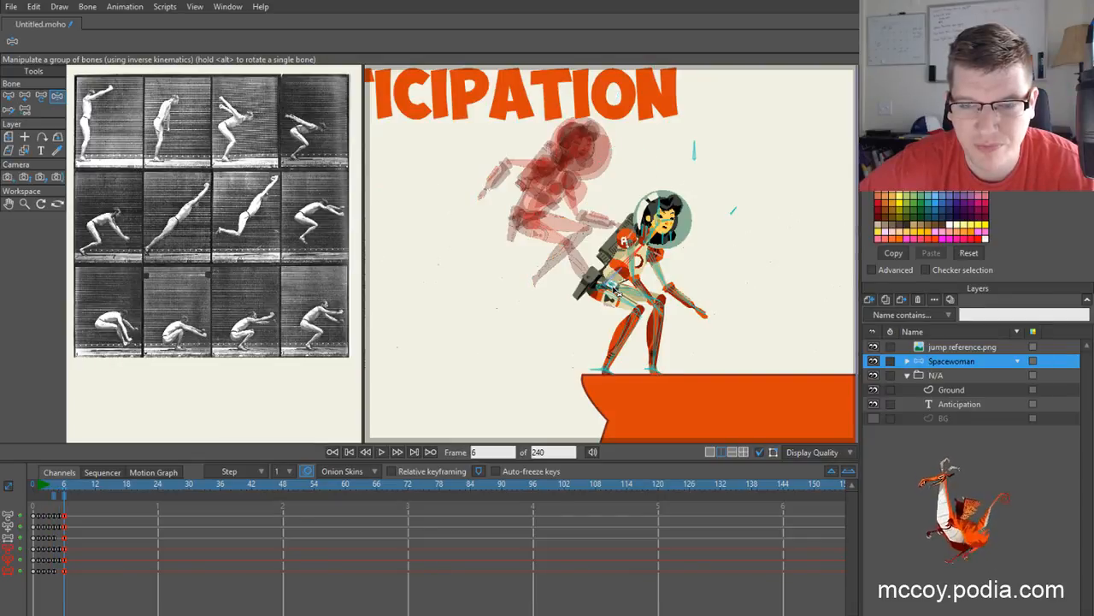
pyautogui.press('Right')
pyautogui.press('Right')
pyautogui.press('Right')
pyautogui.press('Right')
pyautogui.press('Left')
pyautogui.press('Left')
pyautogui.press('Left')
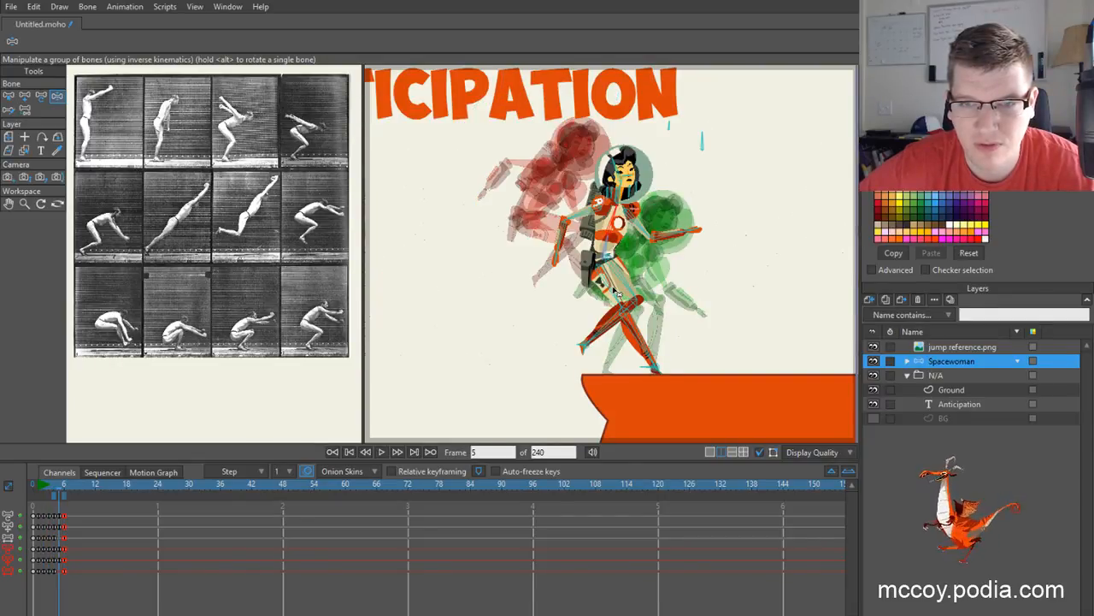
# - Pull the spacewoman's hips up and back on frame 5 to straighten her legs above the platform
pyautogui.scroll(2, 645, 272)
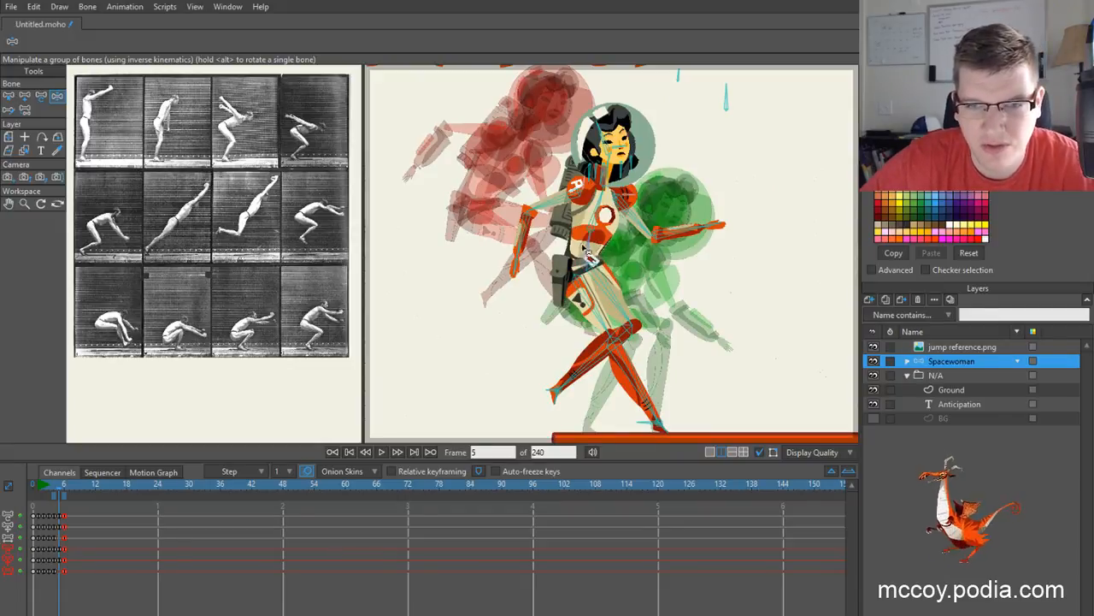
pyautogui.moveTo(587, 248); pyautogui.dragTo(577, 242)
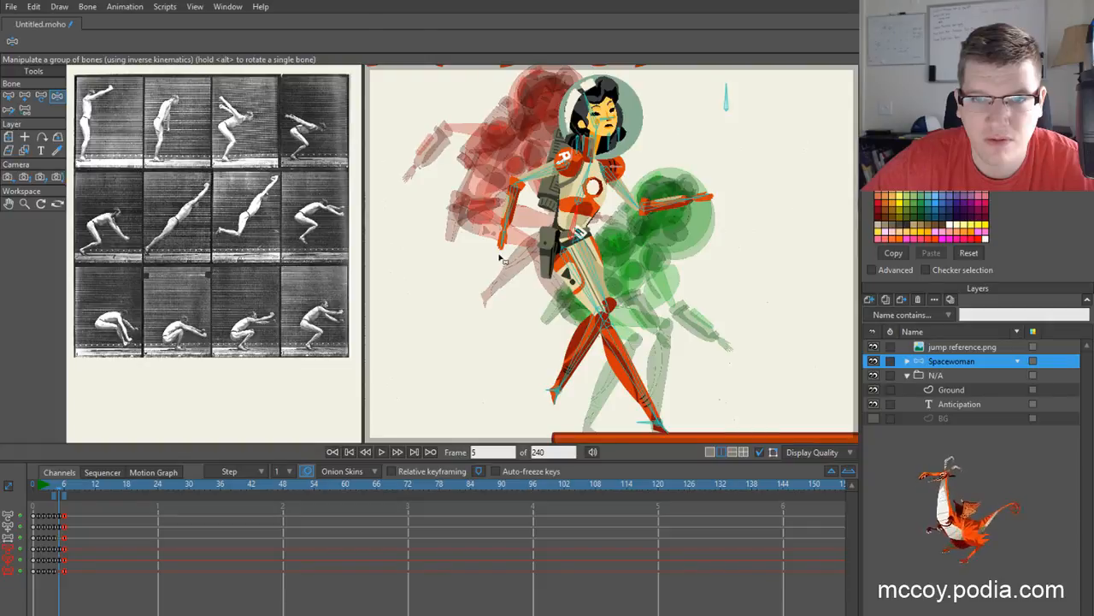
pyautogui.scroll(-2, 502, 259)
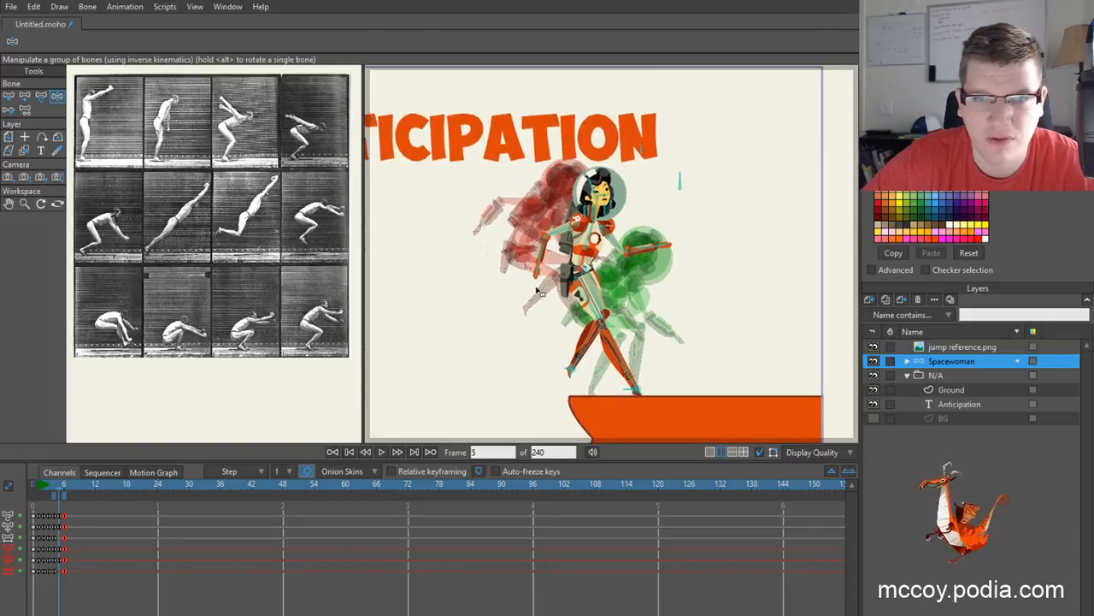
# - On frame 4, tilt the spacewoman's torso and head back with Manipulate Bones so she hangs more upright in mid-air
pyautogui.click(55, 484)
pyautogui.scroll(2, 540, 295)
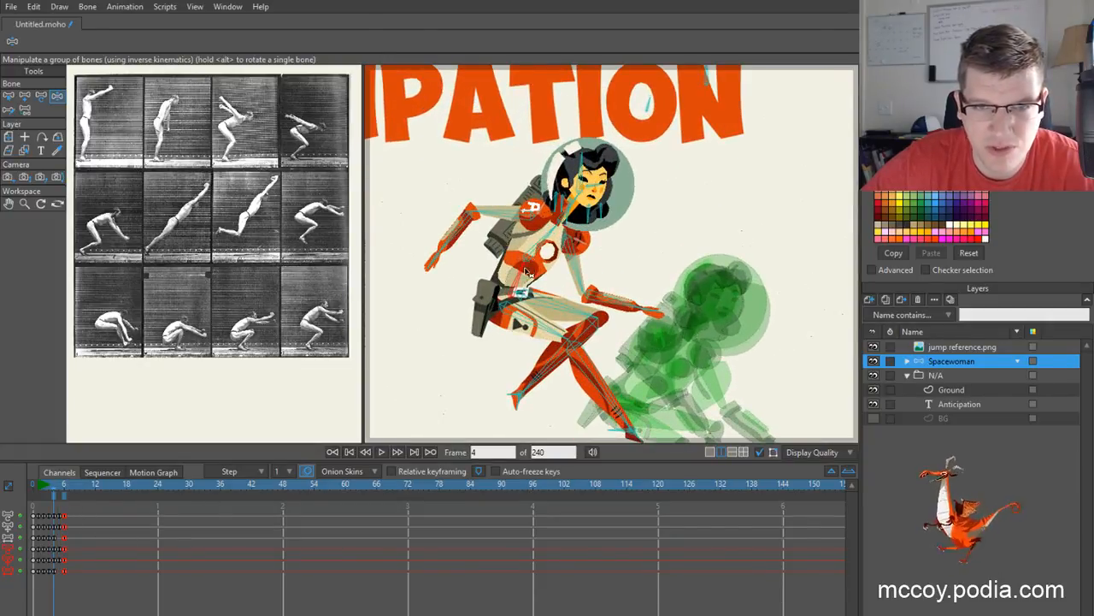
pyautogui.moveTo(526, 272); pyautogui.dragTo(520, 248)
pyautogui.moveTo(511, 164); pyautogui.dragTo(522, 160)
pyautogui.scroll(-2, 476, 220)
pyautogui.moveTo(481, 222); pyautogui.dragTo(610, 211)
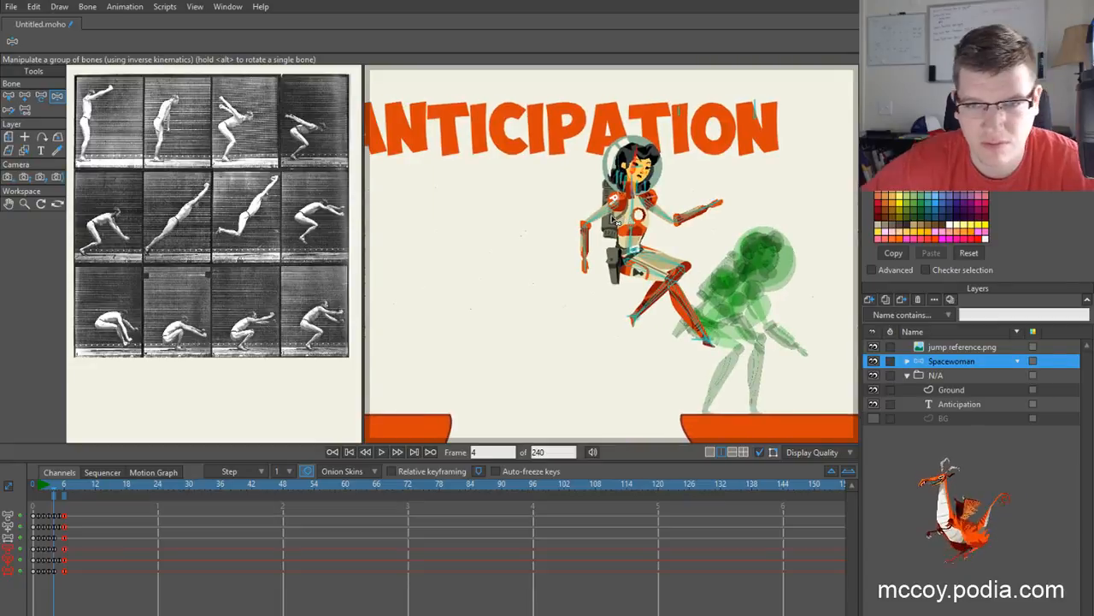
# - Step back through the jump frames and forward to frame 5 to examine how the mid-air poses flow
pyautogui.press('Left')
pyautogui.press('Left')
pyautogui.press('Left')
pyautogui.press('Right')
pyautogui.press('Right')
pyautogui.press('Right')
pyautogui.press('Right')
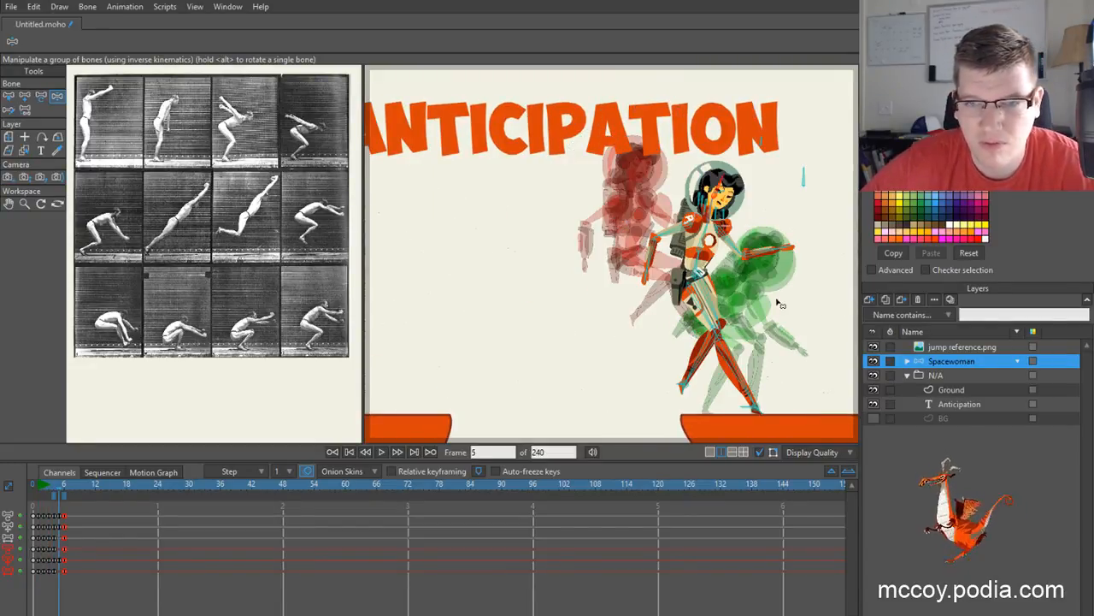
# - On frame 5, lean the spacewoman's torso back slightly above her hips
pyautogui.scroll(3, 733, 268)
pyautogui.moveTo(733, 269); pyautogui.dragTo(714, 322)
pyautogui.moveTo(653, 302); pyautogui.dragTo(659, 248)
pyautogui.scroll(-2, 640, 292)
pyautogui.scroll(-2, 674, 266)
pyautogui.scroll(2, 659, 246)
pyautogui.scroll(1, 666, 280)
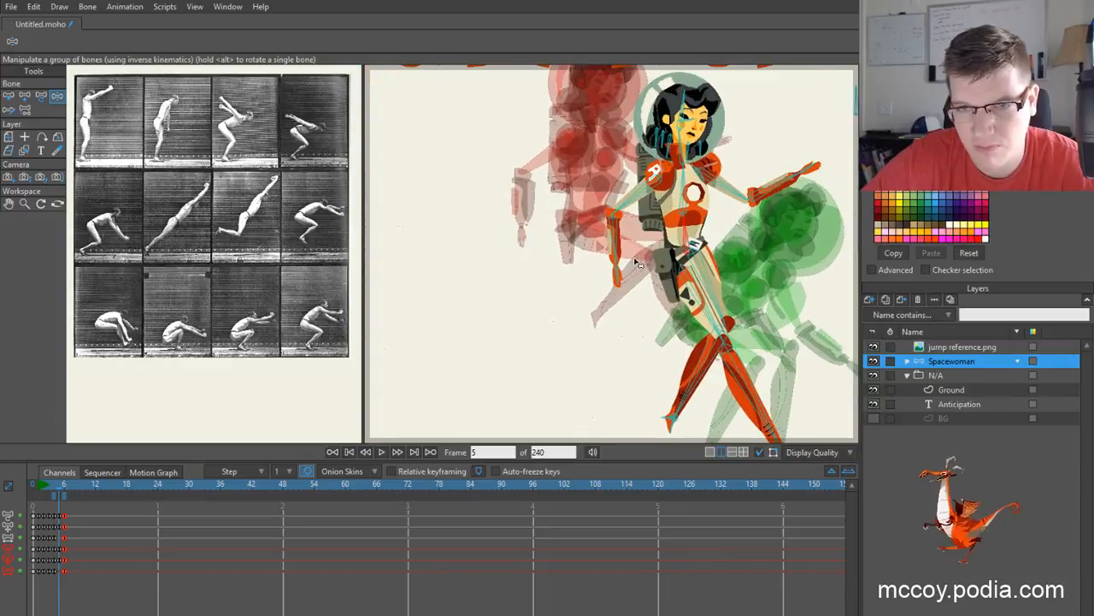
# - Swing the spacewoman's rear arm further back and lower her front forearm to about level on frame 5
pyautogui.moveTo(631, 198); pyautogui.dragTo(586, 209)
pyautogui.moveTo(774, 197); pyautogui.dragTo(657, 261)
pyautogui.scroll(-3, 732, 229)
pyautogui.scroll(-2, 588, 278)
pyautogui.scroll(4, 589, 278)
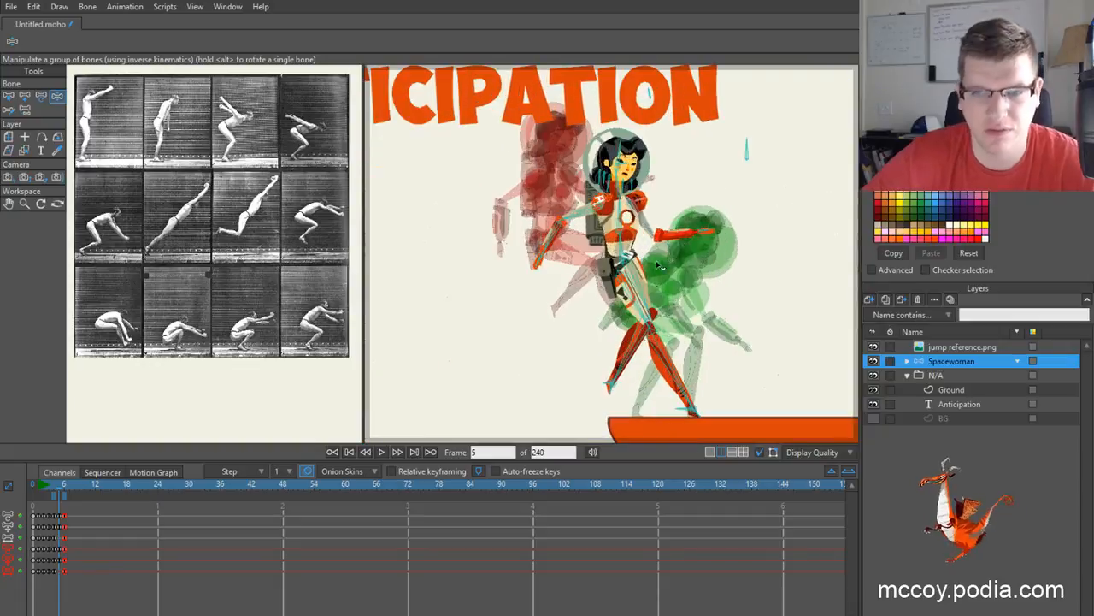
# - Move the hip bone forward and slightly up on frame 5 to position X 3.0343, Y 0.1497
pyautogui.scroll(2, 644, 294)
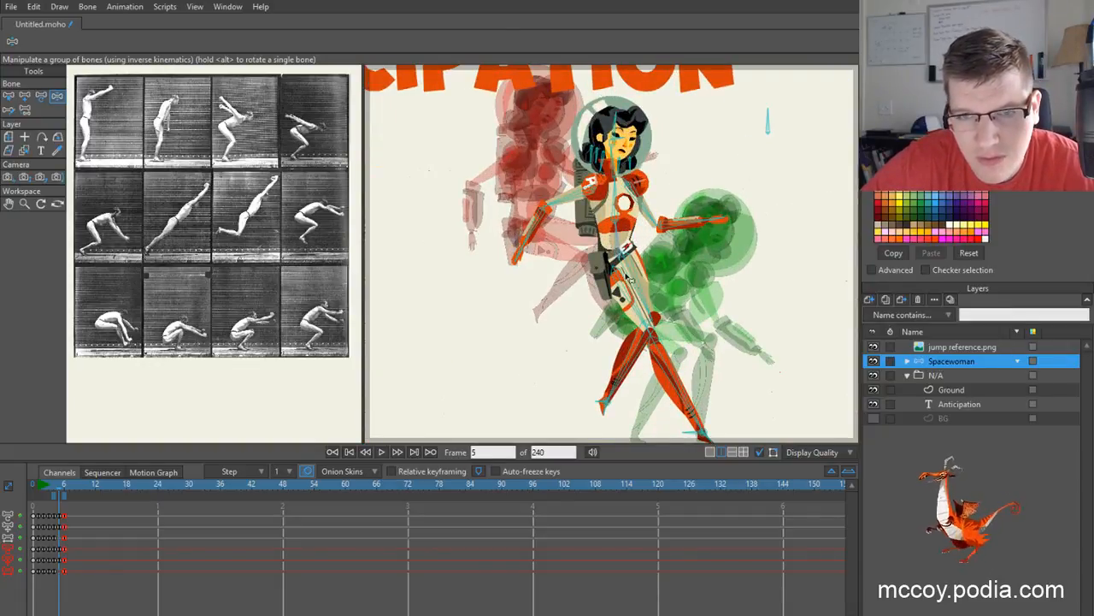
pyautogui.scroll(4, 659, 268)
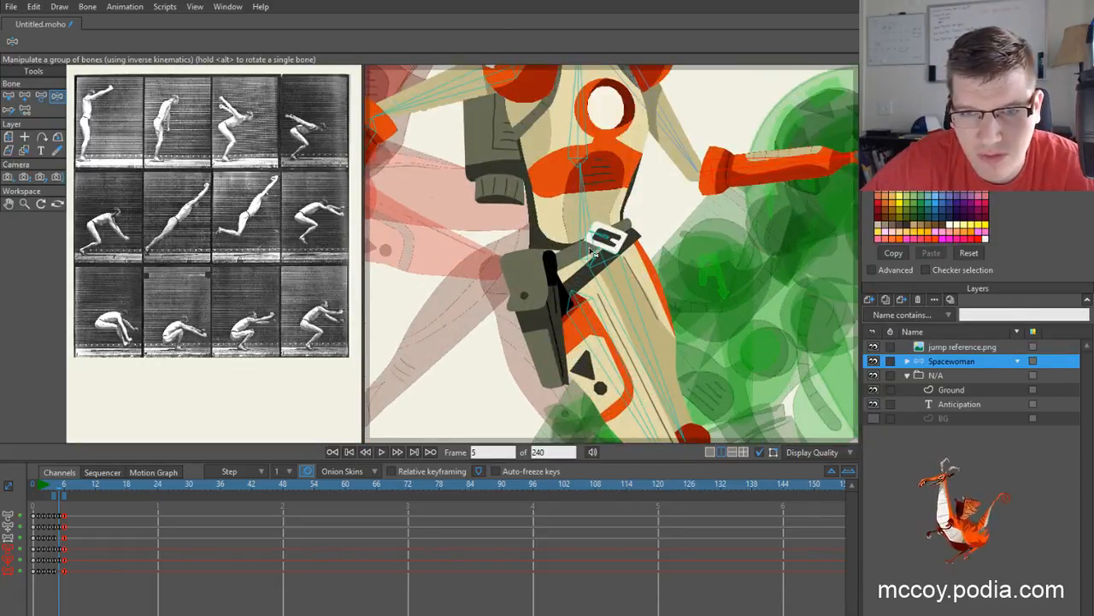
pyautogui.scroll(1, 612, 252)
pyautogui.scroll(-3, 612, 253)
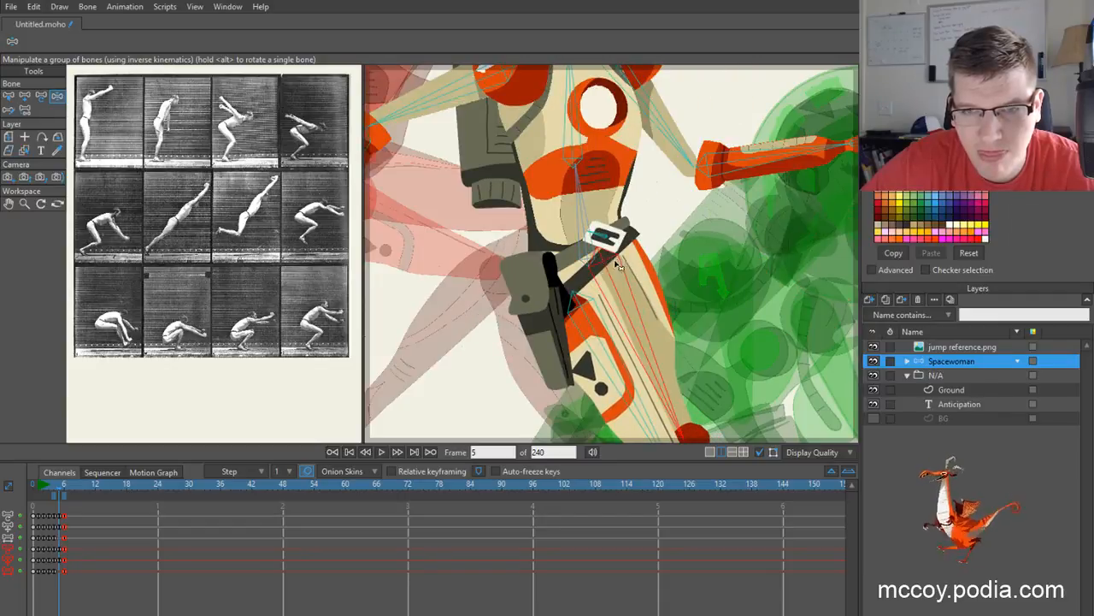
pyautogui.scroll(-2, 604, 256)
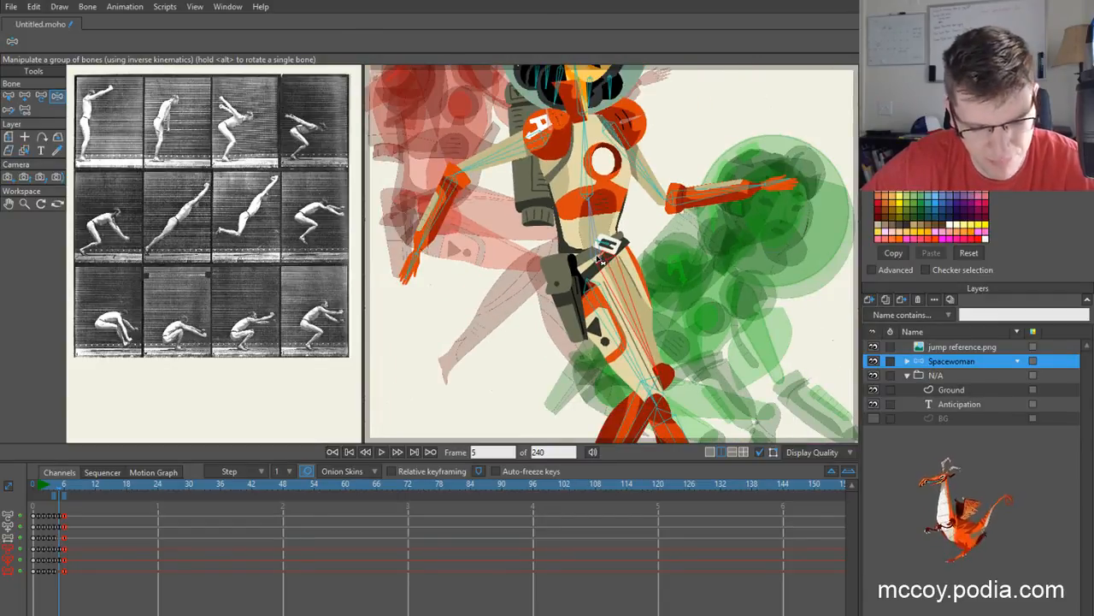
pyautogui.press('t')
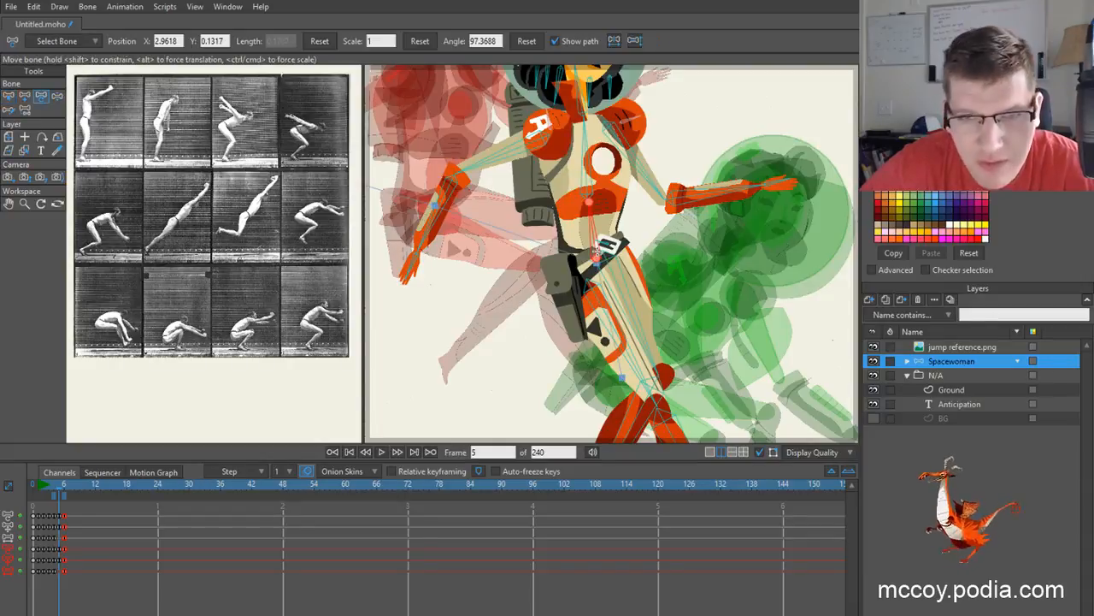
pyautogui.scroll(5, 599, 260)
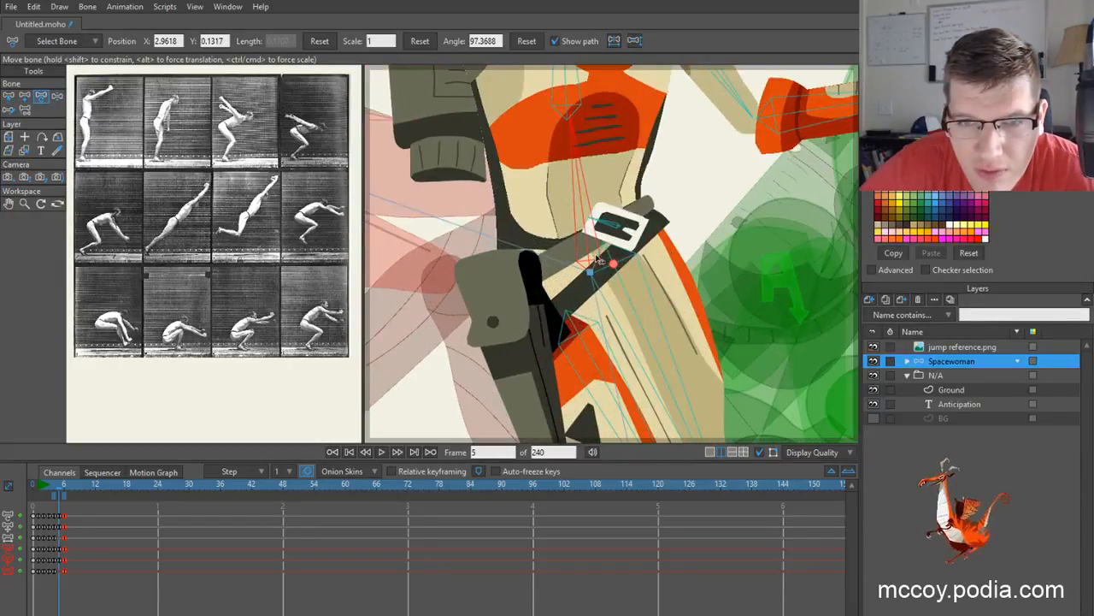
pyautogui.moveTo(597, 263); pyautogui.dragTo(662, 249)
pyautogui.scroll(-5, 663, 249)
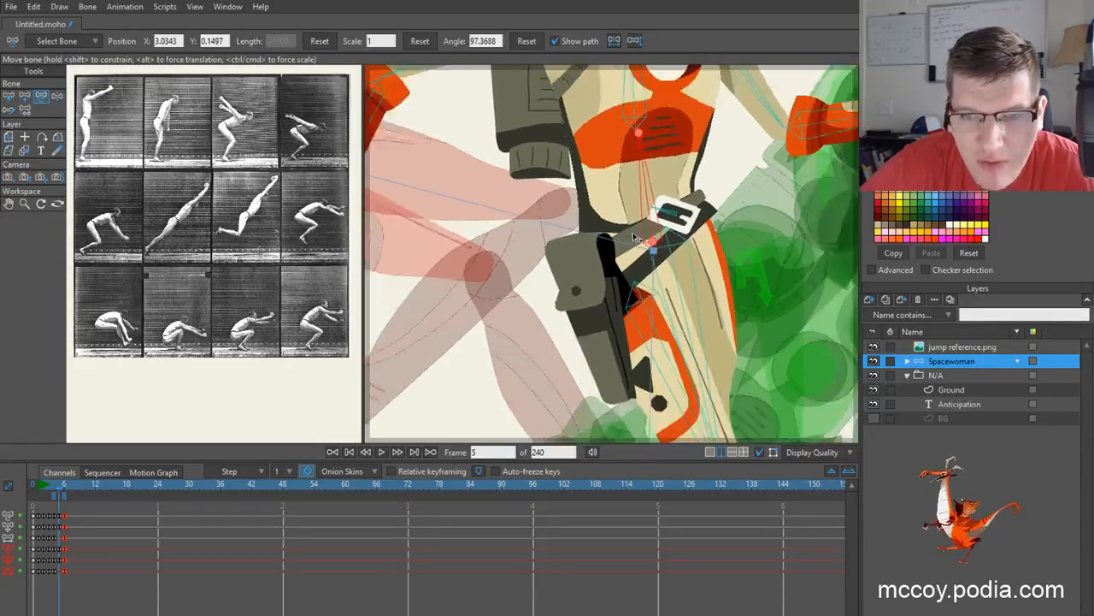
pyautogui.scroll(2, 658, 247)
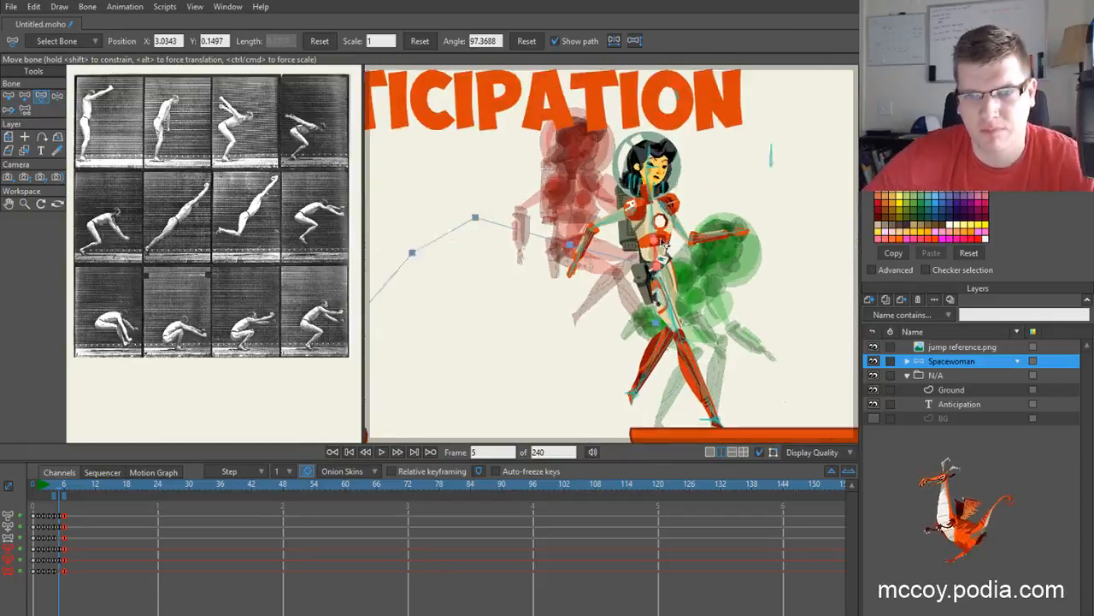
# - On frame 5, swing the trailing leg forward into a raised bent knee and lean the torso back over the planted leg
pyautogui.press('z')
pyautogui.moveTo(667, 247); pyautogui.dragTo(646, 251)
pyautogui.moveTo(625, 432); pyautogui.dragTo(718, 368)
pyautogui.scroll(2, 633, 224)
pyautogui.moveTo(633, 229); pyautogui.dragTo(686, 218)
pyautogui.scroll(-2, 689, 257)
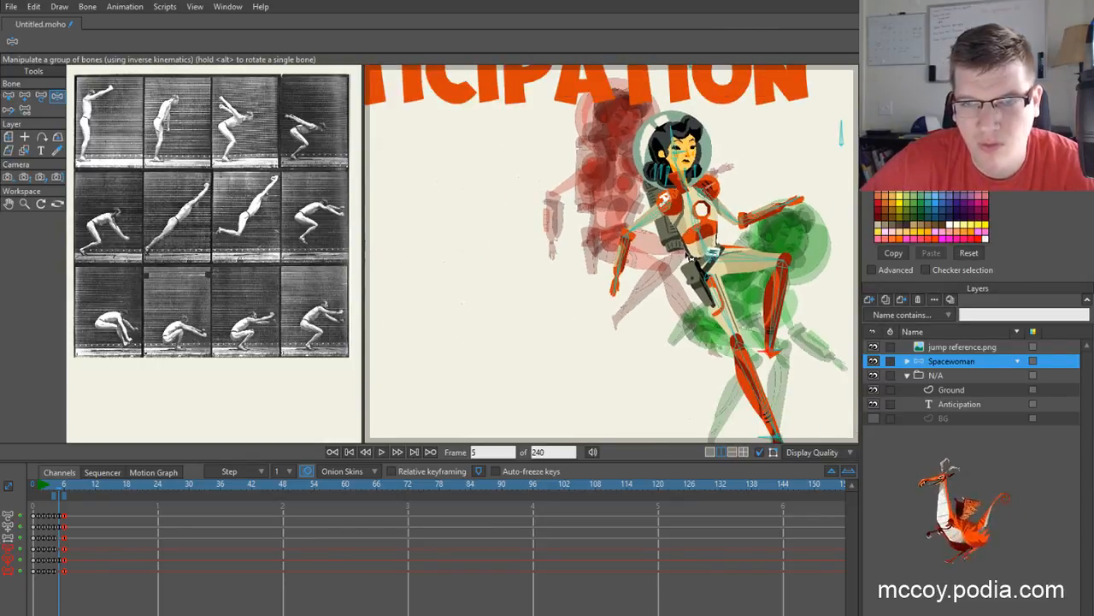
pyautogui.scroll(-2, 671, 285)
pyautogui.scroll(3, 653, 282)
pyautogui.moveTo(678, 287); pyautogui.dragTo(649, 281)
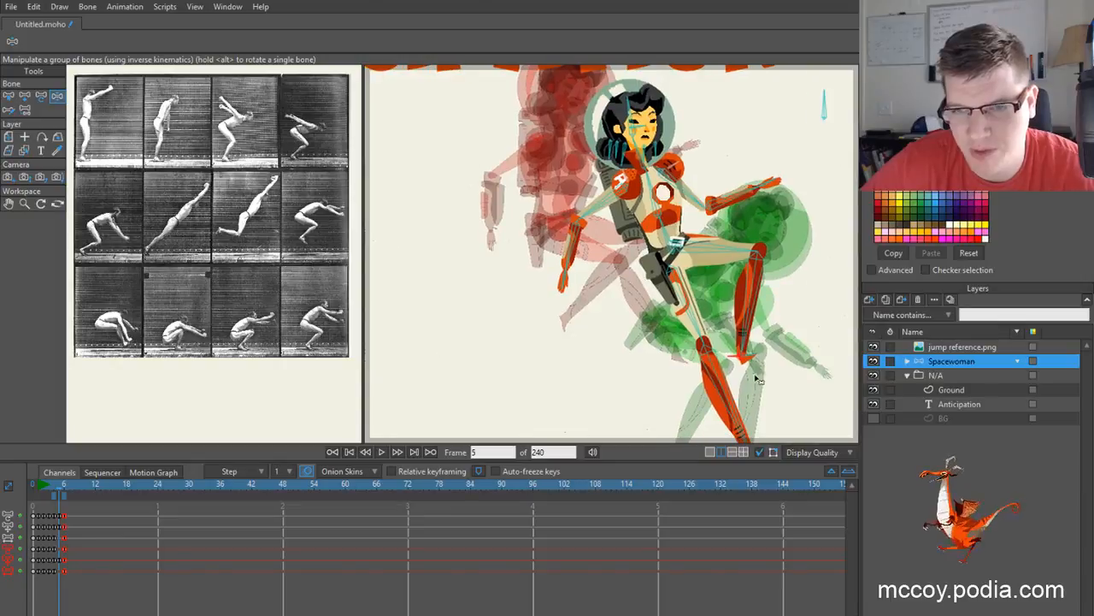
pyautogui.scroll(-2, 757, 378)
pyautogui.moveTo(709, 345); pyautogui.dragTo(699, 304)
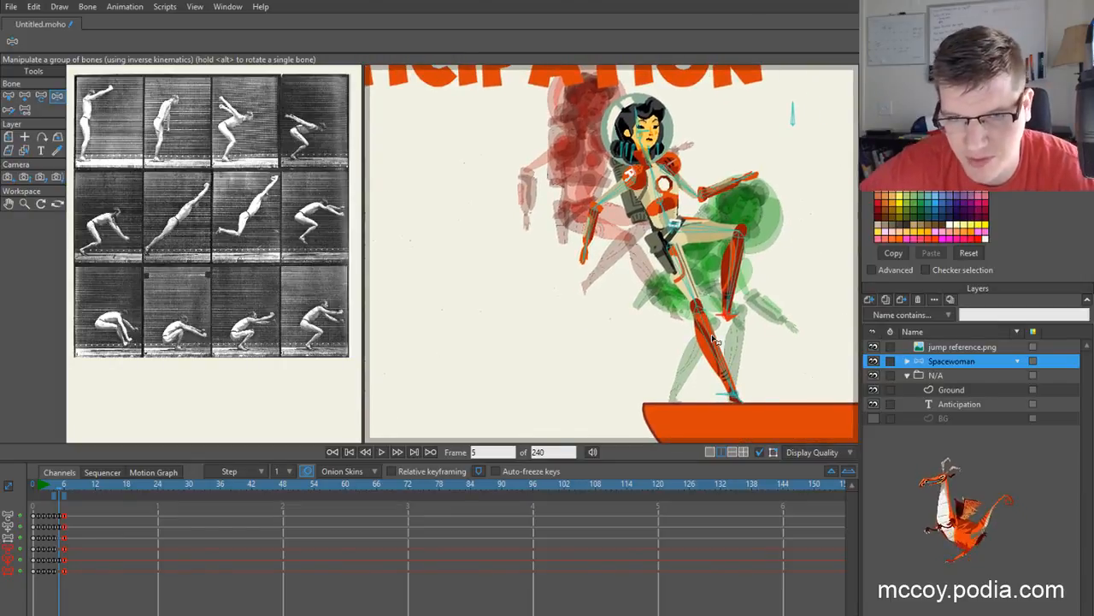
# - Turn off the onion skins and step between frames 3 and 6 to examine the landing motion
pyautogui.press('Left')
pyautogui.press('Right')
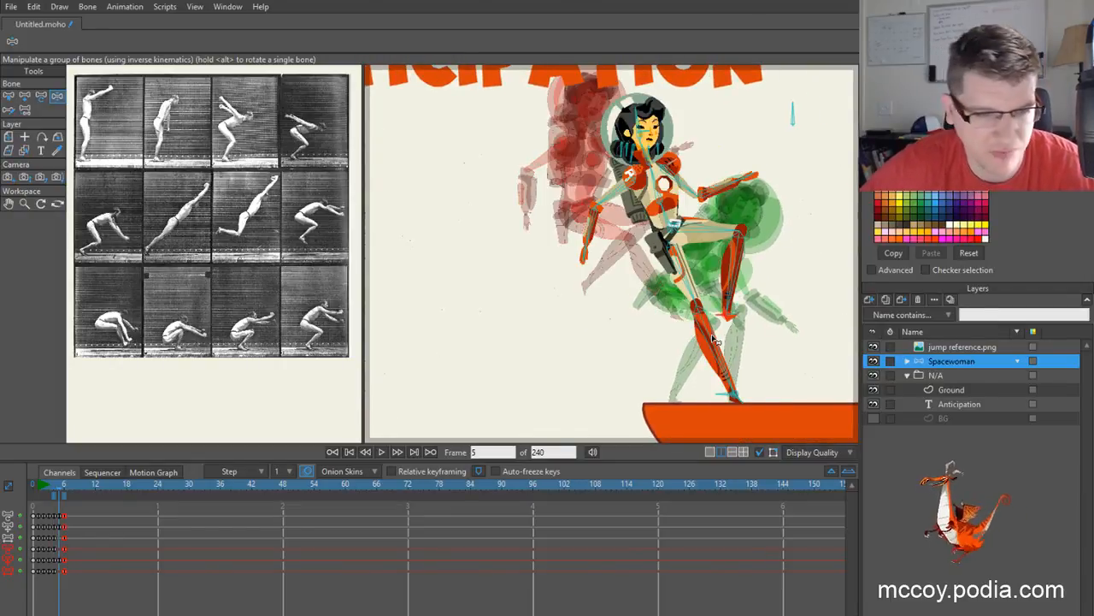
pyautogui.click(306, 471)
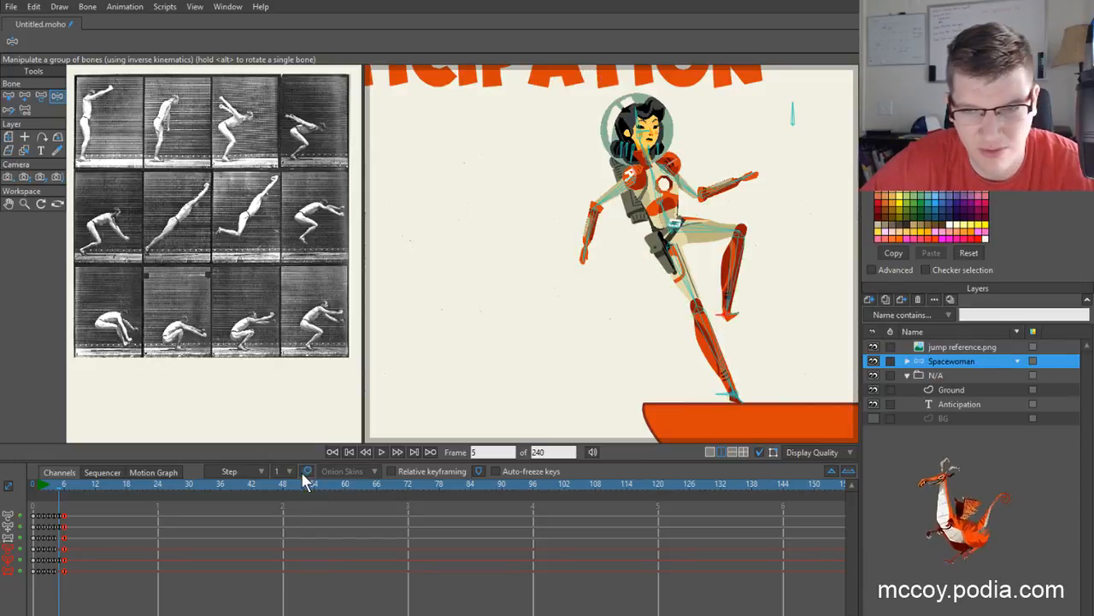
pyautogui.press('Left')
pyautogui.press('Right')
pyautogui.press('Left')
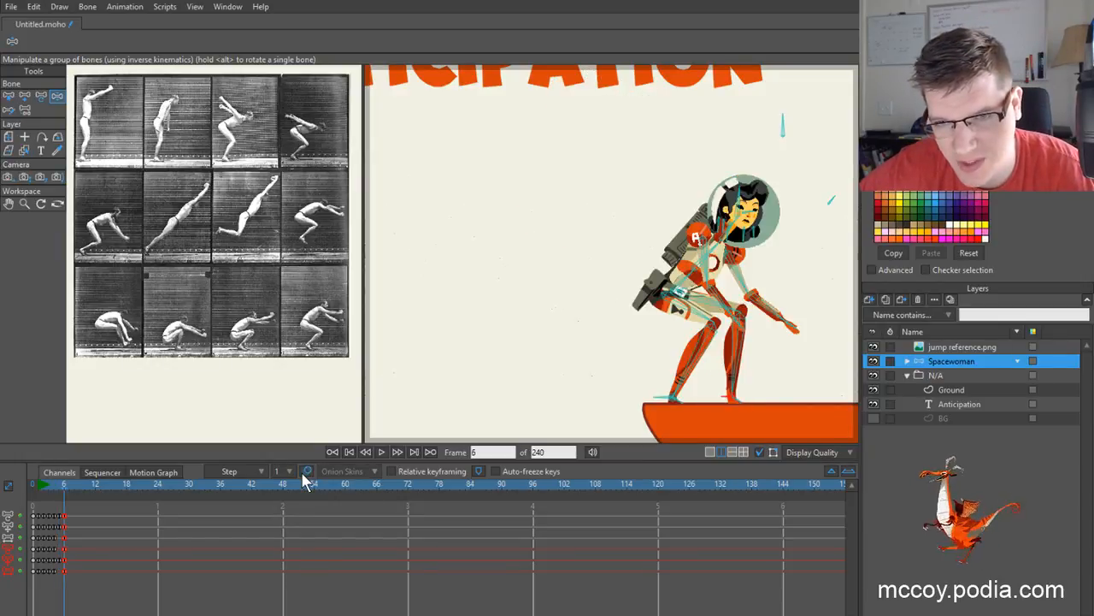
pyautogui.press('Right')
pyautogui.press('Right')
pyautogui.press('Left')
pyautogui.press('Left')
pyautogui.press('Left')
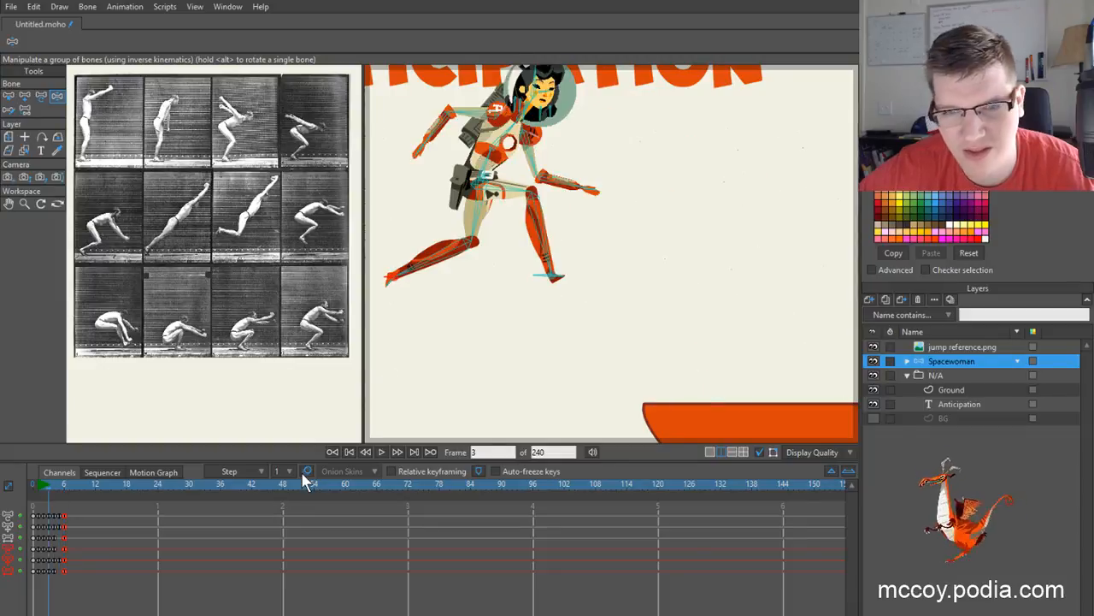
# - Flip repeatedly between frames 2, 3 and 4 to examine how the legs change from one pose to the next
pyautogui.press('Right')
pyautogui.press('Left')
pyautogui.press('Left')
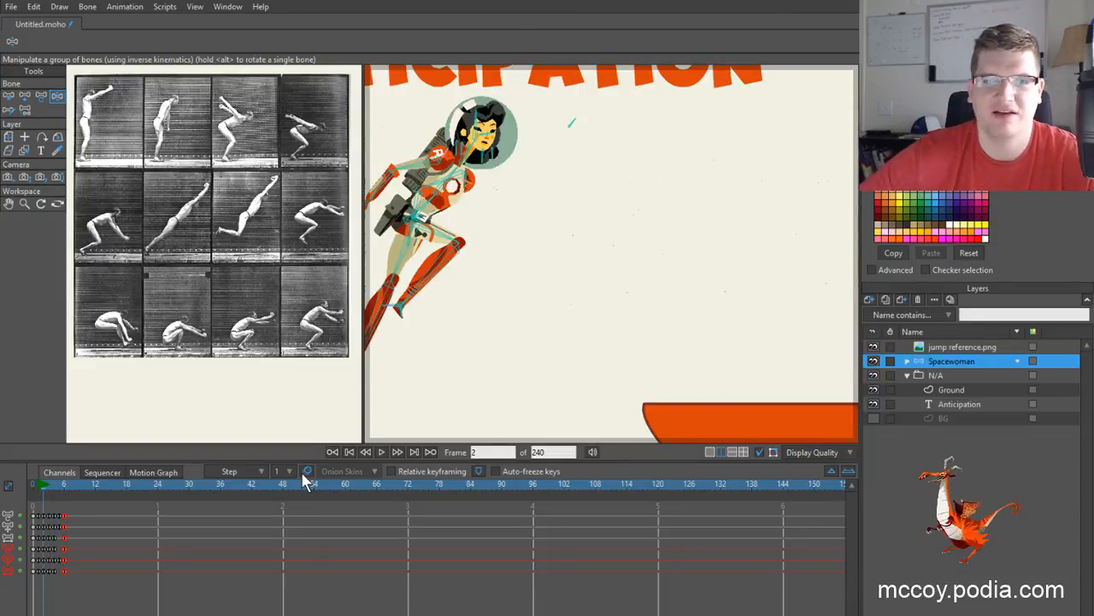
pyautogui.press('Right')
pyautogui.press('Right')
pyautogui.press('Left')
pyautogui.press('Left')
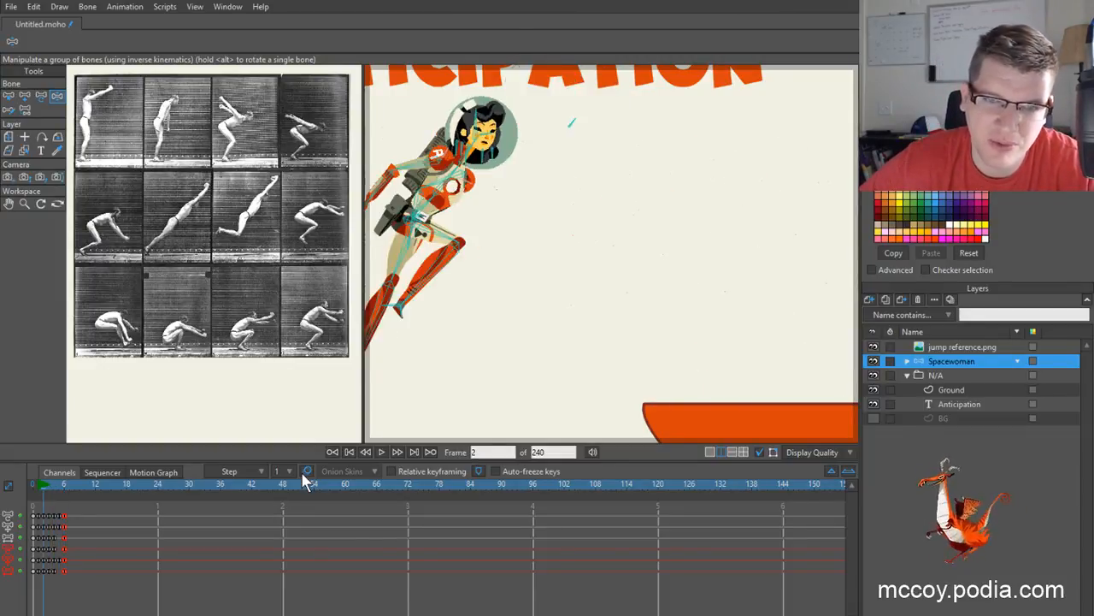
pyautogui.press('Right')
pyautogui.press('Right')
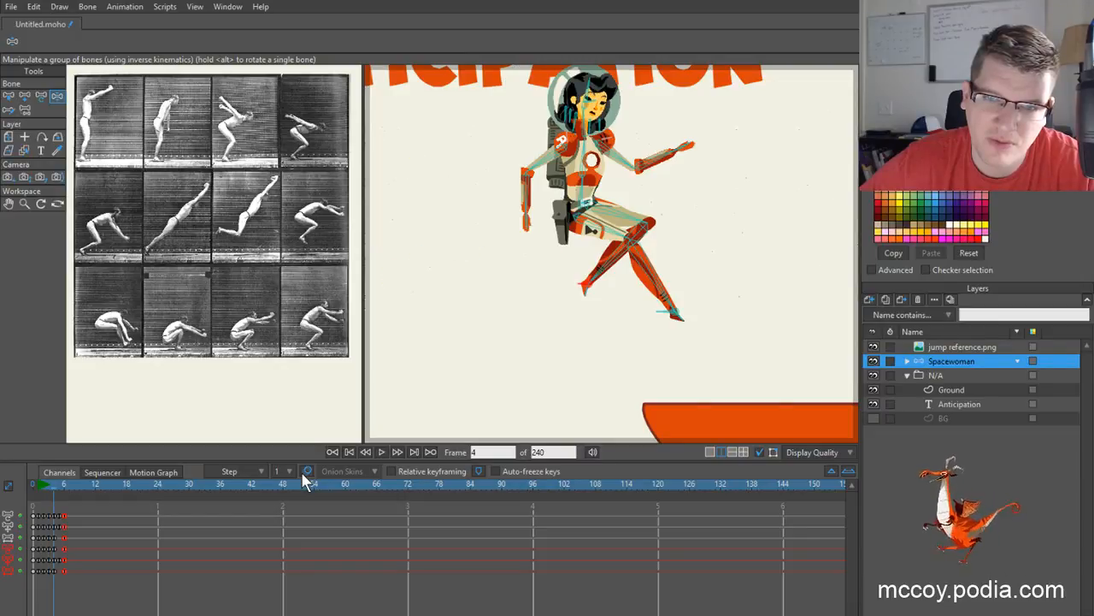
pyautogui.press('Left')
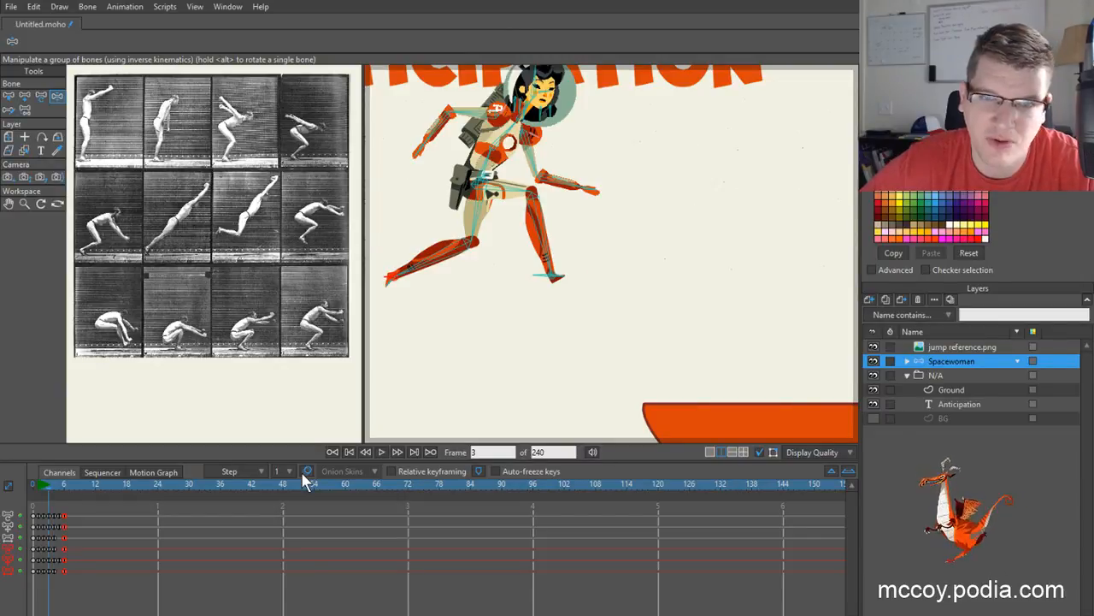
pyautogui.press('Right')
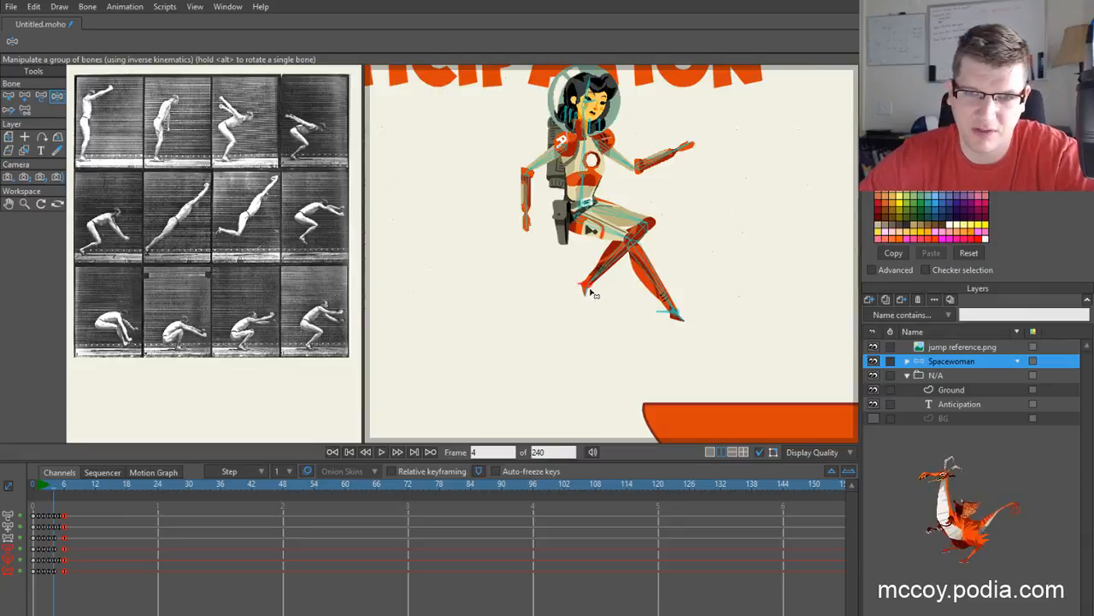
pyautogui.press('Left')
pyautogui.press('Right')
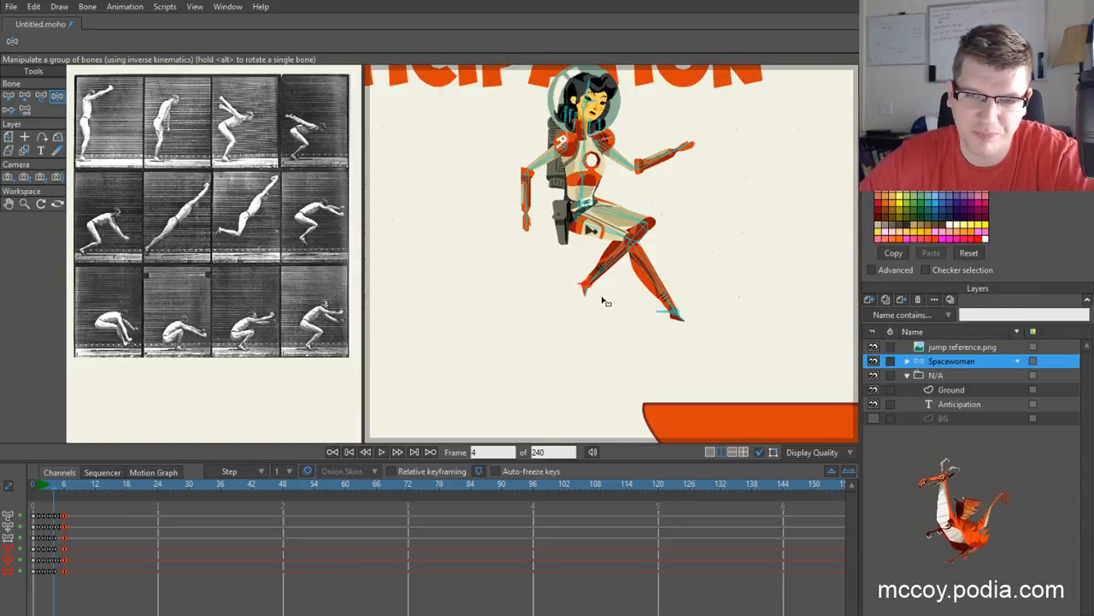
pyautogui.press('Left')
pyautogui.press('Left')
pyautogui.press('Right')
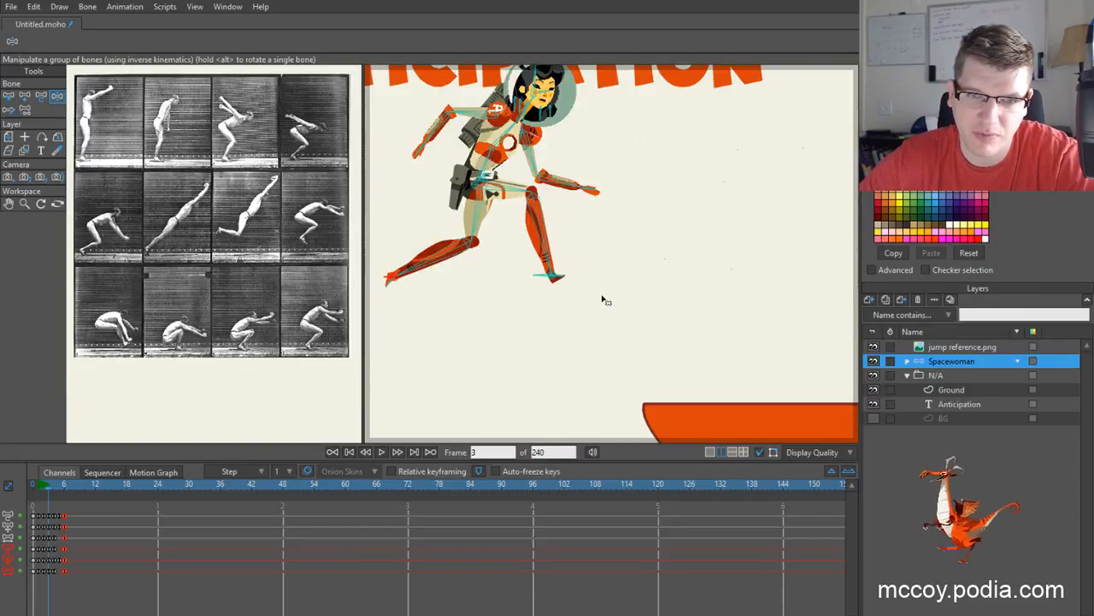
pyautogui.press('Right')
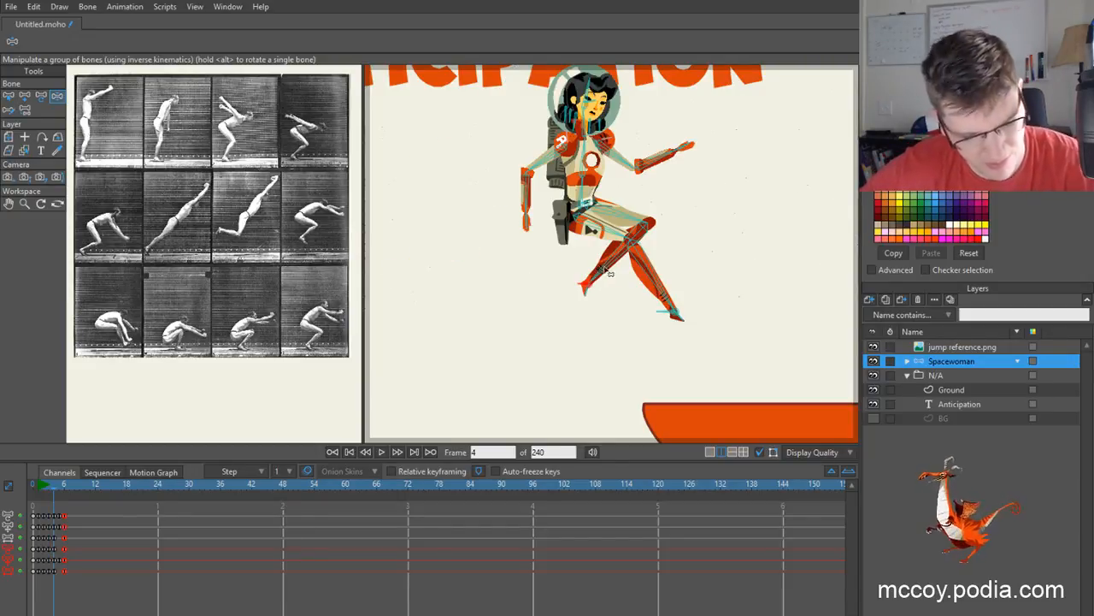
# - On frame 4, swap the legs so the far leg reaches forward and the near leg trails, with both feet lowered
pyautogui.scroll(5, 585, 288)
pyautogui.scroll(-2, 588, 289)
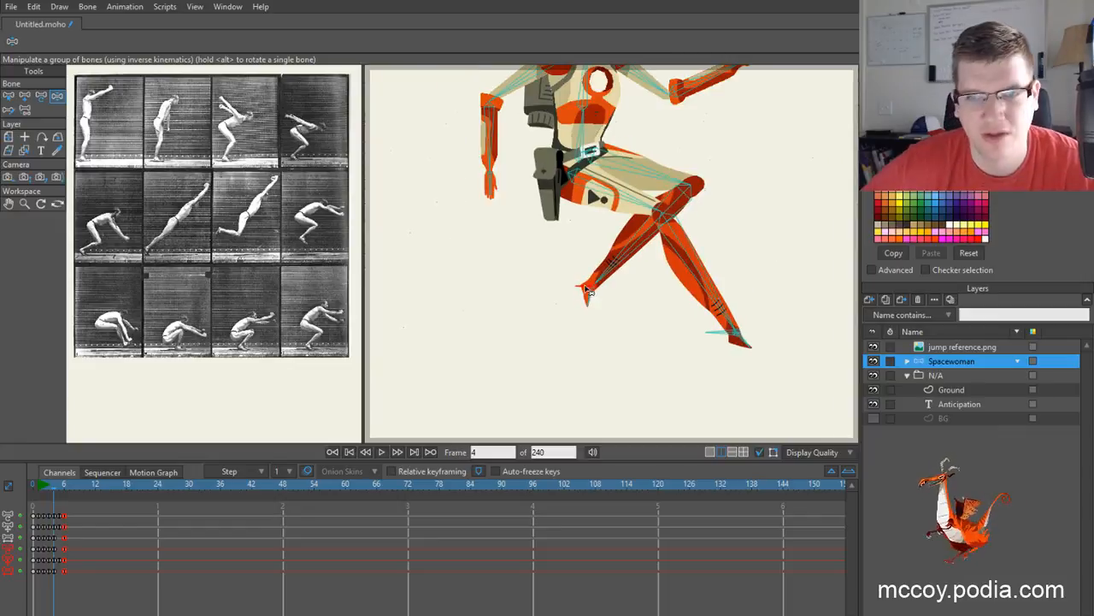
pyautogui.moveTo(588, 289); pyautogui.dragTo(585, 318)
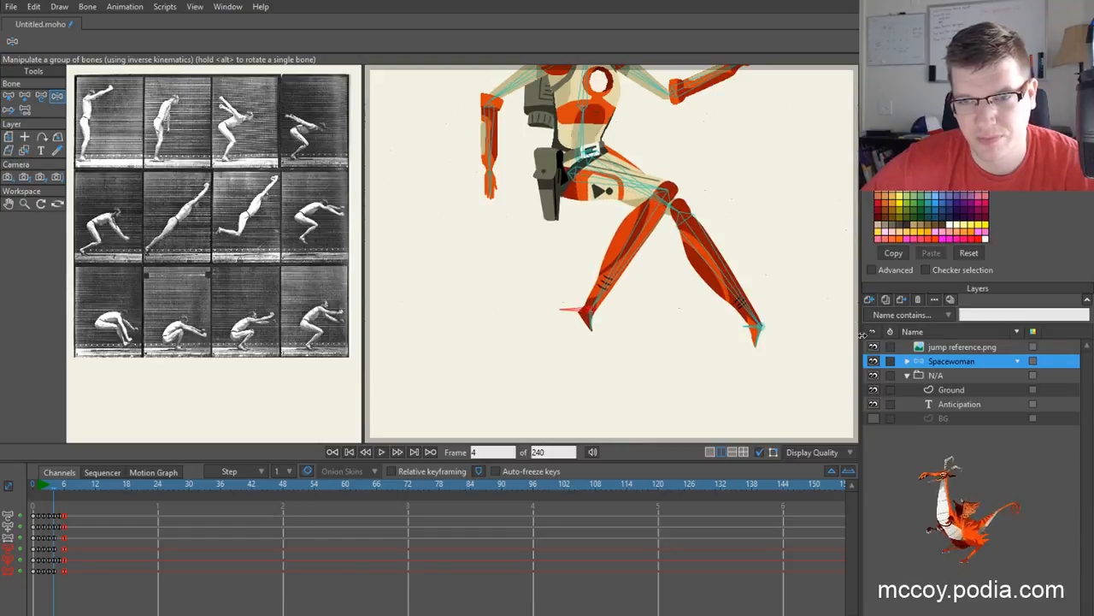
pyautogui.moveTo(756, 332); pyautogui.dragTo(748, 362)
pyautogui.scroll(-5, 751, 283)
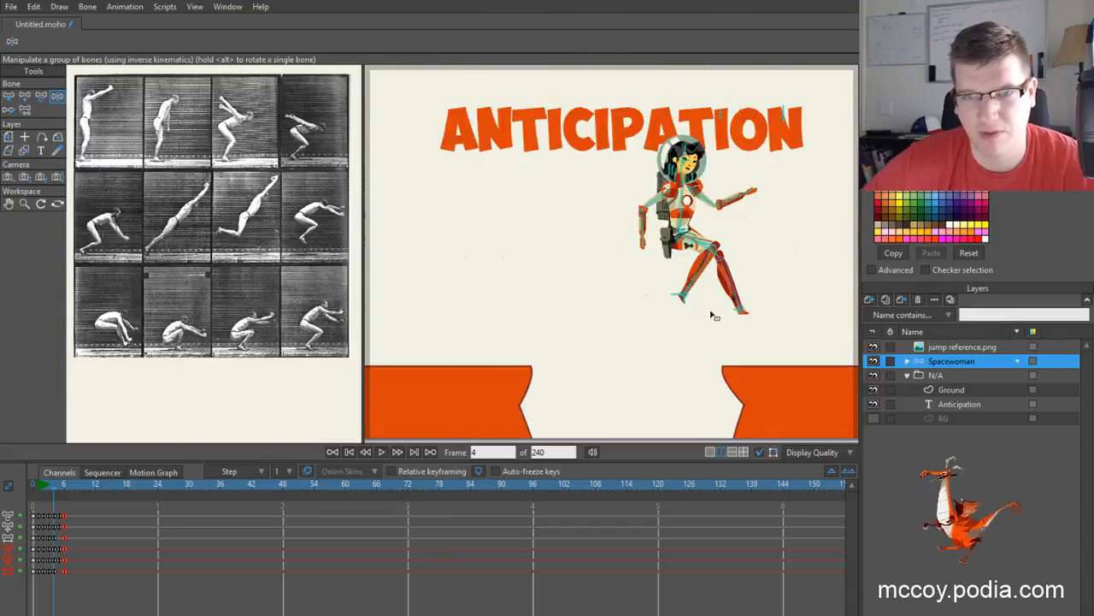
pyautogui.moveTo(714, 313); pyautogui.dragTo(607, 320)
pyautogui.scroll(2, 607, 320)
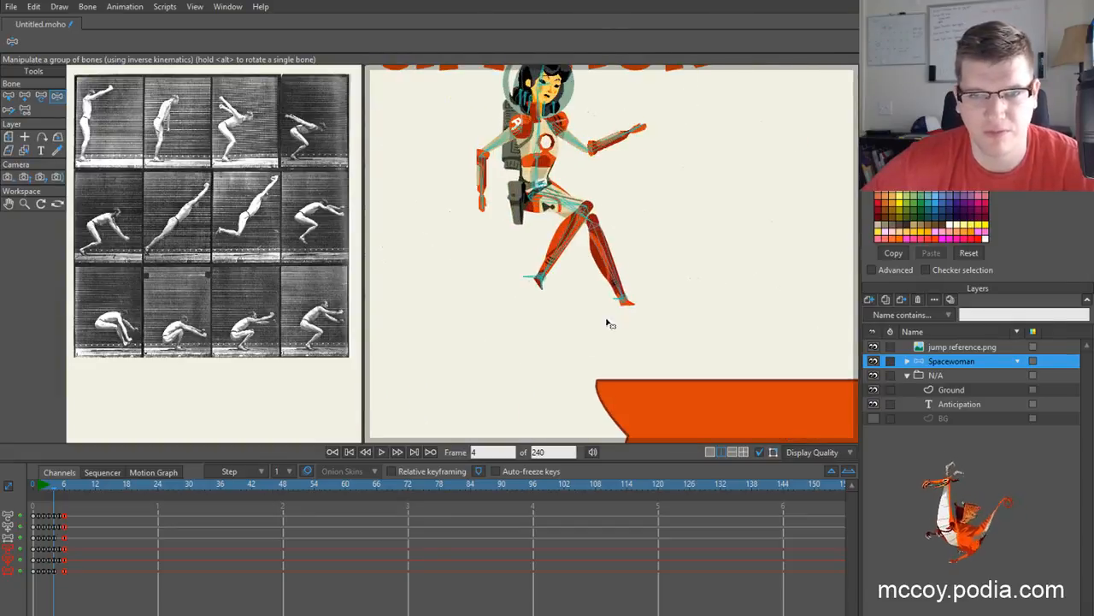
# - Turn the onion skins back on with frame 6 marked, and step back to frame 3
pyautogui.click(306, 471)
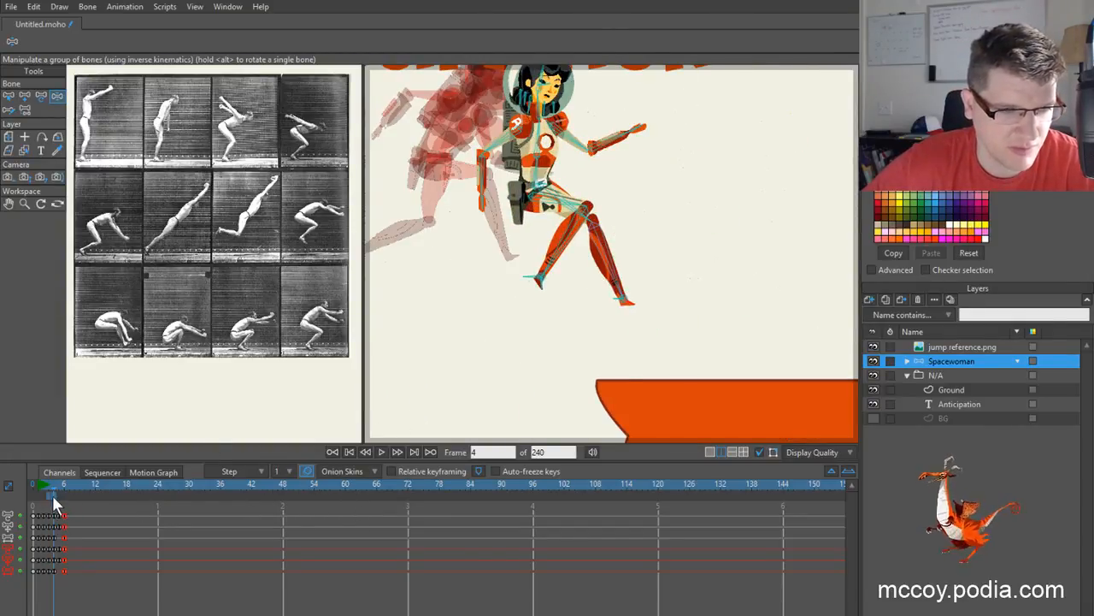
pyautogui.click(61, 496)
pyautogui.click(61, 495)
pyautogui.click(64, 494)
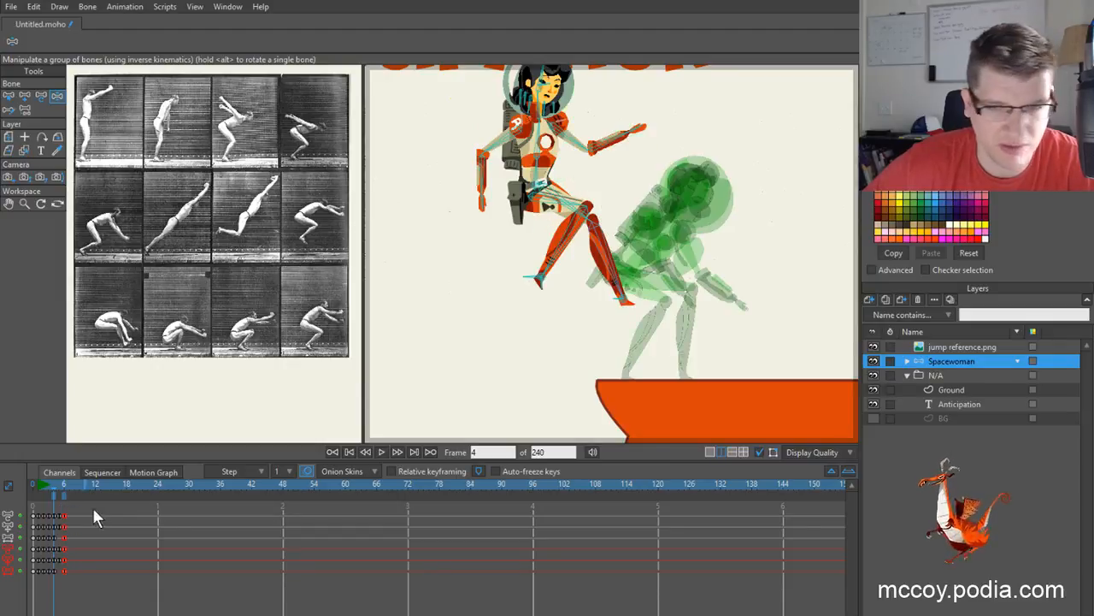
pyautogui.press('Right')
pyautogui.press('Left')
pyautogui.press('Left')
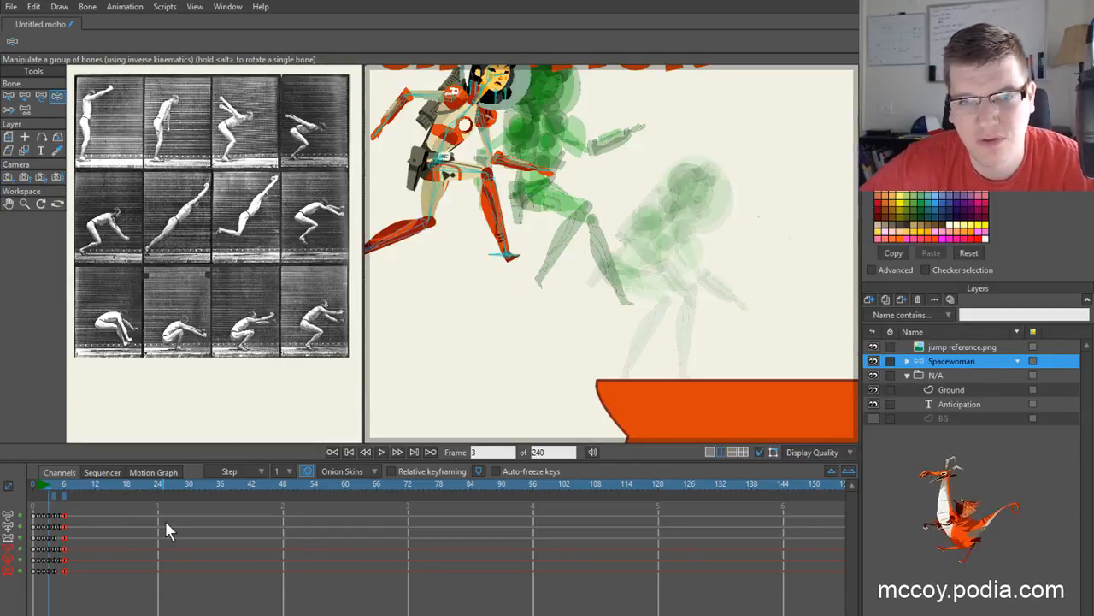
# - On frame 5, align the planted foot with the landing pose's front foot and swing the other leg forward with its knee raised
pyautogui.press('Right')
pyautogui.press('Right')
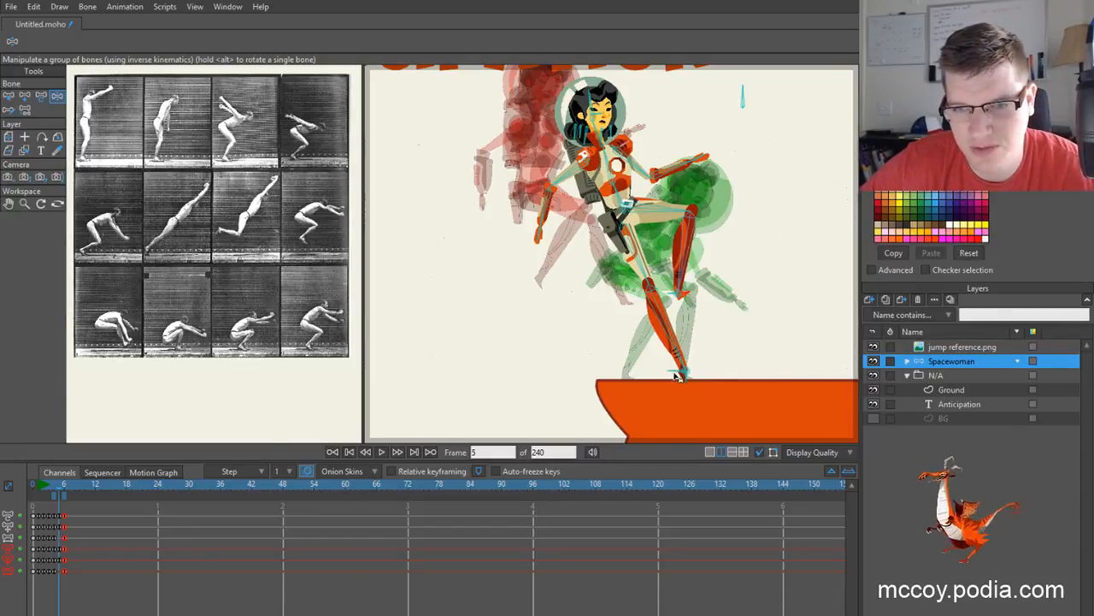
pyautogui.moveTo(675, 376)
pyautogui.mouseDown()
pyautogui.moveTo(687, 304)
pyautogui.moveTo(677, 342)
pyautogui.moveTo(692, 390)
pyautogui.moveTo(680, 325)
pyautogui.moveTo(681, 375)
pyautogui.mouseUp()
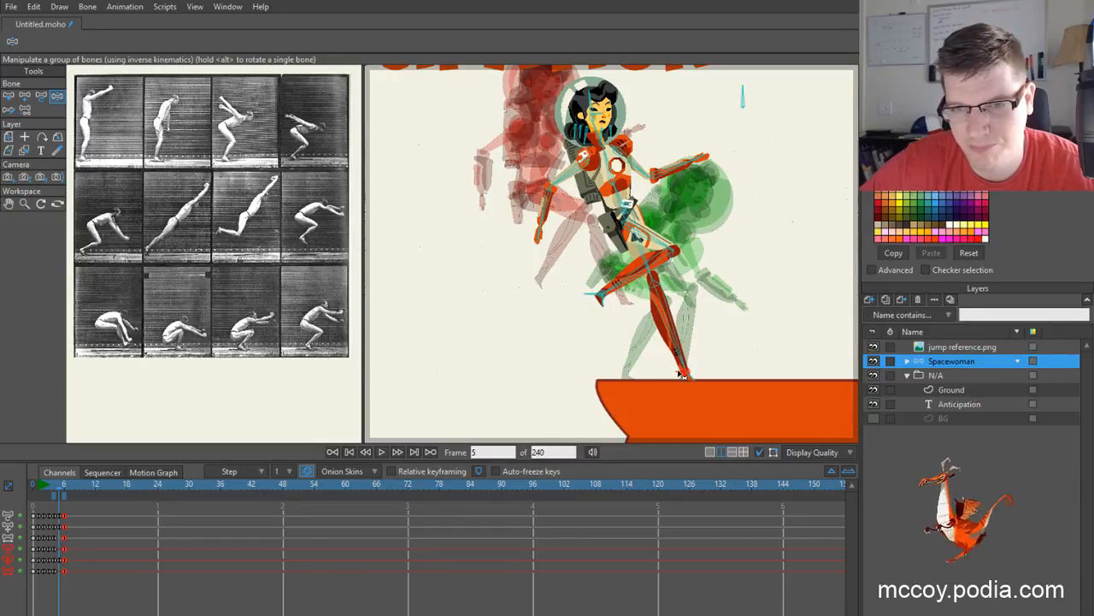
pyautogui.scroll(3, 643, 225)
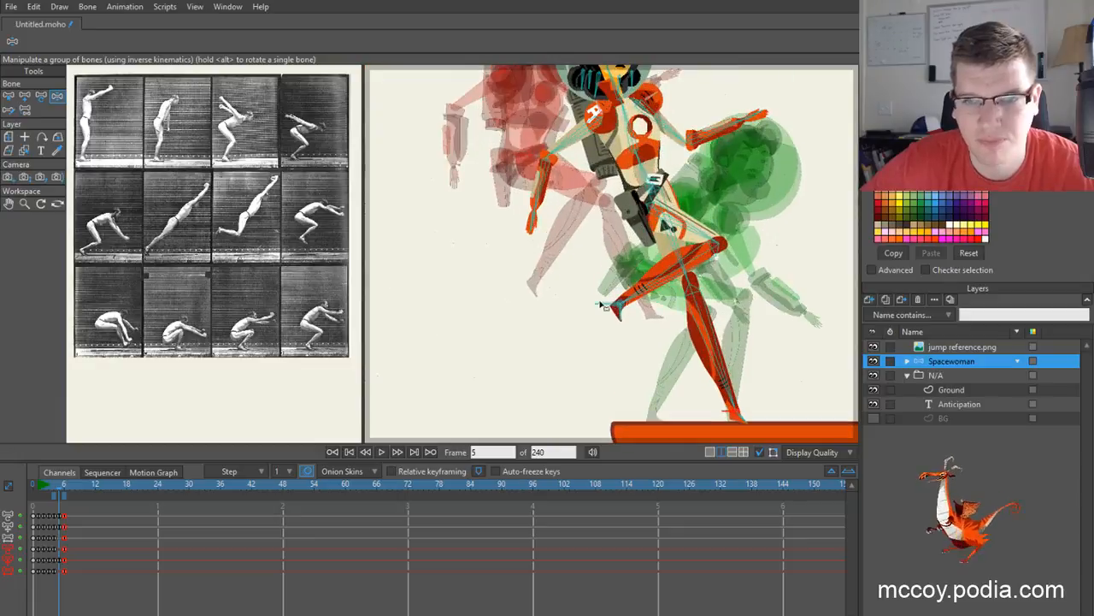
pyautogui.moveTo(643, 309); pyautogui.dragTo(737, 297)
pyautogui.scroll(-3, 696, 275)
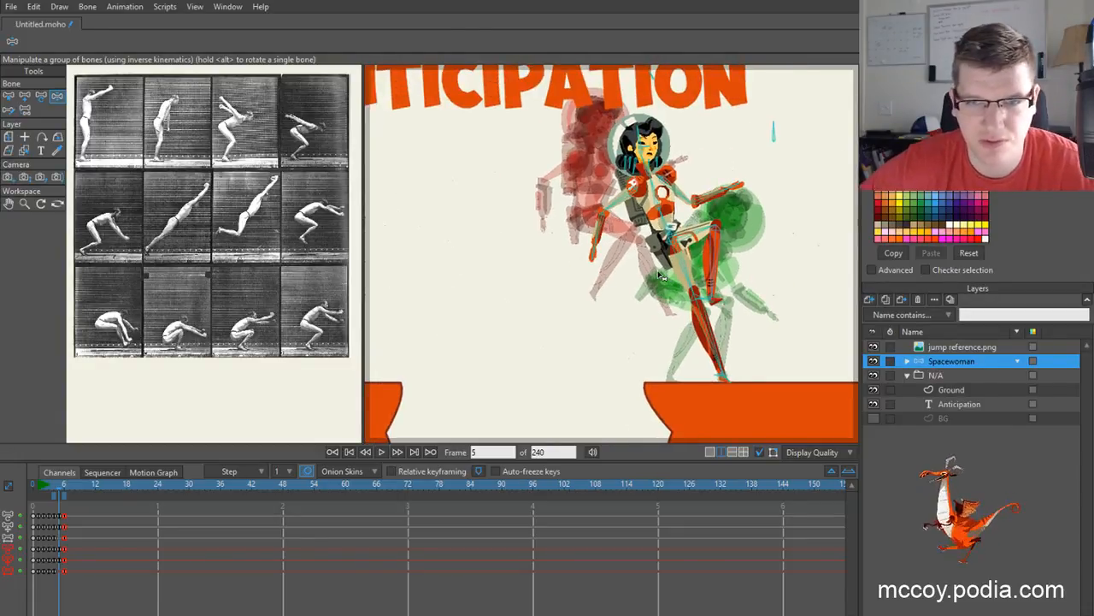
# - Step back and forth between frames 1 and 5 to examine the leg motion from take-off to landing
pyautogui.press('Left')
pyautogui.press('Left')
pyautogui.press('Right')
pyautogui.press('Right')
pyautogui.press('Left')
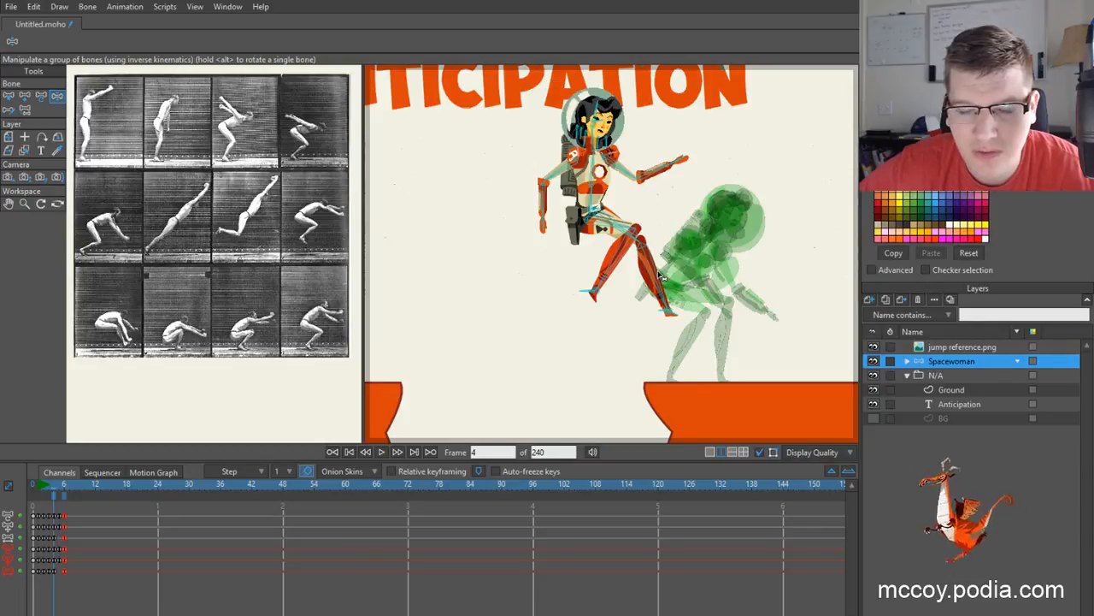
pyautogui.press('Left')
pyautogui.press('Left')
pyautogui.press('Left')
pyautogui.press('Right')
pyautogui.press('Right')
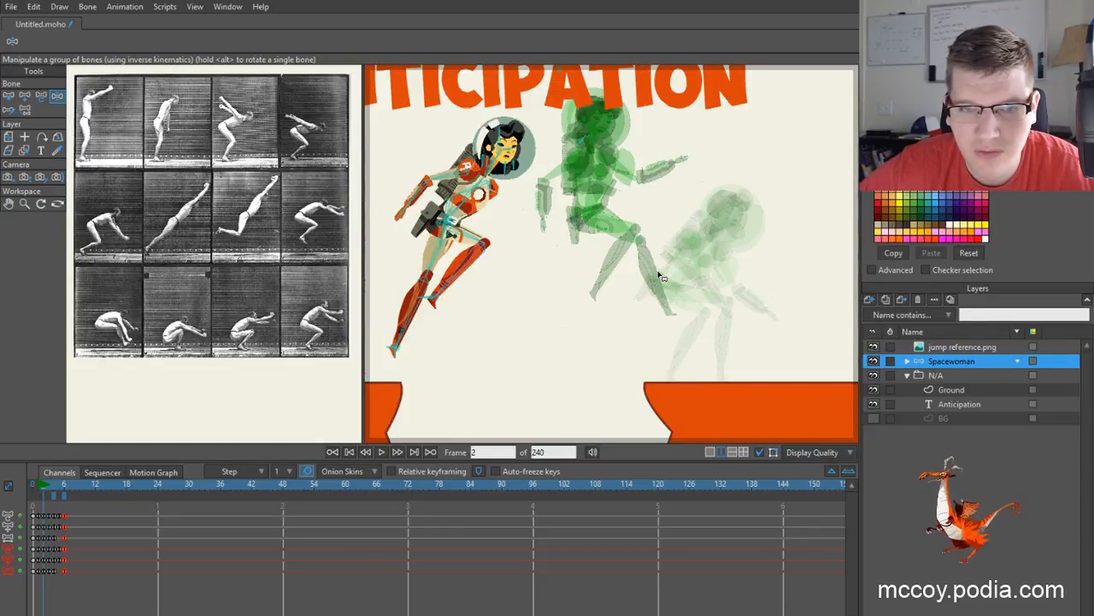
pyautogui.press('Right')
pyautogui.press('Left')
pyautogui.press('Left')
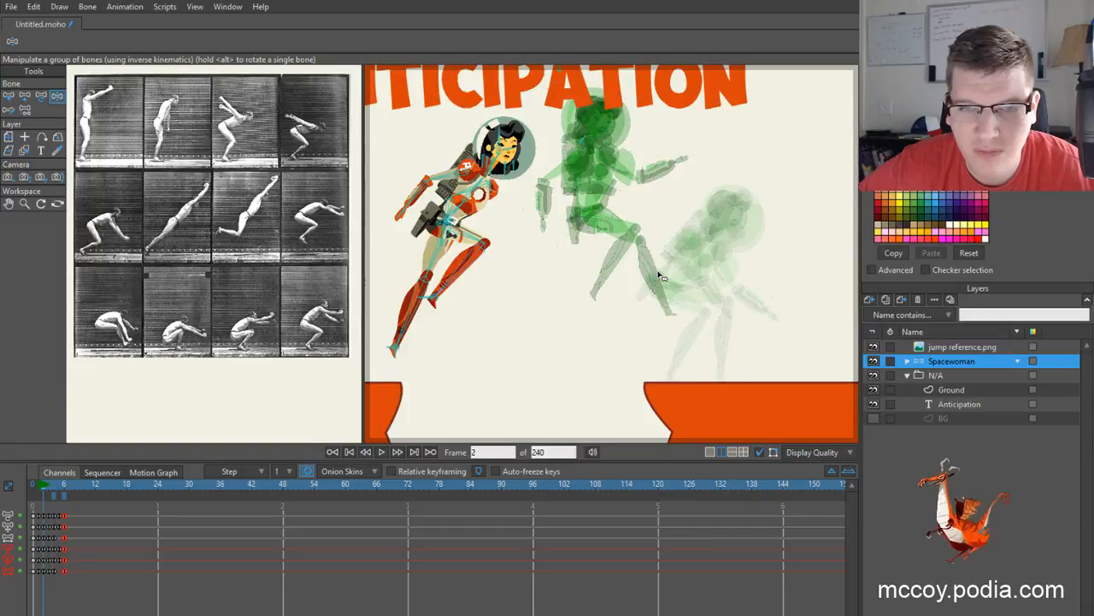
pyautogui.press('Right')
pyautogui.press('Right')
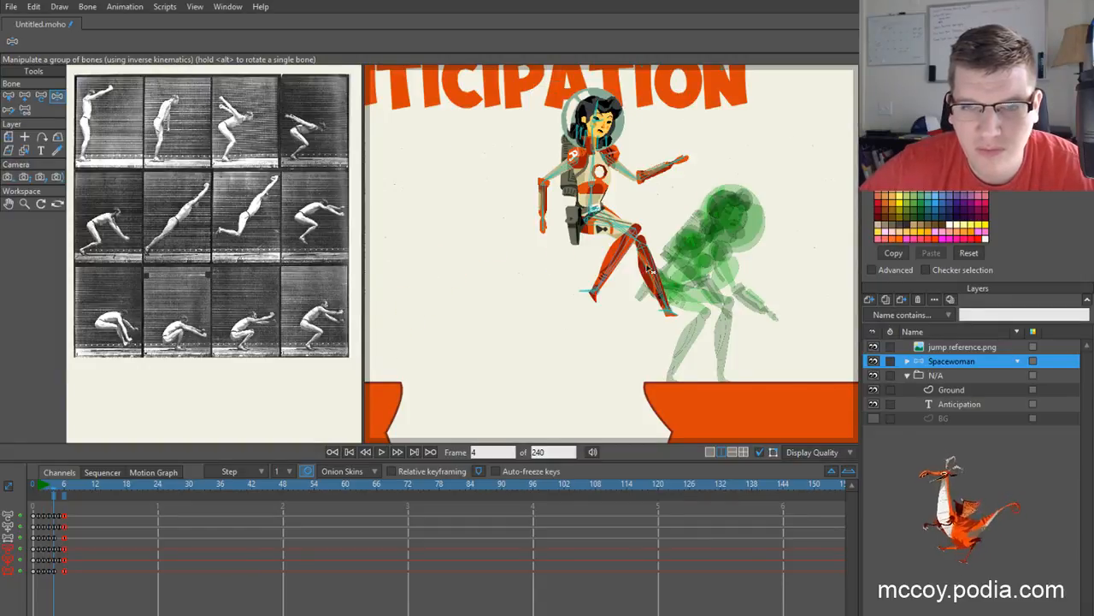
pyautogui.press('Left')
pyautogui.press('Left')
pyautogui.press('Left')
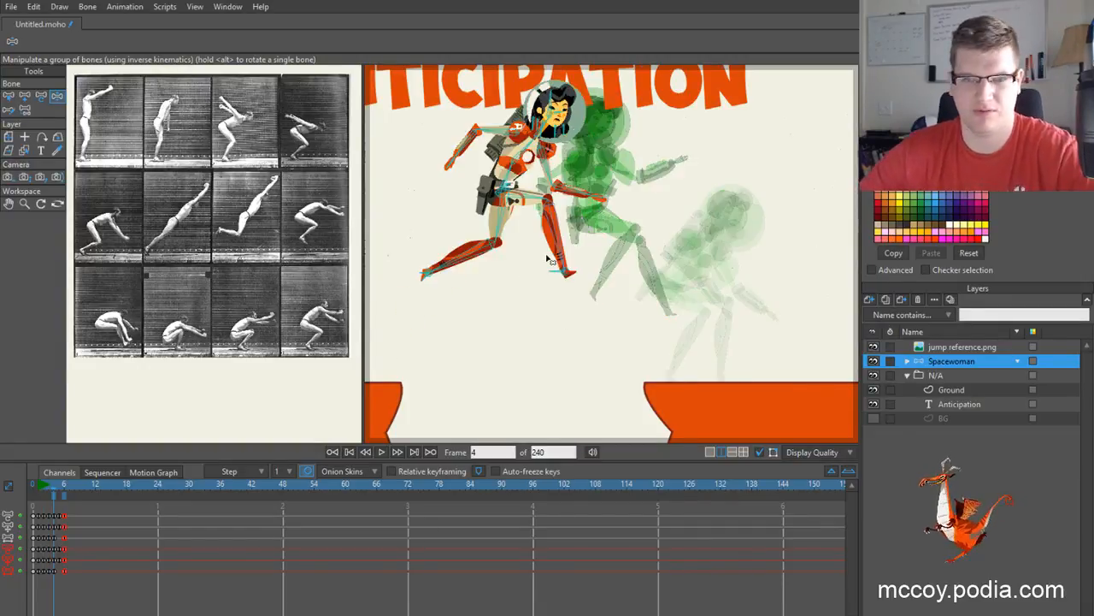
pyautogui.press('Right')
pyautogui.press('Right')
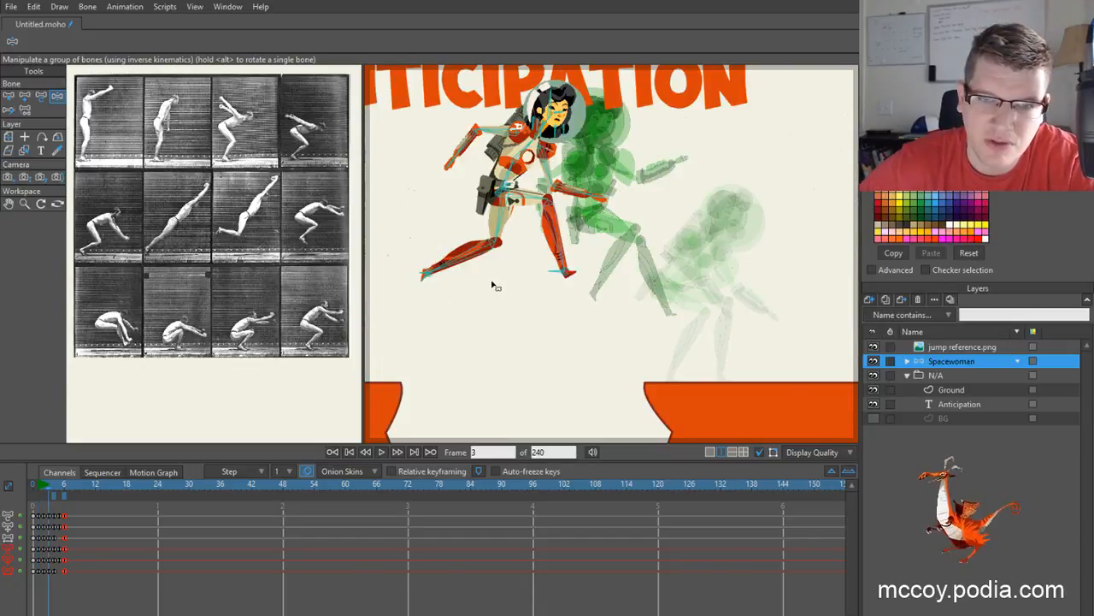
pyautogui.press('Left')
pyautogui.press('Left')
pyautogui.press('Left')
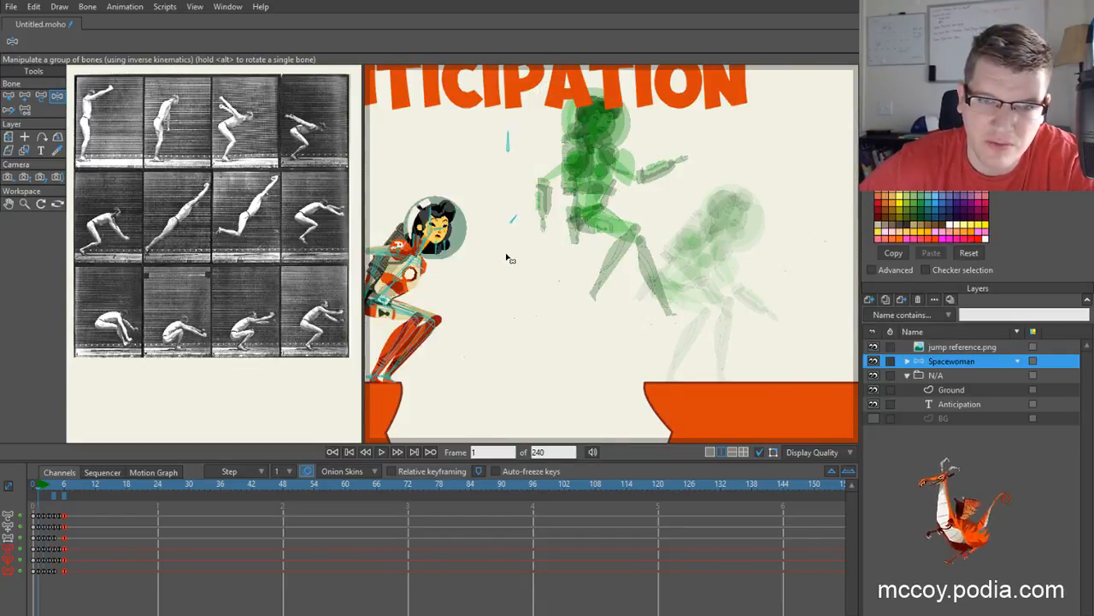
pyautogui.press('Right')
pyautogui.press('Right')
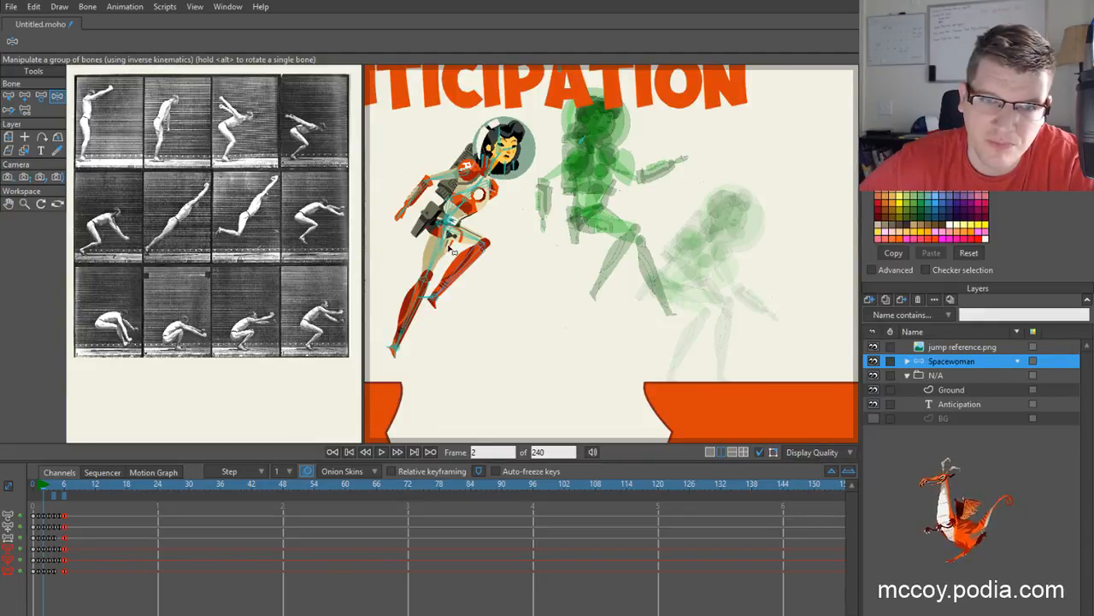
pyautogui.press('Right')
pyautogui.press('Left')
pyautogui.press('Left')
pyautogui.press('Right')
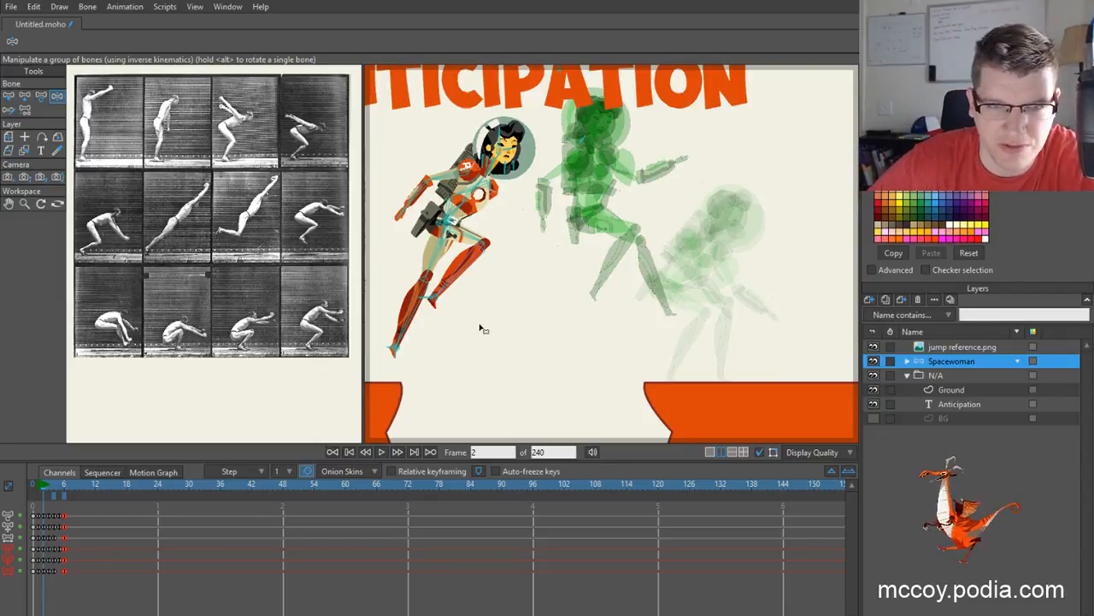
# - Flip repeatedly through frames 2 to 5 to compare the mid-air leg poses
pyautogui.press('Right')
pyautogui.press('Left')
pyautogui.press('Right')
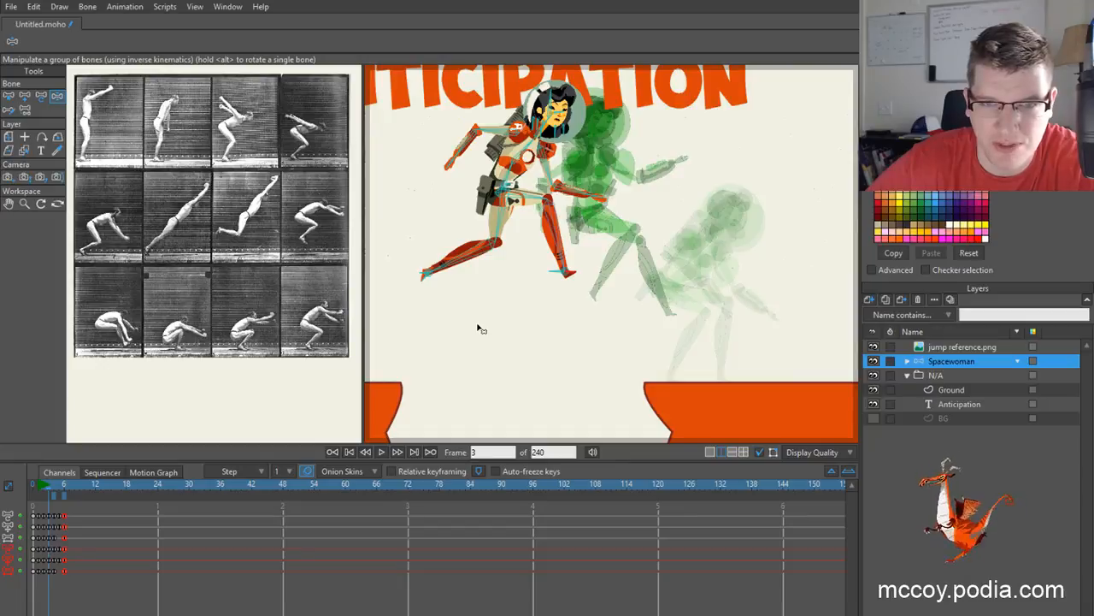
pyautogui.press('Left')
pyautogui.press('Right')
pyautogui.press('Right')
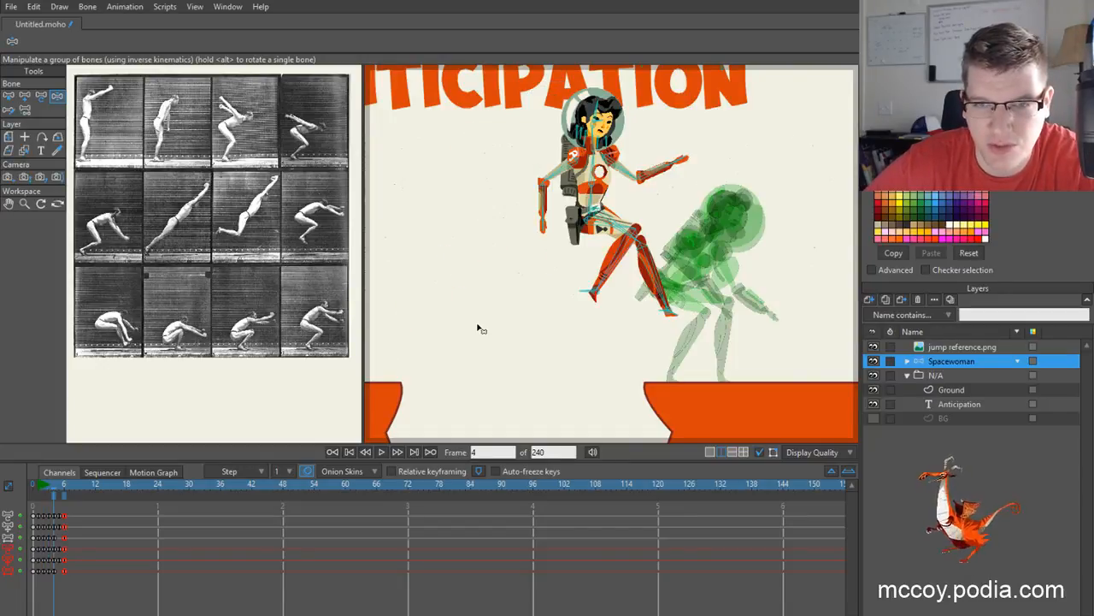
pyautogui.press('Left')
pyautogui.press('Right')
pyautogui.press('Right')
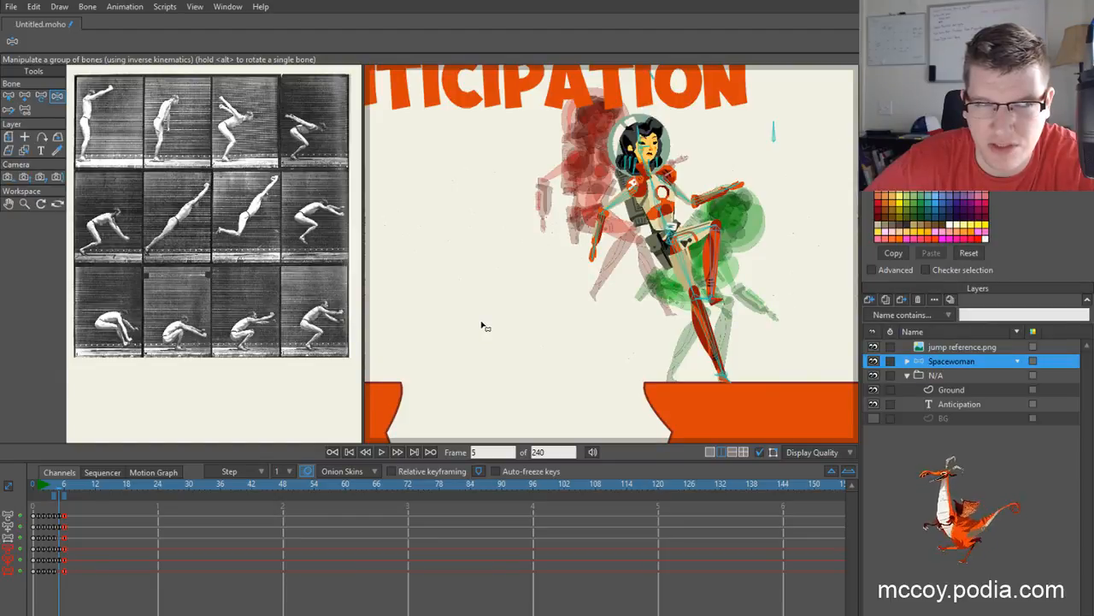
pyautogui.press('Left')
pyautogui.press('Left')
pyautogui.press('Left')
pyautogui.press('Left')
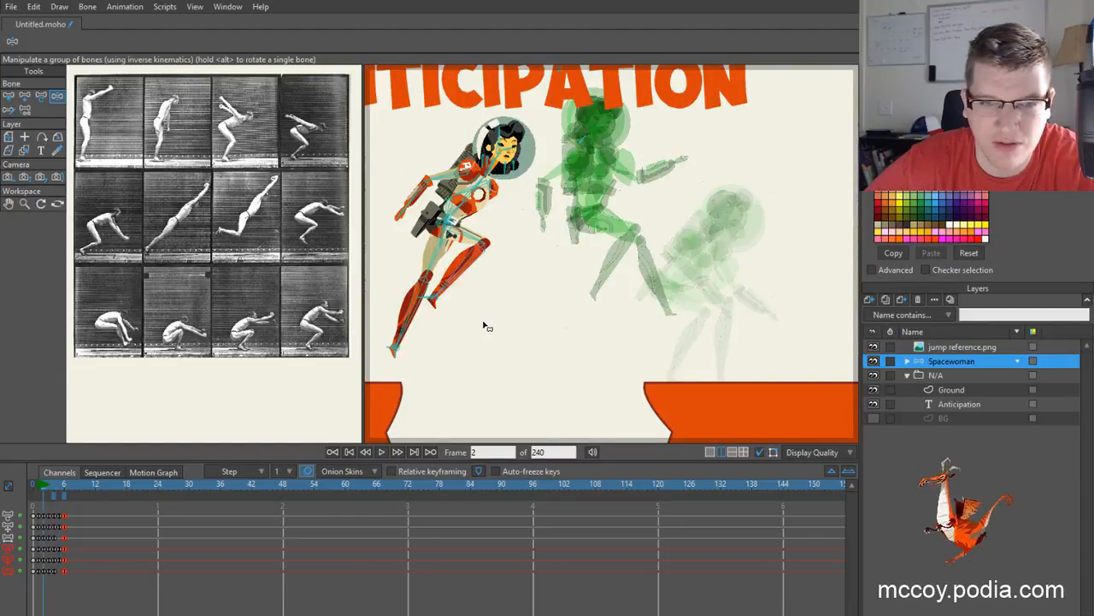
pyautogui.press('Right')
pyautogui.press('Right')
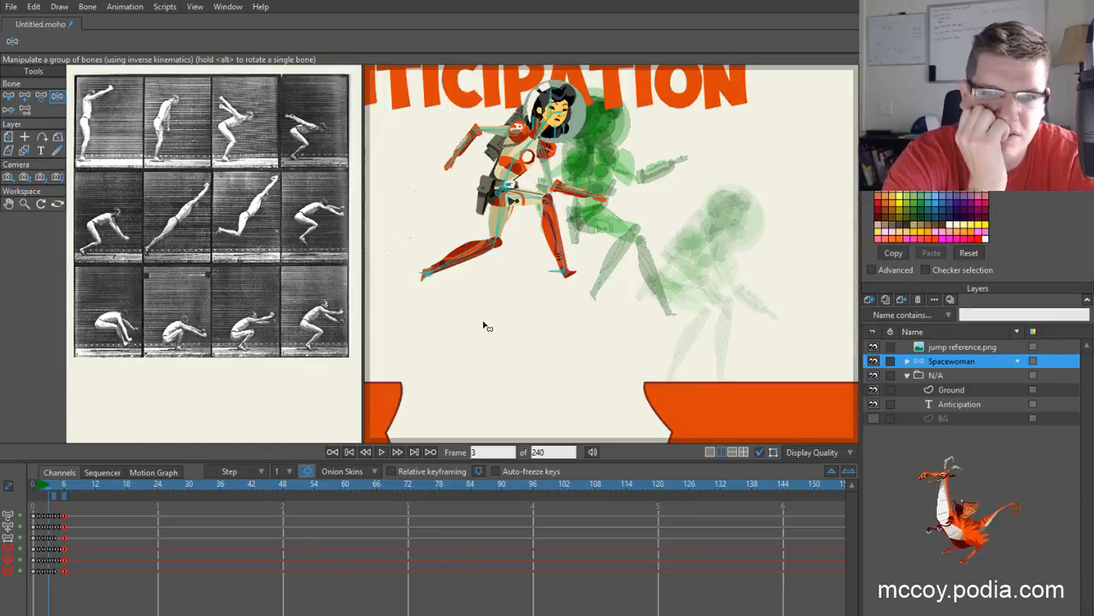
pyautogui.press('Right')
pyautogui.press('Left')
pyautogui.press('Left')
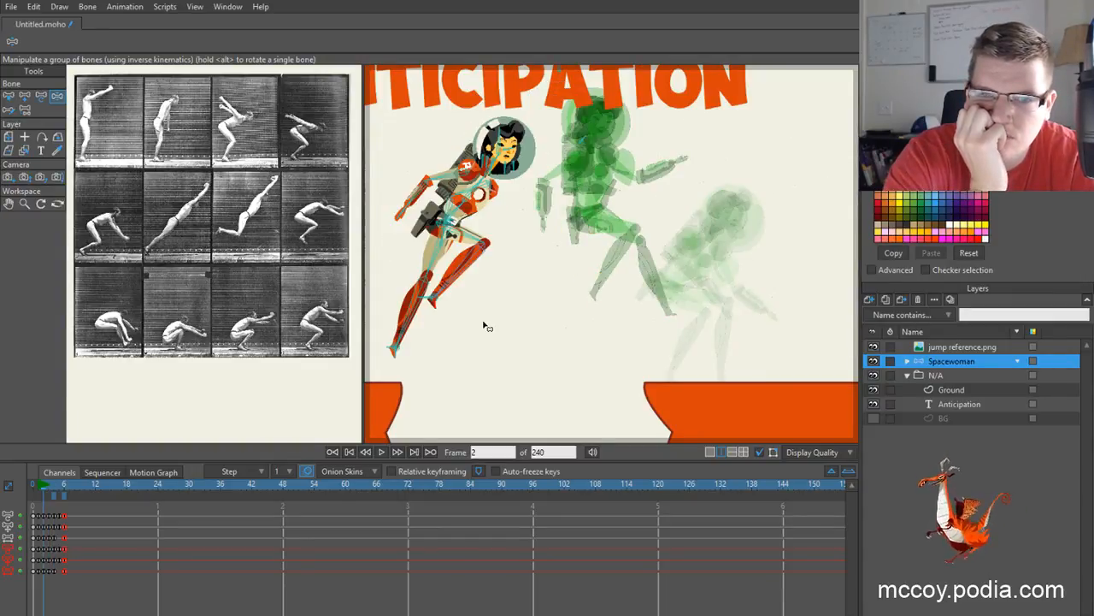
pyautogui.press('Right')
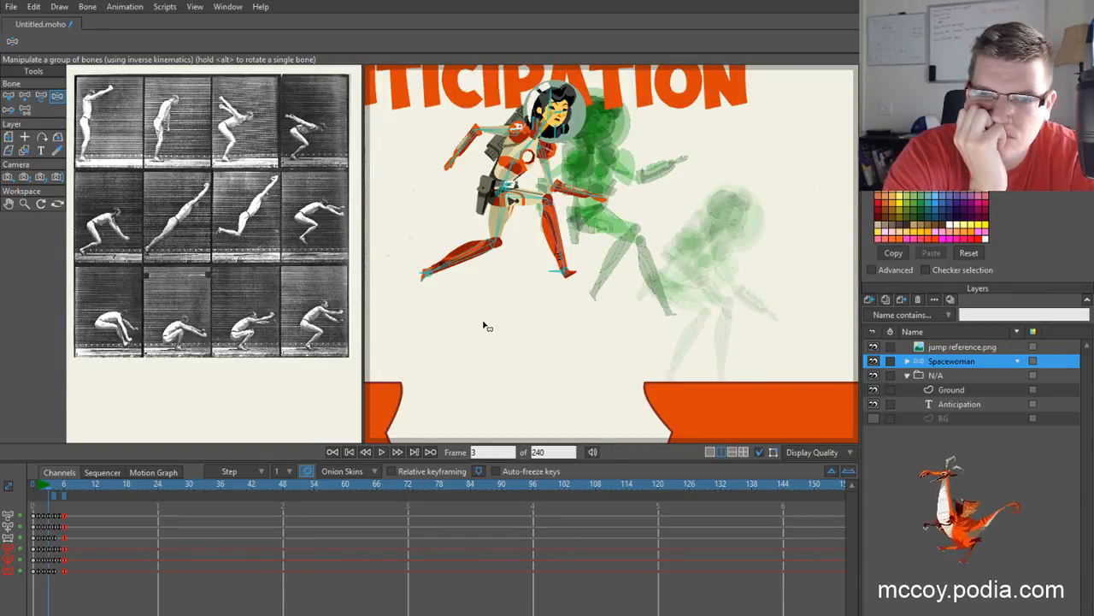
pyautogui.press('Right')
pyautogui.press('Right')
pyautogui.press('Left')
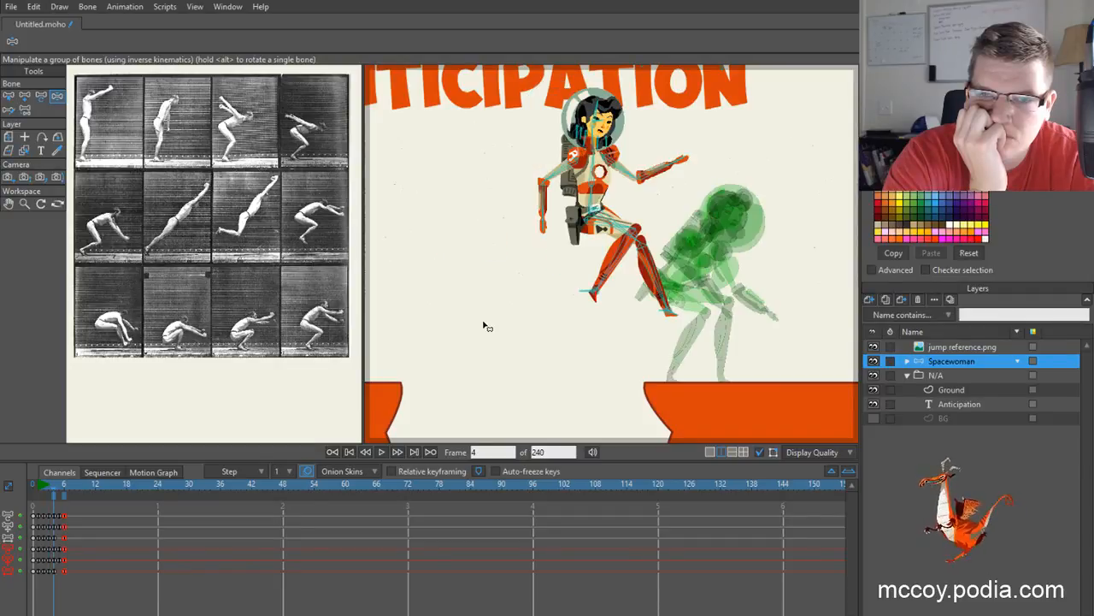
# - Alternate between frames 3 and 4 to examine how the leading and trailing legs switch
pyautogui.press('Right')
pyautogui.press('Left')
pyautogui.press('Right')
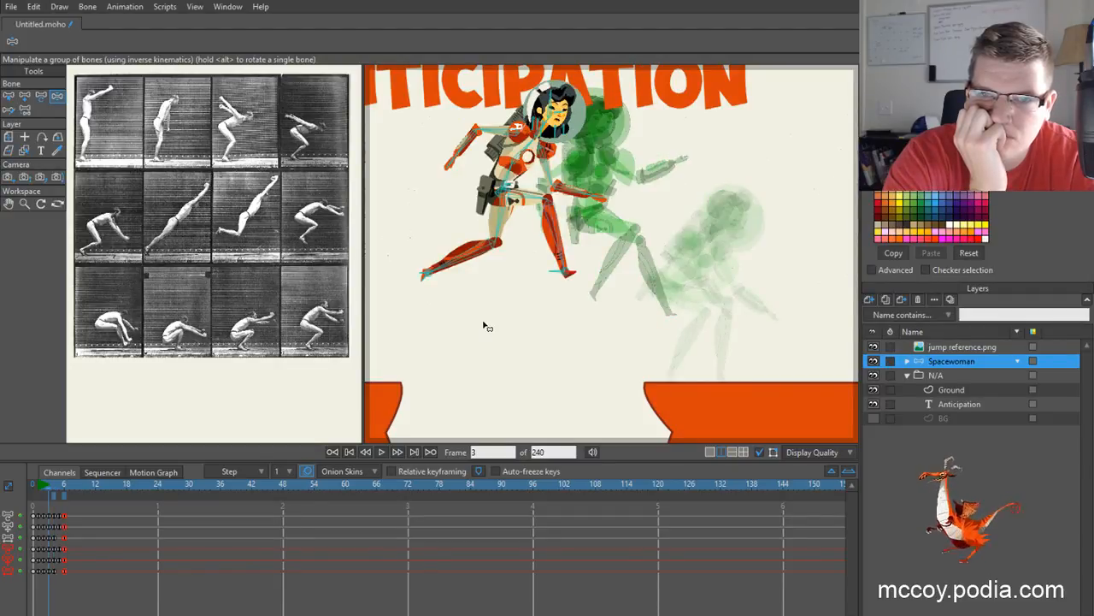
pyautogui.press('Left')
pyautogui.press('Right')
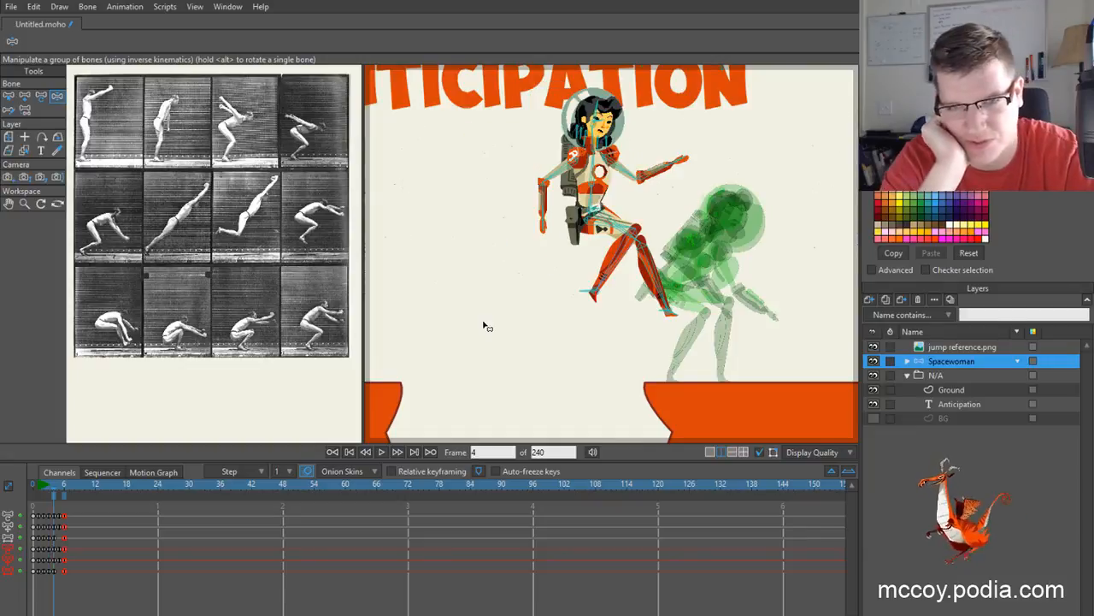
pyautogui.press('Left')
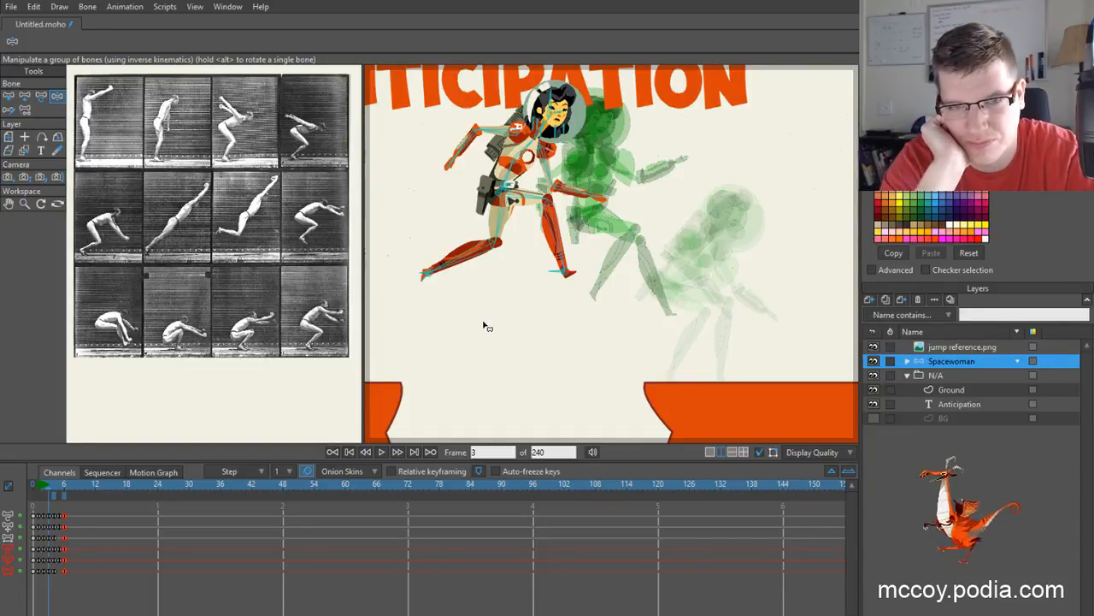
pyautogui.press('Right')
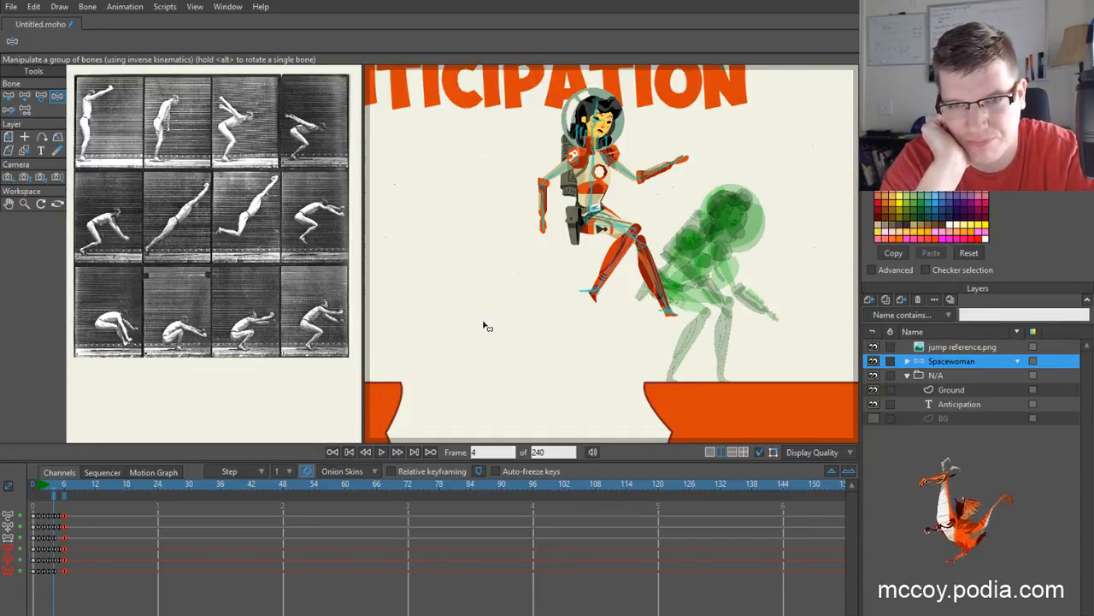
pyautogui.press('Left')
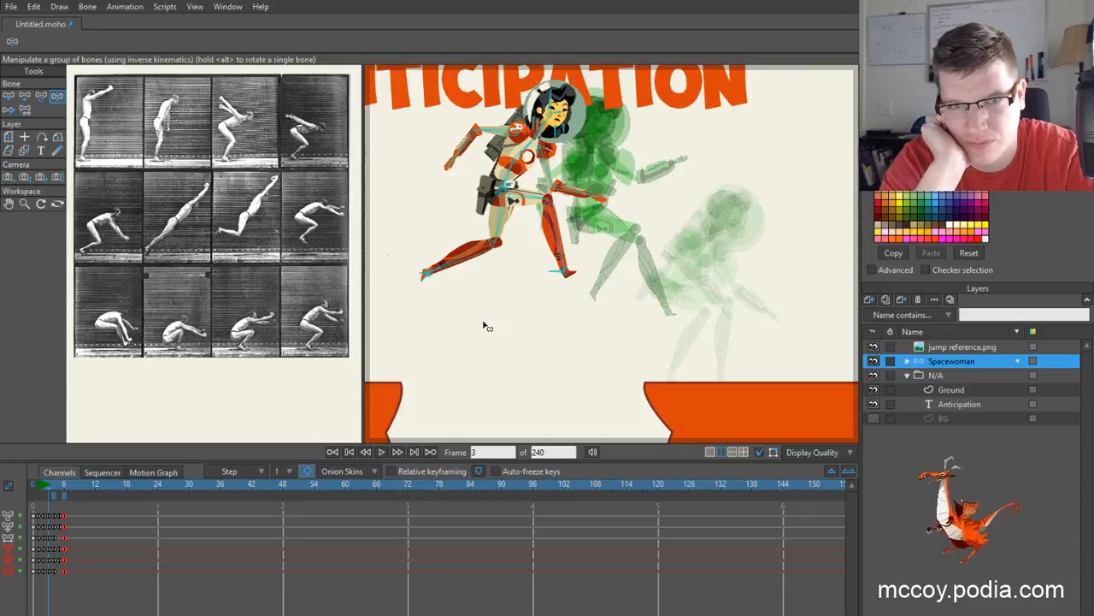
pyautogui.press('Right')
pyautogui.press('Left')
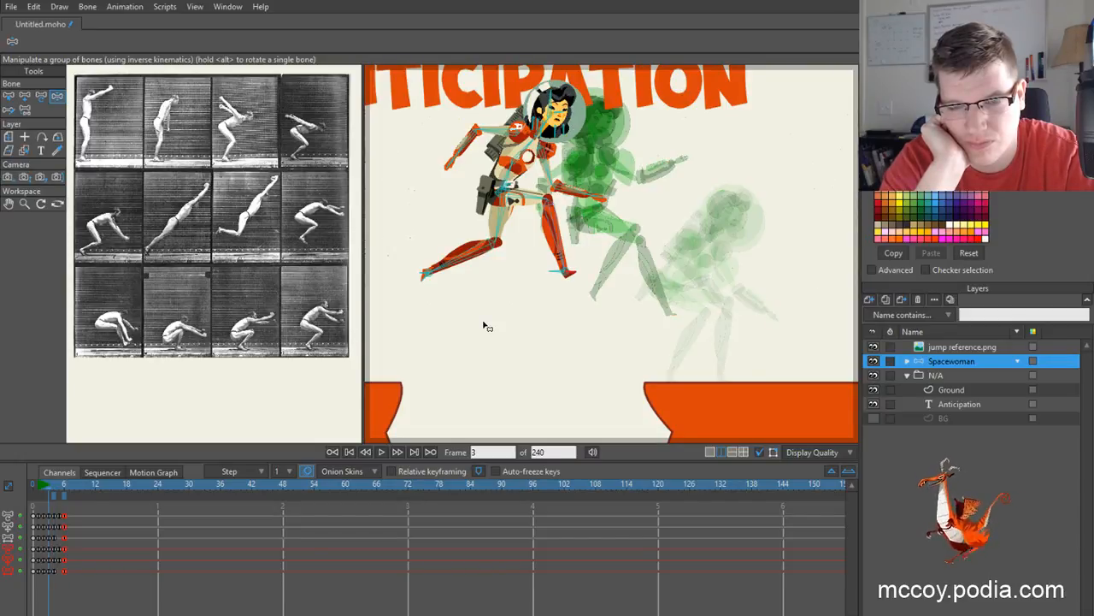
pyautogui.press('Right')
pyautogui.press('Left')
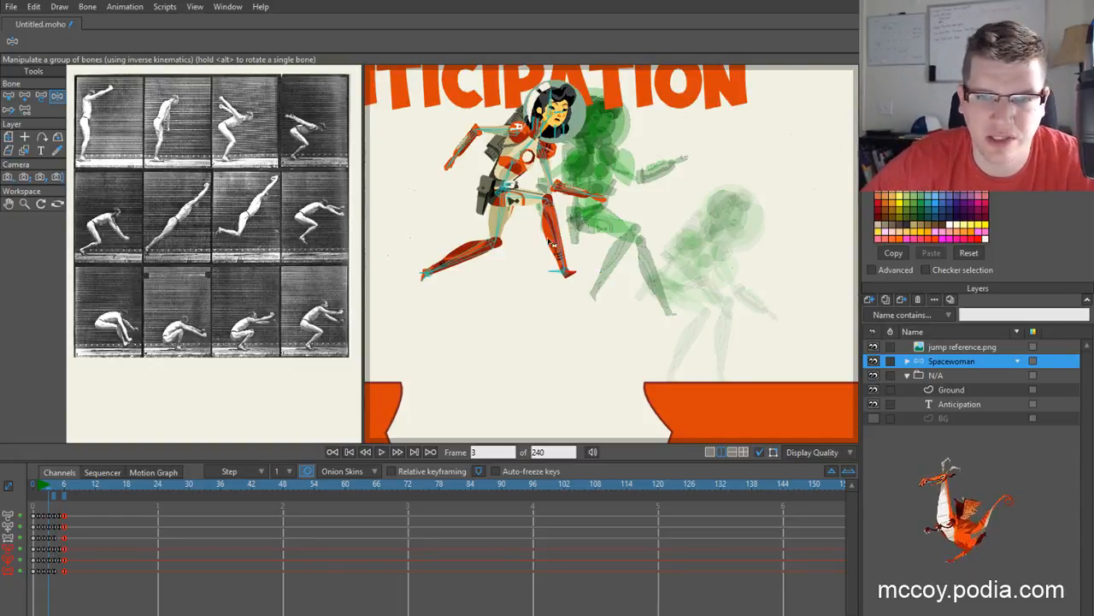
# - On frame 4, pull the trailing foot forward beside the other shin so that leg's knee lifts in front of the body
pyautogui.press('Right')
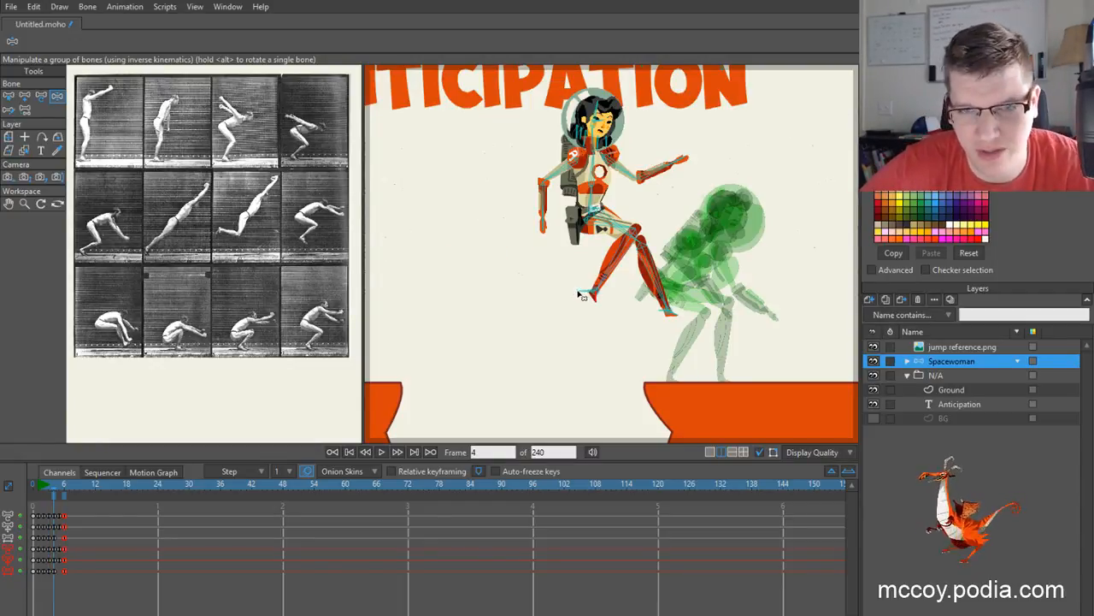
pyautogui.moveTo(588, 295); pyautogui.dragTo(657, 308)
pyautogui.scroll(-4, 654, 306)
pyautogui.scroll(3, 589, 306)
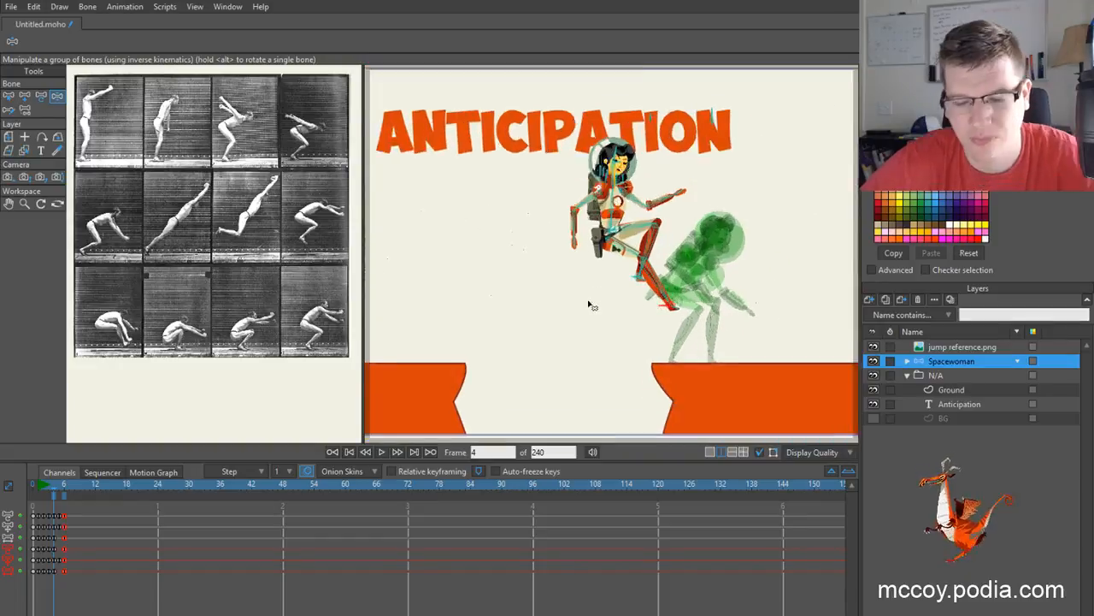
# - Step between frames 3 and 6 to examine how the revised leg pose leads into the landing
pyautogui.press('Right')
pyautogui.press('Right')
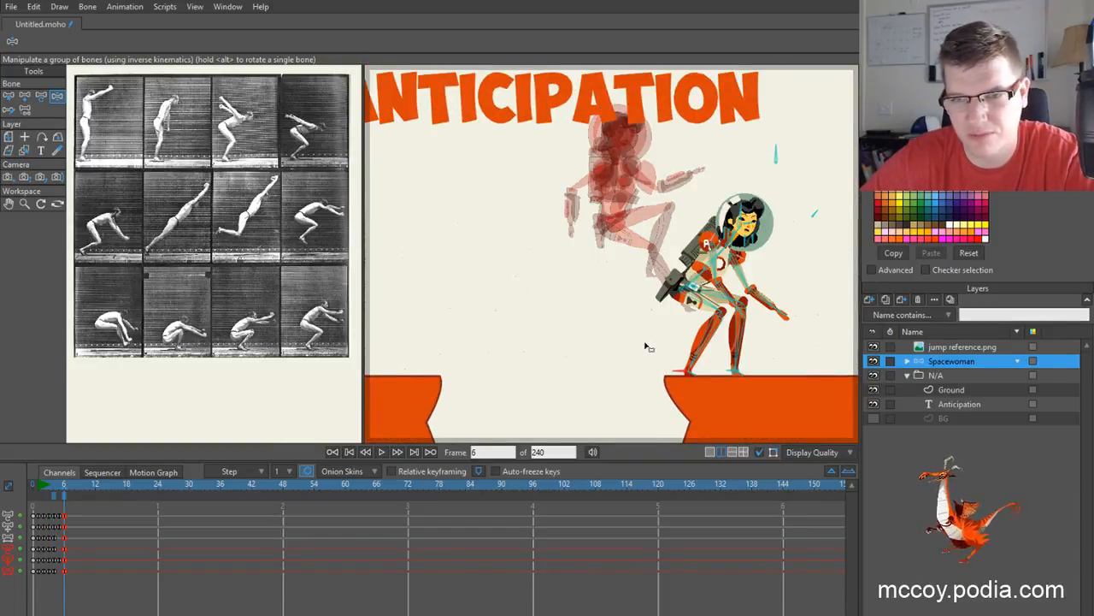
pyautogui.press('Left')
pyautogui.press('Left')
pyautogui.press('Left')
pyautogui.press('Right')
pyautogui.press('Right')
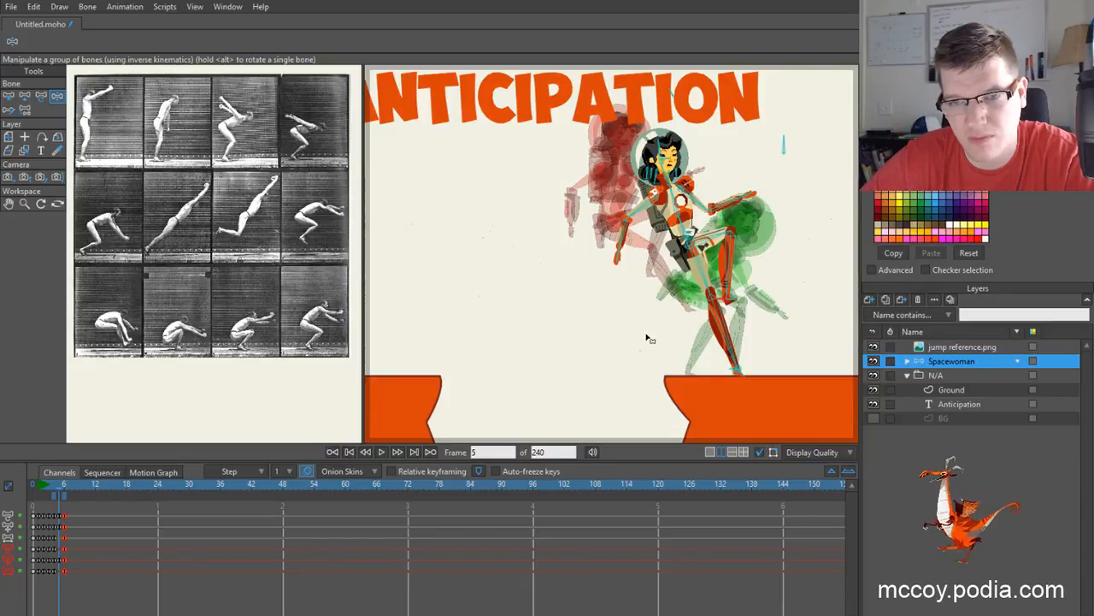
pyautogui.press('Right')
# - Try to move the whole selected rig farther onto the landing platform on frame 6
pyautogui.press('t')
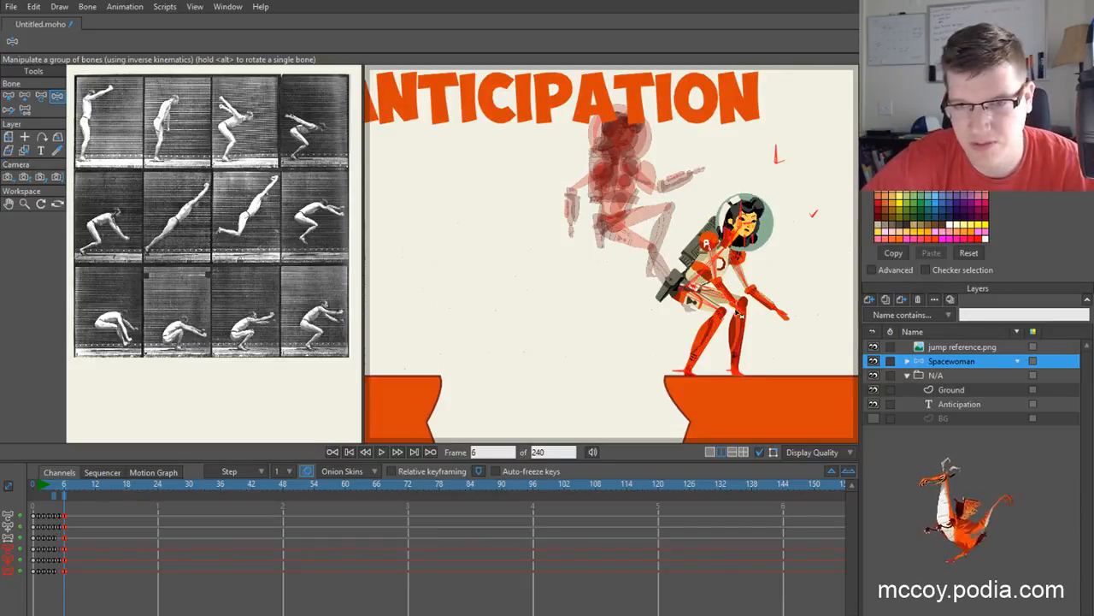
pyautogui.moveTo(688, 290); pyautogui.dragTo(716, 293)
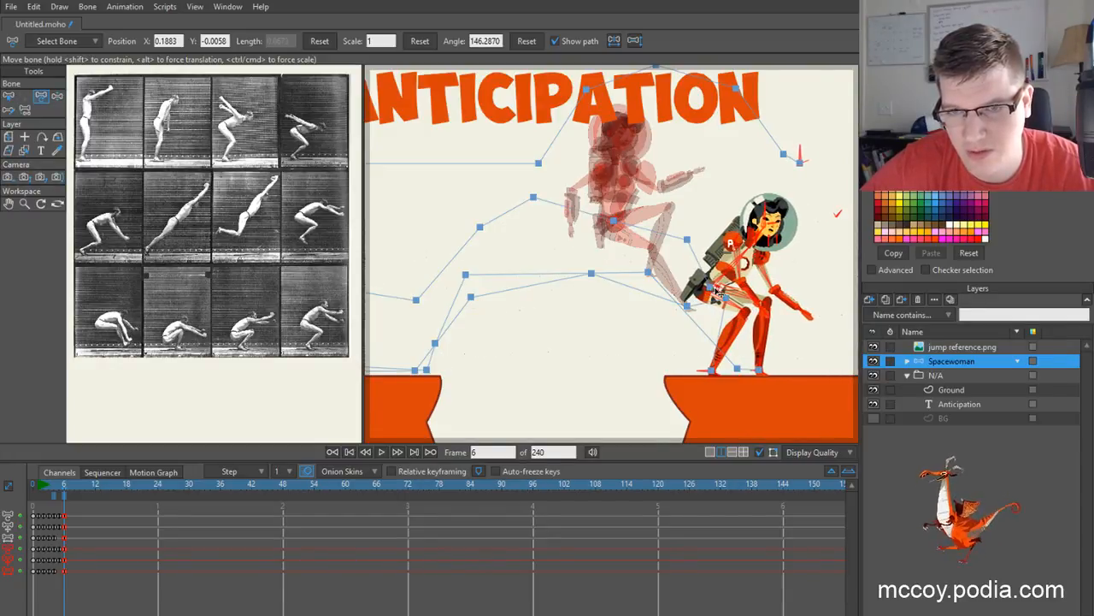
pyautogui.hotkey('ctrl', 'z')
pyautogui.scroll(-2, 551, 284)
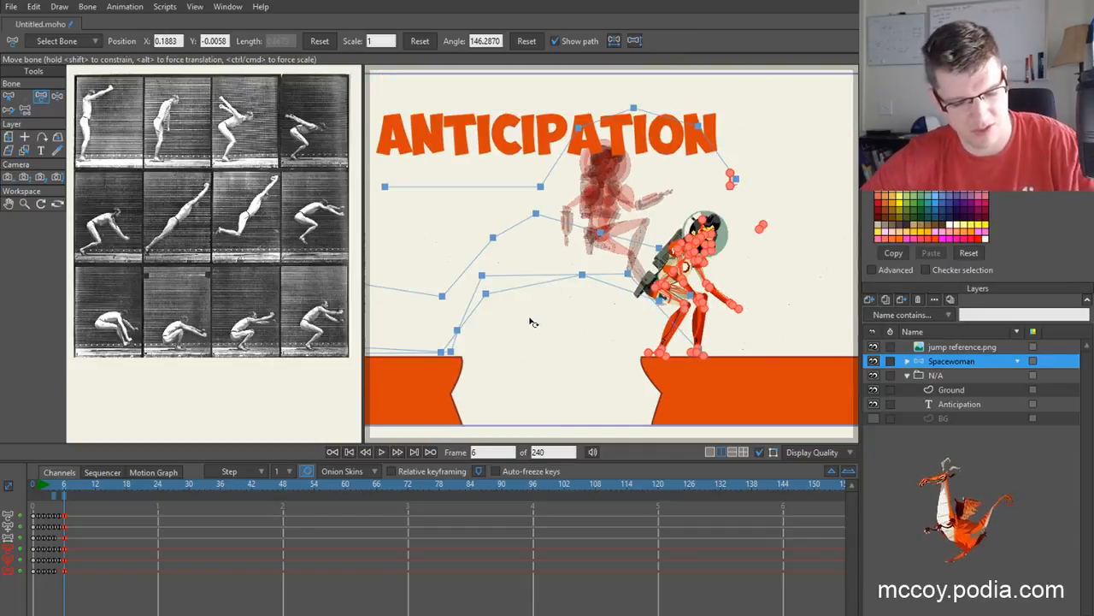
# - Return to frame 4 and turn off its onion skin
pyautogui.press('z')
pyautogui.scroll(-1, 539, 319)
pyautogui.scroll(2, 547, 318)
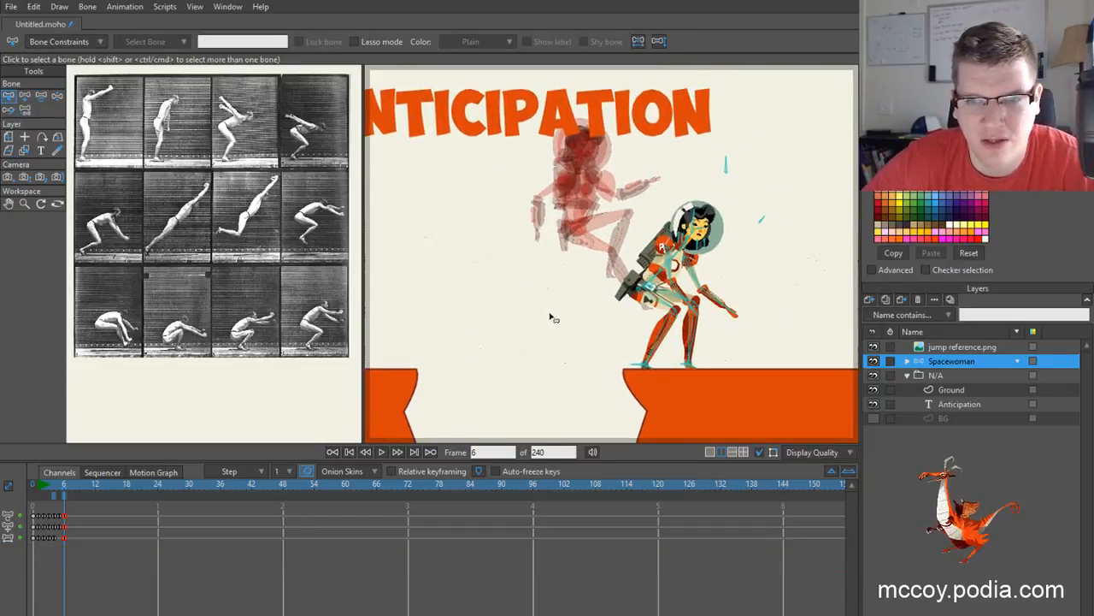
pyautogui.moveTo(57, 484)
pyautogui.mouseDown()
pyautogui.moveTo(37, 484)
pyautogui.moveTo(66, 495)
pyautogui.moveTo(37, 493)
pyautogui.moveTo(53, 496)
pyautogui.mouseUp()
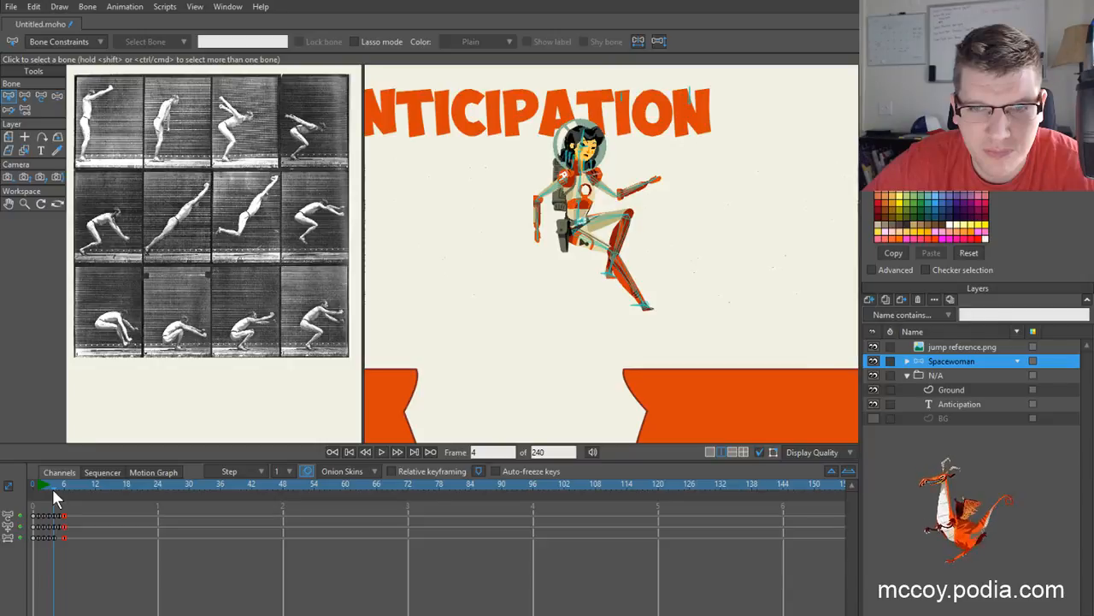
# - On frame 4, swing the bent leg's foot forward so the shin hangs below its raised knee, and slightly adjust the leading foot
pyautogui.scroll(3, 575, 389)
pyautogui.moveTo(658, 290); pyautogui.dragTo(585, 366)
pyautogui.scroll(1, 586, 366)
pyautogui.press('z')
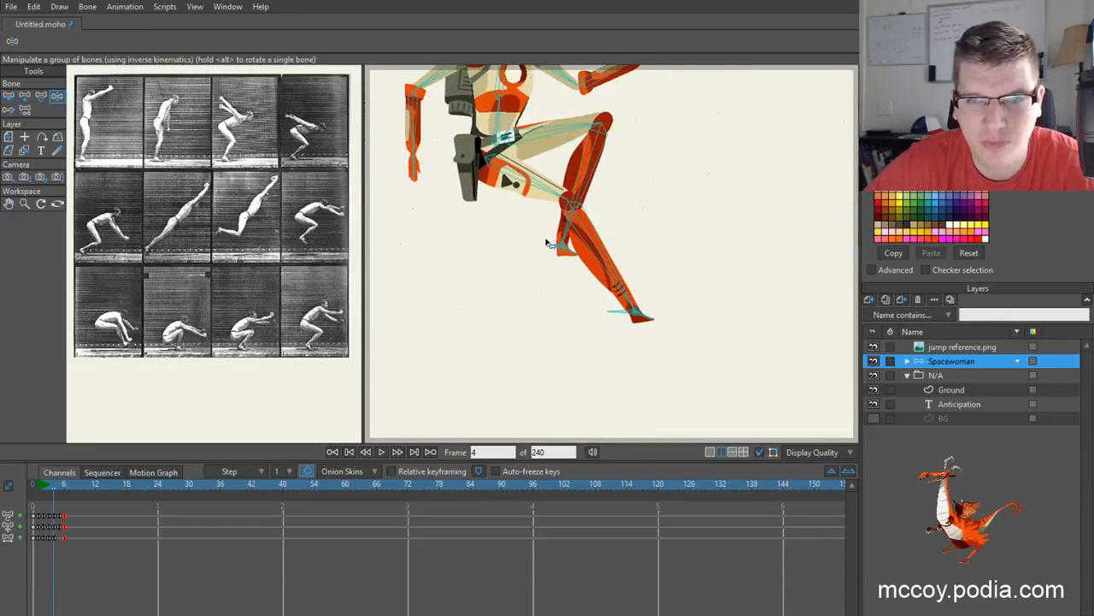
pyautogui.moveTo(549, 243); pyautogui.dragTo(627, 222)
pyautogui.scroll(-3, 590, 314)
pyautogui.moveTo(604, 321); pyautogui.dragTo(607, 327)
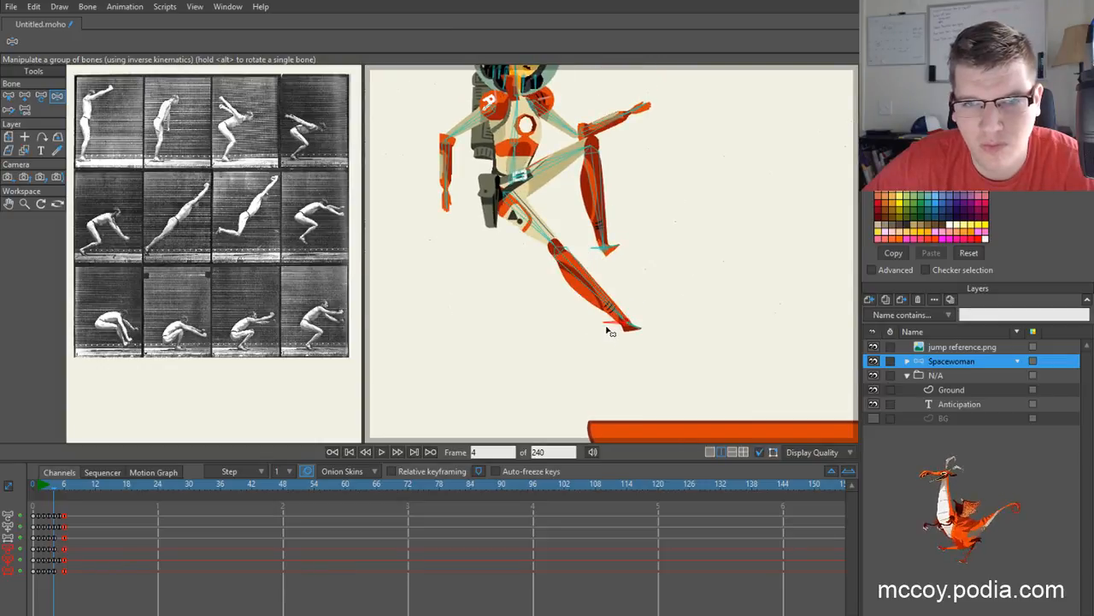
pyautogui.moveTo(606, 243); pyautogui.dragTo(611, 281)
pyautogui.scroll(-2, 590, 228)
pyautogui.moveTo(536, 238); pyautogui.dragTo(533, 258)
pyautogui.scroll(-1, 532, 260)
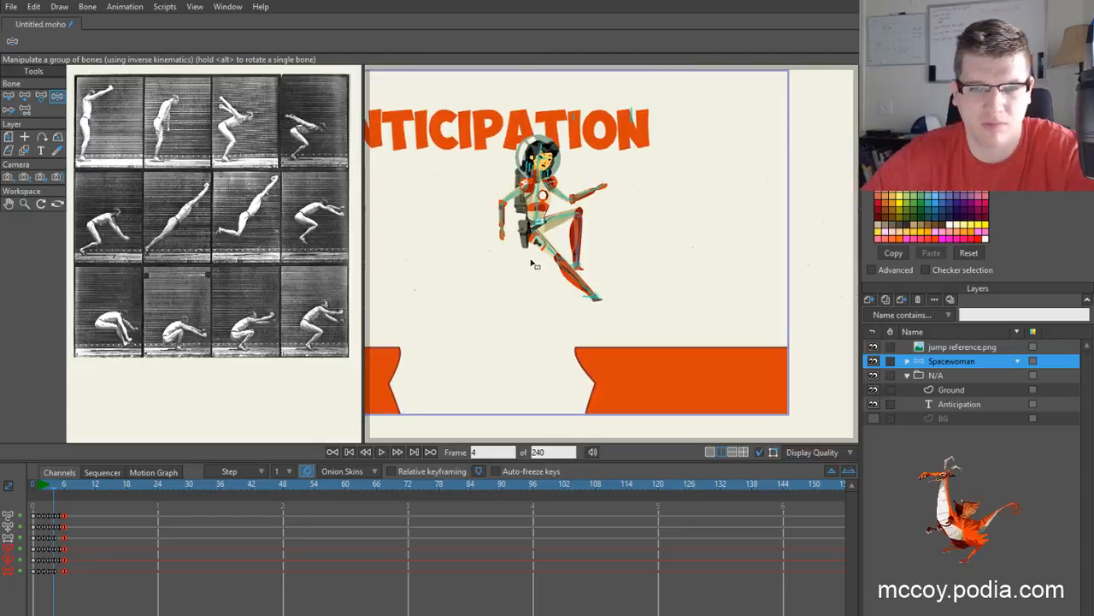
# - Alternate between frames 3 and 4 to examine how the reworked legs read from pose to pose
pyautogui.scroll(1, 544, 261)
pyautogui.press('Left')
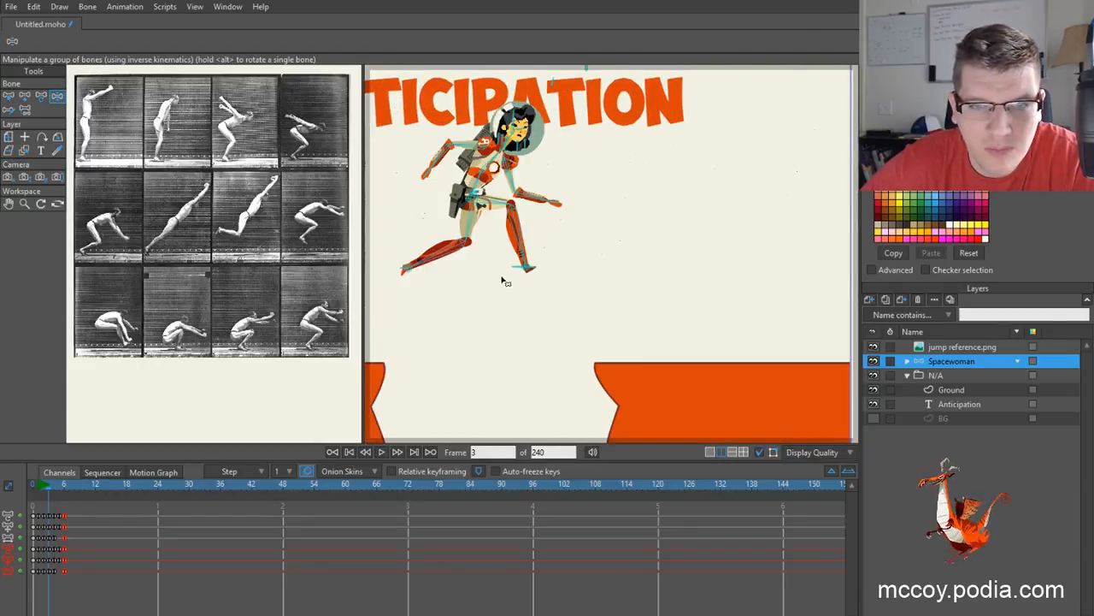
pyautogui.press('Right')
pyautogui.press('Left')
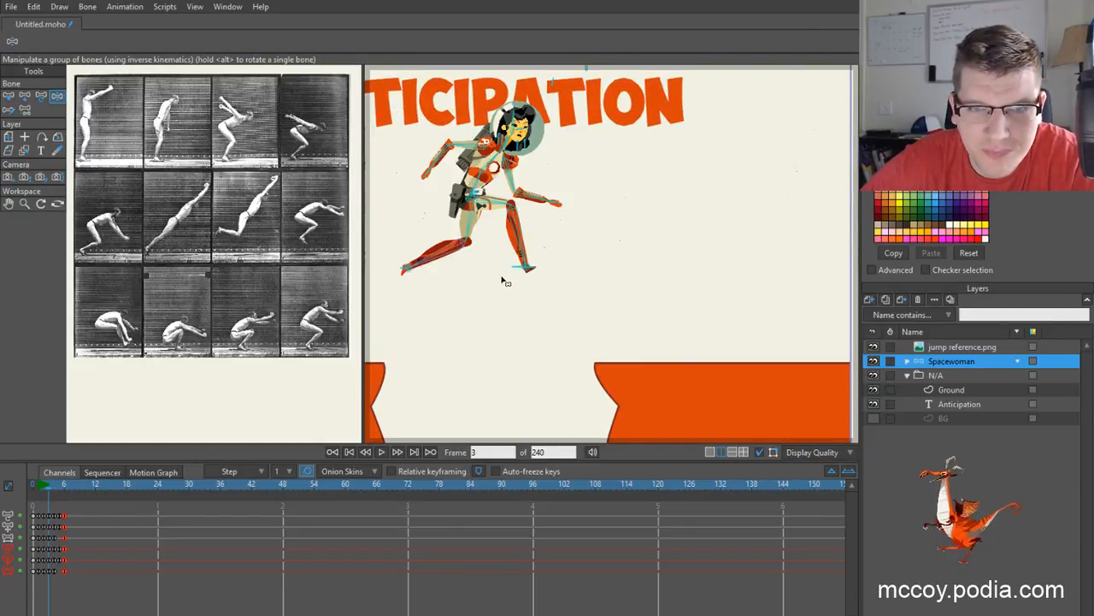
pyautogui.press('Right')
pyautogui.press('Left')
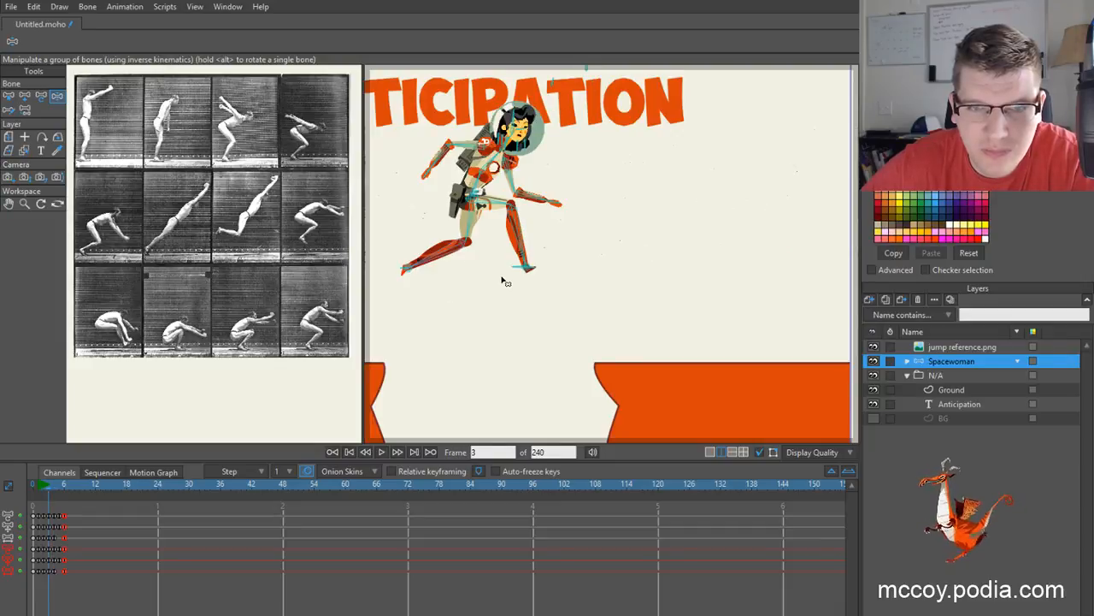
pyautogui.press('Right')
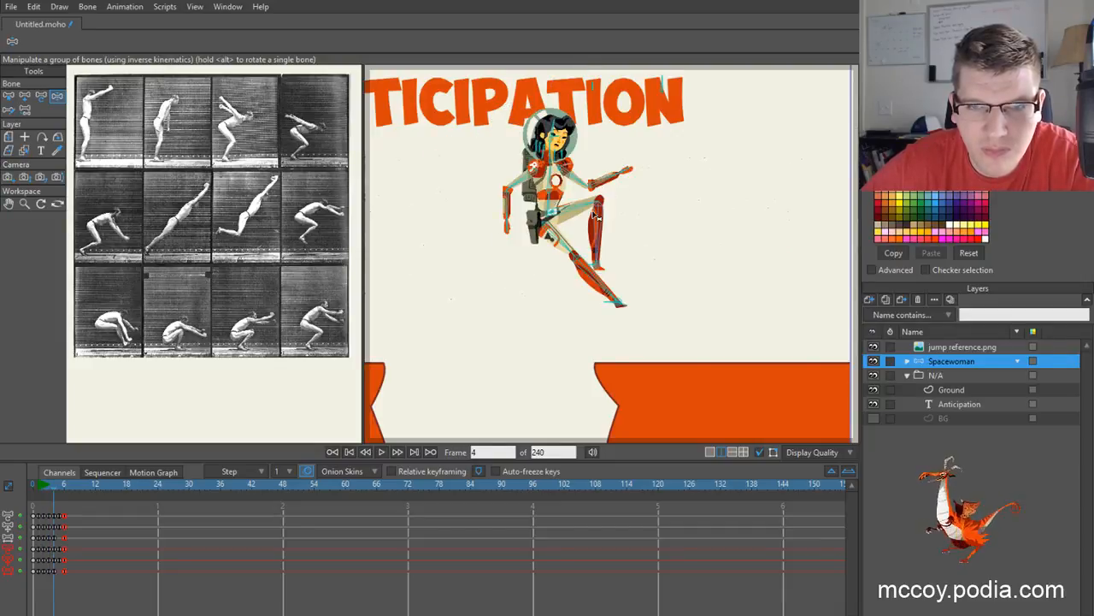
# - On frame 4, tuck the bent leg's foot back behind the extended leg's knee
pyautogui.moveTo(596, 264); pyautogui.dragTo(559, 271)
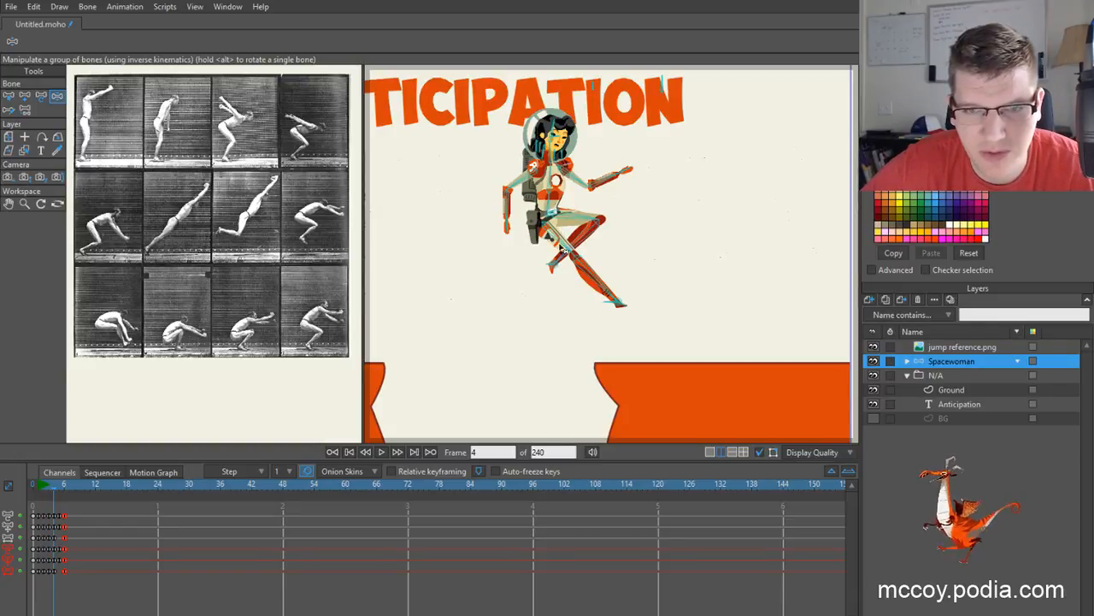
pyautogui.scroll(-1, 504, 207)
pyautogui.moveTo(503, 209); pyautogui.dragTo(564, 230)
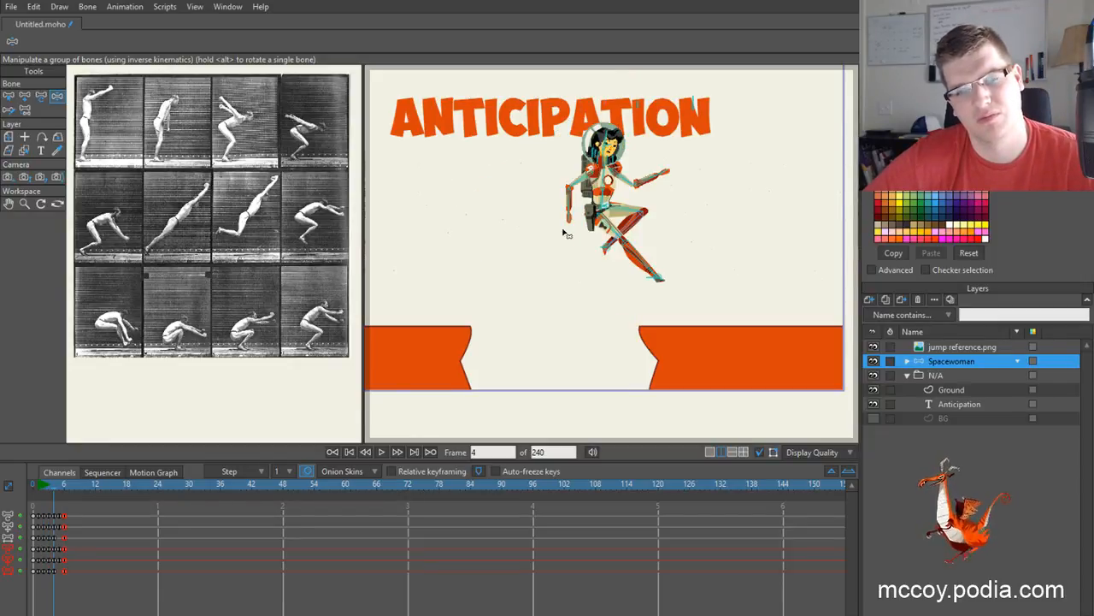
# - Turn on onion skins for frames 2 through 6 around the current pose
pyautogui.scroll(3, 656, 265)
pyautogui.scroll(-1, 662, 268)
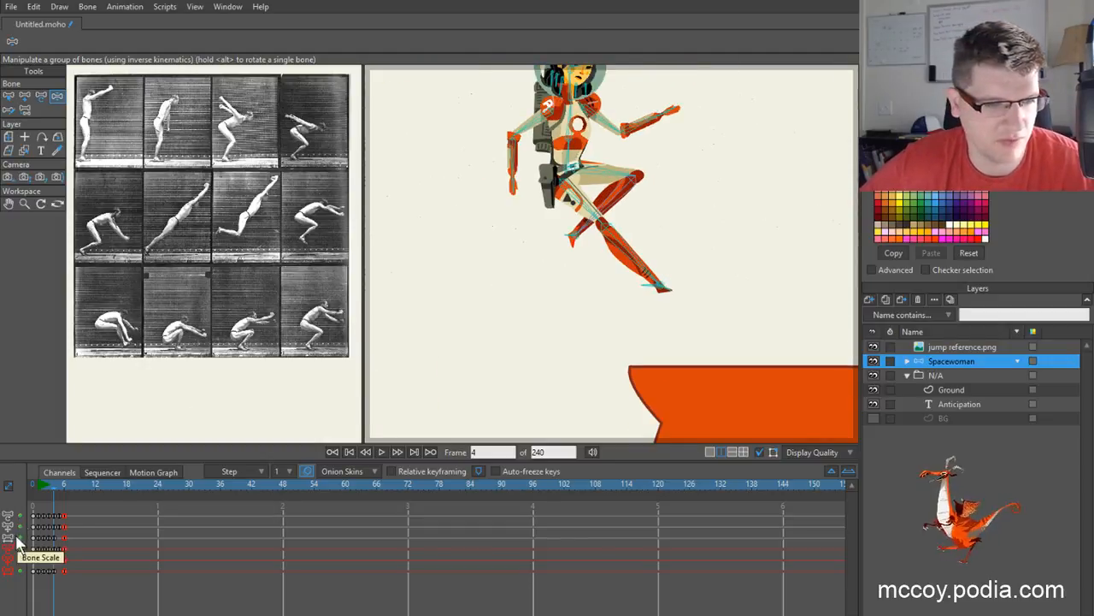
pyautogui.click(63, 496)
pyautogui.click(58, 496)
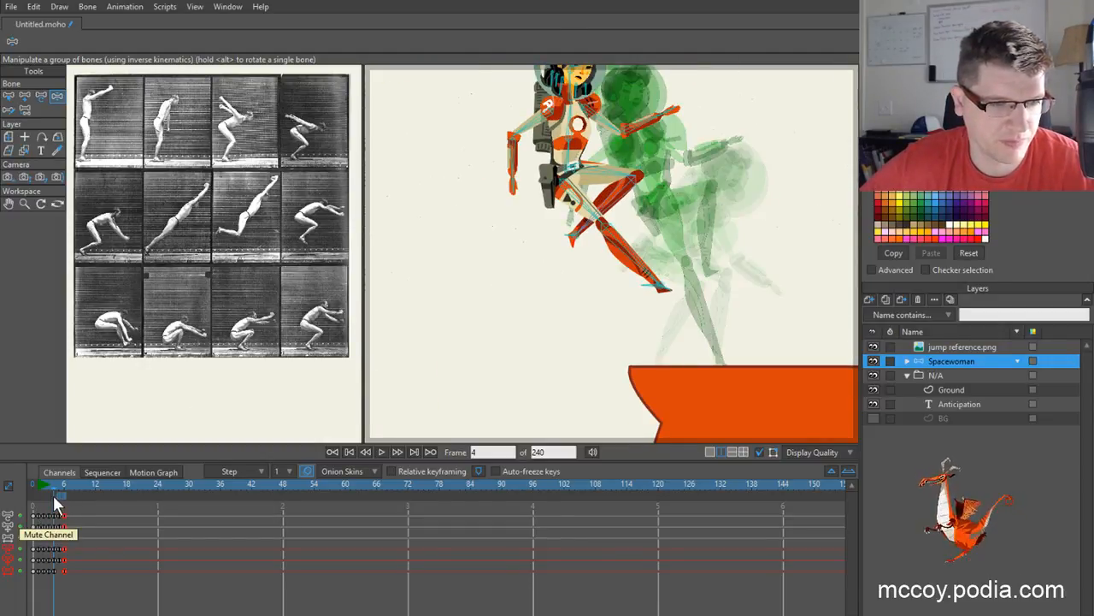
pyautogui.scroll(-1, 298, 365)
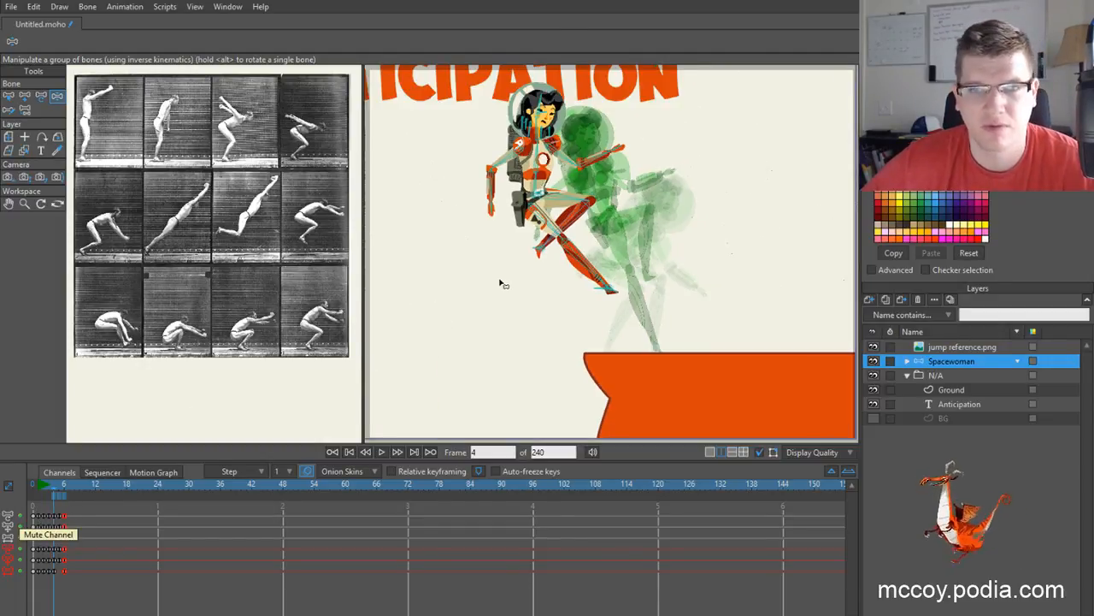
pyautogui.click(44, 496)
pyautogui.scroll(-1, 577, 270)
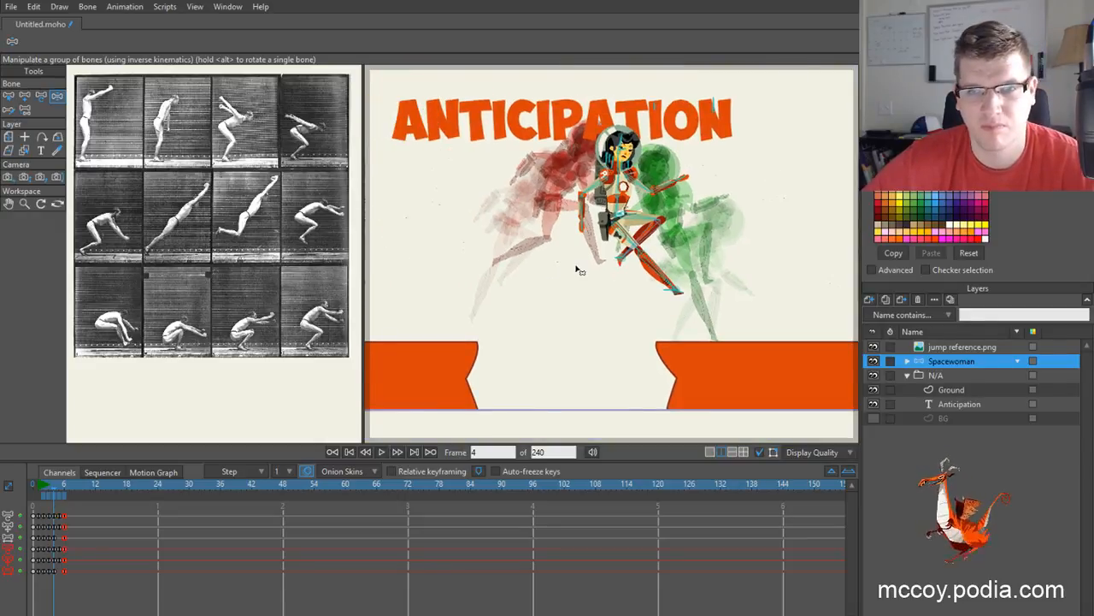
pyautogui.scroll(3, 577, 270)
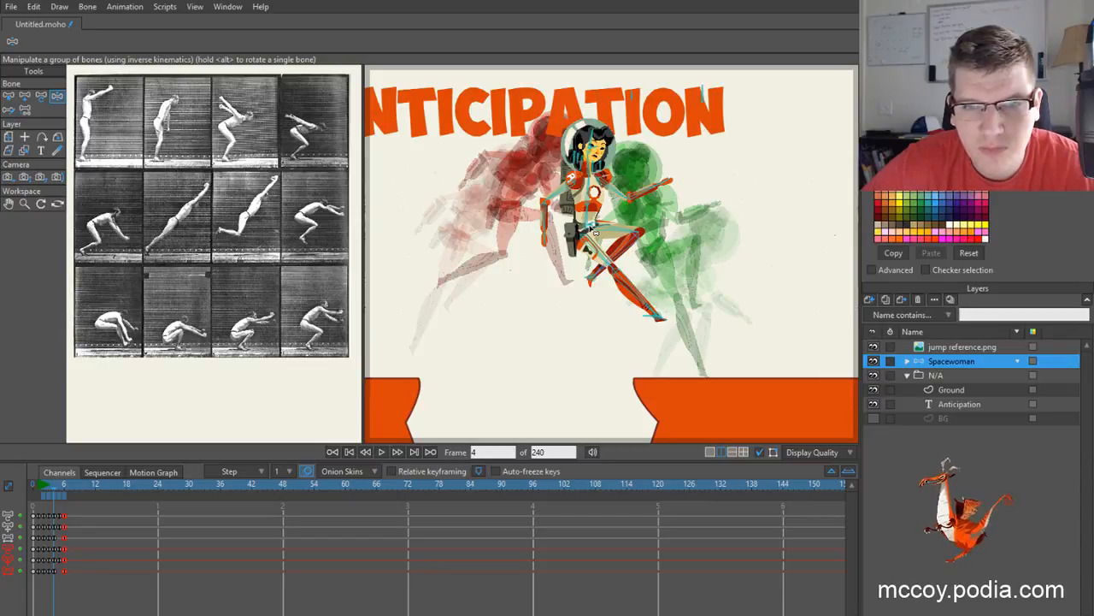
# - Step back and forth through frames 2 to 4 to examine how the legs change during the leap
pyautogui.press('Left')
pyautogui.press('Left')
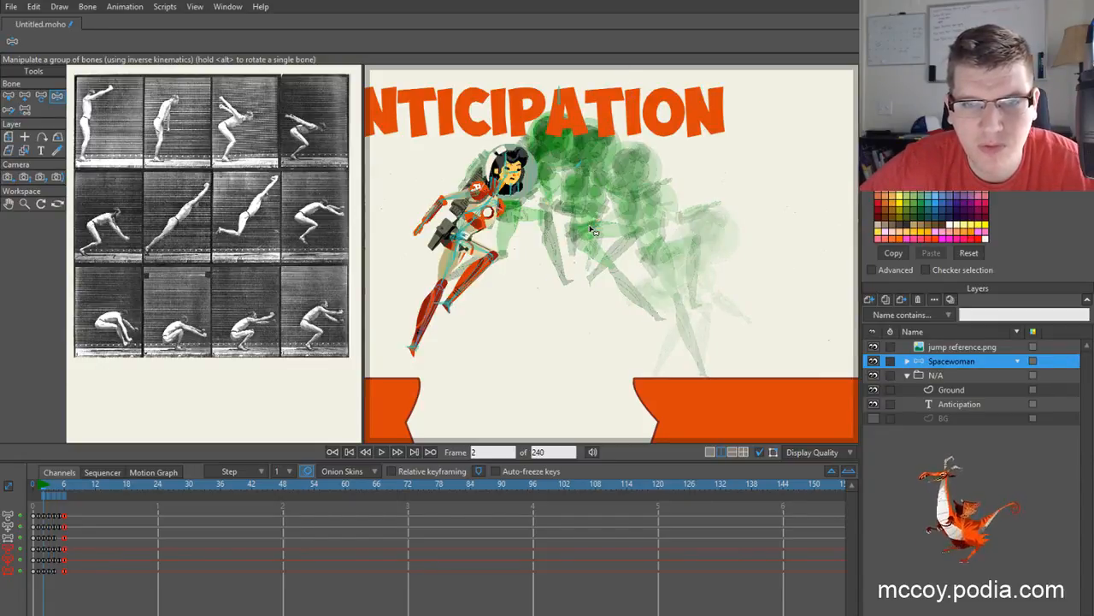
pyautogui.press('Right')
pyautogui.press('Right')
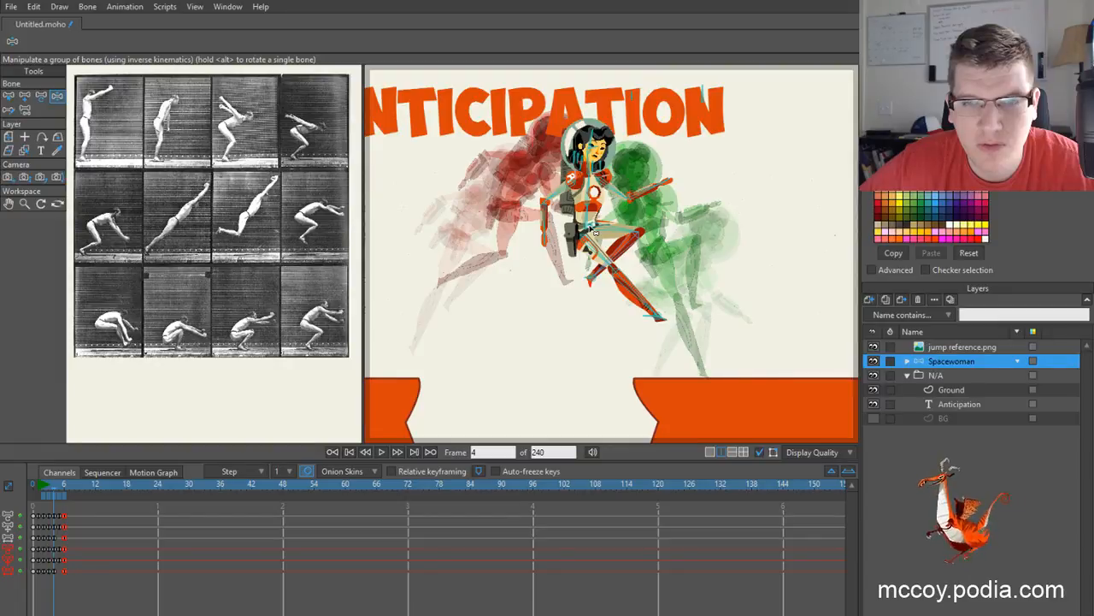
pyautogui.press('Left')
pyautogui.press('Right')
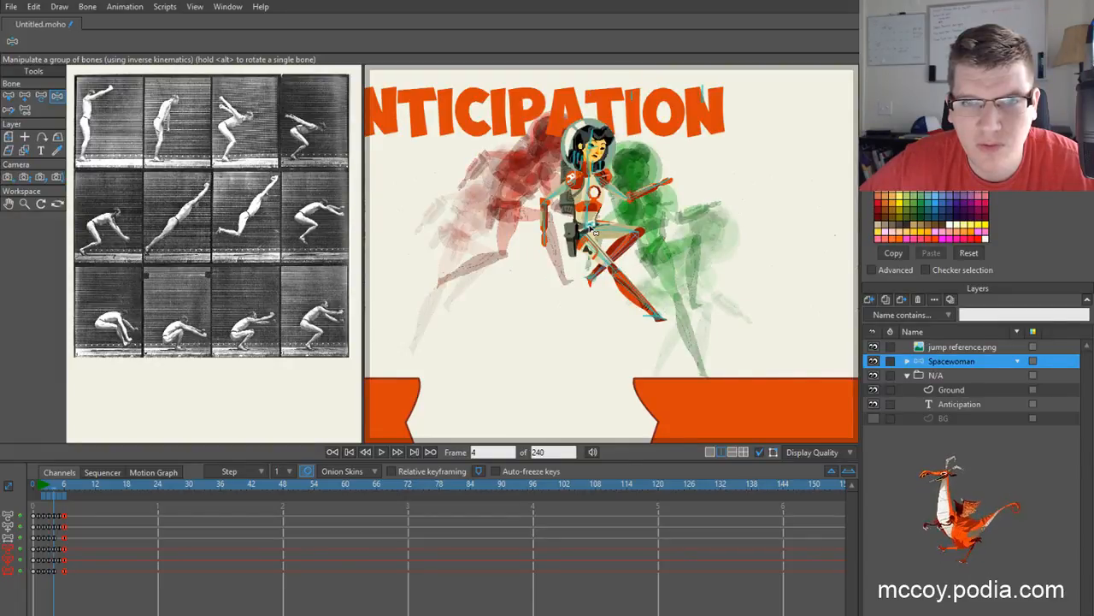
pyautogui.press('Left')
pyautogui.press('Left')
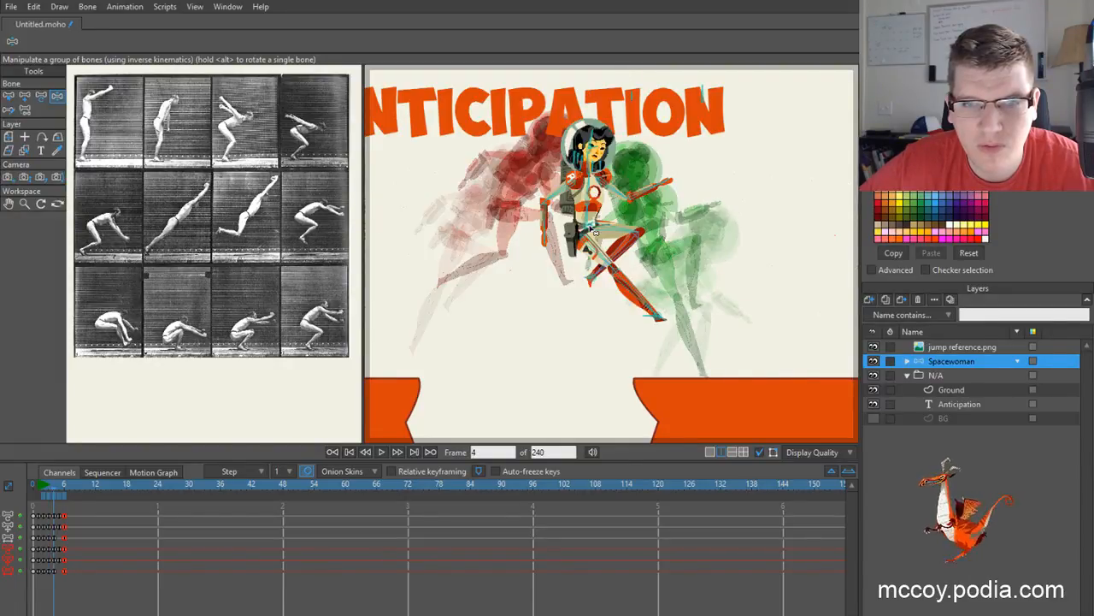
pyautogui.press('Right')
pyautogui.press('Right')
pyautogui.press('Left')
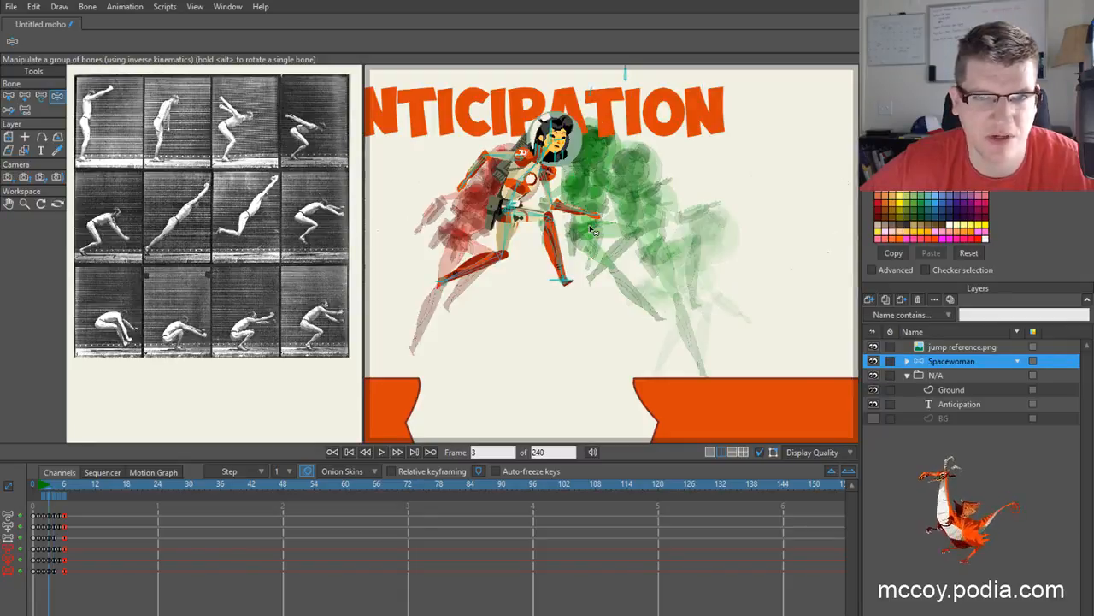
pyautogui.press('Right')
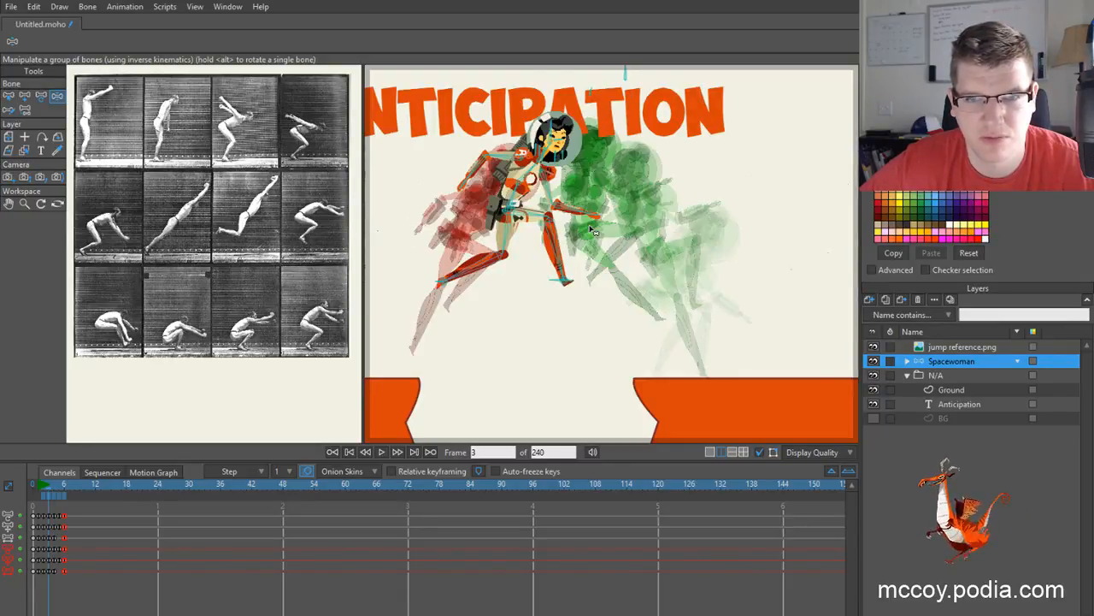
pyautogui.press('Left')
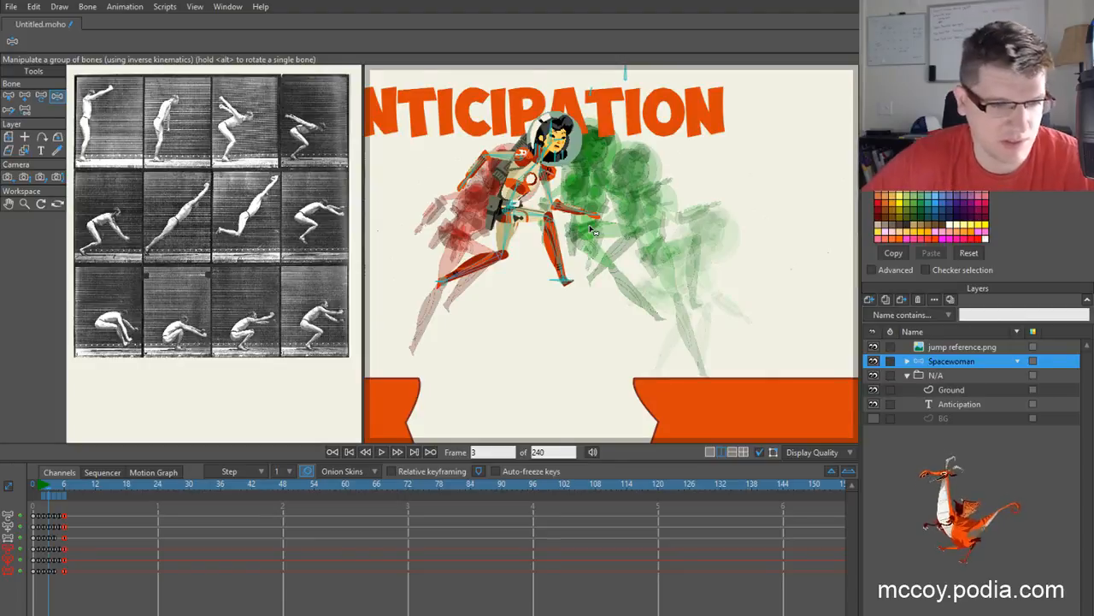
# - Shift the rig's keyframes on frames 4 to 6 one frame later, and return to the vacated frame 4
pyautogui.press('b')
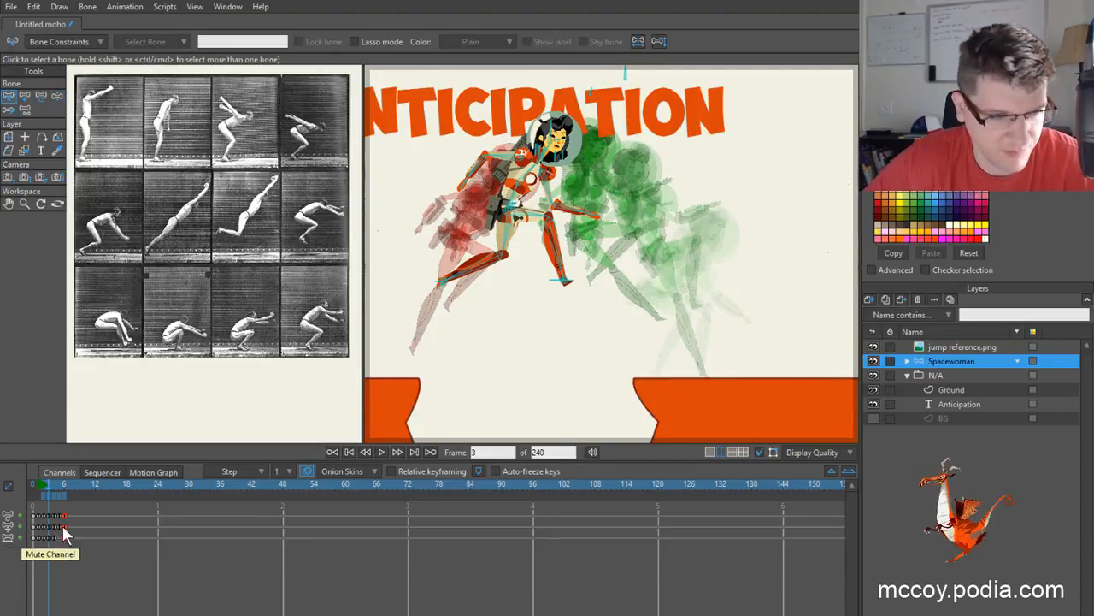
pyautogui.moveTo(88, 511); pyautogui.dragTo(51, 544)
pyautogui.click(59, 493)
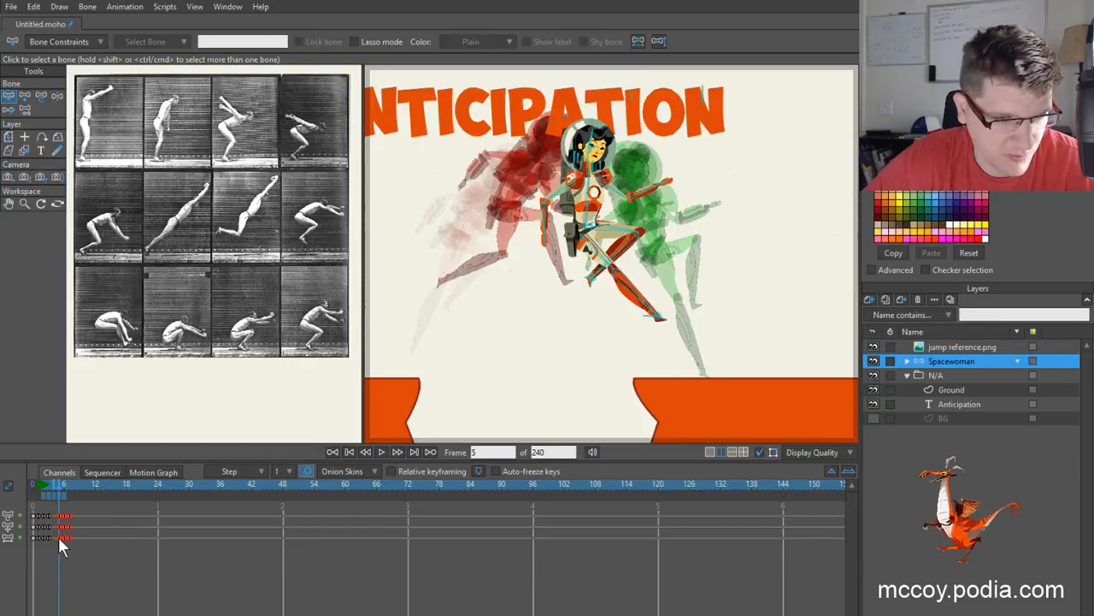
pyautogui.moveTo(59, 537); pyautogui.dragTo(65, 537)
pyautogui.click(48, 484)
pyautogui.moveTo(48, 484)
pyautogui.mouseDown()
pyautogui.moveTo(29, 486)
pyautogui.moveTo(53, 487)
pyautogui.mouseUp()
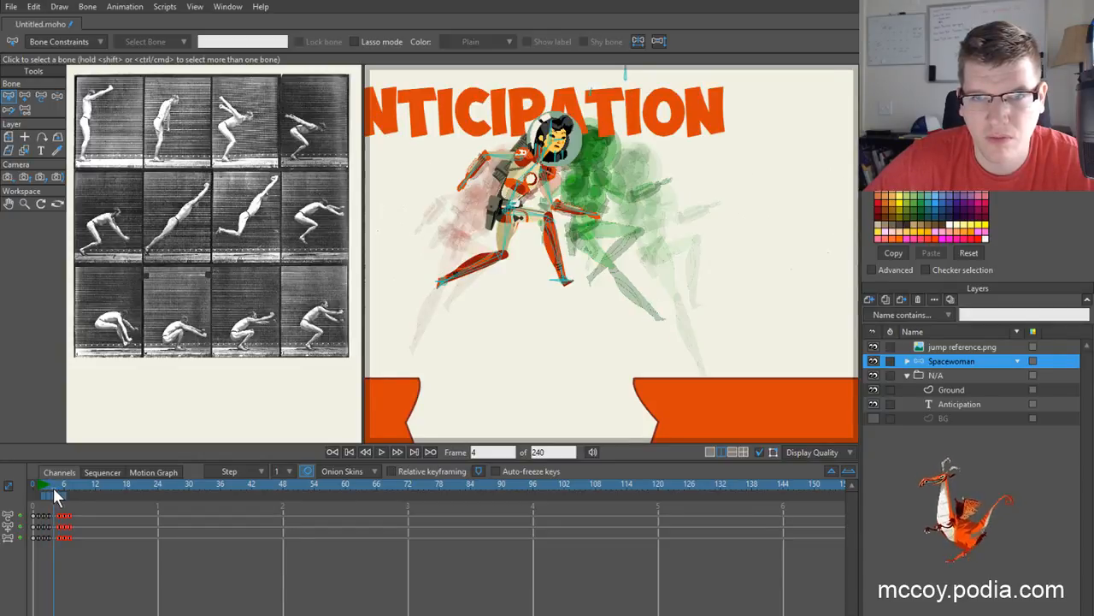
# - On frame 4, move the spacewoman's hips slightly forward toward the following pose
pyautogui.scroll(4, 523, 167)
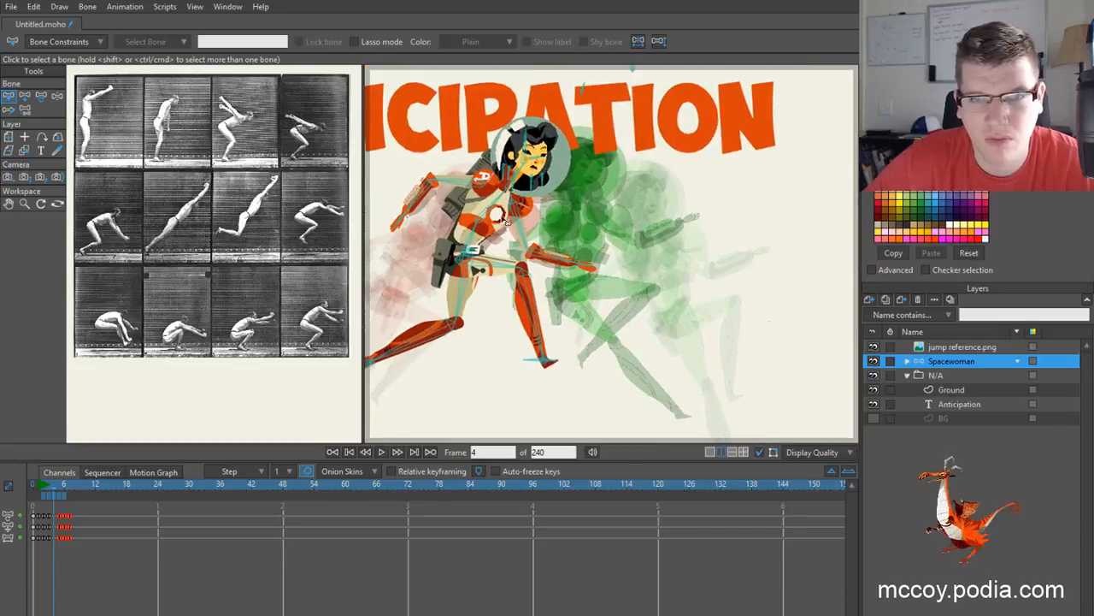
pyautogui.press('z')
pyautogui.moveTo(469, 247); pyautogui.dragTo(490, 247)
pyautogui.scroll(-3, 516, 282)
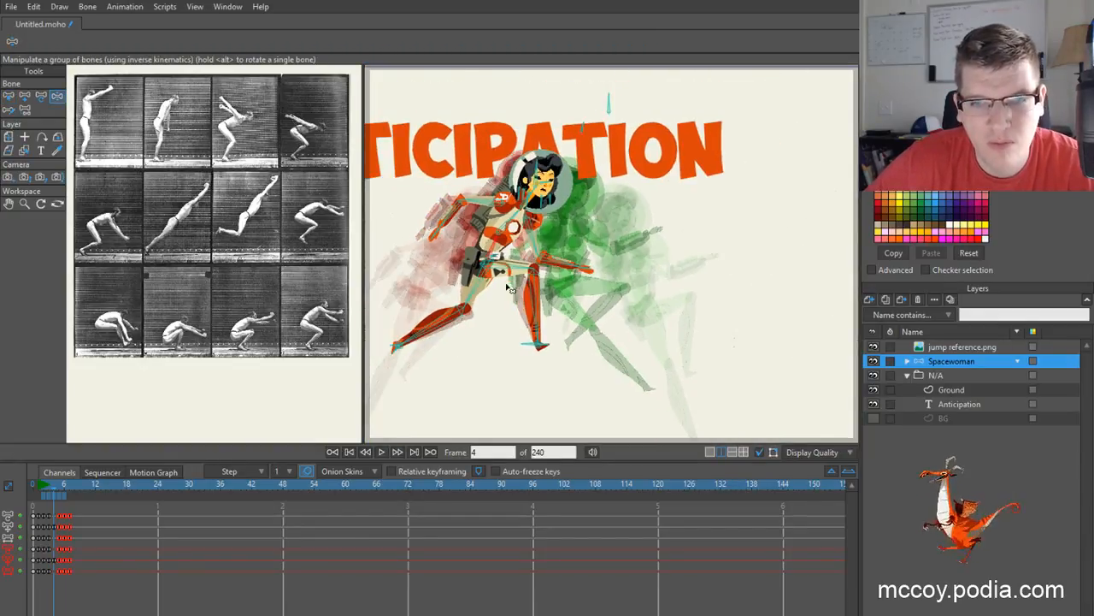
pyautogui.moveTo(513, 287); pyautogui.dragTo(523, 263)
pyautogui.scroll(3, 519, 267)
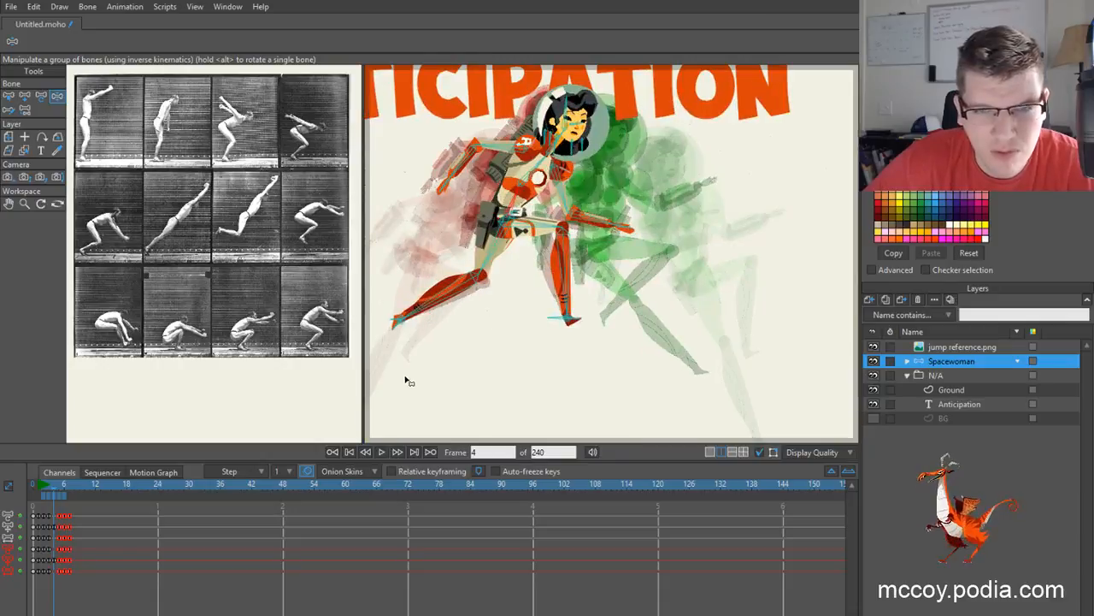
# - Limit the onion skins to the neighbouring frames 3 and 5
pyautogui.click(47, 496)
pyautogui.click(43, 496)
pyautogui.click(43, 496)
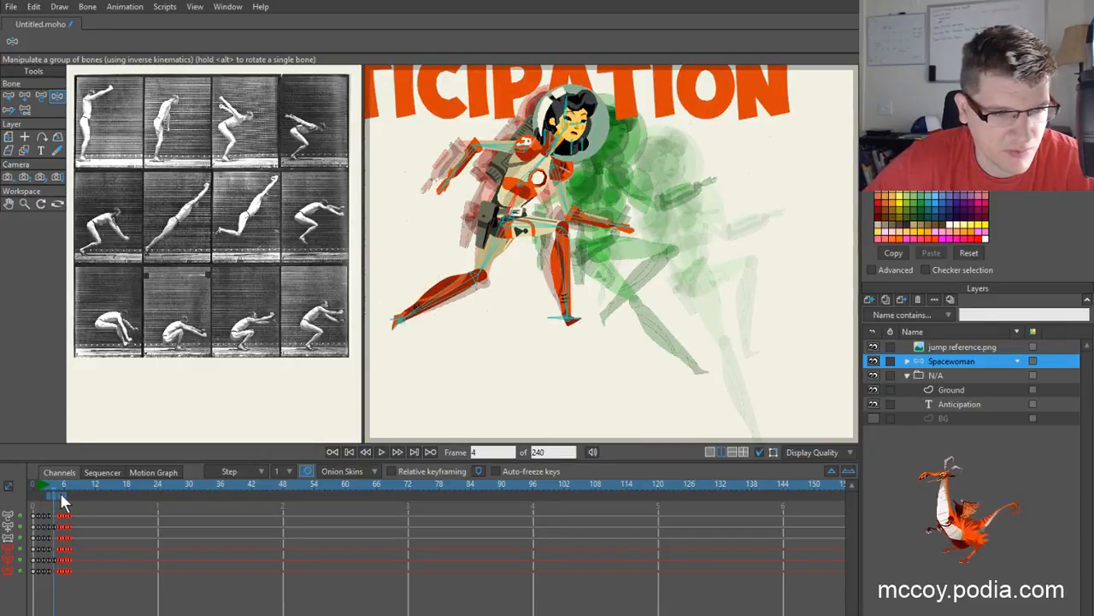
pyautogui.click(59, 496)
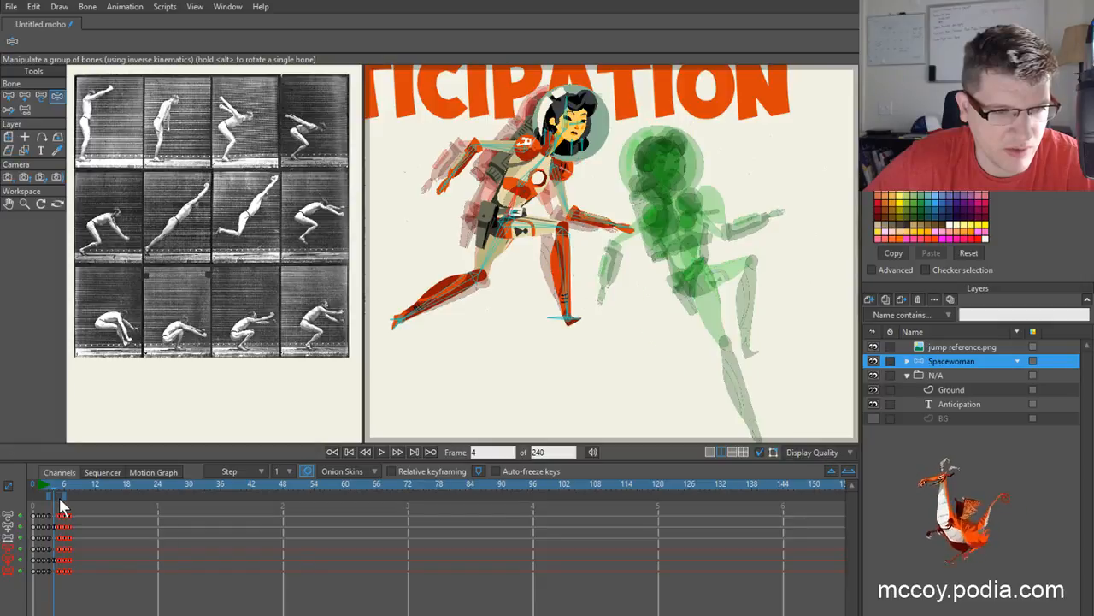
pyautogui.click(60, 496)
pyautogui.click(64, 496)
pyautogui.scroll(2, 561, 306)
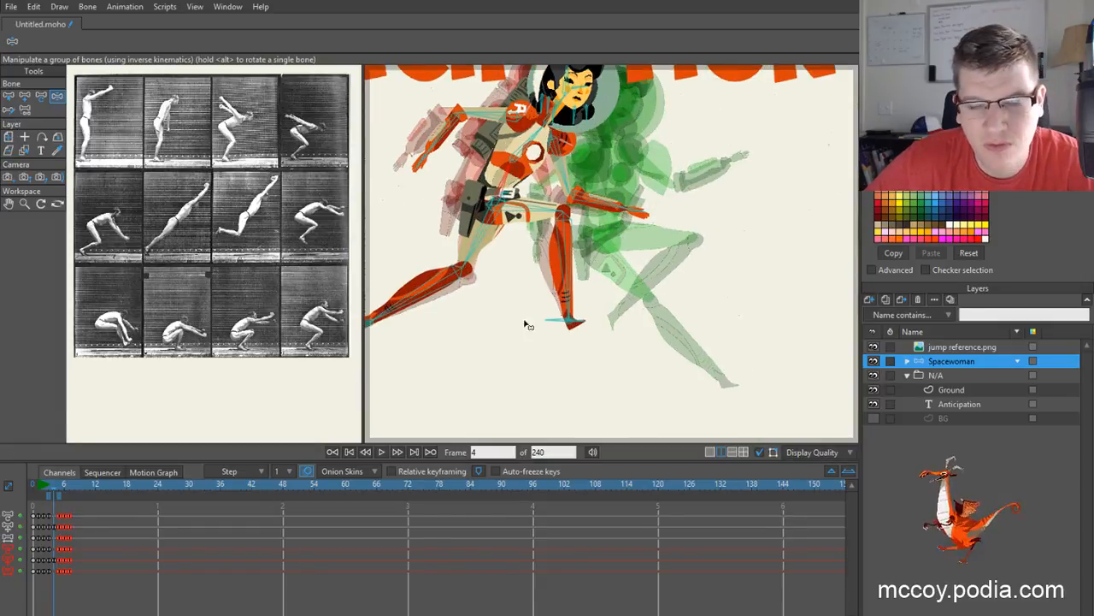
# - On frame 4, pull the front foot forward so the shin angles ahead of the knee
pyautogui.moveTo(525, 321)
pyautogui.mouseDown()
pyautogui.moveTo(503, 346)
pyautogui.moveTo(495, 330)
pyautogui.mouseUp()
pyautogui.scroll(-1, 513, 333)
pyautogui.scroll(1, 502, 330)
pyautogui.scroll(-1, 511, 323)
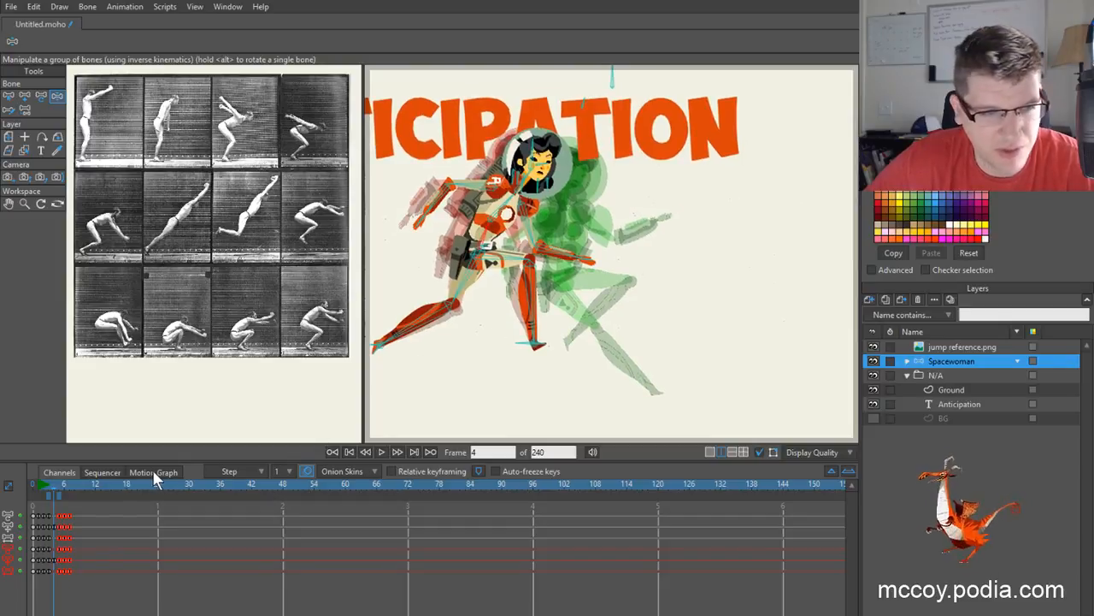
pyautogui.scroll(1, 458, 340)
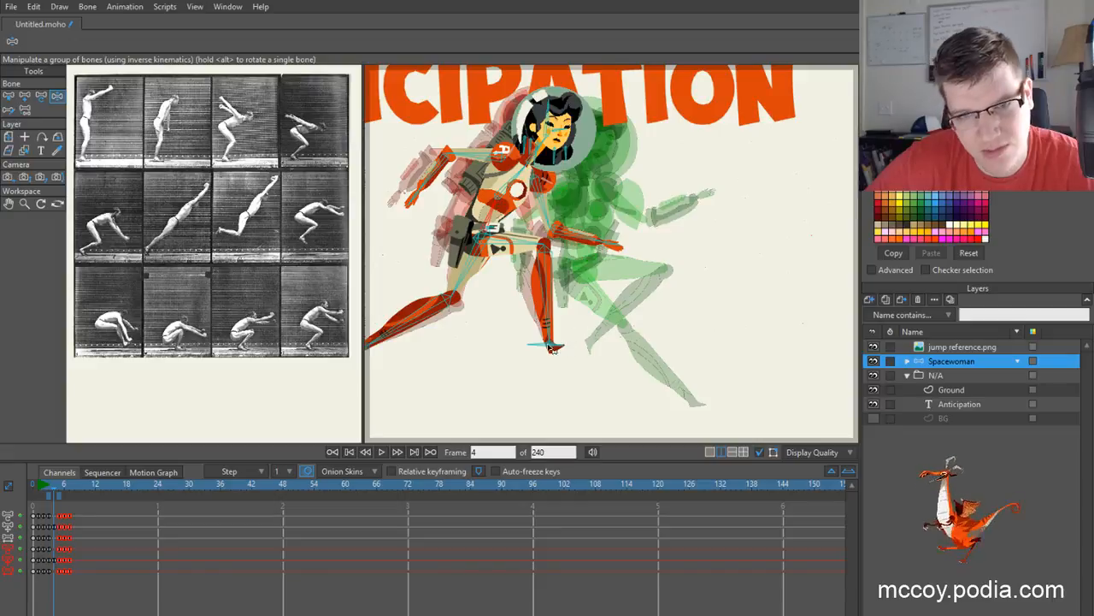
pyautogui.moveTo(550, 347)
pyautogui.mouseDown()
pyautogui.moveTo(554, 366)
pyautogui.moveTo(569, 354)
pyautogui.mouseUp()
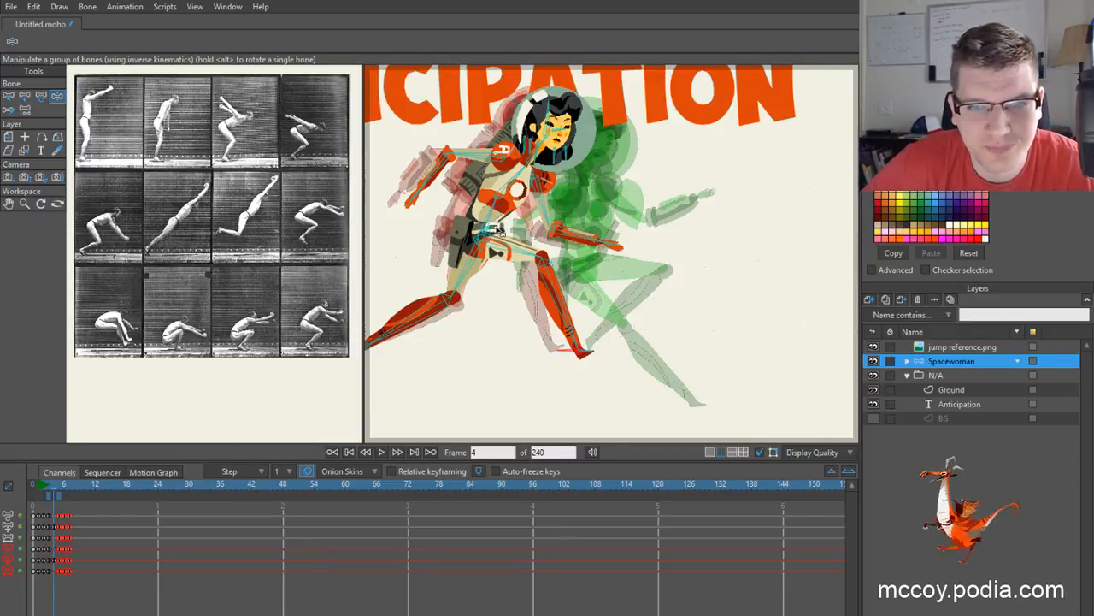
# - On frame 4, move the hips forward to midway between the neighbouring onion skins and lean the upper body slightly back
pyautogui.scroll(3, 500, 229)
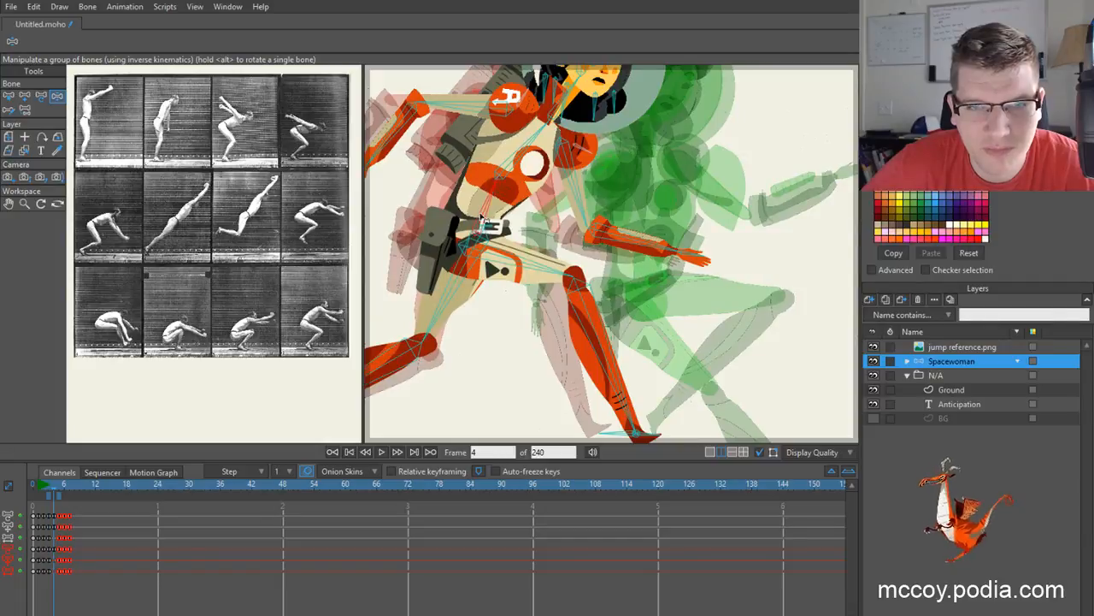
pyautogui.moveTo(481, 217); pyautogui.dragTo(588, 229)
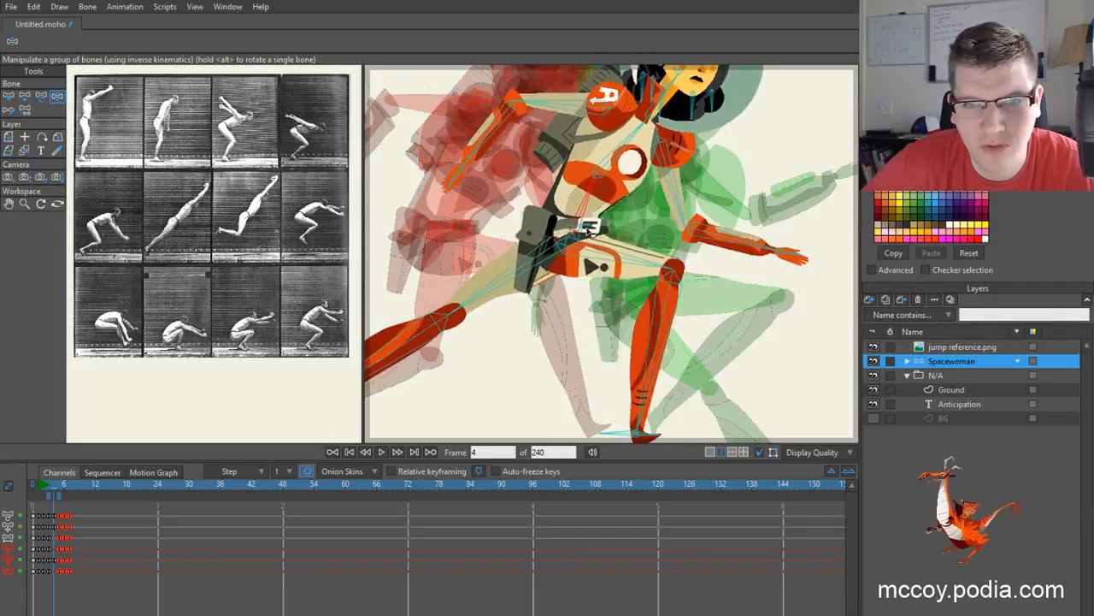
pyautogui.scroll(-4, 588, 229)
pyautogui.scroll(2, 524, 243)
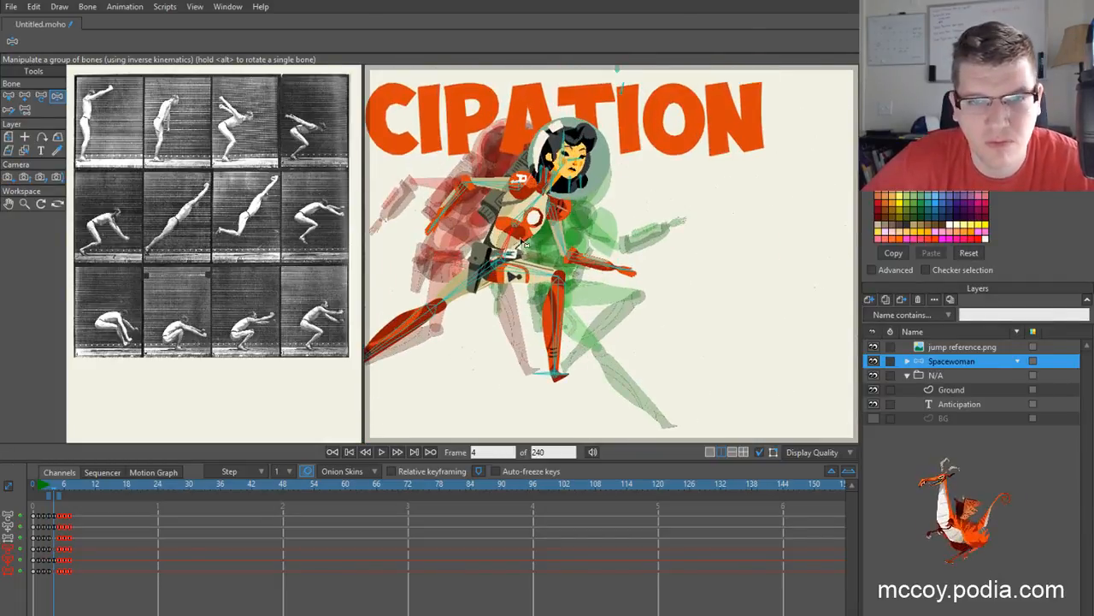
pyautogui.moveTo(523, 231); pyautogui.dragTo(517, 225)
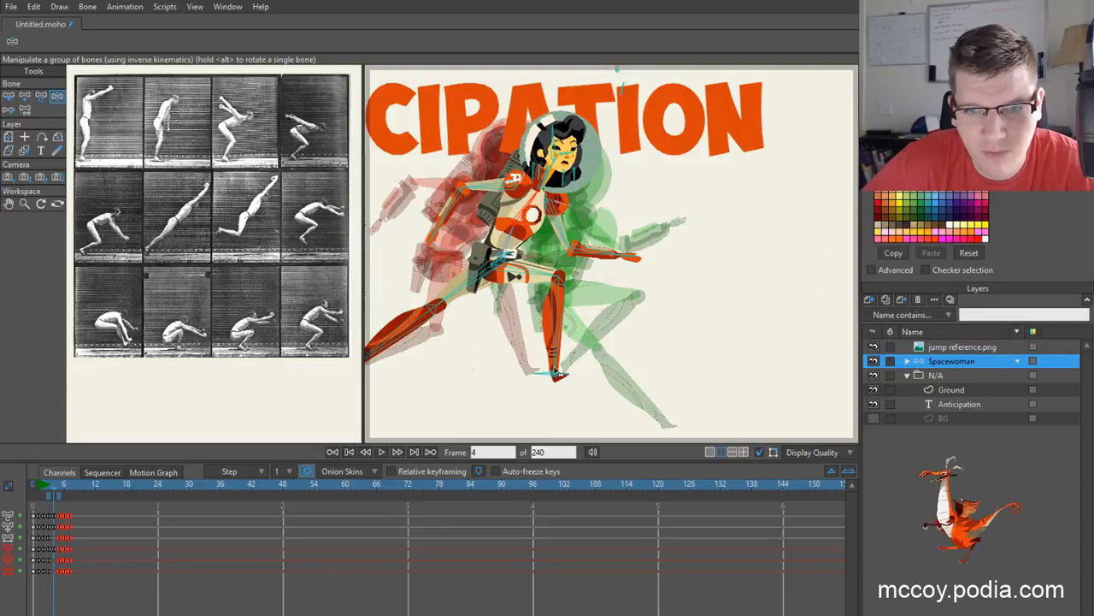
# - Raise the front foot slightly on frame 4 and compare the pose with frames 3 and 5
pyautogui.moveTo(549, 376); pyautogui.dragTo(548, 363)
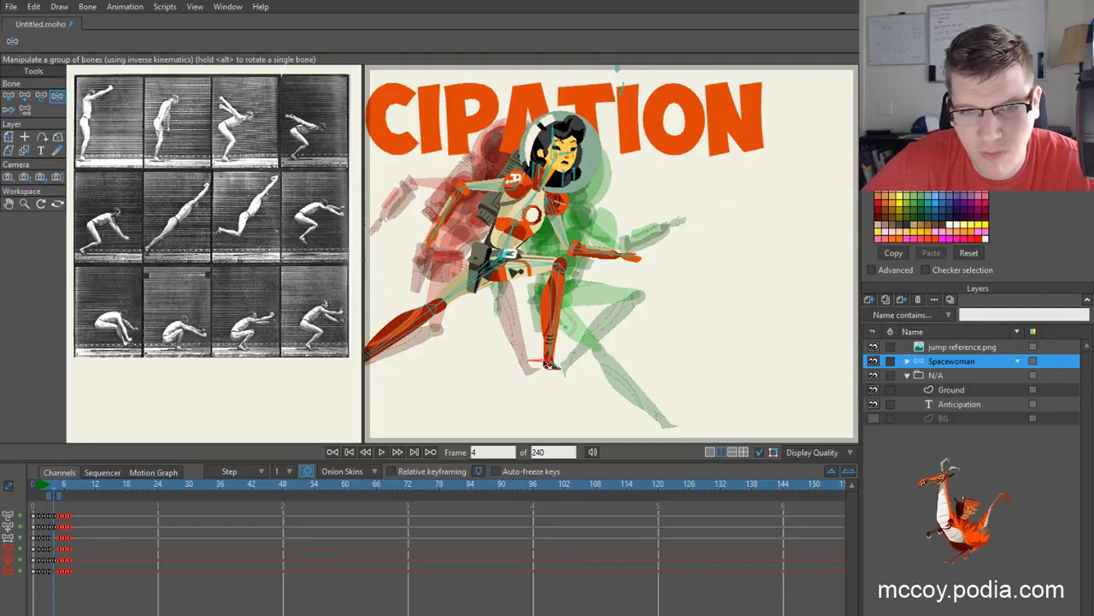
pyautogui.press('Left')
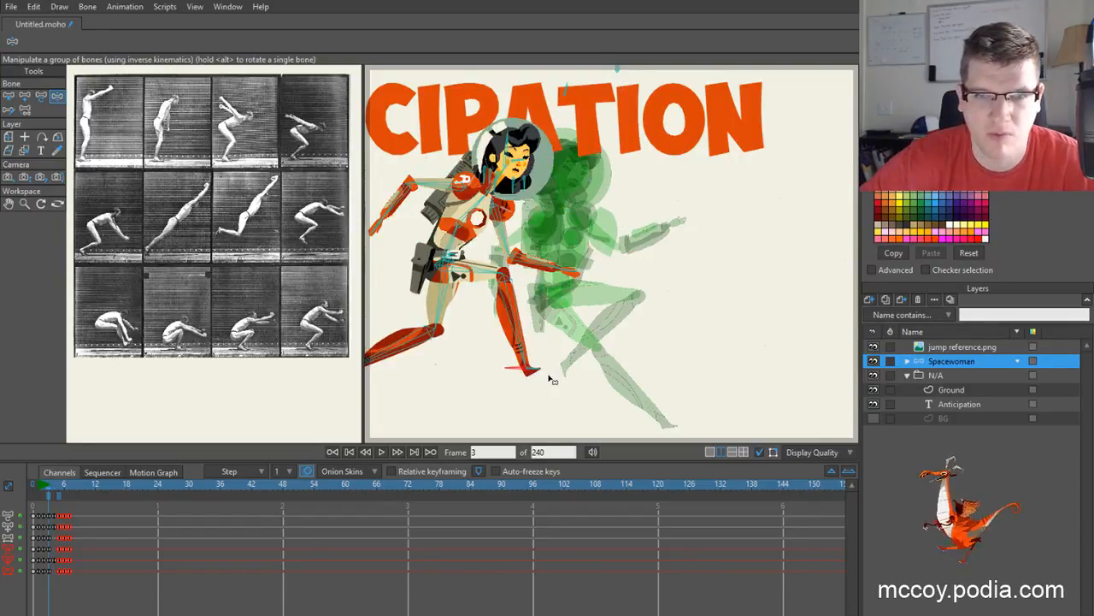
pyautogui.press('Right')
pyautogui.press('Right')
pyautogui.press('Left')
pyautogui.press('Right')
pyautogui.press('Left')
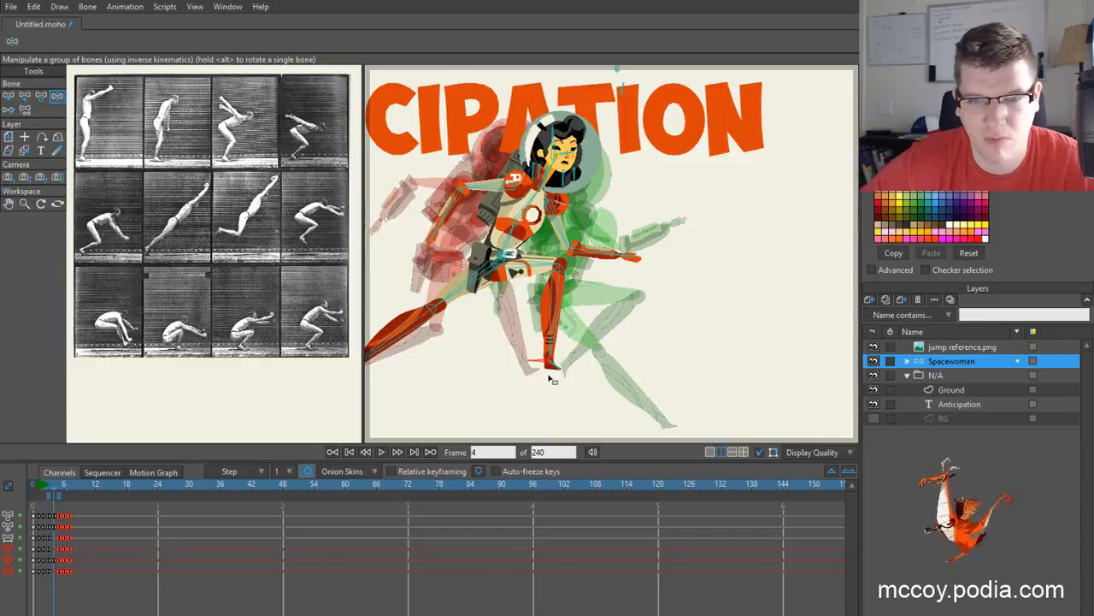
# - On frame 4, swing the back leg forward so its thigh tucks under the body and the bent shin trails behind
pyautogui.scroll(-1, 489, 307)
pyautogui.moveTo(487, 298); pyautogui.dragTo(502, 292)
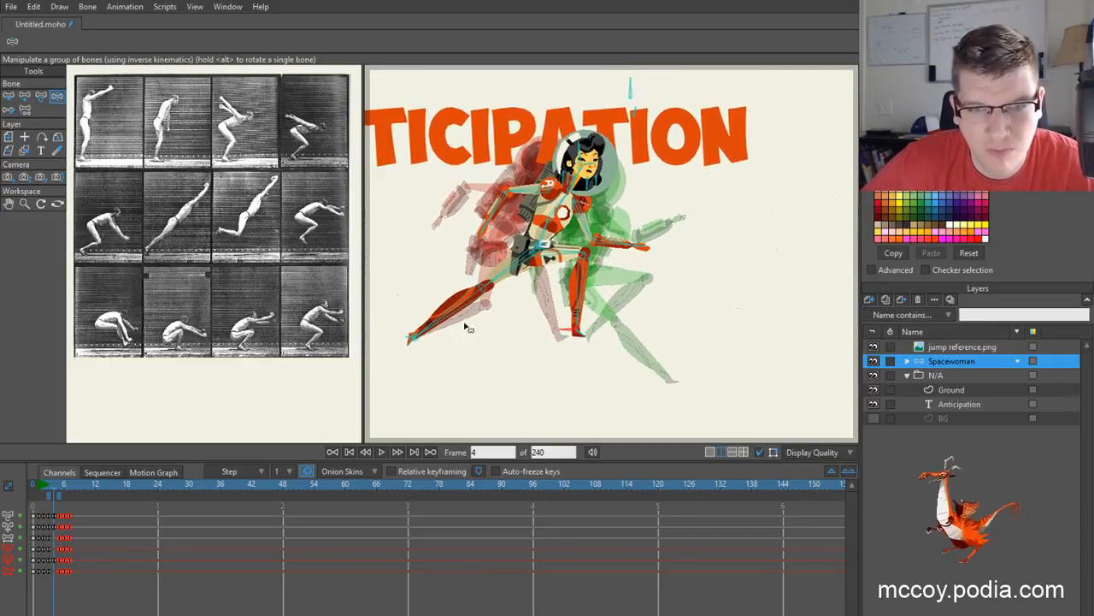
pyautogui.moveTo(479, 330); pyautogui.dragTo(506, 314)
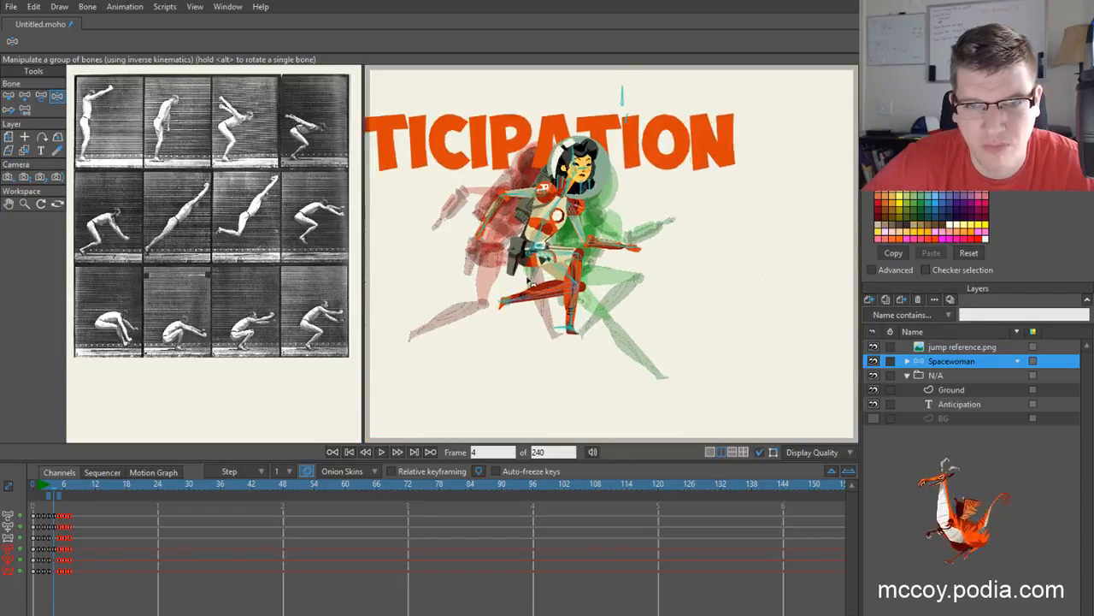
pyautogui.scroll(1, 530, 293)
pyautogui.scroll(1, 548, 223)
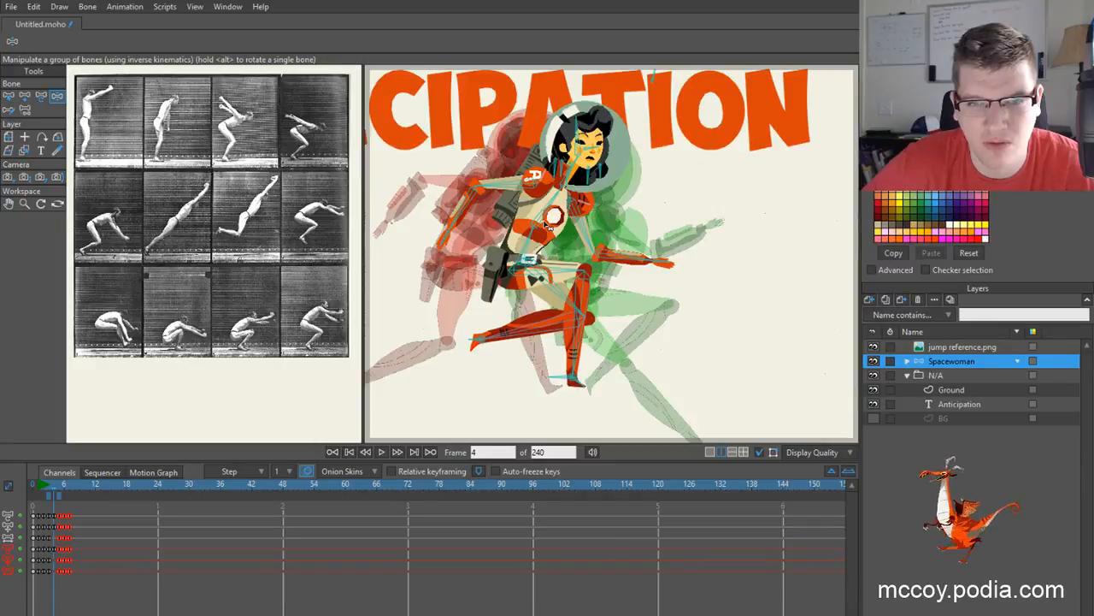
# - Review the whole jump at full-scene view by flipping back and forth through frames 0 to 6
pyautogui.scroll(-3, 548, 224)
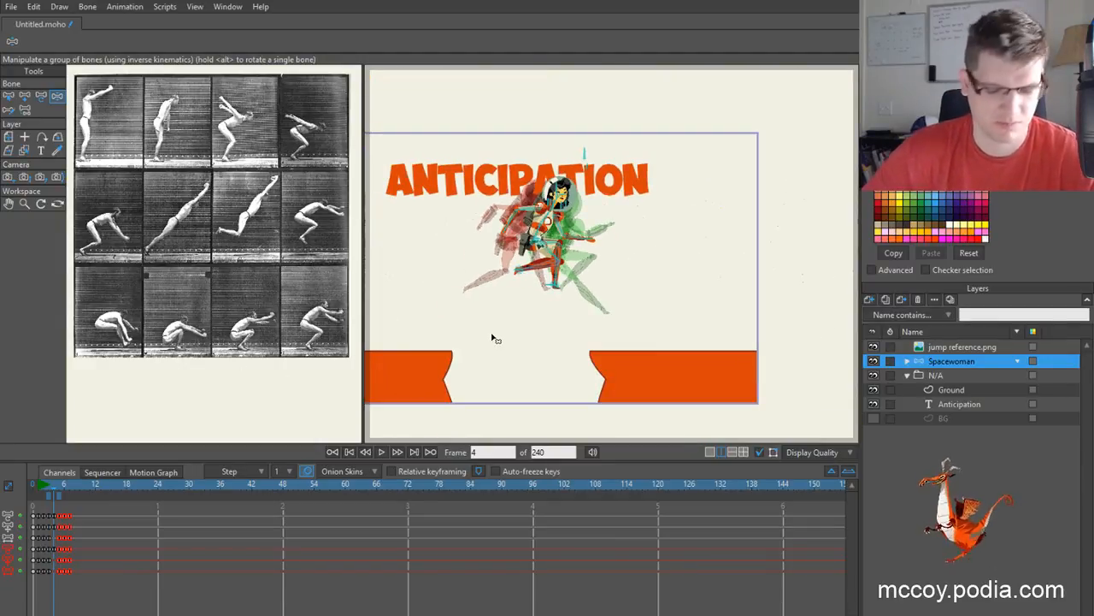
pyautogui.press('Left')
pyautogui.press('Left')
pyautogui.press('Left')
pyautogui.press('Left')
pyautogui.press('Right')
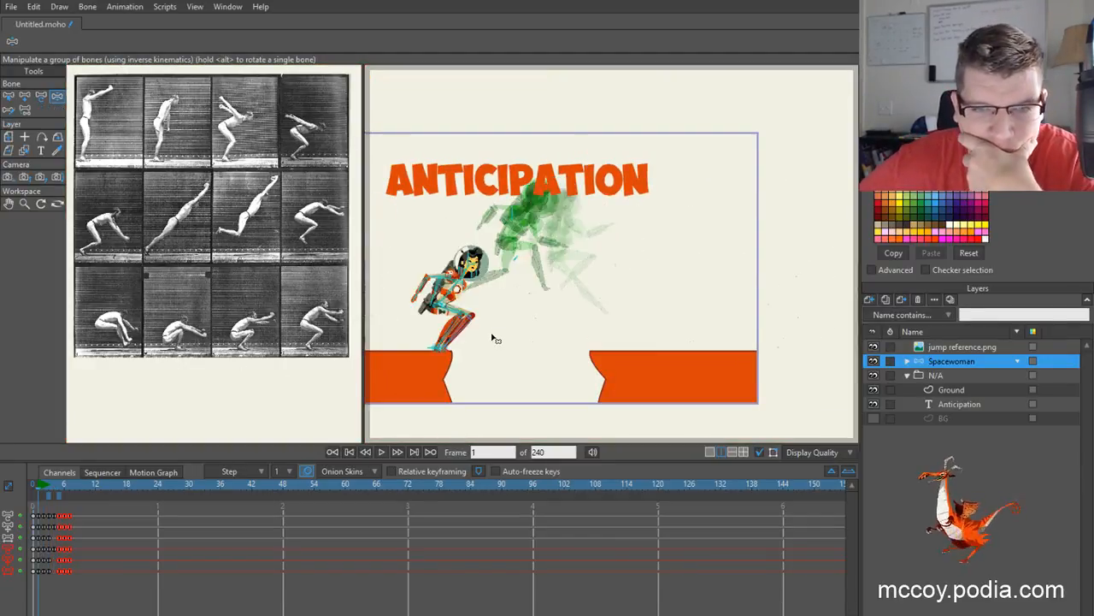
pyautogui.press('Right')
pyautogui.press('Right')
pyautogui.press('Right')
pyautogui.press('Right')
pyautogui.press('Right')
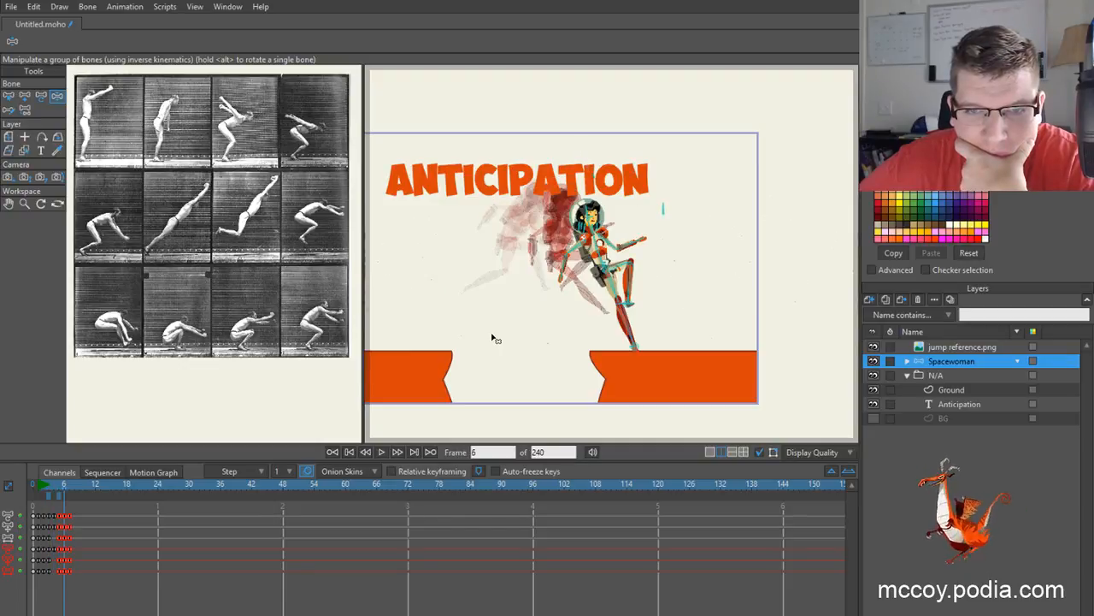
pyautogui.press('Left')
pyautogui.press('Left')
pyautogui.press('Left')
pyautogui.press('Left')
pyautogui.press('Left')
pyautogui.press('Left')
pyautogui.press('Right')
pyautogui.press('Right')
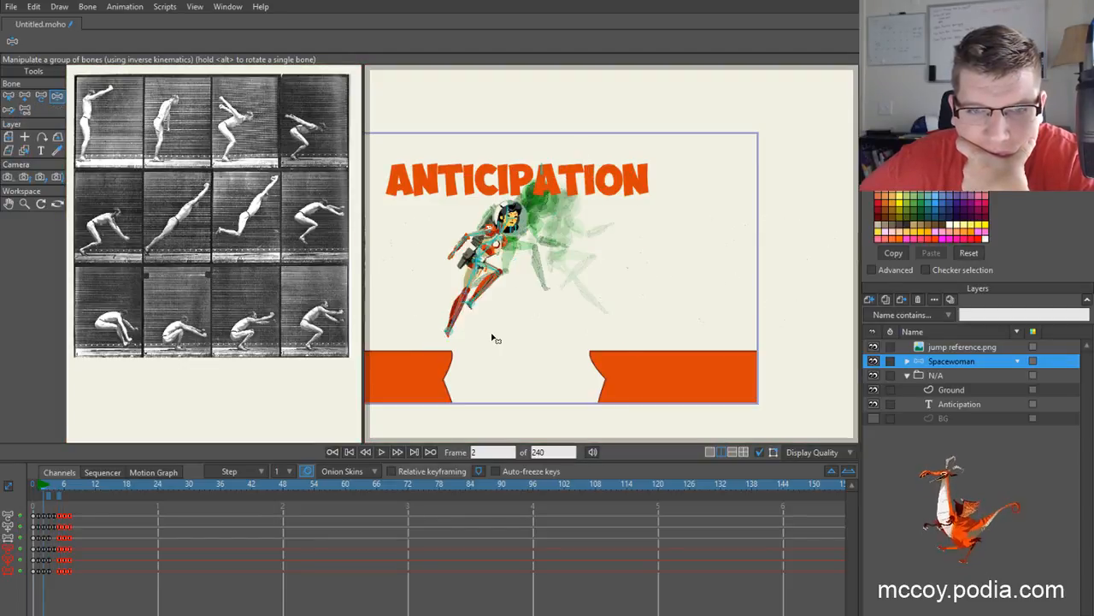
pyautogui.press('Right')
pyautogui.press('Left')
pyautogui.press('Left')
pyautogui.press('Right')
pyautogui.press('Right')
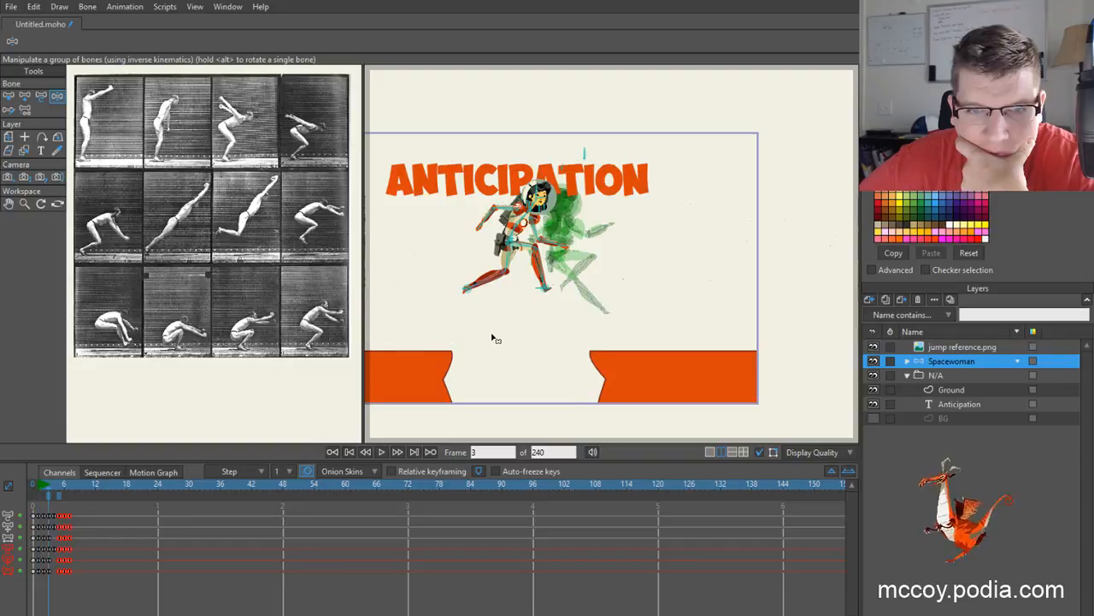
# - Compare the poses on frames 4 and 5 by flipping repeatedly between them
pyautogui.press('Right')
pyautogui.press('Right')
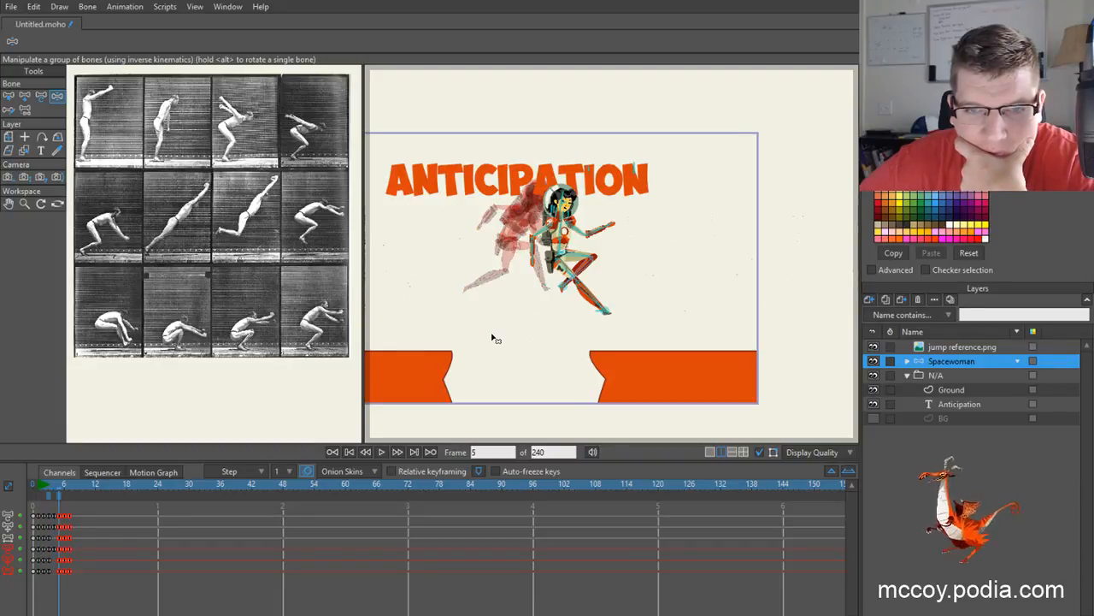
pyautogui.press('Left')
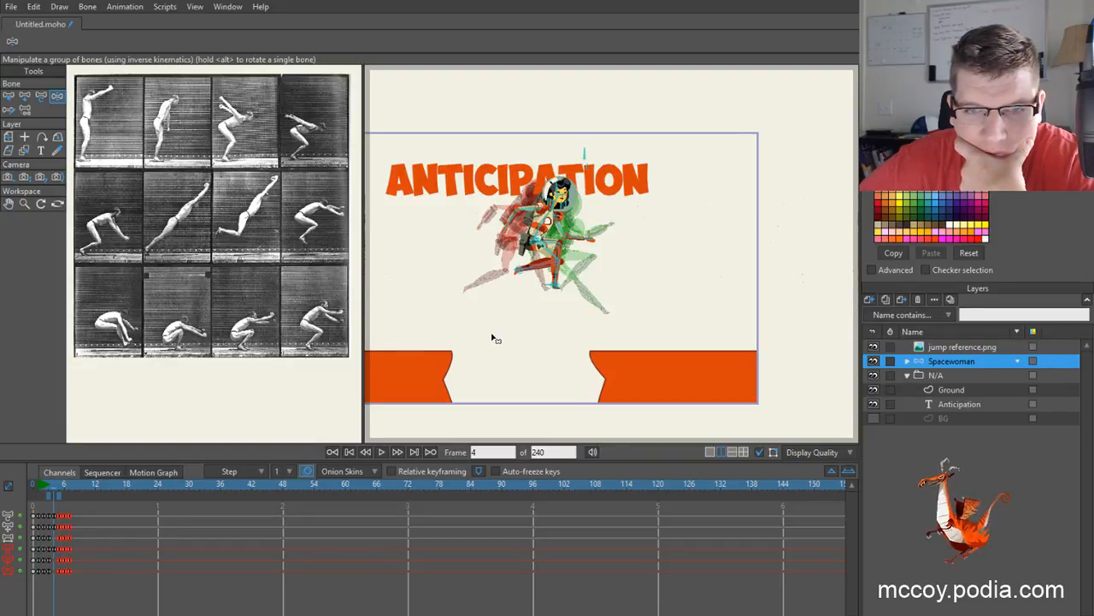
pyautogui.press('Right')
pyautogui.press('Left')
pyautogui.press('Right')
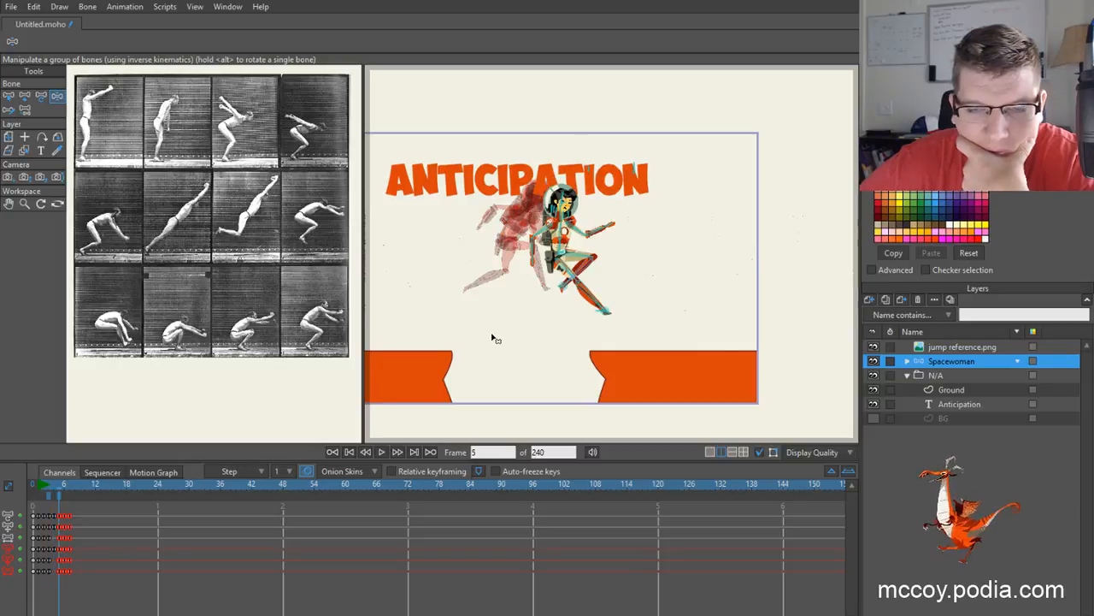
pyautogui.press('Left')
pyautogui.press('Right')
# - On frame 5, pull the outstretched landing foot back and up so that the leg bends at the knee
pyautogui.scroll(3, 491, 338)
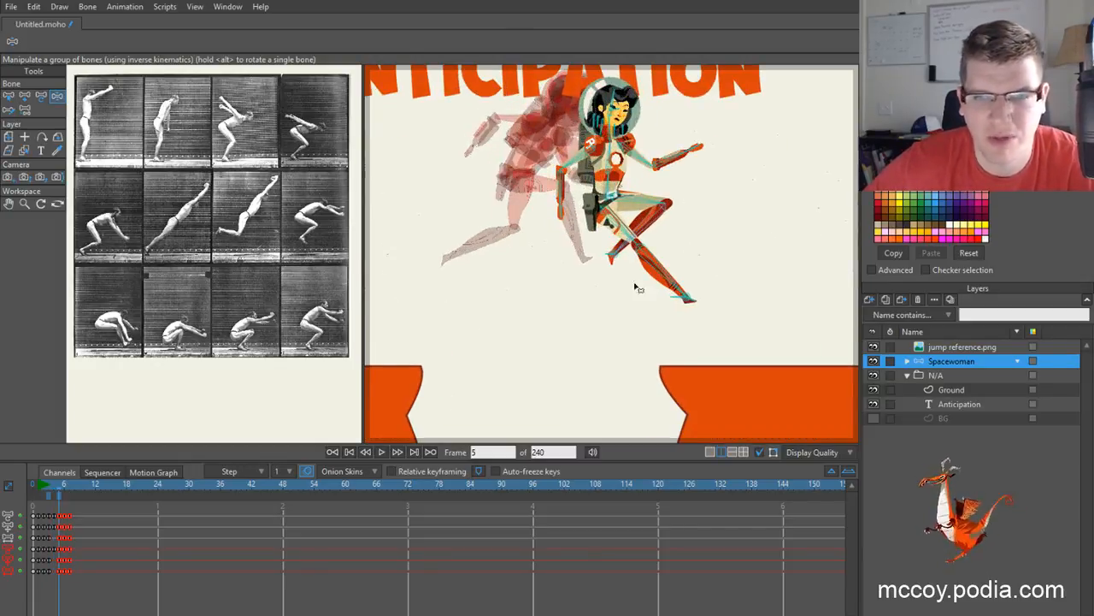
pyautogui.scroll(2, 637, 290)
pyautogui.moveTo(652, 303); pyautogui.dragTo(622, 265)
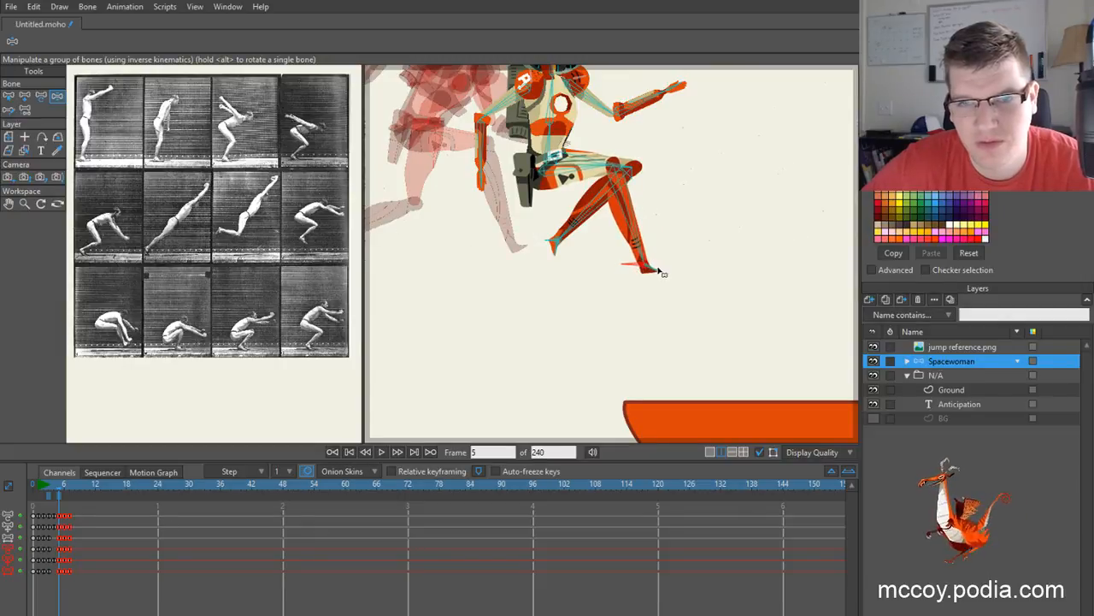
pyautogui.scroll(-2, 650, 244)
pyautogui.scroll(-1, 651, 245)
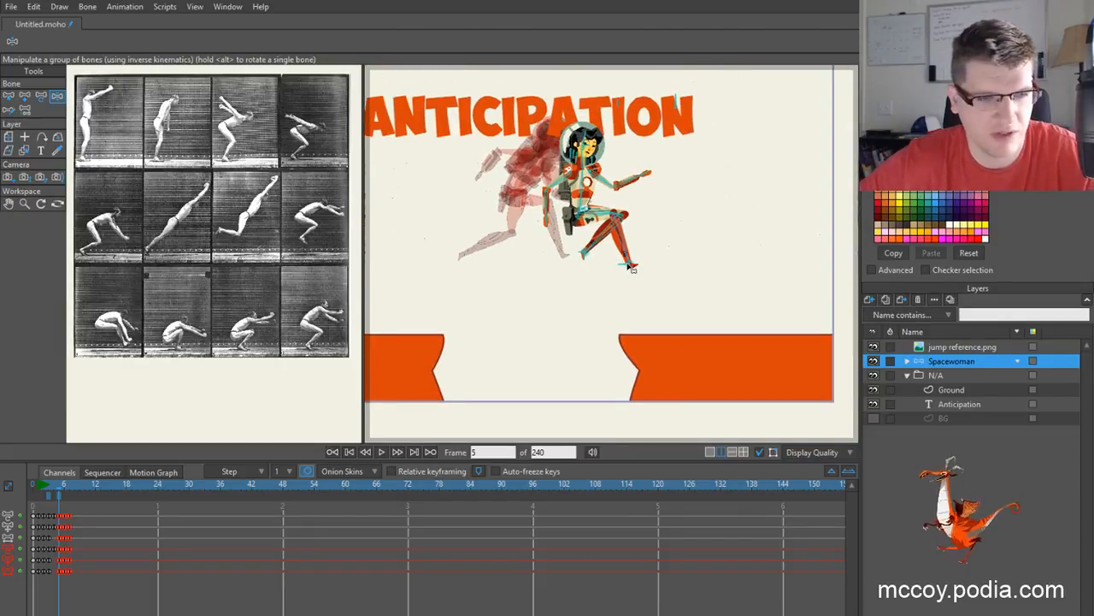
# - On frame 6, shift the spacewoman's hips back and slightly up toward the frame 5 pose
pyautogui.hotkey('ctrl', 'Right')
pyautogui.hotkey('ctrl', 'Left')
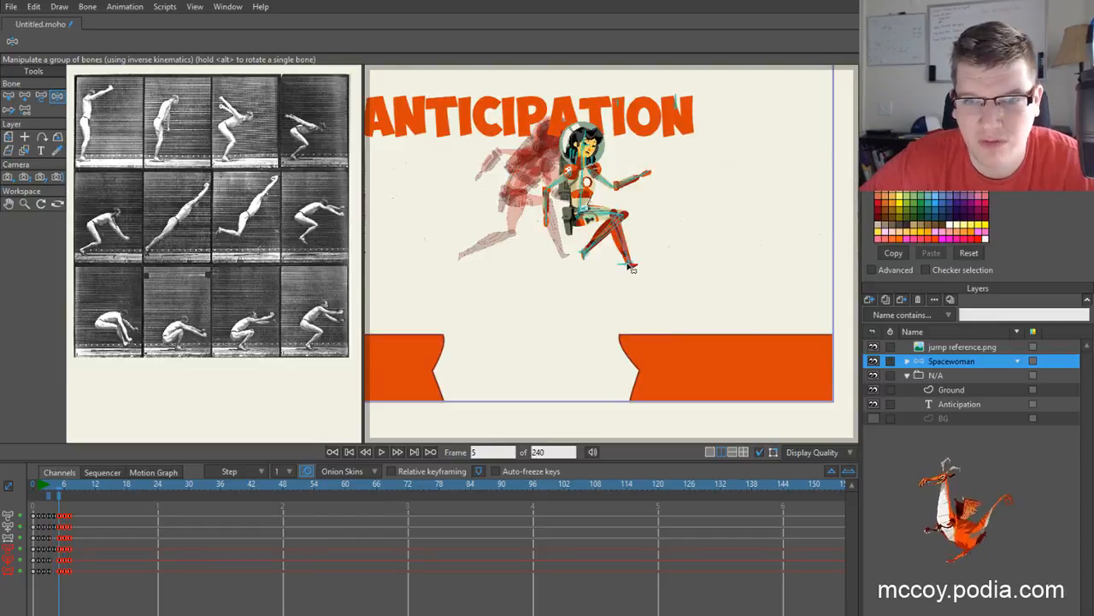
pyautogui.hotkey('ctrl', 'Right')
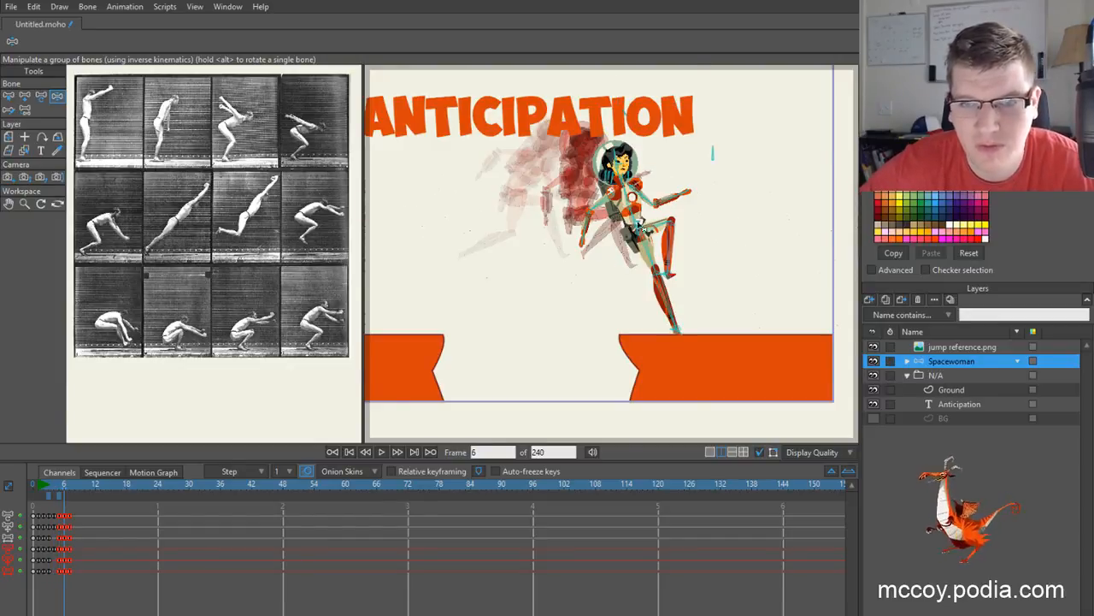
pyautogui.scroll(1, 637, 248)
pyautogui.scroll(2, 643, 255)
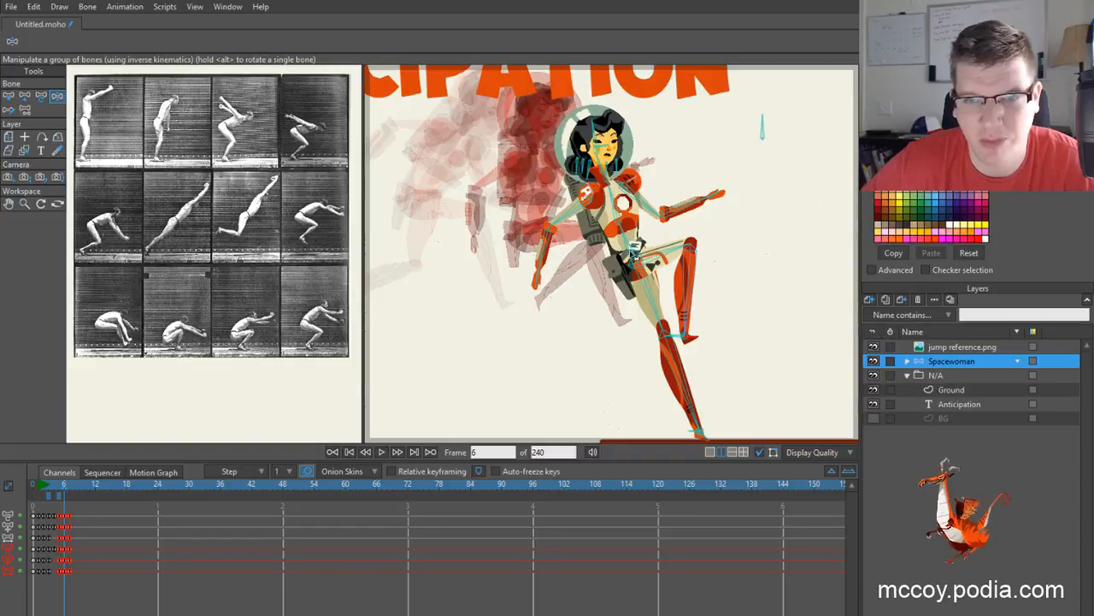
pyautogui.moveTo(635, 253); pyautogui.dragTo(598, 237)
pyautogui.scroll(-1, 687, 338)
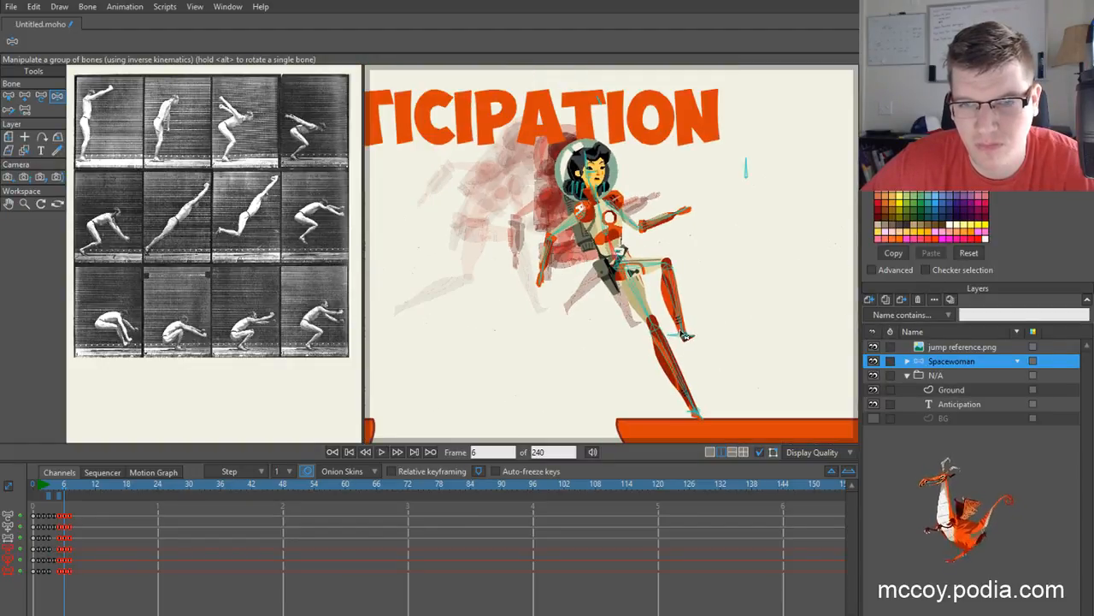
# - Raise the lifted front foot slightly on frame 6
pyautogui.moveTo(684, 335); pyautogui.dragTo(680, 324)
pyautogui.scroll(-2, 602, 272)
pyautogui.moveTo(584, 283); pyautogui.dragTo(621, 257)
pyautogui.scroll(-1, 628, 282)
pyautogui.scroll(3, 627, 281)
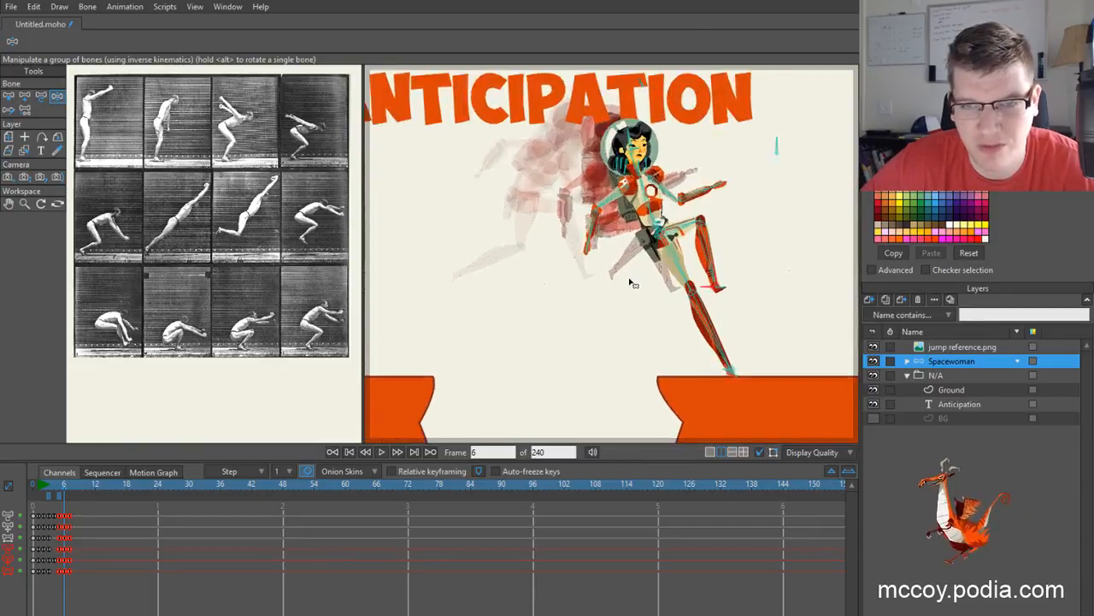
pyautogui.scroll(-1, 628, 281)
pyautogui.moveTo(631, 284); pyautogui.dragTo(652, 275)
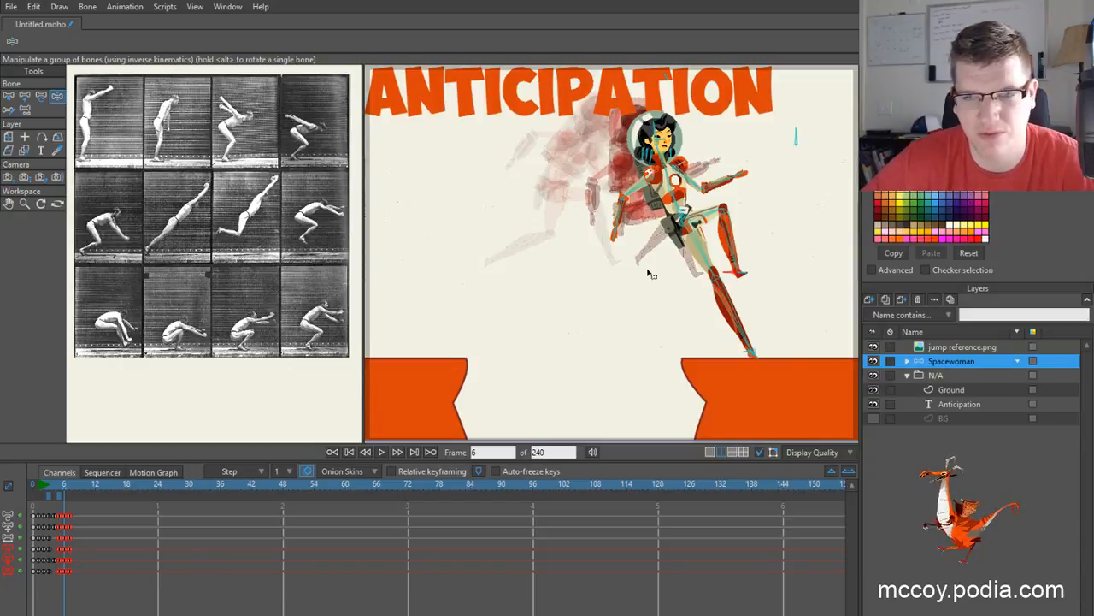
pyautogui.scroll(-1, 650, 274)
# - Compare the poses on frames 5 and 6 with the bone overlay hidden, and show the bones again on frame 6
pyautogui.moveTo(66, 484)
pyautogui.mouseDown()
pyautogui.moveTo(36, 485)
pyautogui.moveTo(59, 485)
pyautogui.mouseUp()
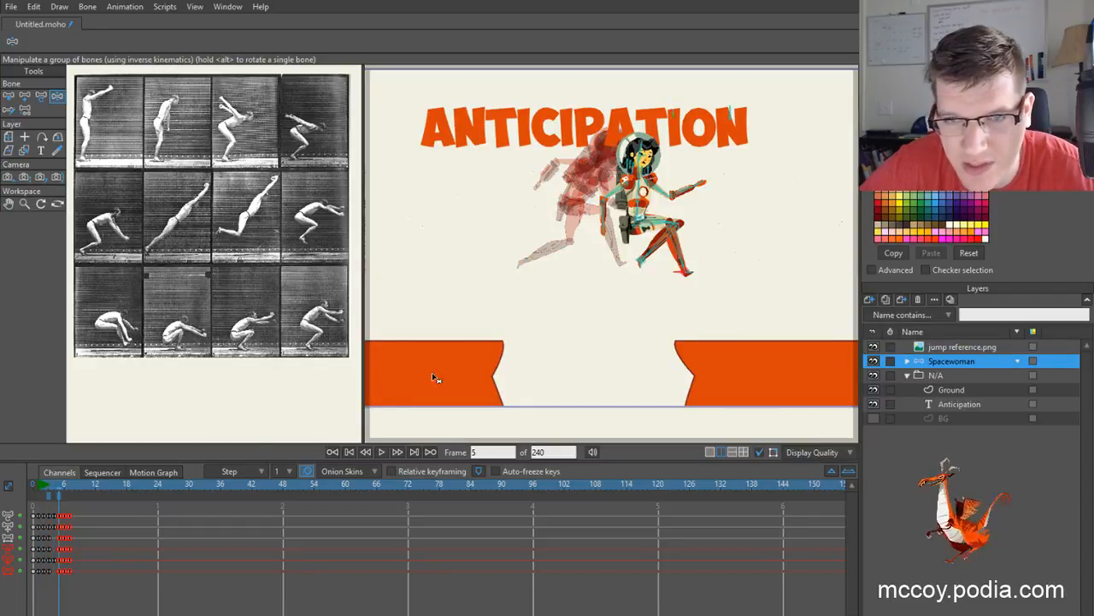
pyautogui.scroll(4, 598, 291)
pyautogui.moveTo(611, 313); pyautogui.dragTo(463, 358)
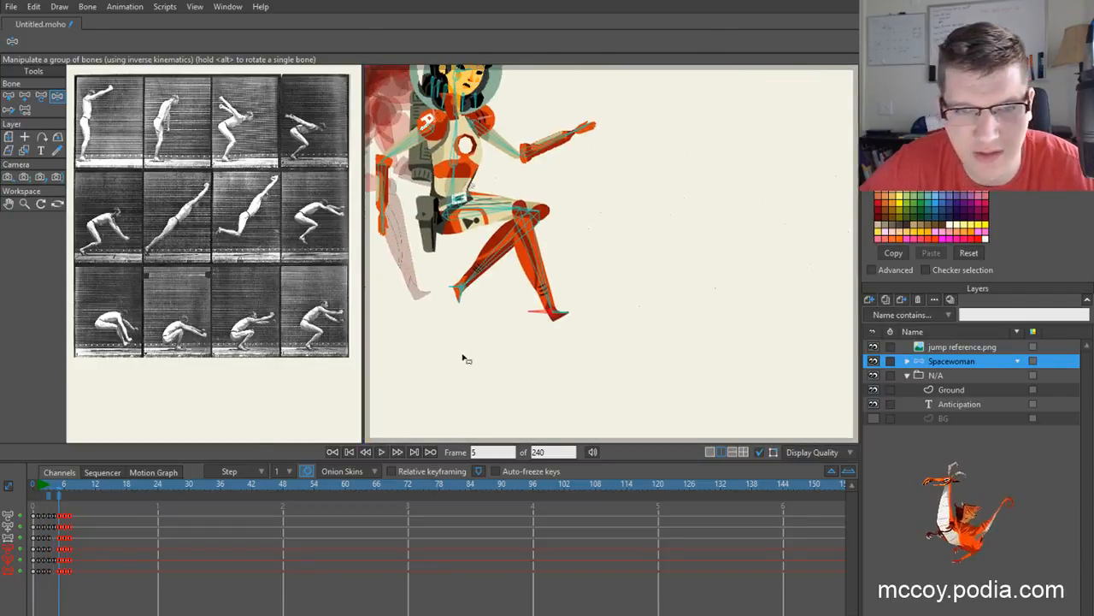
pyautogui.click(760, 453)
pyautogui.scroll(-2, 423, 326)
pyautogui.moveTo(423, 326); pyautogui.dragTo(460, 325)
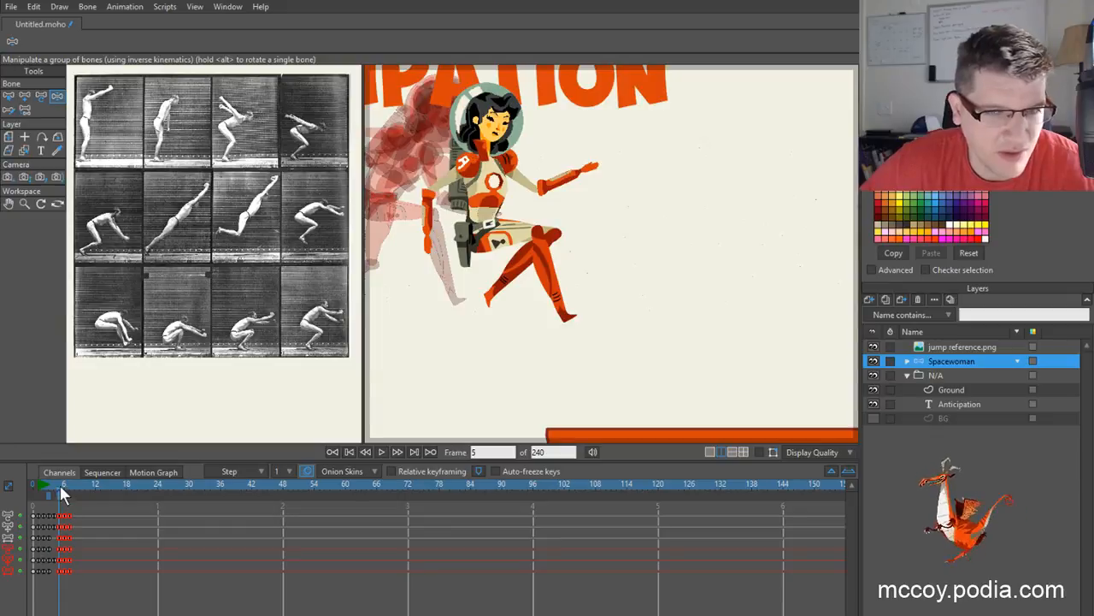
pyautogui.moveTo(60, 485); pyautogui.dragTo(62, 484)
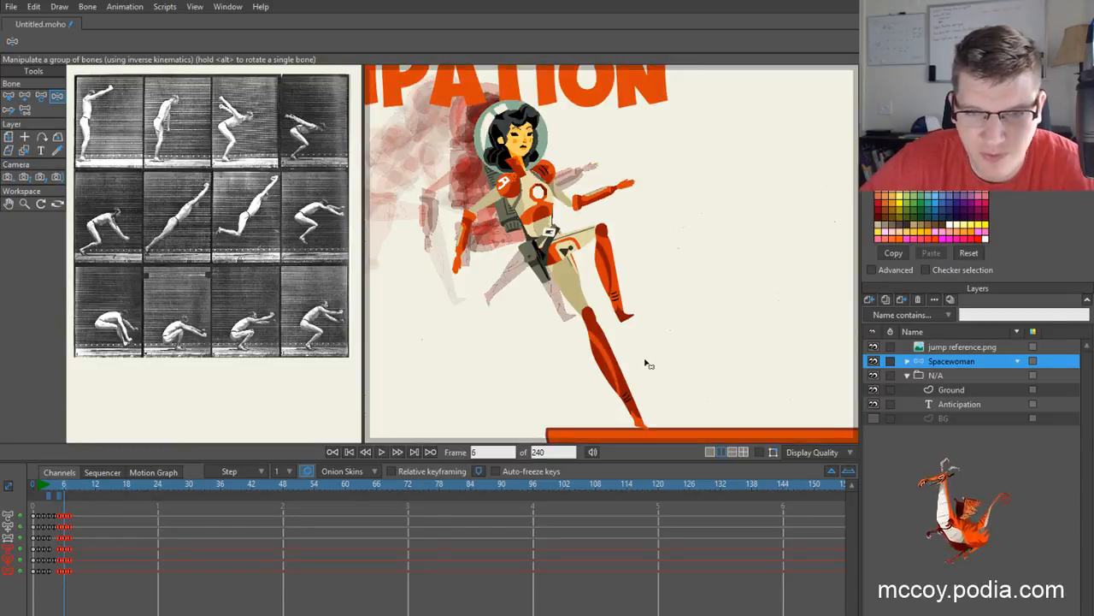
pyautogui.click(759, 451)
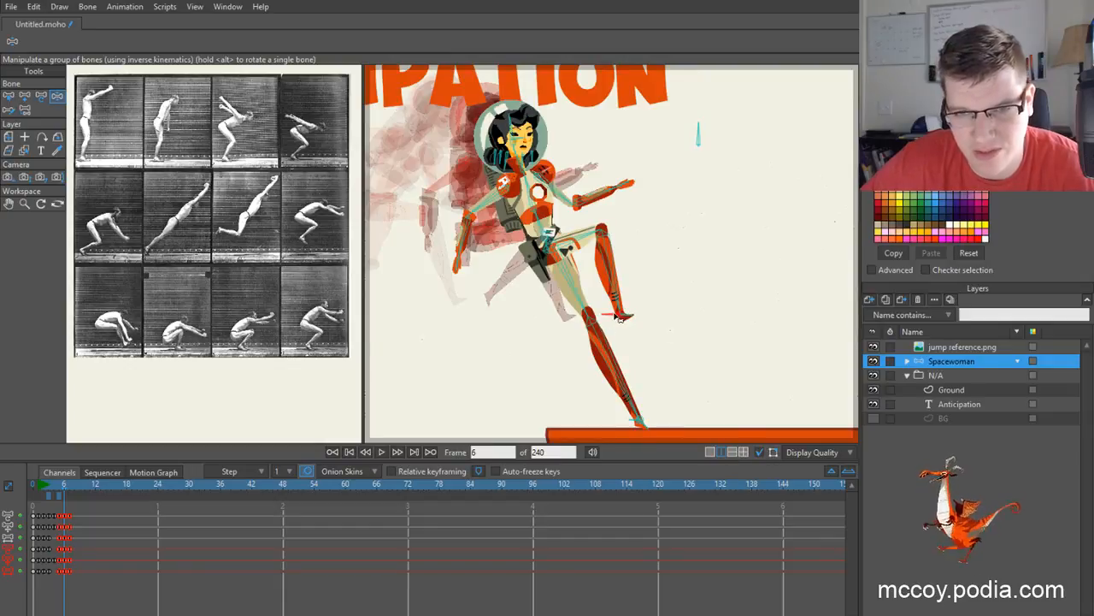
# - On frame 6, lift the raised leg's knee higher, shift the planted foot slightly back, and compare the pose with frames 4 and 5
pyautogui.moveTo(621, 318); pyautogui.dragTo(603, 297)
pyautogui.moveTo(573, 415); pyautogui.dragTo(640, 432)
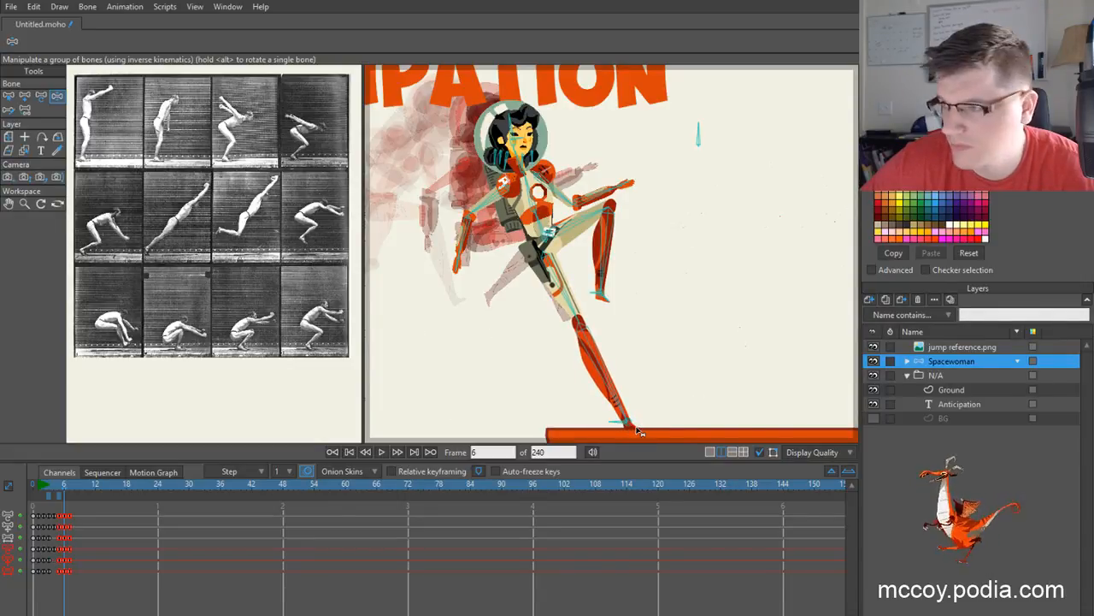
pyautogui.press('Left')
pyautogui.press('Left')
pyautogui.press('Left')
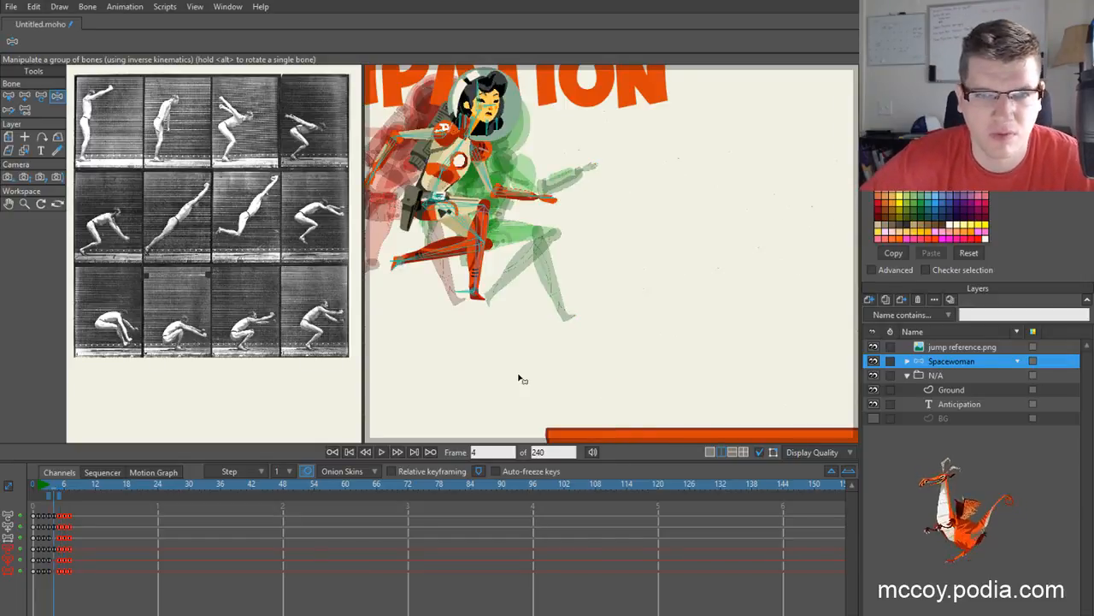
pyautogui.press('Right')
pyautogui.press('Right')
pyautogui.press('Right')
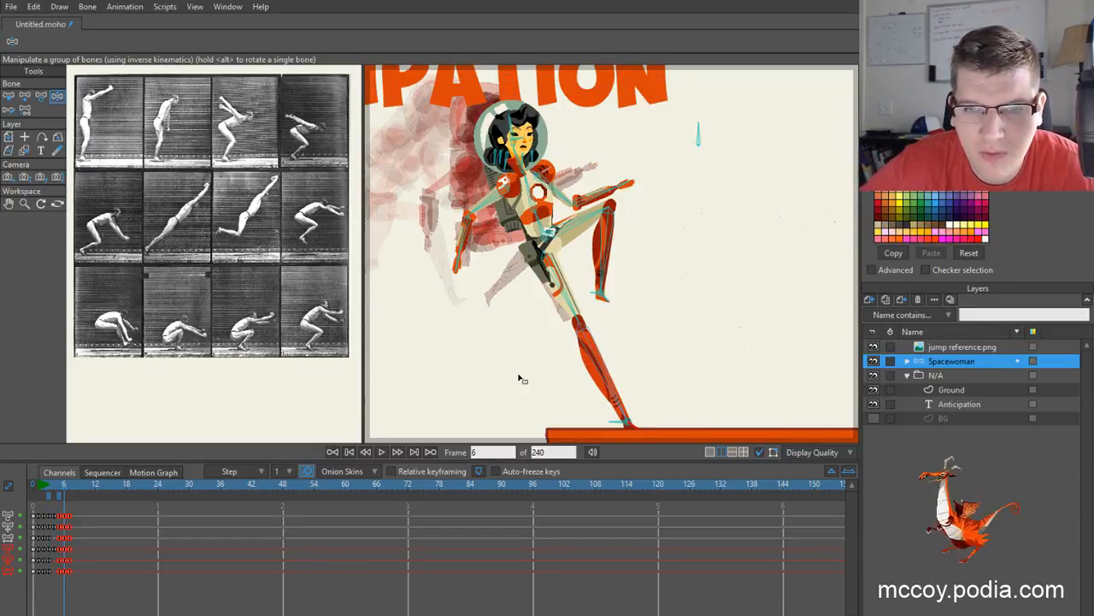
# - On frame 7, shift the spacewoman's whole crouching rig forward along the landing platform and compare the pose with frame 6
pyautogui.press('Left')
pyautogui.press('Right')
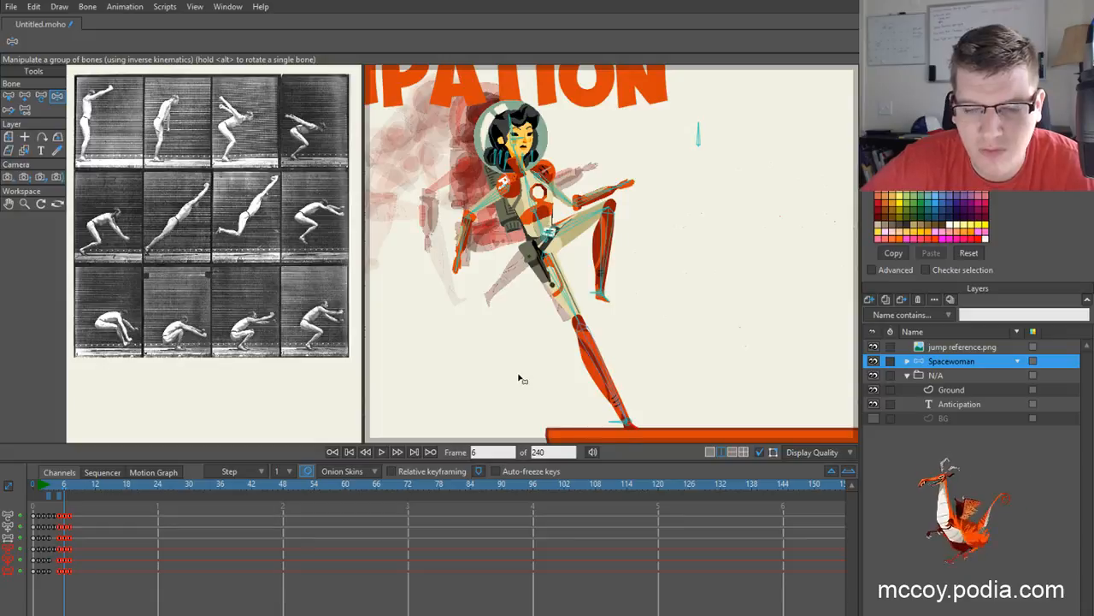
pyautogui.press('Right')
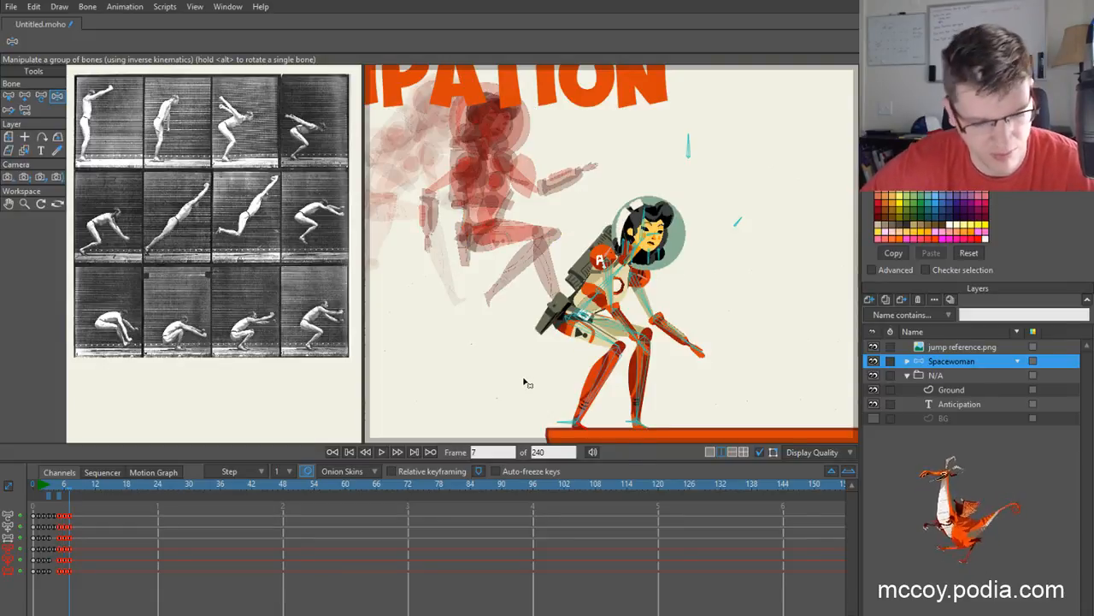
pyautogui.press('t')
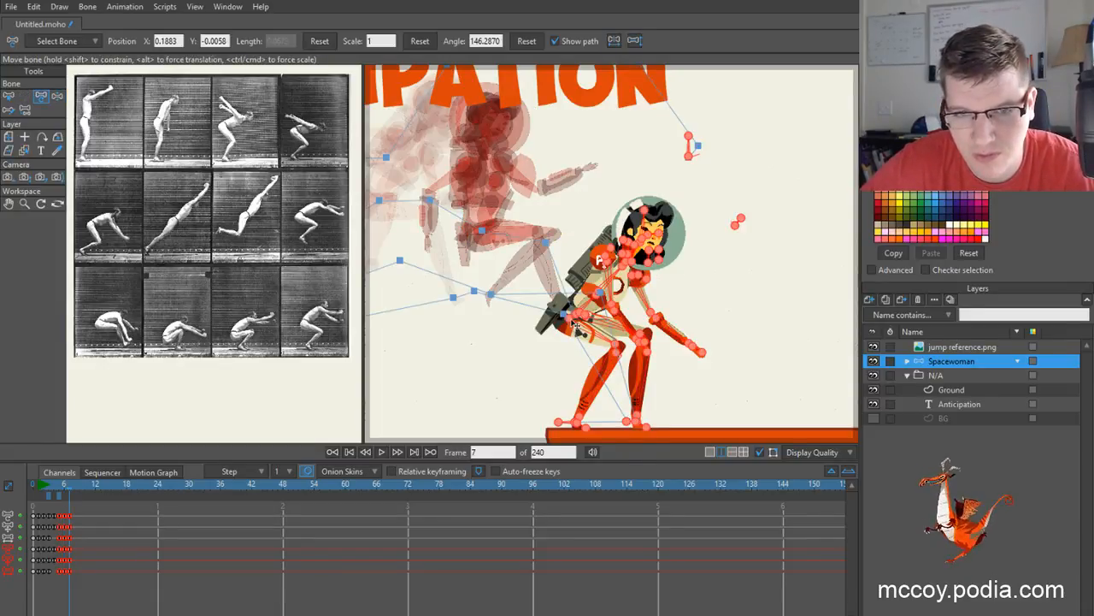
pyautogui.moveTo(573, 321); pyautogui.dragTo(624, 325)
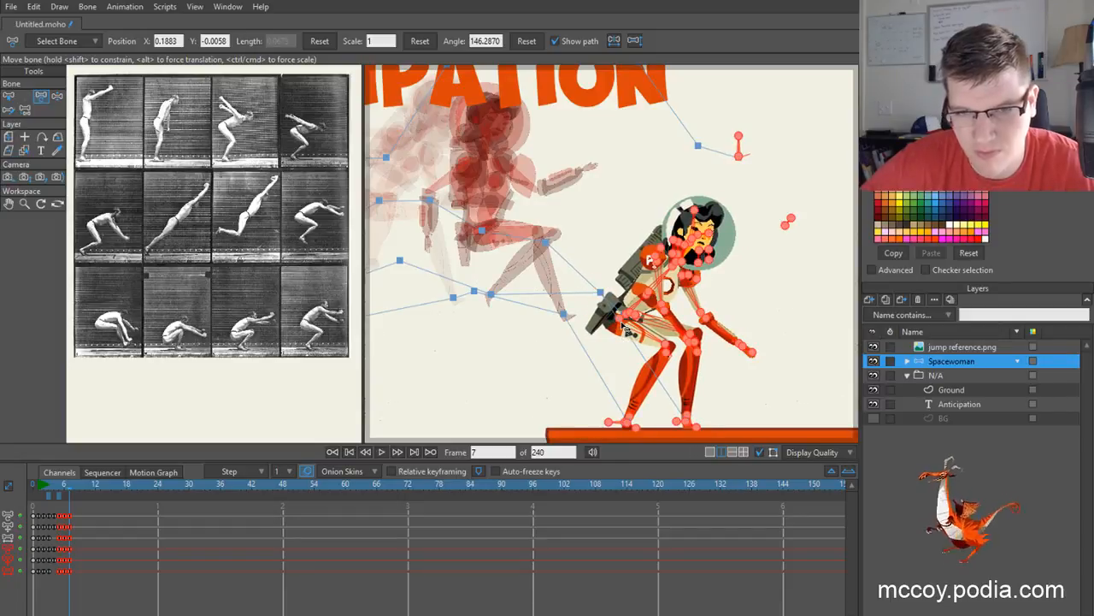
pyautogui.press('Left')
pyautogui.press('Right')
pyautogui.press('Left')
pyautogui.press('Right')
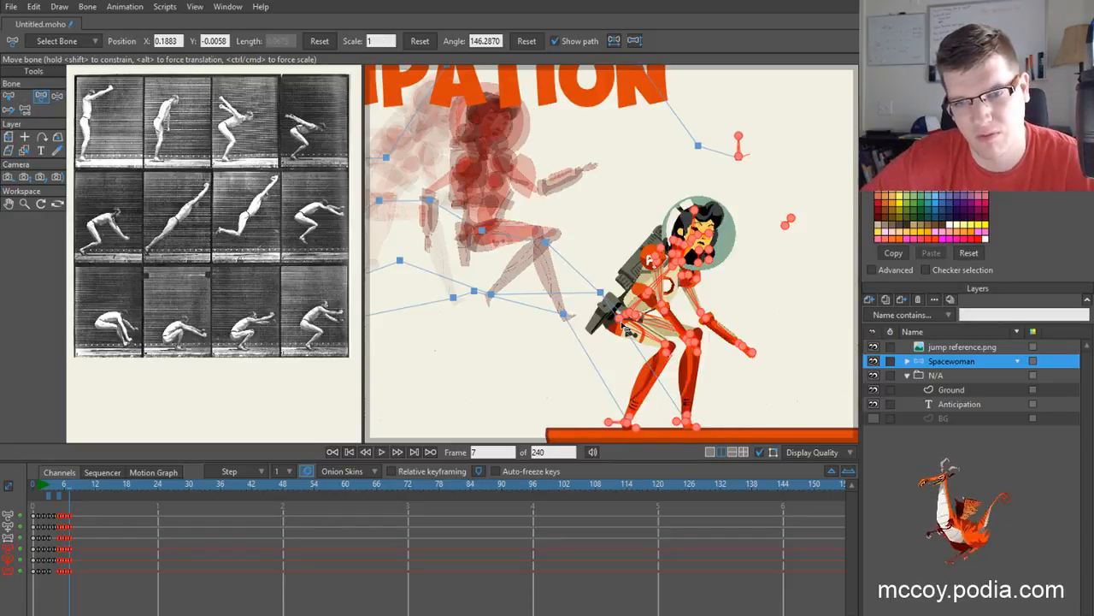
pyautogui.press('Left')
pyautogui.press('Right')
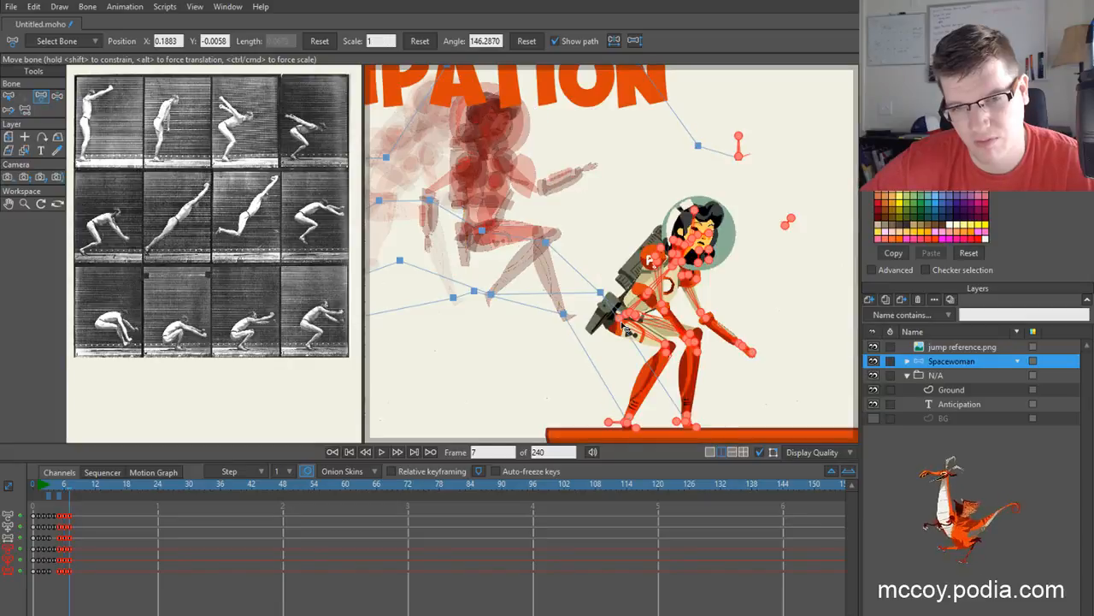
# - Nudge the whole crouching rig slightly farther forward on frame 7, checking it against frame 6
pyautogui.hotkey('ctrl', 'Right')
pyautogui.hotkey('ctrl', 'Right')
pyautogui.hotkey('ctrl', 'Right')
pyautogui.hotkey('ctrl', 'Right')
pyautogui.press('Left')
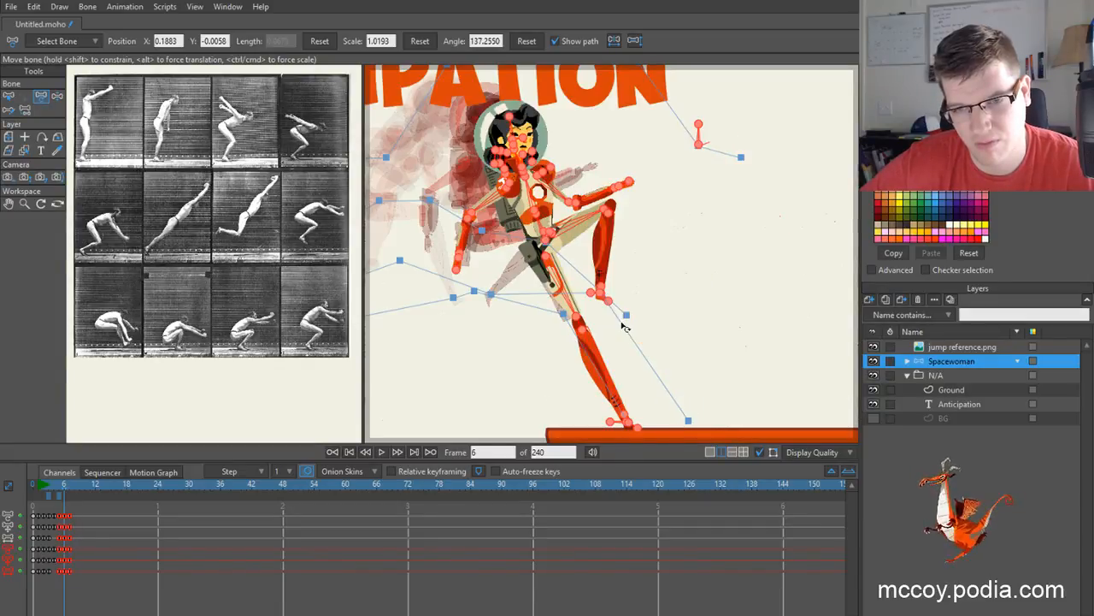
pyautogui.press('Right')
pyautogui.press('Left')
pyautogui.press('Right')
pyautogui.hotkey('ctrl', 'Right')
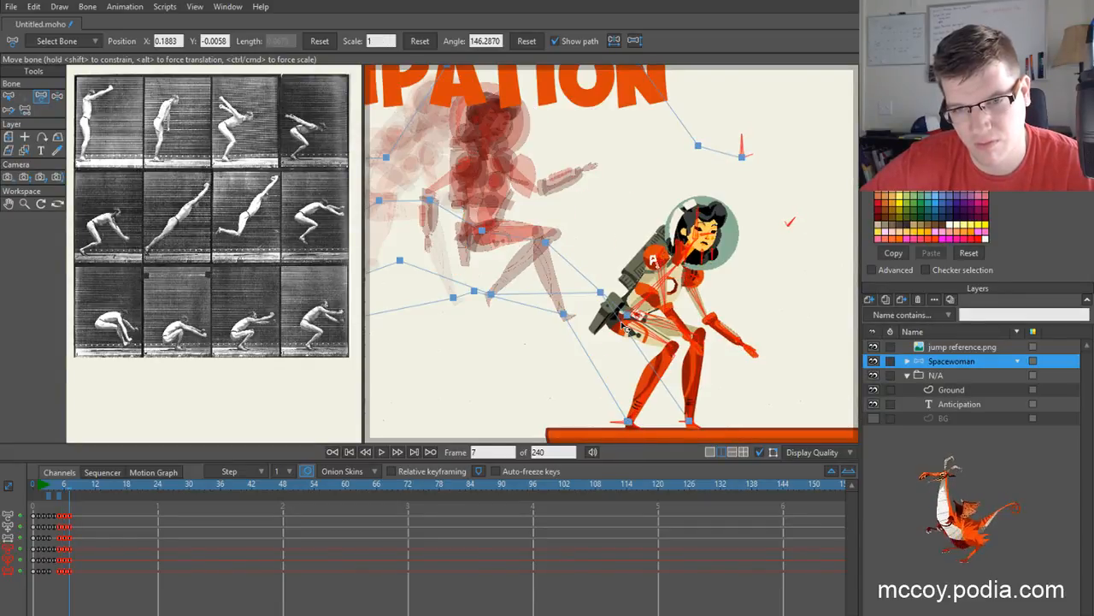
# - Nudge the crouching rig slightly back on frame 7 and flip between frames 6 and 7 to judge the spacing
pyautogui.hotkey('ctrl', 'Left')
pyautogui.hotkey('ctrl', 'Left')
pyautogui.hotkey('ctrl', 'Left')
pyautogui.hotkey('ctrl', 'Left')
pyautogui.hotkey('ctrl', 'Left')
pyautogui.press('Left')
pyautogui.press('Right')
pyautogui.press('Left')
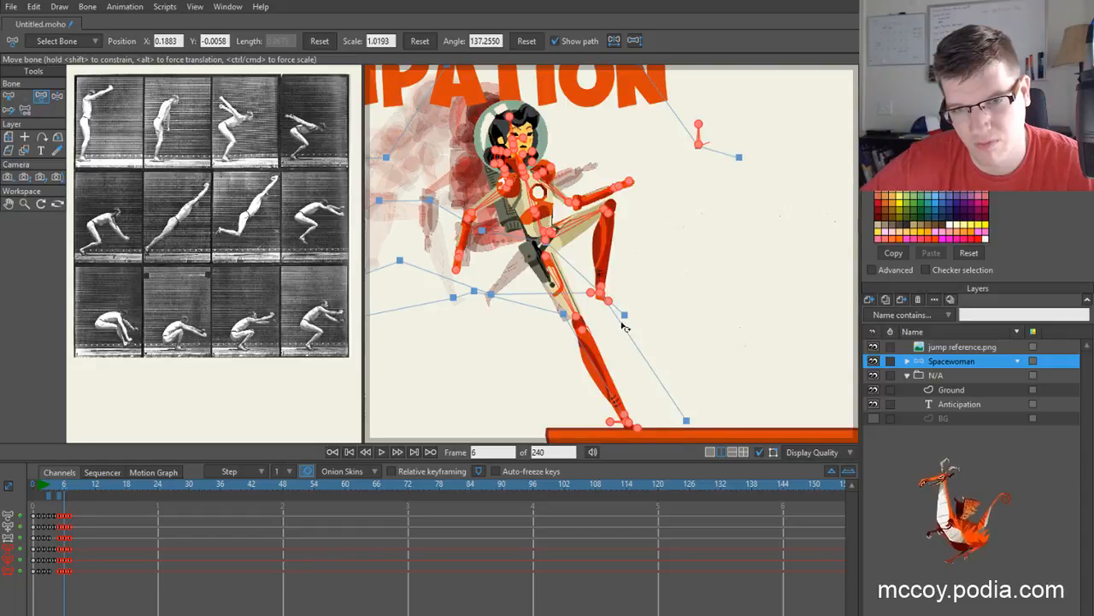
pyautogui.press('Right')
pyautogui.press('Left')
pyautogui.press('Right')
pyautogui.press('Left')
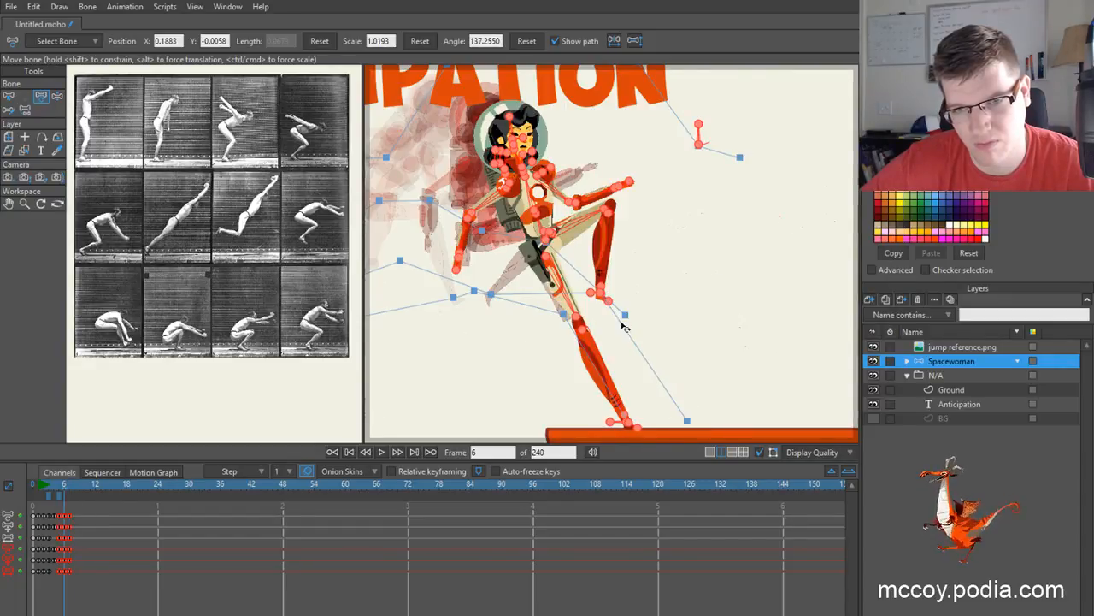
pyautogui.press('Right')
pyautogui.press('Left')
pyautogui.press('Right')
pyautogui.press('Left')
pyautogui.press('Right')
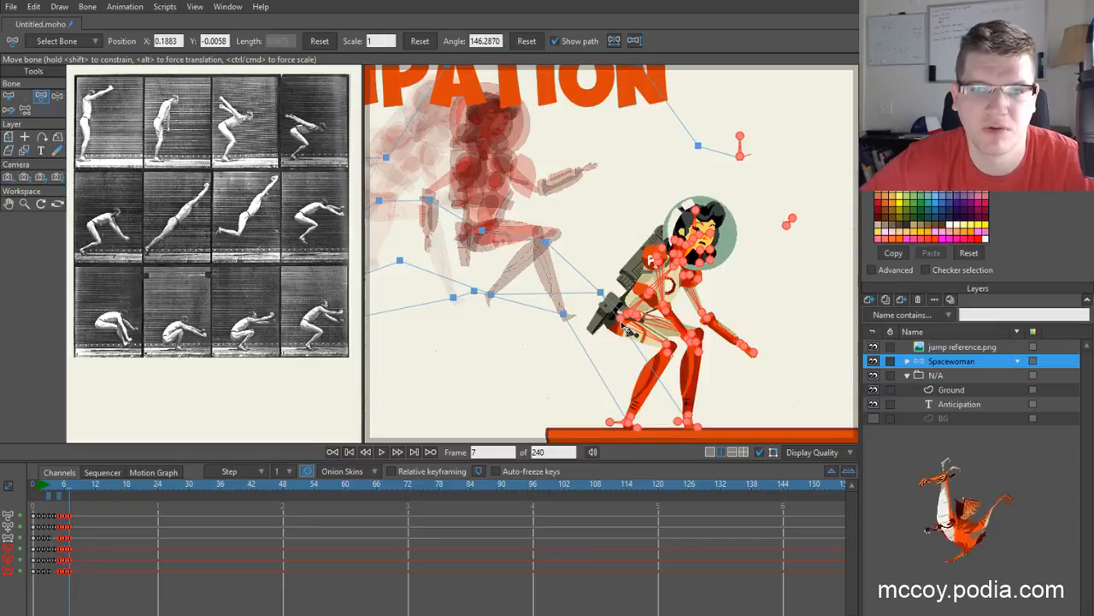
pyautogui.press('Left')
pyautogui.press('Right')
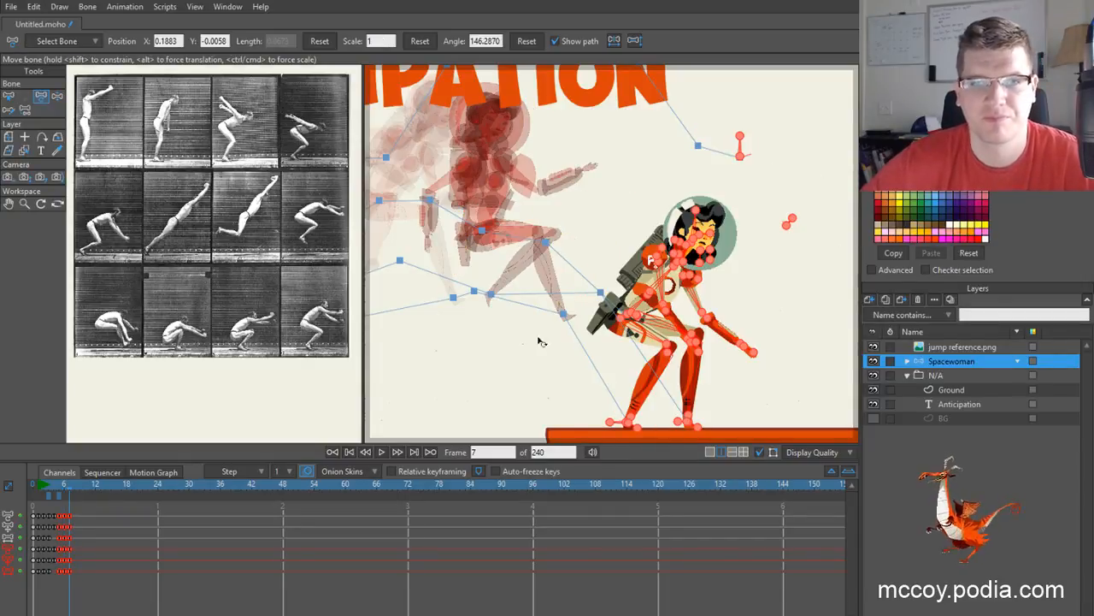
# - Examine the motion paths across both platforms on frame 7, isolating the path of the spacewoman's hip bone
pyautogui.scroll(-2, 442, 280)
pyautogui.moveTo(442, 281); pyautogui.dragTo(584, 271)
pyautogui.scroll(-2, 582, 273)
pyautogui.scroll(2, 572, 295)
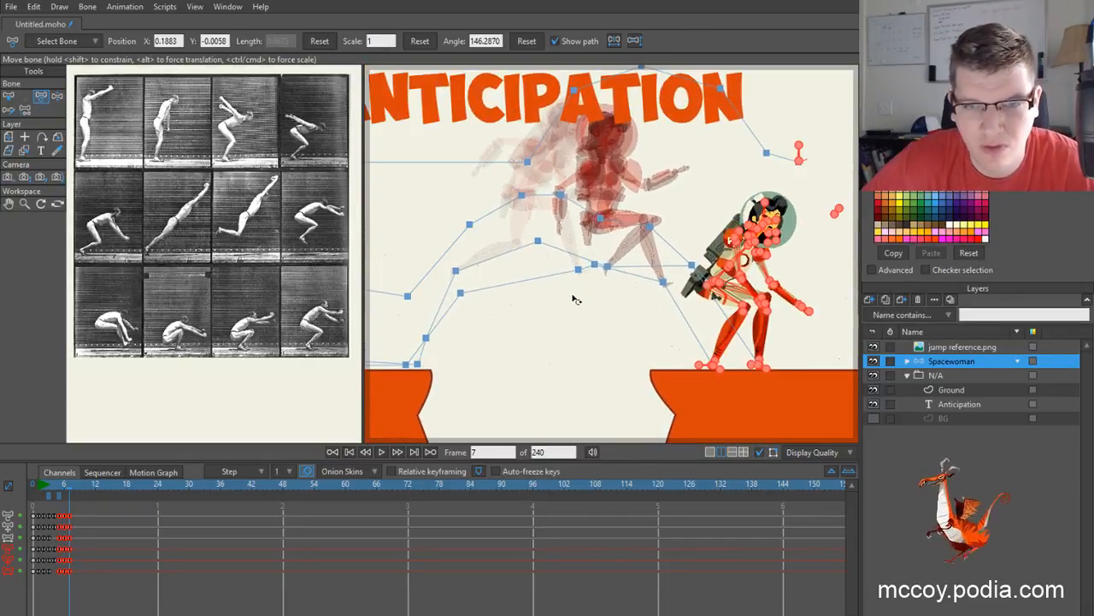
pyautogui.press('b')
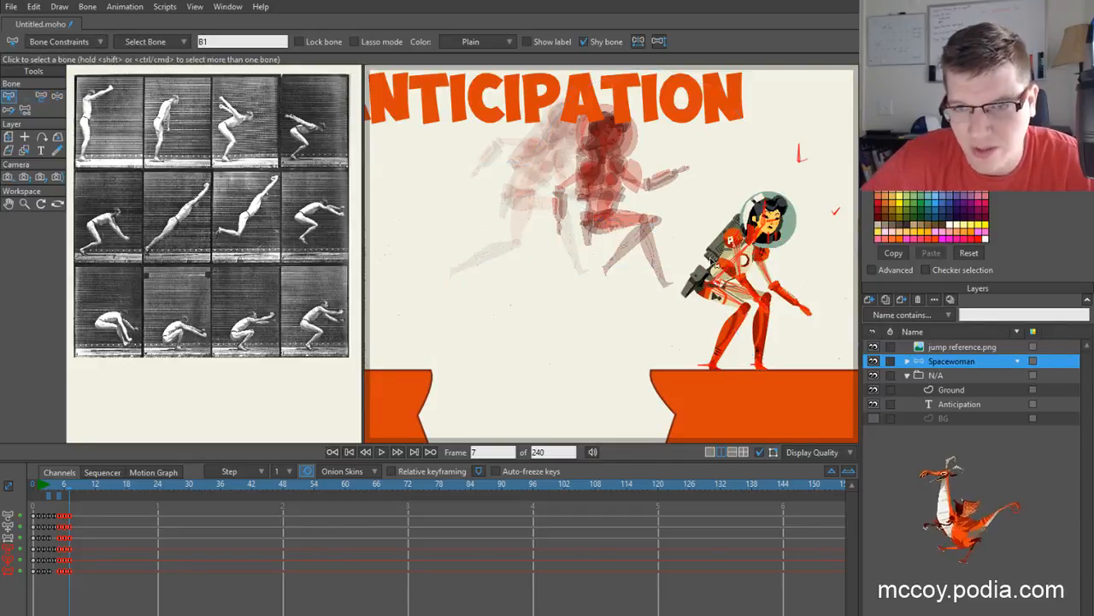
pyautogui.press('t')
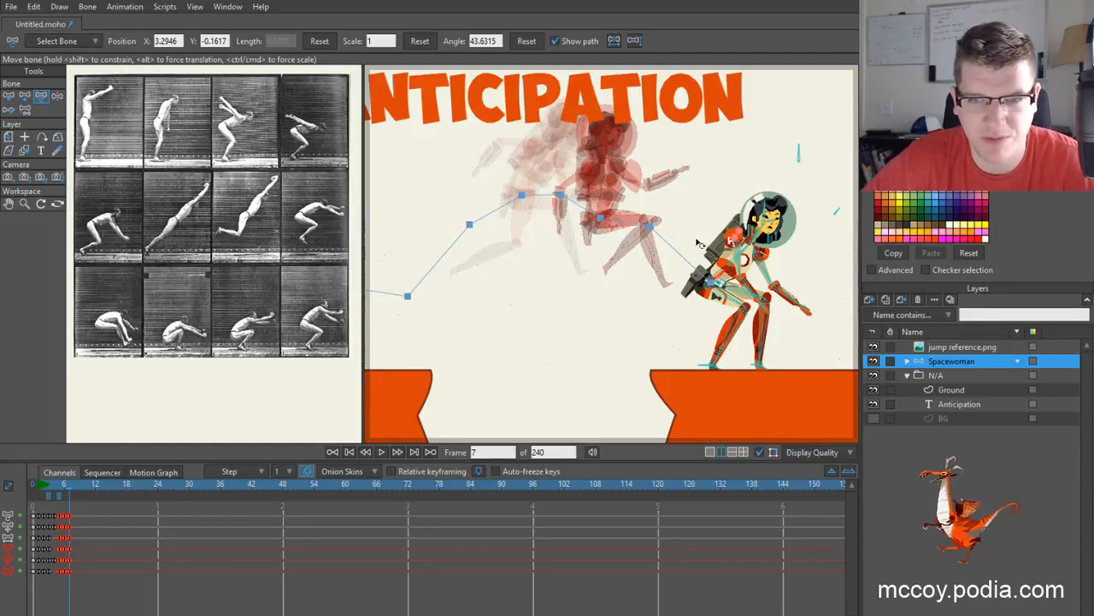
# - On frame 5, raise the spacewoman's whole body to smooth the hip arc, and show the hip bone's path again
pyautogui.moveTo(70, 491)
pyautogui.mouseDown()
pyautogui.moveTo(41, 482)
pyautogui.moveTo(58, 484)
pyautogui.mouseUp()
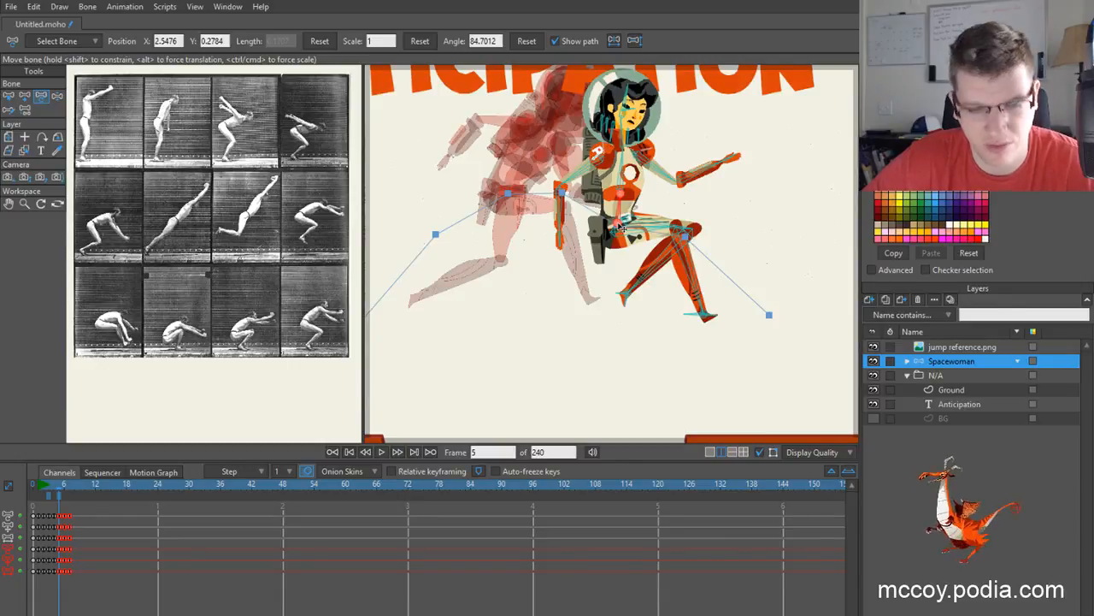
pyautogui.click(623, 227)
pyautogui.moveTo(622, 225); pyautogui.dragTo(623, 202)
pyautogui.scroll(-3, 624, 203)
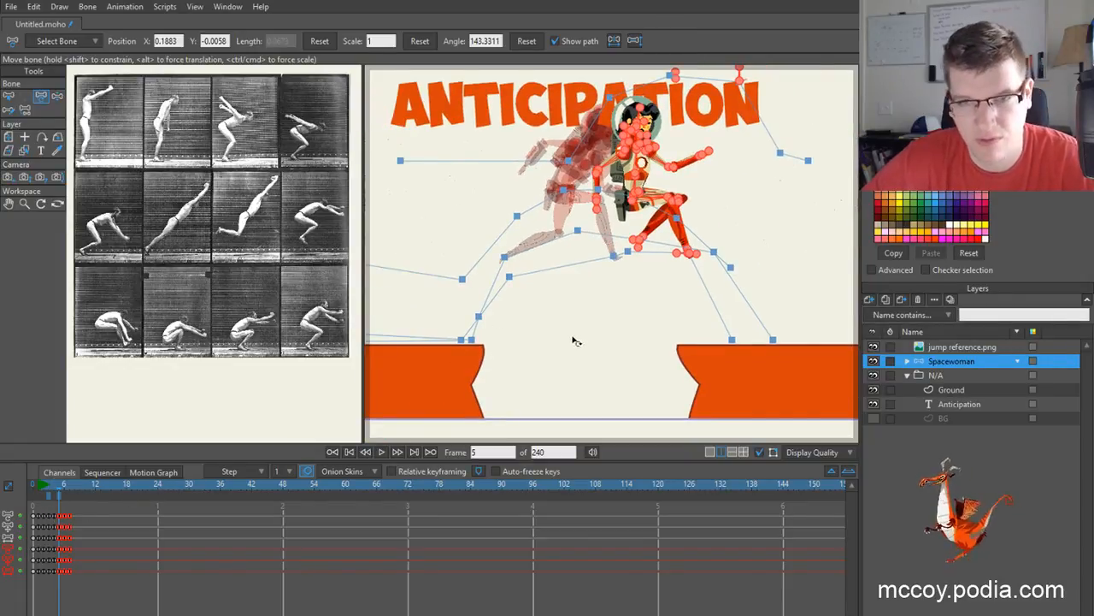
pyautogui.press('z')
pyautogui.press('t')
pyautogui.scroll(3, 636, 282)
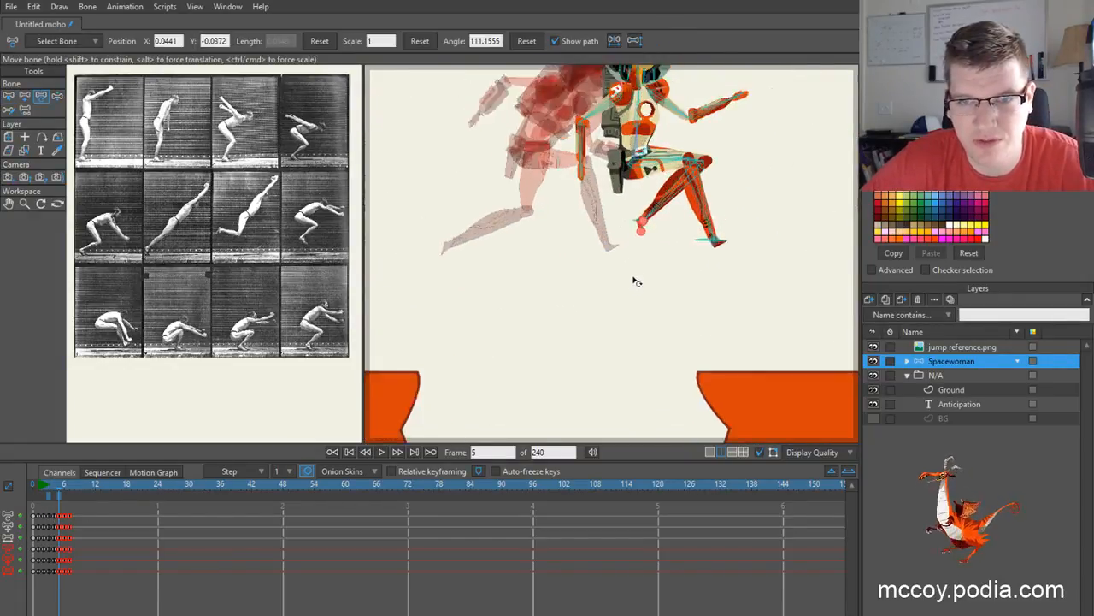
pyautogui.click(617, 179)
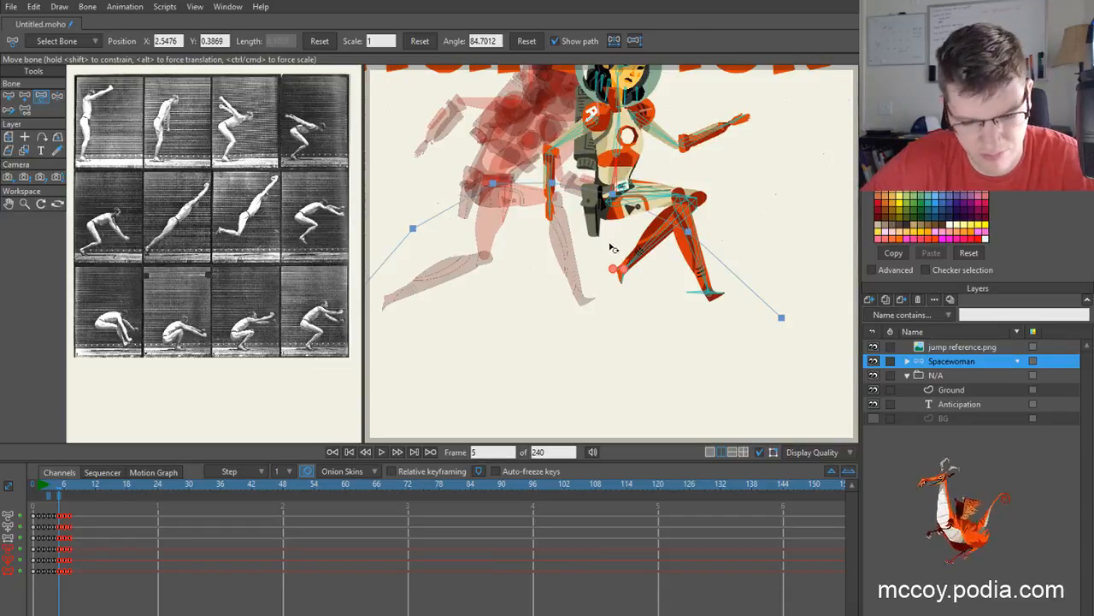
# - Step through frames 3 to 7 to check the poses against the hip bone's motion arc
pyautogui.scroll(-3, 614, 257)
pyautogui.hotkey('ctrl', 'Left')
pyautogui.hotkey('ctrl', 'Left')
pyautogui.hotkey('ctrl', 'Left')
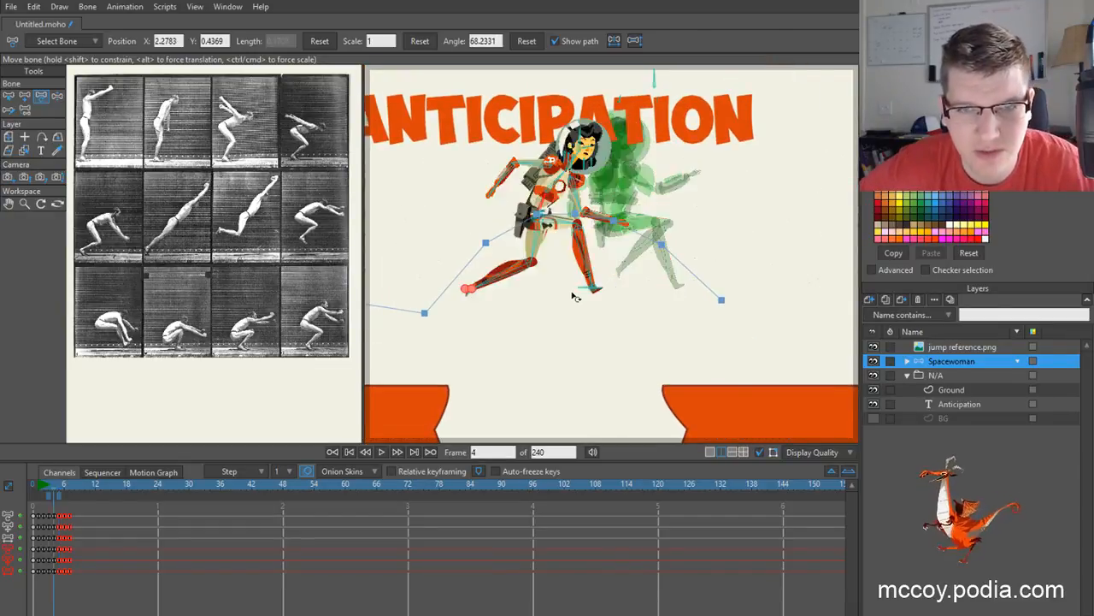
pyautogui.hotkey('ctrl', 'Right')
pyautogui.hotkey('ctrl', 'Right')
pyautogui.hotkey('ctrl', 'Right')
pyautogui.hotkey('ctrl', 'Right')
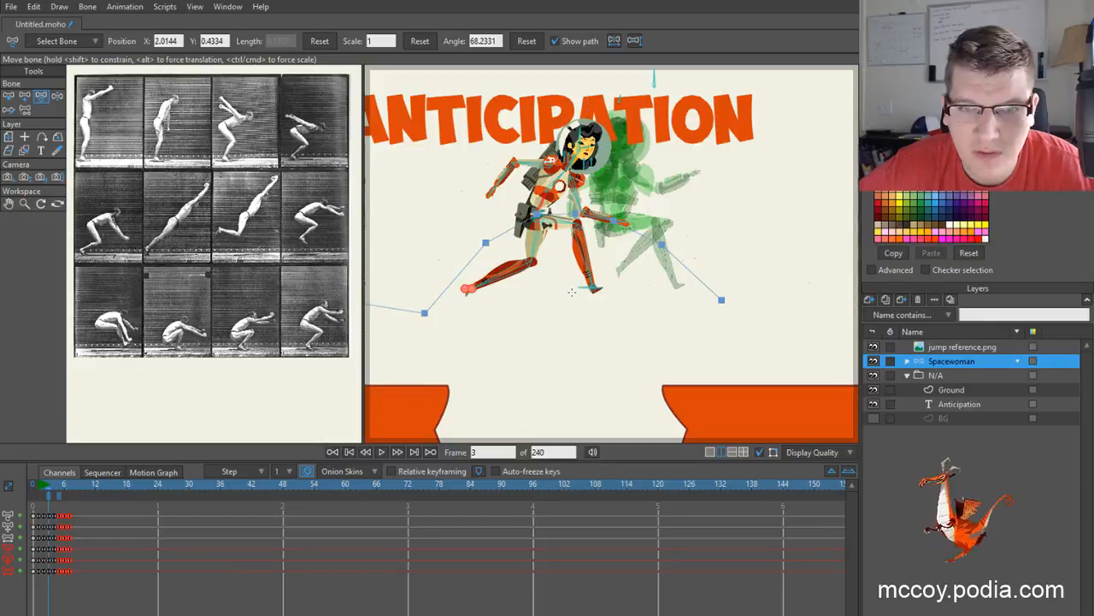
pyautogui.hotkey('ctrl', 'Right')
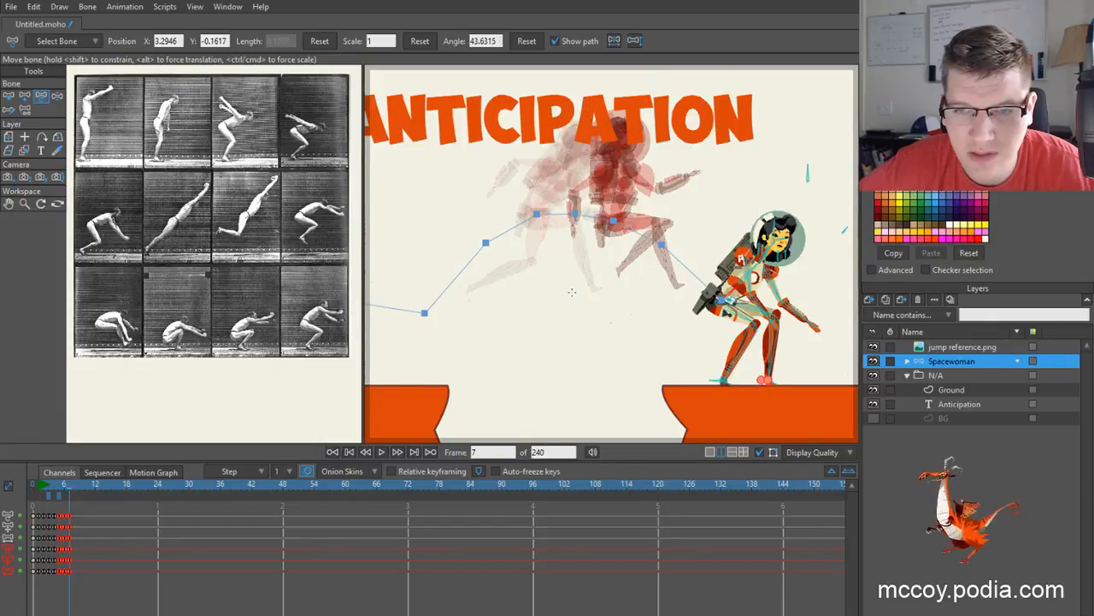
pyautogui.hotkey('ctrl', 'Right')
pyautogui.hotkey('ctrl', 'Left')
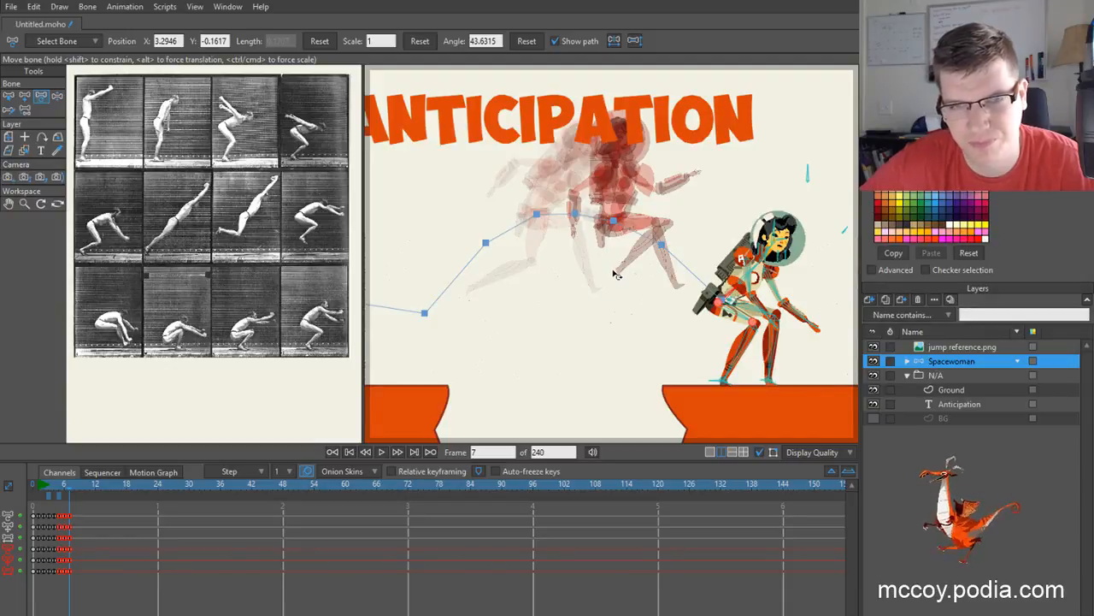
# - Step back to frame 1, play the jump animation to review it, and return to frame 1
pyautogui.hotkey('ctrl', 'Left')
pyautogui.hotkey('ctrl', 'Left')
pyautogui.hotkey('ctrl', 'Left')
pyautogui.hotkey('ctrl', 'Left')
pyautogui.hotkey('ctrl', 'Left')
pyautogui.hotkey('ctrl', 'Left')
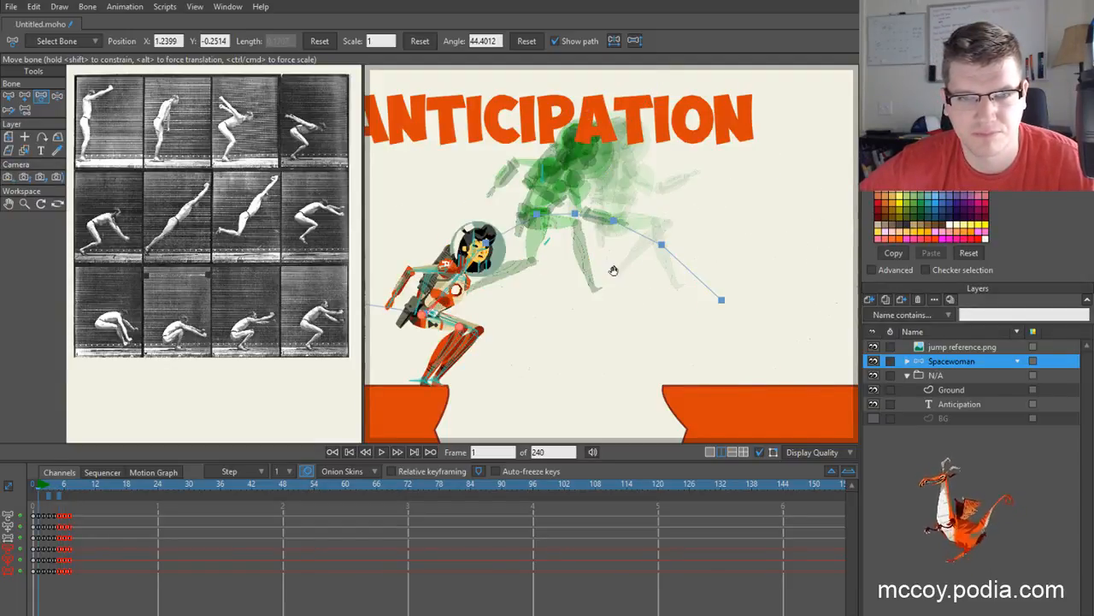
pyautogui.press('space')
pyautogui.press('space')
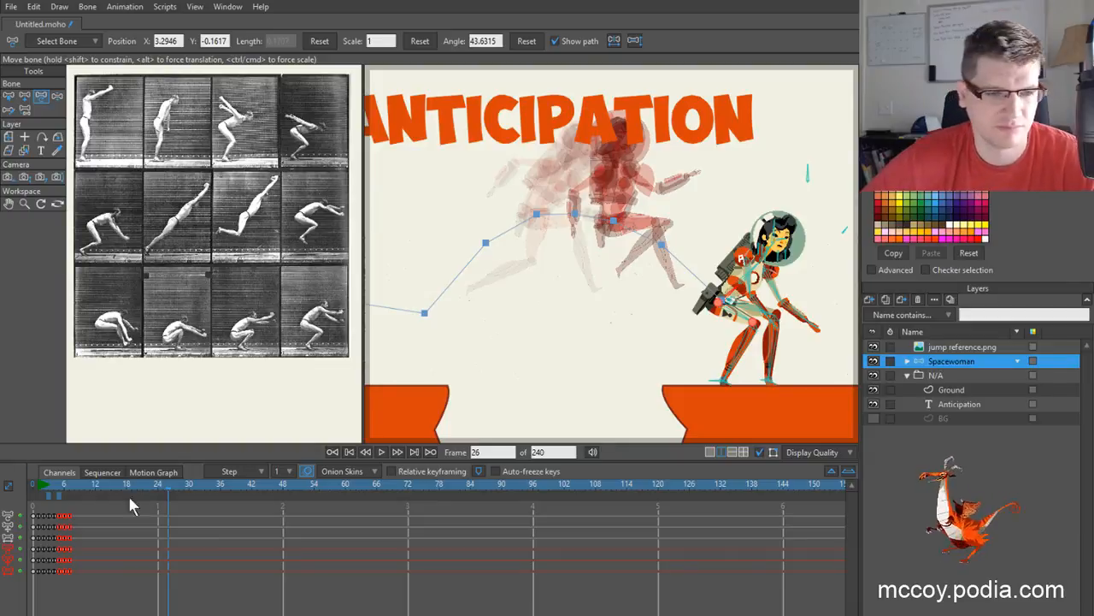
pyautogui.press('space')
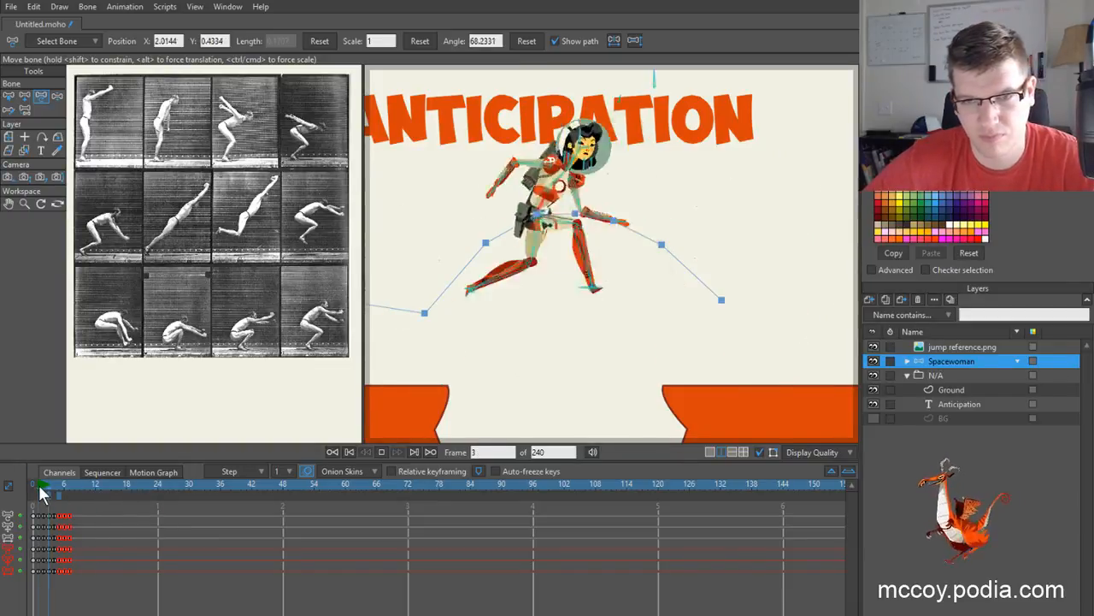
pyautogui.press('space')
pyautogui.click(38, 483)
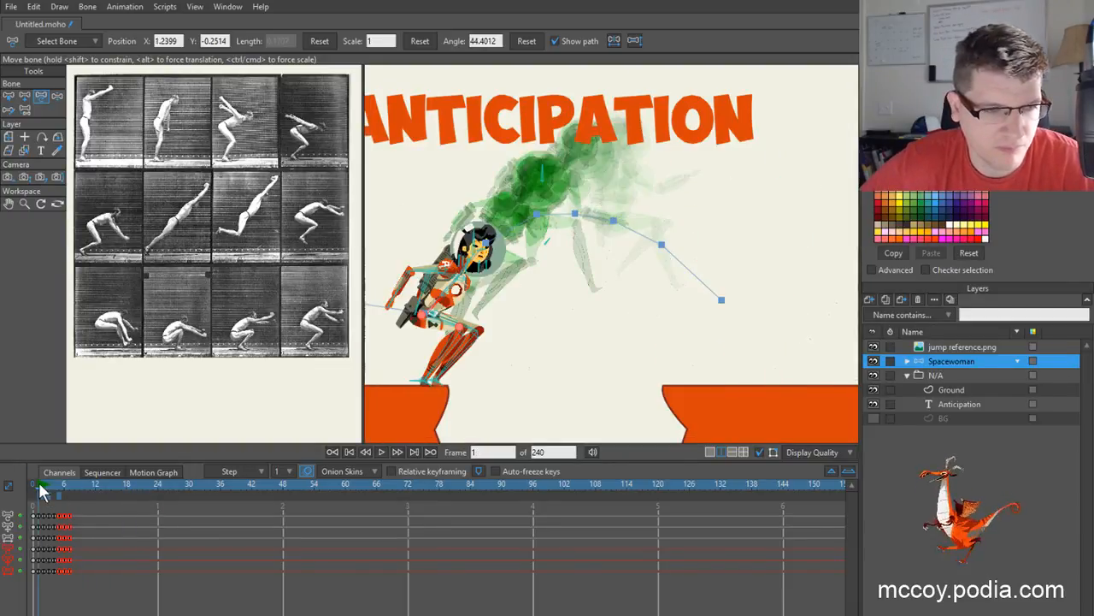
# - On frame 4, extend the trailing leg by moving its foot farther back and slightly down
pyautogui.moveTo(40, 481); pyautogui.dragTo(55, 484)
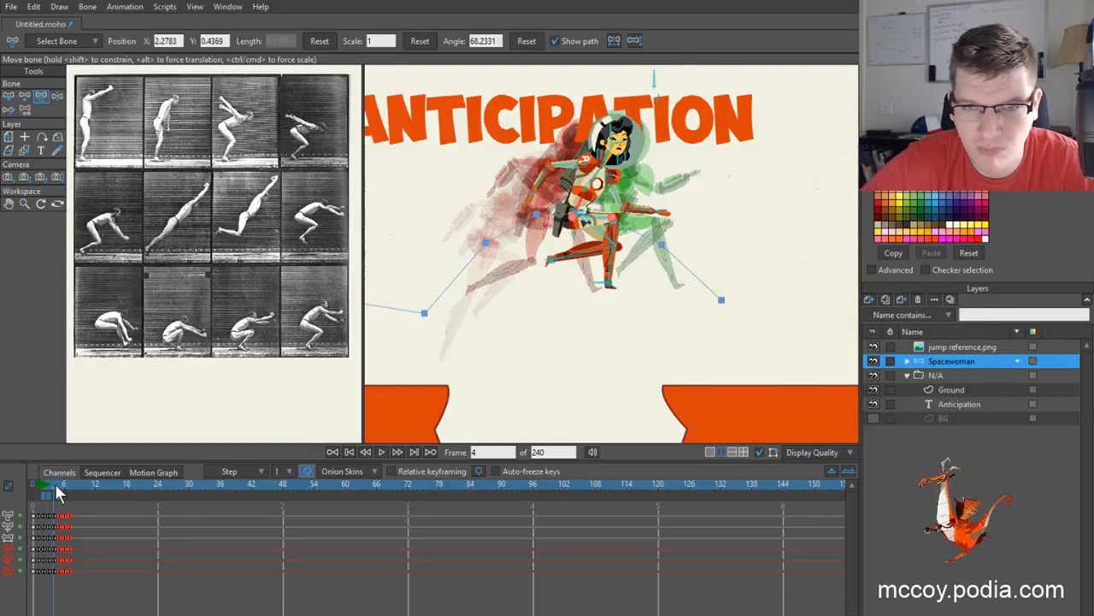
pyautogui.scroll(5, 550, 264)
pyautogui.moveTo(773, 224); pyautogui.dragTo(618, 309)
pyautogui.press('z')
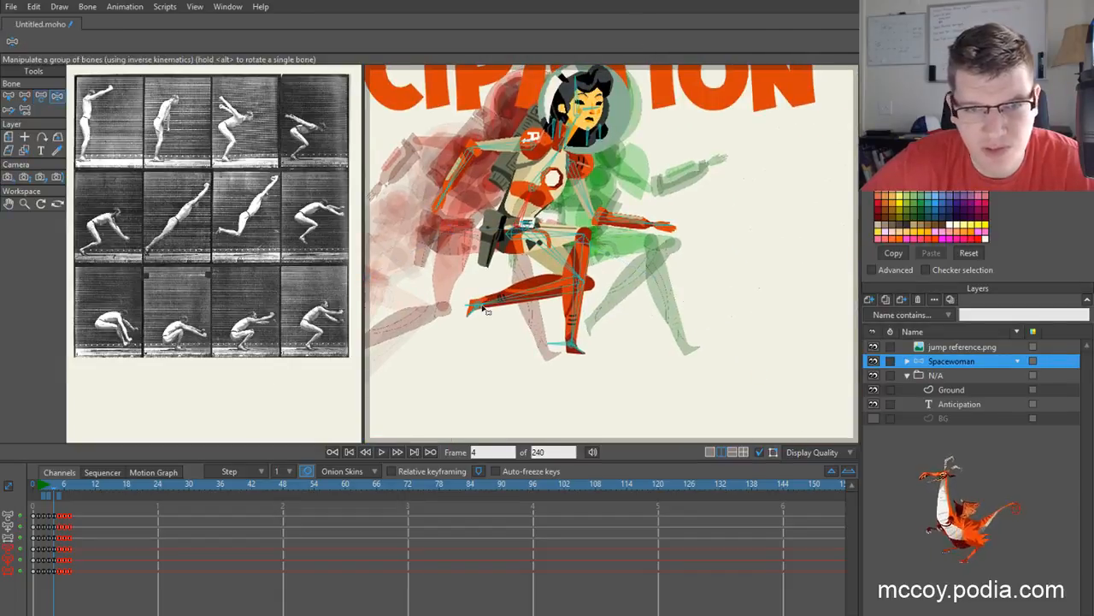
pyautogui.moveTo(470, 305); pyautogui.dragTo(435, 319)
pyautogui.scroll(-4, 560, 296)
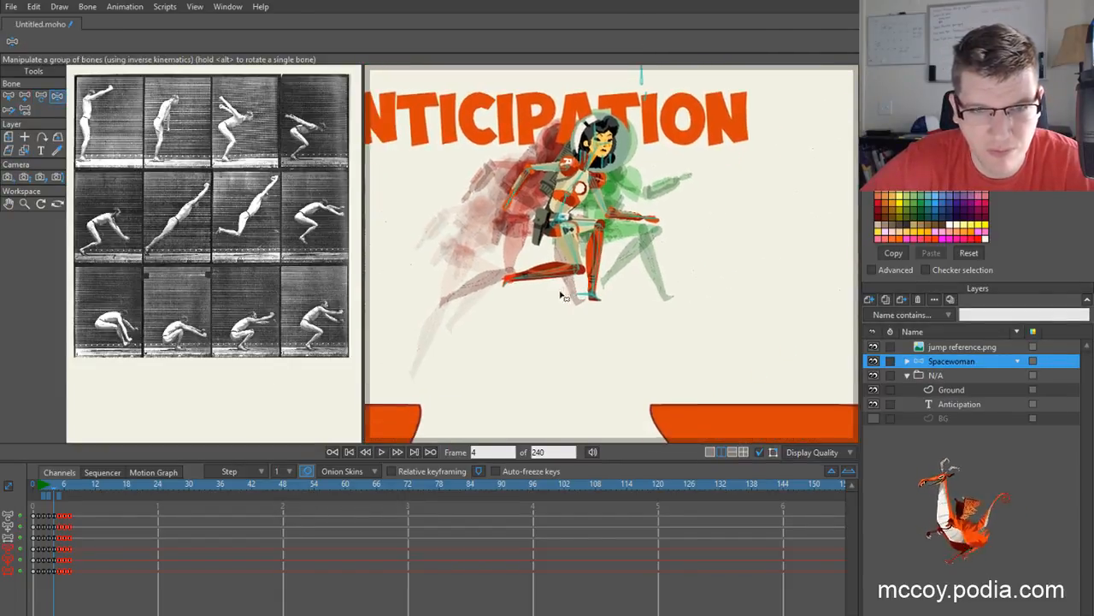
pyautogui.moveTo(550, 275); pyautogui.dragTo(564, 306)
pyautogui.scroll(-2, 576, 281)
# - Compare the adjusted frame 4 pose with the neighbouring poses on frames 3 and 5
pyautogui.press('Left')
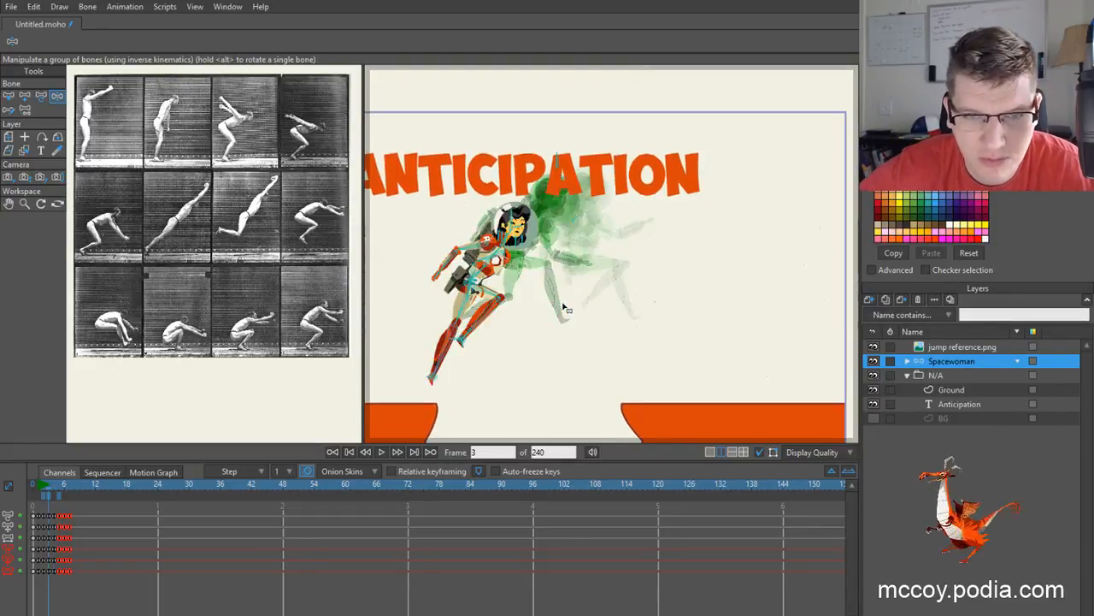
pyautogui.press('Left')
pyautogui.press('Right')
pyautogui.press('Right')
pyautogui.press('Right')
pyautogui.press('Right')
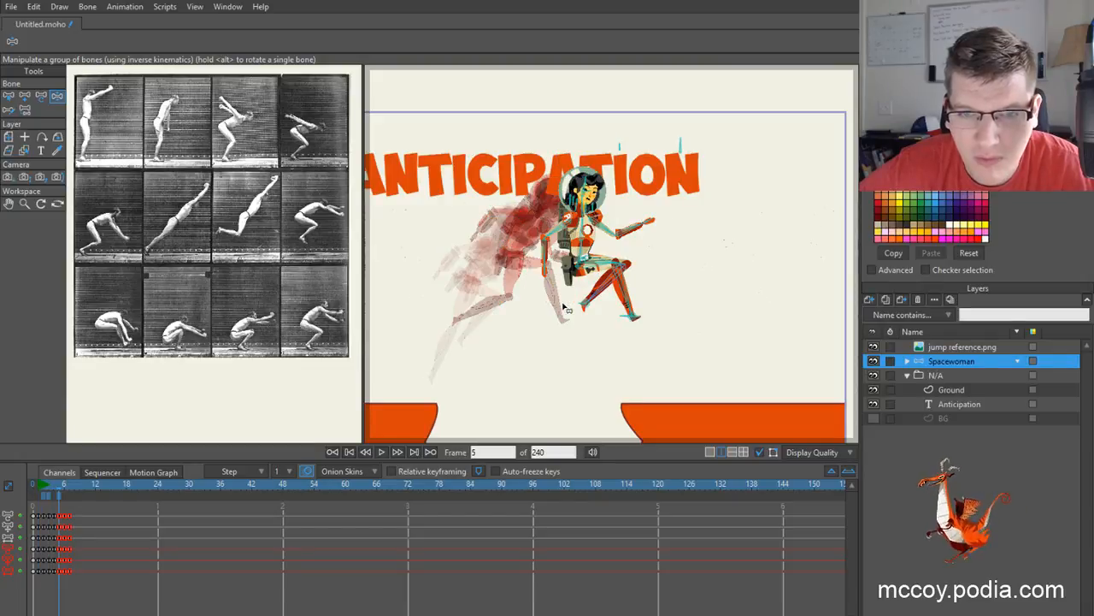
pyautogui.press('Left')
pyautogui.press('Right')
pyautogui.press('Left')
pyautogui.press('Left')
pyautogui.press('Left')
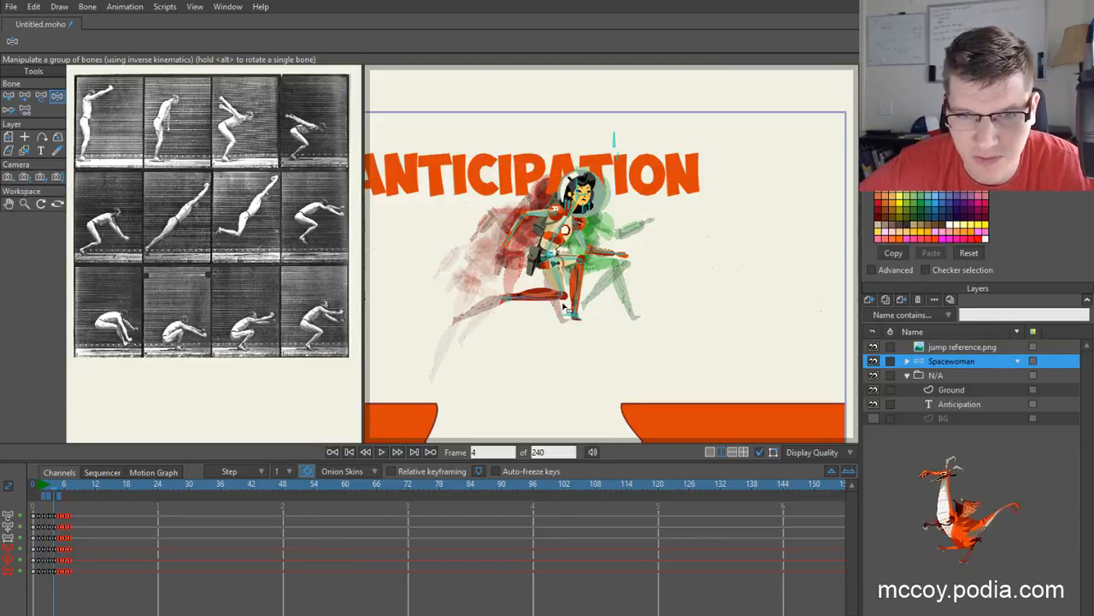
pyautogui.press('Right')
pyautogui.press('Right')
pyautogui.press('Right')
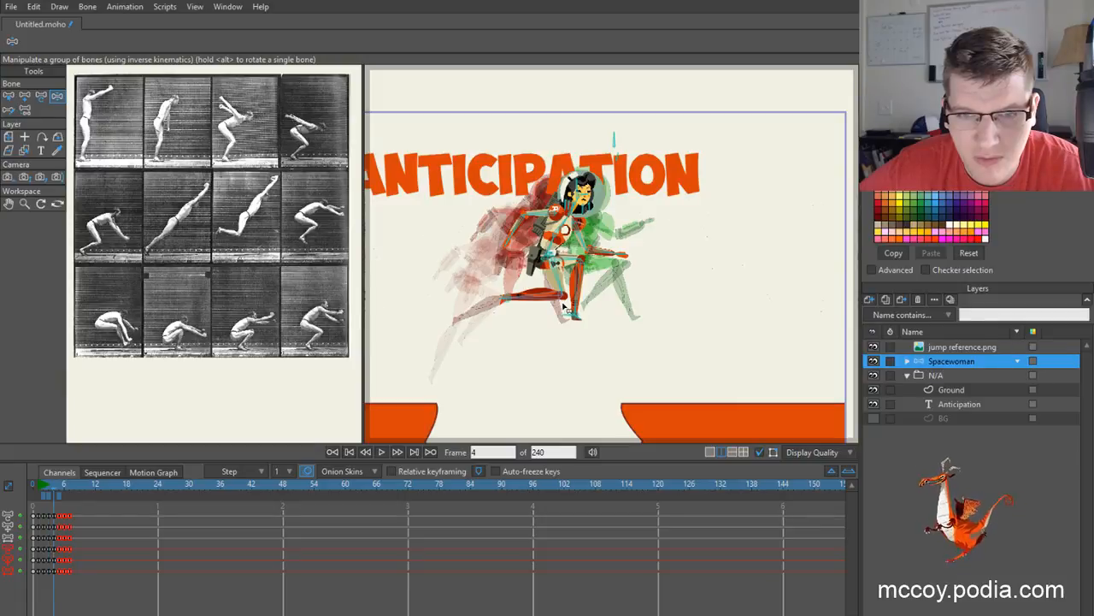
pyautogui.press('Right')
pyautogui.press('Left')
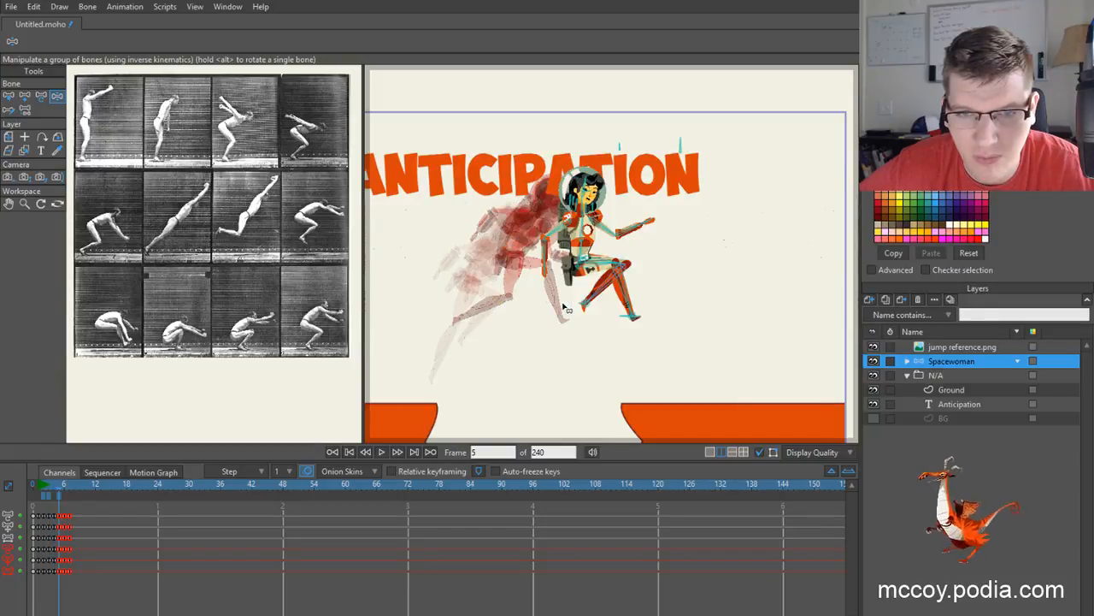
# - Step back and forth through frames 1 to 5 to compare the poses against their onion skins
pyautogui.press('Left')
pyautogui.press('Left')
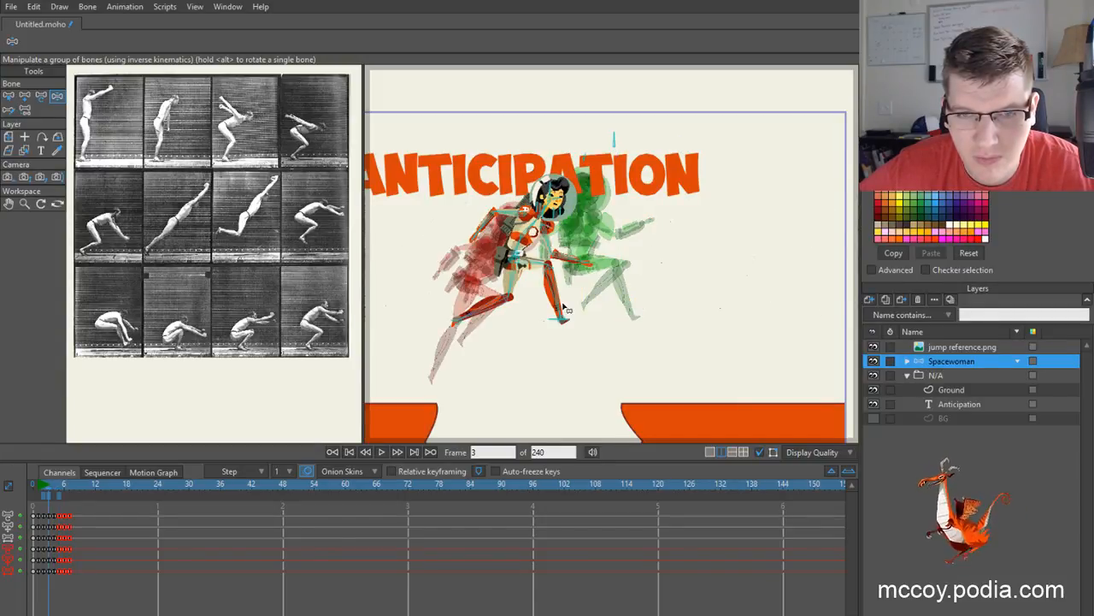
pyautogui.press('Right')
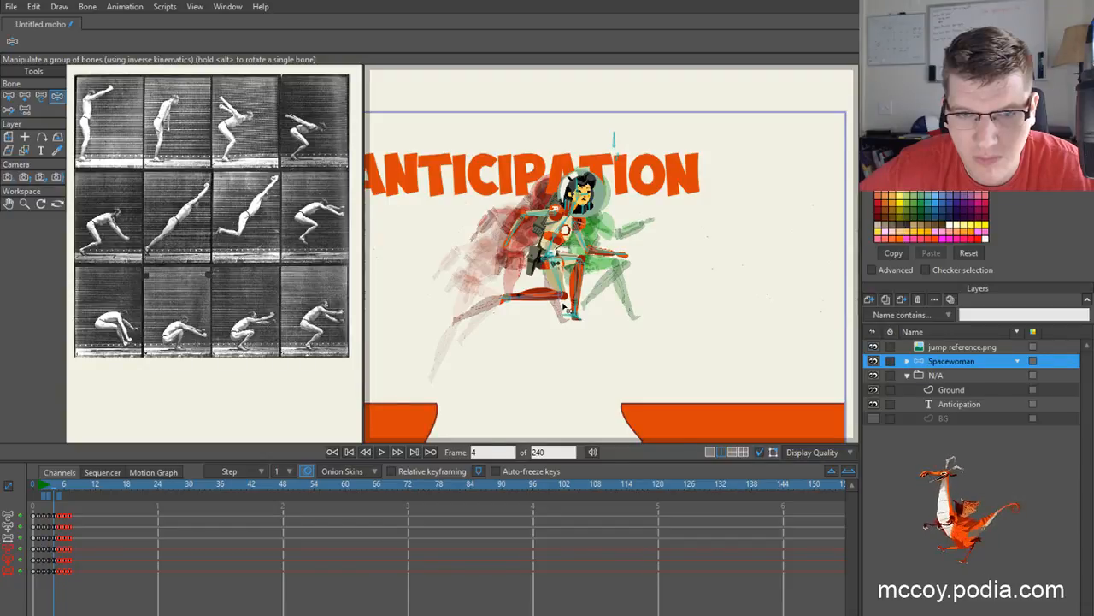
pyautogui.press('Right')
pyautogui.press('Left')
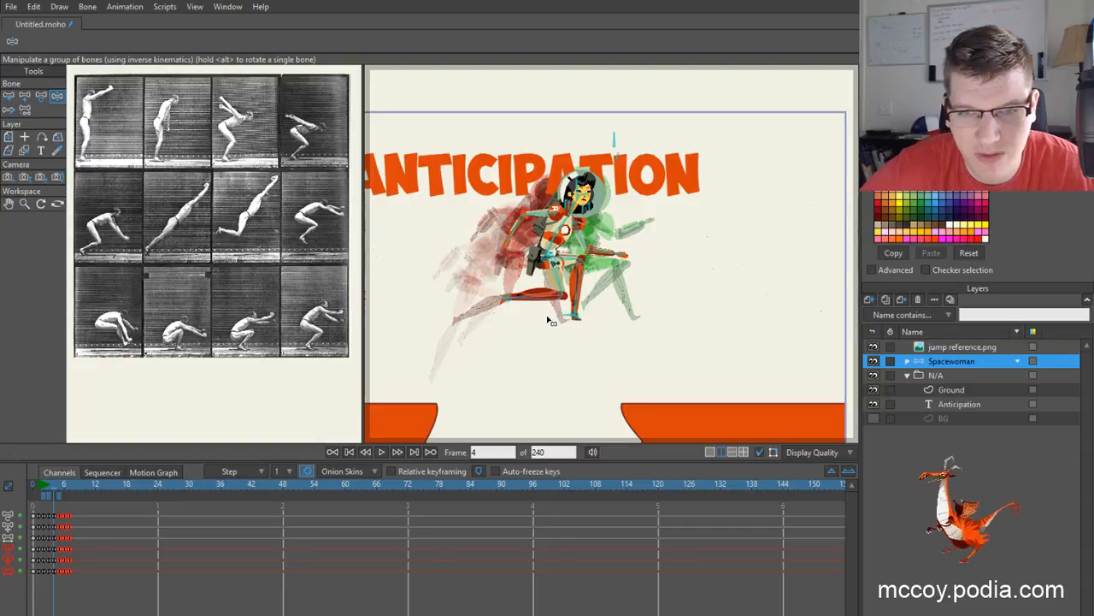
pyautogui.press('Left')
pyautogui.press('Left')
pyautogui.press('Left')
pyautogui.press('Right')
pyautogui.press('Right')
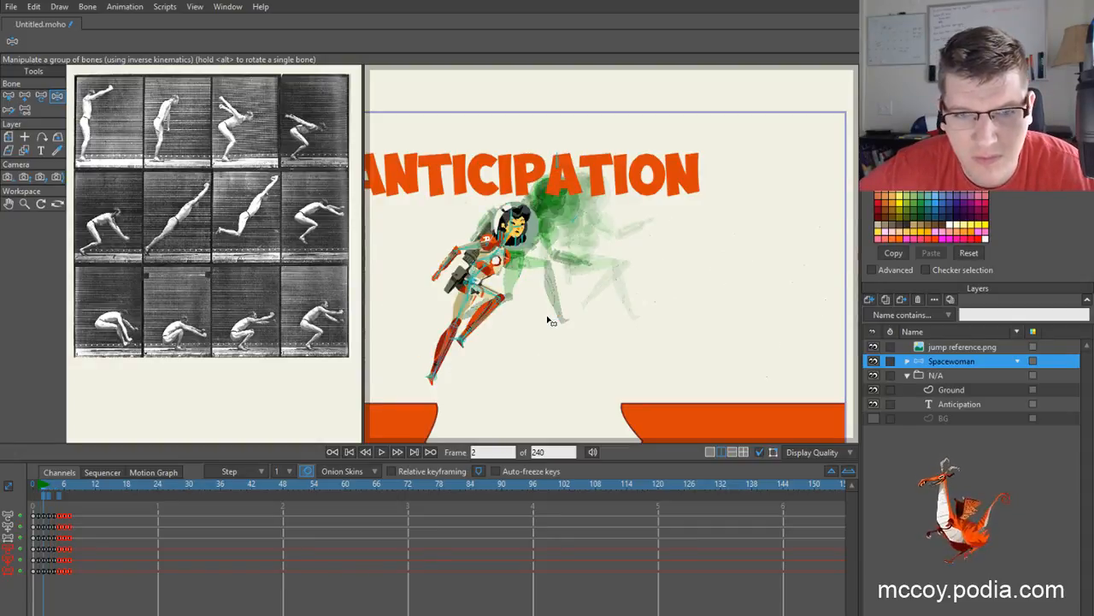
pyautogui.press('Right')
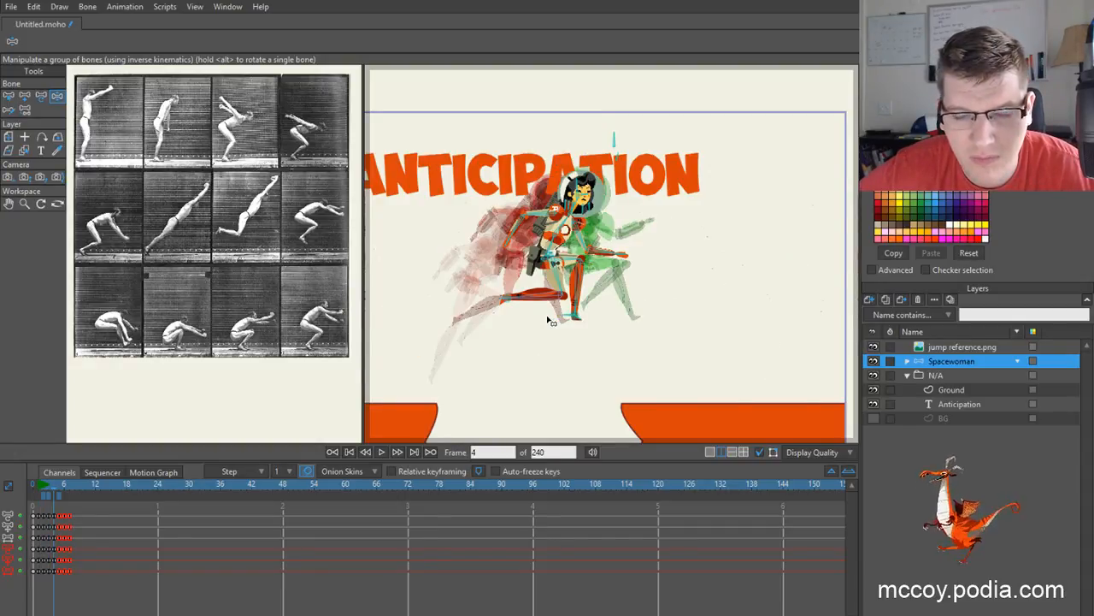
pyautogui.press('Left')
pyautogui.press('Right')
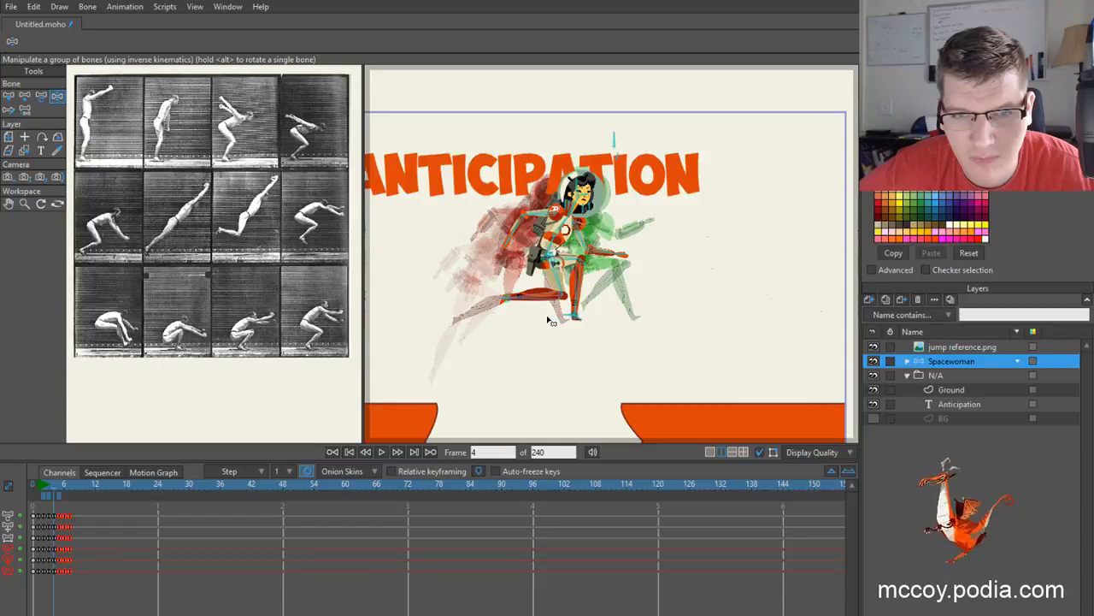
pyautogui.press('Left')
pyautogui.press('Right')
pyautogui.press('Left')
pyautogui.press('Right')
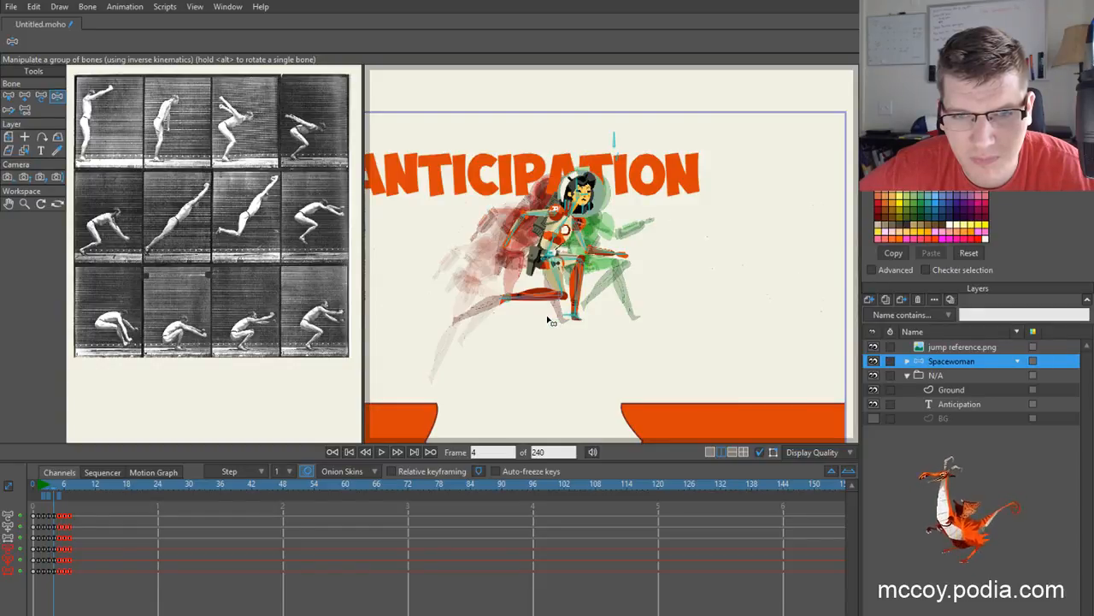
pyautogui.press('Left')
pyautogui.press('Left')
pyautogui.hotkey('ctrl', 'Right')
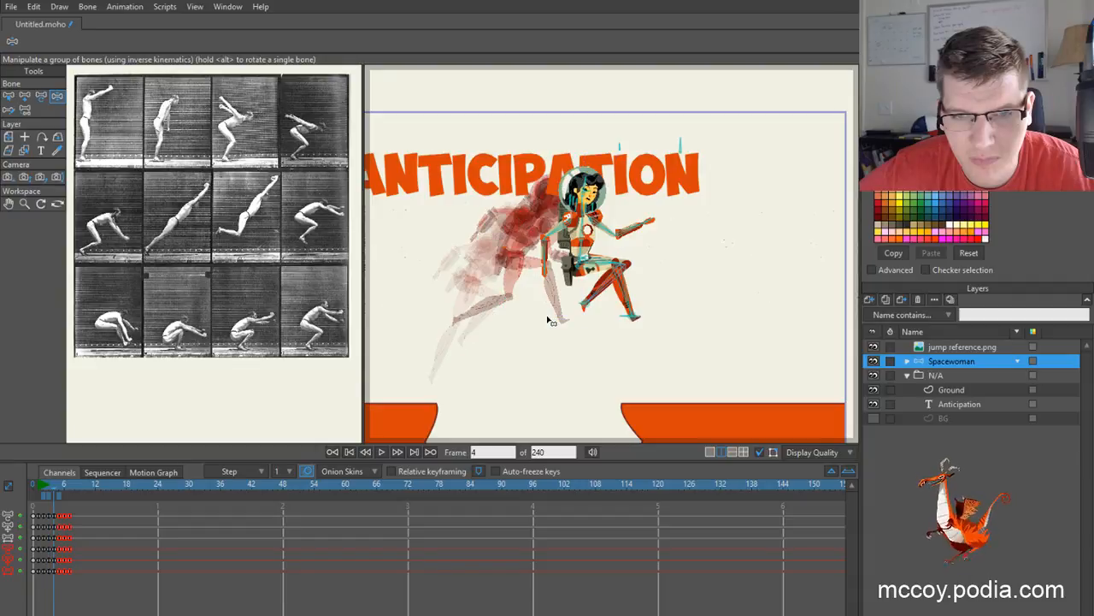
pyautogui.hotkey('ctrl', 'Left')
pyautogui.hotkey('ctrl', 'Left')
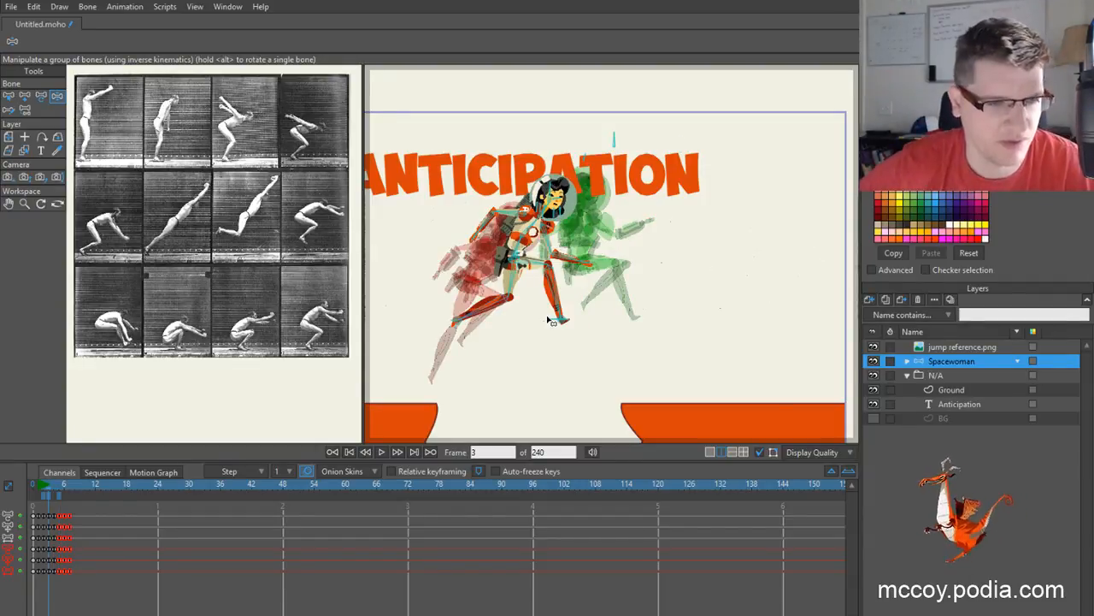
# - Turn off onion skins and flip between frames 3, 4 and 5 to check the leg poses up close
pyautogui.click(307, 472)
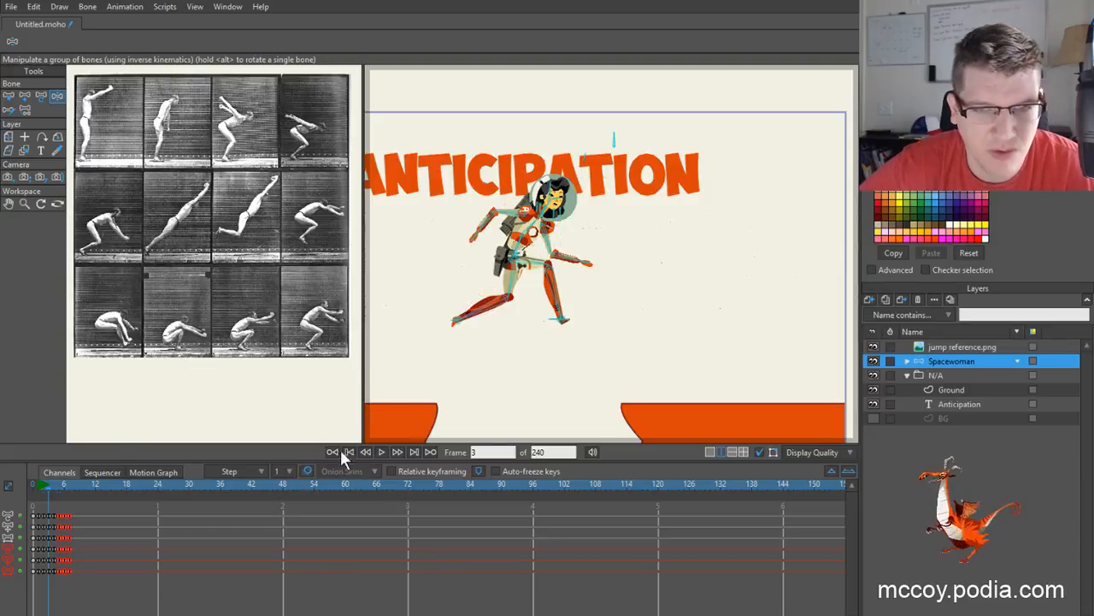
pyautogui.scroll(2, 610, 326)
pyautogui.hotkey('ctrl', 'Right')
pyautogui.hotkey('ctrl', 'Right')
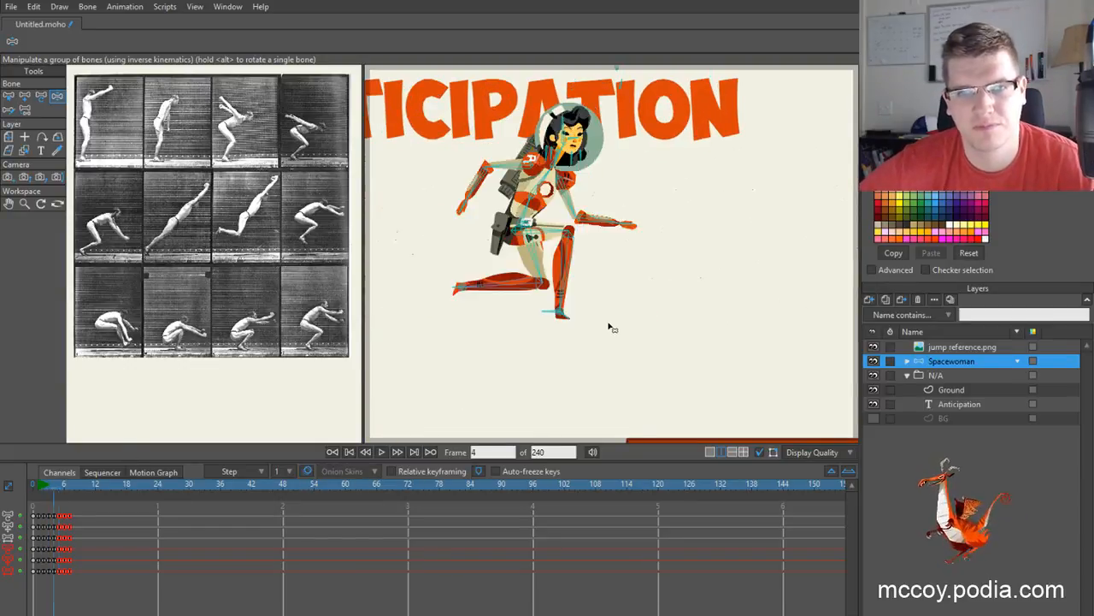
pyautogui.hotkey('ctrl', 'Left')
pyautogui.hotkey('ctrl', 'Left')
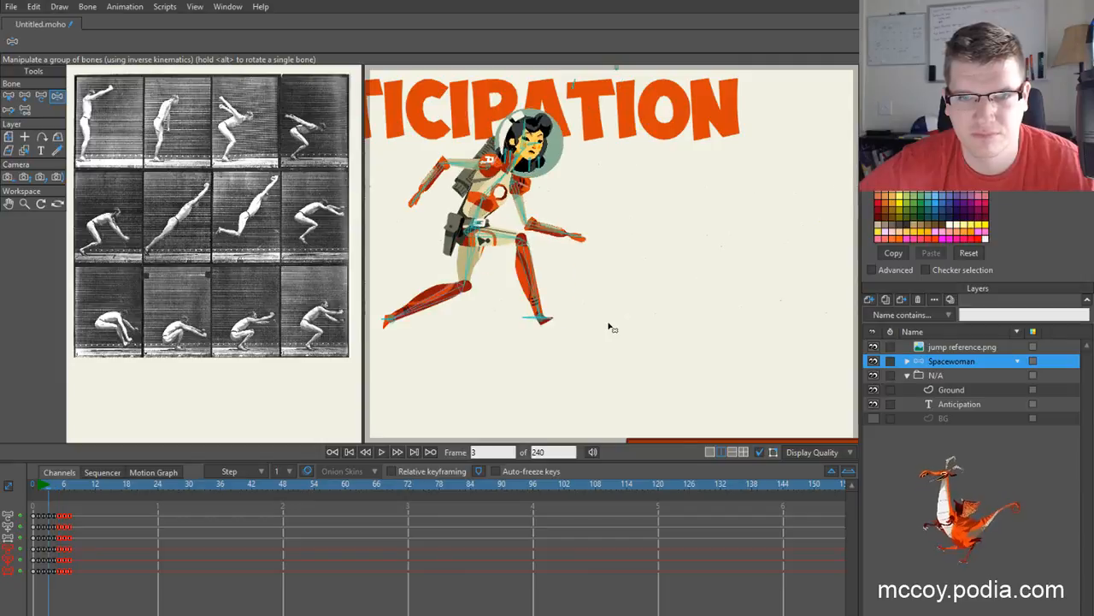
pyautogui.hotkey('ctrl', 'Right')
pyautogui.hotkey('ctrl', 'Left')
pyautogui.hotkey('ctrl', 'Right')
pyautogui.hotkey('ctrl', 'Right')
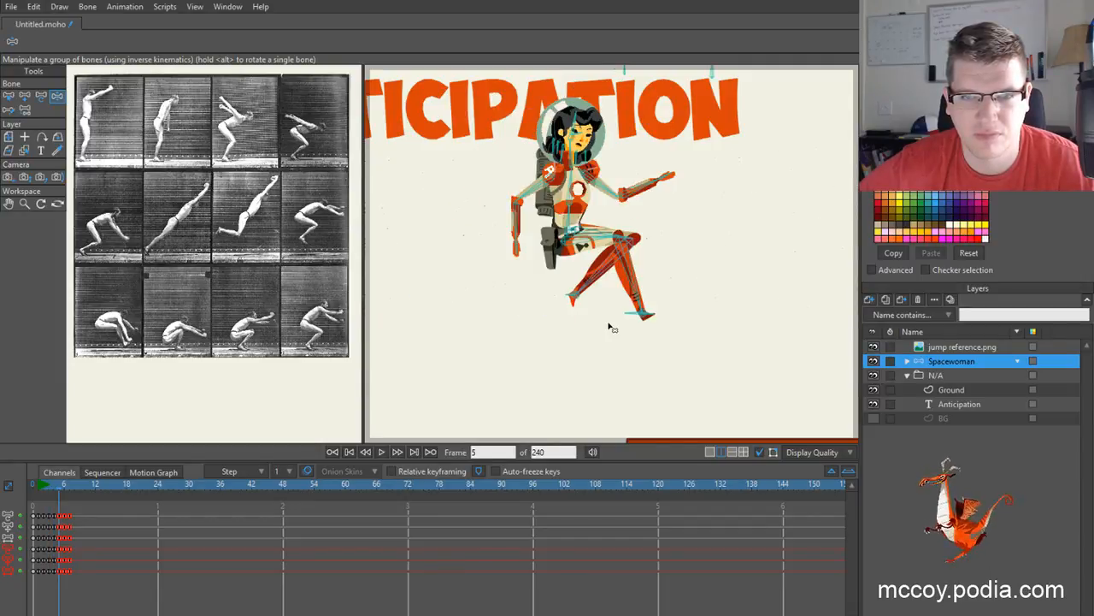
pyautogui.hotkey('ctrl', 'Left')
pyautogui.hotkey('ctrl', 'Left')
# - On frame 4, move the leading foot forward so the lower leg swings out in front of the knee
pyautogui.hotkey('ctrl', 'Right')
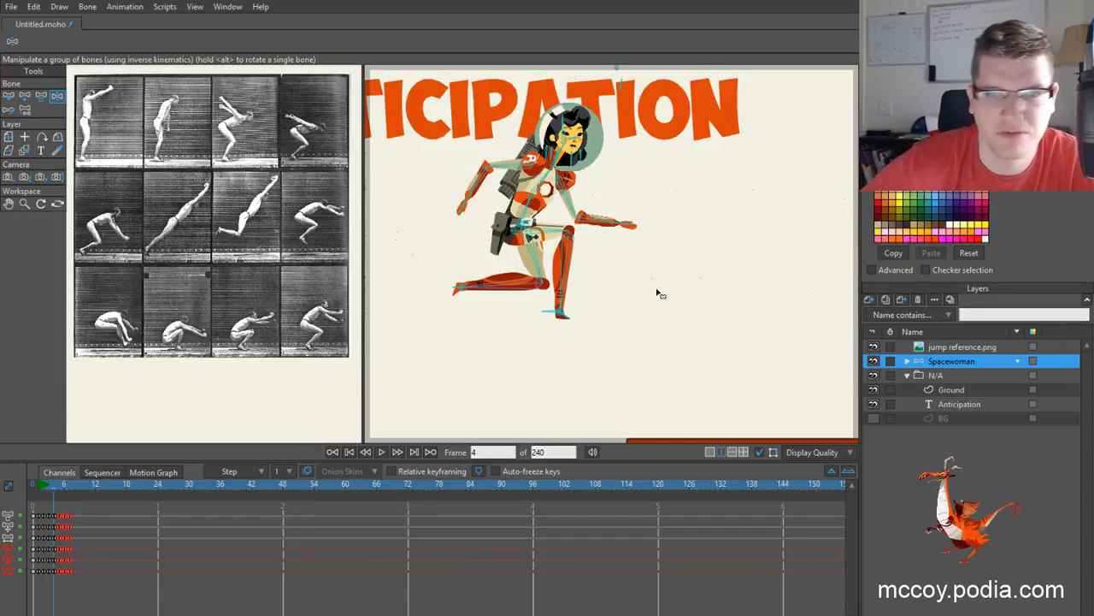
pyautogui.moveTo(545, 314); pyautogui.dragTo(599, 316)
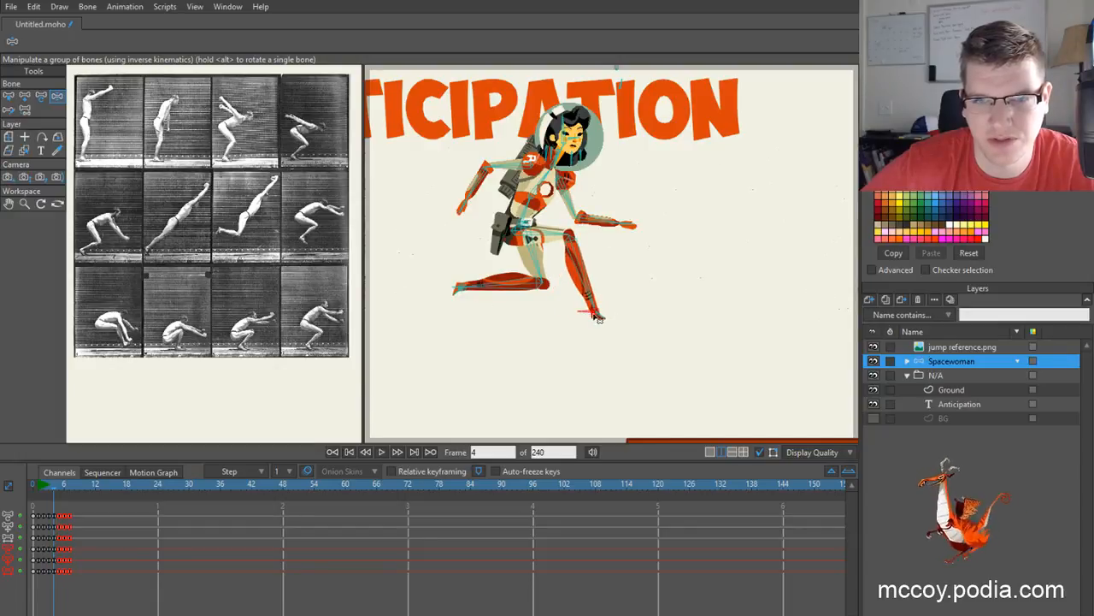
pyautogui.hotkey('ctrl', 'Left')
pyautogui.hotkey('ctrl', 'Left')
pyautogui.hotkey('ctrl', 'Right')
pyautogui.hotkey('ctrl', 'Right')
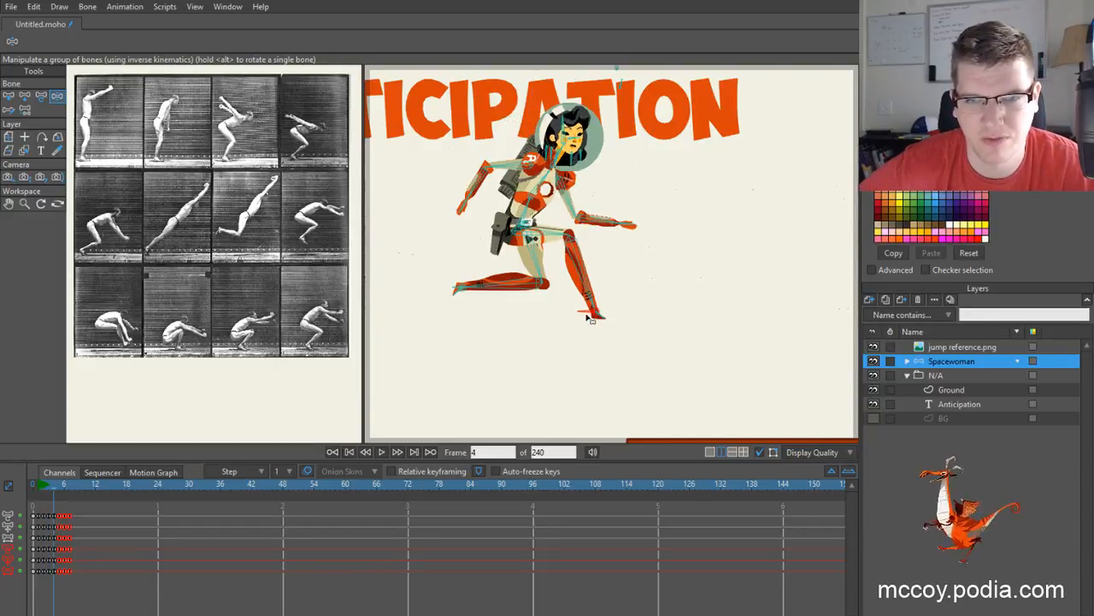
# - Flip repeatedly between frames 3, 4 and 5 to check the leading leg's new motion
pyautogui.hotkey('ctrl', 'Left')
pyautogui.hotkey('ctrl', 'Left')
pyautogui.hotkey('ctrl', 'Right')
pyautogui.hotkey('ctrl', 'Right')
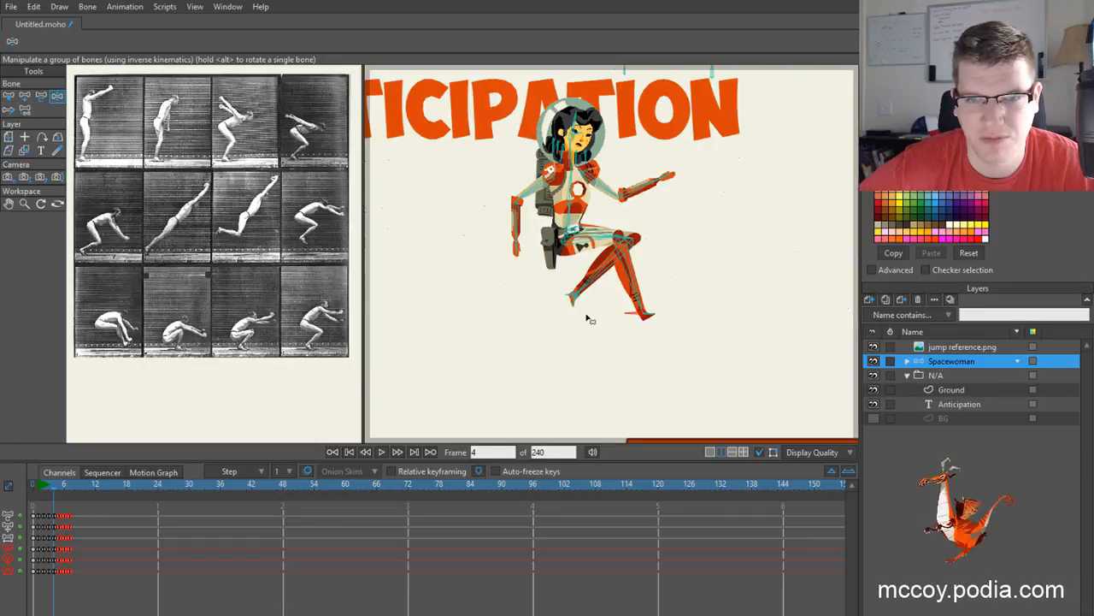
pyautogui.hotkey('ctrl', 'Left')
pyautogui.hotkey('ctrl', 'Right')
pyautogui.hotkey('ctrl', 'Left')
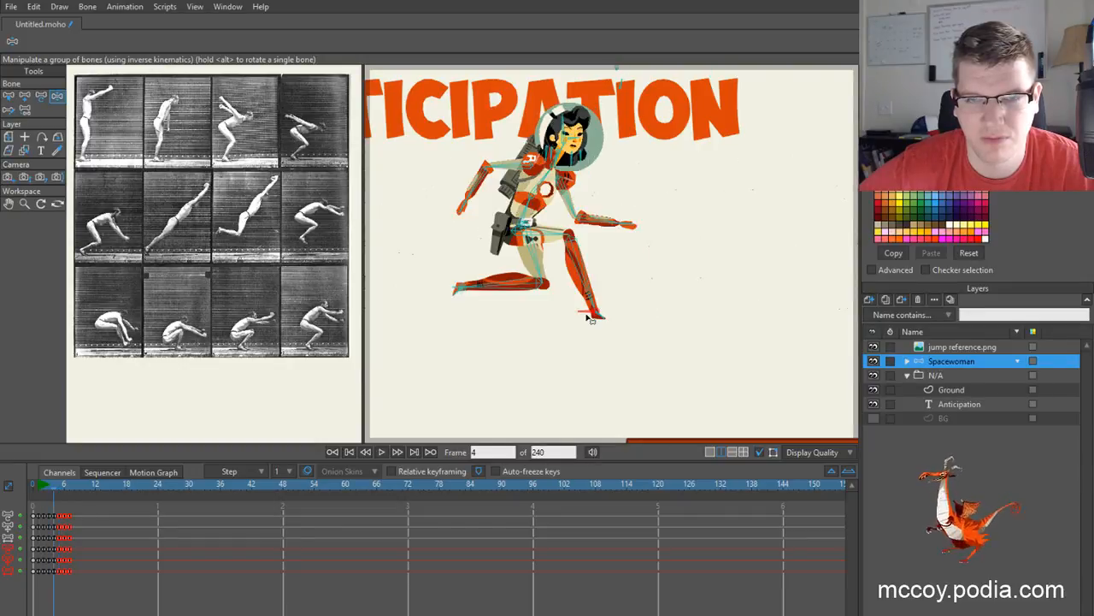
pyautogui.hotkey('ctrl', 'Right')
pyautogui.hotkey('ctrl', 'Left')
pyautogui.hotkey('ctrl', 'Left')
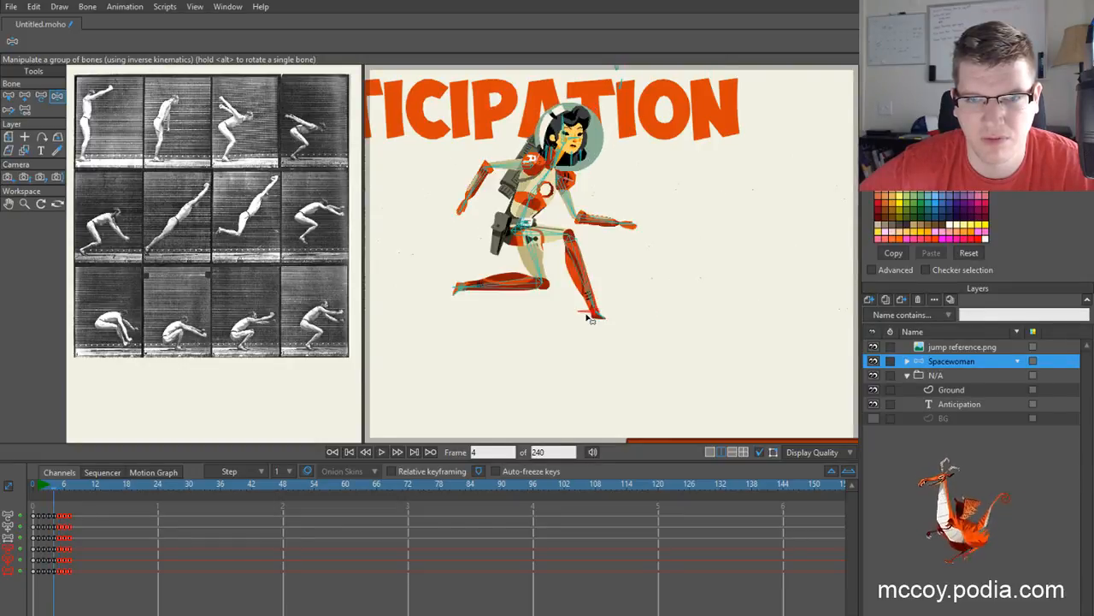
pyautogui.hotkey('ctrl', 'Left')
pyautogui.hotkey('ctrl', 'Right')
pyautogui.hotkey('ctrl', 'Right')
pyautogui.hotkey('ctrl', 'Right')
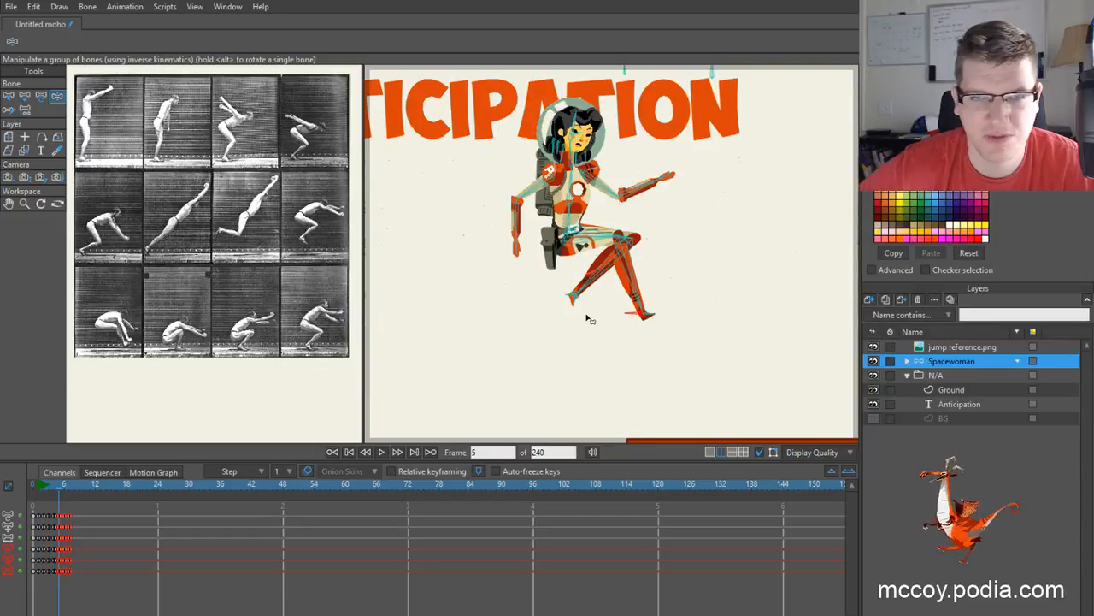
pyautogui.hotkey('ctrl', 'Left')
# - Delete the keyframes on frame 5 and shift the two remaining keyframe columns one frame earlier, onto frames 5 and 6
pyautogui.hotkey('ctrl', 'Right')
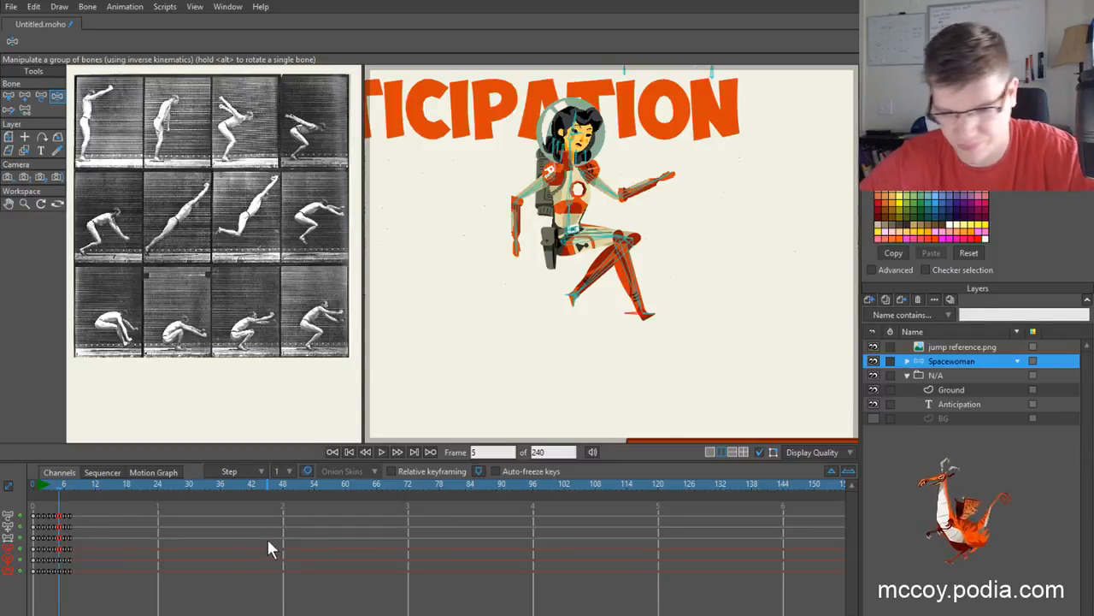
pyautogui.press('Delete')
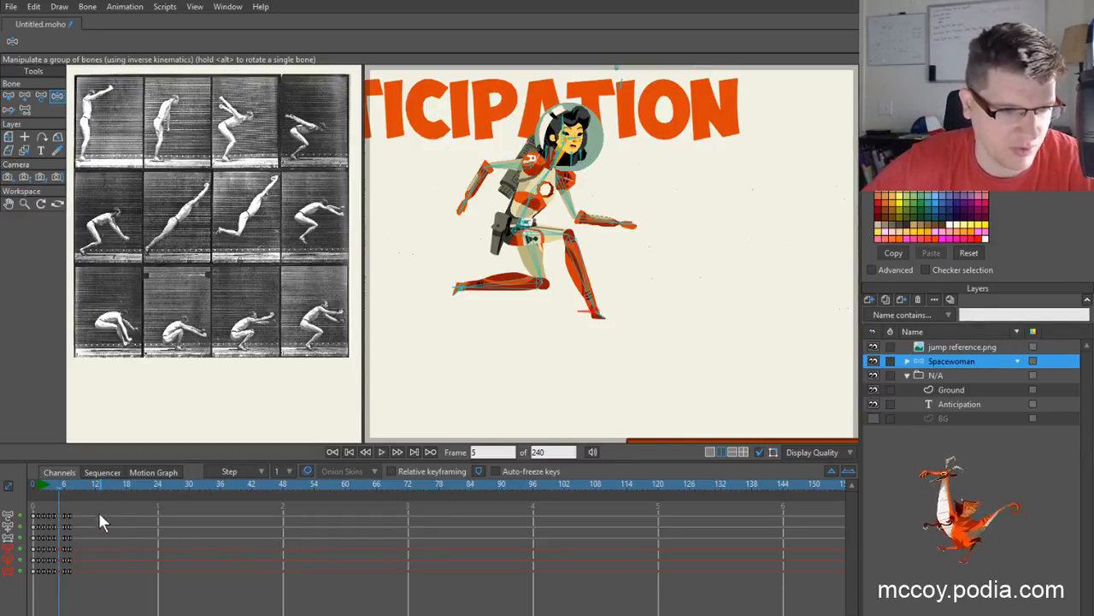
pyautogui.moveTo(74, 531); pyautogui.dragTo(62, 536)
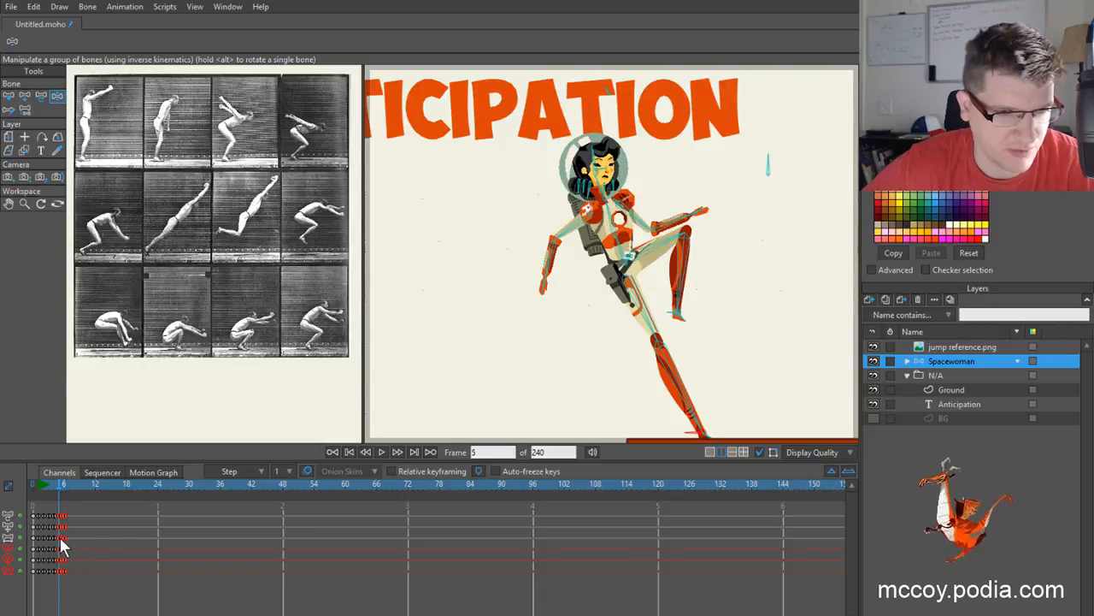
# - Step back and forth through the retimed jump's frames with both platforms in view to review its flow
pyautogui.press('b')
pyautogui.scroll(-4, 470, 339)
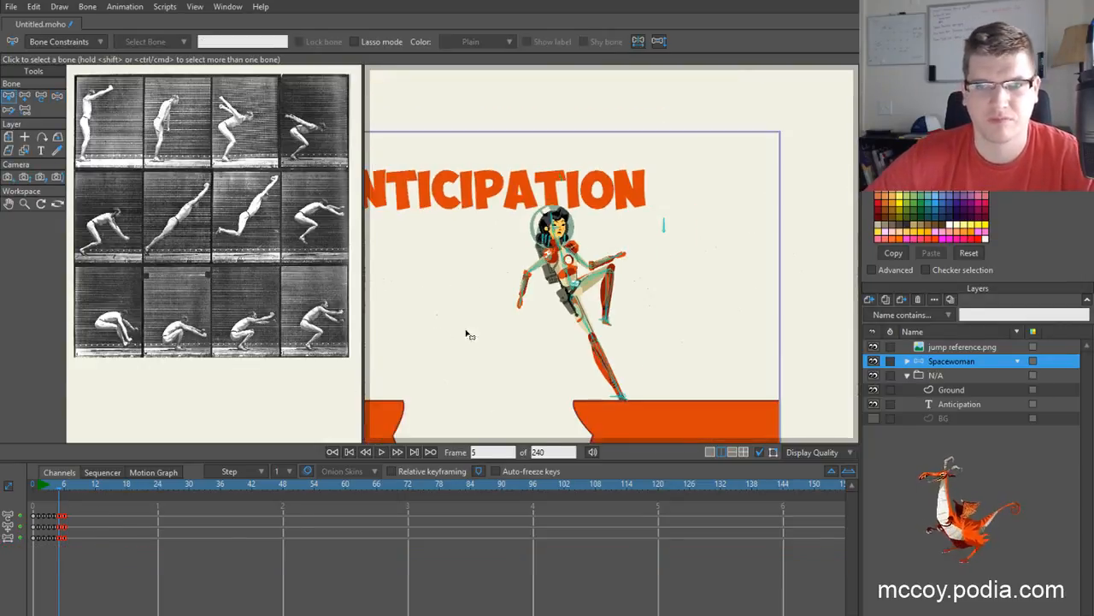
pyautogui.moveTo(467, 334); pyautogui.dragTo(524, 310)
pyautogui.press('Left')
pyautogui.press('Left')
pyautogui.press('Left')
pyautogui.press('Left')
pyautogui.press('Left')
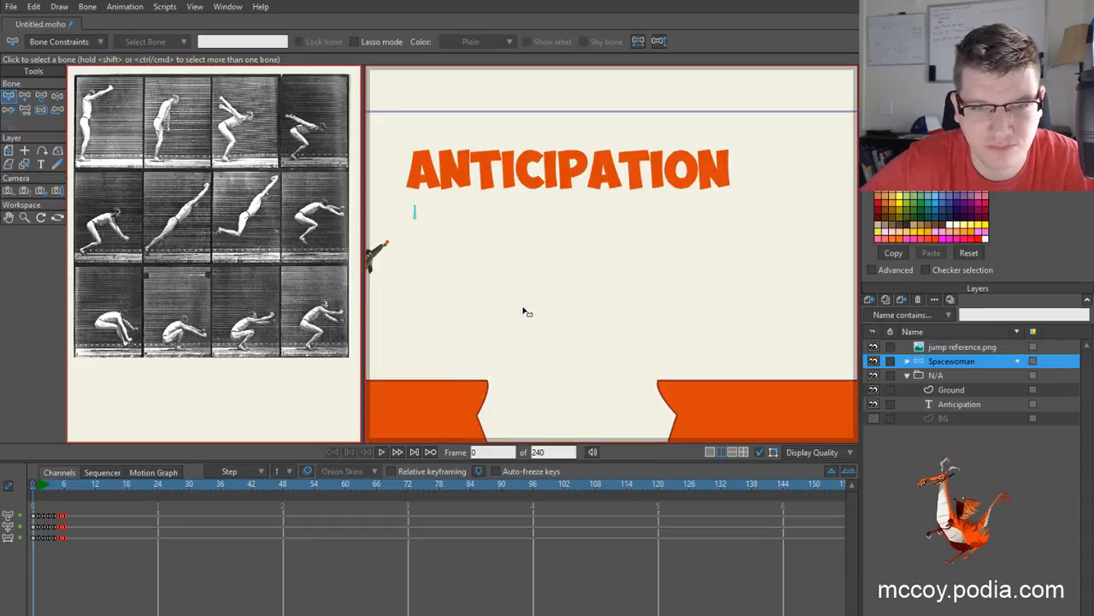
pyautogui.press('Right')
pyautogui.press('Right')
pyautogui.press('Right')
pyautogui.press('Right')
pyautogui.press('Left')
pyautogui.press('Left')
pyautogui.press('Left')
pyautogui.press('Left')
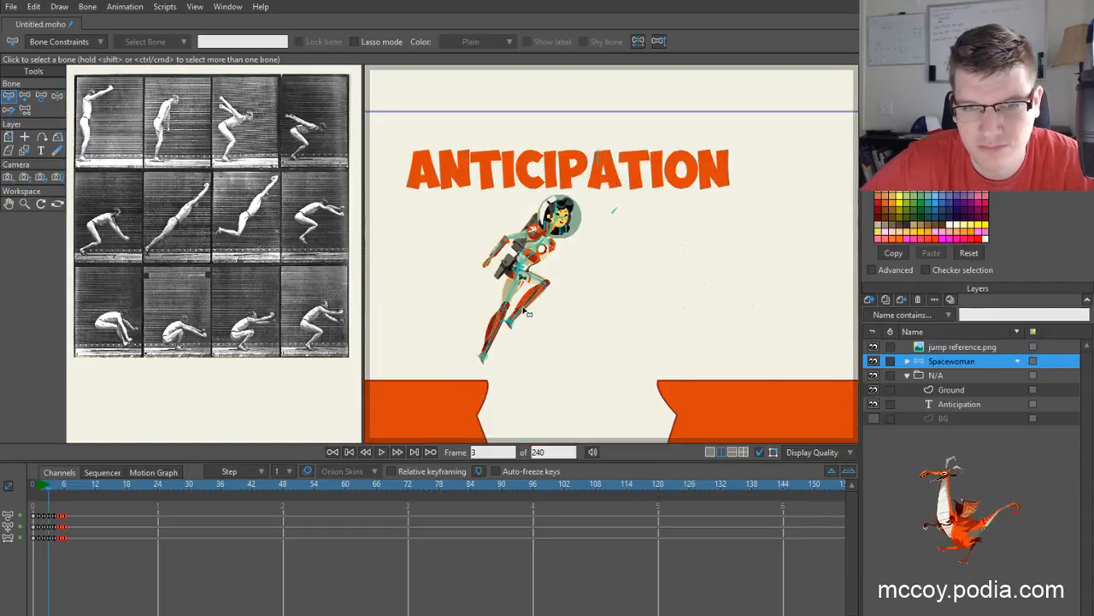
pyautogui.press('Right')
pyautogui.press('Right')
pyautogui.press('Right')
pyautogui.press('Right')
pyautogui.press('Right')
pyautogui.press('Left')
pyautogui.press('Left')
pyautogui.press('Left')
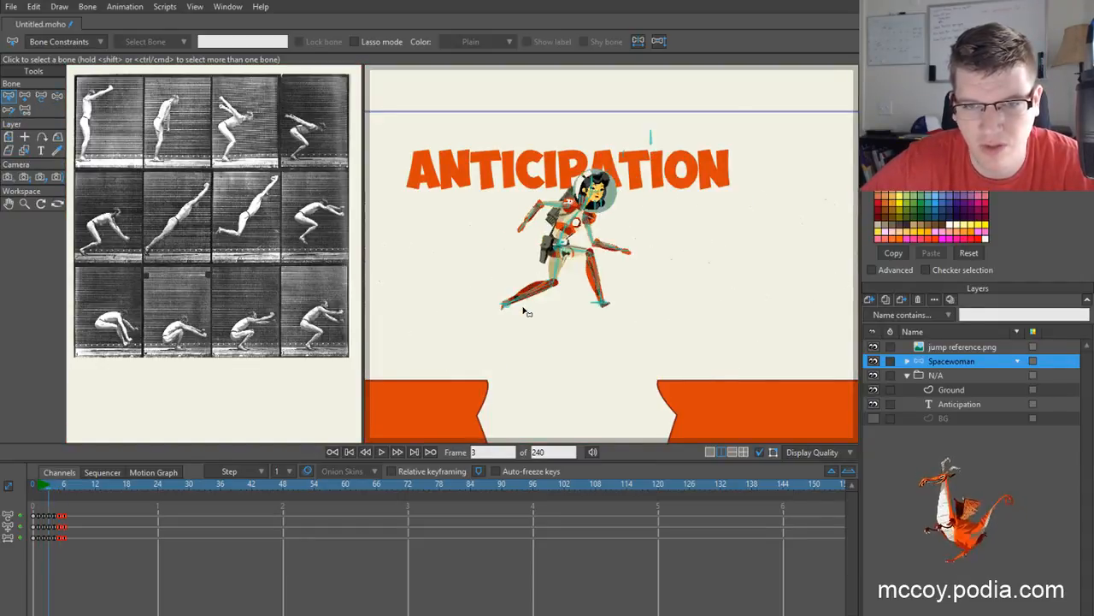
# - Display the hip bone's motion path and step through frames 0 to 5 to examine its arc and spacing
pyautogui.scroll(3, 520, 287)
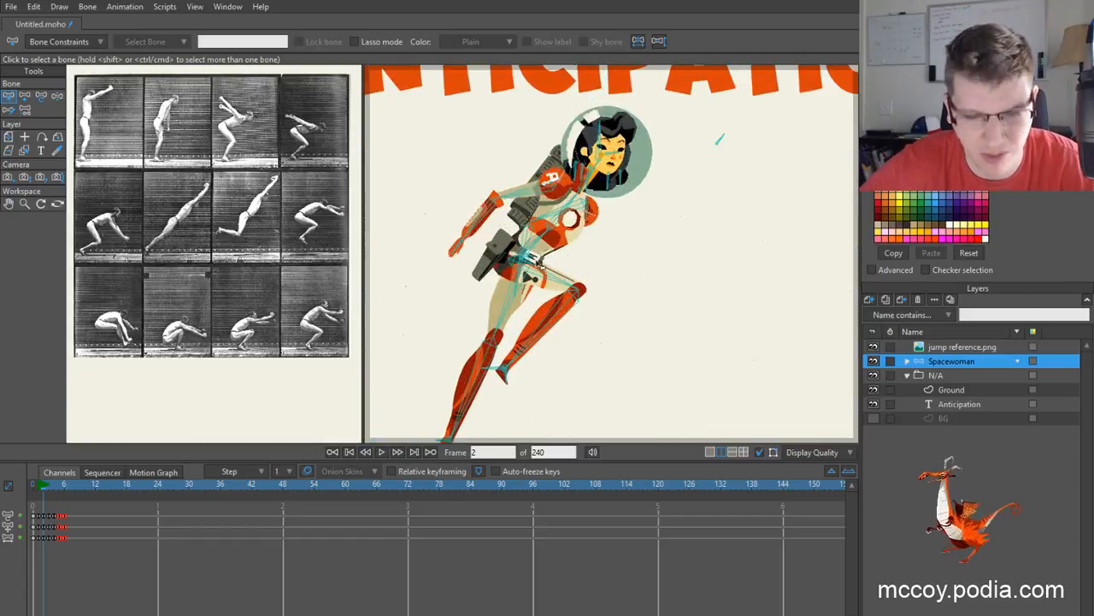
pyautogui.press('t')
pyautogui.scroll(-4, 612, 275)
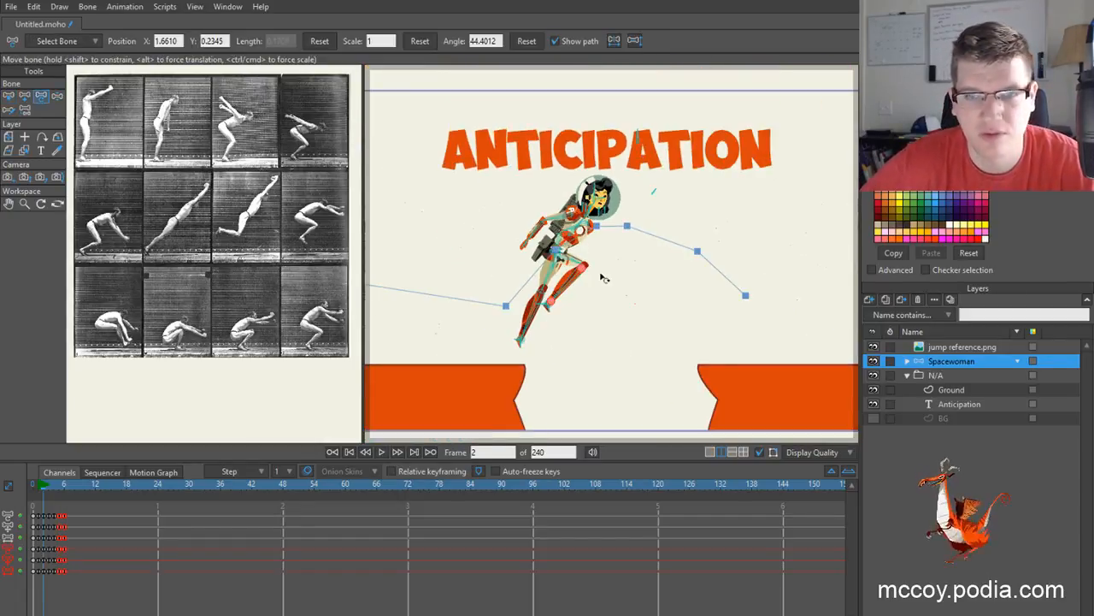
pyautogui.press('Left')
pyautogui.press('Left')
pyautogui.press('Right')
pyautogui.press('Right')
pyautogui.press('Right')
pyautogui.press('Right')
pyautogui.press('Right')
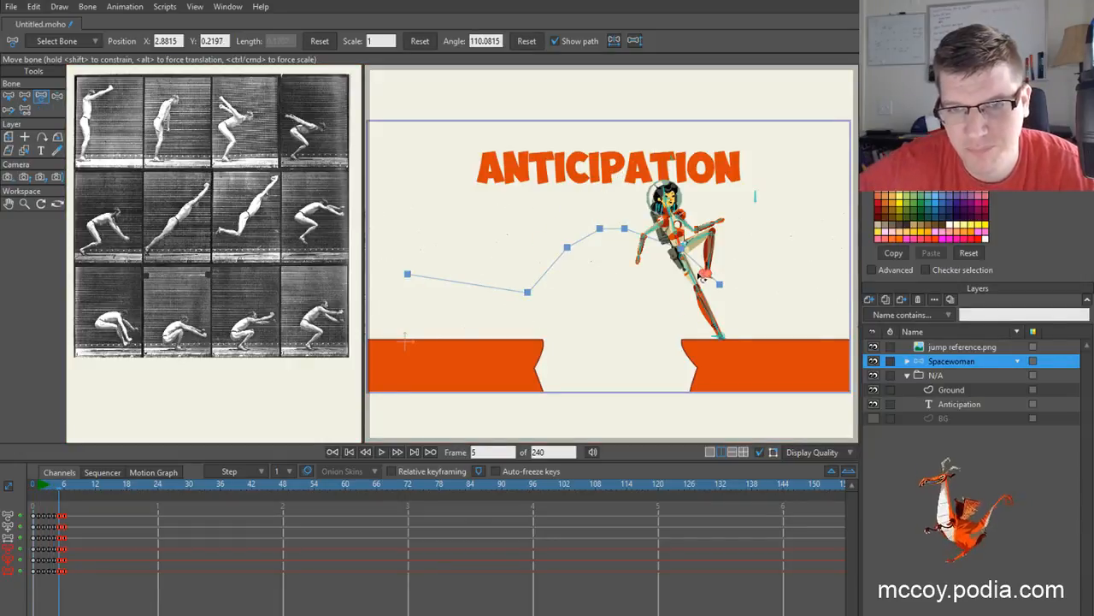
# - On frame 5, move the hip bone straight back to X 2.6829 and compare the pose with frame 6
pyautogui.scroll(2, 688, 265)
pyautogui.press('z')
pyautogui.press('t')
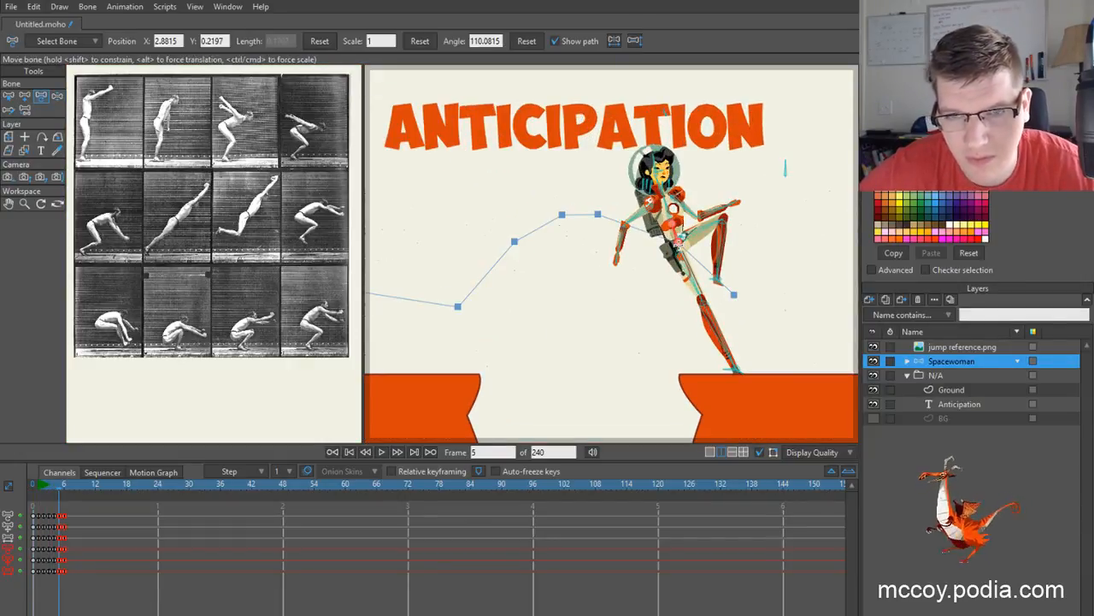
pyautogui.moveTo(682, 248); pyautogui.dragTo(654, 248)
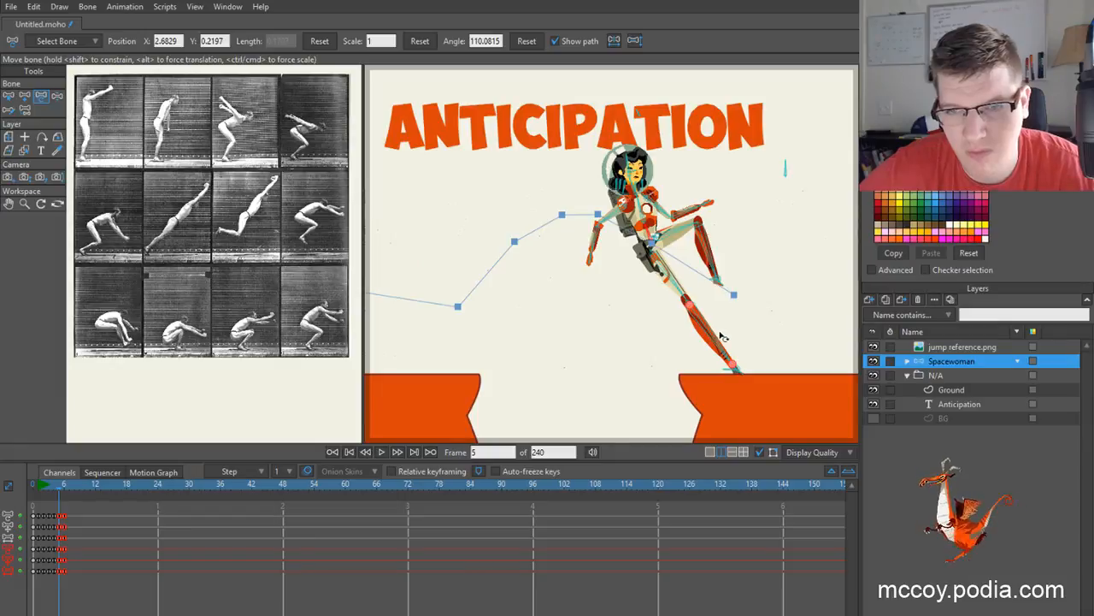
pyautogui.hotkey('ctrl', 'Right')
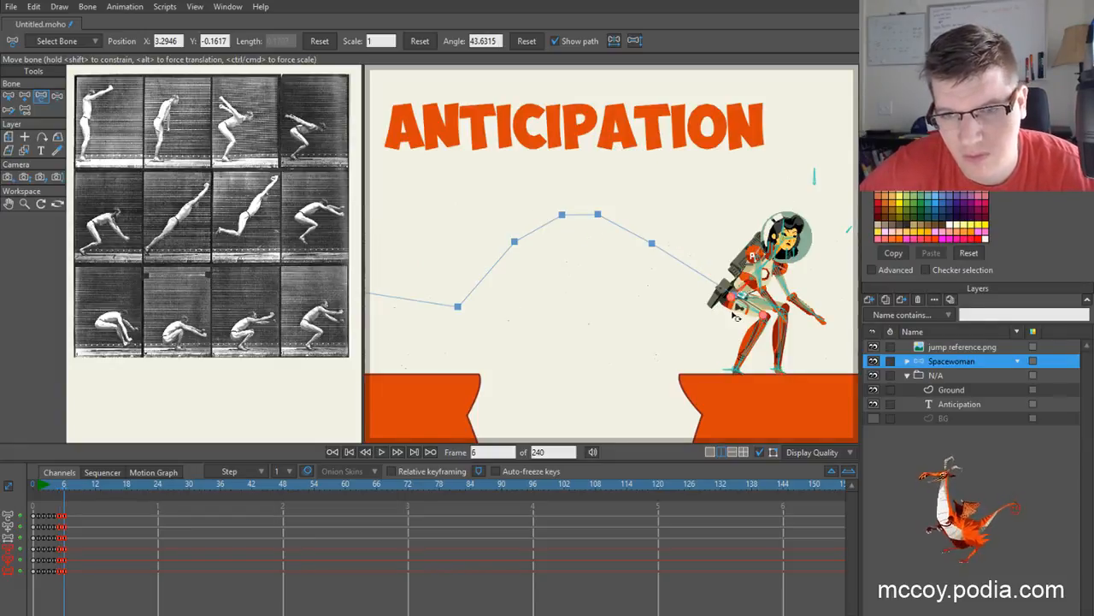
pyautogui.hotkey('ctrl', 'Left')
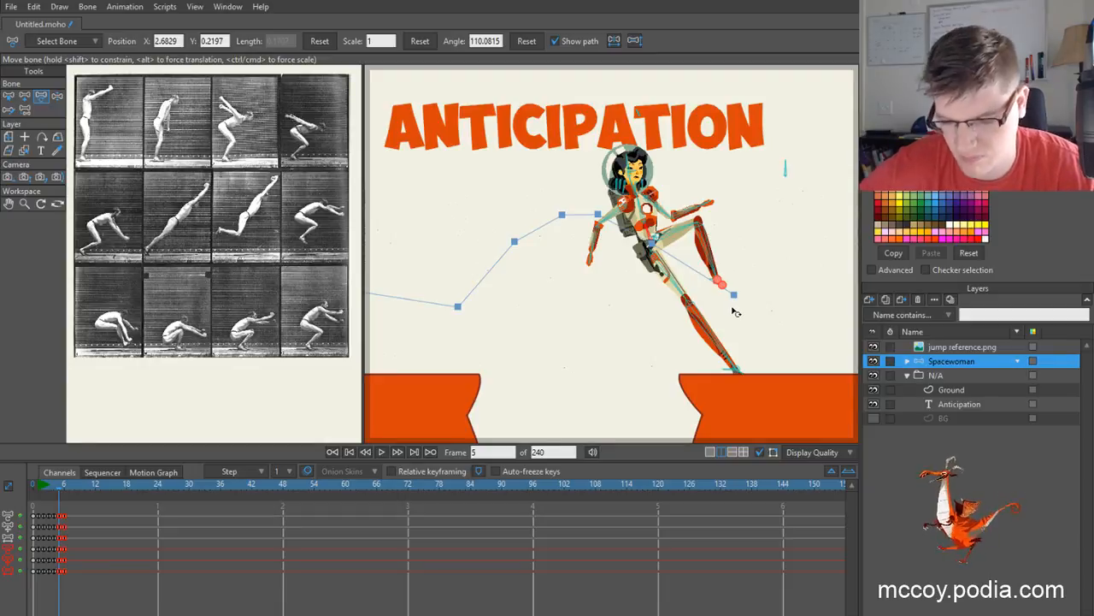
# - Try shifting the hip bone slightly back and down on frame 6, and undo the move
pyautogui.hotkey('ctrl', 'Right')
pyautogui.moveTo(730, 297); pyautogui.dragTo(713, 304)
pyautogui.hotkey('ctrl', 'z')
pyautogui.scroll(2, 731, 294)
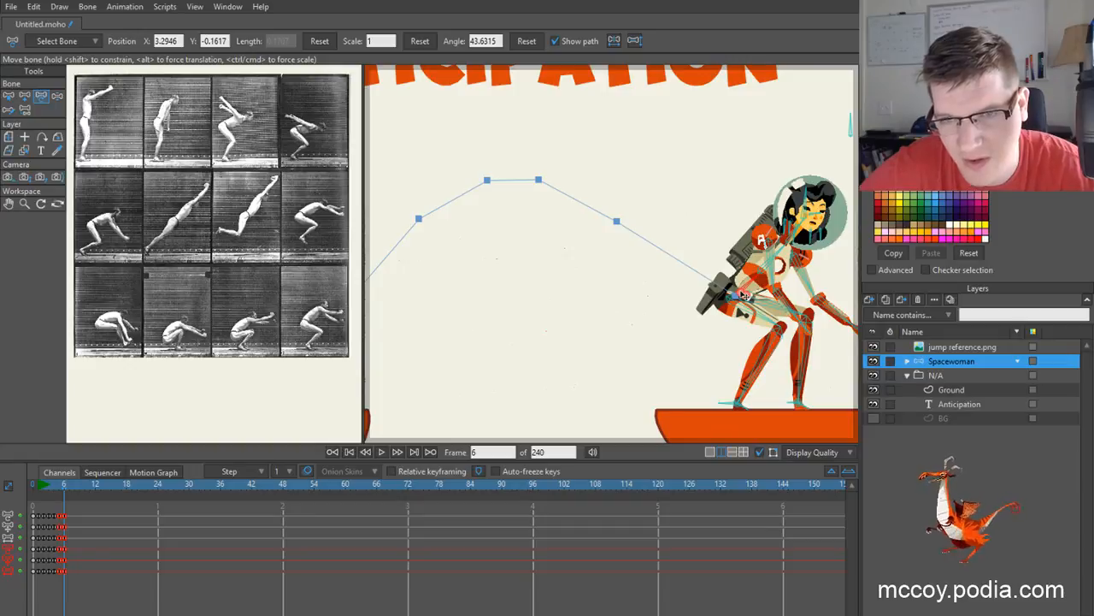
# - On frame 6, select all bones, move the whole rig straight back toward the landing platform's edge, and compare with neighbouring frames
pyautogui.hotkey('ctrl', 'a')
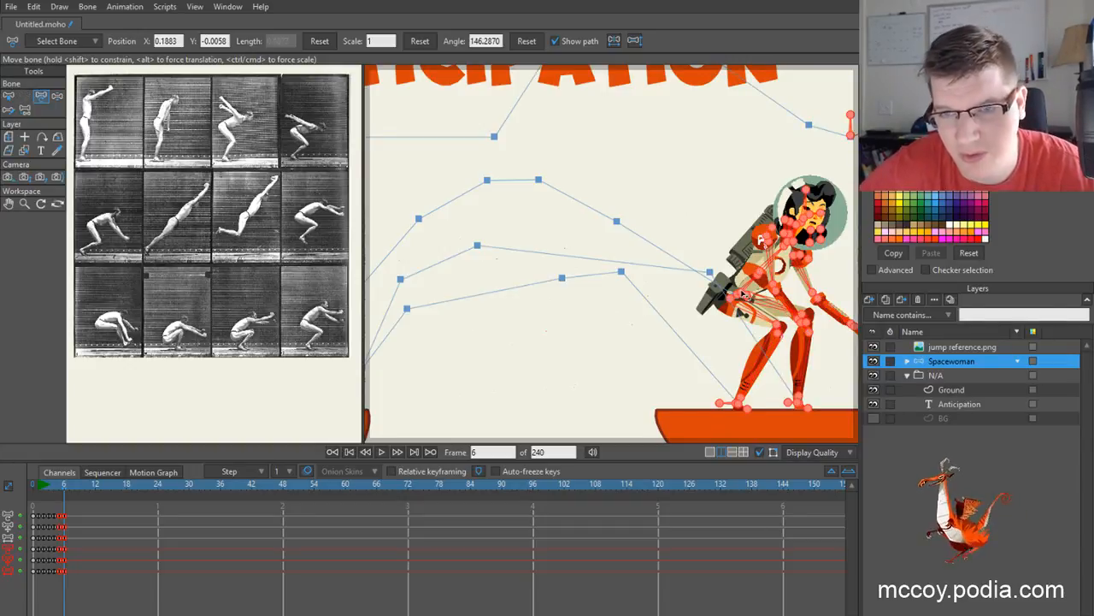
pyautogui.moveTo(744, 295); pyautogui.dragTo(693, 295)
pyautogui.scroll(-2, 632, 246)
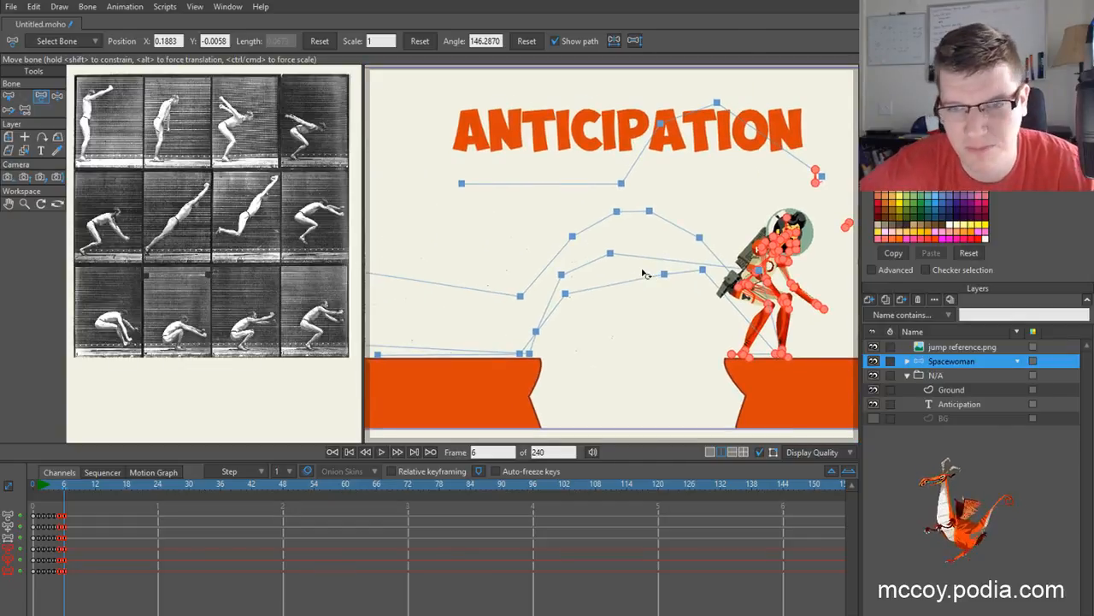
pyautogui.press('Left')
pyautogui.press('Left')
pyautogui.press('Right')
pyautogui.press('Right')
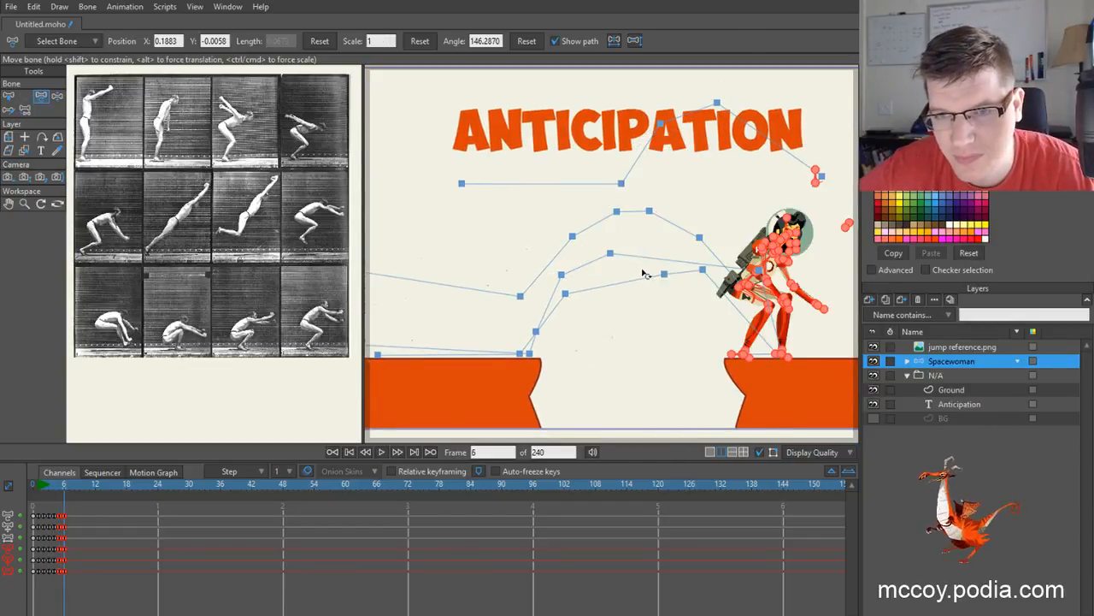
pyautogui.press('Left')
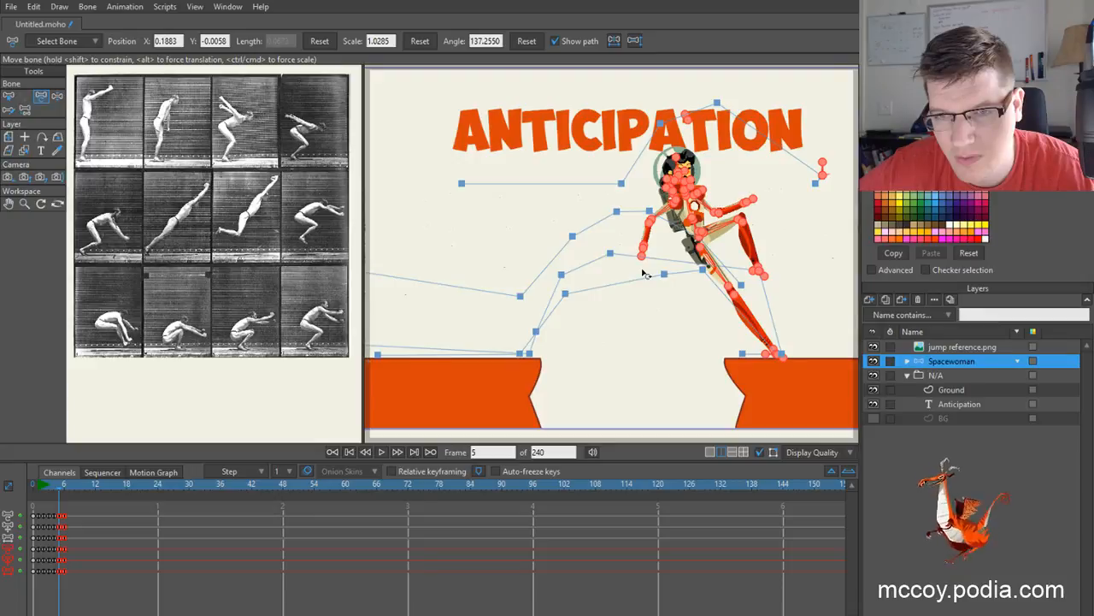
pyautogui.press('Right')
pyautogui.press('Left')
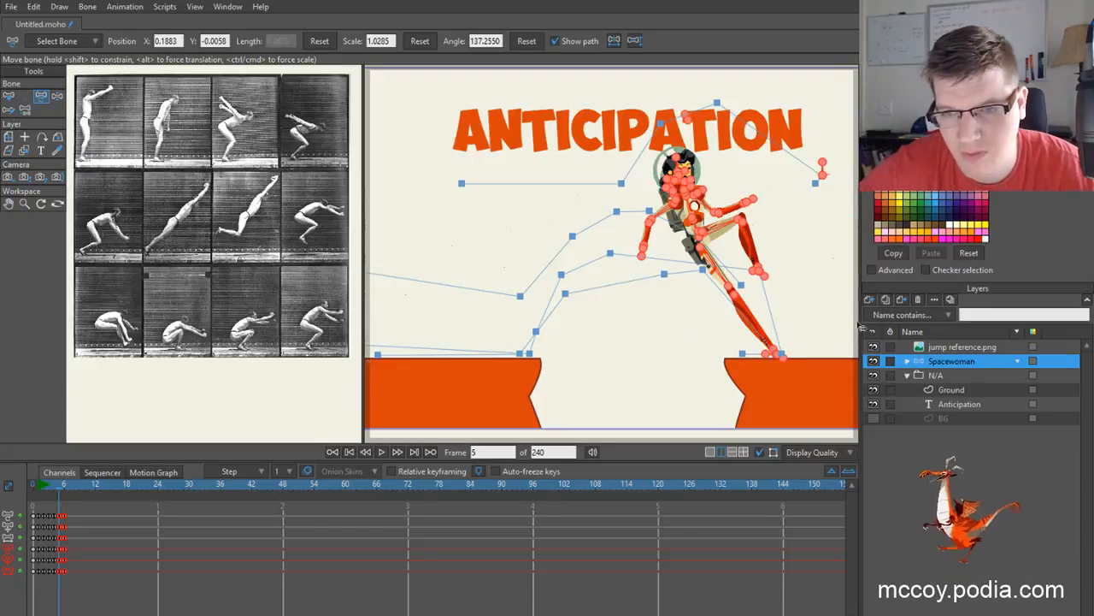
# - On frame 5, move the landing foot's target bone back toward the platform's edge and compare its placement with frame 6
pyautogui.scroll(4, 767, 325)
pyautogui.scroll(3, 726, 368)
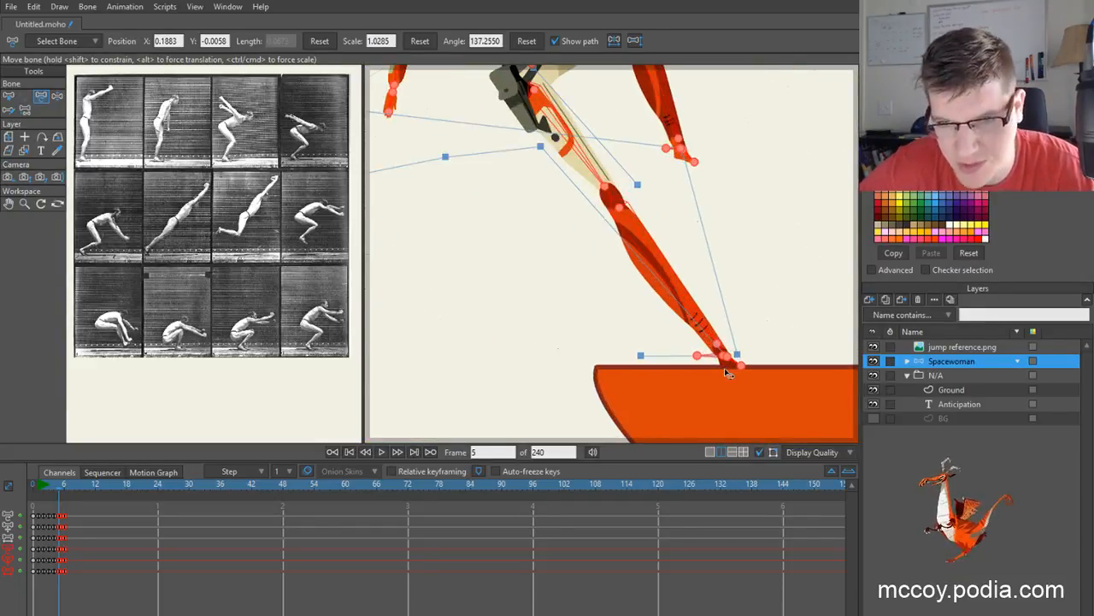
pyautogui.press('z')
pyautogui.click(706, 357)
pyautogui.press('t')
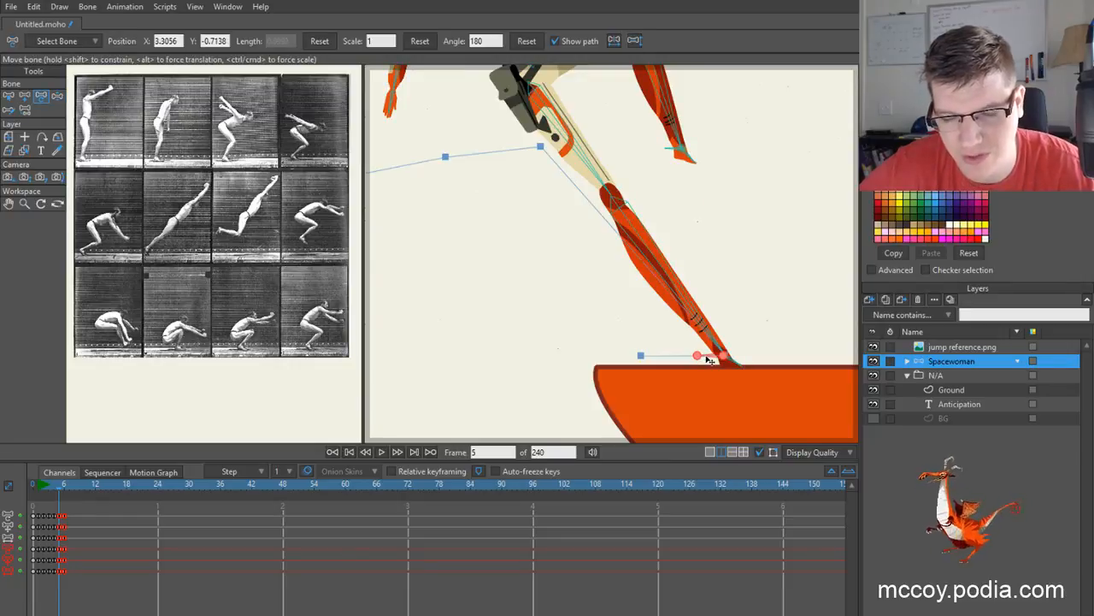
pyautogui.press('z')
pyautogui.moveTo(709, 360); pyautogui.dragTo(631, 363)
pyautogui.press('Left')
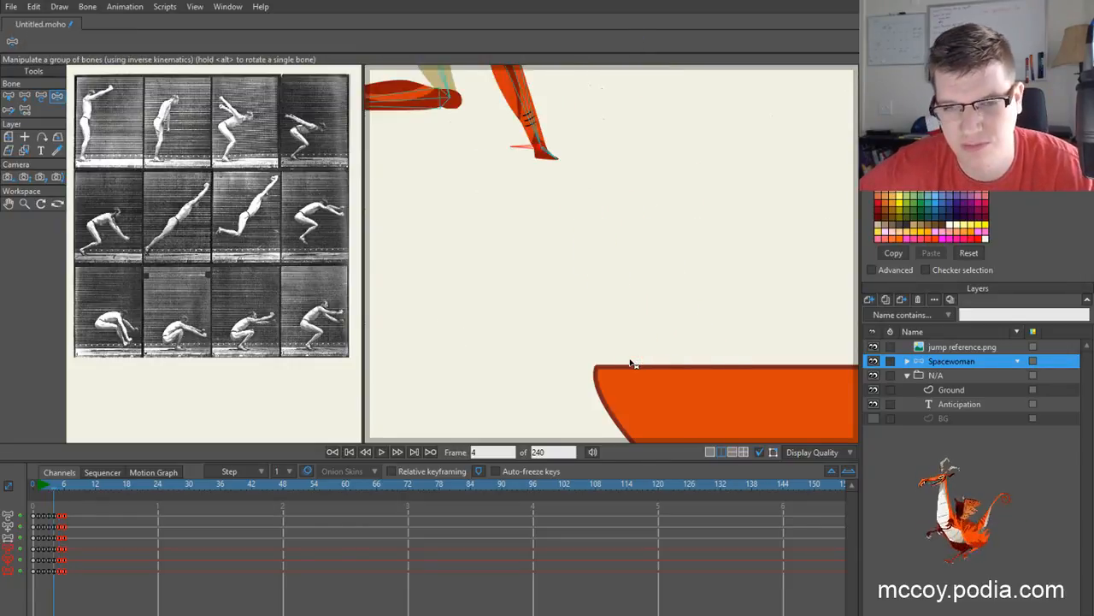
pyautogui.press('Right')
pyautogui.press('Right')
pyautogui.press('Left')
pyautogui.press('Right')
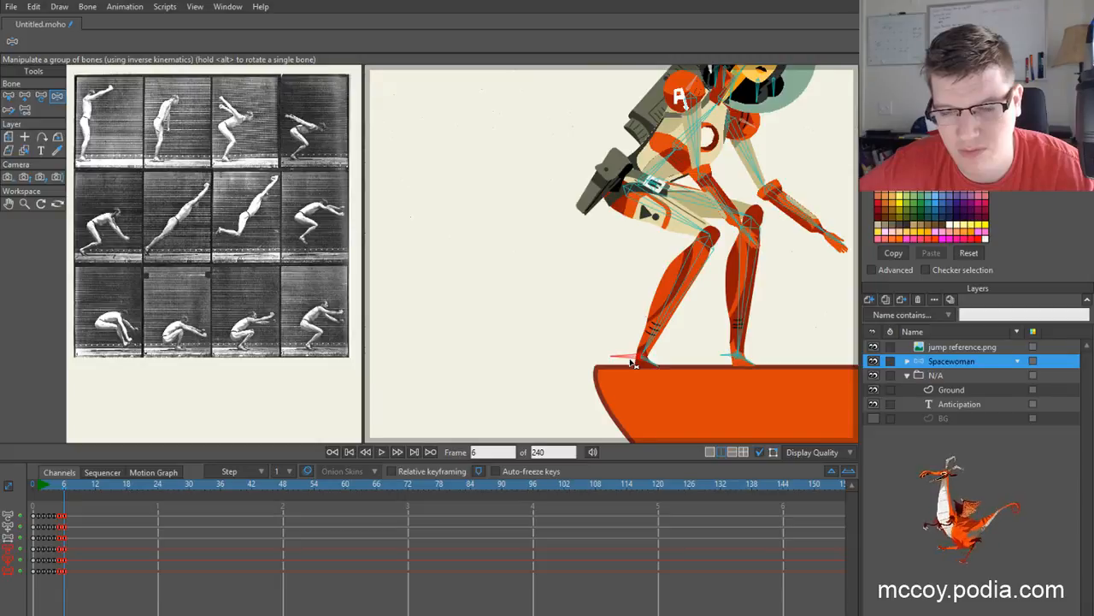
pyautogui.press('Left')
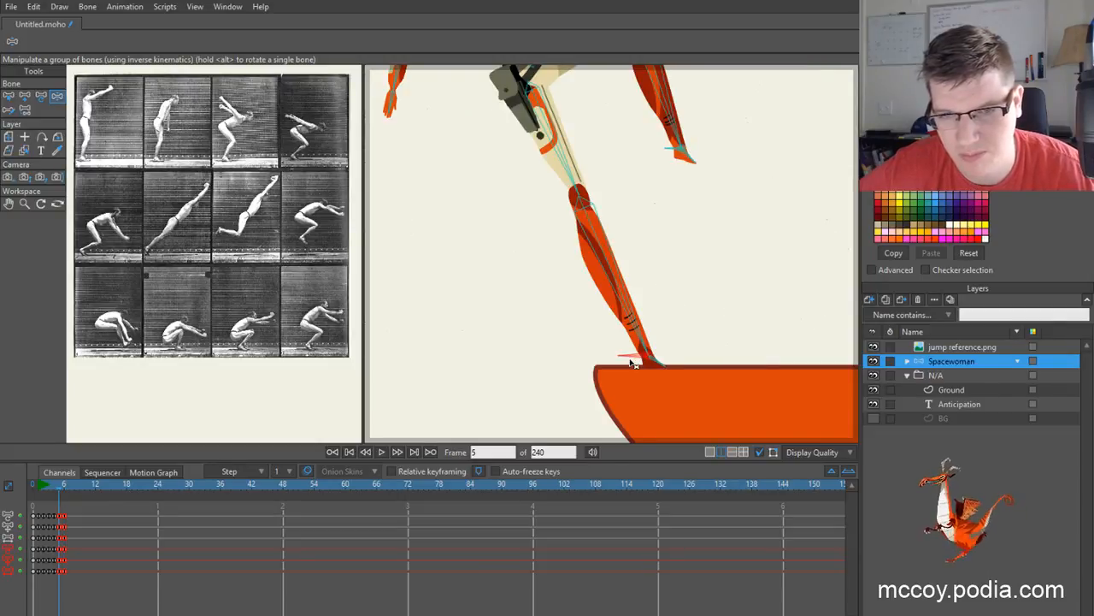
# - Fine-tune the landing foot's horizontal position on frame 5 to line up with the rear foot on frame 6
pyautogui.moveTo(631, 363); pyautogui.dragTo(644, 362)
pyautogui.press('Right')
pyautogui.press('Left')
pyautogui.press('Right')
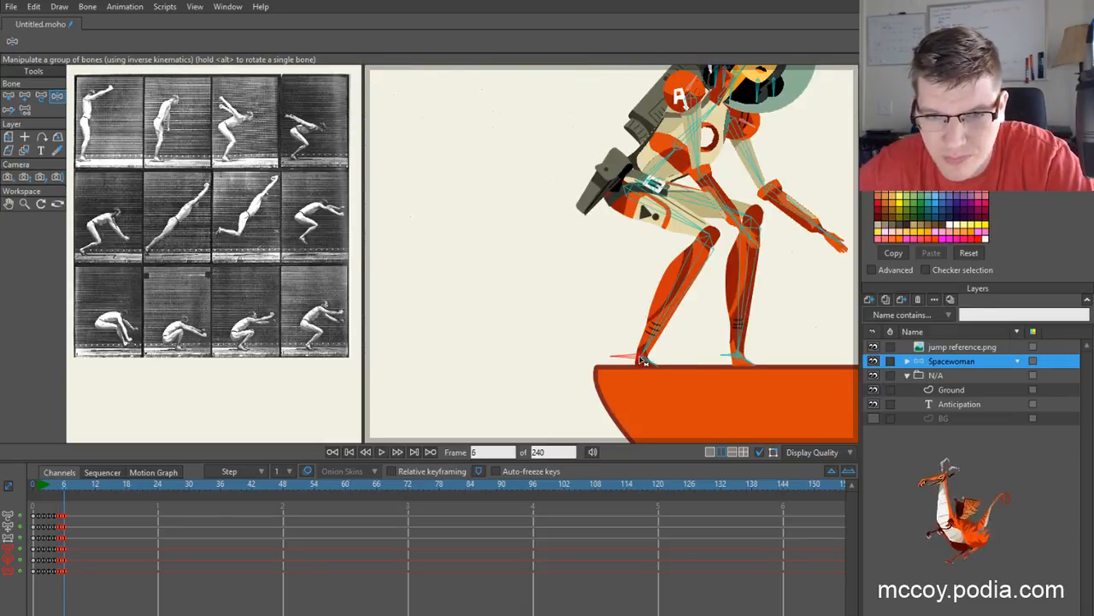
pyautogui.press('Left')
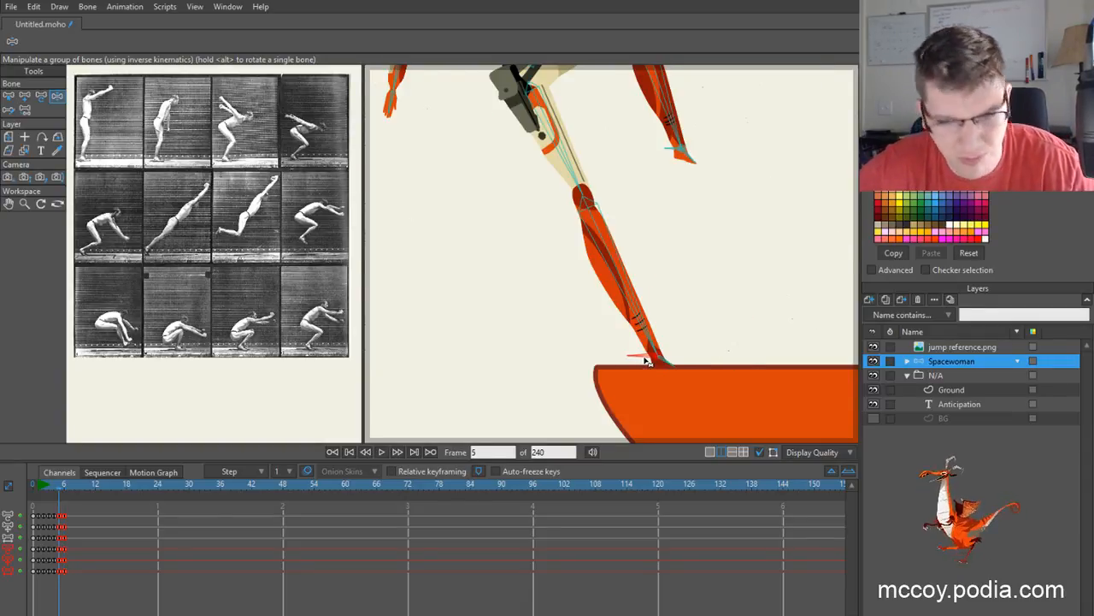
pyautogui.moveTo(646, 362); pyautogui.dragTo(626, 361)
pyautogui.press('Right')
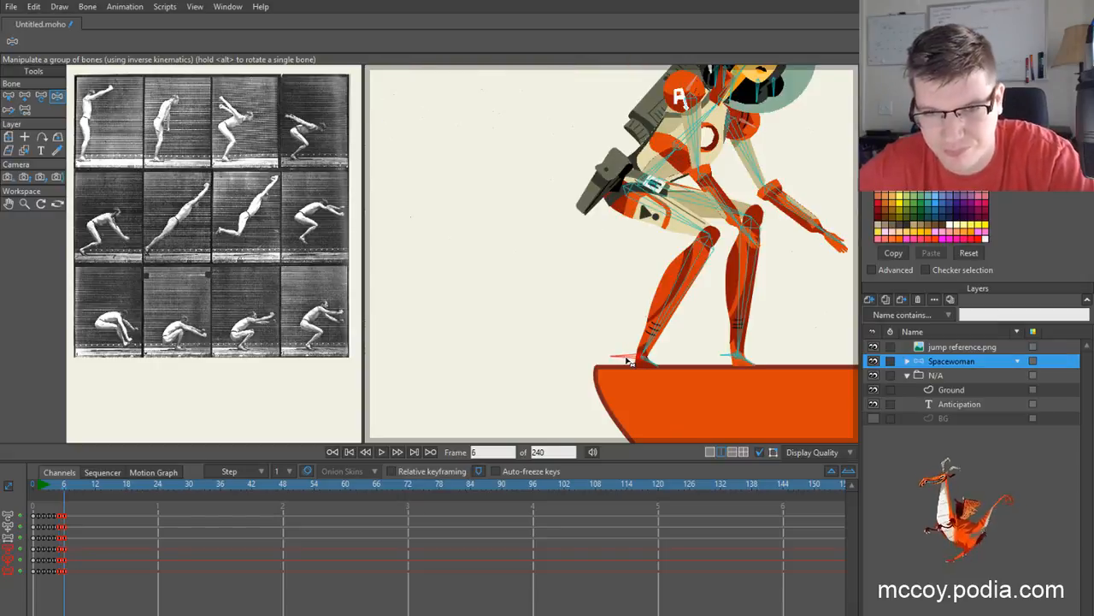
pyautogui.press('Left')
pyautogui.press('Right')
pyautogui.press('Left')
pyautogui.press('Right')
pyautogui.press('Left')
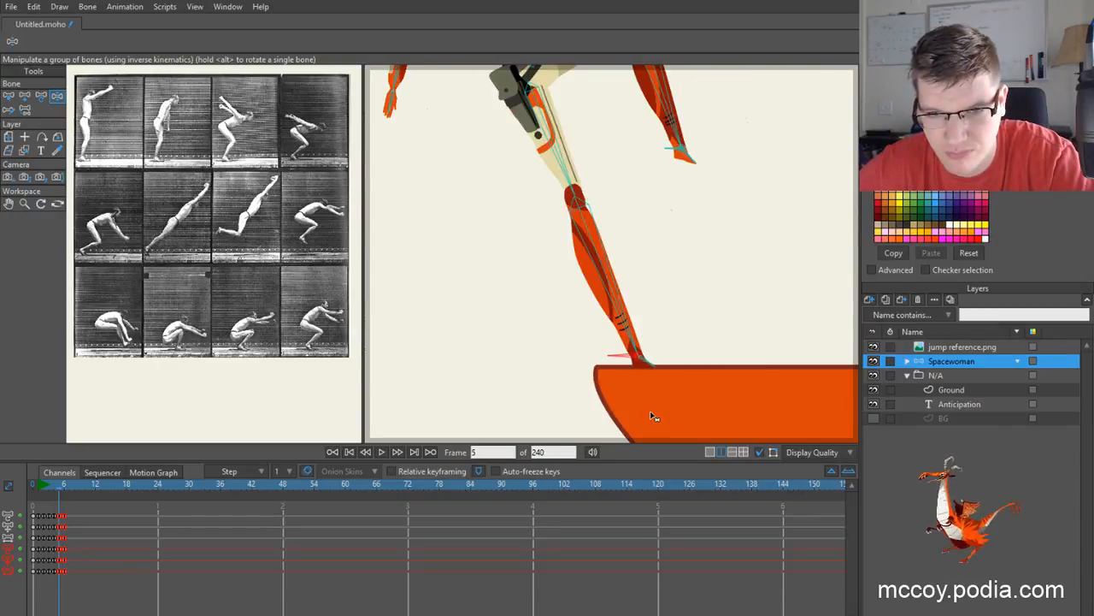
pyautogui.press('Right')
# - Step back and forth between frames 1 and 6 with both platforms in view to review the takeoff, flight and landing
pyautogui.scroll(-3, 586, 244)
pyautogui.moveTo(587, 245); pyautogui.dragTo(651, 305)
pyautogui.scroll(-4, 769, 315)
pyautogui.scroll(3, 652, 305)
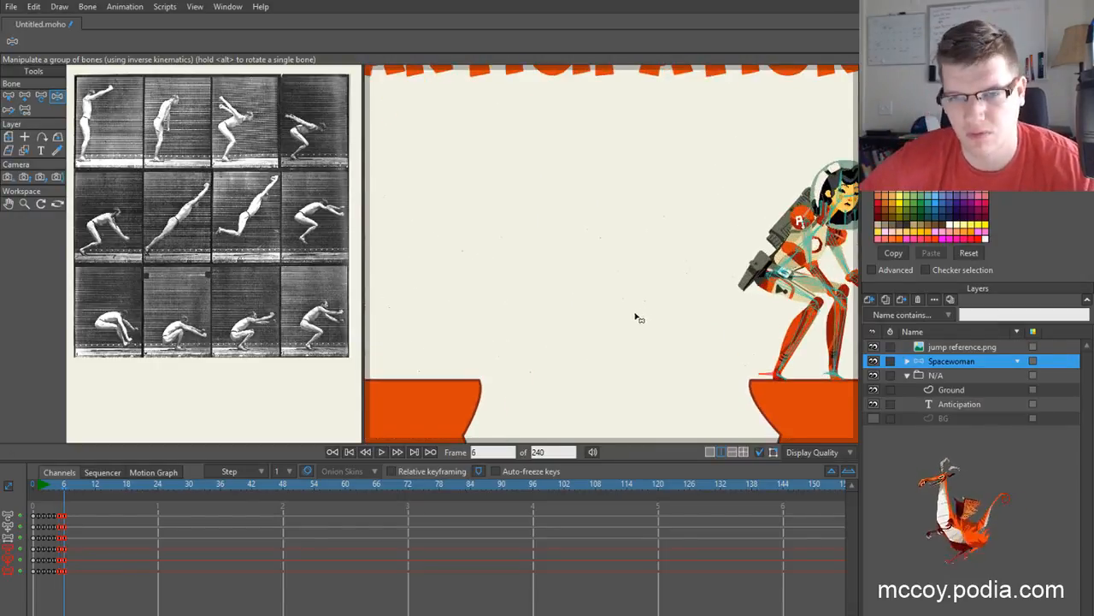
pyautogui.scroll(-2, 635, 313)
pyautogui.moveTo(584, 314); pyautogui.dragTo(552, 310)
pyautogui.press('Left')
pyautogui.press('Left')
pyautogui.press('Left')
pyautogui.press('Left')
pyautogui.press('Left')
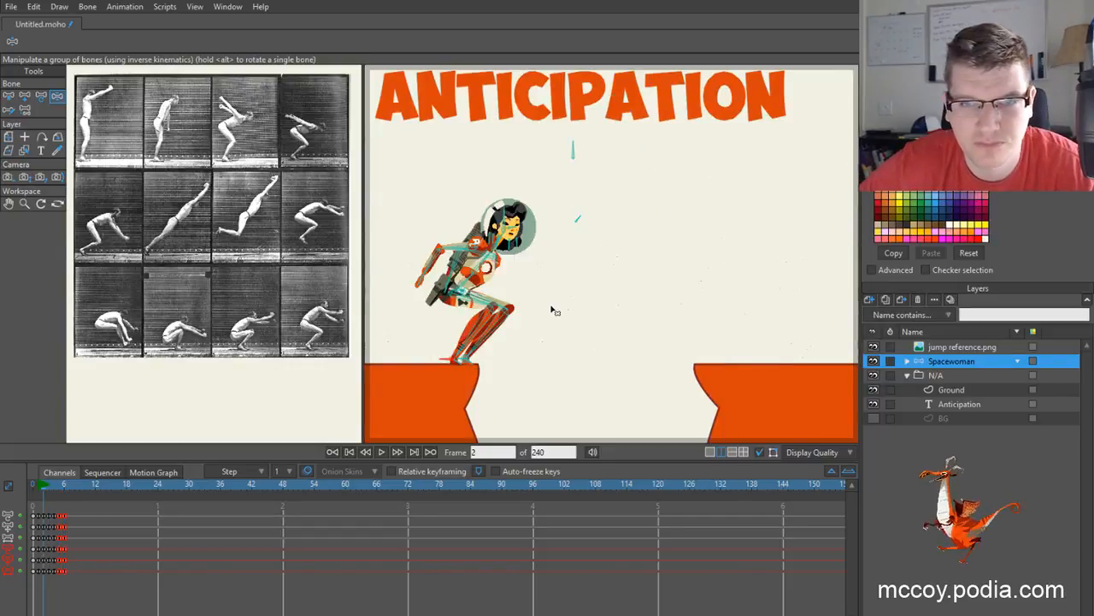
pyautogui.press('Right')
pyautogui.press('Right')
pyautogui.press('Right')
pyautogui.press('Right')
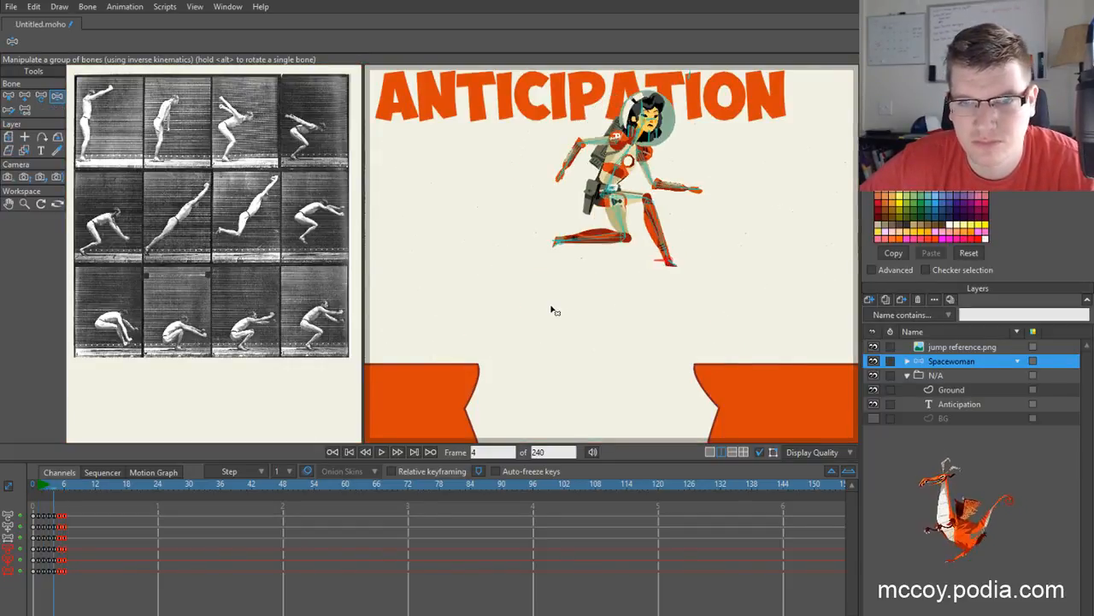
pyautogui.press('Left')
pyautogui.press('Left')
pyautogui.press('Left')
pyautogui.press('Left')
pyautogui.press('Left')
pyautogui.press('Right')
pyautogui.press('Right')
pyautogui.press('Right')
pyautogui.press('Right')
pyautogui.press('Right')
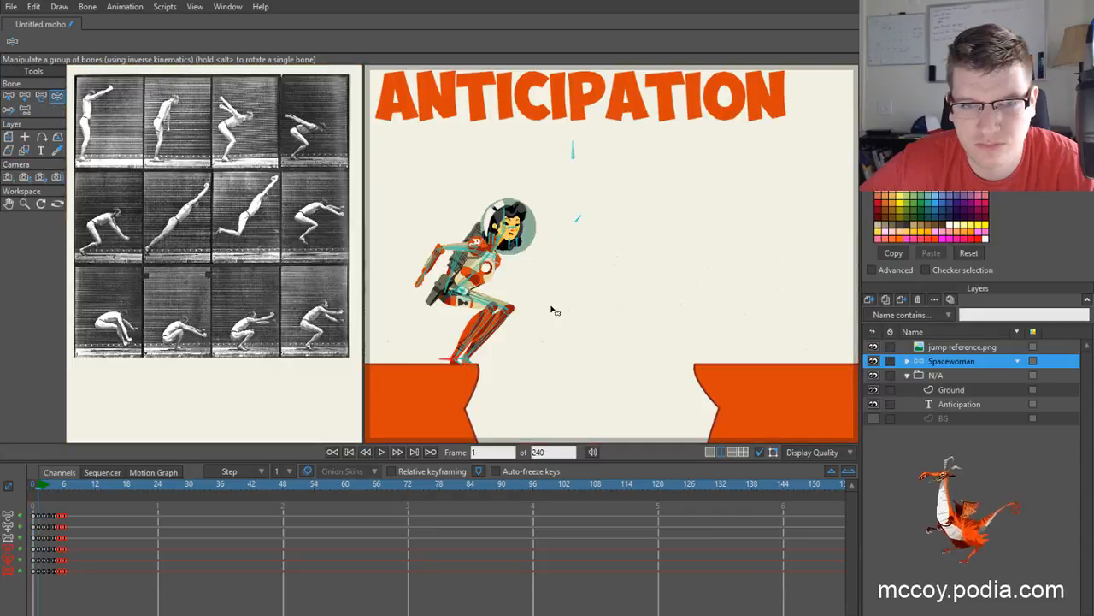
pyautogui.press('Right')
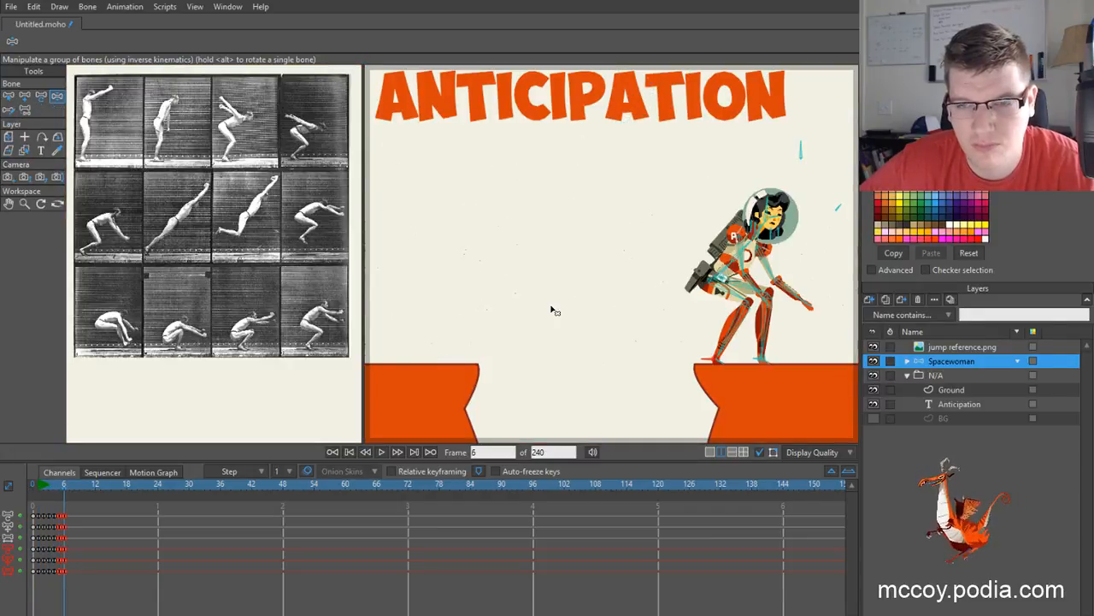
pyautogui.press('Left')
pyautogui.press('Left')
pyautogui.press('Left')
pyautogui.press('Left')
pyautogui.press('Right')
pyautogui.press('Right')
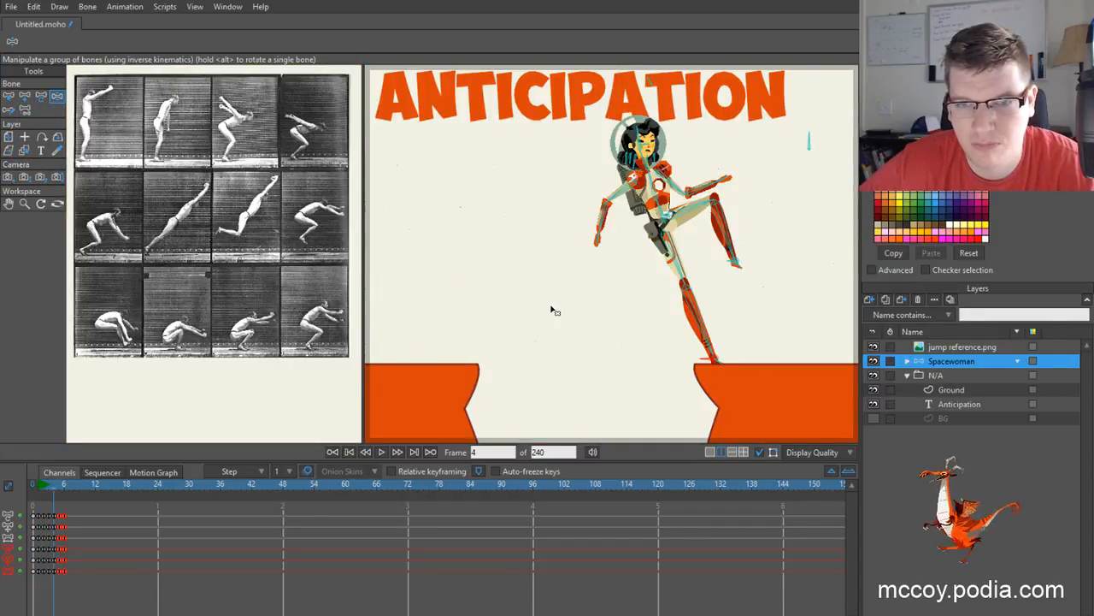
pyautogui.press('Right')
pyautogui.press('Right')
# - On frame 6, lower the hips straight down with bone manipulation to deepen the landing crouch, and play the animation
pyautogui.scroll(5, 601, 308)
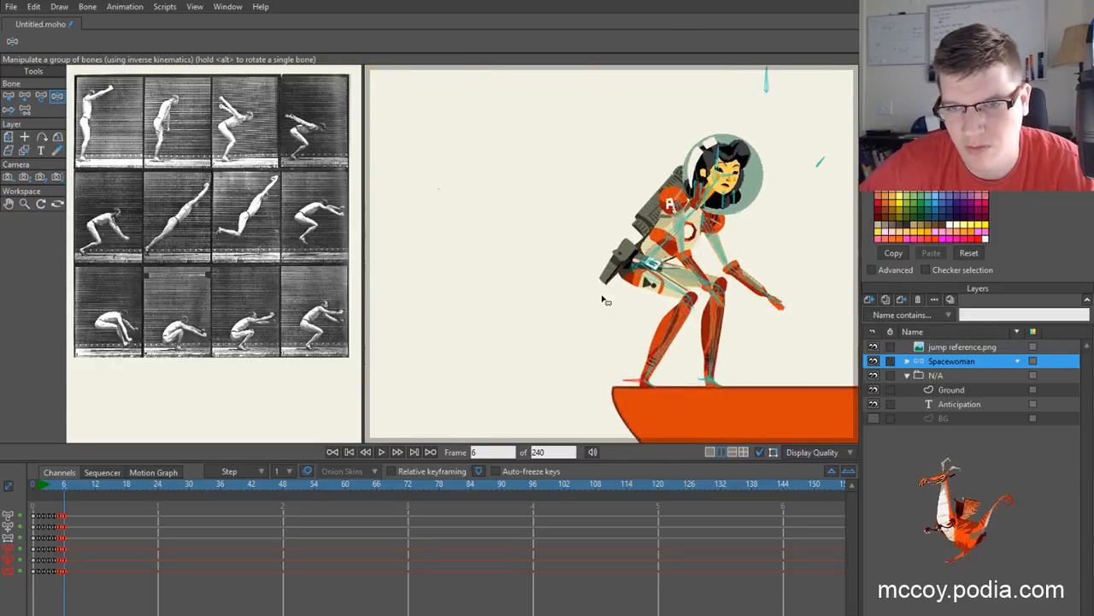
pyautogui.moveTo(673, 244); pyautogui.dragTo(674, 308)
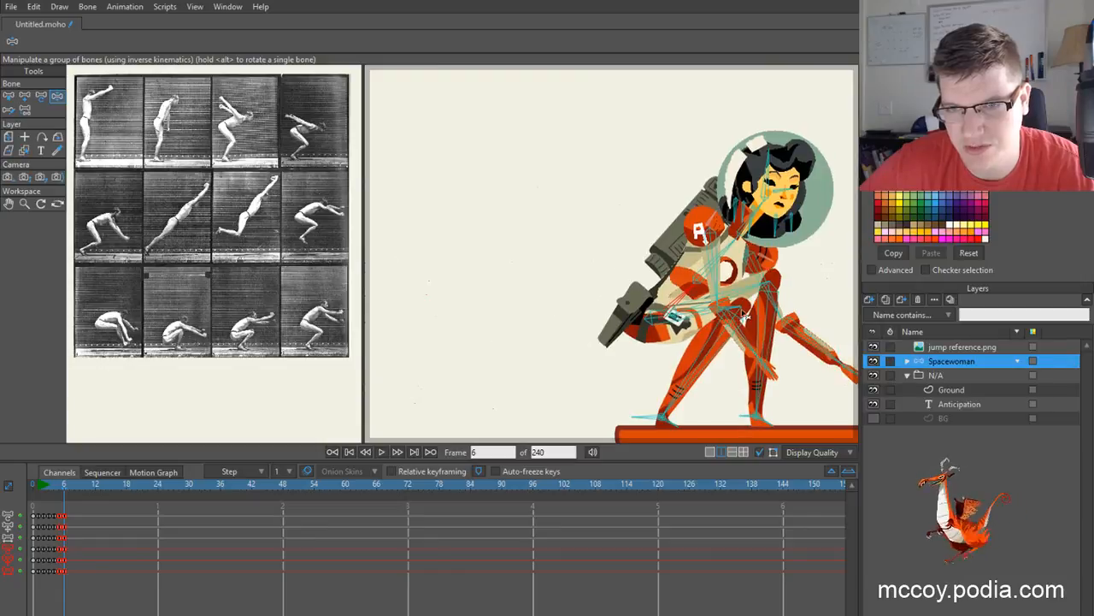
pyautogui.scroll(5, 675, 309)
pyautogui.scroll(-8, 674, 306)
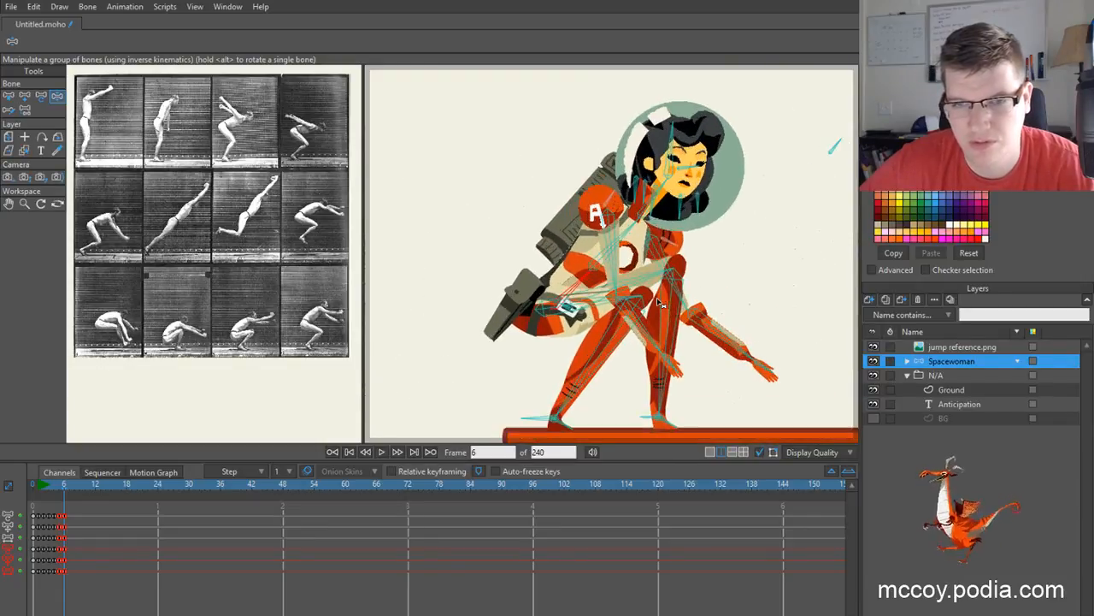
pyautogui.press('space')
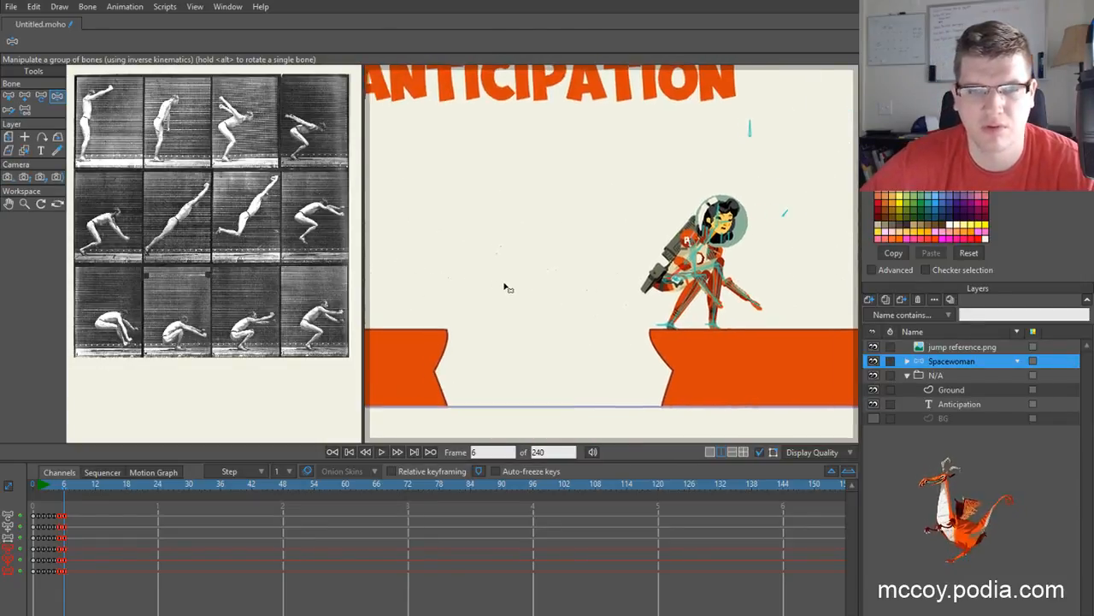
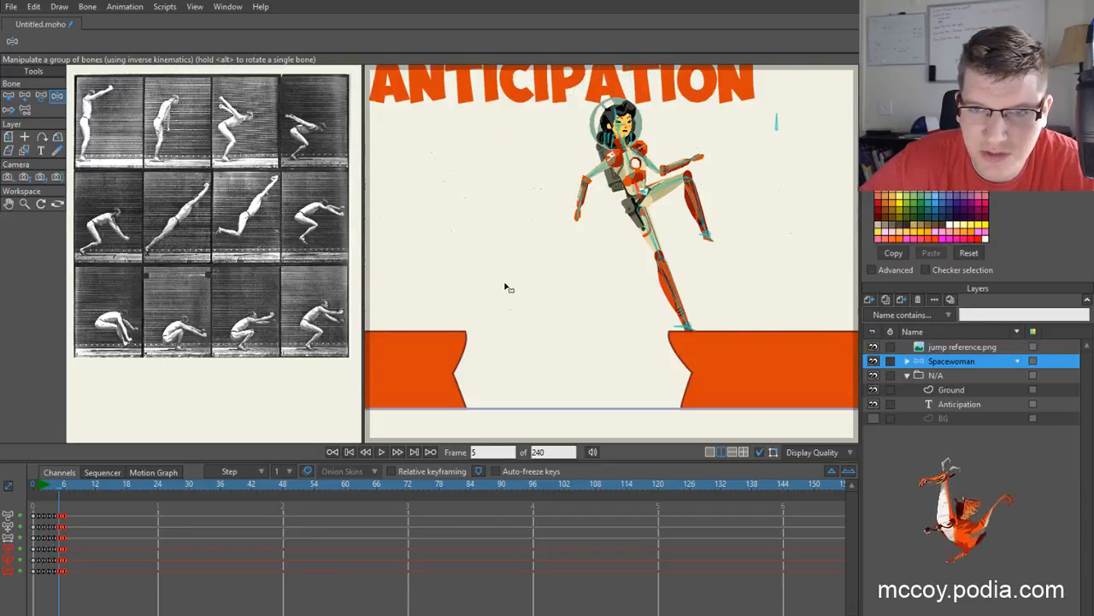
# - Try moving the hip bone down and forward on frame 5, and undo the move
pyautogui.scroll(5, 733, 236)
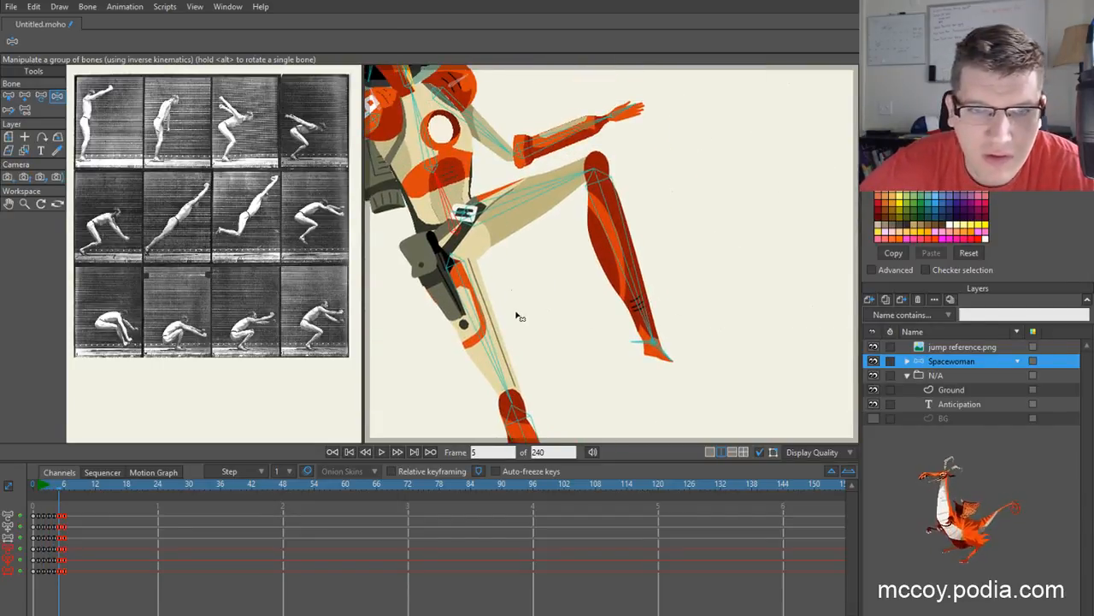
pyautogui.scroll(-3, 516, 305)
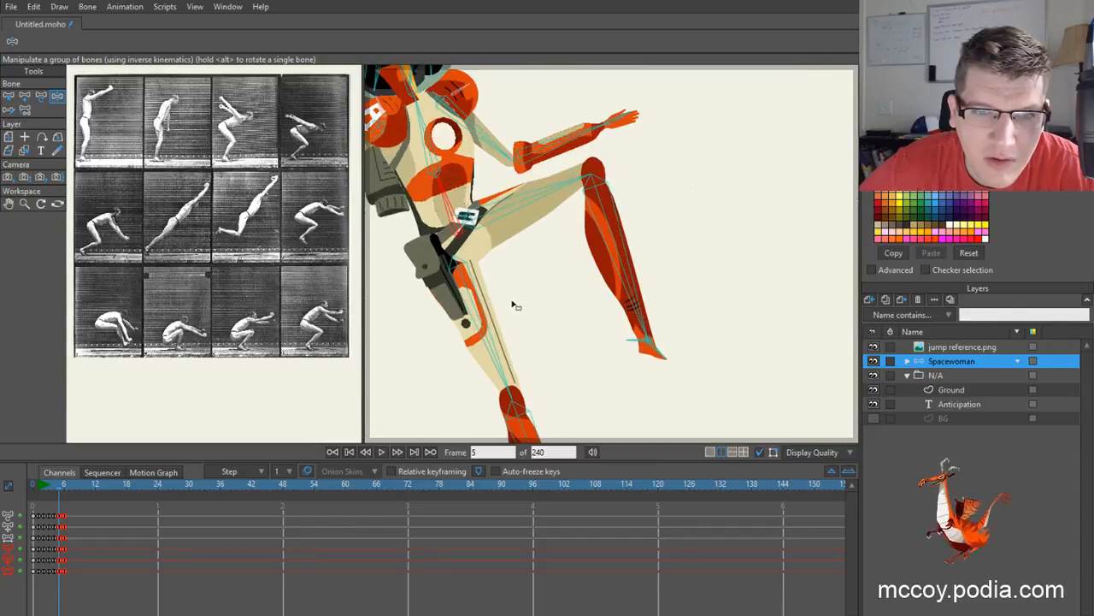
pyautogui.press('t')
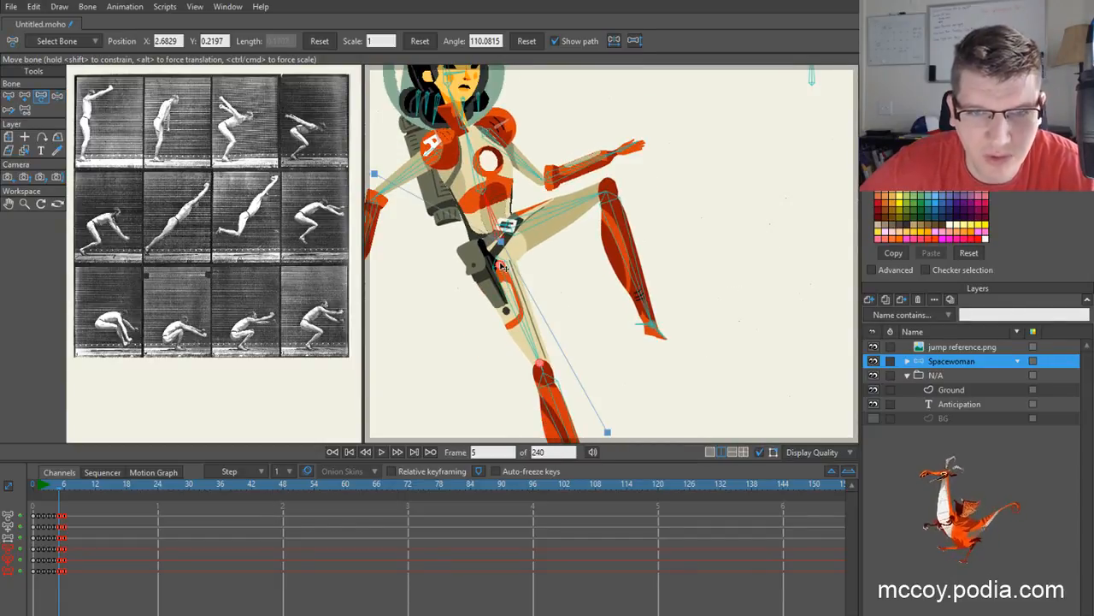
pyautogui.moveTo(506, 268); pyautogui.dragTo(578, 321)
pyautogui.hotkey('ctrl', 'z')
pyautogui.scroll(-5, 517, 307)
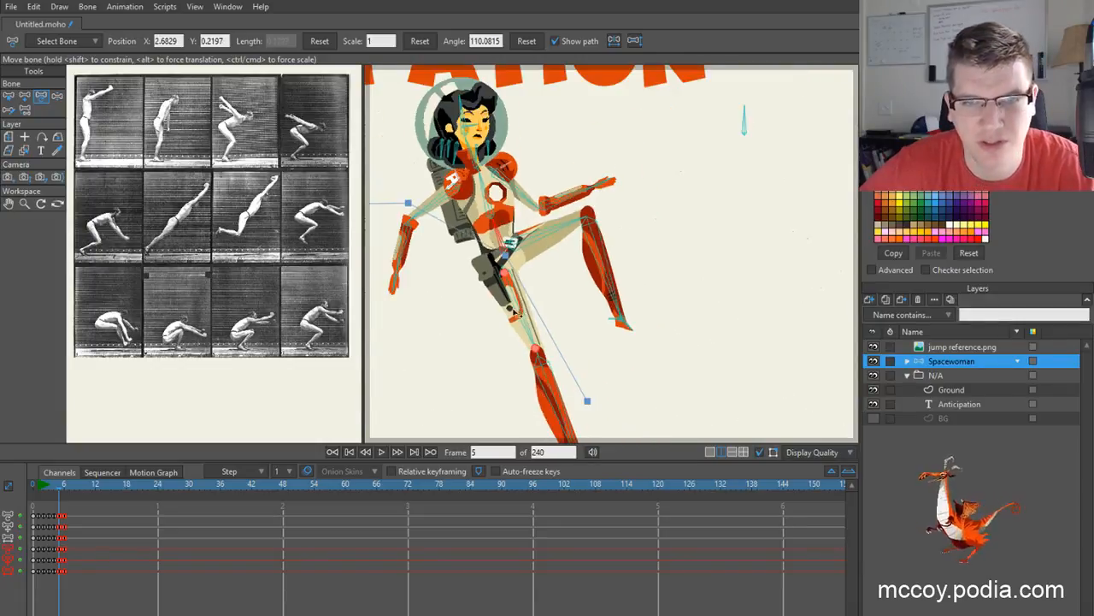
# - On frame 5, pull the raised foot back and slightly down so its shin folds behind the planted leg
pyautogui.press('space')
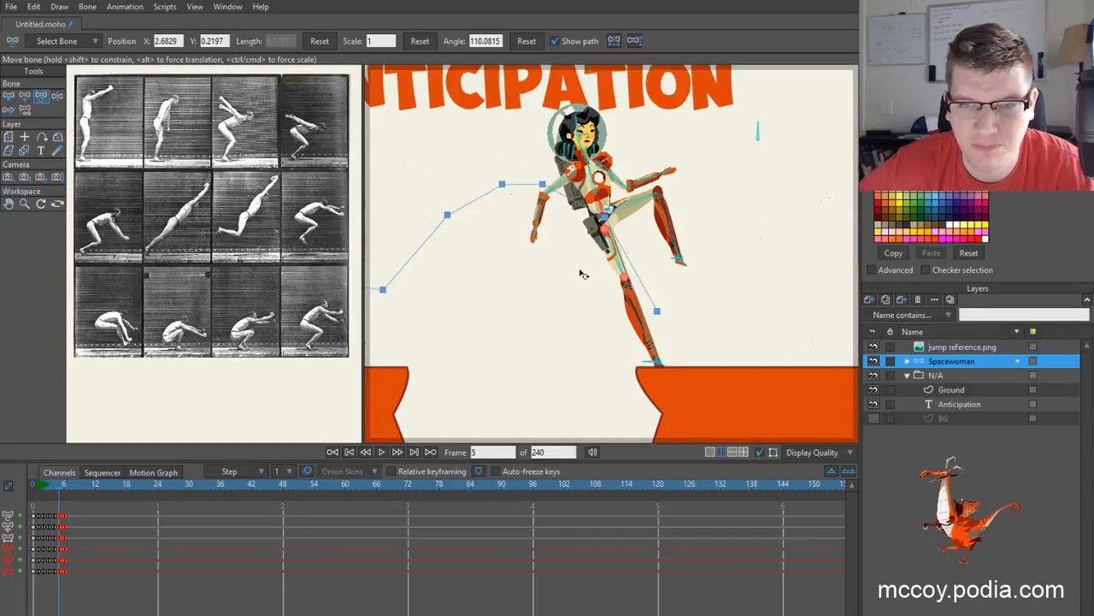
pyautogui.press('z')
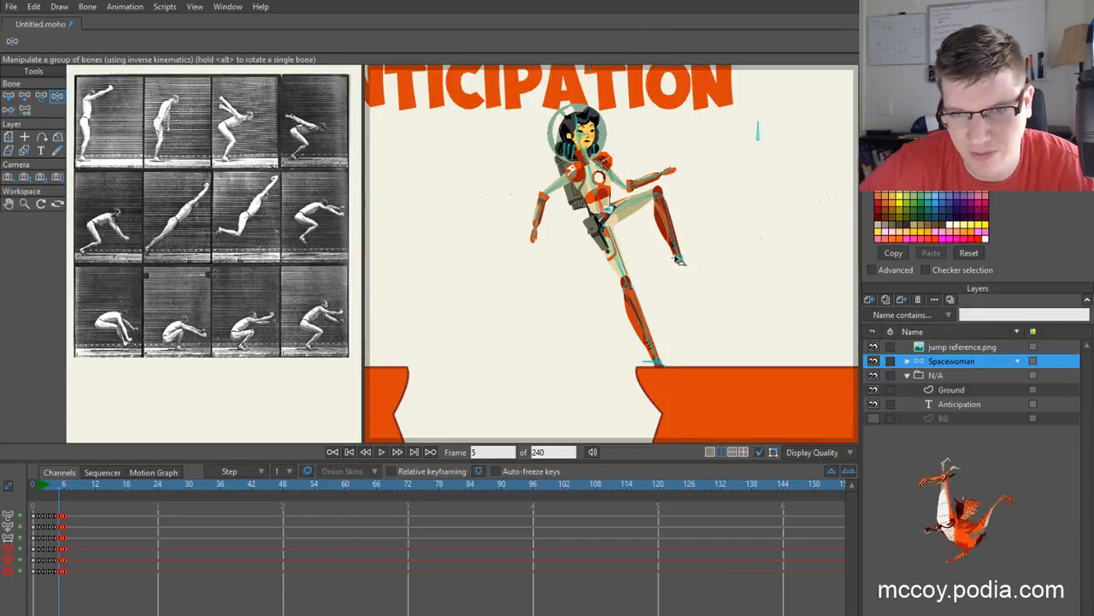
pyautogui.moveTo(679, 261); pyautogui.dragTo(604, 288)
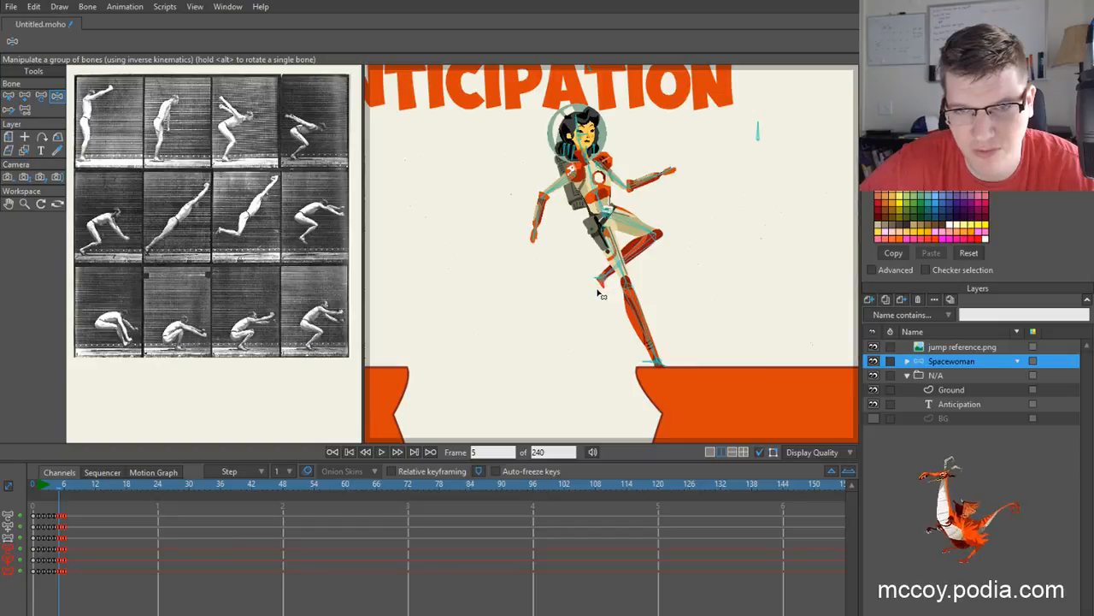
# - Step repeatedly through frames 1 to 5 to check how the trailing leg and body flow into the landing
pyautogui.scroll(-4, 522, 273)
pyautogui.moveTo(520, 275); pyautogui.dragTo(596, 272)
pyautogui.press('Left')
pyautogui.press('Left')
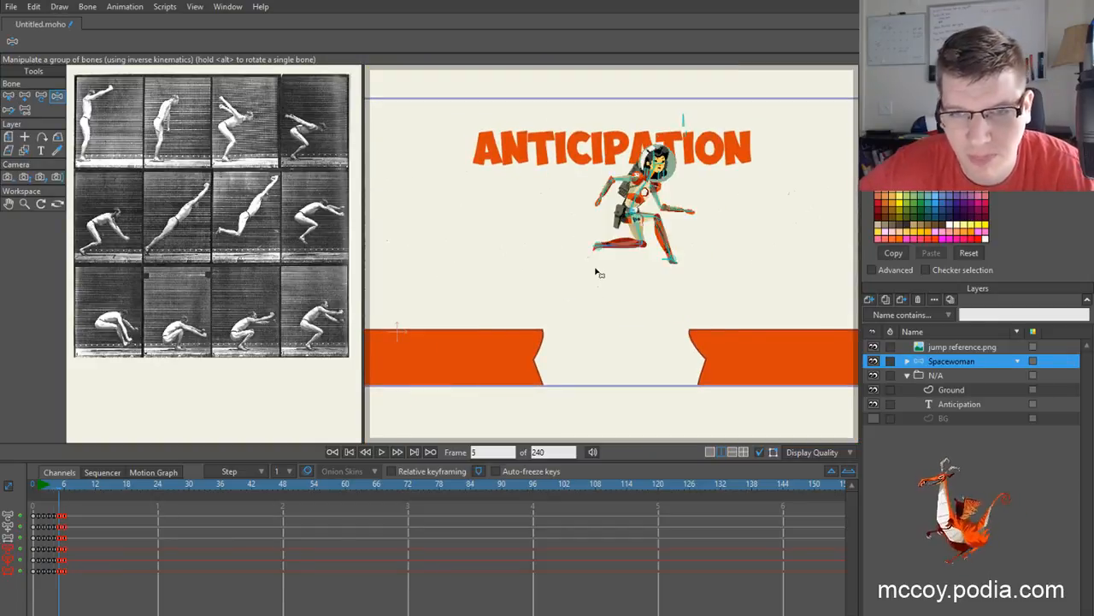
pyautogui.press('Left')
pyautogui.press('Right')
pyautogui.press('Right')
pyautogui.press('Right')
pyautogui.press('Left')
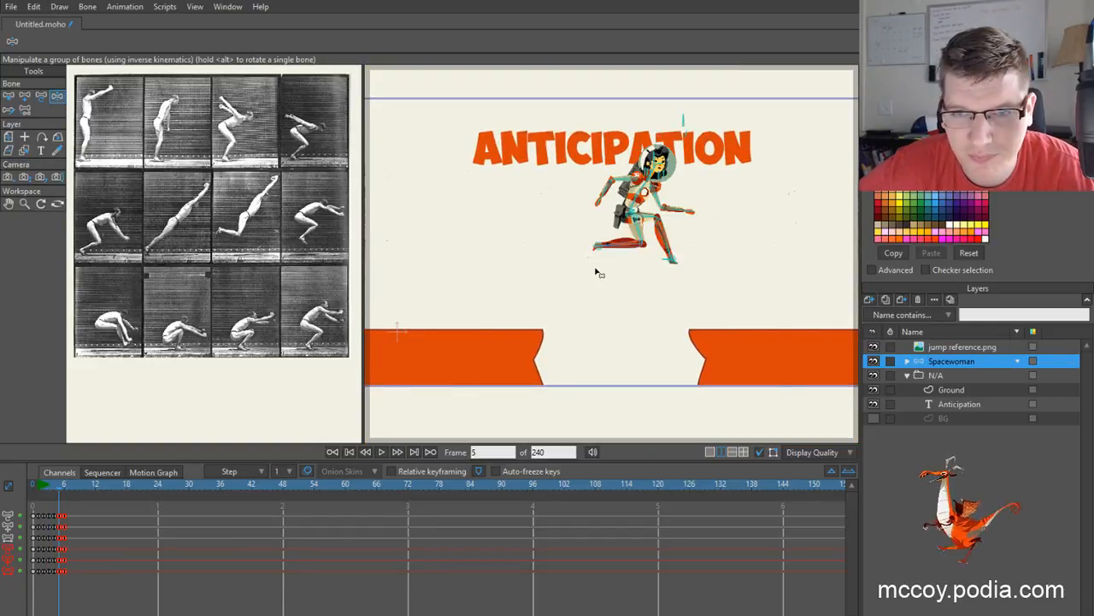
pyautogui.press('Right')
pyautogui.press('Left')
pyautogui.press('Left')
pyautogui.press('Left')
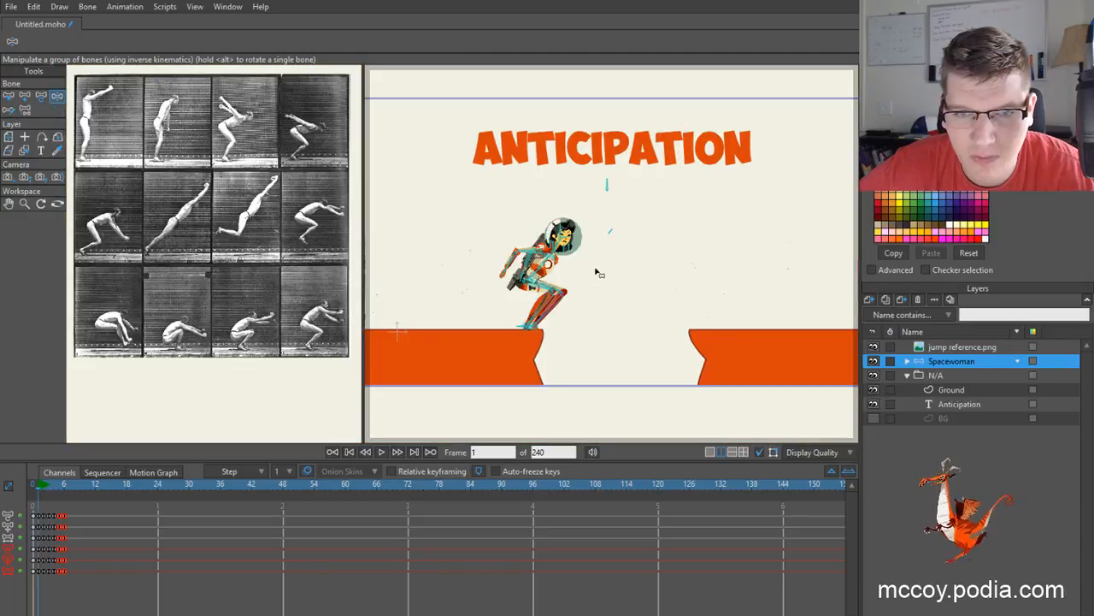
pyautogui.press('Right')
pyautogui.press('Left')
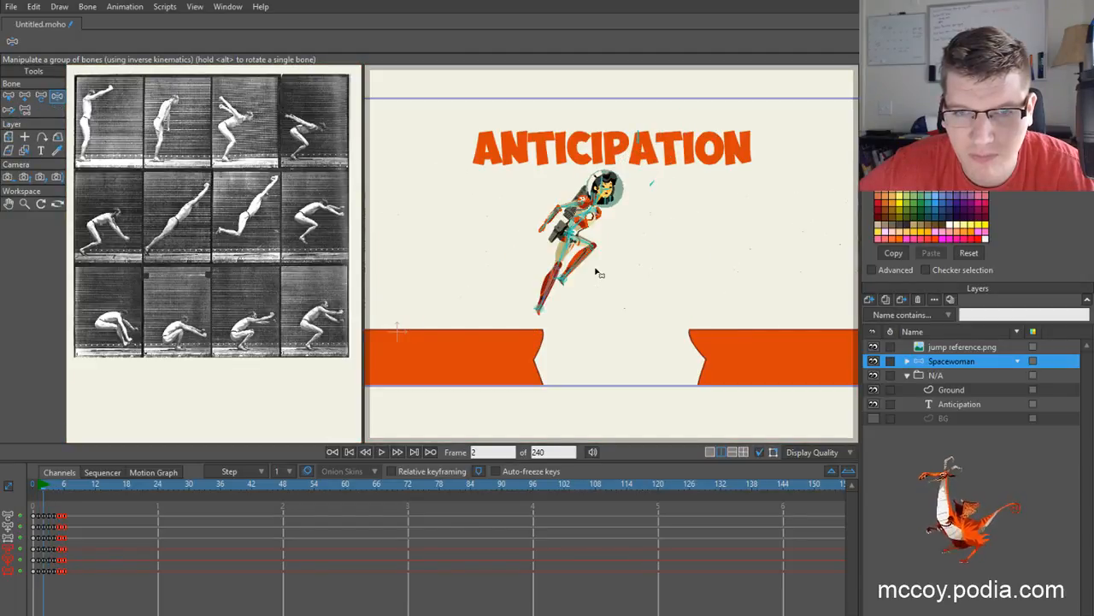
pyautogui.press('Left')
pyautogui.press('Right')
pyautogui.press('Right')
pyautogui.press('Right')
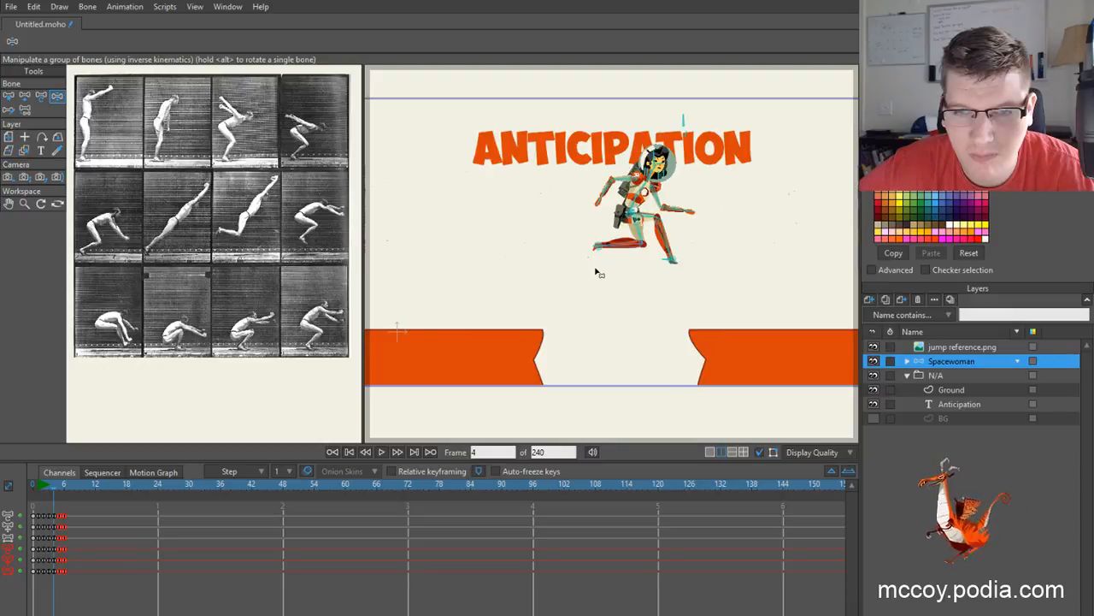
# - Step through the spacewoman's jump poses up to frame 6 and back to frame 0
pyautogui.press('Right')
pyautogui.press('Right')
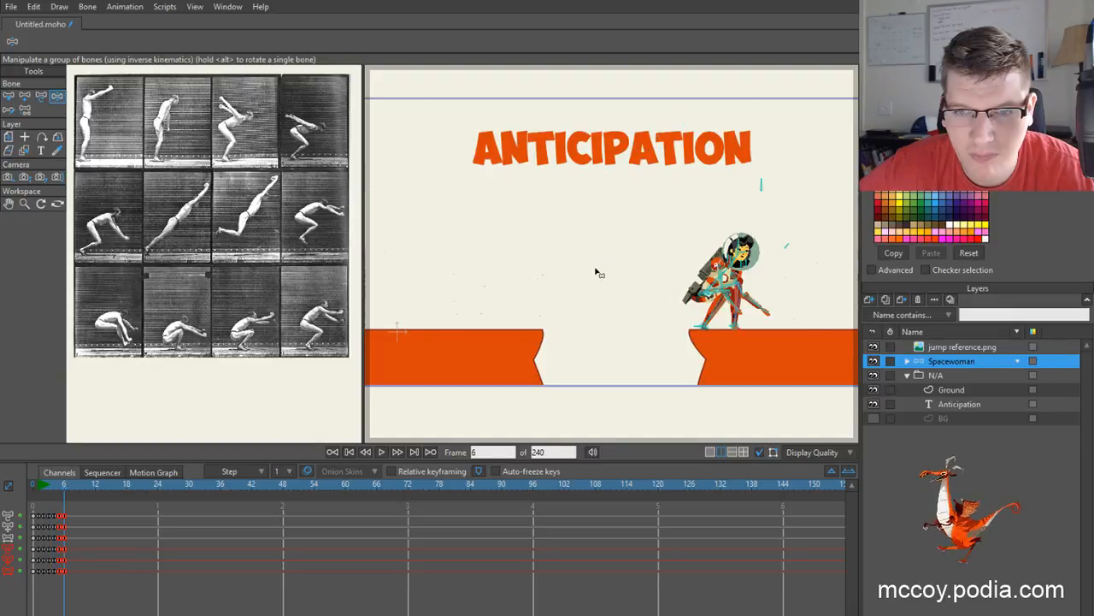
pyautogui.press('Left')
pyautogui.press('Left')
pyautogui.press('Left')
pyautogui.press('Left')
pyautogui.press('Left')
pyautogui.press('Left')
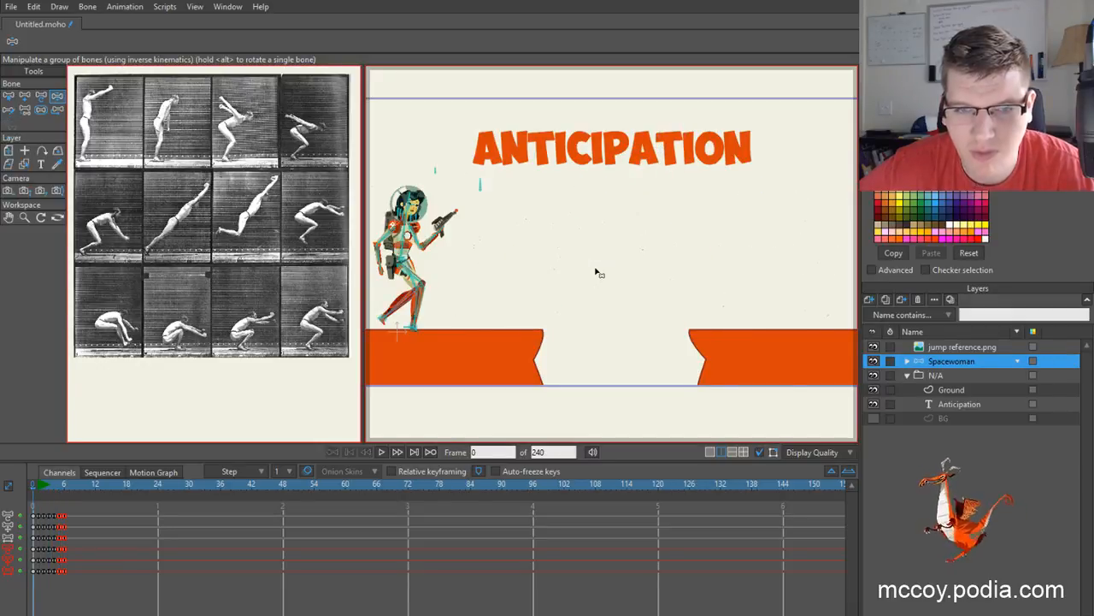
# - Switch from the split view to a single viewport showing the whole Anticipation scene
pyautogui.scroll(-1, 468, 238)
pyautogui.moveTo(541, 239); pyautogui.dragTo(556, 272)
pyautogui.scroll(1, 530, 241)
pyautogui.scroll(-1, 492, 255)
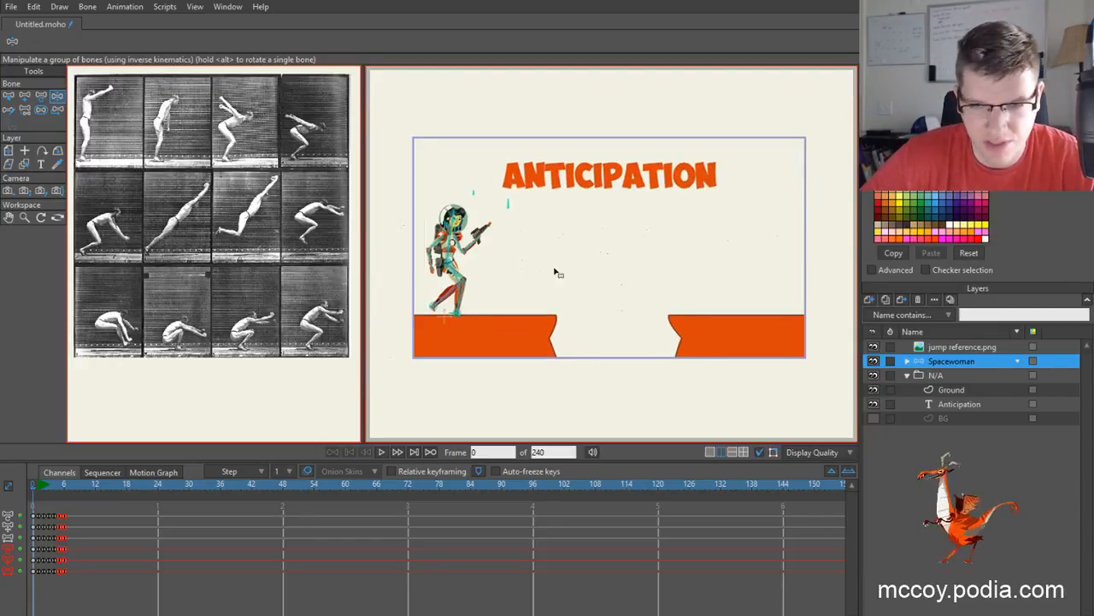
pyautogui.click(709, 452)
pyautogui.scroll(1, 308, 299)
pyautogui.moveTo(306, 300); pyautogui.dragTo(290, 297)
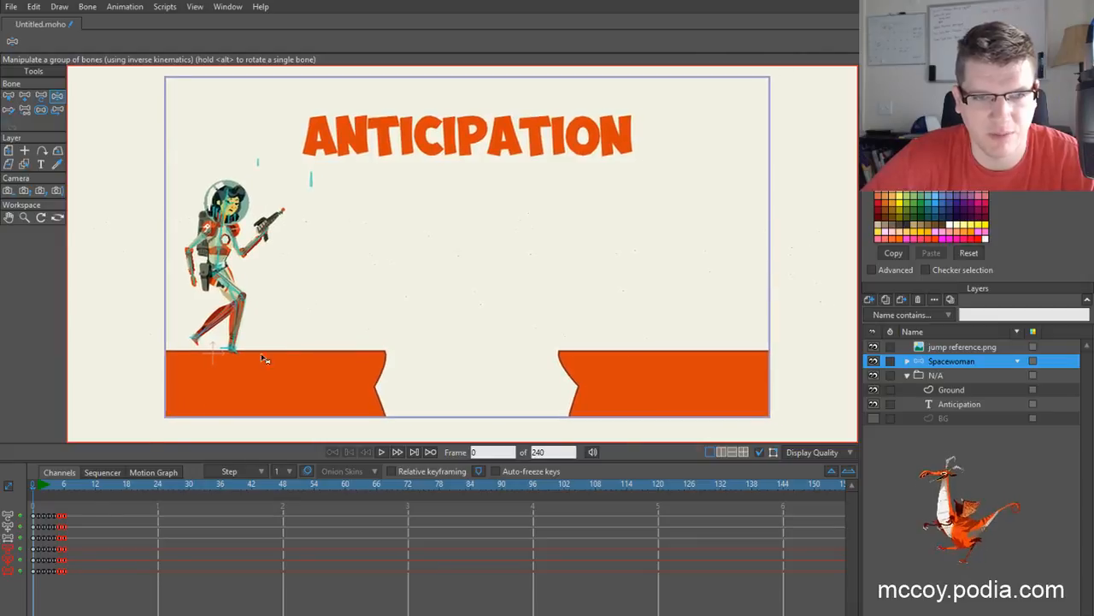
# - Play the jump animation and go to frame 7
pyautogui.press('space')
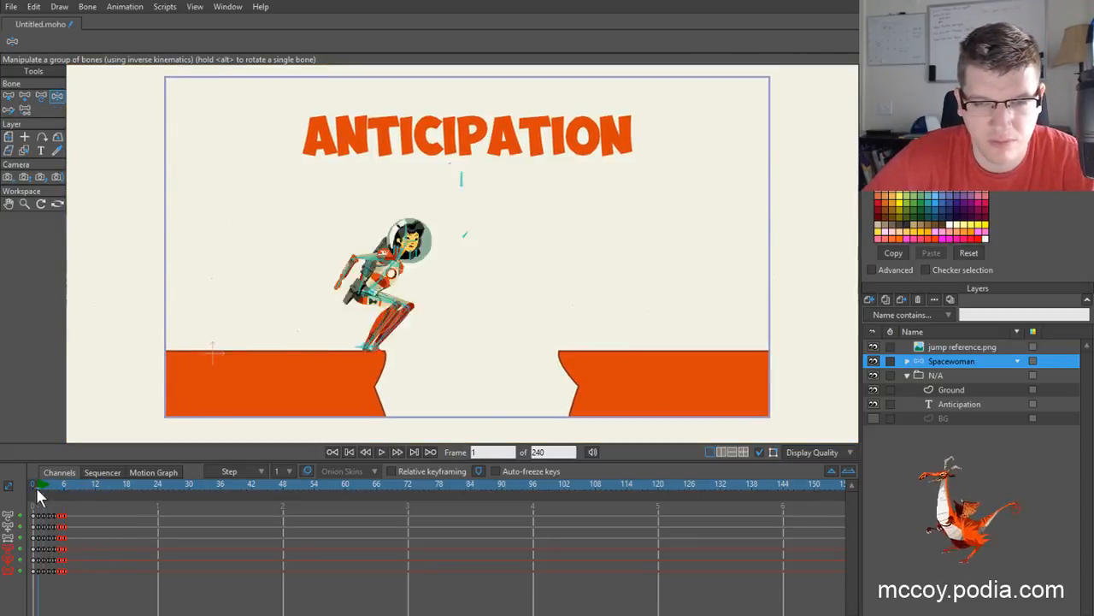
pyautogui.click(45, 484)
pyautogui.moveTo(46, 484); pyautogui.dragTo(68, 493)
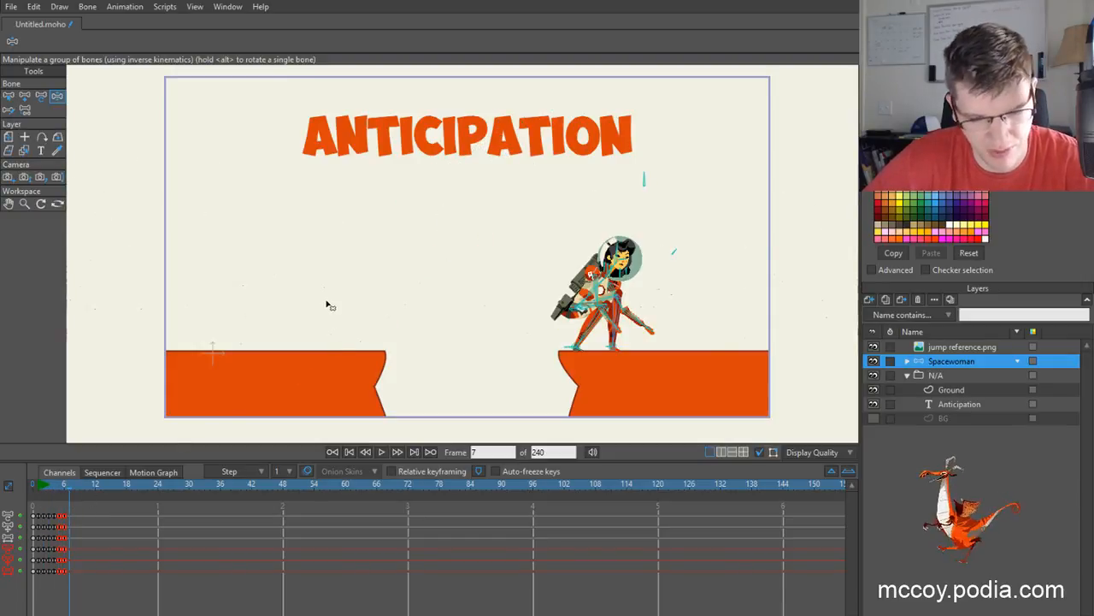
# - Try to reset the position of the spacewoman's back foot bone at frame 7
pyautogui.press('t')
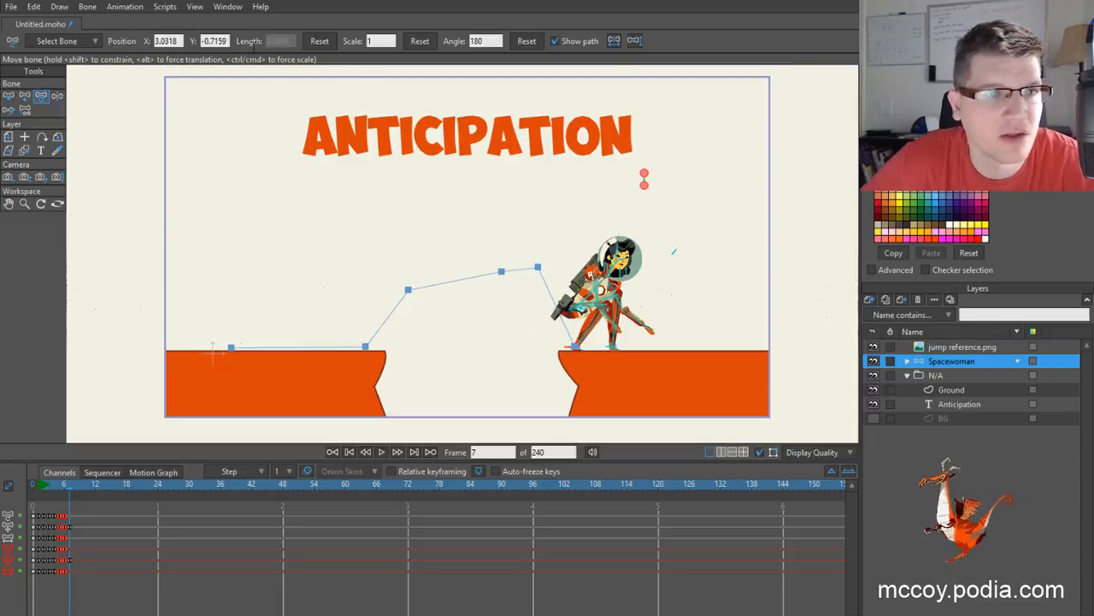
pyautogui.click(318, 46)
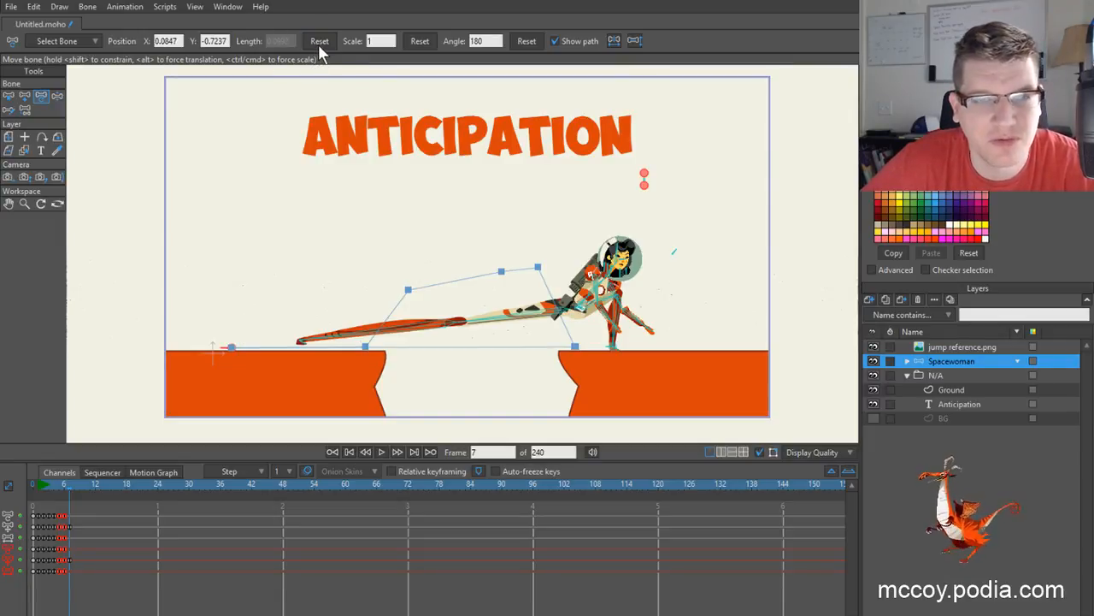
pyautogui.hotkey('ctrl', 'z')
# - Pose the spacewoman upright at frame 7 by raising her body, lowering both arms to her sides and lifting her head
pyautogui.scroll(2, 644, 297)
pyautogui.press('z')
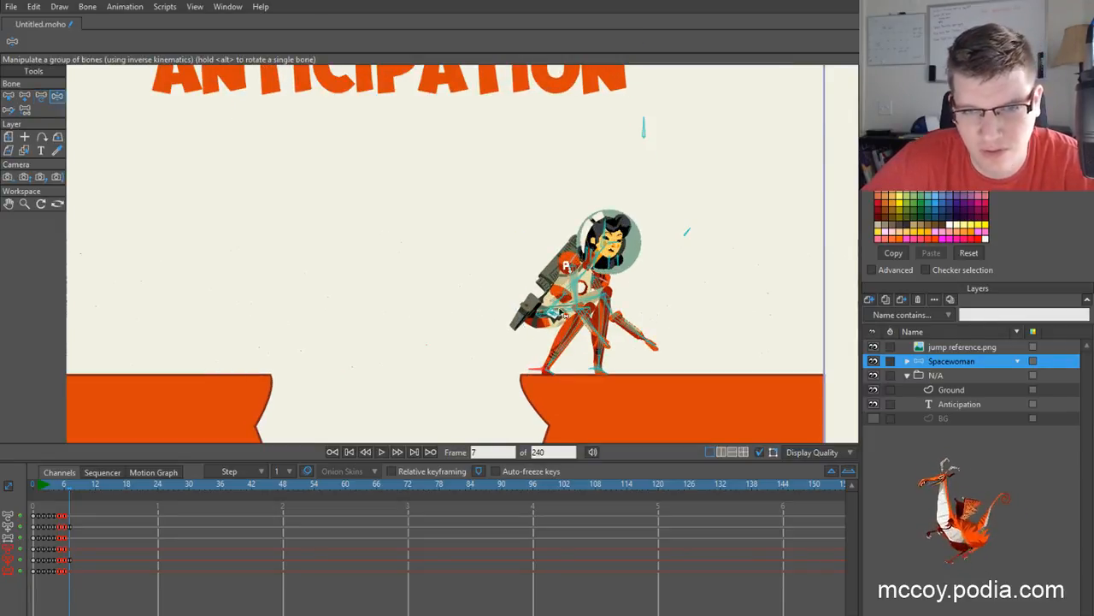
pyautogui.moveTo(572, 292); pyautogui.dragTo(577, 205)
pyautogui.scroll(2, 575, 239)
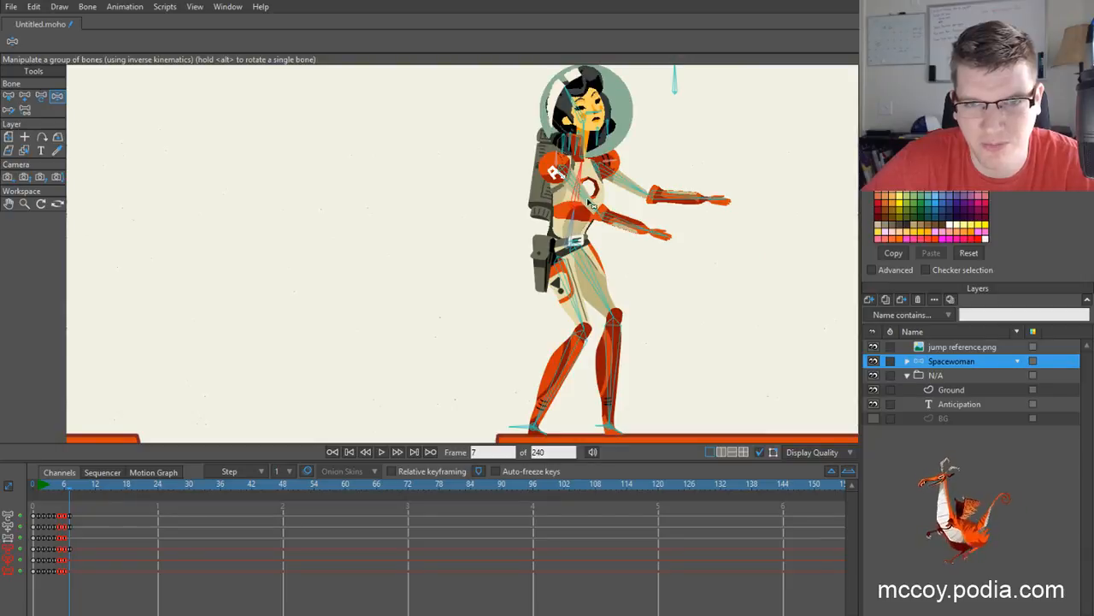
pyautogui.moveTo(588, 203); pyautogui.dragTo(501, 228)
pyautogui.moveTo(637, 196); pyautogui.dragTo(592, 248)
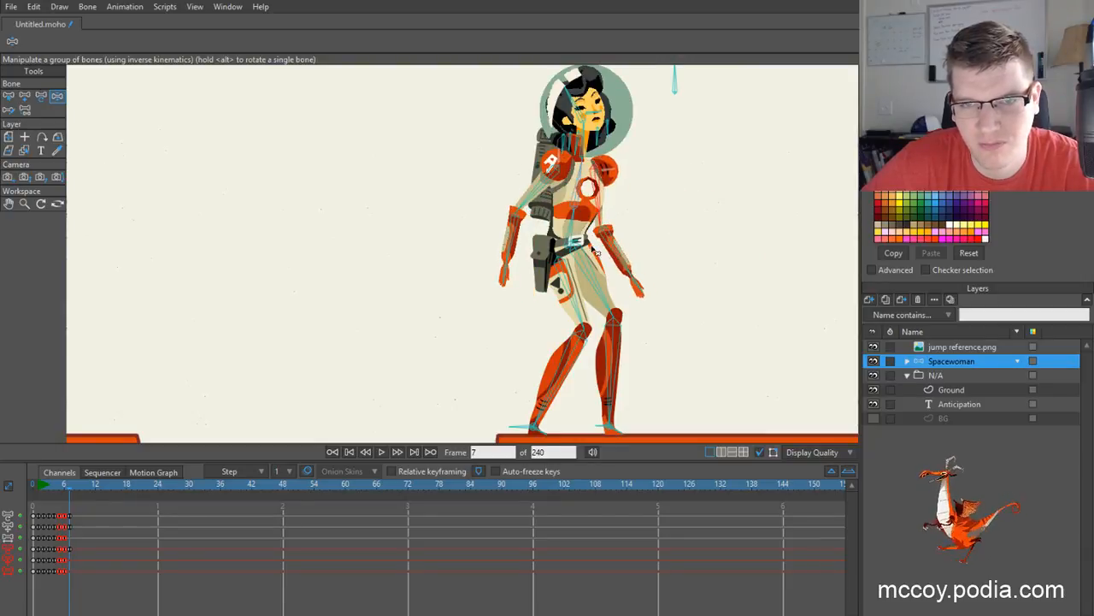
pyautogui.moveTo(579, 99); pyautogui.dragTo(589, 100)
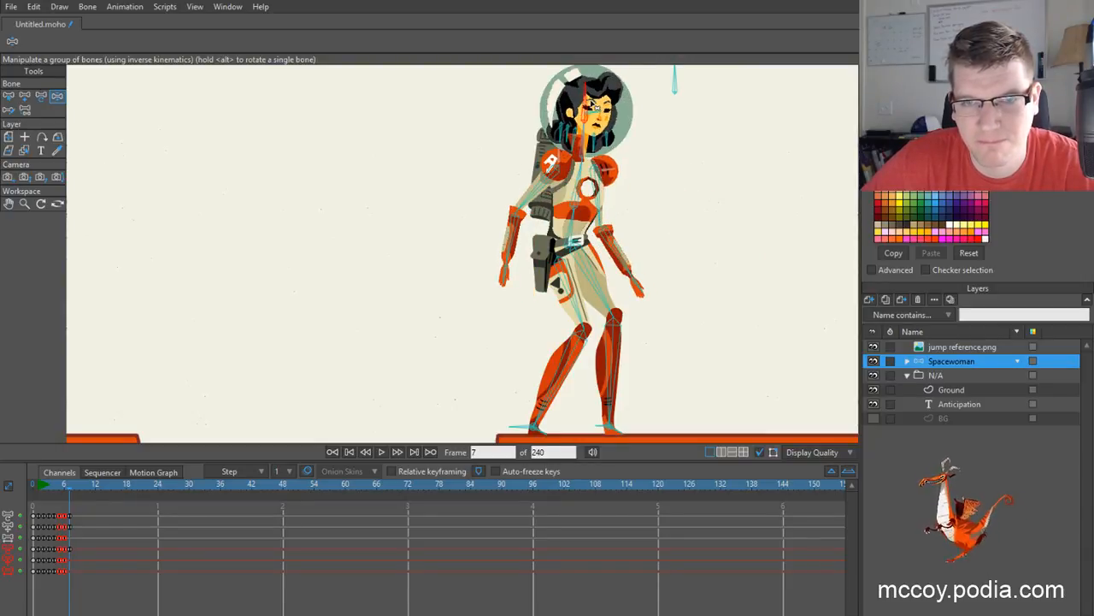
# - Examine the hip, thigh and knee bones of the standing pose at frame 7
pyautogui.scroll(-6, 613, 158)
pyautogui.scroll(7, 596, 275)
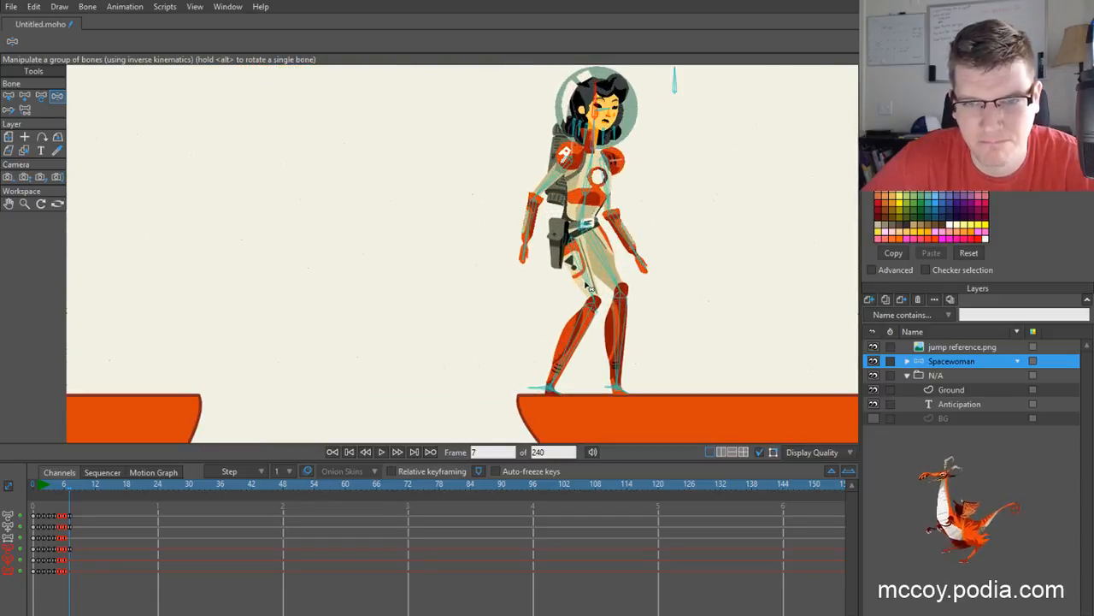
pyautogui.scroll(3, 628, 295)
pyautogui.press('t')
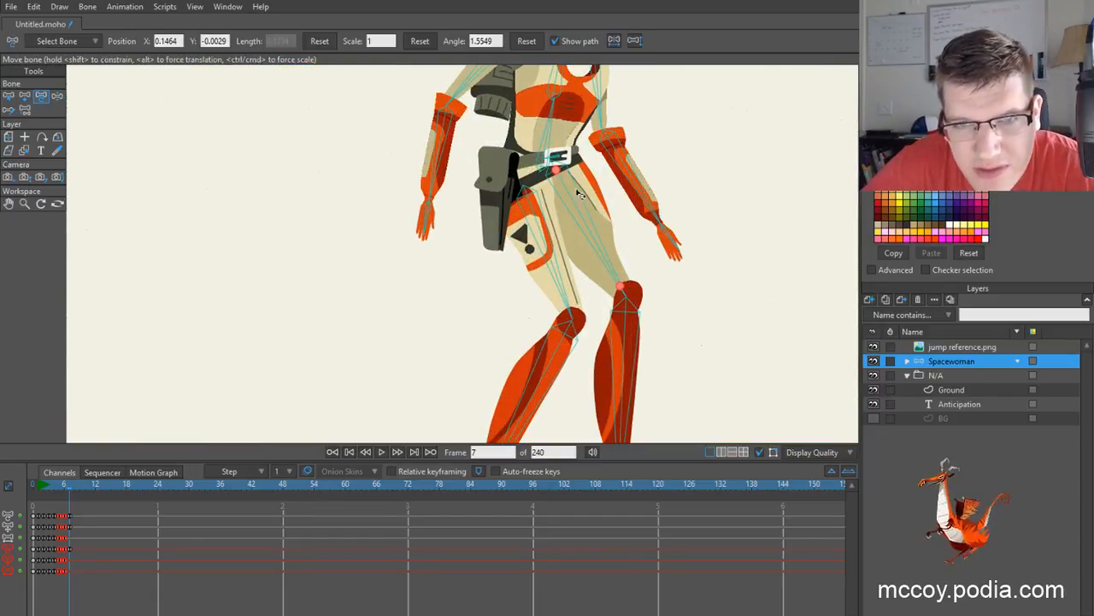
pyautogui.press('z')
pyautogui.moveTo(544, 160)
pyautogui.mouseDown()
pyautogui.moveTo(564, 185)
pyautogui.moveTo(540, 155)
pyautogui.mouseUp()
pyautogui.press('t')
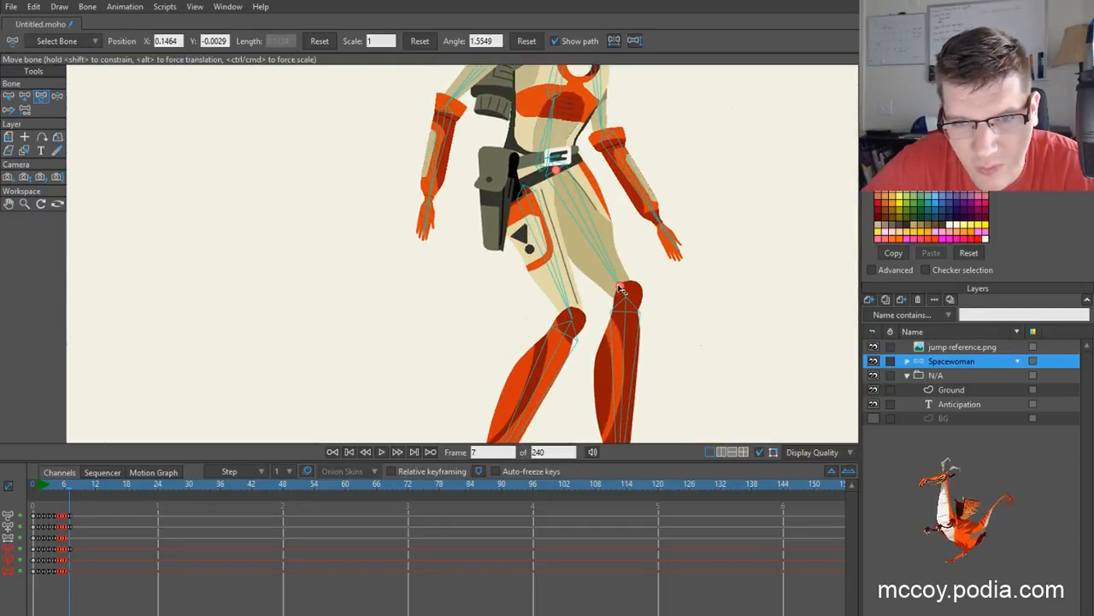
pyautogui.click(555, 297)
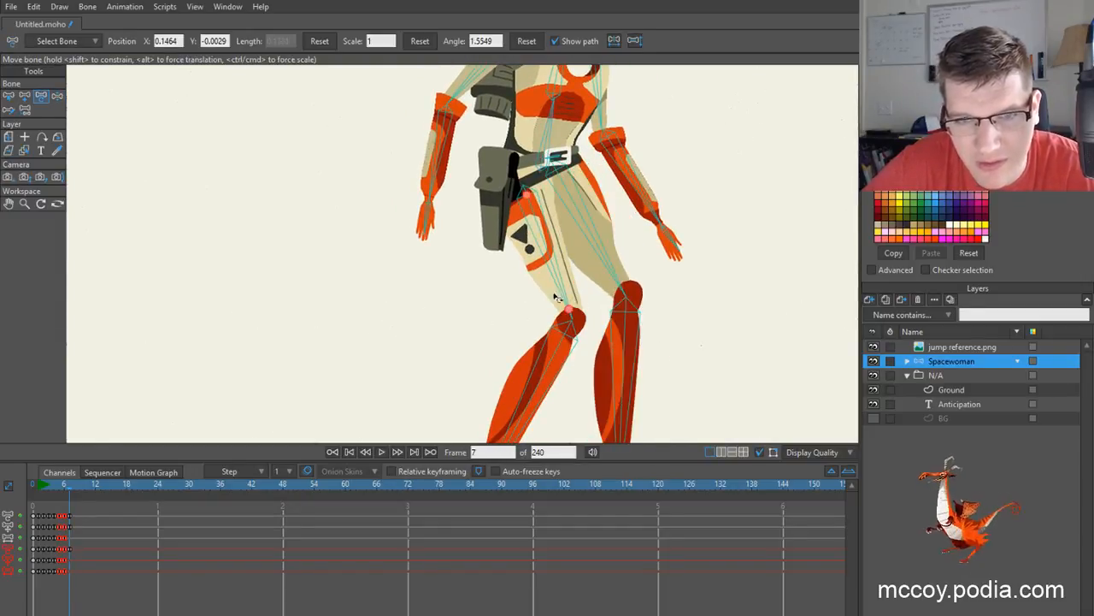
pyautogui.scroll(-4, 452, 288)
pyautogui.scroll(2, 605, 376)
pyautogui.press('z')
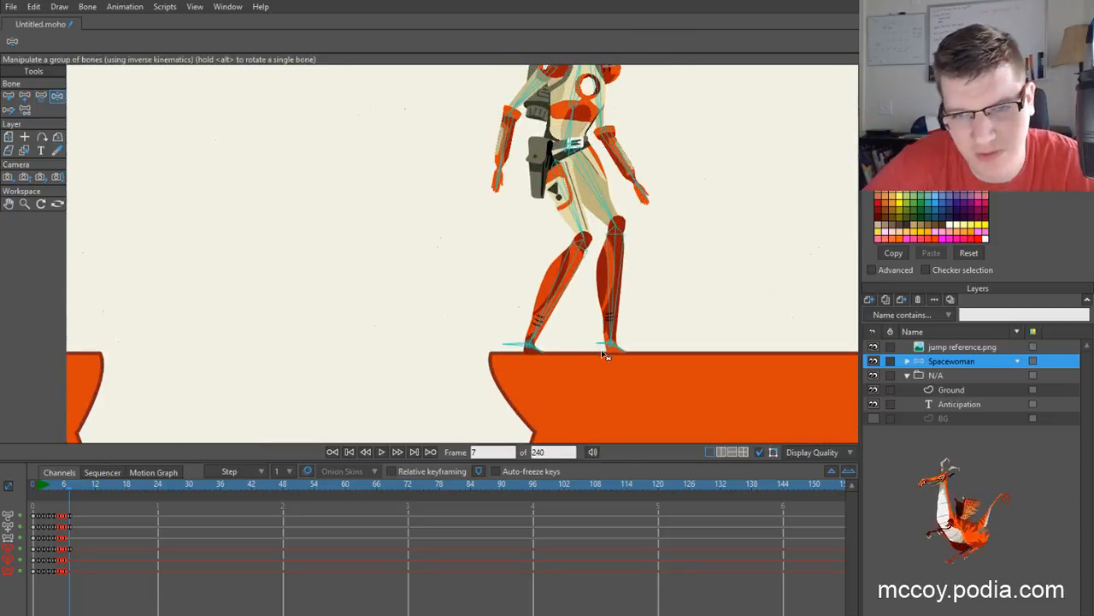
# - Fine-tune the front foot and hips of the spacewoman's standing pose at frame 7
pyautogui.moveTo(605, 346); pyautogui.dragTo(630, 348)
pyautogui.hotkey('ctrl', 'z')
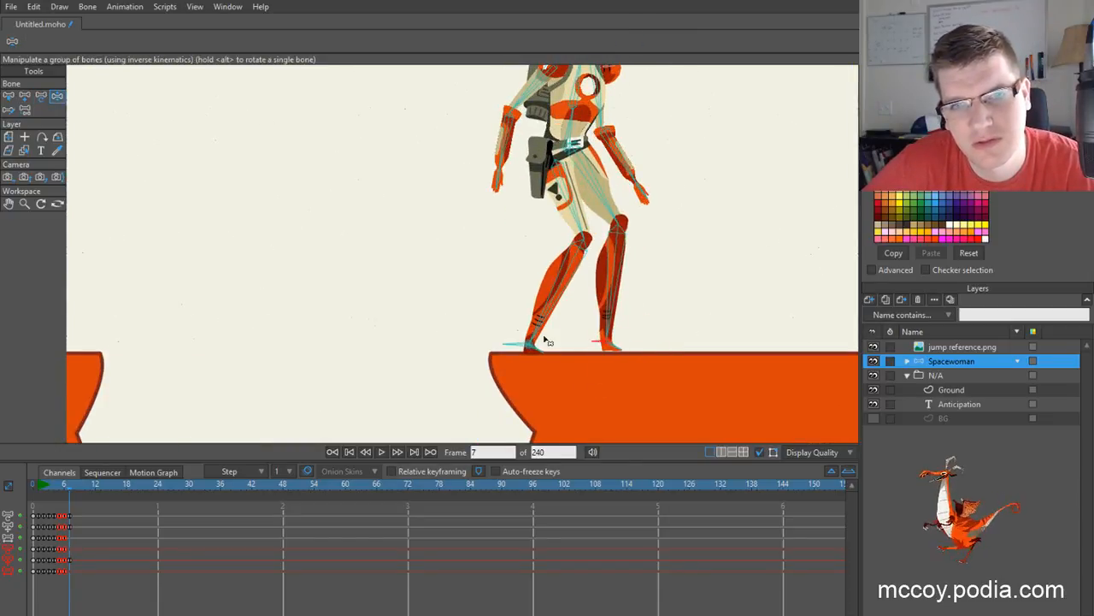
pyautogui.scroll(-2, 573, 199)
pyautogui.scroll(3, 573, 199)
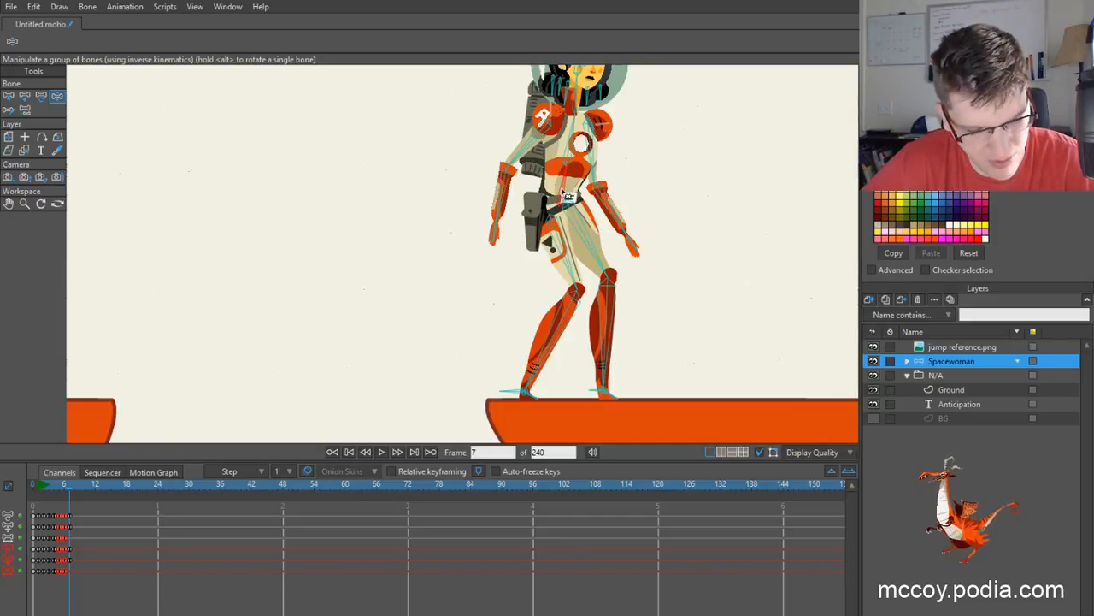
pyautogui.moveTo(566, 196); pyautogui.dragTo(609, 206)
pyautogui.scroll(-3, 350, 299)
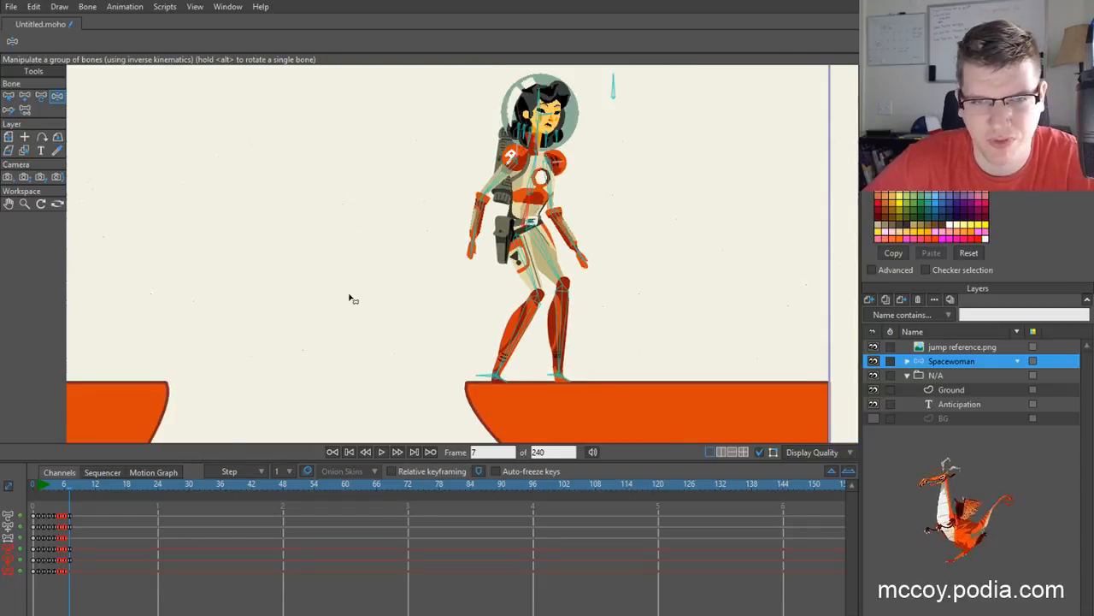
pyautogui.moveTo(488, 322); pyautogui.dragTo(456, 349)
# - Shift all the spacewoman's pose keyframes after frame 0 one frame later to free frame 1
pyautogui.moveTo(69, 493); pyautogui.dragTo(41, 510)
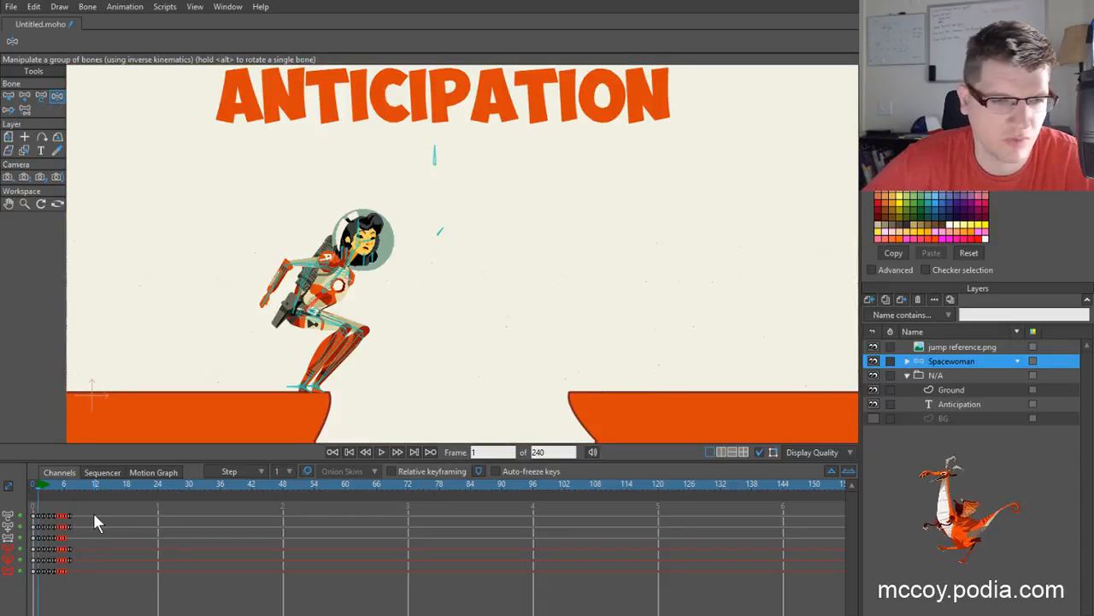
pyautogui.moveTo(65, 485); pyautogui.dragTo(73, 486)
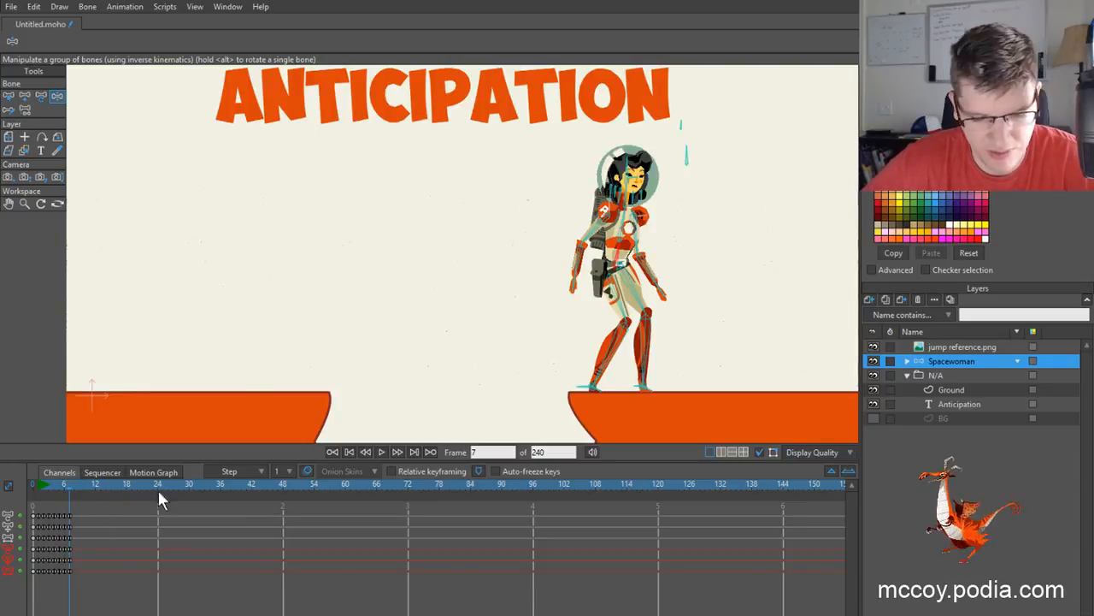
pyautogui.press('b')
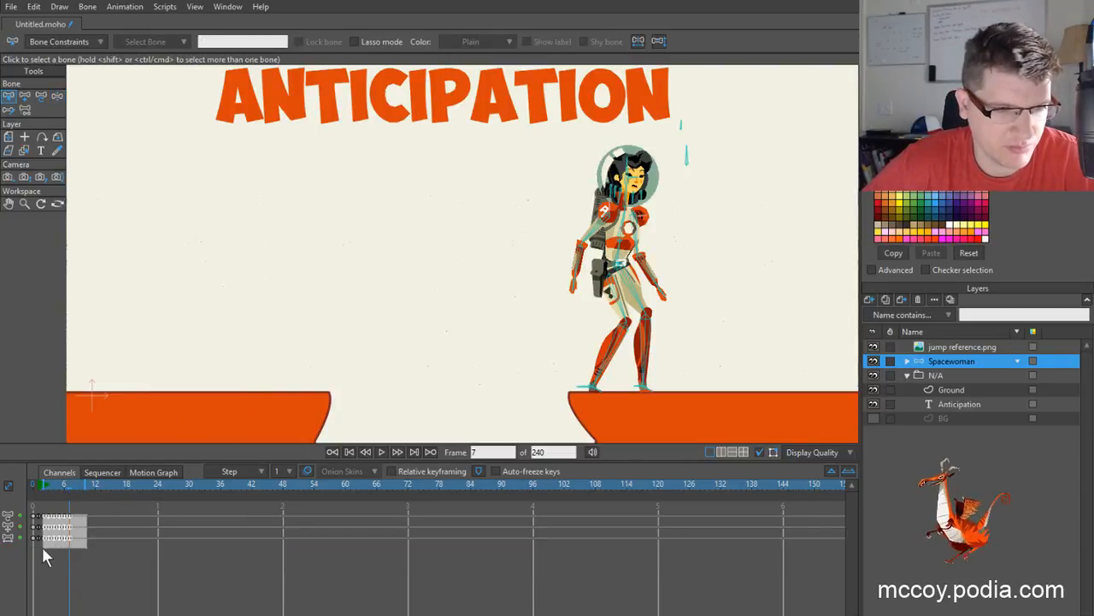
pyautogui.moveTo(37, 544); pyautogui.dragTo(41, 535)
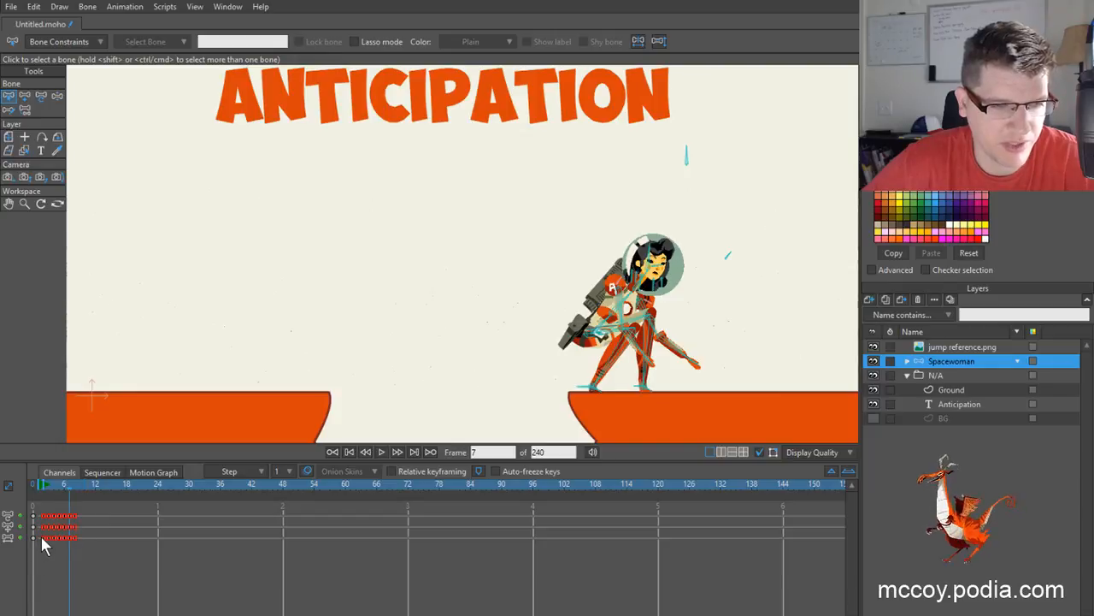
# - At frame 1, move all of the spacewoman's bones together to the edge of the first ledge
pyautogui.click(40, 485)
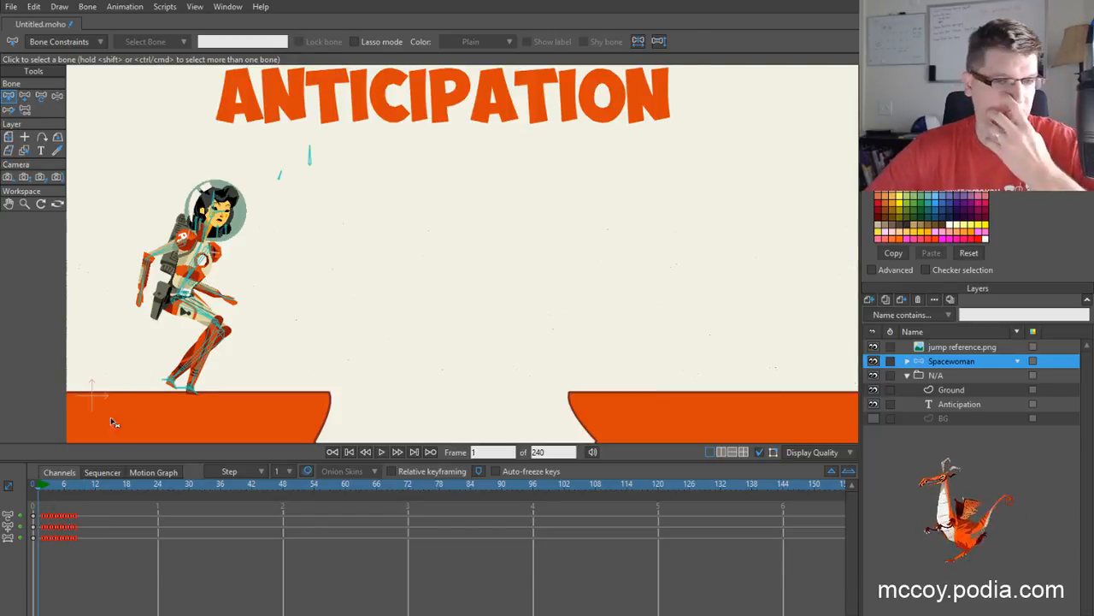
pyautogui.moveTo(36, 485); pyautogui.dragTo(39, 483)
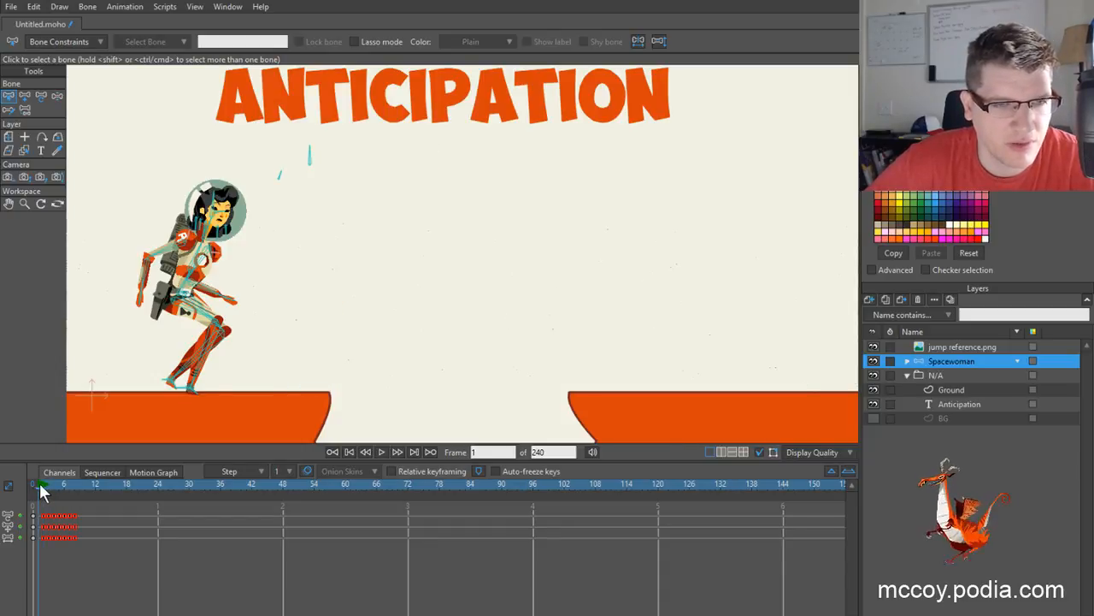
pyautogui.hotkey('ctrl', 'a')
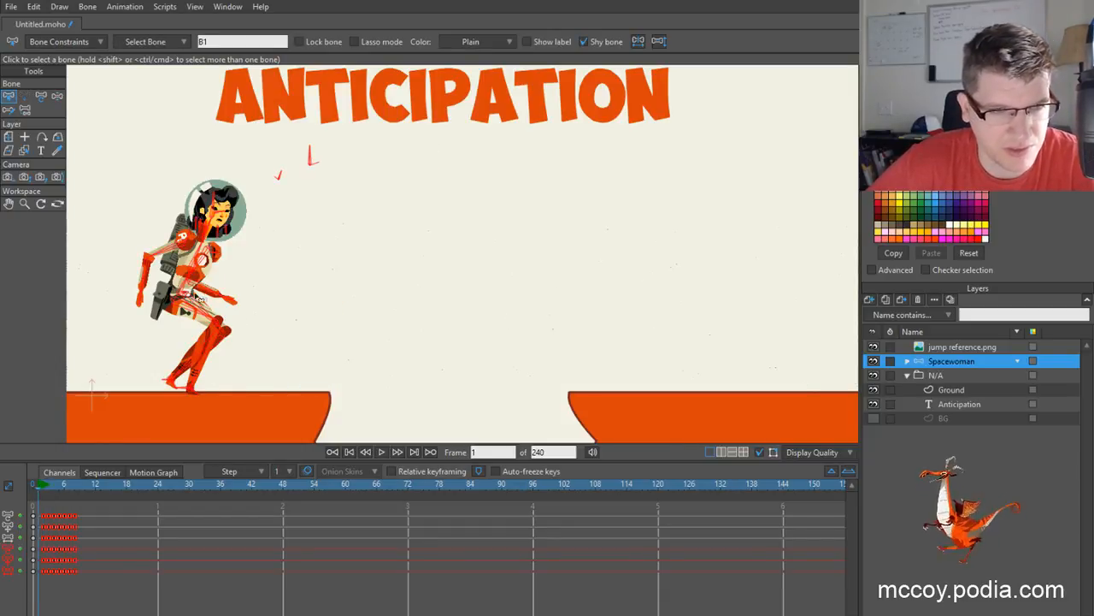
pyautogui.press('t')
pyautogui.moveTo(190, 298); pyautogui.dragTo(306, 306)
pyautogui.press('z')
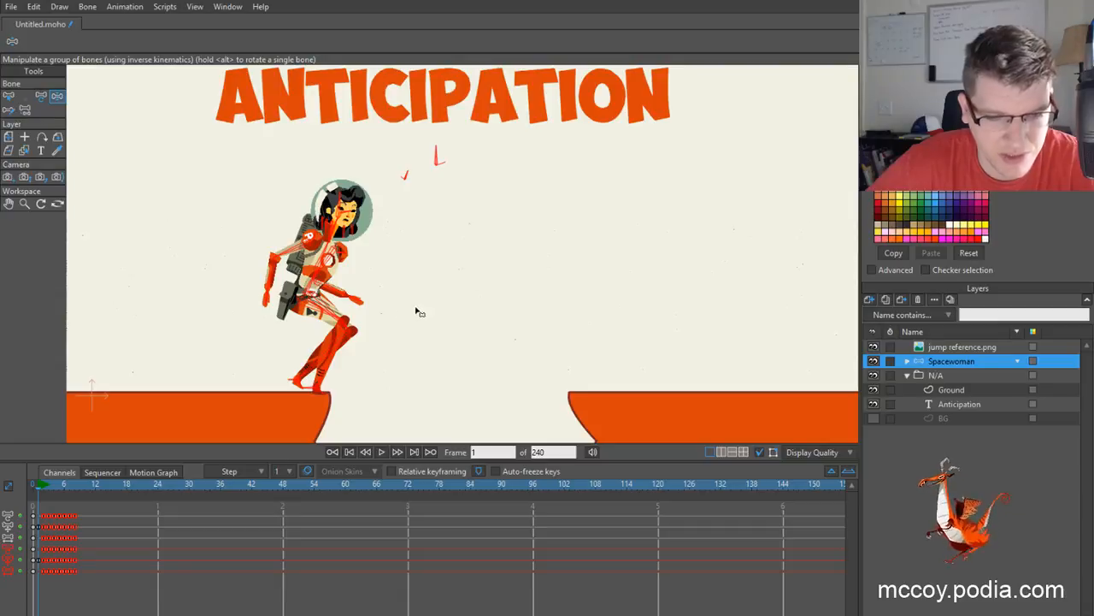
pyautogui.press('b')
pyautogui.click(384, 306)
# - Raise the spacewoman's hips at frame 1 and compare the pose with the crouch at frame 2
pyautogui.press('z')
pyautogui.moveTo(308, 289); pyautogui.dragTo(314, 267)
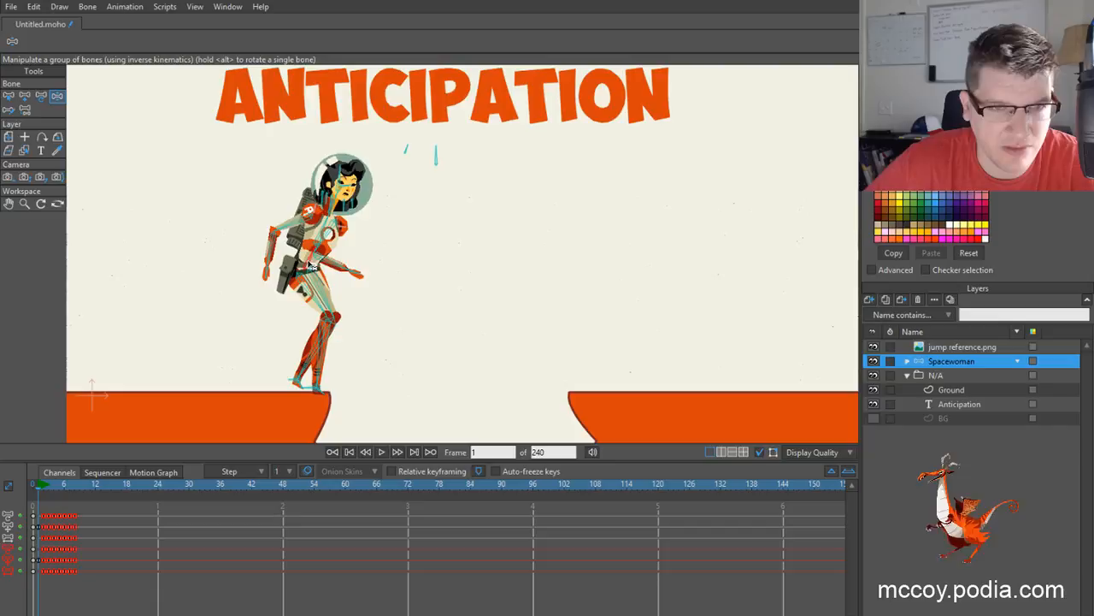
pyautogui.click(41, 485)
pyautogui.moveTo(42, 484); pyautogui.dragTo(40, 482)
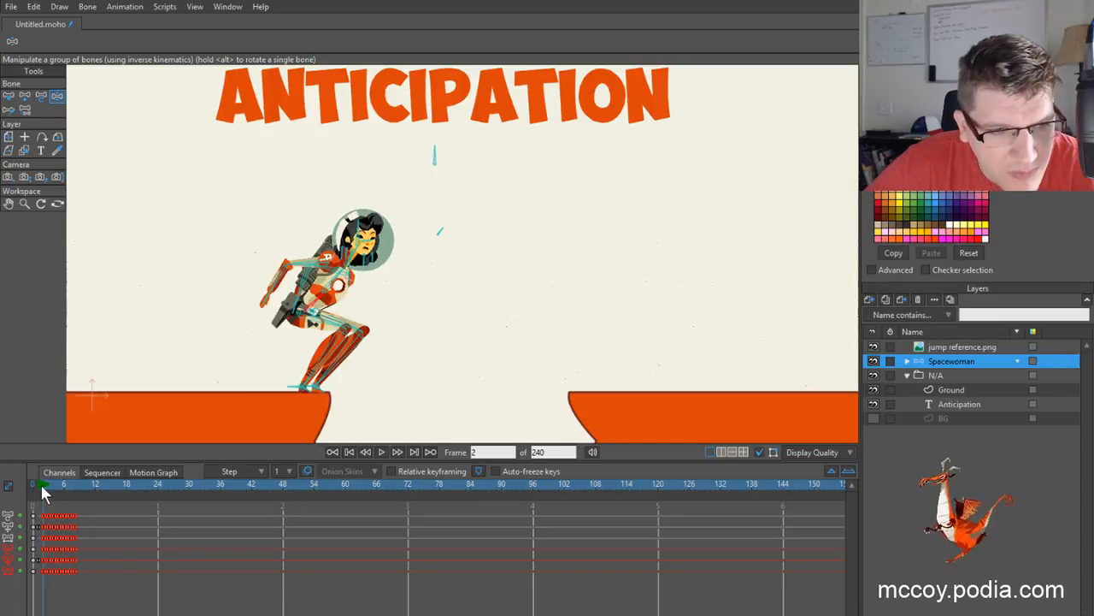
# - Copy foot bone B22's translation keyframe from frame 2 to frame 1 and flip between both frames to check the foot
pyautogui.scroll(3, 246, 396)
pyautogui.press('z')
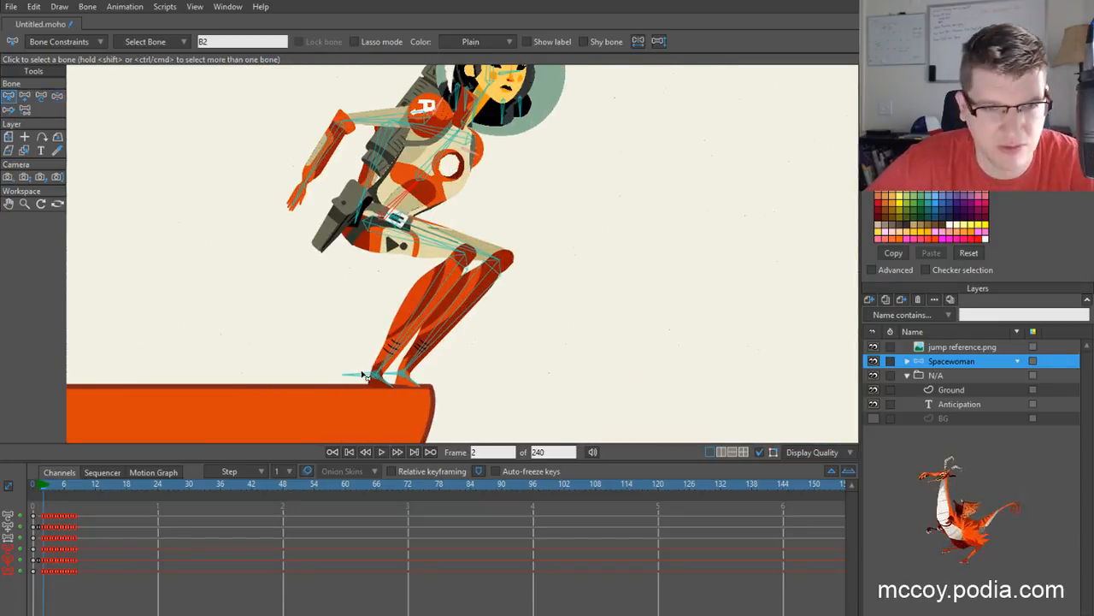
pyautogui.click(52, 577)
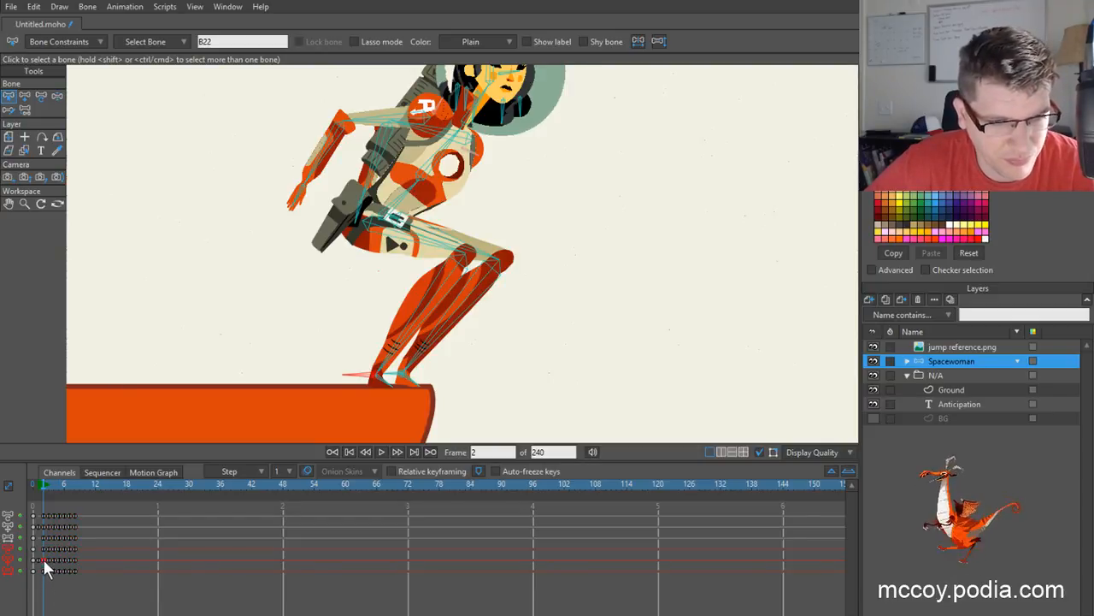
pyautogui.press('Left')
pyautogui.hotkey('ctrl', 'v')
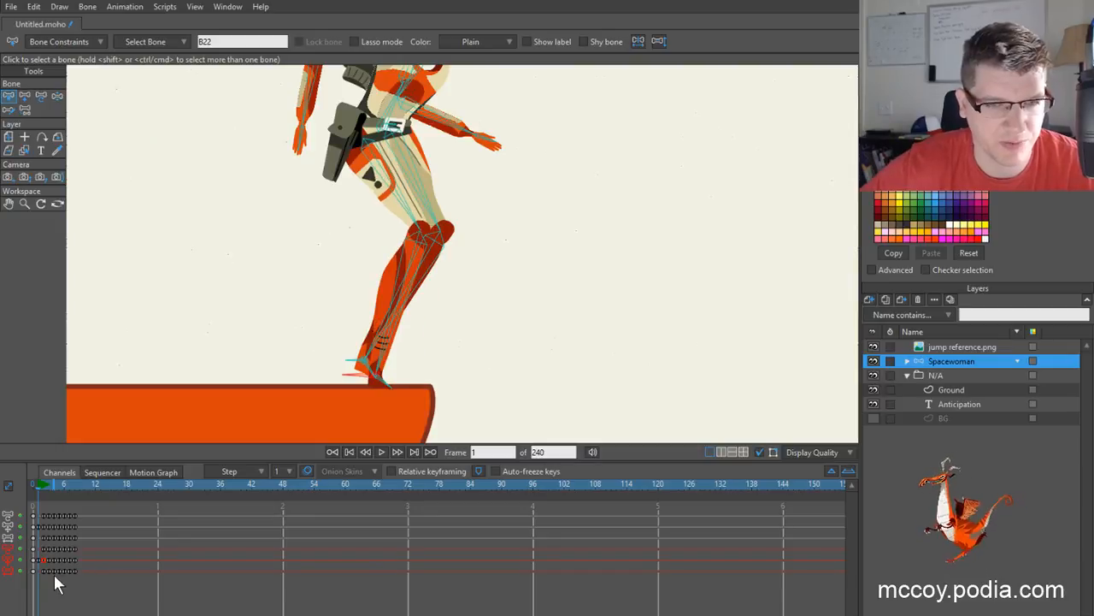
pyautogui.press('Right')
pyautogui.press('Left')
pyautogui.press('Right')
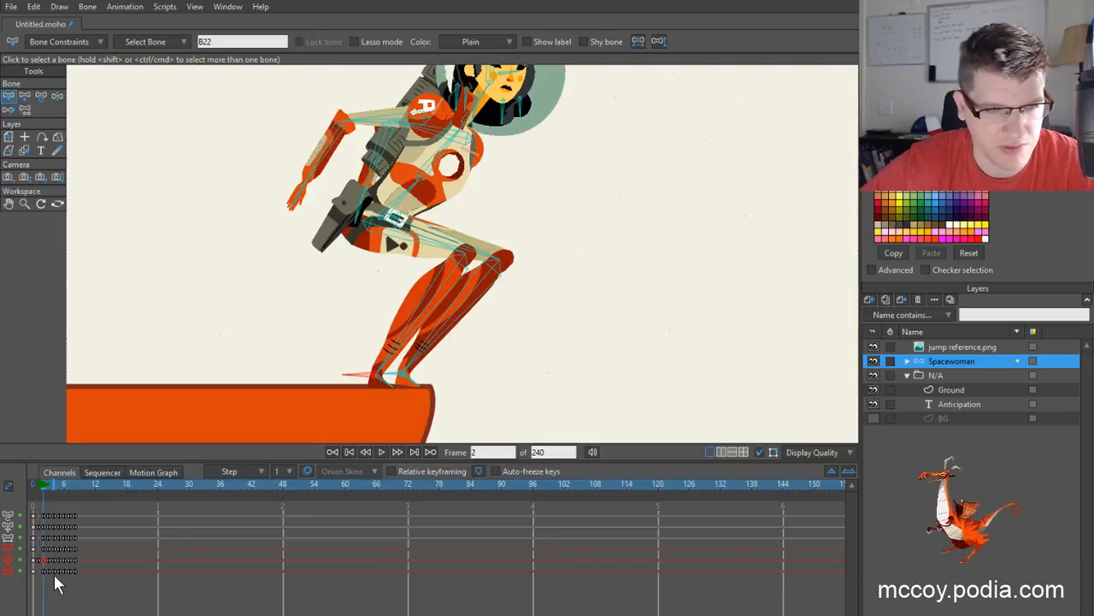
pyautogui.press('Left')
pyautogui.press('Right')
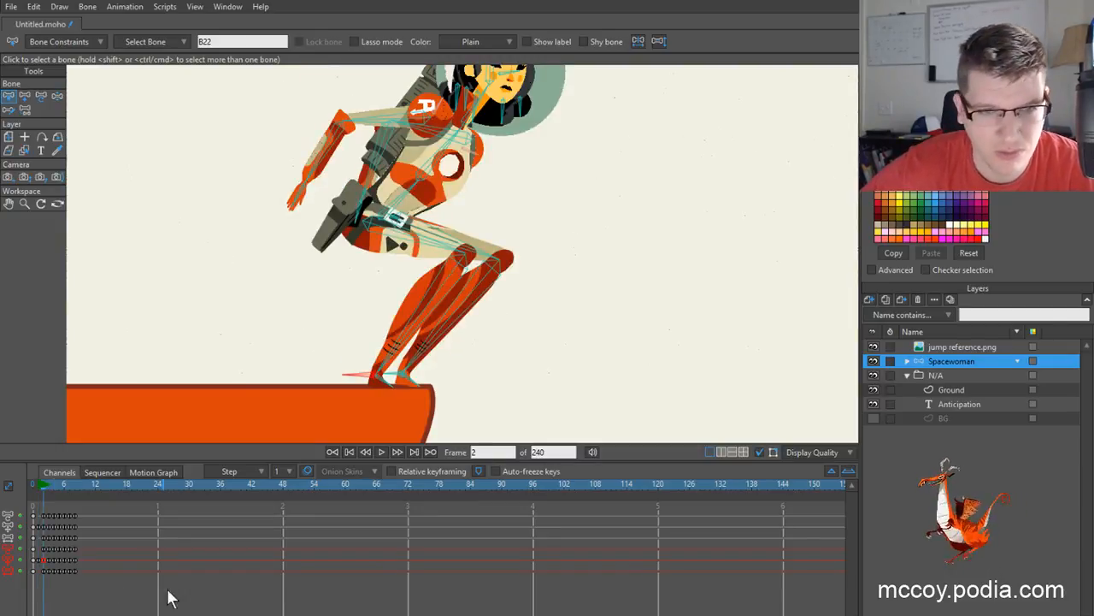
# - Select foot bone B28 and compare the foot's placement between frames 1 and 2
pyautogui.click(397, 386)
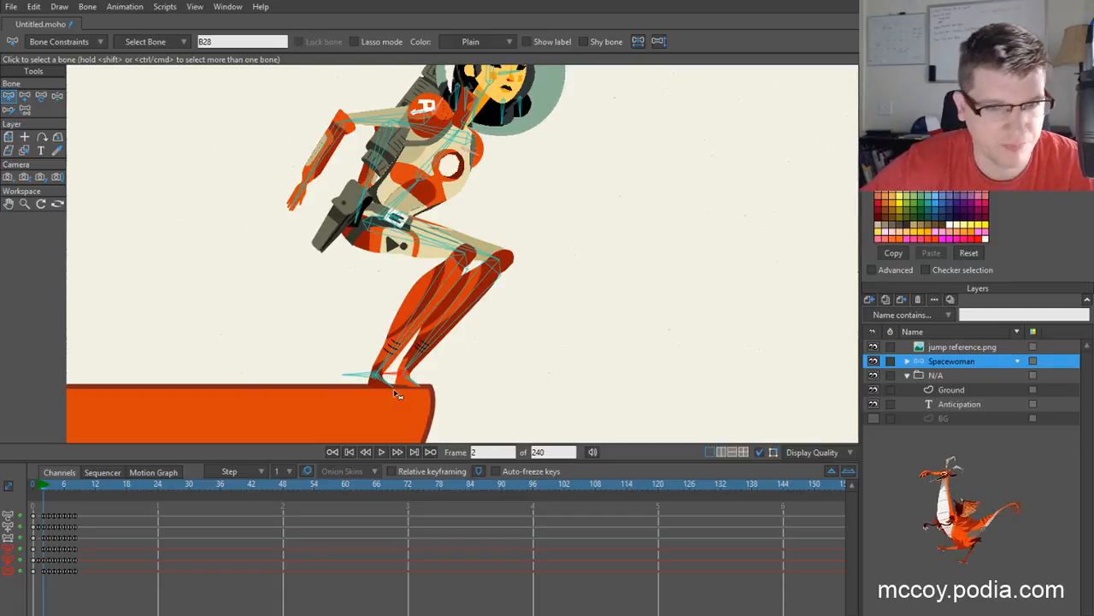
pyautogui.press('Left')
pyautogui.press('t')
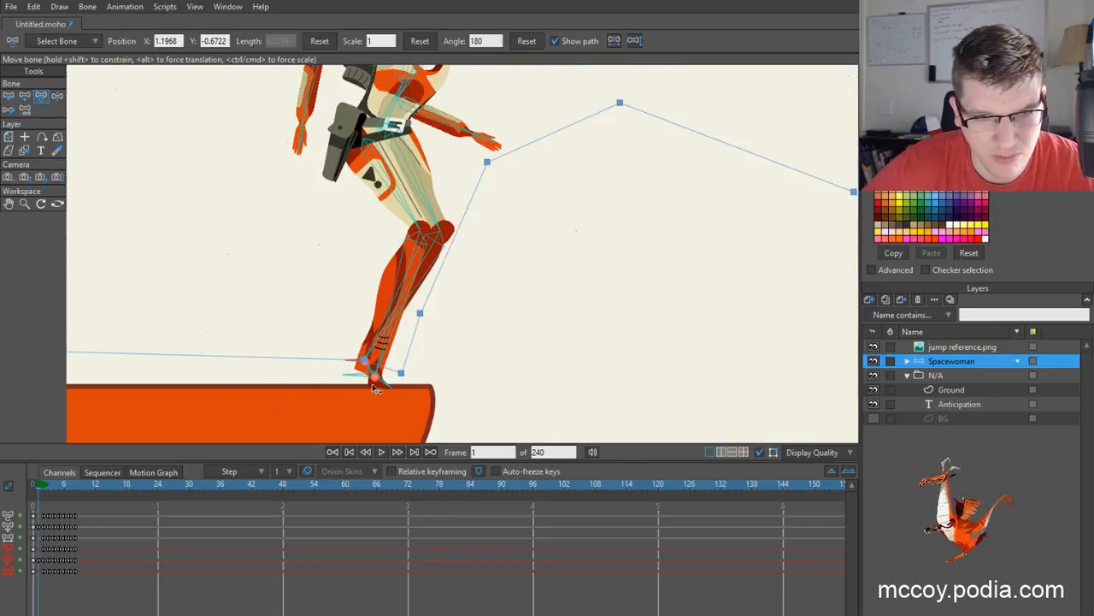
pyautogui.moveTo(302, 425); pyautogui.dragTo(310, 338)
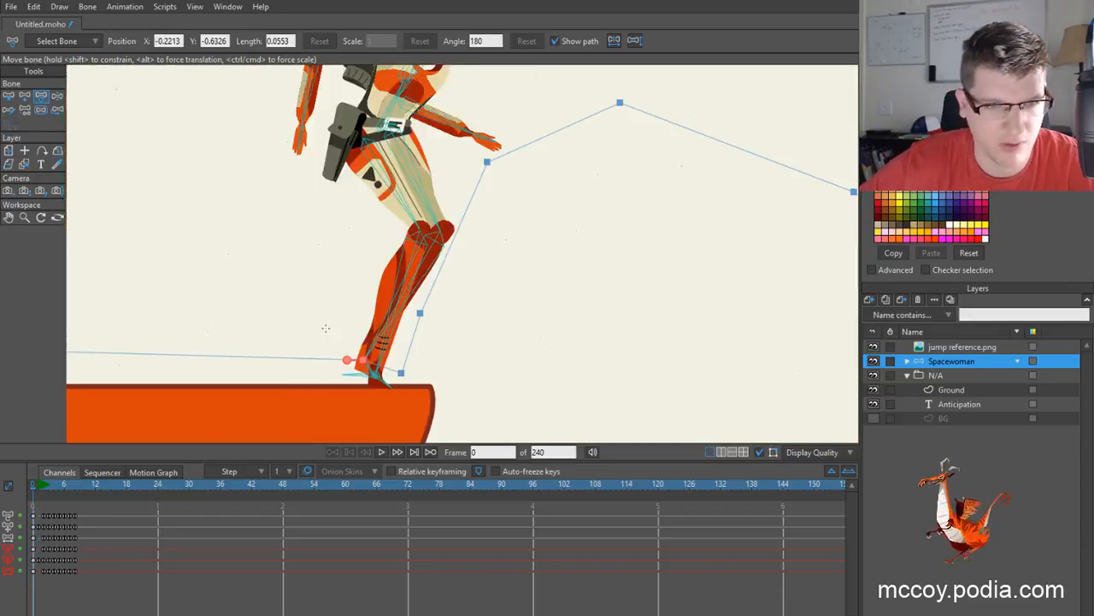
pyautogui.press('Right')
pyautogui.press('Left')
pyautogui.press('Right')
pyautogui.press('Left')
pyautogui.press('Right')
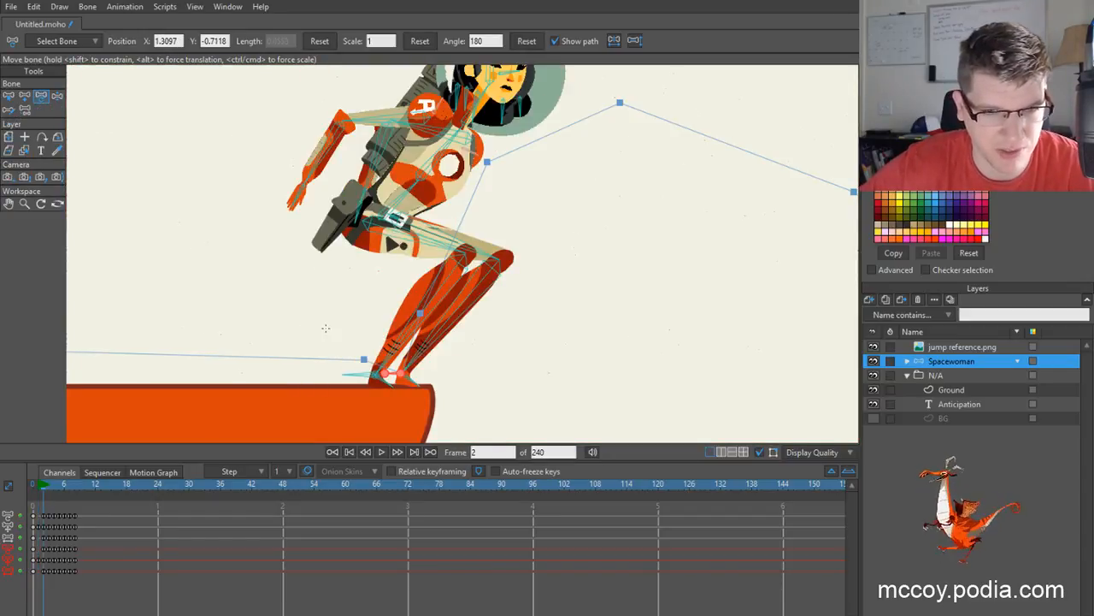
pyautogui.press('Left')
pyautogui.press('b')
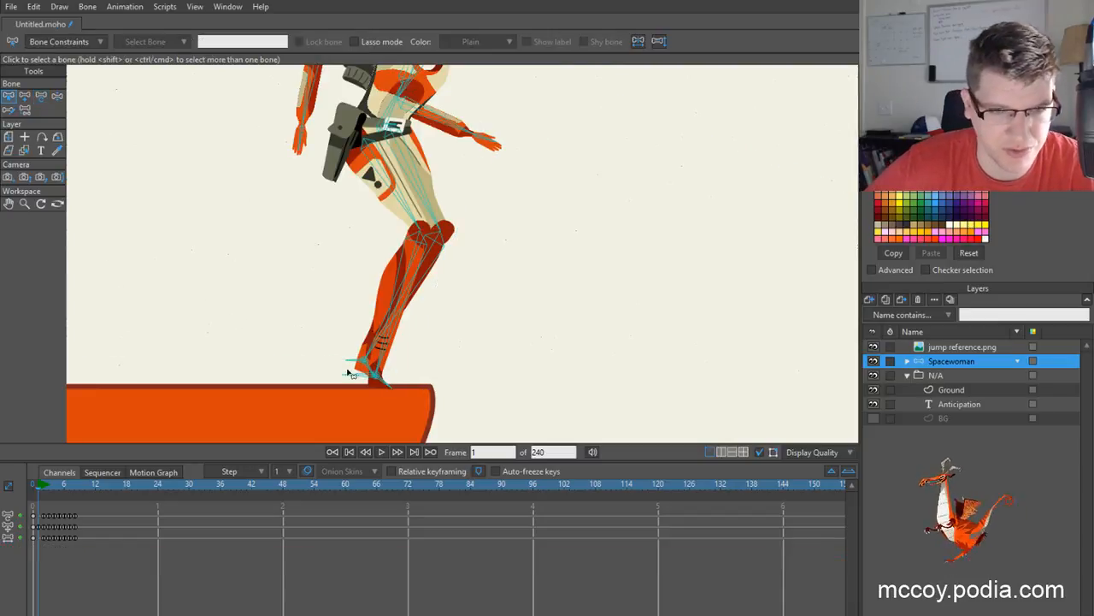
pyautogui.click(359, 367)
pyautogui.press('Right')
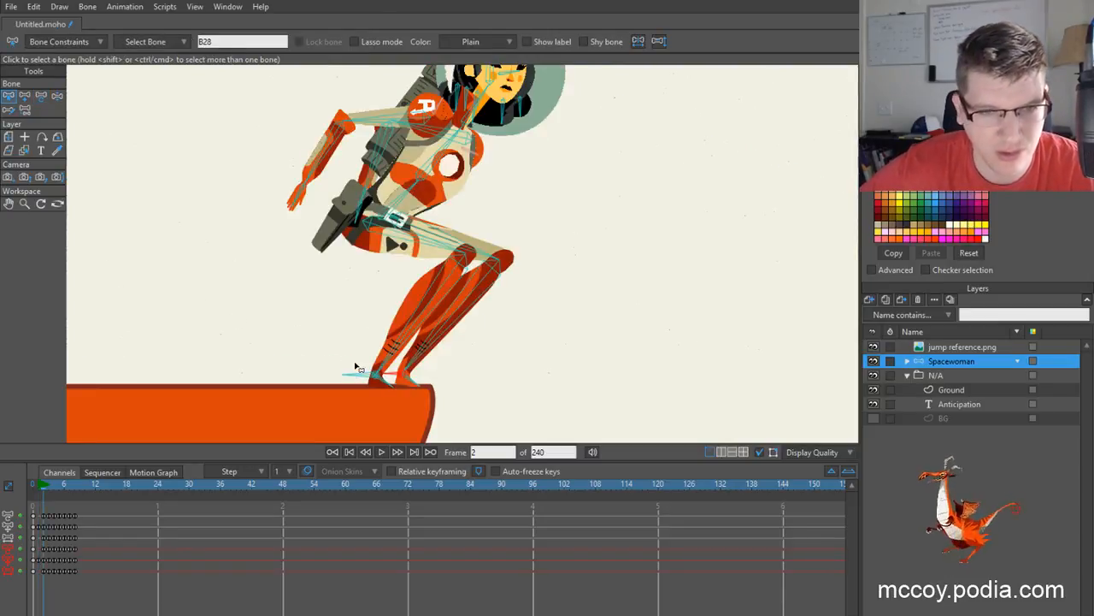
pyautogui.click(396, 366)
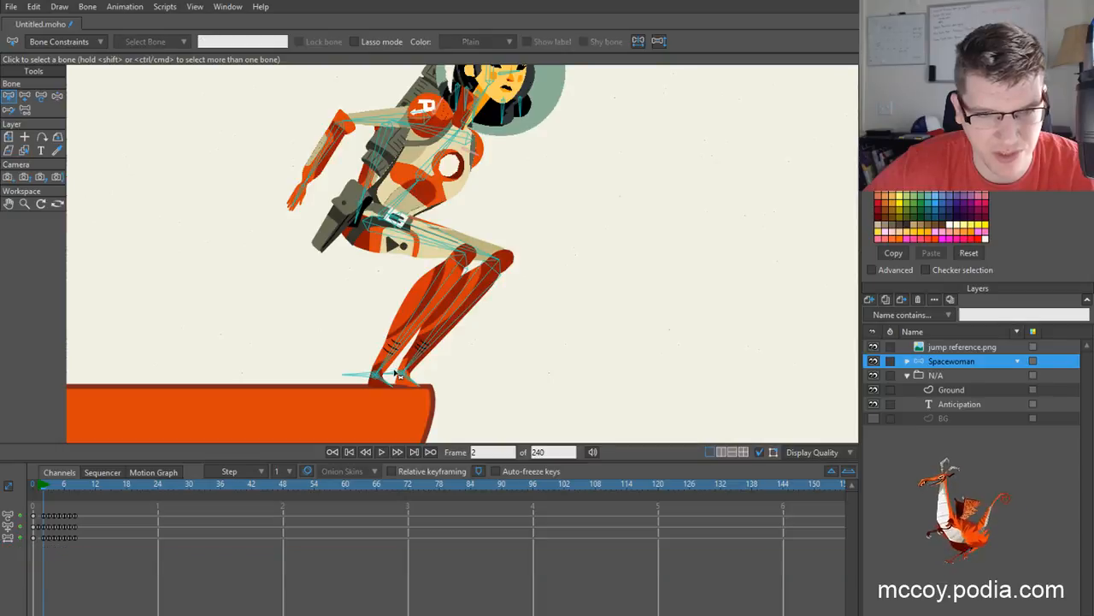
pyautogui.click(397, 374)
pyautogui.press('Left')
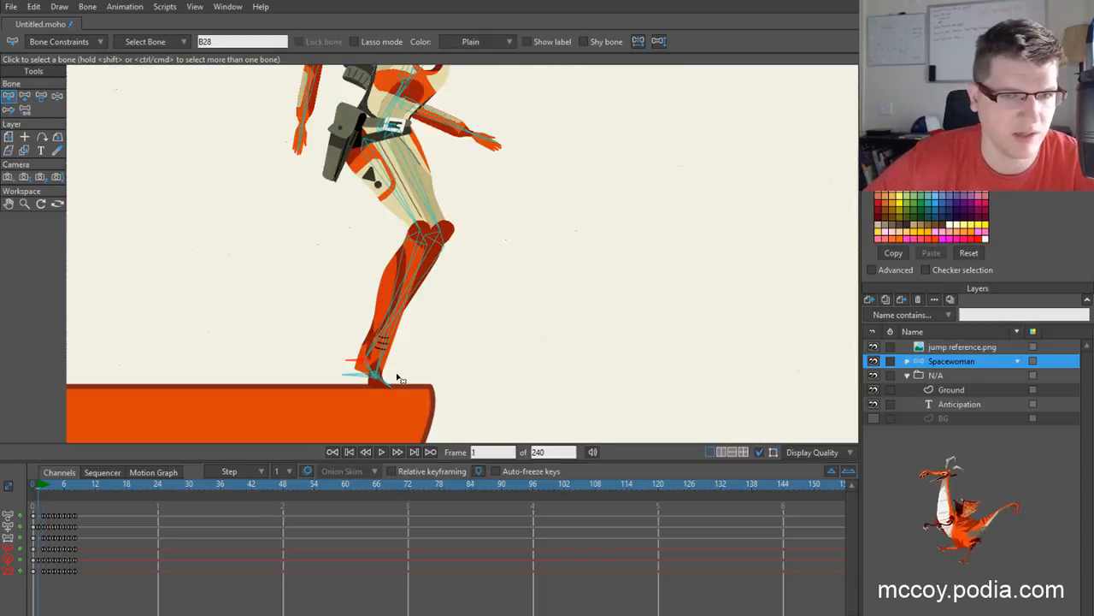
pyautogui.press('t')
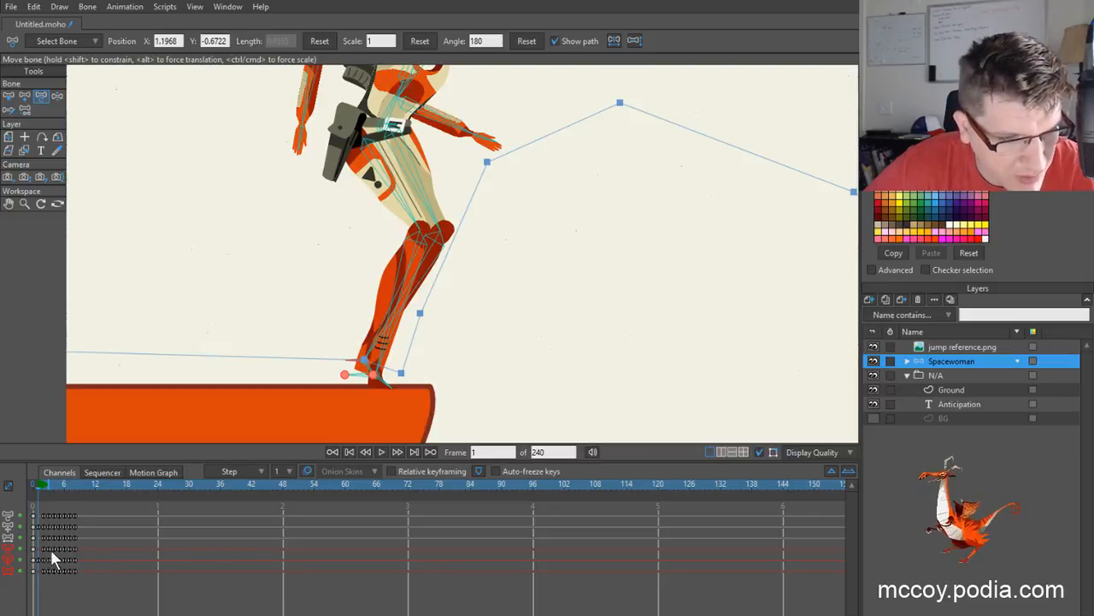
# - Try to copy the foot bone's keyframe from frame 2 to frame 1, and undo the attempts
pyautogui.moveTo(240, 341); pyautogui.dragTo(240, 326)
pyautogui.hotkey('ctrl', 'z')
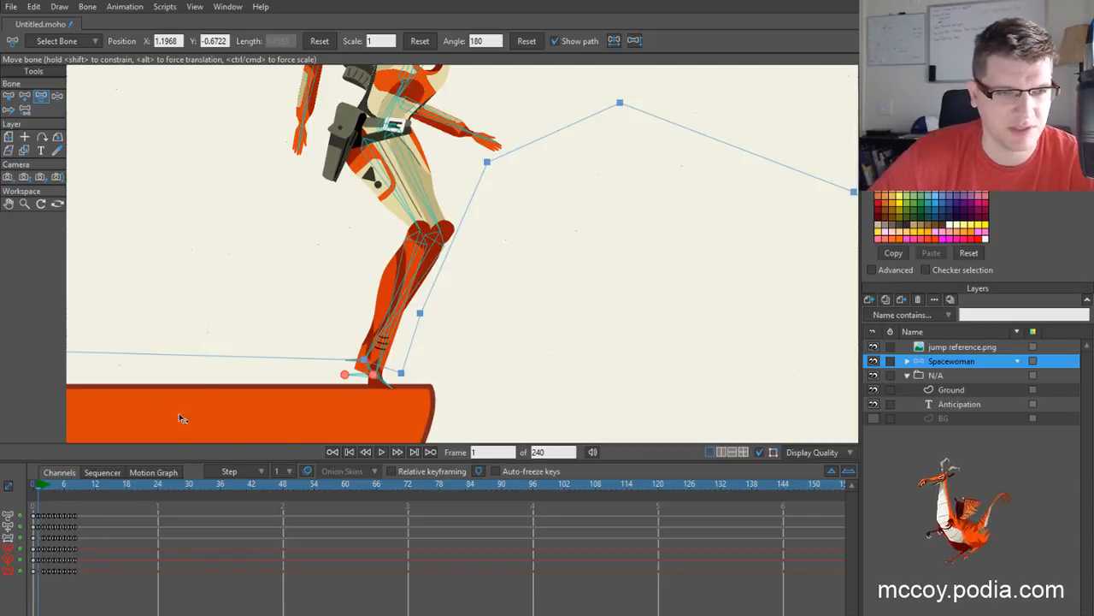
pyautogui.moveTo(34, 485); pyautogui.dragTo(45, 485)
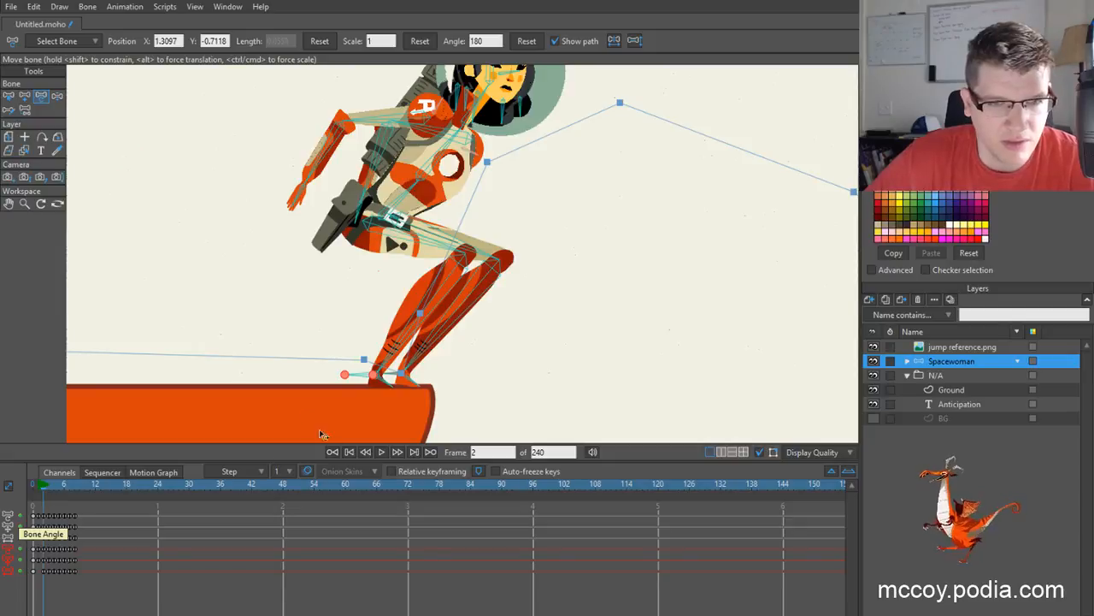
pyautogui.click(396, 380)
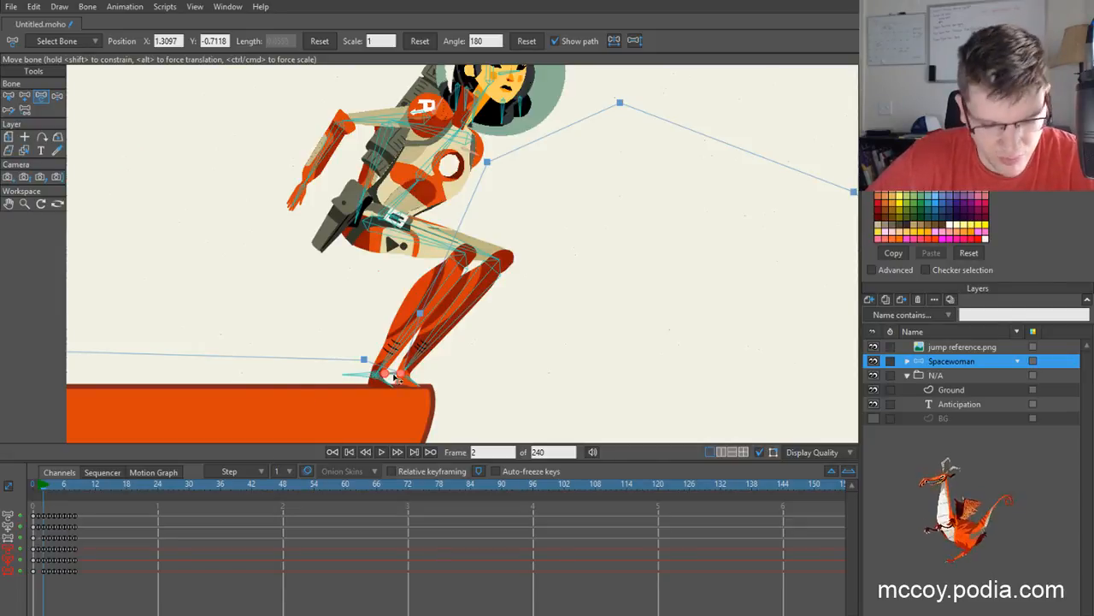
pyautogui.press('b')
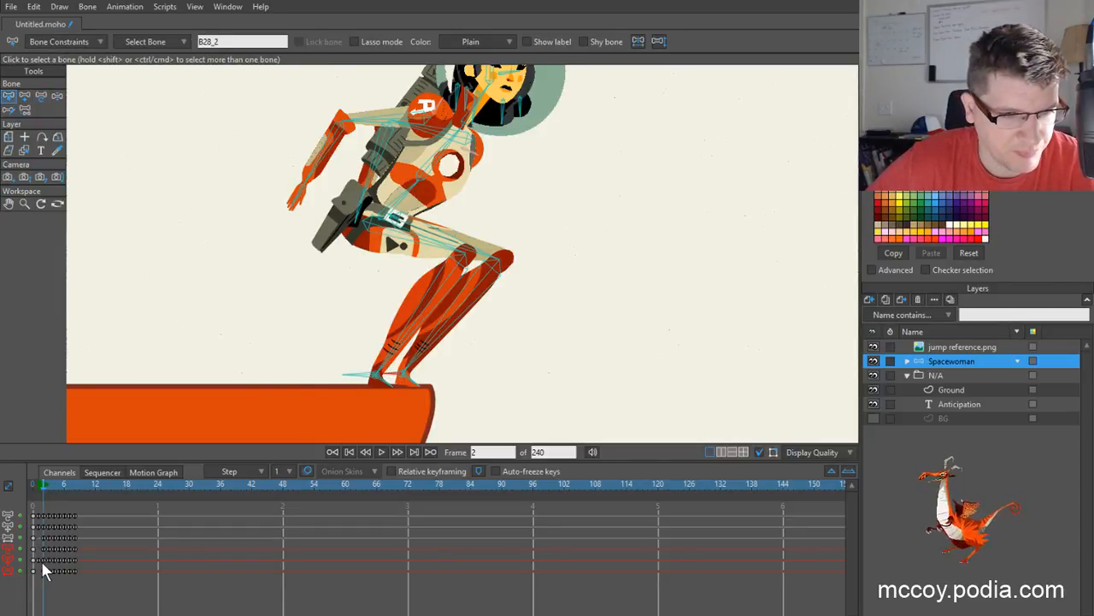
pyautogui.click(43, 560)
pyautogui.press('Left')
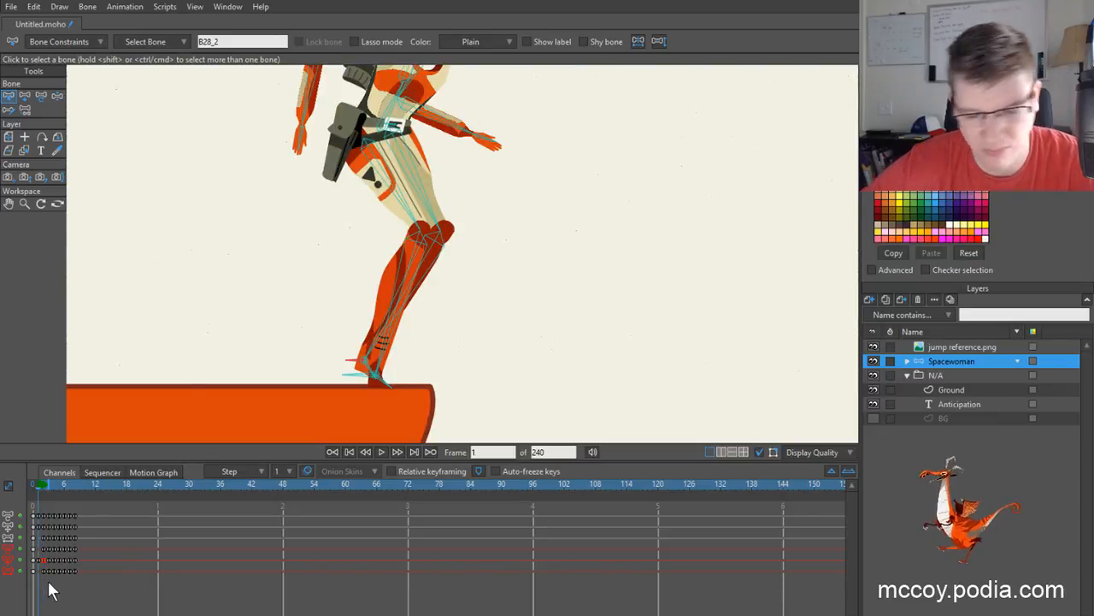
pyautogui.scroll(8, 293, 384)
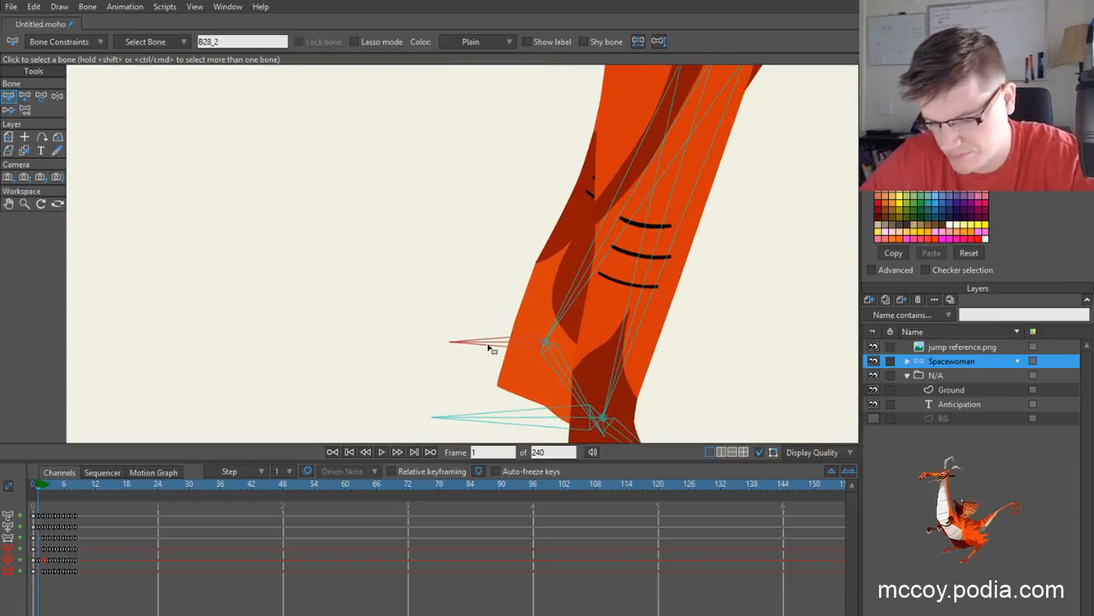
pyautogui.hotkey('ctrl', 'z')
pyautogui.hotkey('ctrl', 'z')
pyautogui.hotkey('ctrl', 'z')
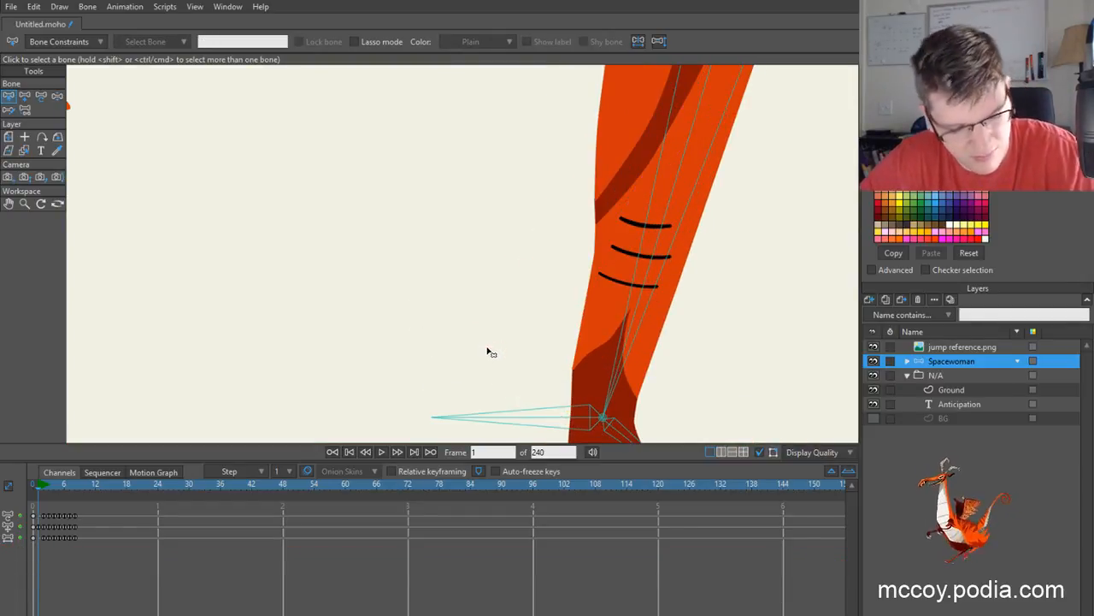
pyautogui.hotkey('ctrl', 'z')
# - Copy foot bone B28's translation keyframe from frame 2 to frame 1
pyautogui.scroll(-6, 361, 340)
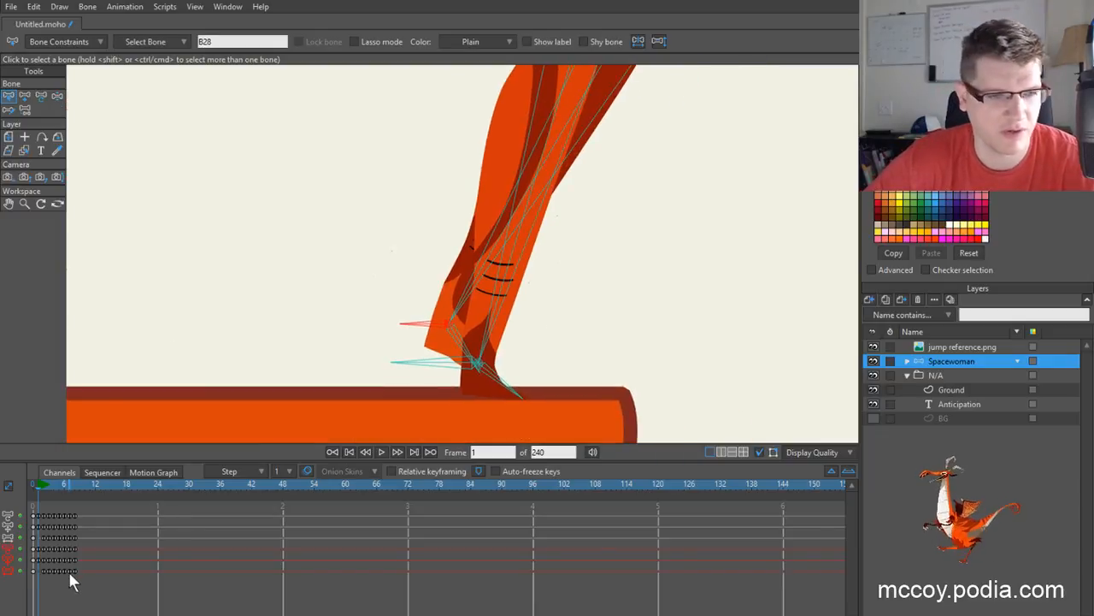
pyautogui.click(40, 483)
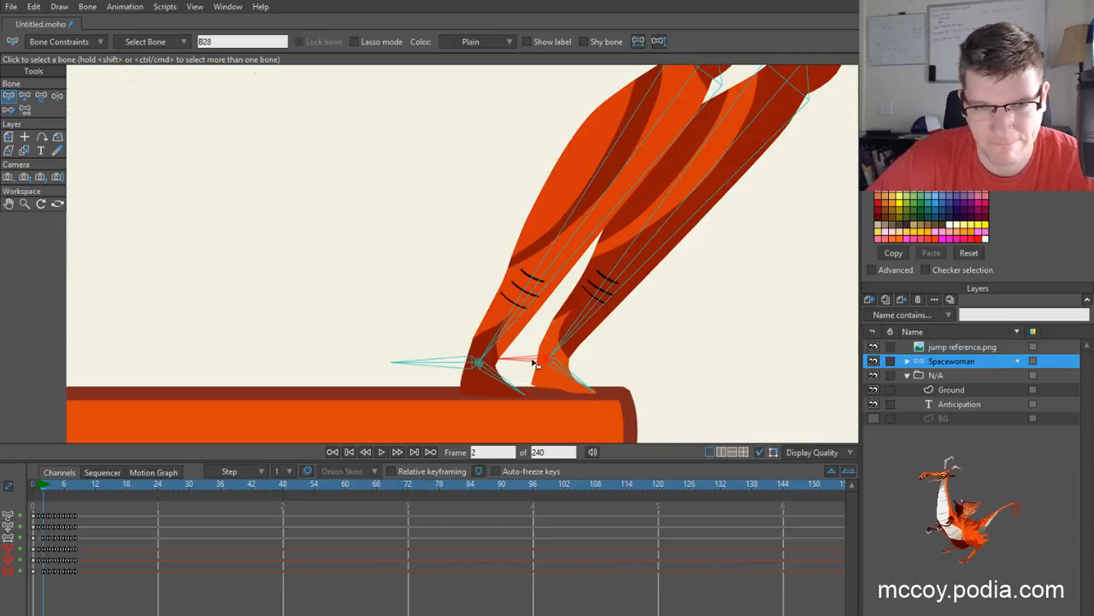
pyautogui.click(40, 483)
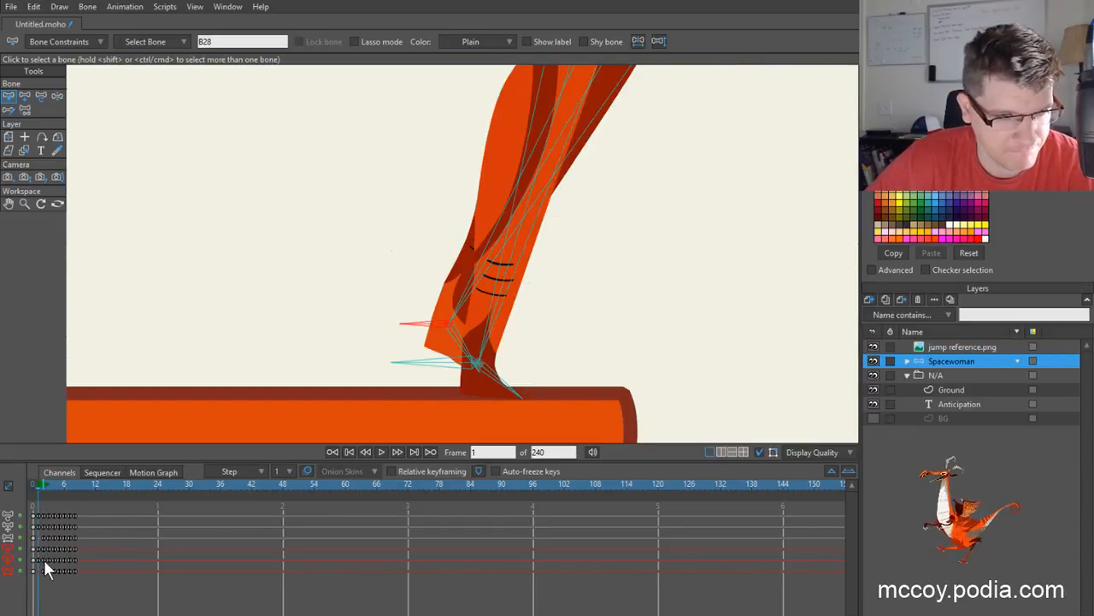
pyautogui.click(41, 484)
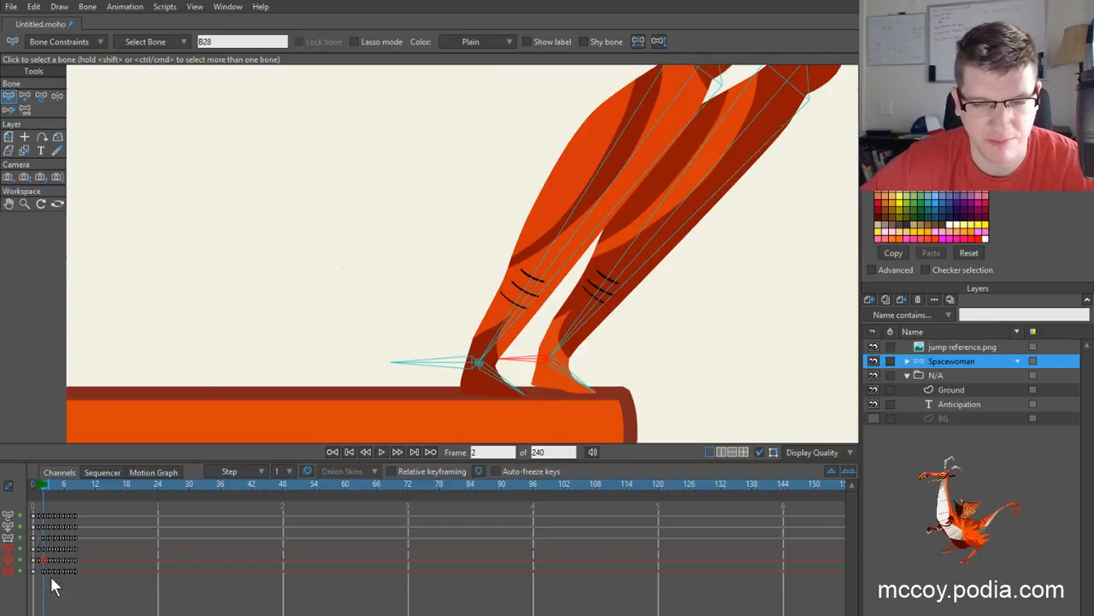
pyautogui.press('Left')
pyautogui.hotkey('ctrl', 'v')
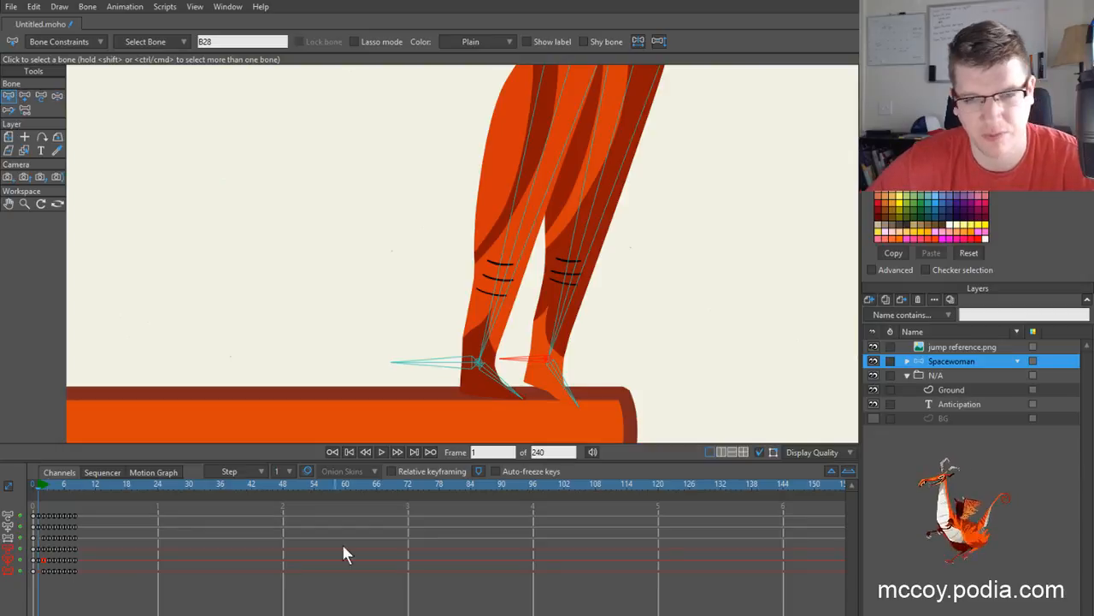
# - Rotate the foot nearest the ledge's edge flat onto the ground at frame 1
pyautogui.press('z')
pyautogui.moveTo(559, 384); pyautogui.dragTo(565, 373)
pyautogui.scroll(-5, 600, 283)
pyautogui.scroll(-5, 588, 315)
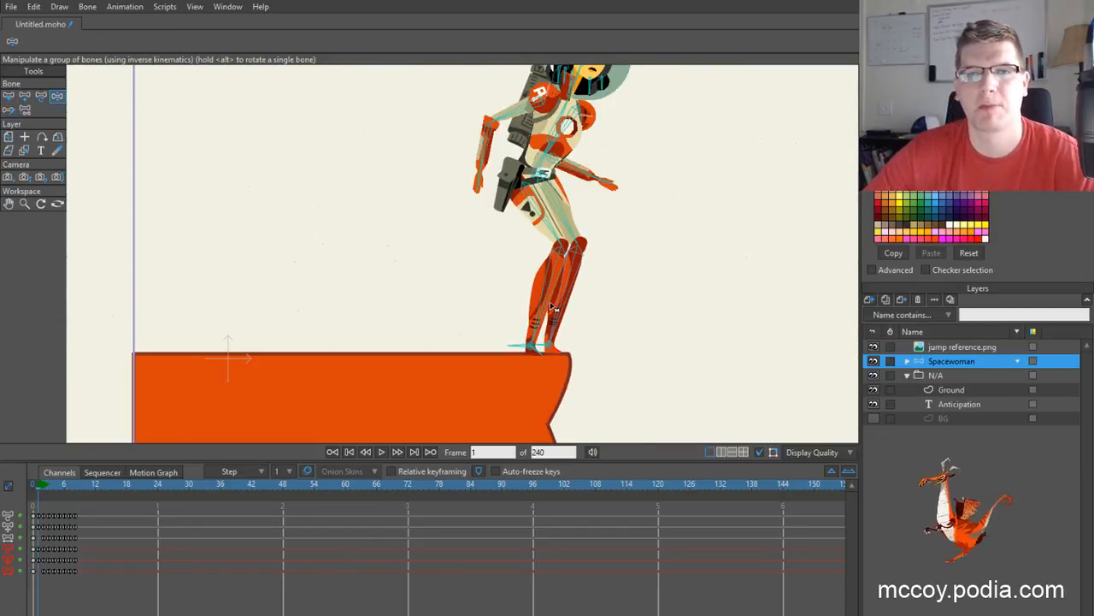
# - Straighten the spacewoman's torso and head at frame 1, lowering one arm and extending the other forearm forward
pyautogui.moveTo(512, 345); pyautogui.dragTo(439, 353)
pyautogui.moveTo(476, 212); pyautogui.dragTo(479, 206)
pyautogui.moveTo(38, 484)
pyautogui.mouseDown()
pyautogui.moveTo(49, 486)
pyautogui.moveTo(38, 493)
pyautogui.mouseUp()
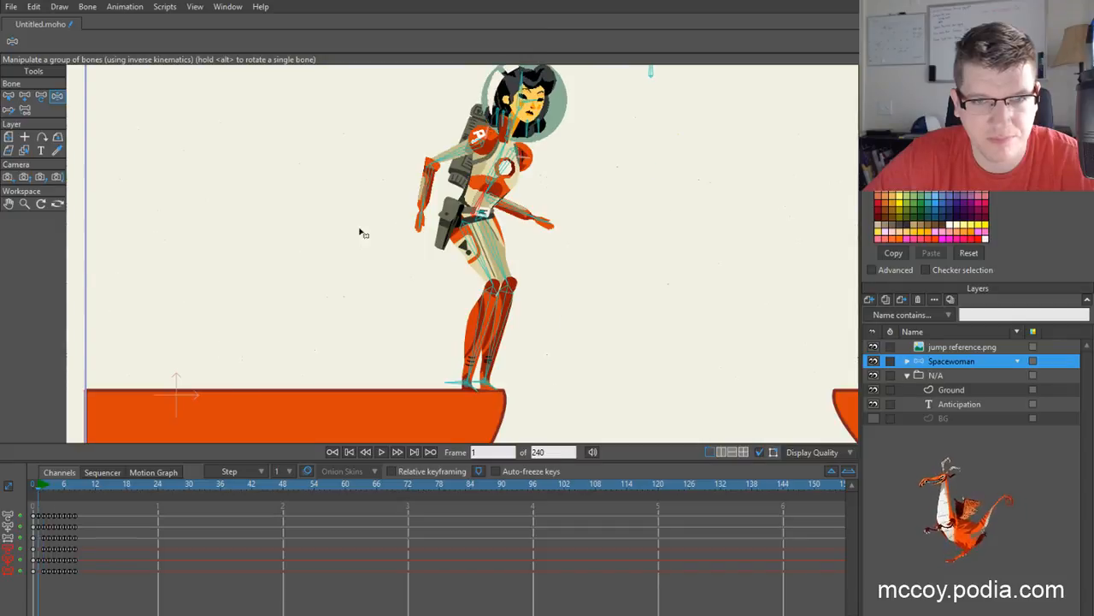
pyautogui.scroll(-2, 368, 248)
pyautogui.scroll(5, 373, 313)
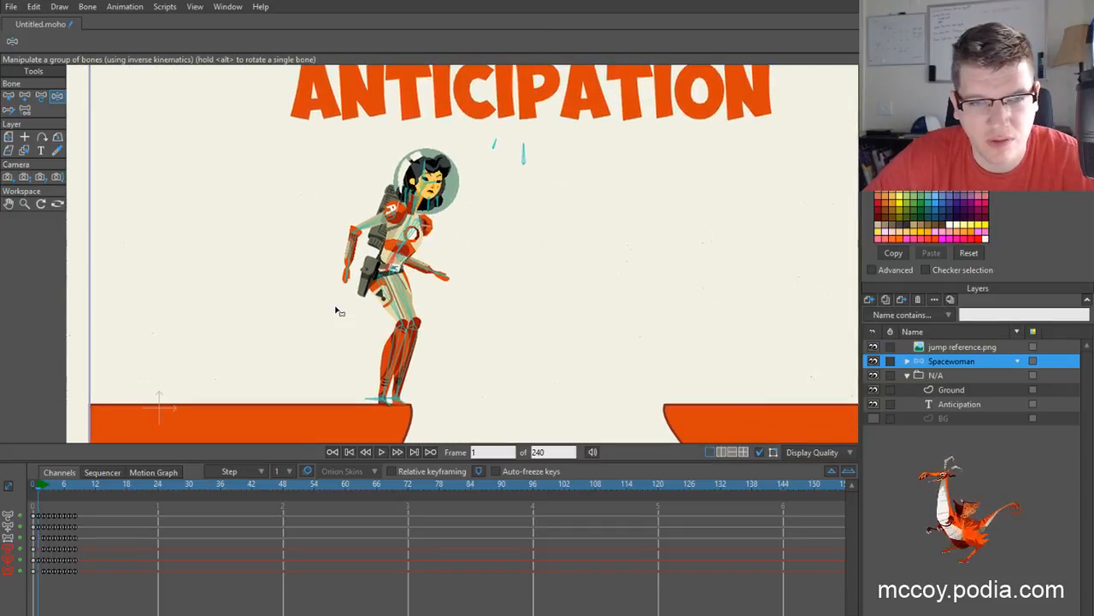
pyautogui.moveTo(359, 221); pyautogui.dragTo(392, 258)
pyautogui.scroll(3, 403, 301)
pyautogui.scroll(-3, 458, 260)
pyautogui.scroll(4, 459, 260)
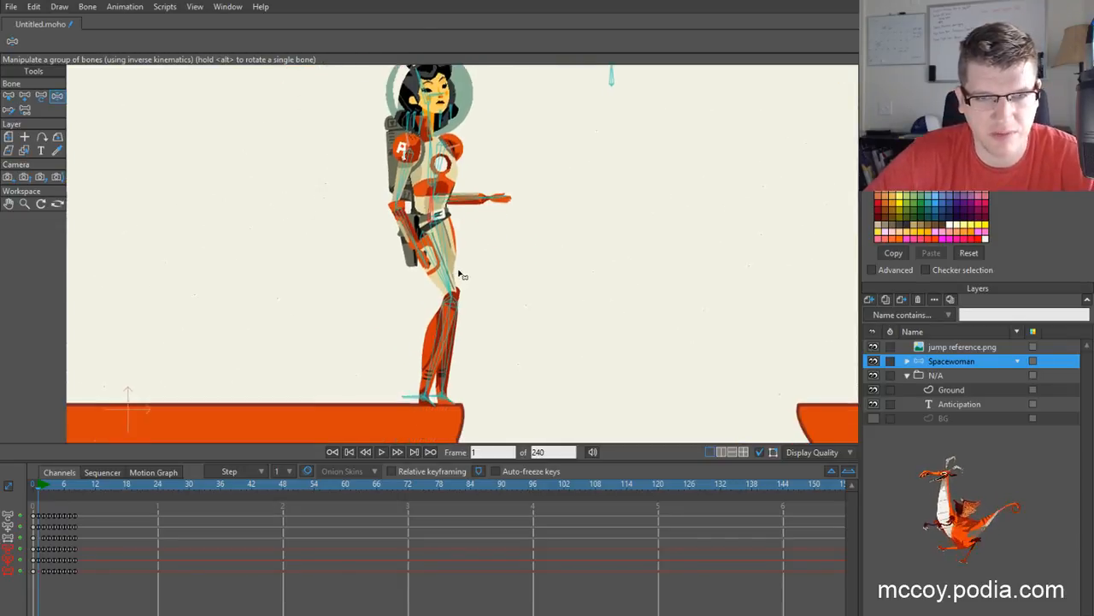
# - Adjust the thigh bone of the leg nearest the gap at frame 1 to bring its knee forward
pyautogui.press('z')
pyautogui.click(443, 277)
pyautogui.scroll(1, 430, 225)
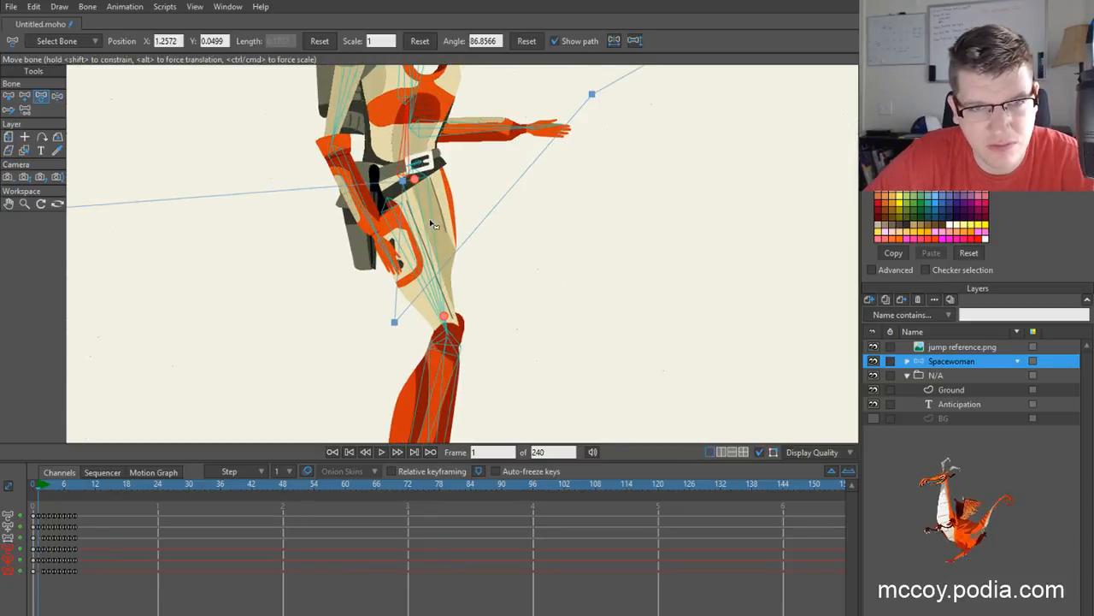
pyautogui.press('b')
pyautogui.click(427, 222)
pyautogui.press('t')
pyautogui.moveTo(447, 318); pyautogui.dragTo(454, 328)
pyautogui.moveTo(458, 334); pyautogui.dragTo(458, 334)
pyautogui.scroll(-5, 460, 283)
pyautogui.scroll(5, 459, 234)
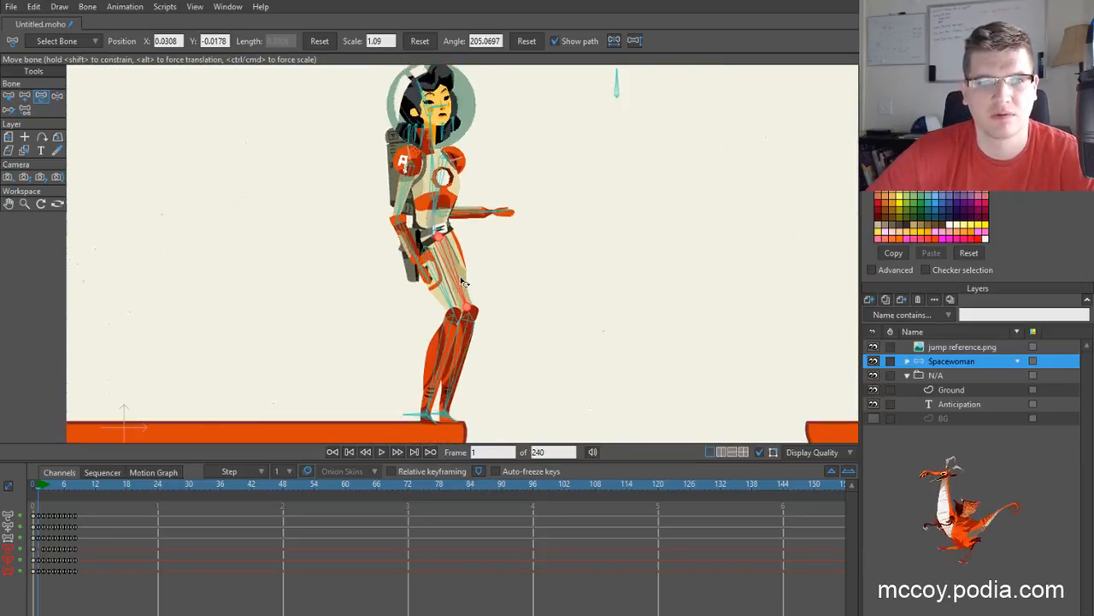
# - Move the trailing foot back along the ledge at frame 1 to widen the spacewoman's stance
pyautogui.press('z')
pyautogui.scroll(-4, 430, 250)
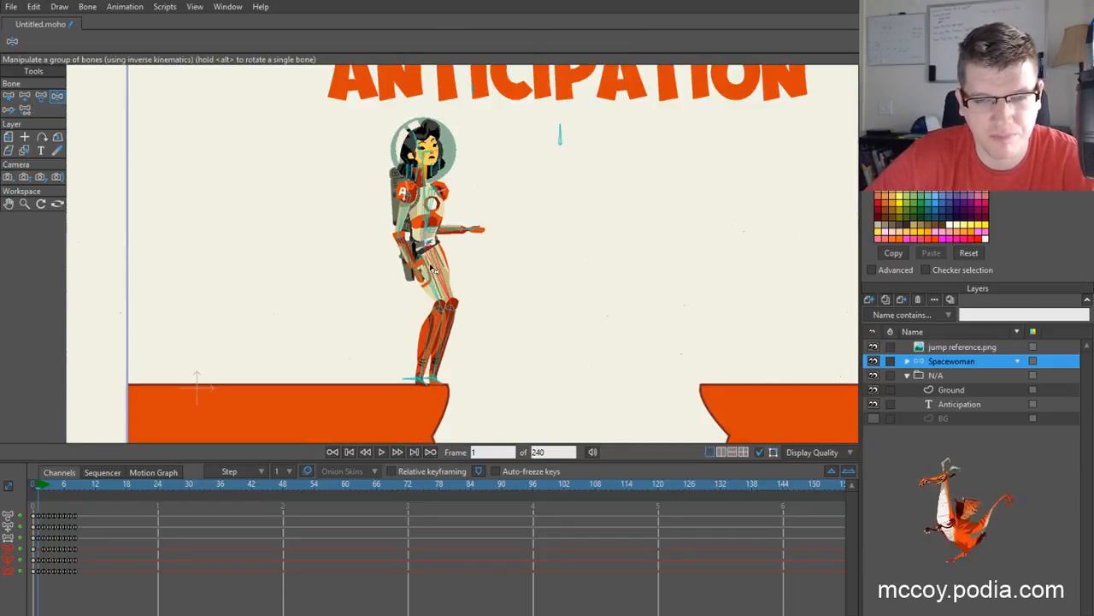
pyautogui.scroll(3, 440, 276)
pyautogui.moveTo(410, 387); pyautogui.dragTo(383, 391)
pyautogui.scroll(-2, 428, 290)
pyautogui.scroll(3, 454, 278)
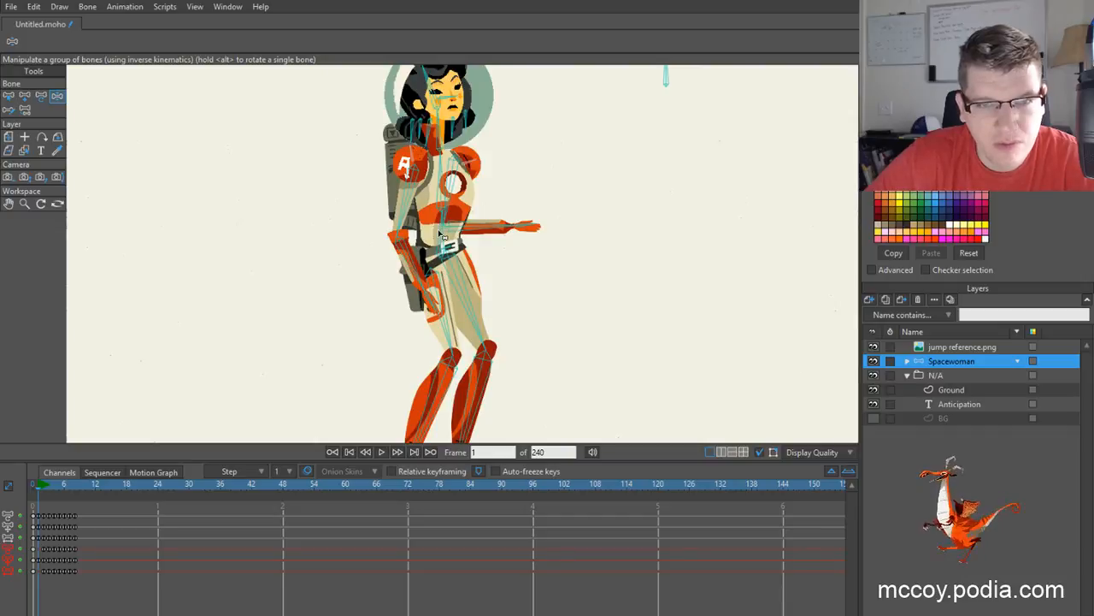
# - Lean the spacewoman's torso slightly forward at frame 1, hang both arms at her sides and adjust her head
pyautogui.moveTo(439, 234); pyautogui.dragTo(445, 234)
pyautogui.moveTo(513, 237); pyautogui.dragTo(479, 310)
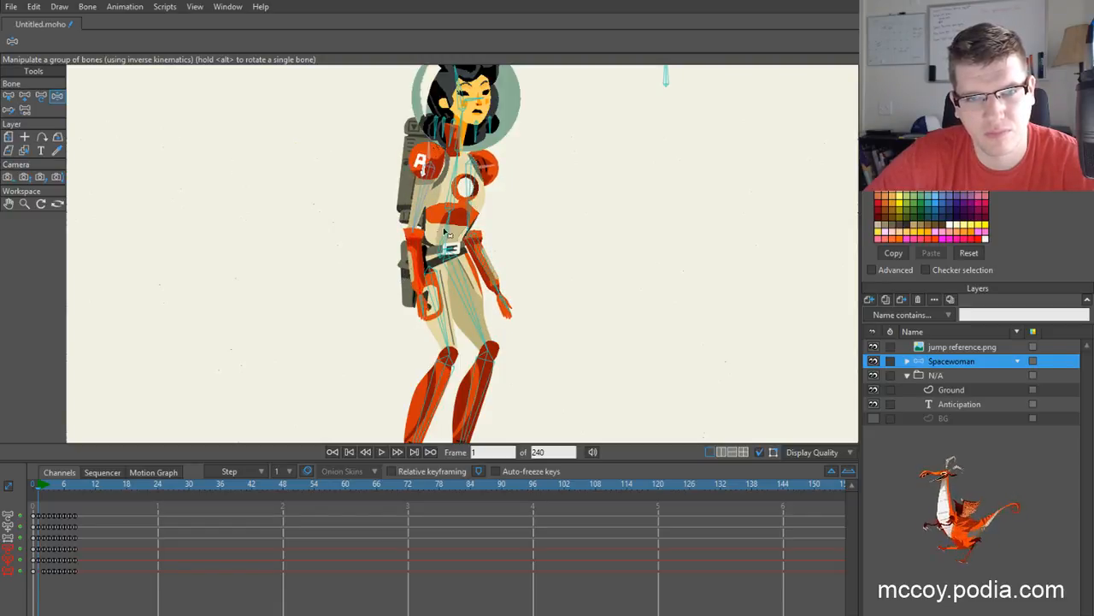
pyautogui.moveTo(443, 233); pyautogui.dragTo(472, 231)
pyautogui.moveTo(466, 170); pyautogui.dragTo(446, 237)
pyautogui.scroll(-2, 443, 179)
pyautogui.moveTo(448, 135); pyautogui.dragTo(455, 139)
pyautogui.scroll(-3, 490, 264)
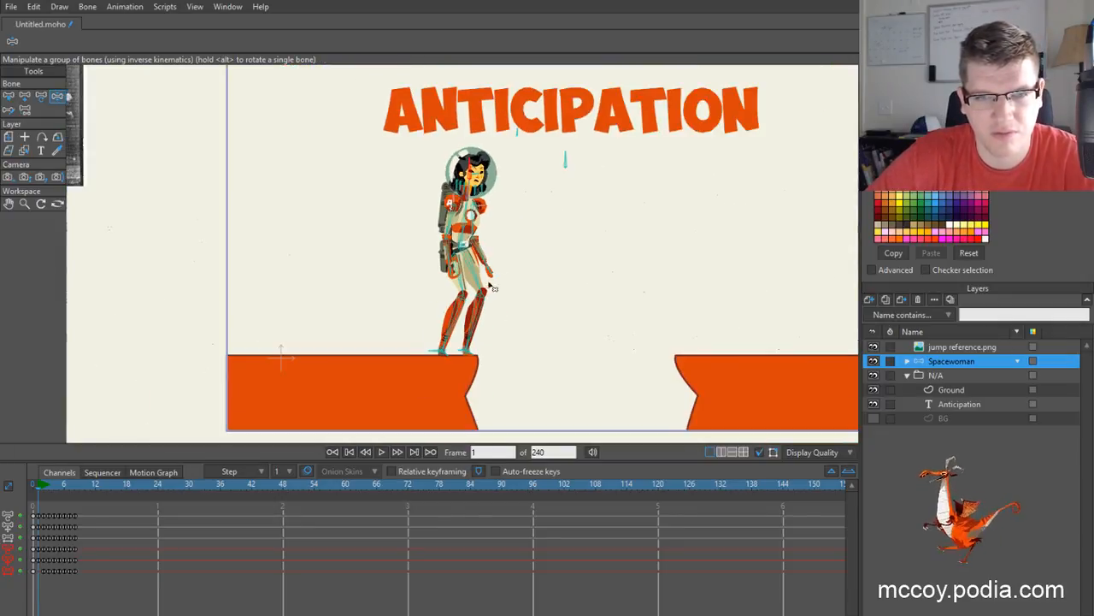
# - Step back and forth through frames 0 to 7 to review the new standing pose within the jump sequence
pyautogui.hotkey('ctrl', 'Left')
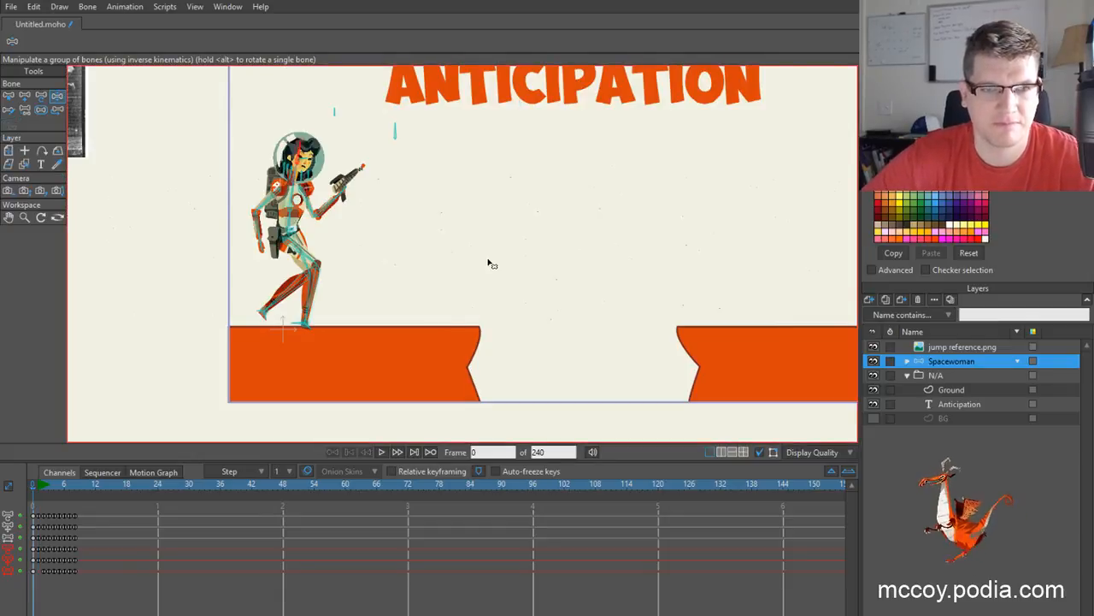
pyautogui.press('Right')
pyautogui.press('Right')
pyautogui.press('Left')
pyautogui.press('Right')
pyautogui.press('Left')
pyautogui.press('Right')
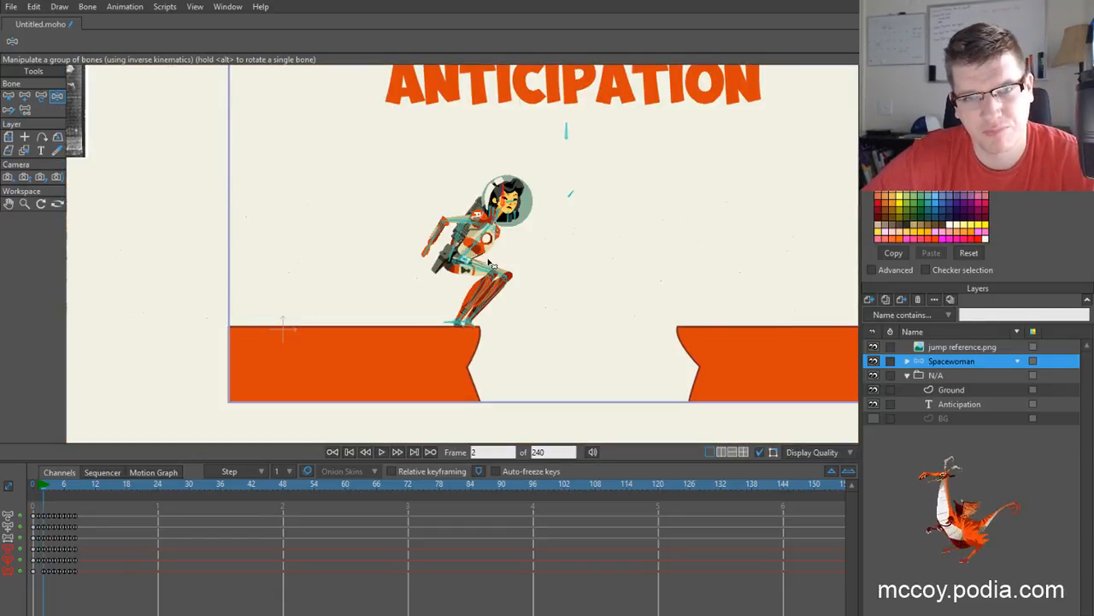
pyautogui.press('Right')
pyautogui.press('Right')
pyautogui.press('Right')
pyautogui.press('Right')
pyautogui.press('Right')
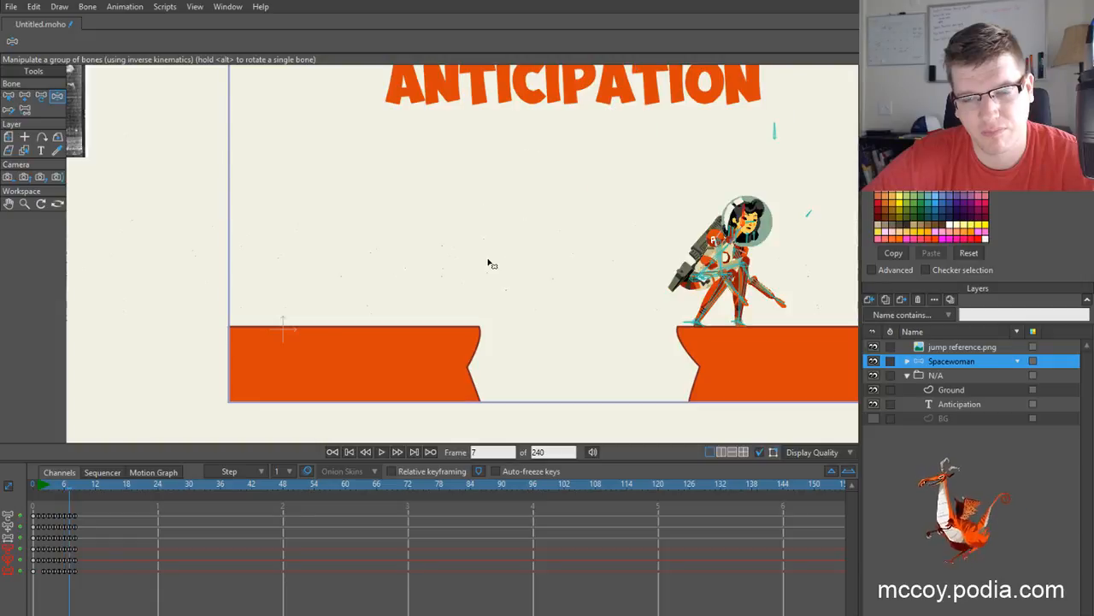
pyautogui.press('Left')
pyautogui.press('Left')
pyautogui.press('Left')
pyautogui.press('Left')
pyautogui.press('Left')
pyautogui.press('Left')
pyautogui.press('Right')
pyautogui.press('Right')
pyautogui.press('Right')
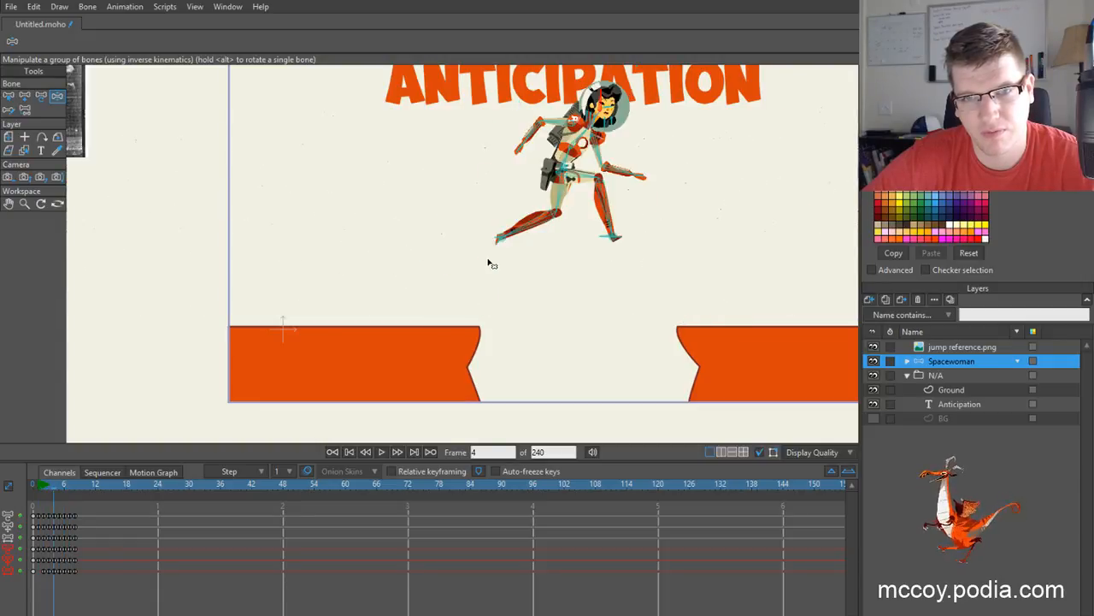
# - Step back and forth through the spacewoman's poses from frame 0 onward to examine how the standing, crouch, leap and landing poses flow
pyautogui.press('Right')
pyautogui.press('Right')
pyautogui.press('Left')
pyautogui.press('Left')
pyautogui.press('Left')
pyautogui.press('Left')
pyautogui.press('Left')
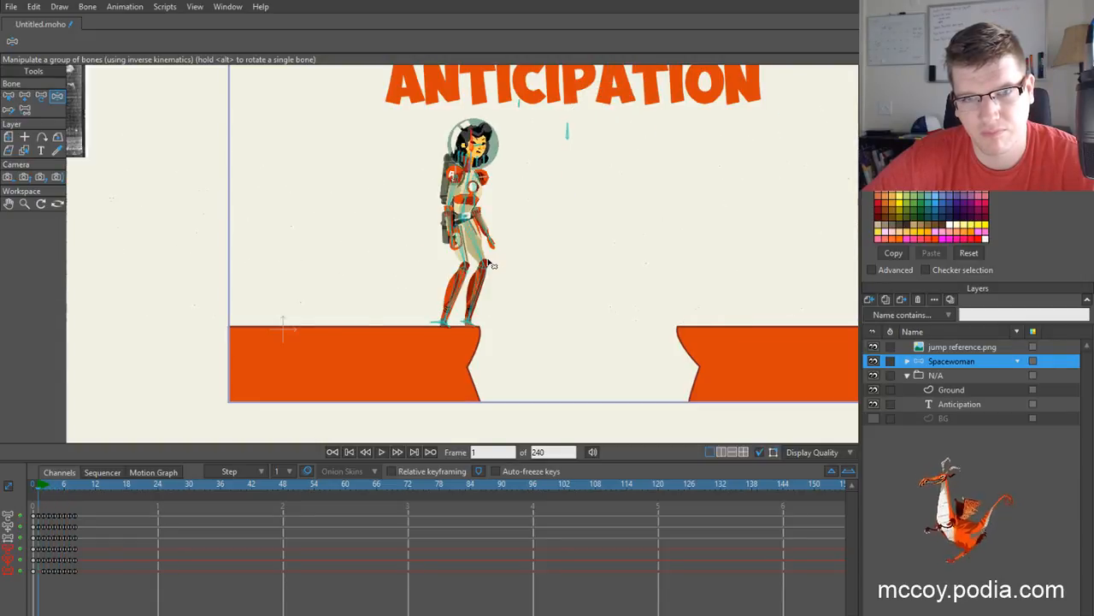
pyautogui.press('Right')
pyautogui.press('Right')
pyautogui.press('Right')
pyautogui.press('Right')
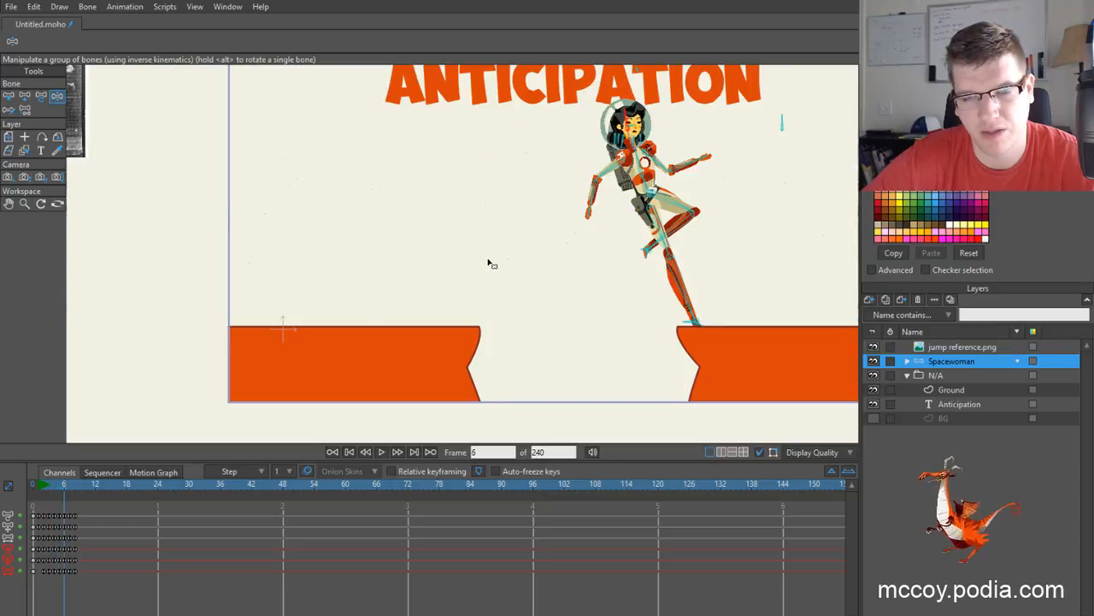
pyautogui.press('Left')
pyautogui.press('Left')
pyautogui.press('Left')
pyautogui.press('Left')
pyautogui.press('Right')
pyautogui.press('Right')
pyautogui.press('Right')
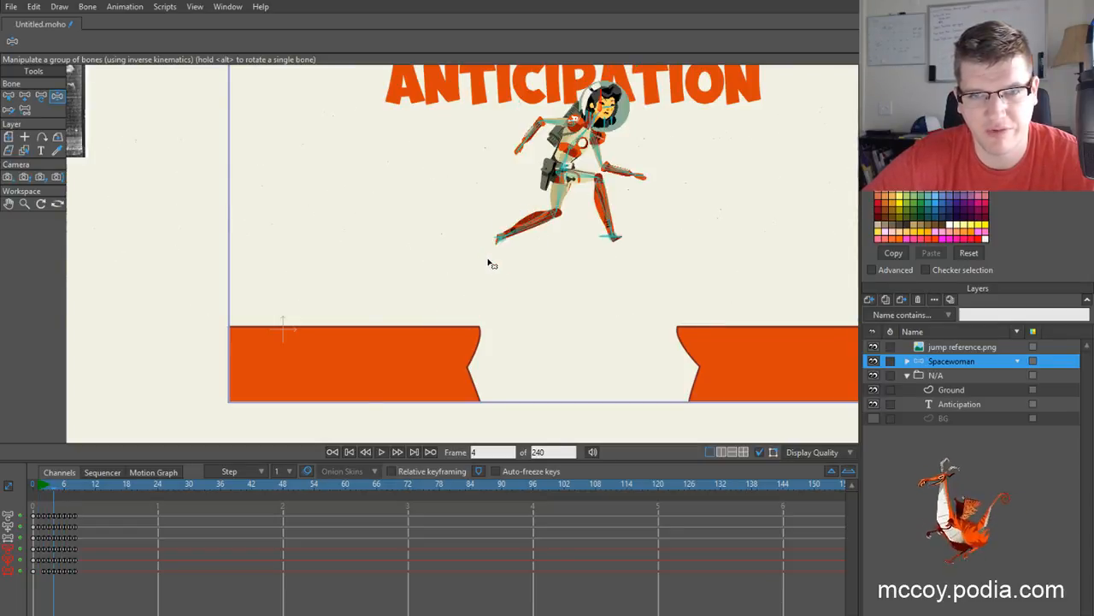
pyautogui.press('Right')
pyautogui.press('Right')
pyautogui.press('Left')
pyautogui.press('Left')
pyautogui.press('Right')
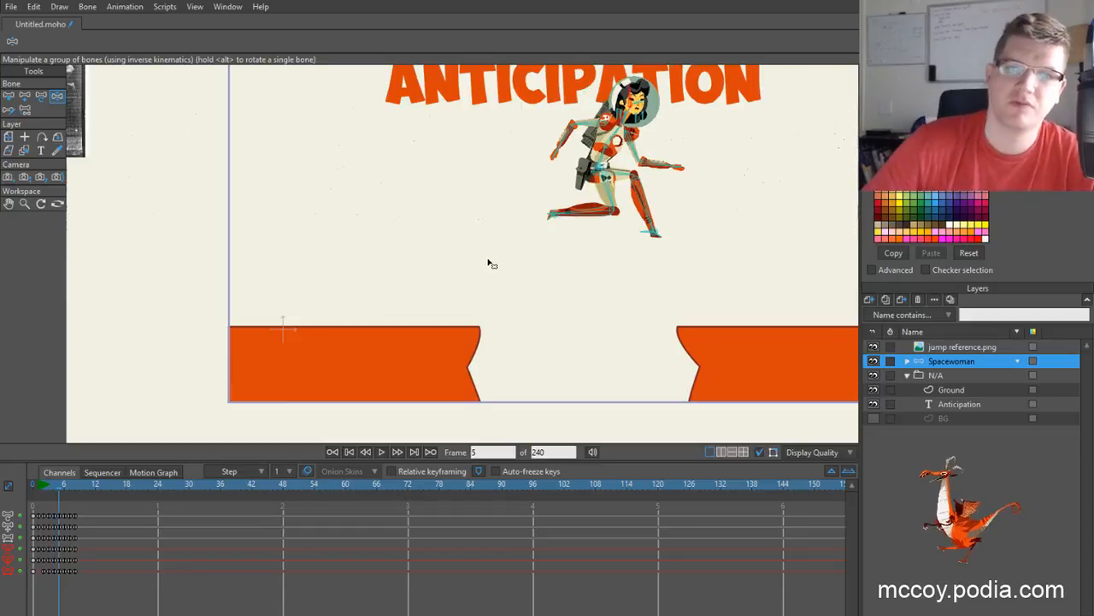
pyautogui.press('Left')
pyautogui.press('Left')
pyautogui.press('Left')
pyautogui.press('Right')
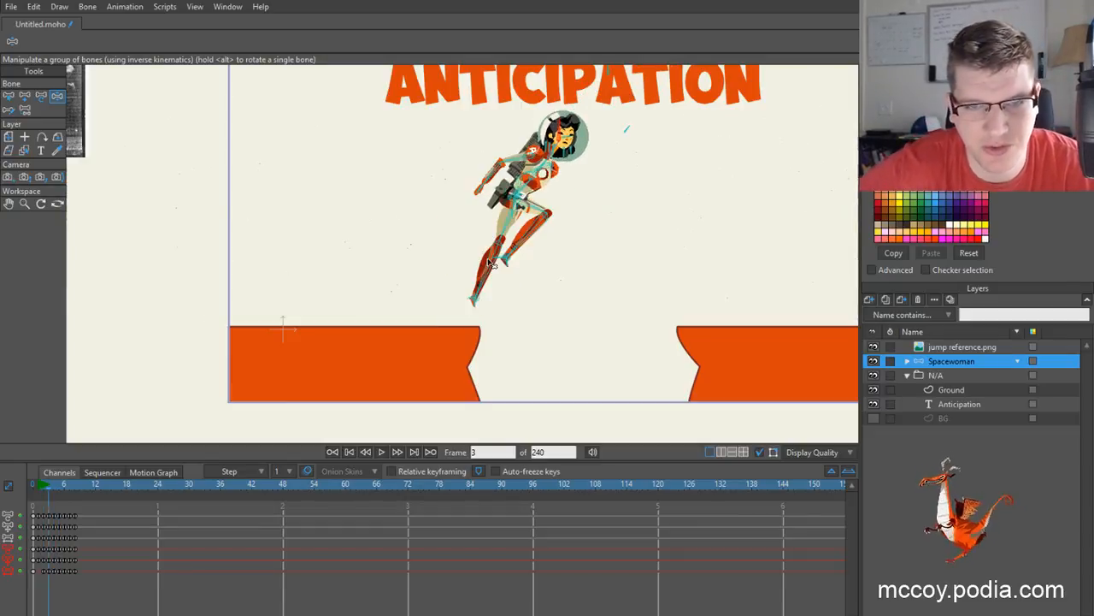
pyautogui.press('Right')
pyautogui.press('Right')
pyautogui.press('Left')
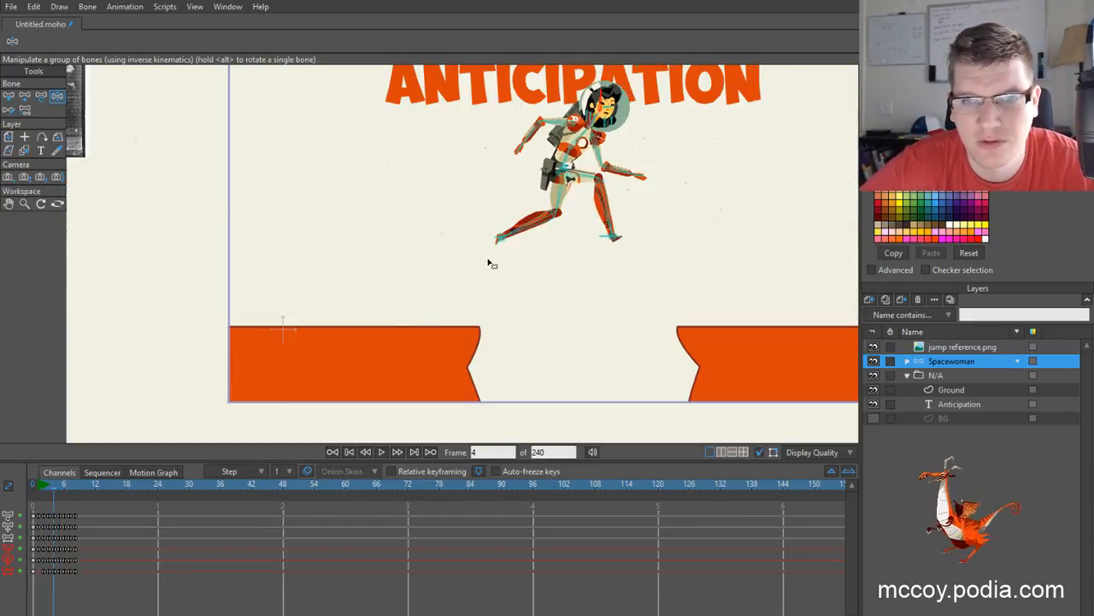
pyautogui.press('Right')
pyautogui.press('Right')
pyautogui.press('Left')
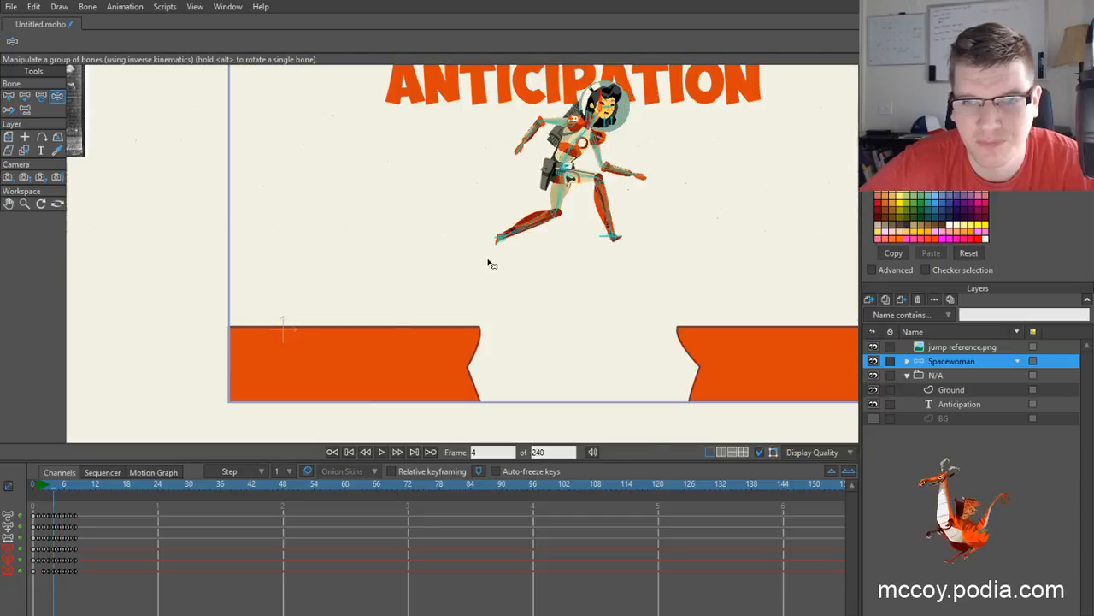
pyautogui.press('Right')
pyautogui.press('Right')
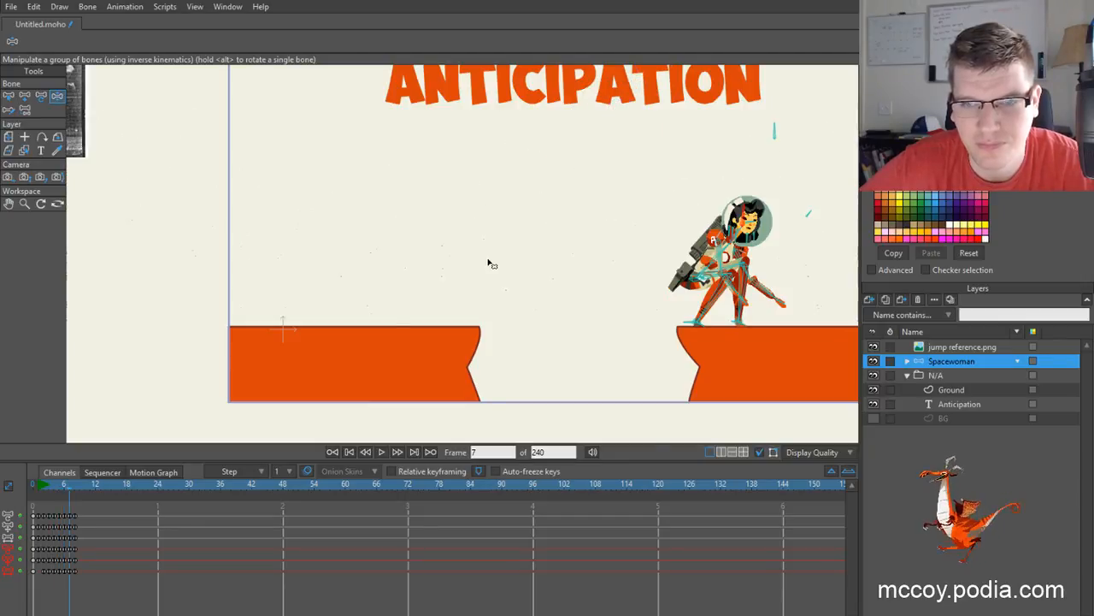
pyautogui.press('Left')
pyautogui.press('Right')
pyautogui.press('Left')
pyautogui.press('Right')
pyautogui.press('Left')
pyautogui.press('Left')
pyautogui.press('Left')
pyautogui.press('Left')
pyautogui.press('Left')
pyautogui.press('Left')
pyautogui.press('Left')
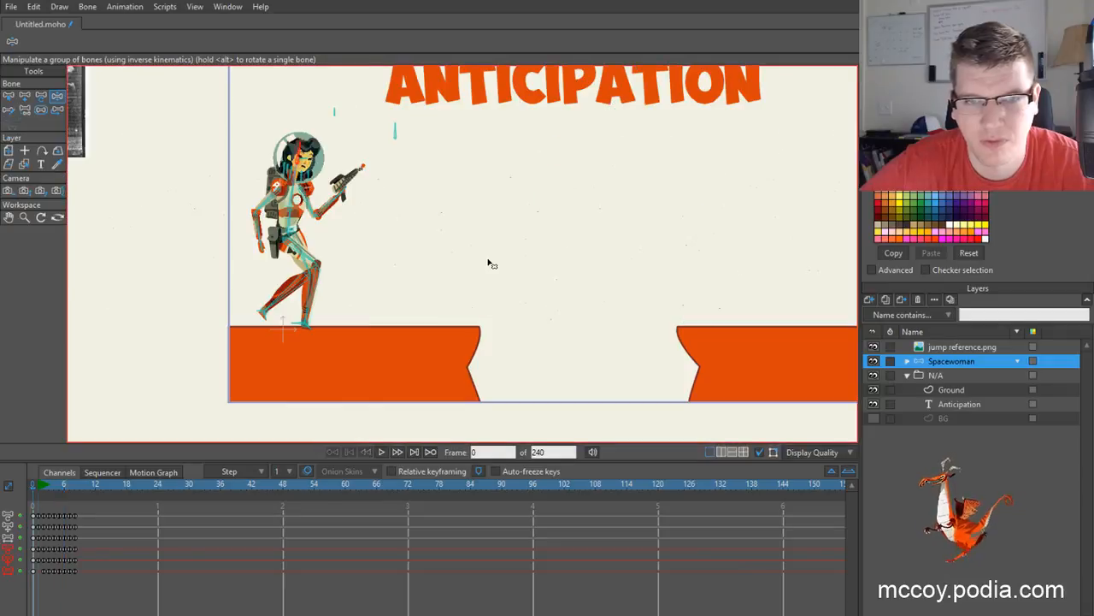
pyautogui.press('Right')
pyautogui.press('Right')
pyautogui.press('Right')
pyautogui.press('Right')
pyautogui.press('Right')
pyautogui.press('Right')
pyautogui.press('Right')
pyautogui.press('Right')
pyautogui.press('Right')
pyautogui.press('Right')
pyautogui.press('Right')
pyautogui.press('Right')
pyautogui.press('Right')
pyautogui.press('Right')
pyautogui.press('Right')
pyautogui.press('Right')
pyautogui.press('Left')
pyautogui.press('Left')
pyautogui.press('Left')
pyautogui.press('Left')
pyautogui.press('Left')
pyautogui.press('Left')
pyautogui.press('Left')
pyautogui.press('Left')
pyautogui.press('Left')
pyautogui.press('Left')
pyautogui.press('Left')
pyautogui.press('Left')
pyautogui.press('Left')
pyautogui.press('Left')
pyautogui.press('Left')
pyautogui.press('Left')
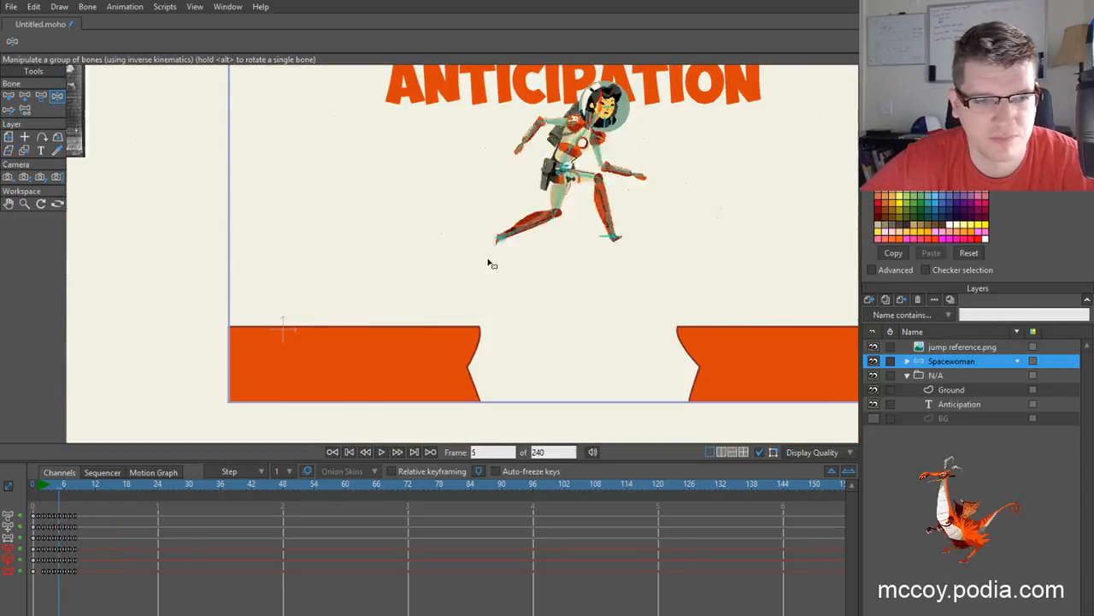
pyautogui.press('Right')
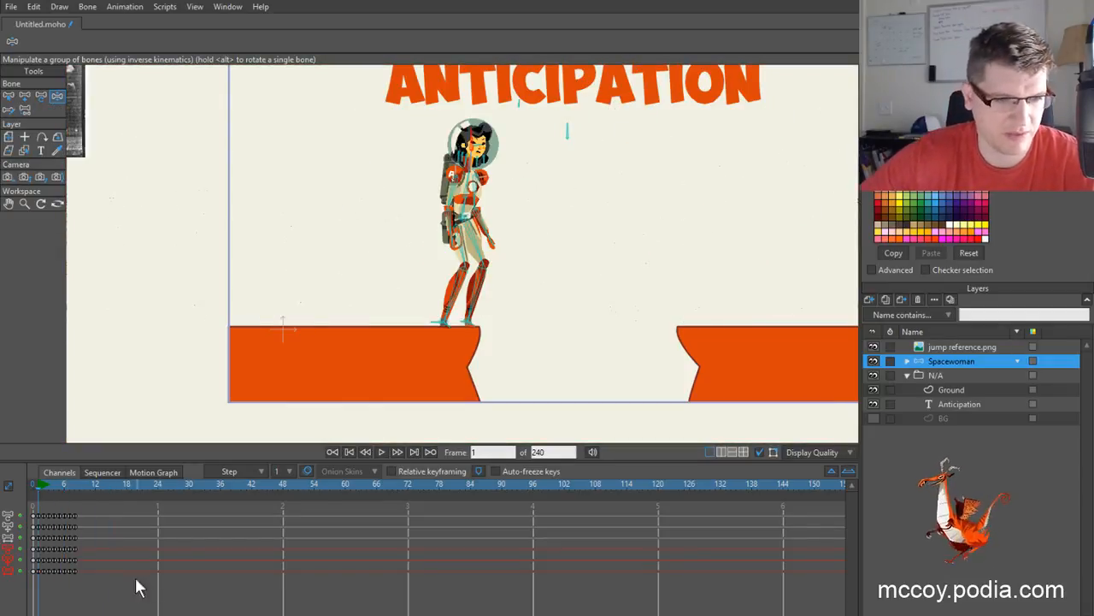
# - Start saving the project and browse to the 12 Principles Examples folder inside PrinciplesOfAnimationCourse > Lectures
pyautogui.hotkey('ctrl', 's')
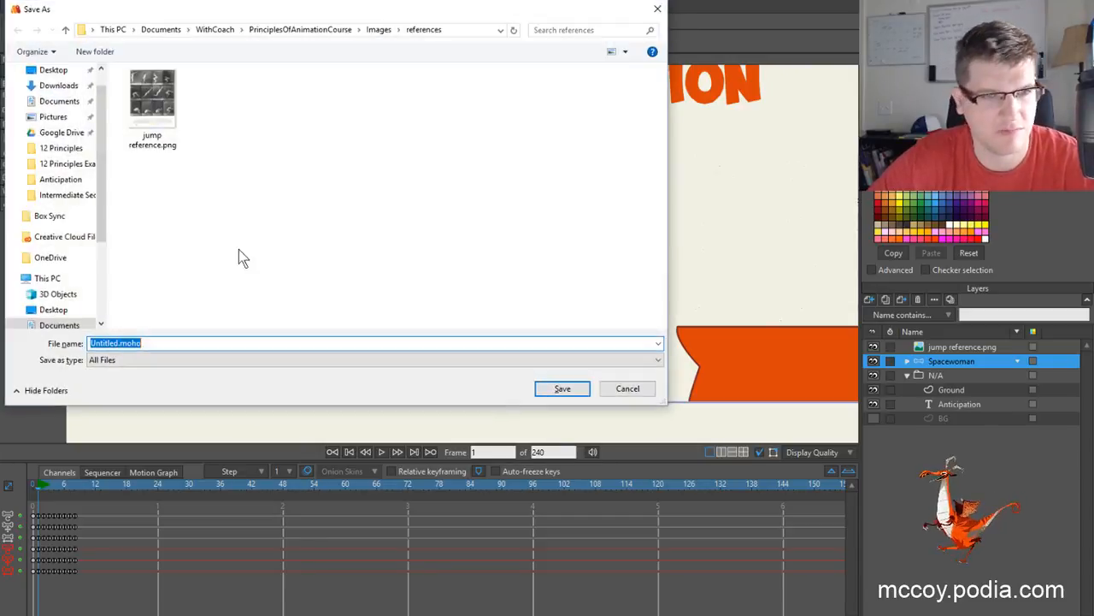
pyautogui.click(322, 31)
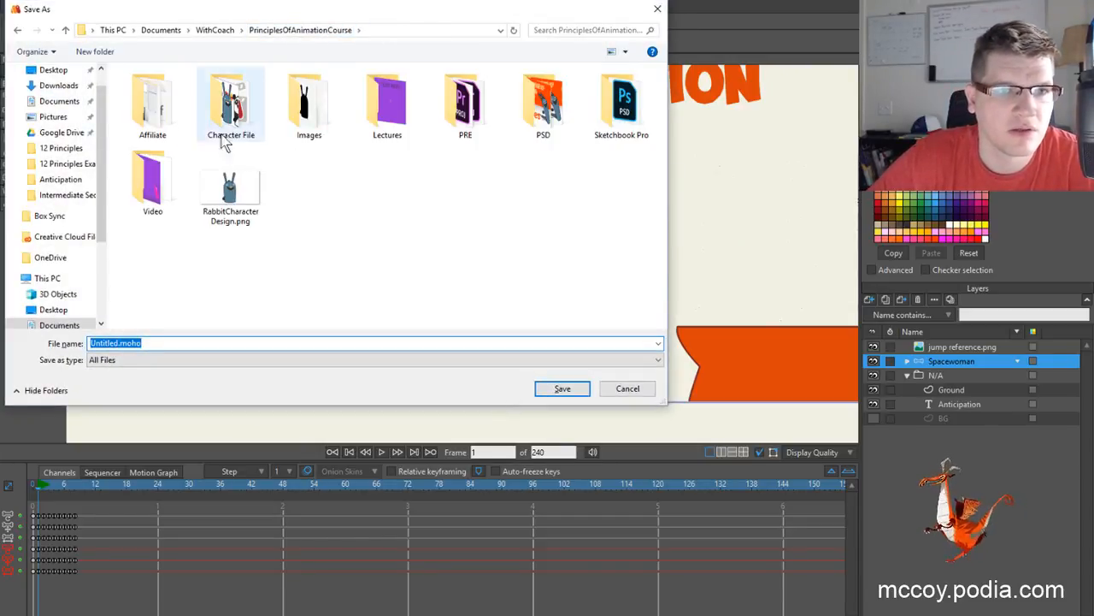
pyautogui.click(255, 126)
pyautogui.doubleClick(255, 126)
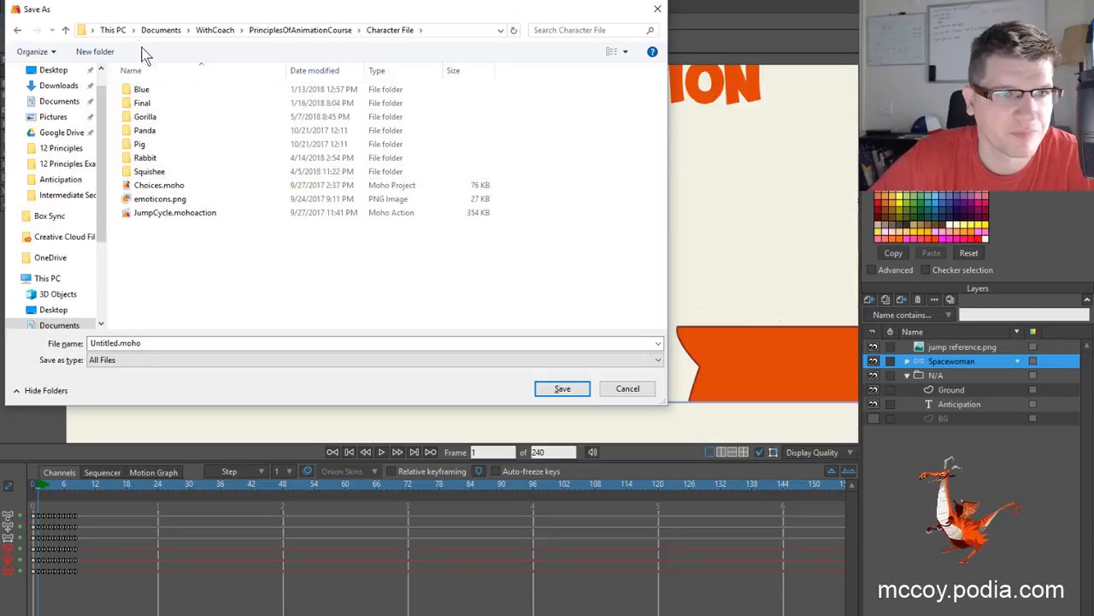
pyautogui.click(17, 30)
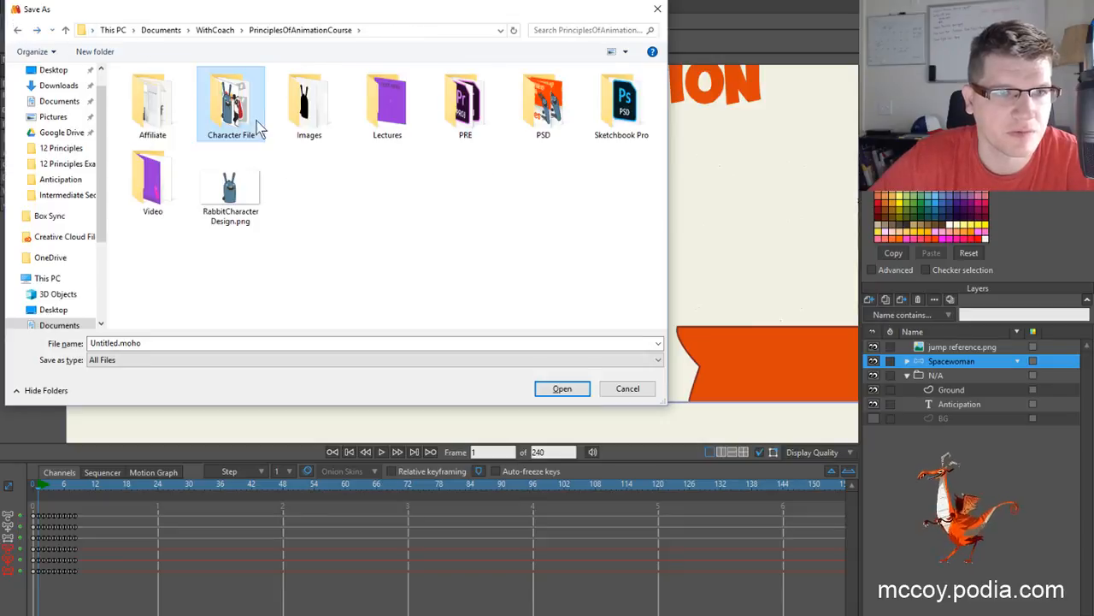
pyautogui.doubleClick(387, 101)
pyautogui.doubleClick(170, 116)
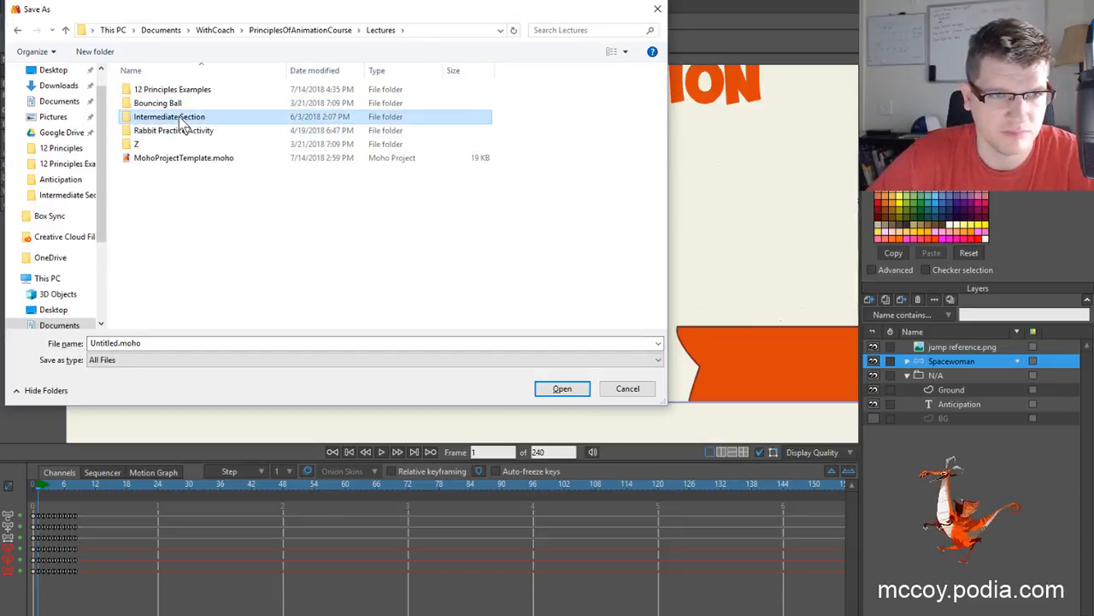
pyautogui.click(17, 30)
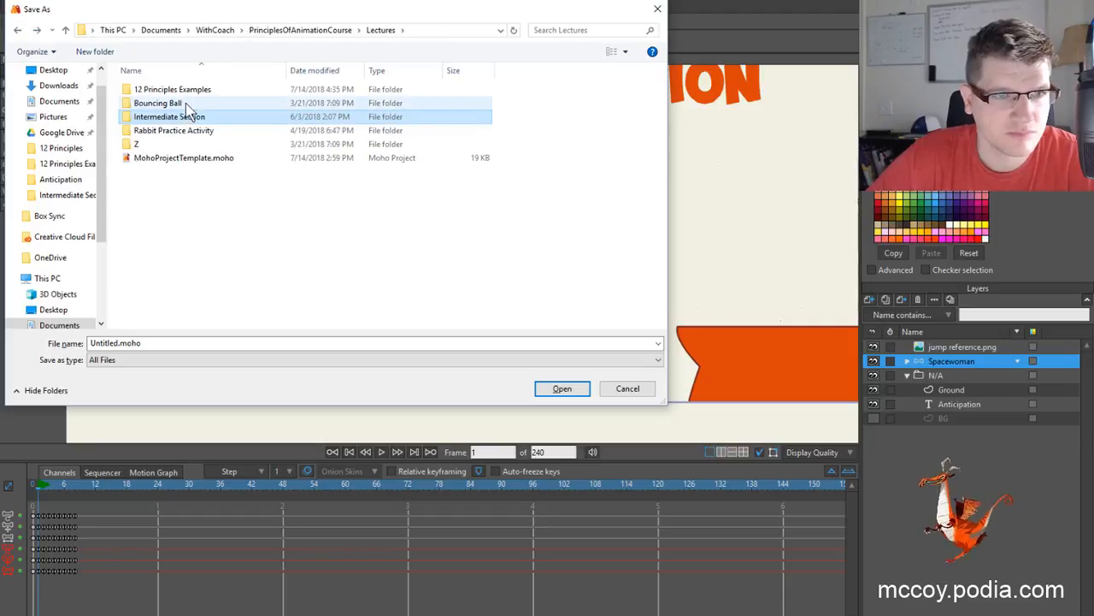
pyautogui.doubleClick(171, 89)
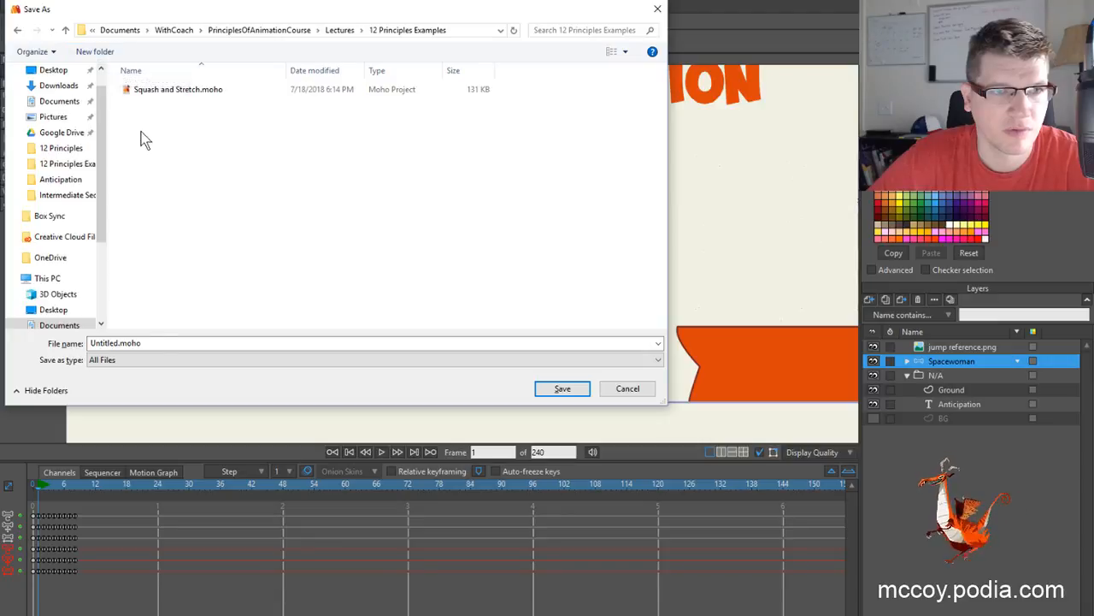
# - Name the project file Anticipation1 and save it
pyautogui.click(162, 343)
pyautogui.hotkey('ctrl', 'a')
pyautogui.write('Ant')
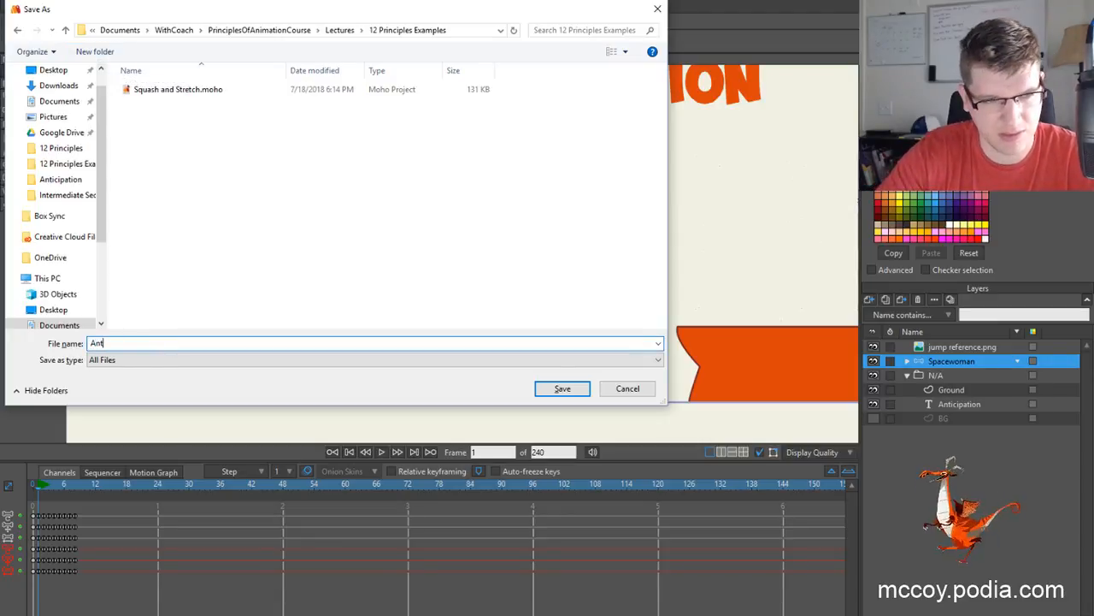
pyautogui.write('icipation')
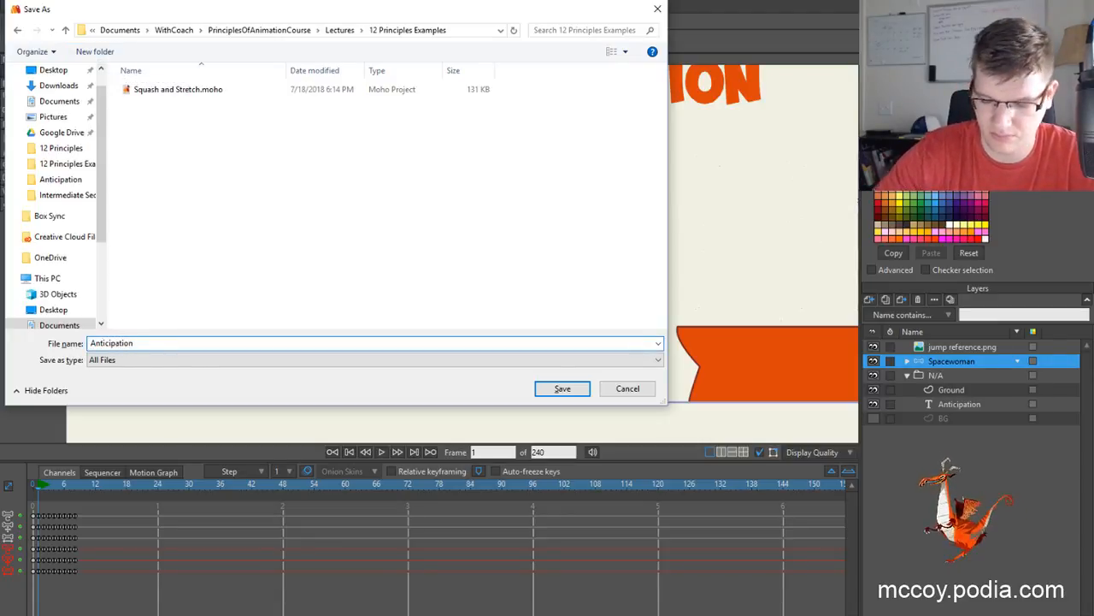
pyautogui.write('1')
pyautogui.press('Return')
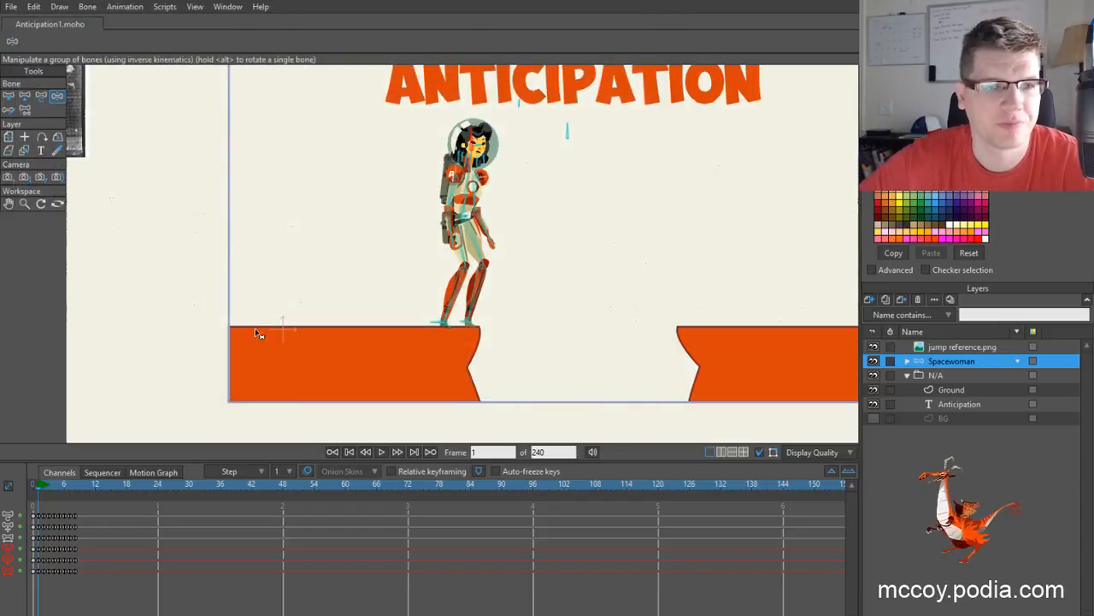
# - Deselect all bones and shift the spacewoman's pose keyframes from frame 1 onward so they start at frame 24
pyautogui.scroll(-1, 268, 315)
pyautogui.scroll(1, 216, 273)
pyautogui.moveTo(359, 266); pyautogui.dragTo(219, 271)
pyautogui.scroll(-1, 219, 274)
pyautogui.scroll(3, 219, 274)
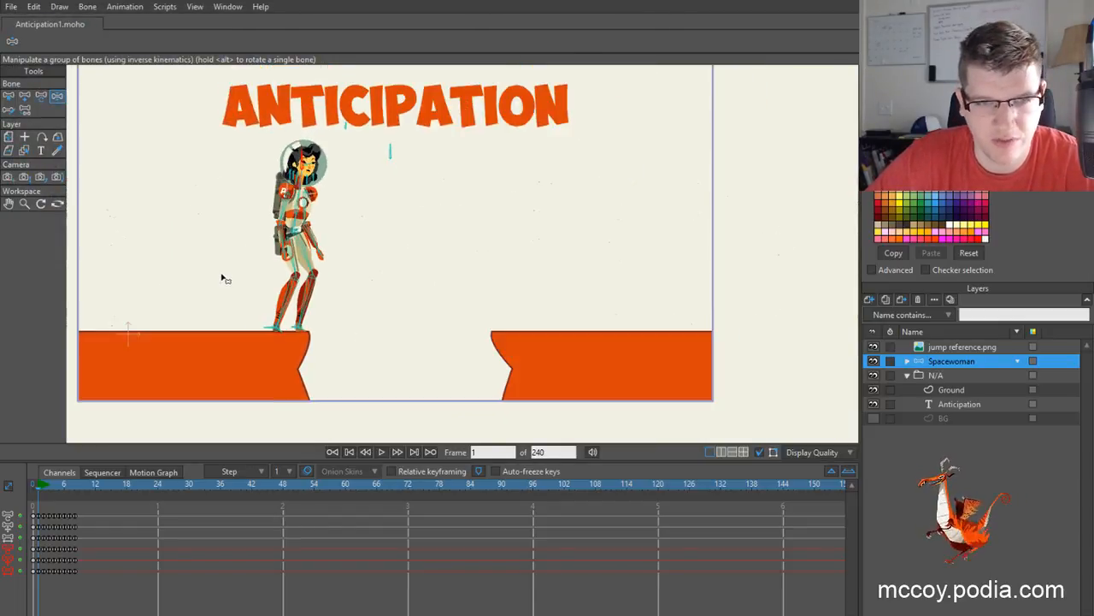
pyautogui.scroll(-1, 220, 274)
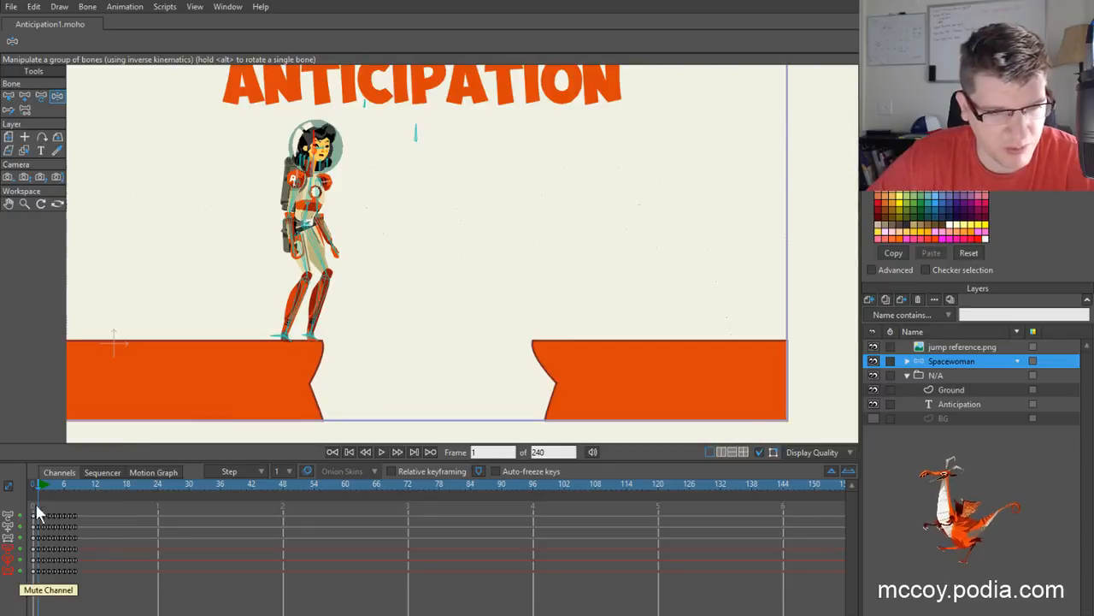
pyautogui.moveTo(39, 488)
pyautogui.mouseDown()
pyautogui.moveTo(77, 489)
pyautogui.moveTo(36, 488)
pyautogui.mouseUp()
pyautogui.press('b')
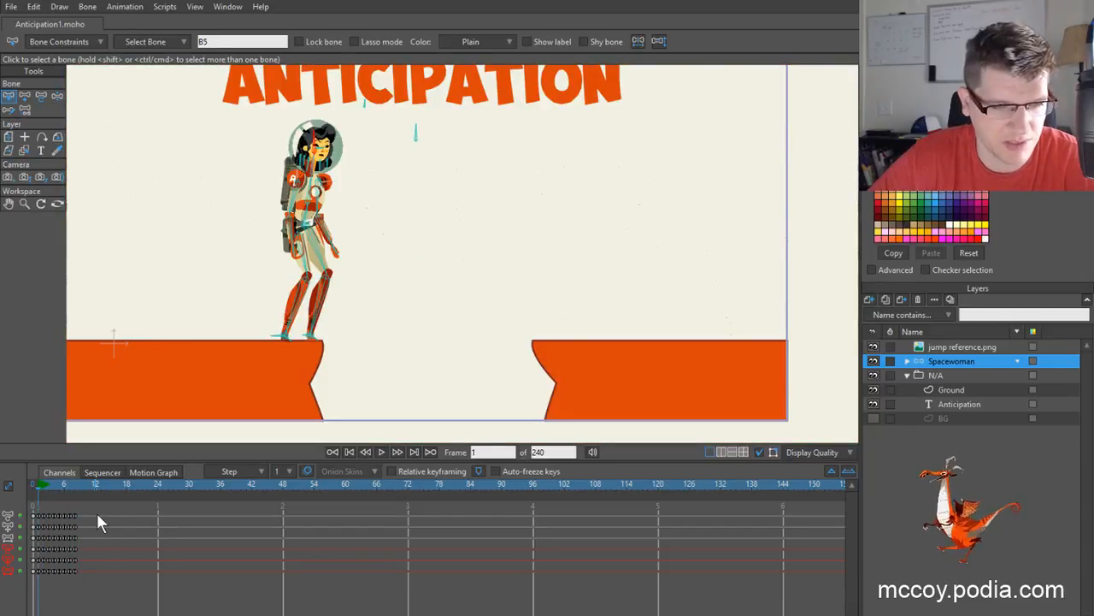
pyautogui.click(159, 288)
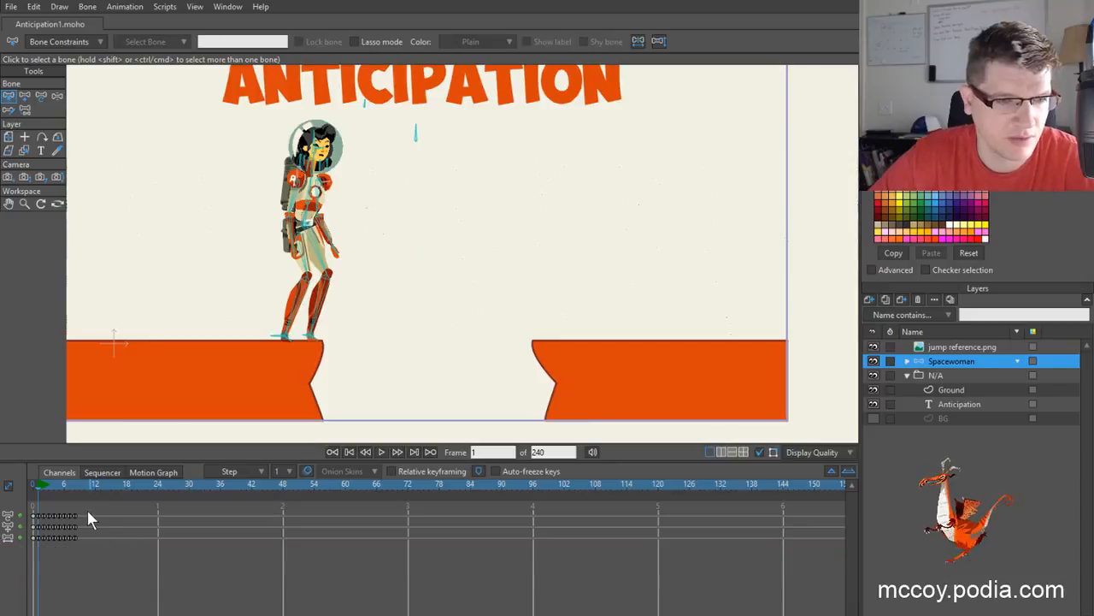
pyautogui.moveTo(88, 515); pyautogui.dragTo(158, 540)
# - Copy the standing pose keyframes from frame 24 to frame 1 and play the animation to check the hold
pyautogui.click(58, 547)
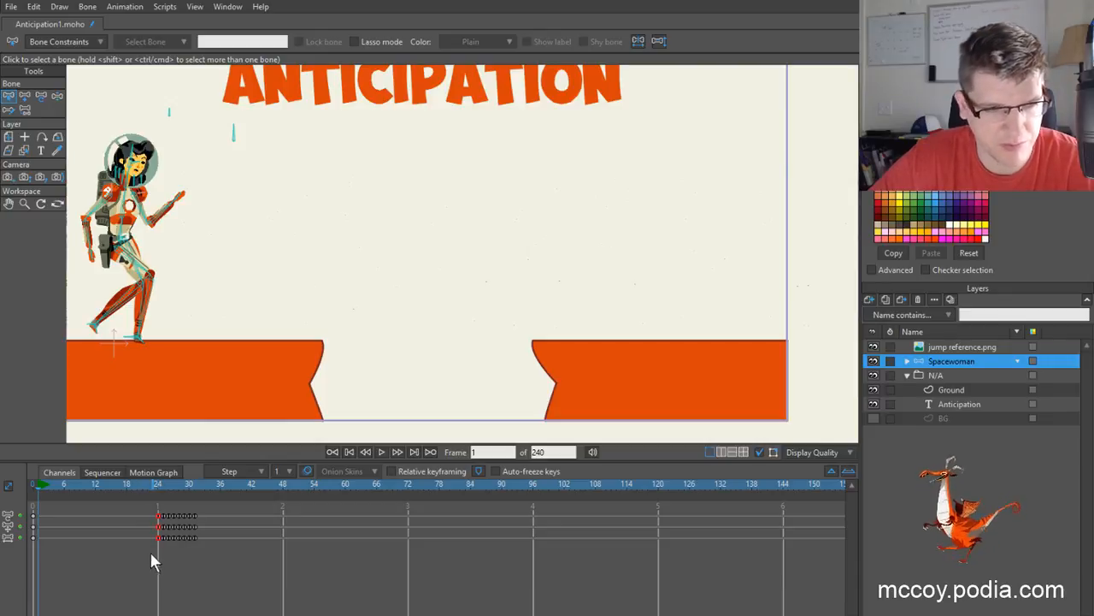
pyautogui.hotkey('ctrl', 'v')
pyautogui.moveTo(39, 486)
pyautogui.mouseDown()
pyautogui.moveTo(159, 501)
pyautogui.moveTo(39, 494)
pyautogui.mouseUp()
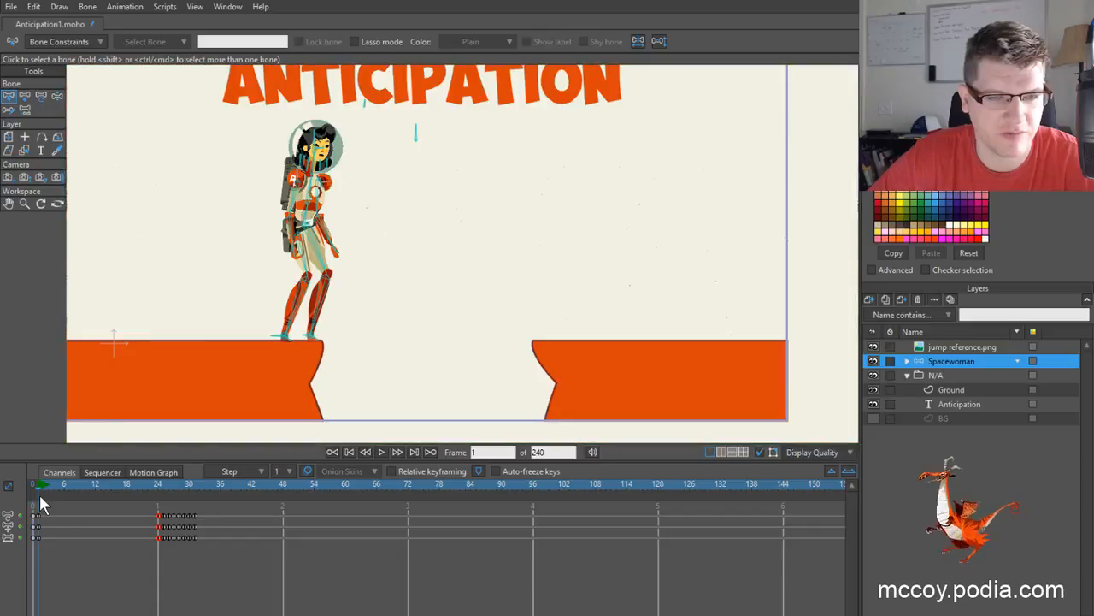
pyautogui.press('space')
pyautogui.press('space')
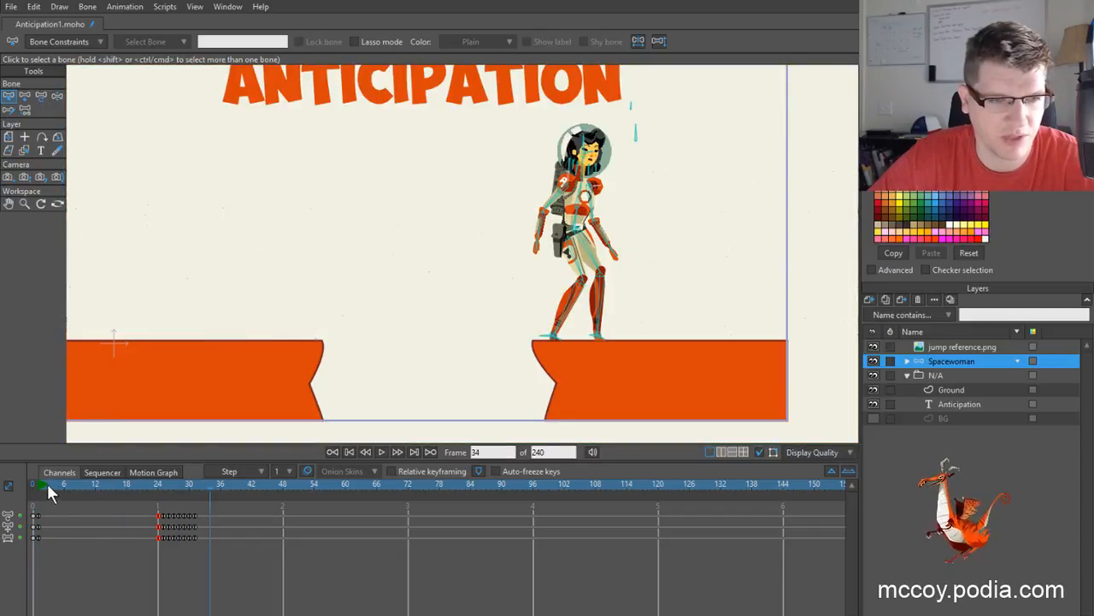
# - Shift the whole group of jump keyframes earlier to start at frame 12, then play and scrub the timing
pyautogui.moveTo(40, 485); pyautogui.dragTo(248, 540)
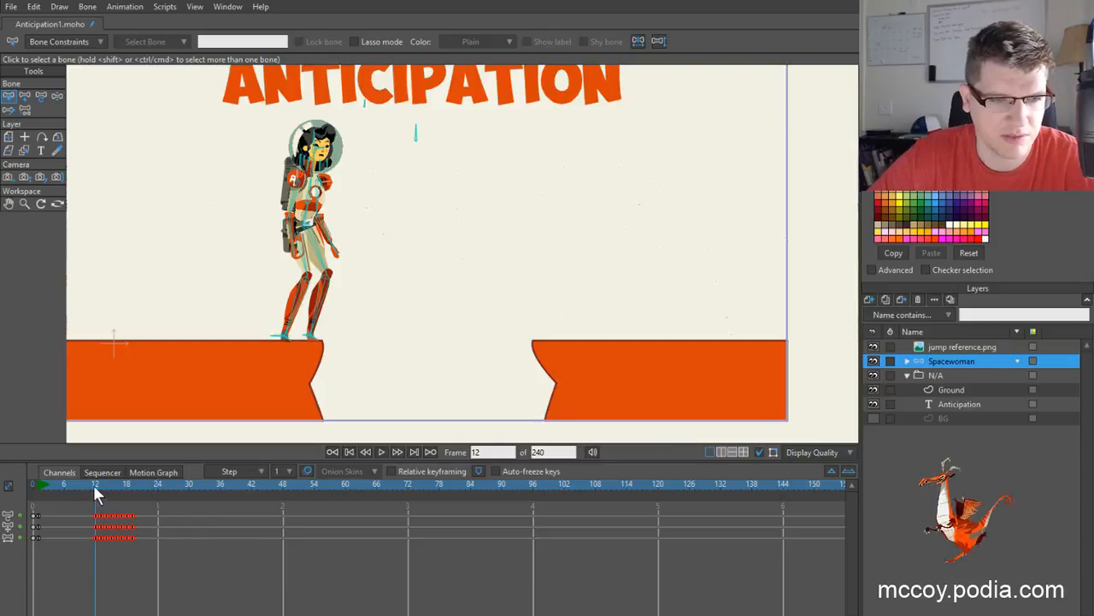
pyautogui.moveTo(93, 485); pyautogui.dragTo(23, 484)
pyautogui.press('space')
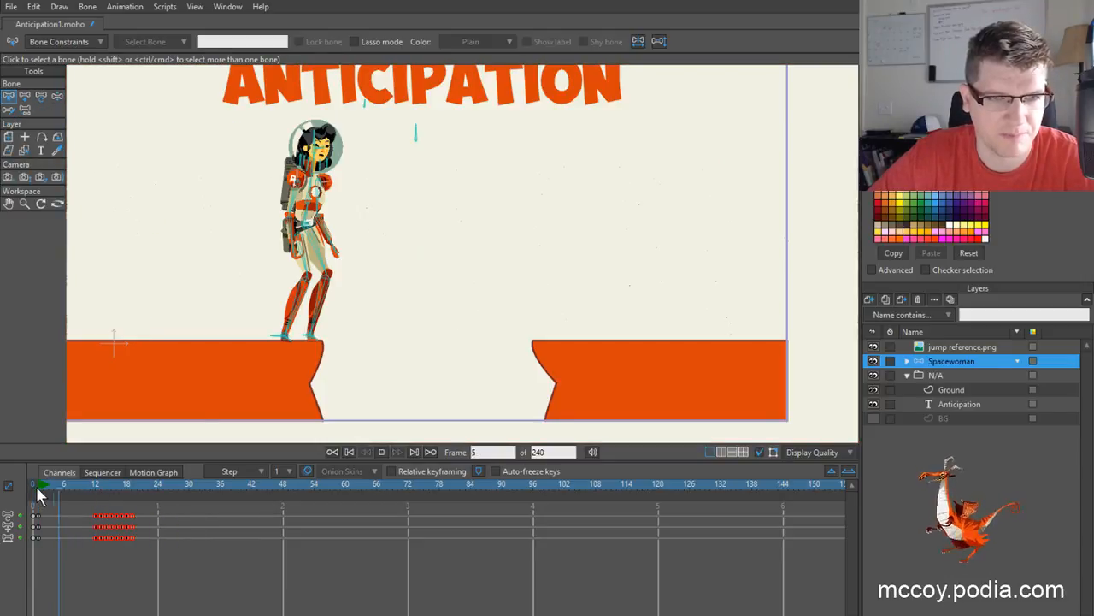
pyautogui.moveTo(65, 484); pyautogui.dragTo(100, 486)
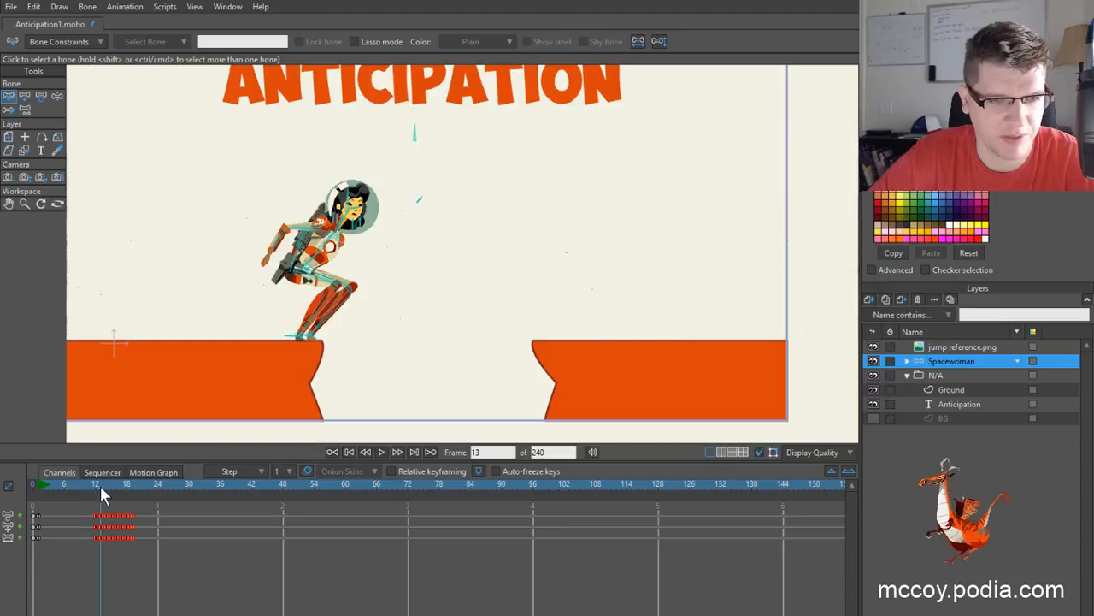
pyautogui.click(97, 486)
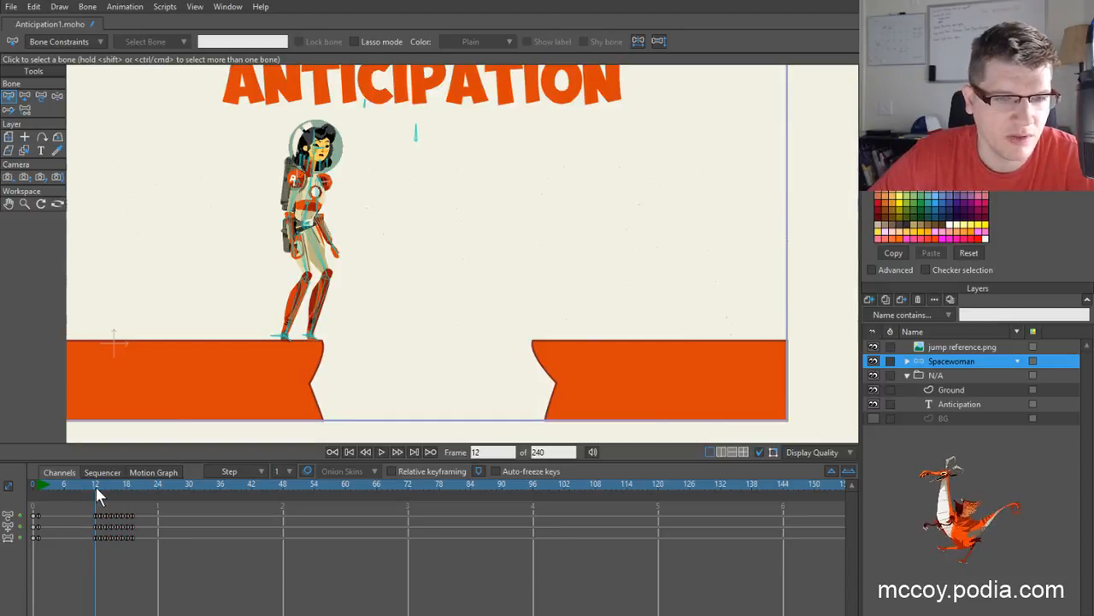
# - Shift all keyframes following the standing pose at frame 12 so the crouch starts at frame 15, and check the frames between
pyautogui.moveTo(152, 506); pyautogui.dragTo(100, 543)
pyautogui.moveTo(98, 484); pyautogui.dragTo(94, 485)
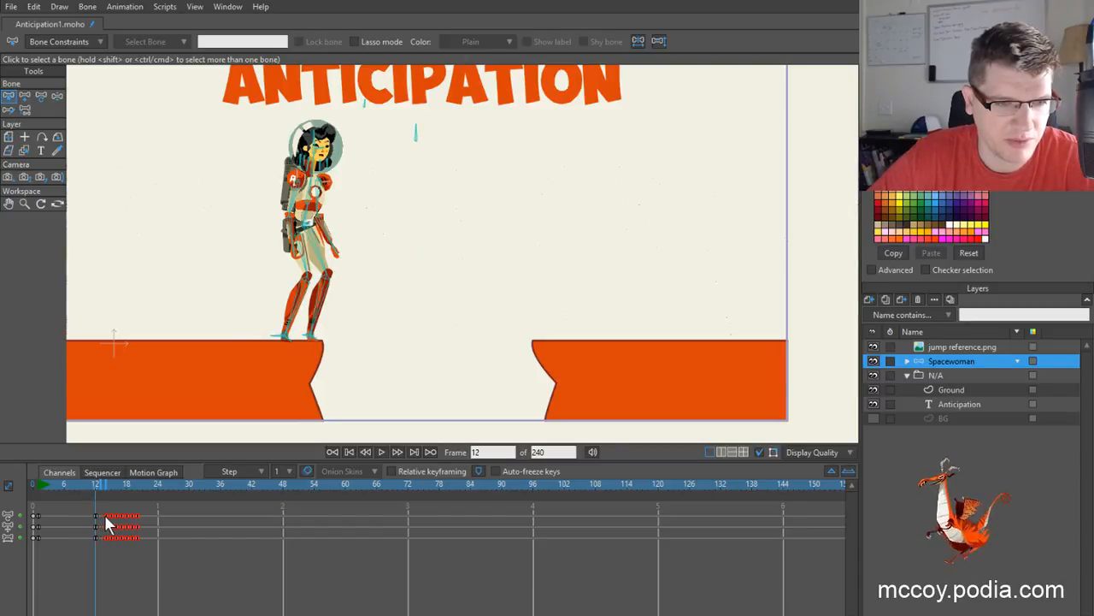
pyautogui.moveTo(105, 523); pyautogui.dragTo(111, 523)
pyautogui.moveTo(95, 483); pyautogui.dragTo(115, 485)
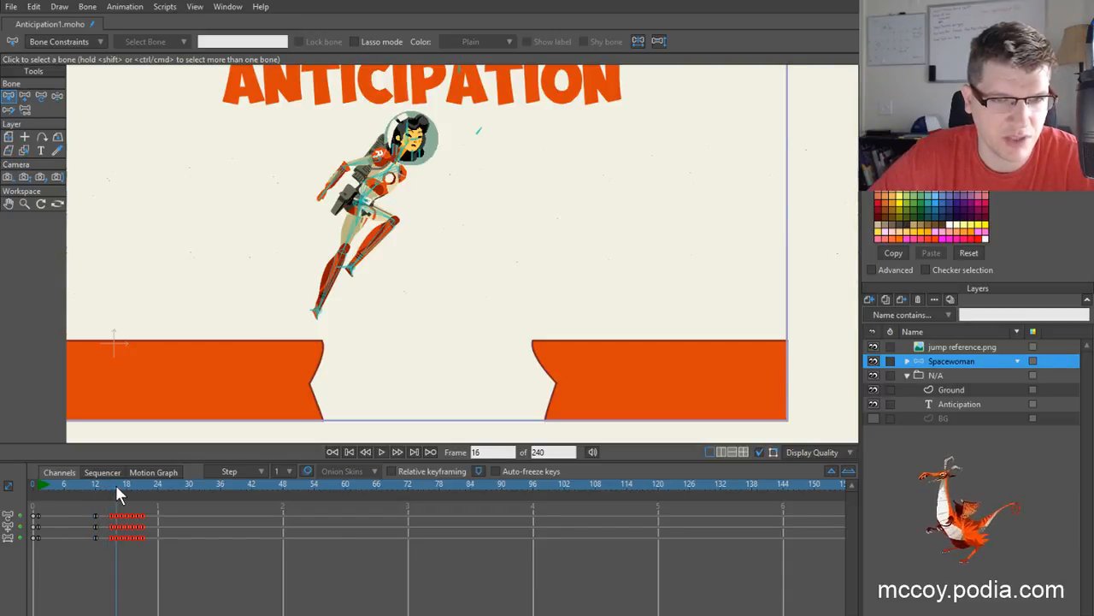
pyautogui.click(168, 520)
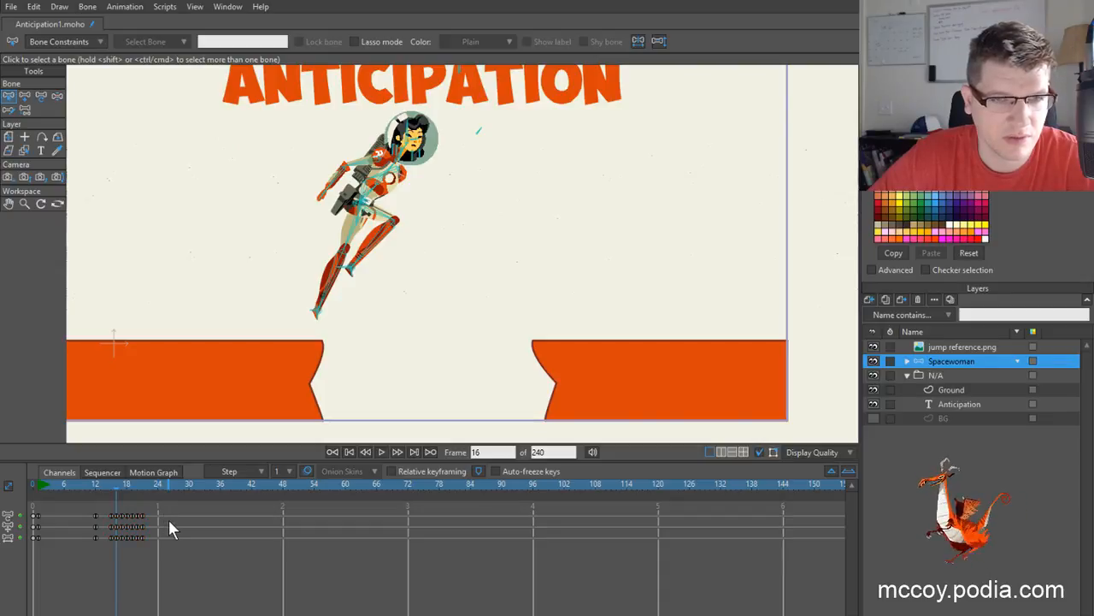
# - Shift all keyframes following the crouch so the takeoff pose starts at frame 17, and go to that frame
pyautogui.moveTo(120, 547); pyautogui.dragTo(122, 538)
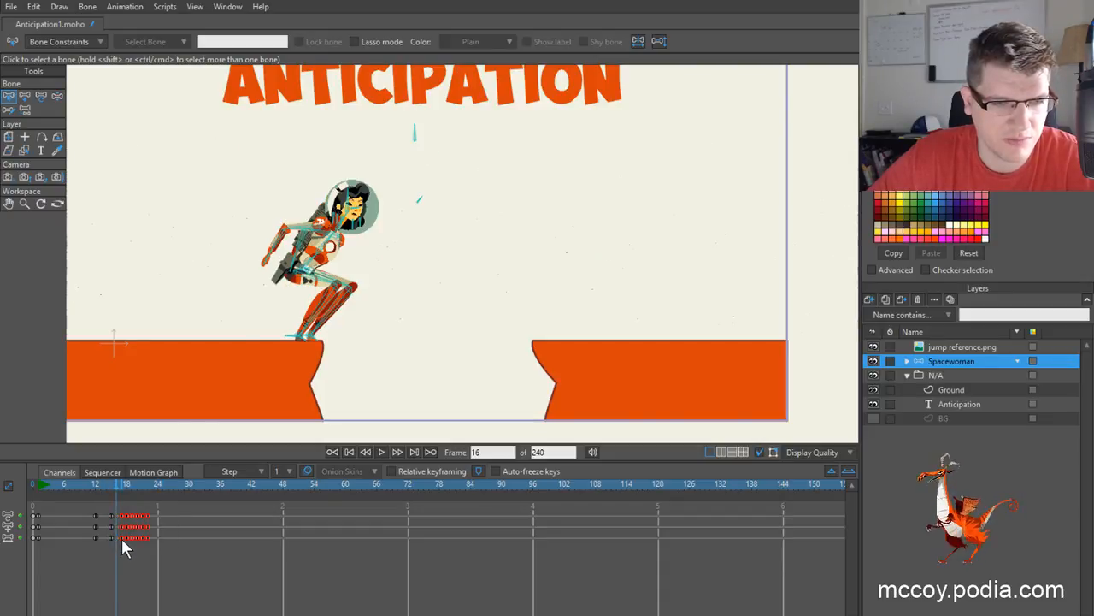
pyautogui.click(118, 489)
# - Try to stretch the trailing leg down toward the ledge in the takeoff pose at frame 17
pyautogui.scroll(2, 313, 263)
pyautogui.press('z')
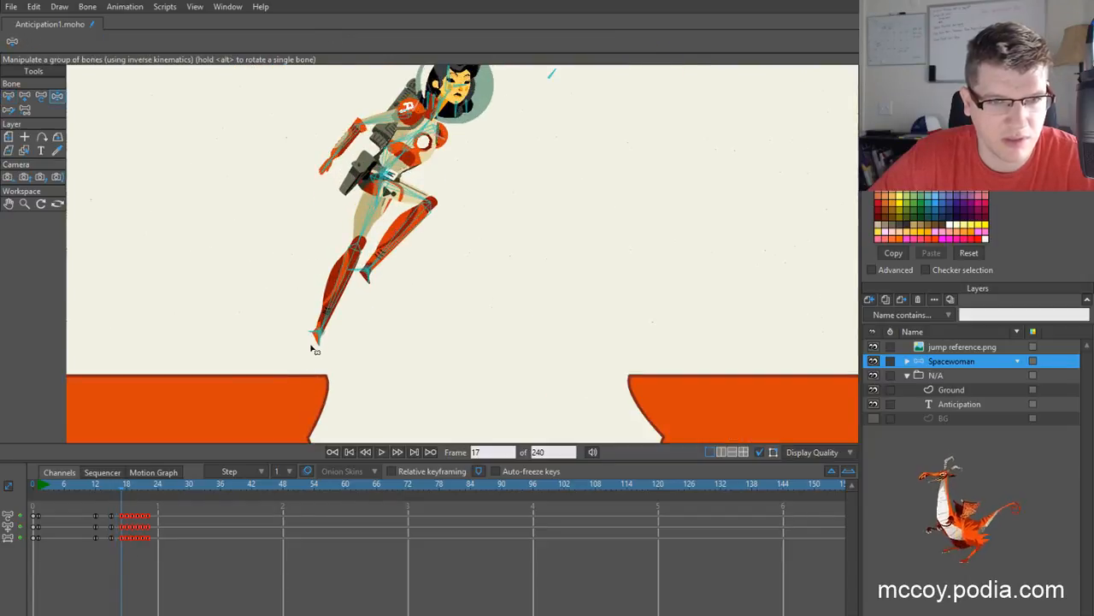
pyautogui.moveTo(317, 376); pyautogui.dragTo(292, 365)
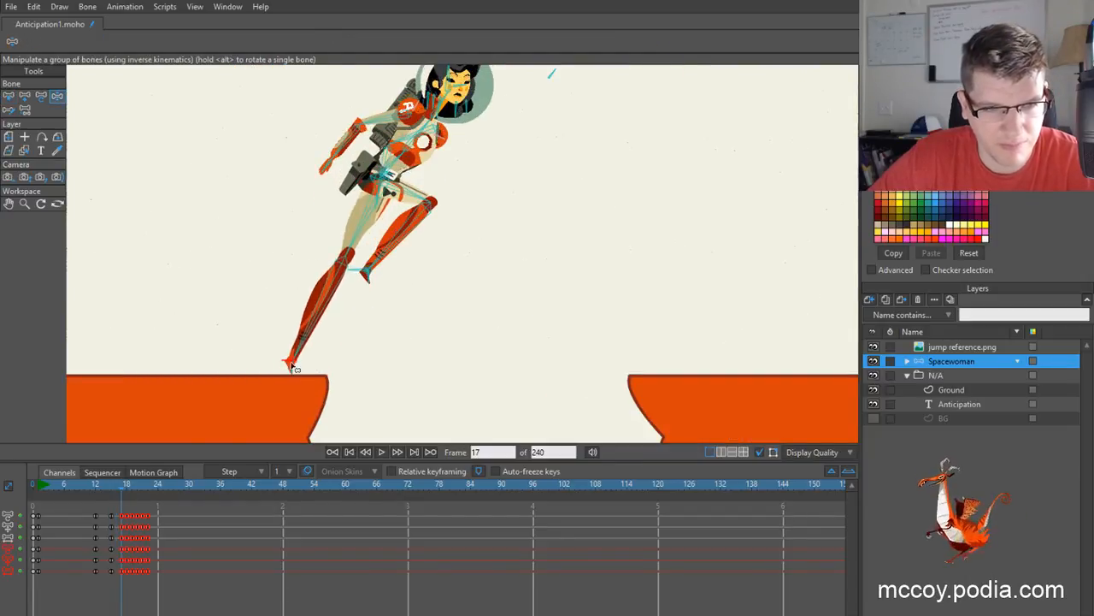
pyautogui.hotkey('ctrl', 'z')
# - Copy the trailing foot's crouch keyframe from frame 15 to frame 17 and adjust the foot so it stays planted on the ledge
pyautogui.click(112, 484)
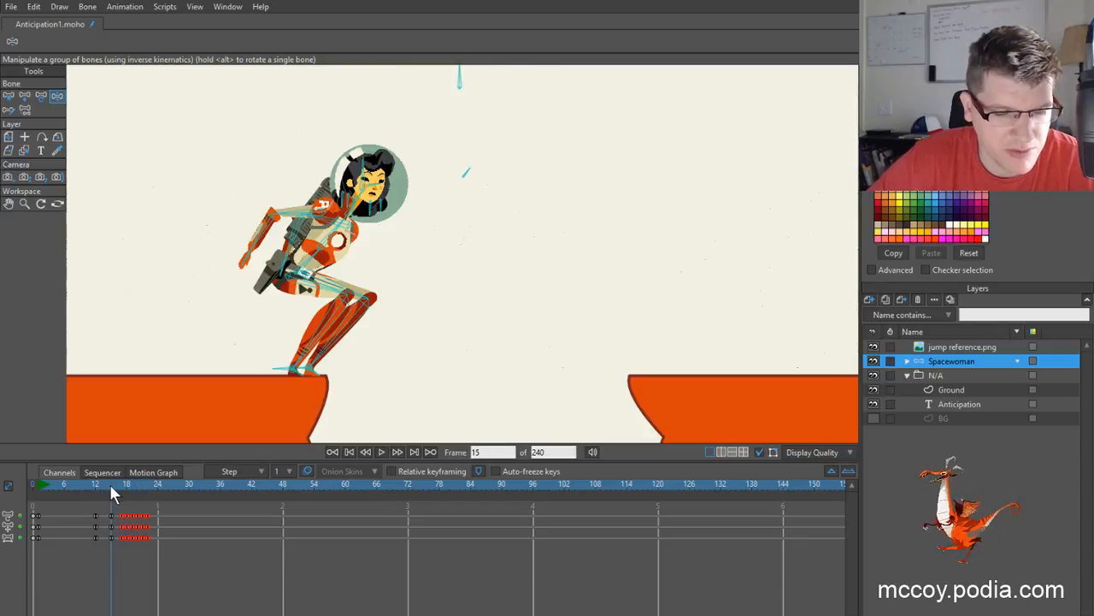
pyautogui.scroll(1, 310, 376)
pyautogui.click(307, 375)
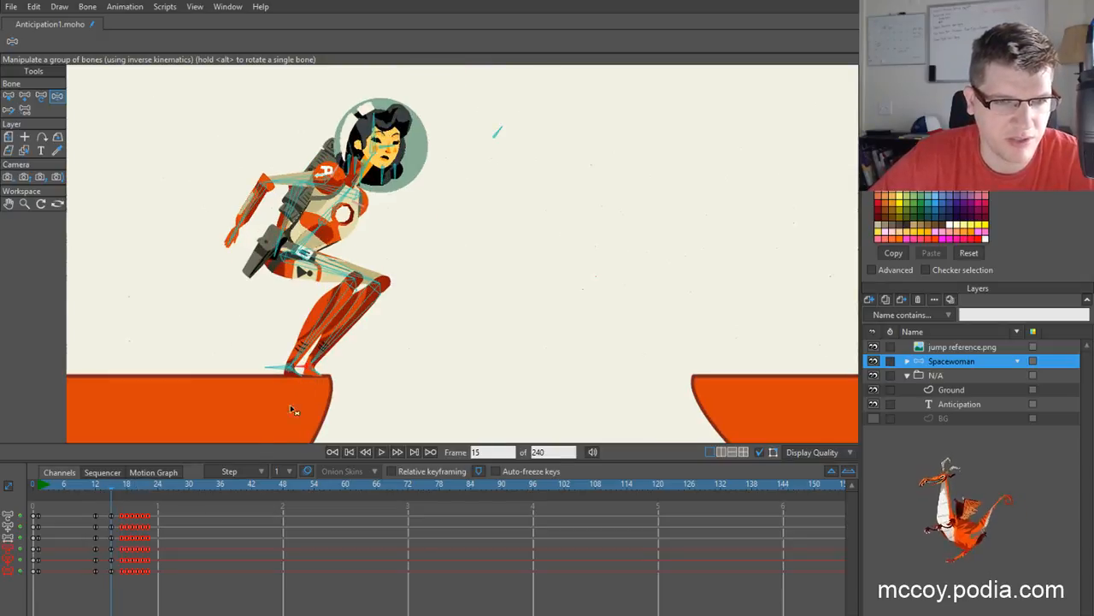
pyautogui.click(111, 561)
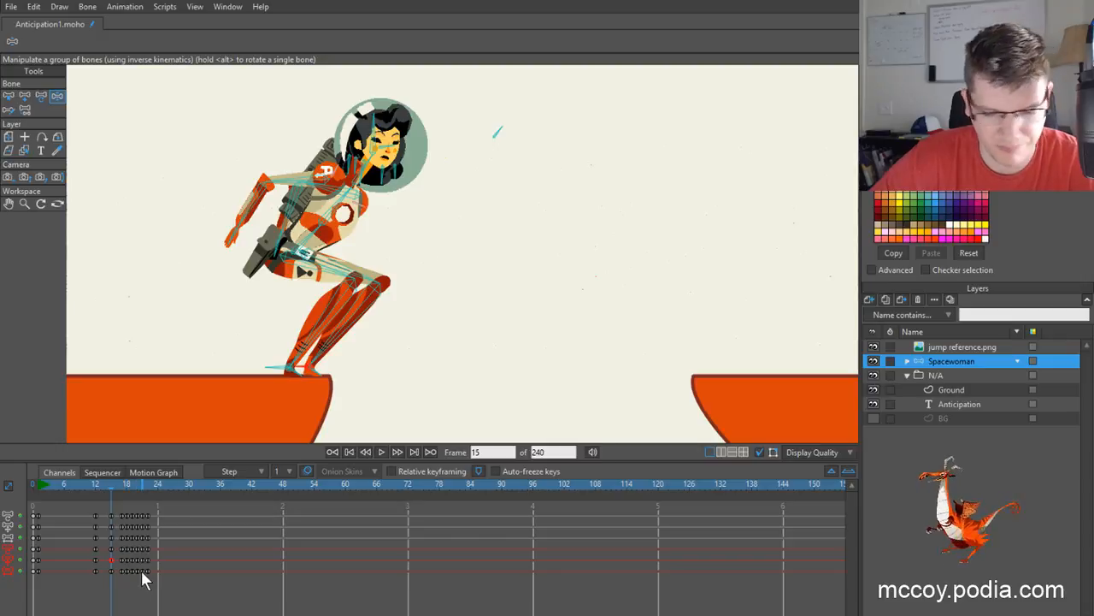
pyautogui.hotkey('ctrl', 'Right')
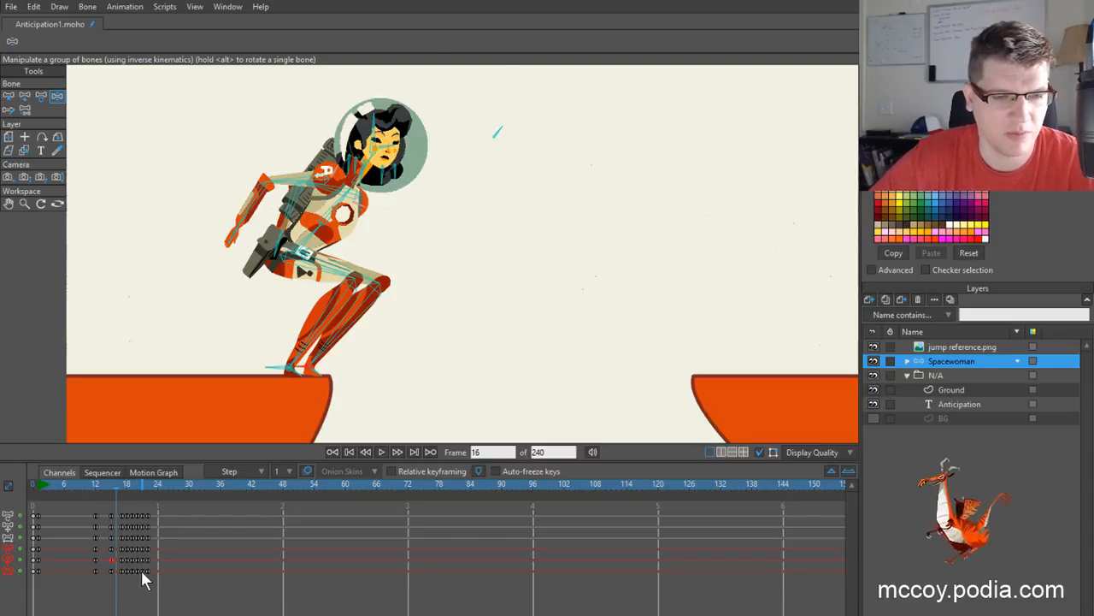
pyautogui.hotkey('ctrl', 'Right')
pyautogui.hotkey('ctrl', 'v')
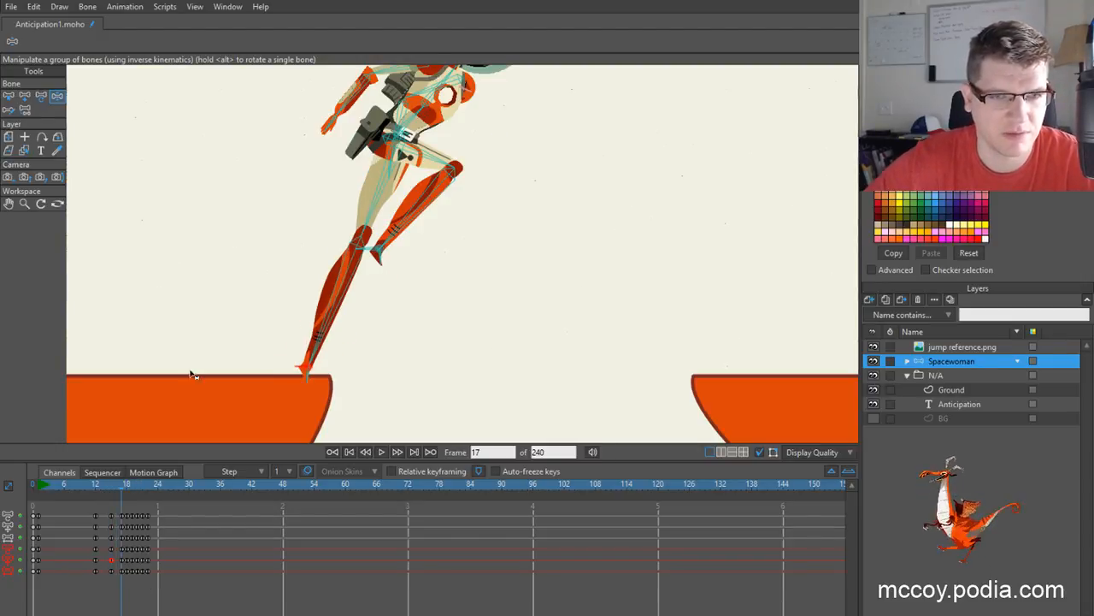
pyautogui.scroll(2, 326, 349)
pyautogui.moveTo(306, 387); pyautogui.dragTo(317, 381)
pyautogui.scroll(-4, 317, 381)
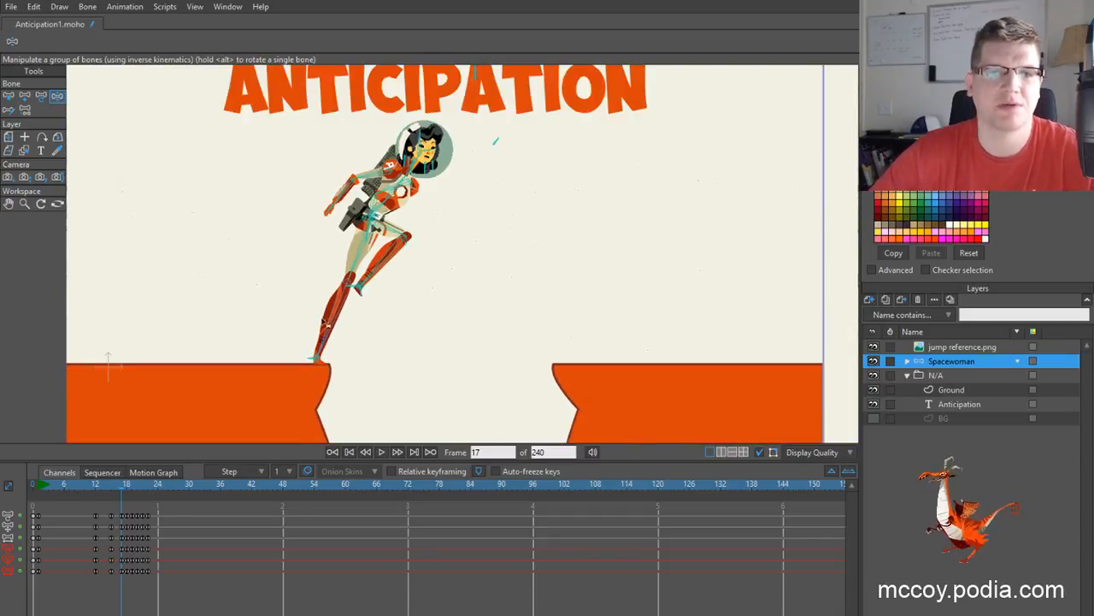
# - Step back and forth between the standing, crouch and takeoff poses to examine the timing of the planted-foot takeoff
pyautogui.hotkey('ctrl', 'Left')
pyautogui.hotkey('ctrl', 'Left')
pyautogui.hotkey('ctrl', 'Left')
pyautogui.hotkey('ctrl', 'Left')
pyautogui.hotkey('ctrl', 'Left')
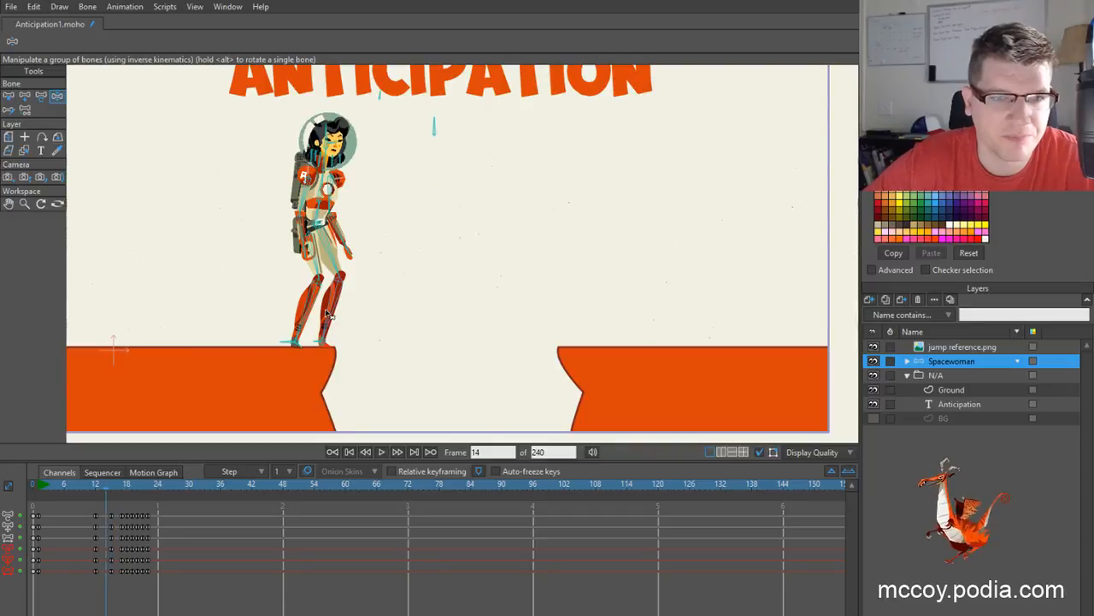
pyautogui.hotkey('ctrl', 'Right')
pyautogui.hotkey('ctrl', 'Right')
pyautogui.hotkey('ctrl', 'Right')
pyautogui.hotkey('ctrl', 'Right')
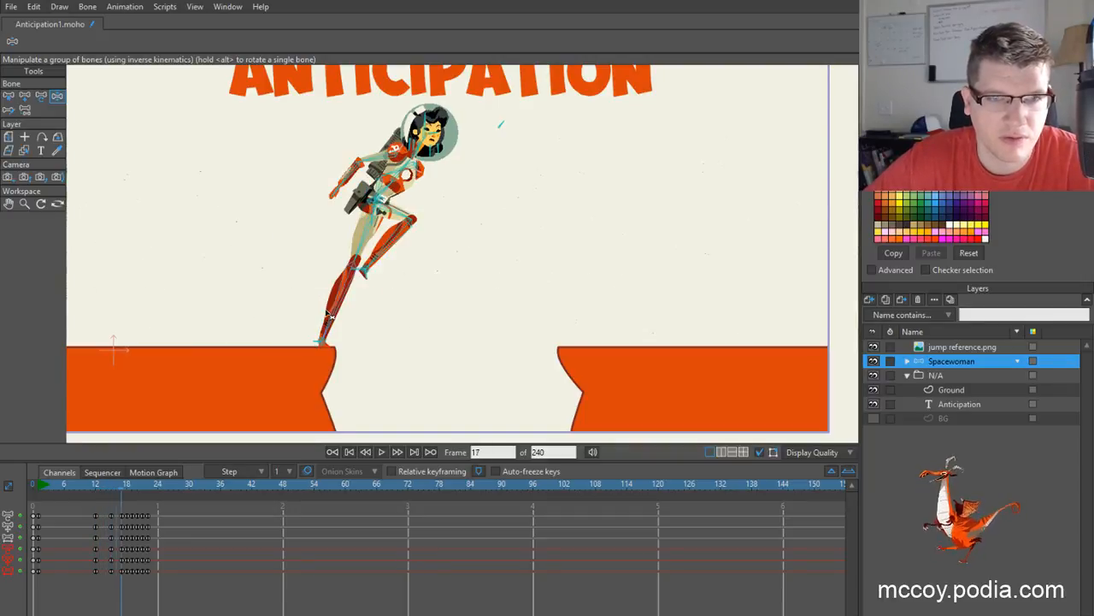
pyautogui.hotkey('ctrl', 'Left')
pyautogui.hotkey('ctrl', 'Left')
pyautogui.hotkey('ctrl', 'Right')
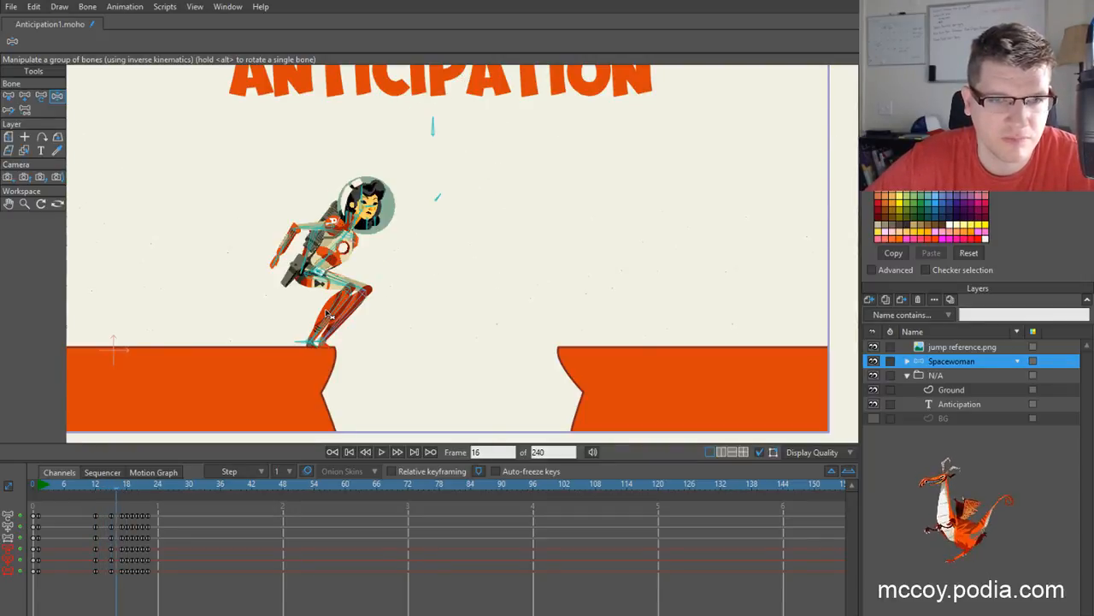
pyautogui.hotkey('ctrl', 'Right')
pyautogui.hotkey('ctrl', 'Right')
pyautogui.hotkey('ctrl', 'Left')
pyautogui.hotkey('ctrl', 'Left')
pyautogui.hotkey('ctrl', 'Left')
pyautogui.hotkey('ctrl', 'Left')
pyautogui.hotkey('ctrl', 'Left')
pyautogui.hotkey('ctrl', 'Left')
pyautogui.hotkey('ctrl', 'Left')
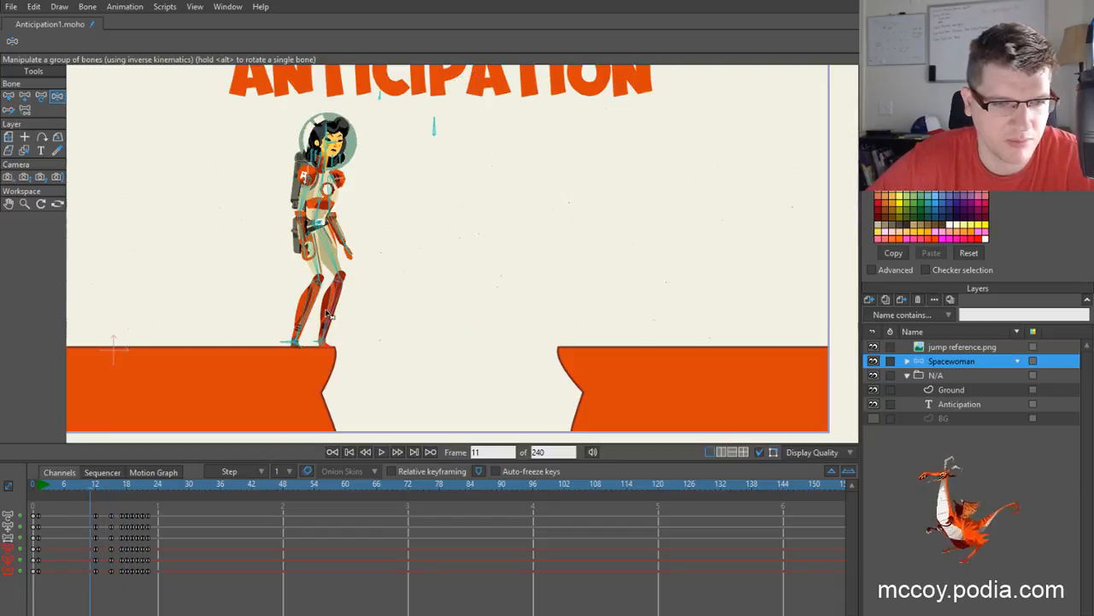
pyautogui.hotkey('ctrl', 'Right')
pyautogui.hotkey('ctrl', 'Right')
pyautogui.hotkey('ctrl', 'Right')
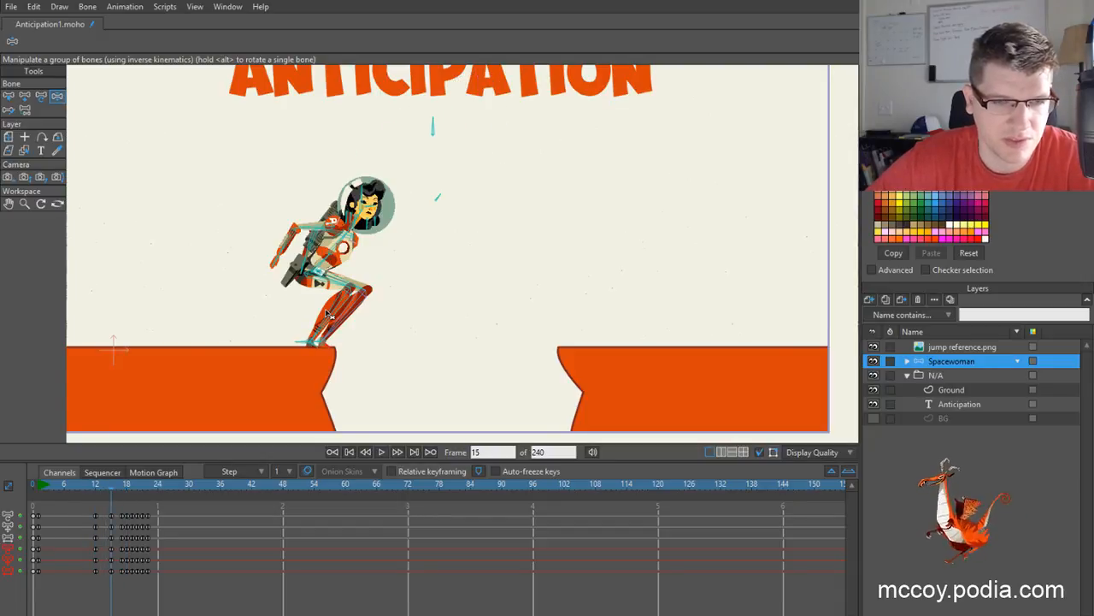
pyautogui.hotkey('ctrl', 'Right')
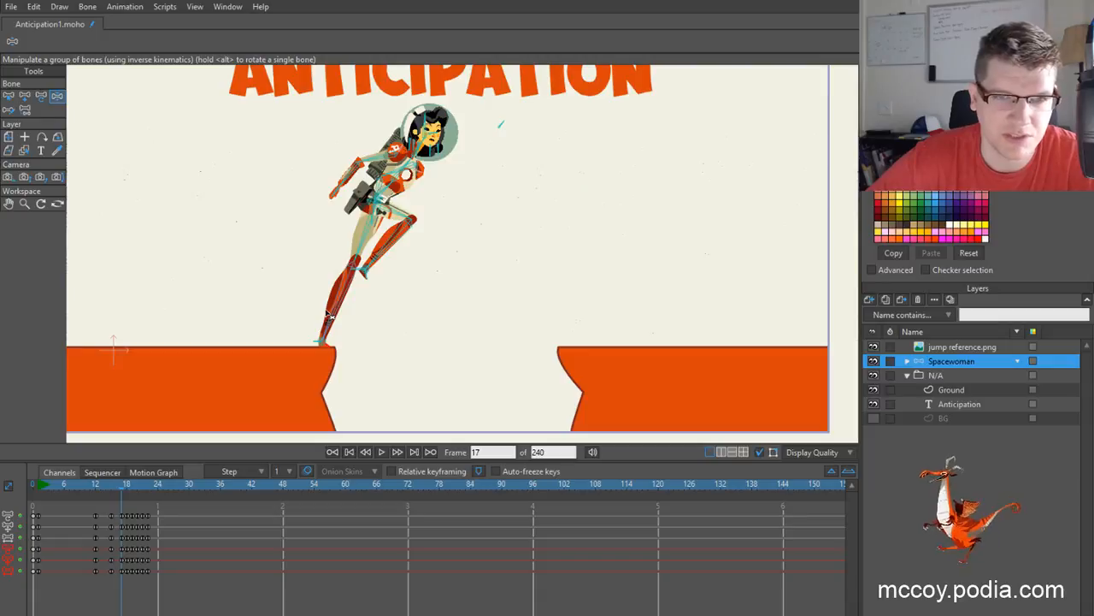
pyautogui.hotkey('ctrl', 'Right')
pyautogui.hotkey('ctrl', 'Left')
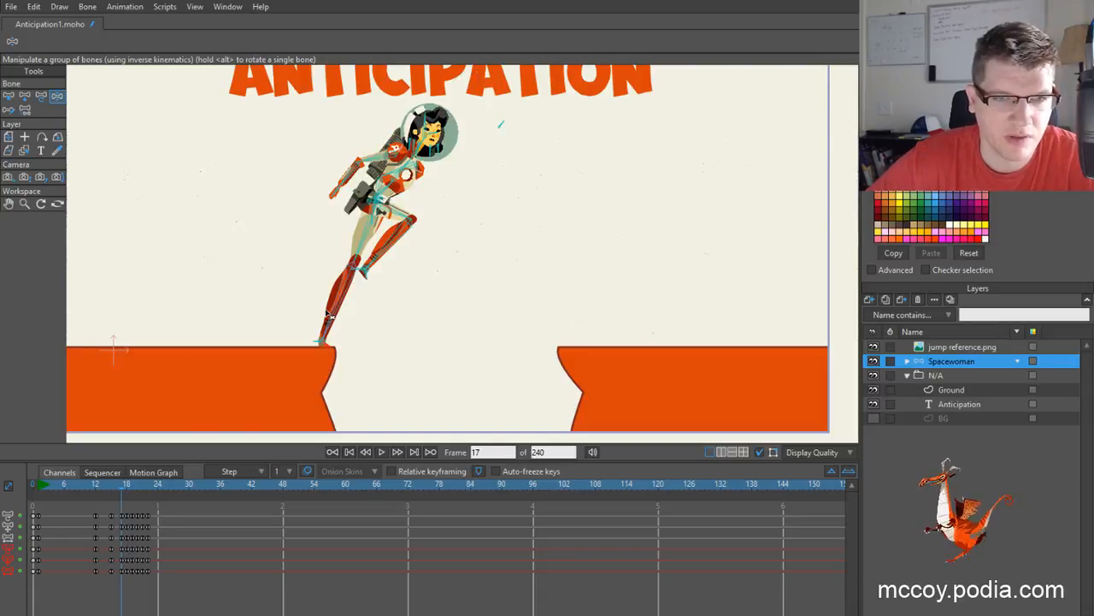
pyautogui.hotkey('ctrl', 'Right')
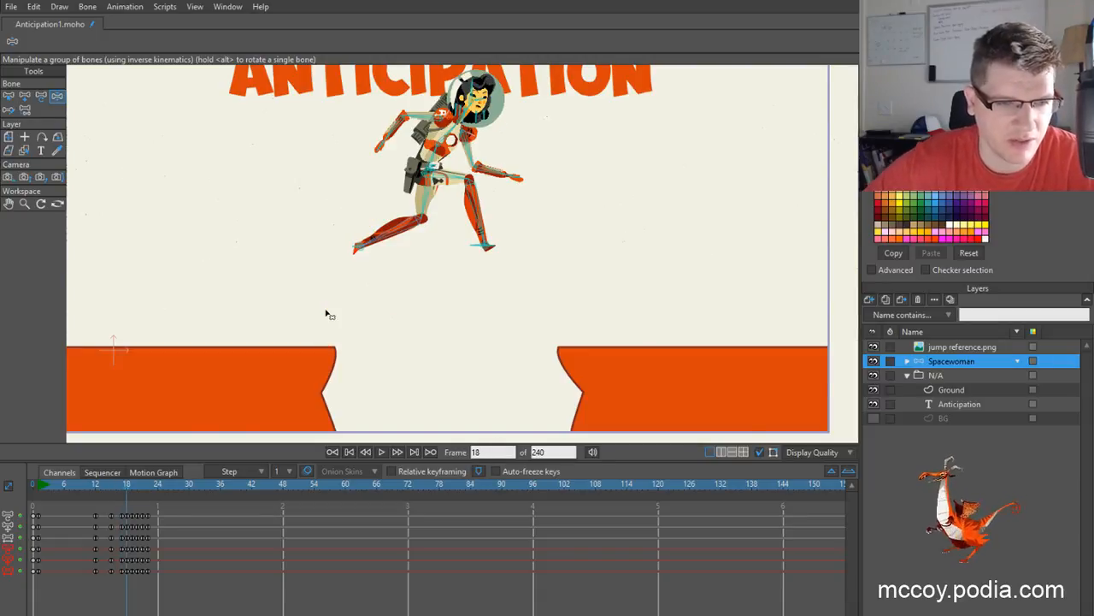
# - Deselect all bones, shift the keyframes following the takeoff so the first mid-air pose starts at frame 19, and check the frames around it
pyautogui.press('b')
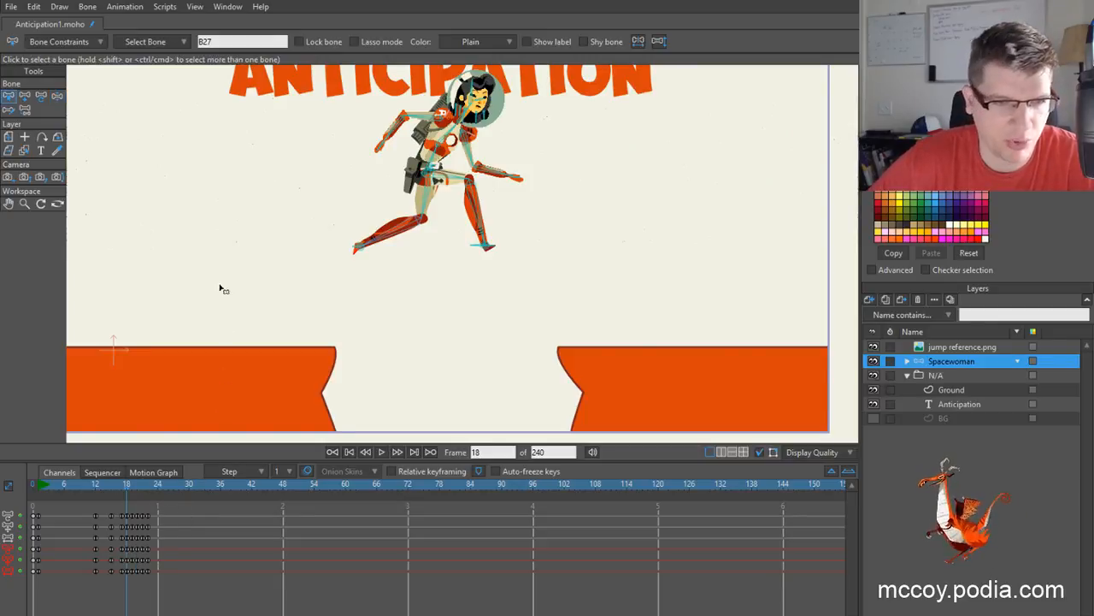
pyautogui.moveTo(124, 544); pyautogui.dragTo(130, 538)
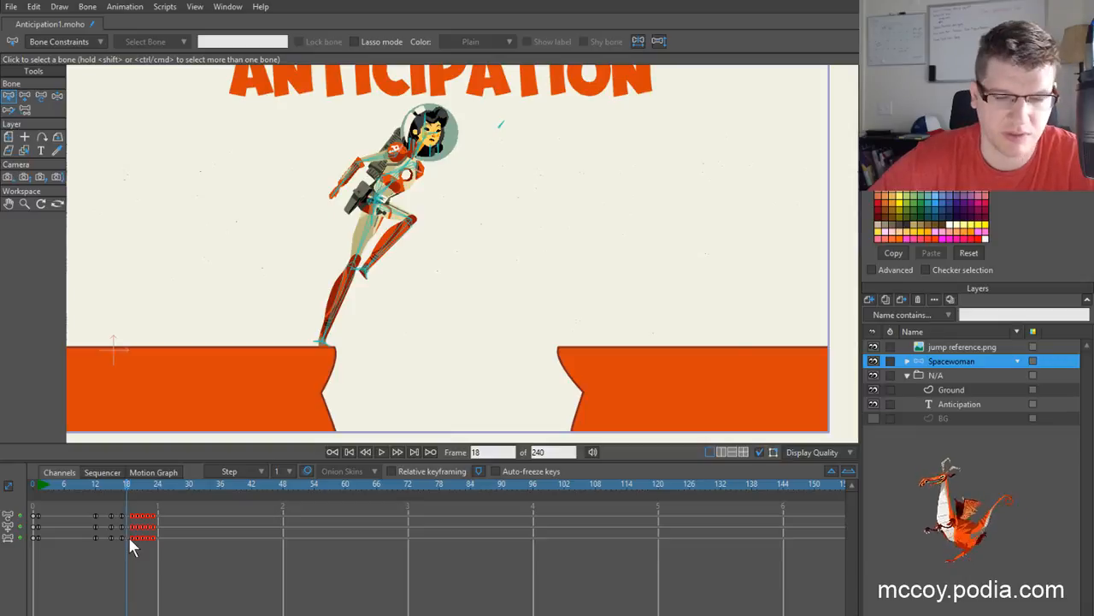
pyautogui.hotkey('ctrl', 'Left')
pyautogui.hotkey('ctrl', 'Right')
pyautogui.hotkey('ctrl', 'Right')
pyautogui.hotkey('ctrl', 'Right')
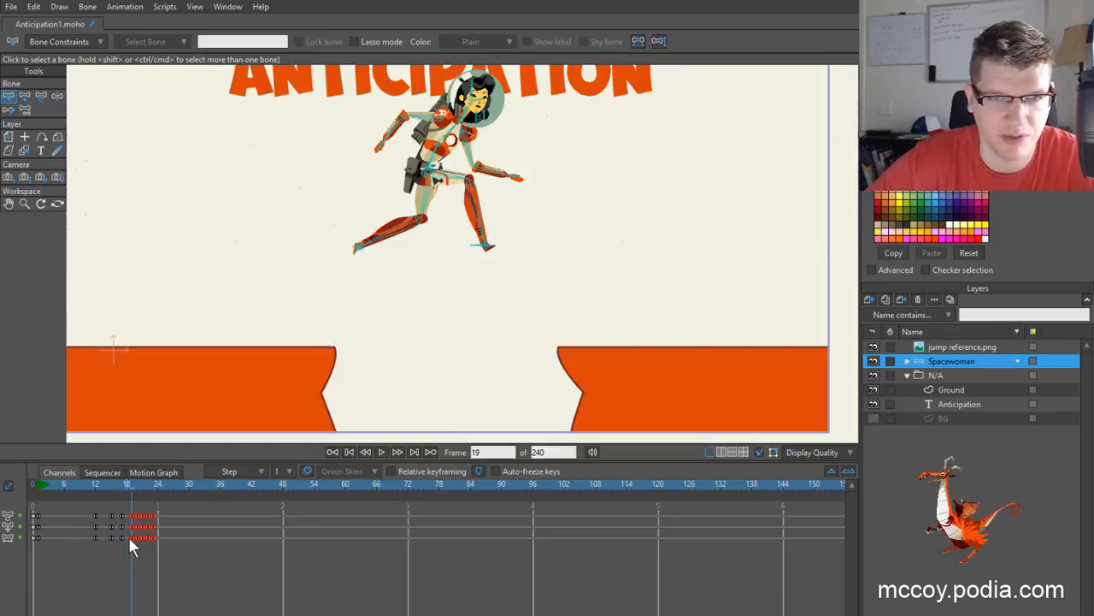
pyautogui.hotkey('ctrl', 'Right')
# - Space the second mid-air pose to frame 21 and the first landing contact pose to frame 23
pyautogui.click(197, 518)
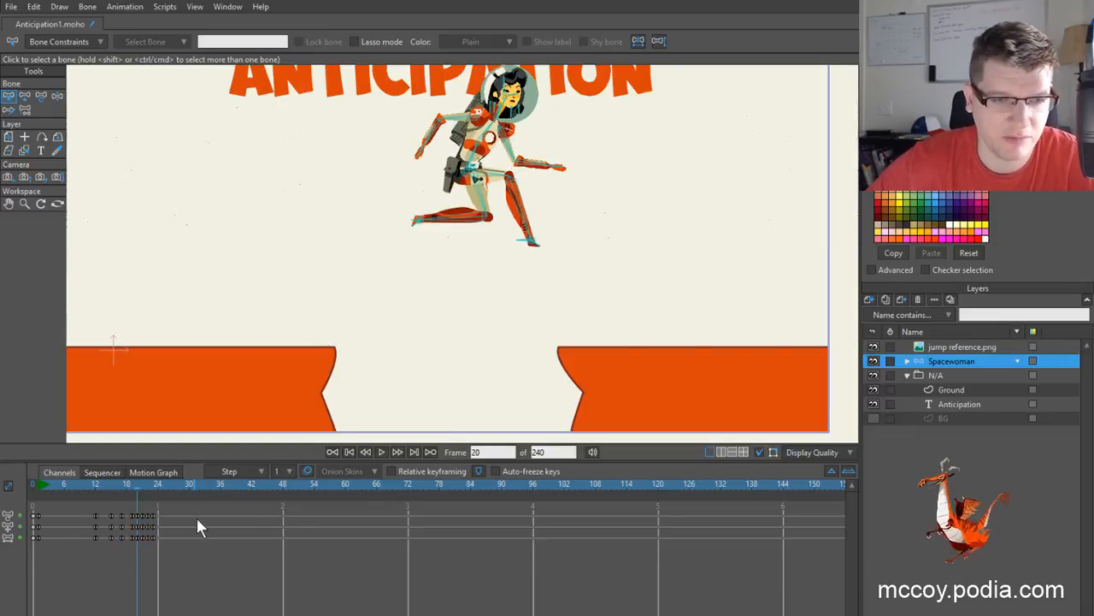
pyautogui.moveTo(148, 539)
pyautogui.mouseDown()
pyautogui.moveTo(137, 544)
pyautogui.moveTo(141, 536)
pyautogui.mouseUp()
# - Step back and forth through the frames from the crouch to the landing contact to examine the spacing of the jump
pyautogui.press('Left')
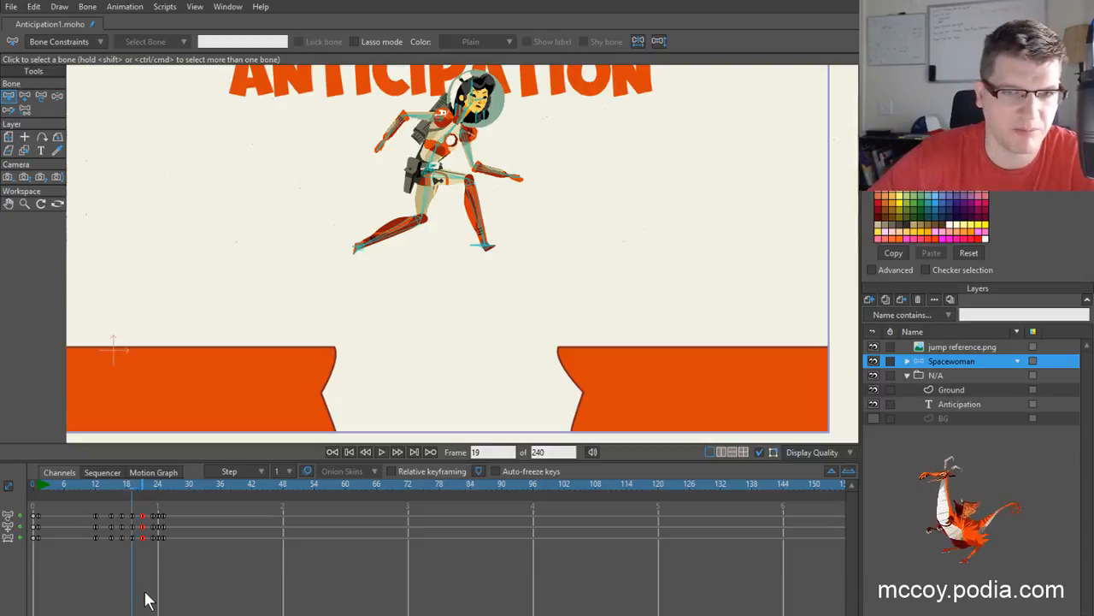
pyautogui.press('Left')
pyautogui.press('Left')
pyautogui.press('Left')
pyautogui.press('Left')
pyautogui.press('Left')
pyautogui.press('Right')
pyautogui.press('Right')
pyautogui.press('Right')
pyautogui.press('Right')
pyautogui.press('Right')
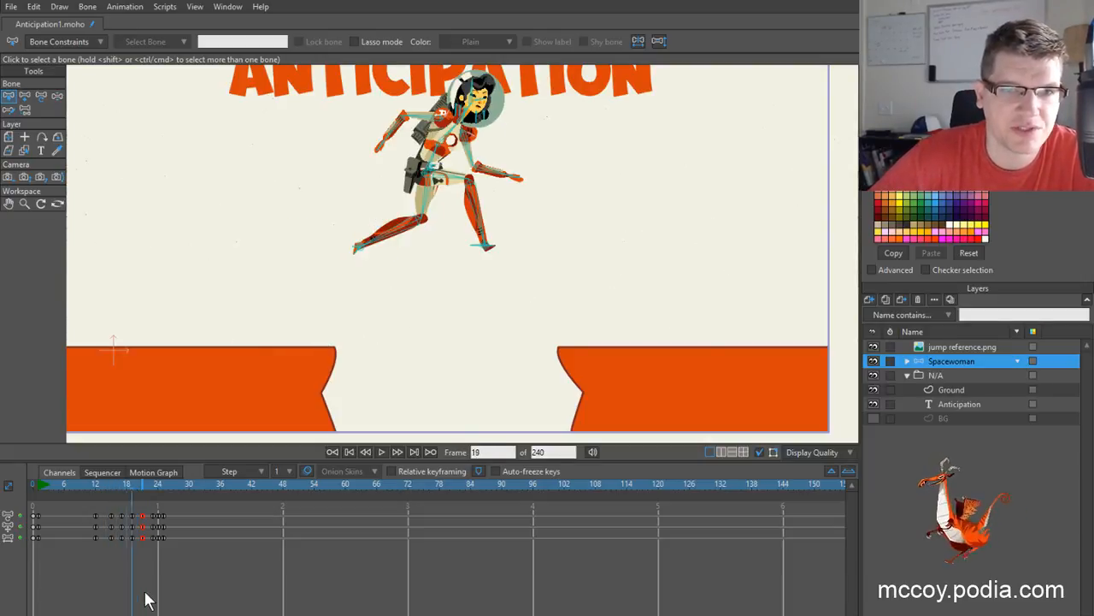
pyautogui.press('Right')
pyautogui.press('Left')
pyautogui.press('Left')
pyautogui.press('Left')
pyautogui.press('Right')
pyautogui.press('Right')
pyautogui.press('Right')
pyautogui.press('Right')
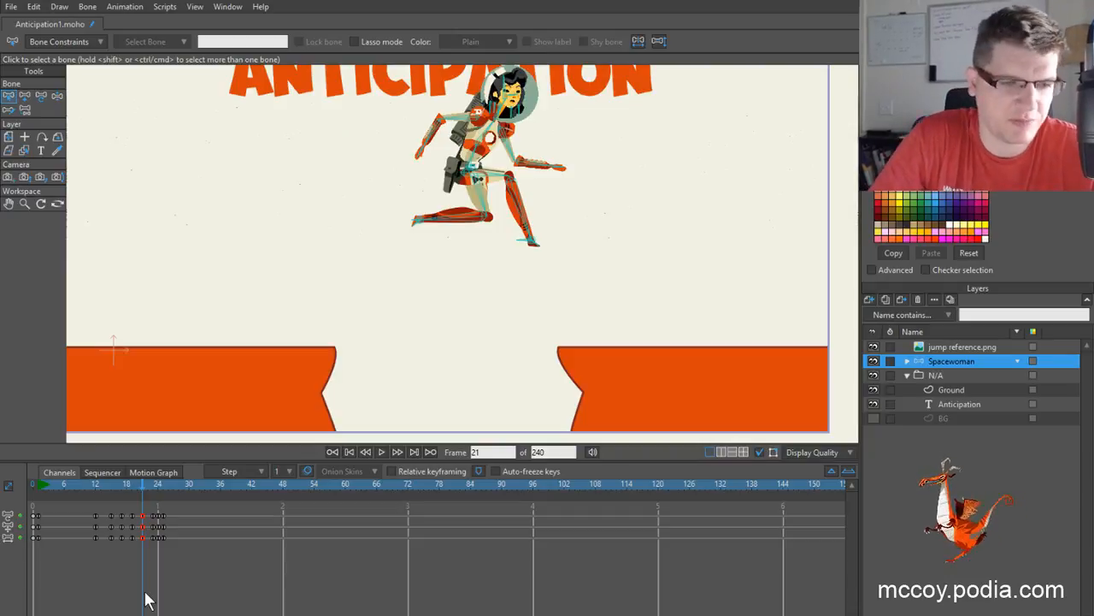
pyautogui.press('Left')
pyautogui.press('Left')
pyautogui.press('Left')
pyautogui.press('Left')
pyautogui.press('Left')
pyautogui.press('Left')
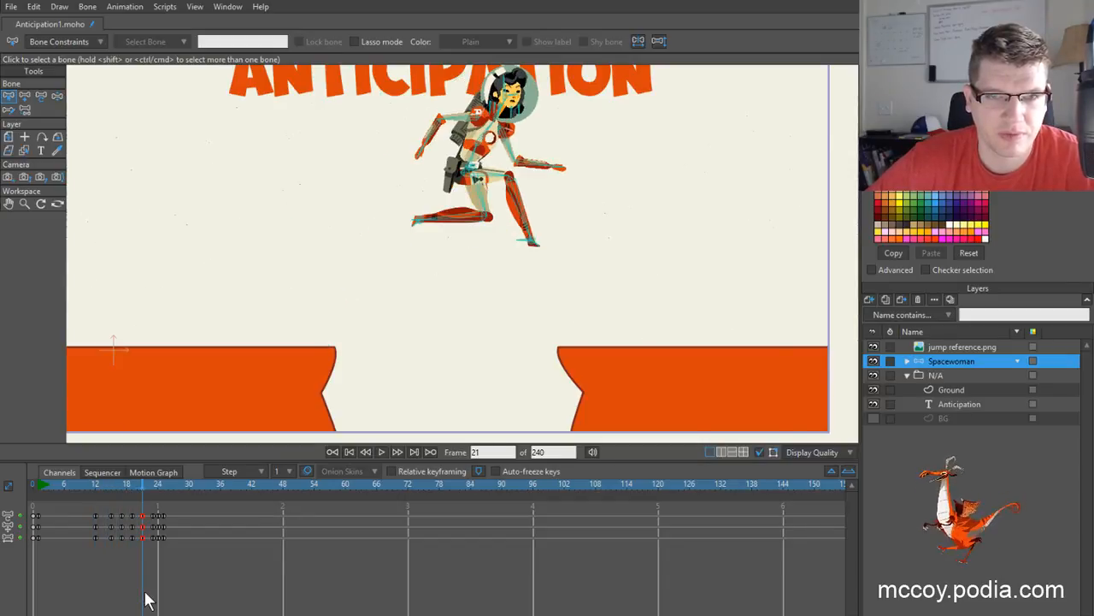
pyautogui.press('Left')
pyautogui.press('Right')
pyautogui.press('Right')
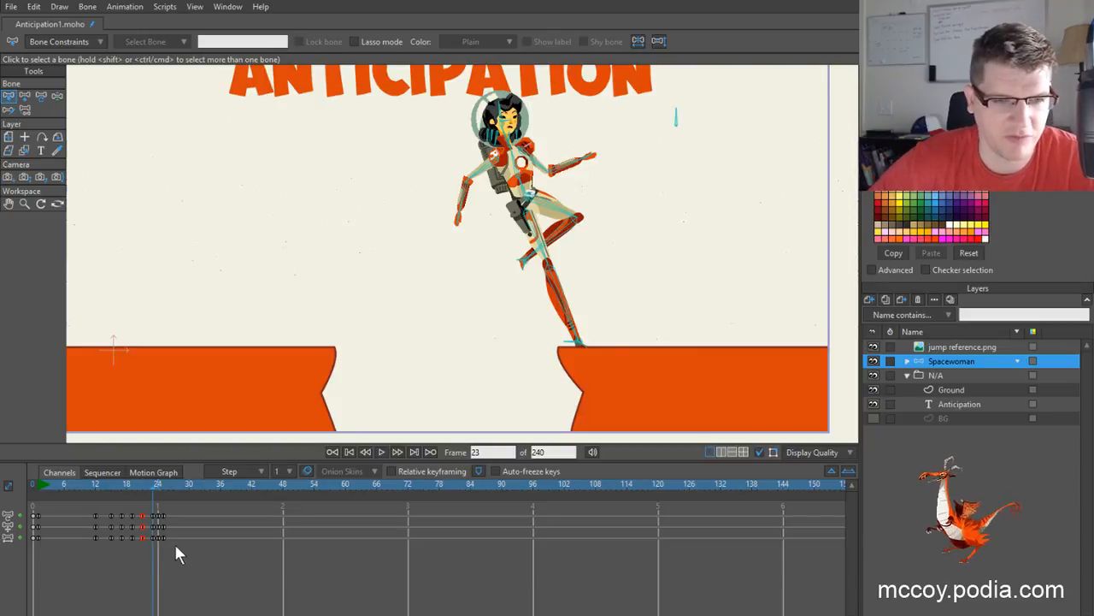
# - Move the landing crouch keyframes to frame 25 and the final standing pose to frame 29
pyautogui.moveTo(163, 488)
pyautogui.mouseDown()
pyautogui.moveTo(83, 484)
pyautogui.moveTo(157, 486)
pyautogui.mouseUp()
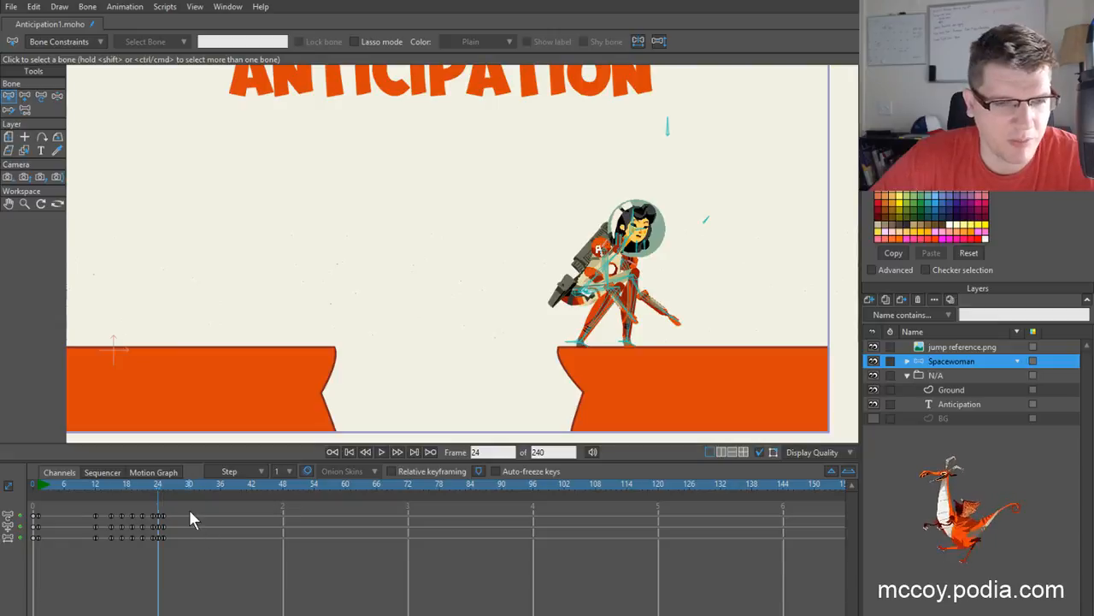
pyautogui.moveTo(158, 542); pyautogui.dragTo(163, 539)
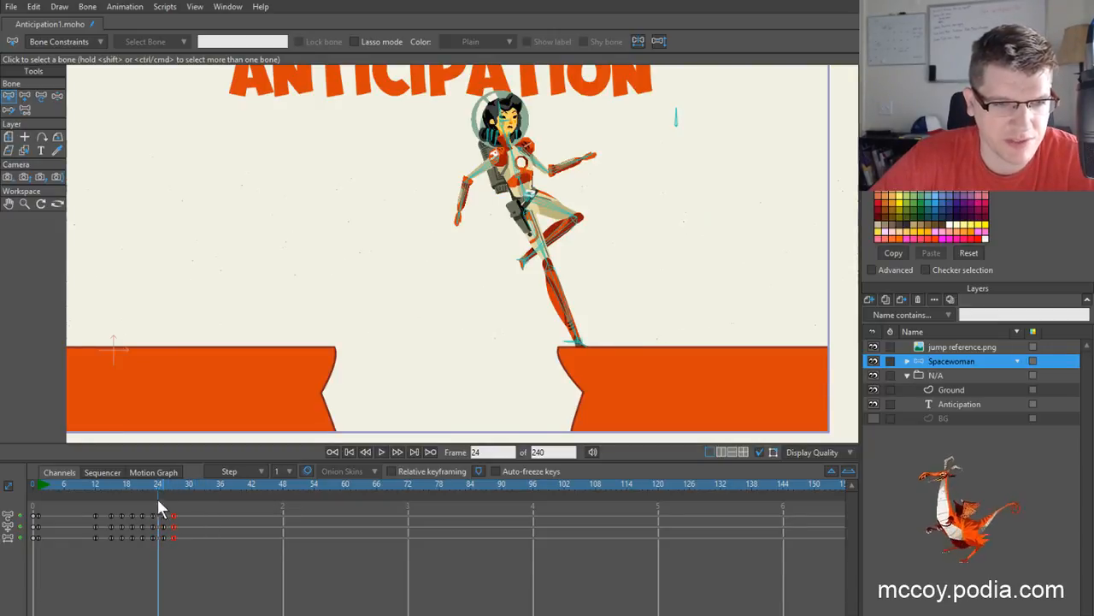
pyautogui.moveTo(159, 489)
pyautogui.mouseDown()
pyautogui.moveTo(94, 484)
pyautogui.moveTo(157, 488)
pyautogui.moveTo(99, 495)
pyautogui.moveTo(156, 488)
pyautogui.moveTo(106, 488)
pyautogui.moveTo(164, 504)
pyautogui.moveTo(178, 496)
pyautogui.moveTo(165, 506)
pyautogui.mouseUp()
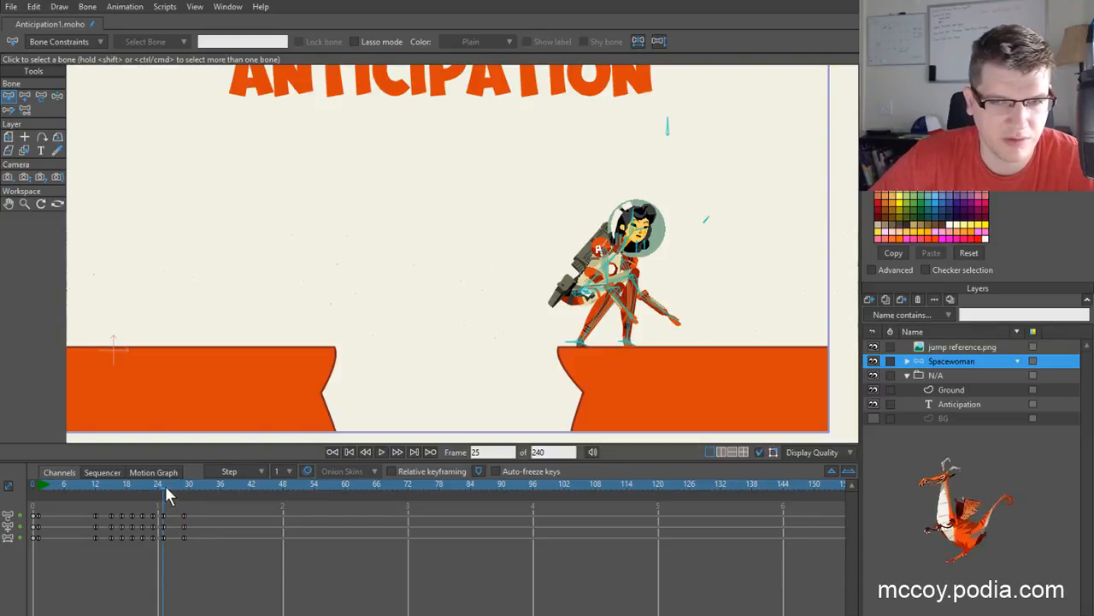
# - Copy the landing crouch keyframes from frame 25 to frame 27 and scrub back to the start
pyautogui.moveTo(164, 483)
pyautogui.mouseDown()
pyautogui.moveTo(181, 487)
pyautogui.moveTo(162, 488)
pyautogui.mouseUp()
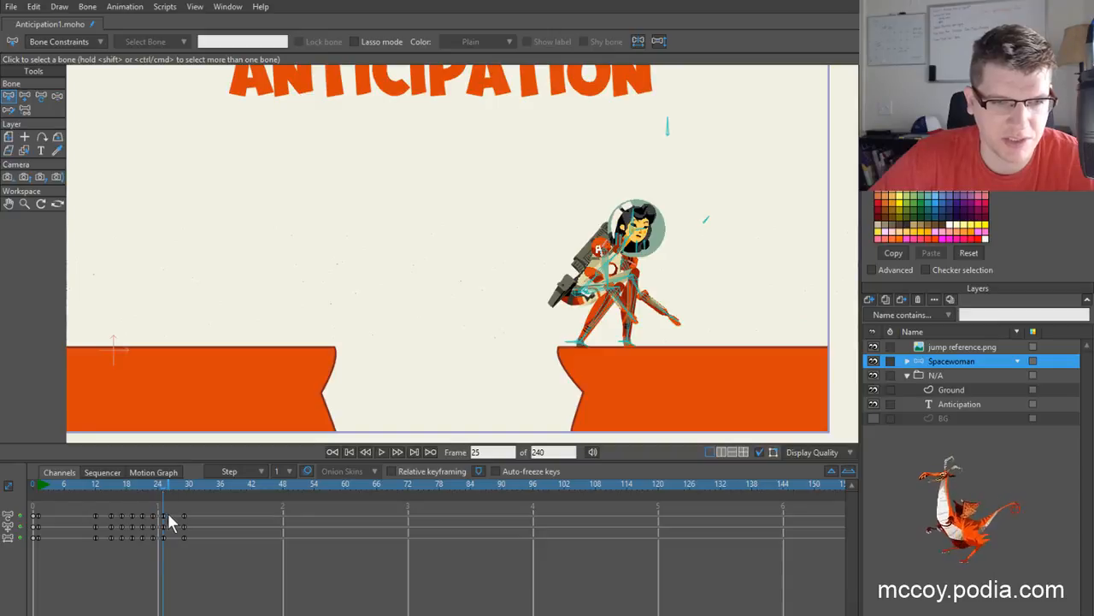
pyautogui.moveTo(164, 539); pyautogui.dragTo(164, 537)
pyautogui.moveTo(162, 492); pyautogui.dragTo(39, 489)
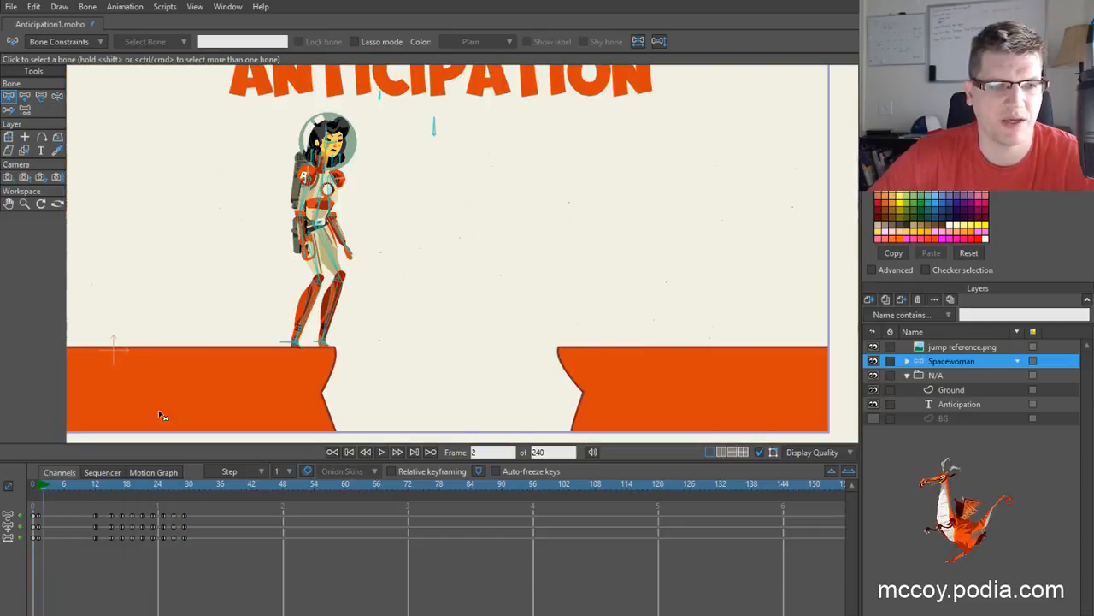
# - Frame the whole scene and play the jump from the beginning repeatedly to examine its overall timing
pyautogui.scroll(-3, 274, 309)
pyautogui.moveTo(317, 320); pyautogui.dragTo(421, 315)
pyautogui.scroll(2, 422, 314)
pyautogui.press('space')
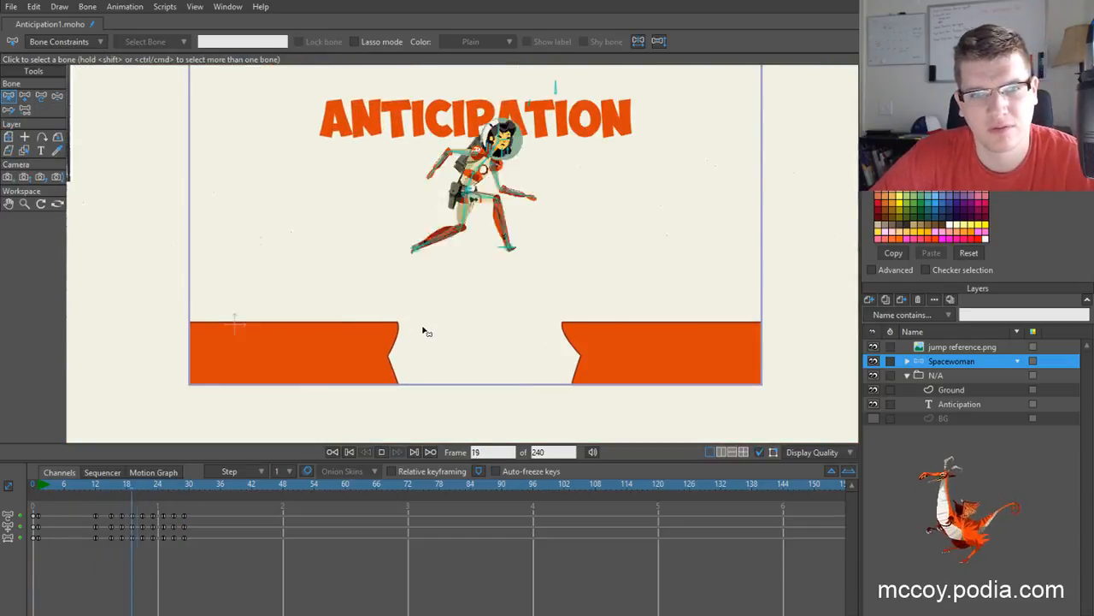
pyautogui.click(42, 483)
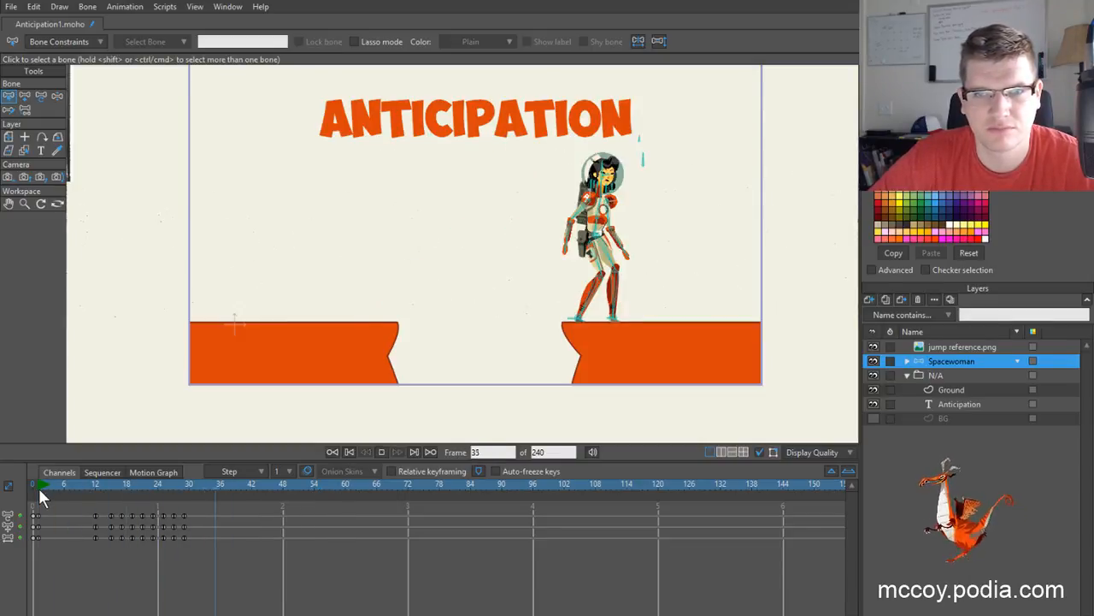
pyautogui.moveTo(39, 488)
pyautogui.mouseDown()
pyautogui.moveTo(171, 490)
pyautogui.moveTo(40, 493)
pyautogui.mouseUp()
pyautogui.press('space')
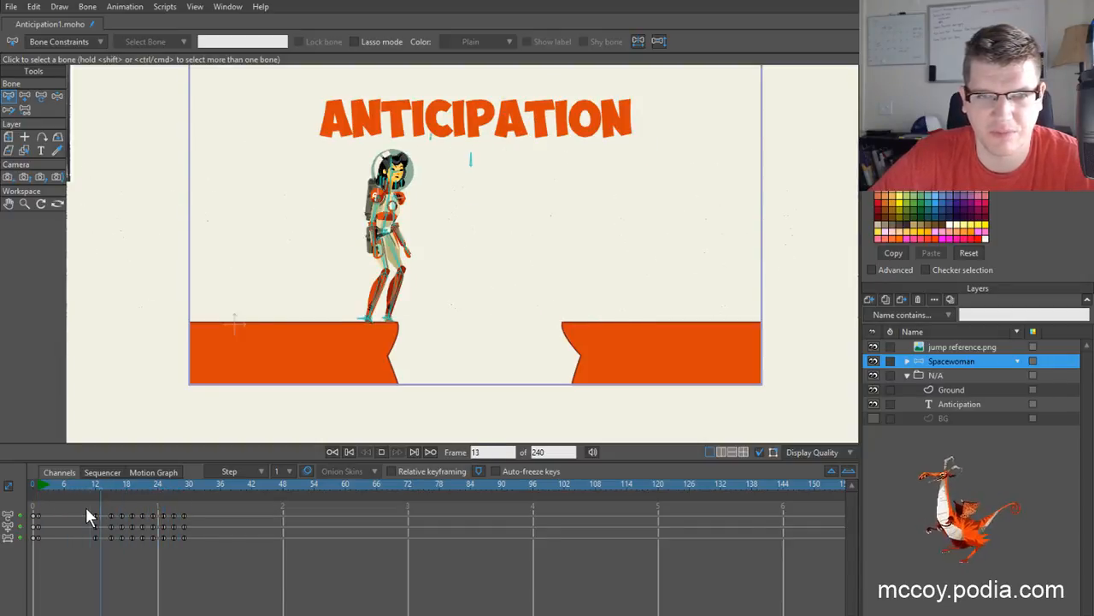
pyautogui.press('space')
pyautogui.moveTo(75, 488); pyautogui.dragTo(39, 486)
# - Move the final standing pose keyframes to frame 32 and the keyframes at frame 27 to frame 28
pyautogui.moveTo(196, 510); pyautogui.dragTo(194, 539)
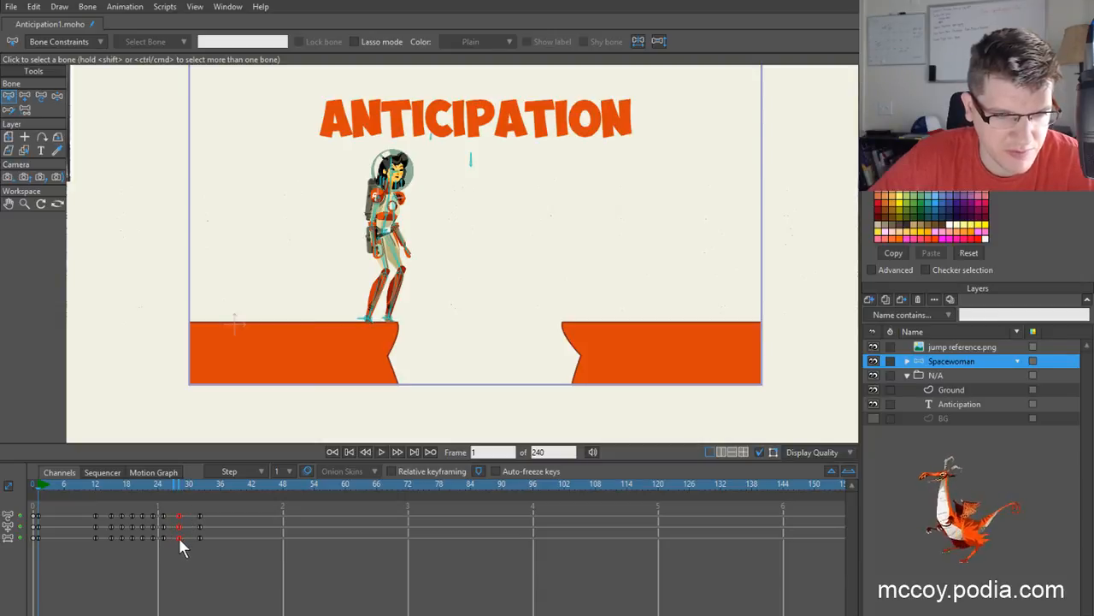
# - Set the default keyframe interpolation to Smooth
pyautogui.moveTo(162, 485)
pyautogui.mouseDown()
pyautogui.moveTo(196, 482)
pyautogui.moveTo(182, 487)
pyautogui.mouseUp()
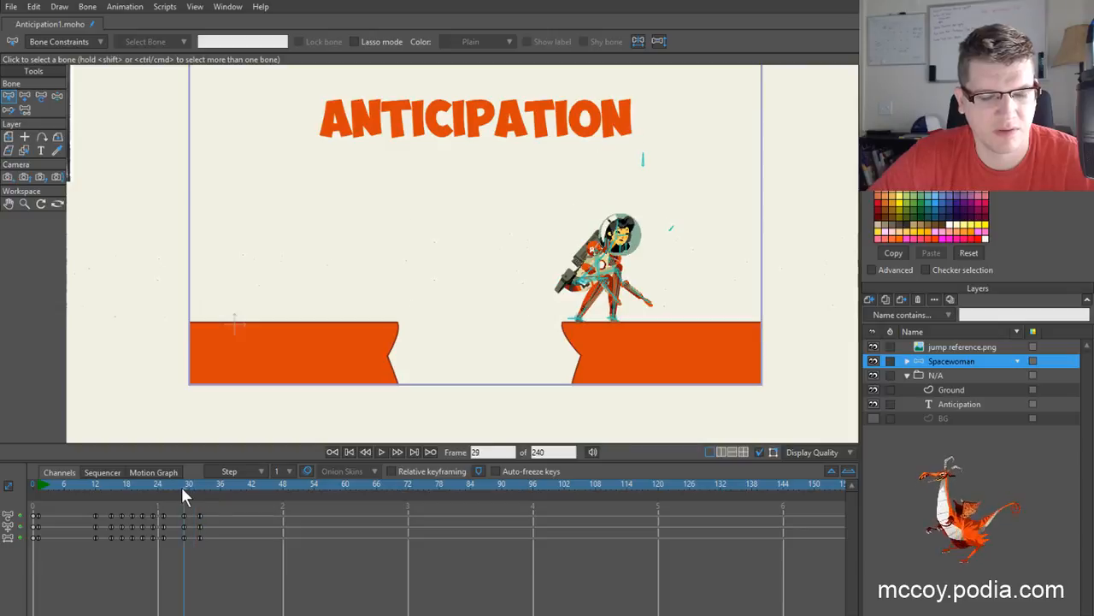
pyautogui.click(244, 476)
pyautogui.click(257, 499)
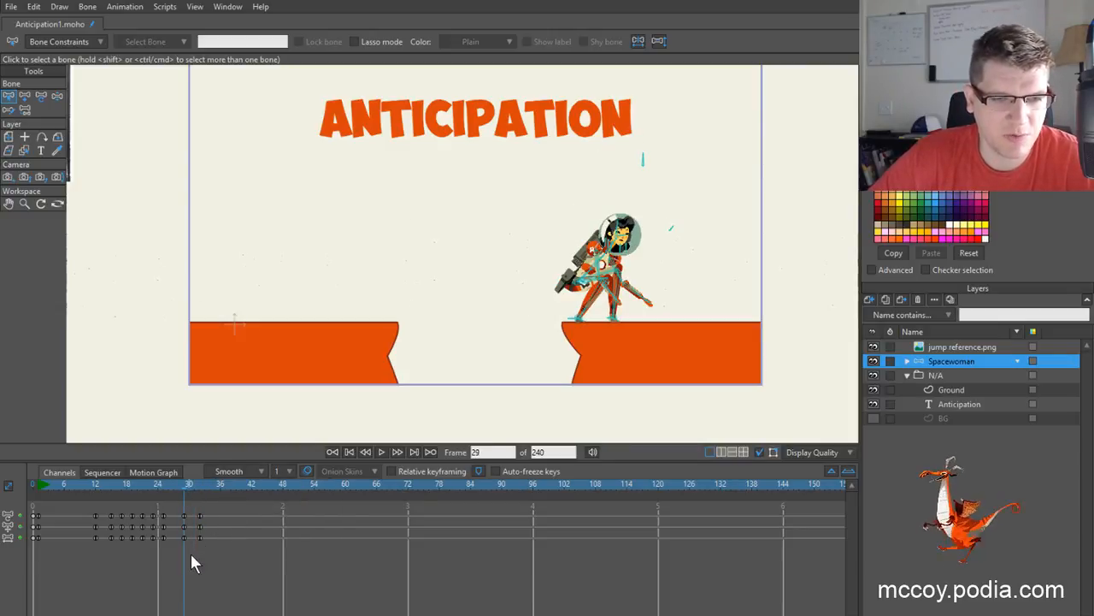
# - Try converting all of the spacewoman's stepped jump keyframes to smooth interpolation
pyautogui.moveTo(213, 515); pyautogui.dragTo(40, 545)
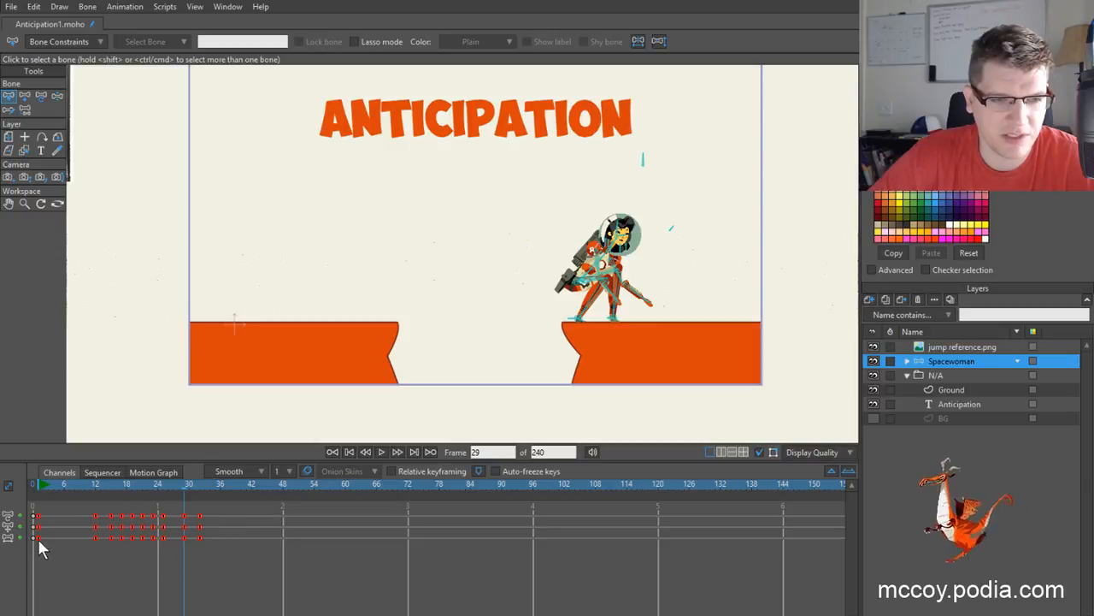
pyautogui.rightClick(39, 536)
pyautogui.click(94, 450)
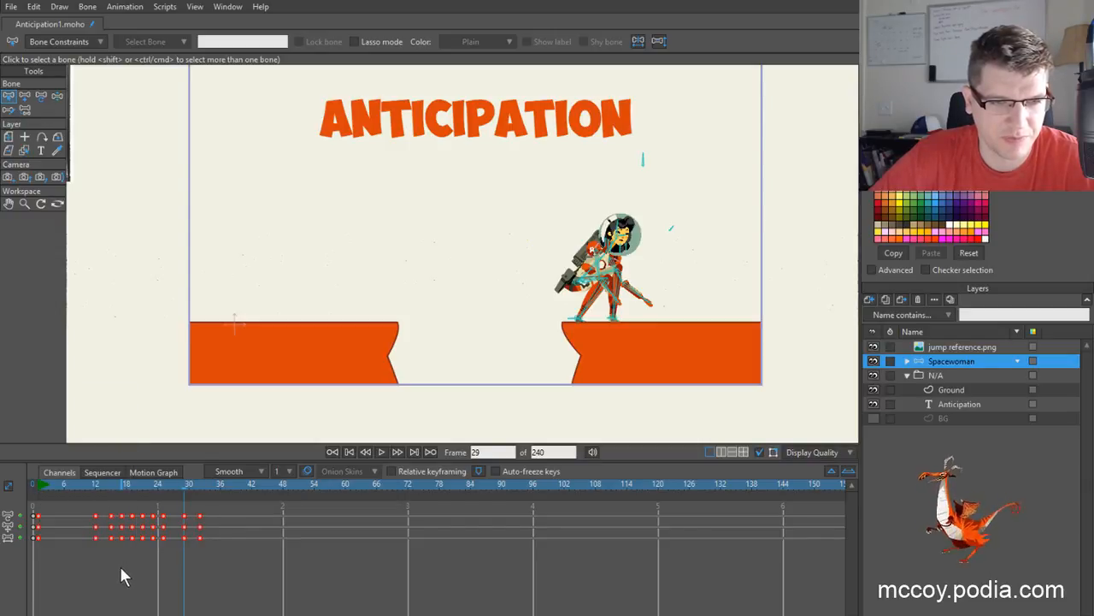
pyautogui.moveTo(46, 485); pyautogui.dragTo(36, 484)
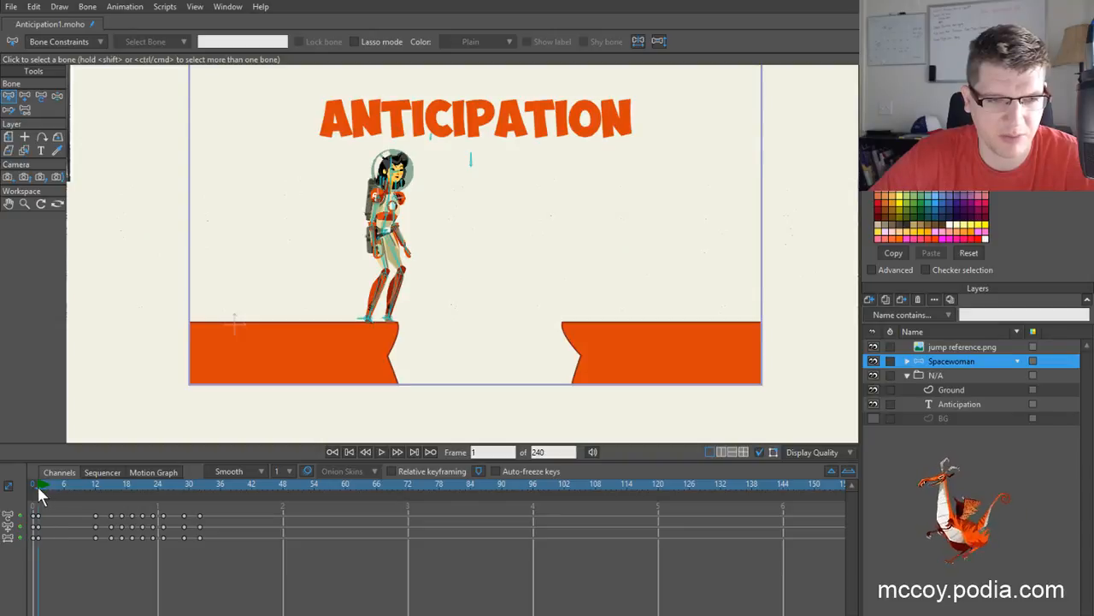
pyautogui.hotkey('ctrl', 'a')
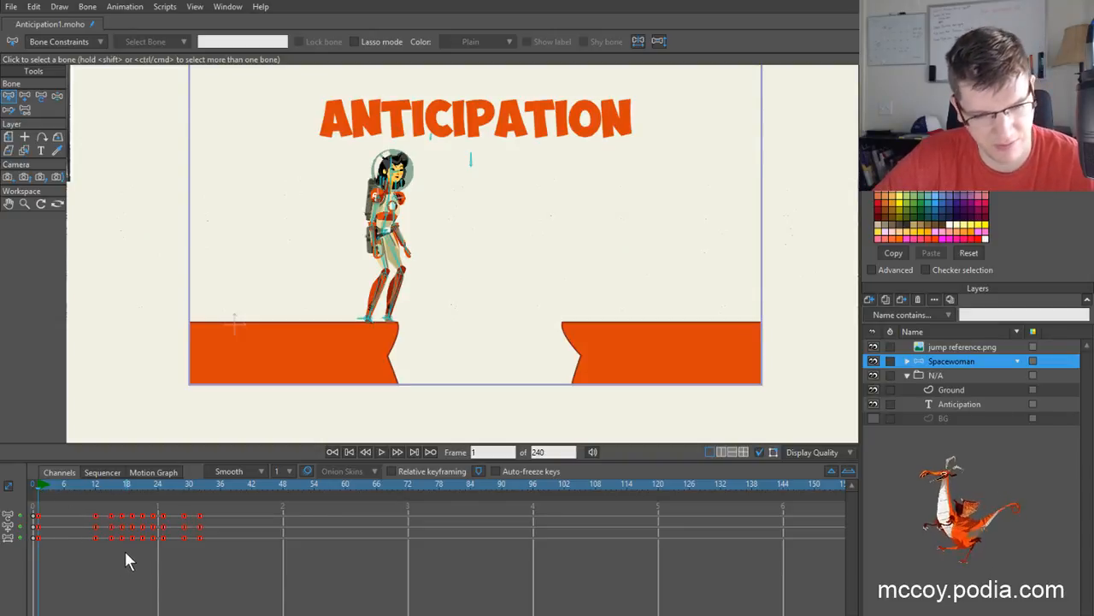
pyautogui.click(122, 559)
# - Save the stepped version of the project under the name Anticipation2.moho
pyautogui.hotkey('ctrl', 'shift', 's')
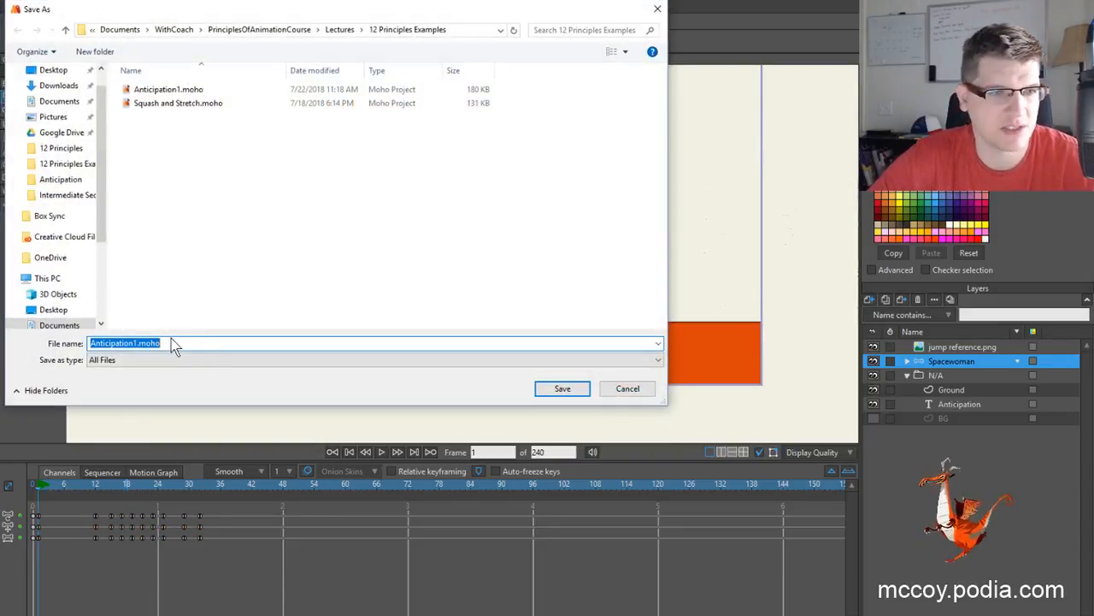
pyautogui.click(135, 343)
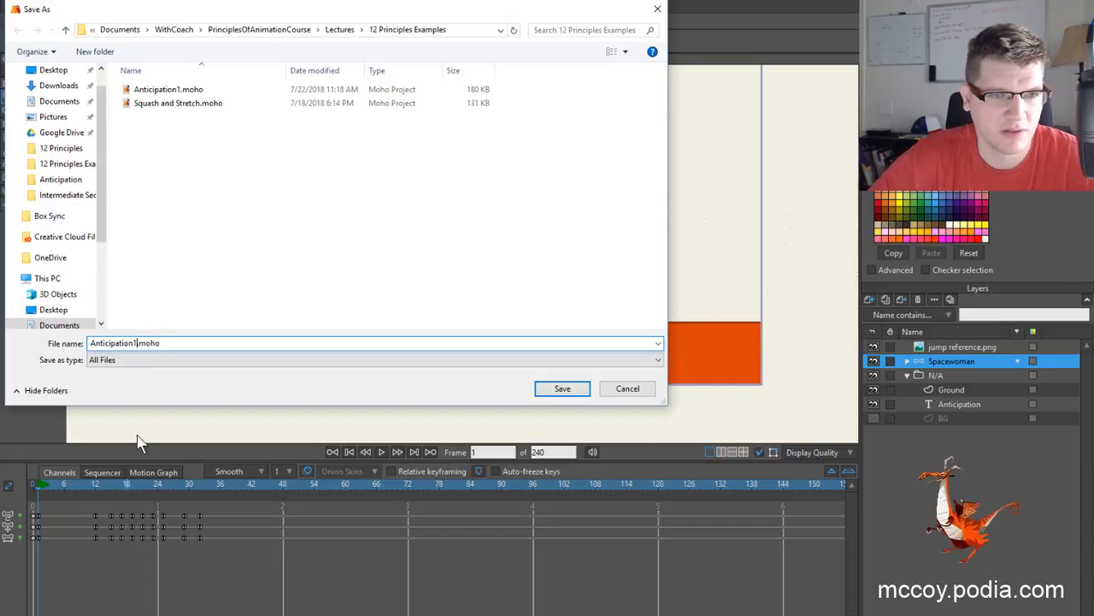
pyautogui.press('BackSpace')
pyautogui.write('2')
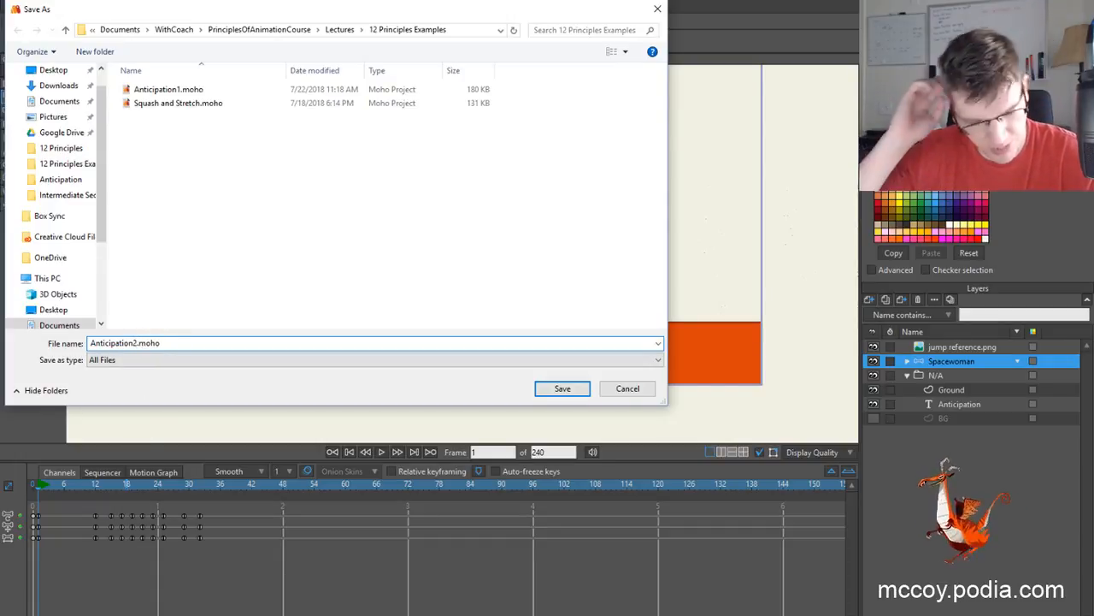
pyautogui.press('Return')
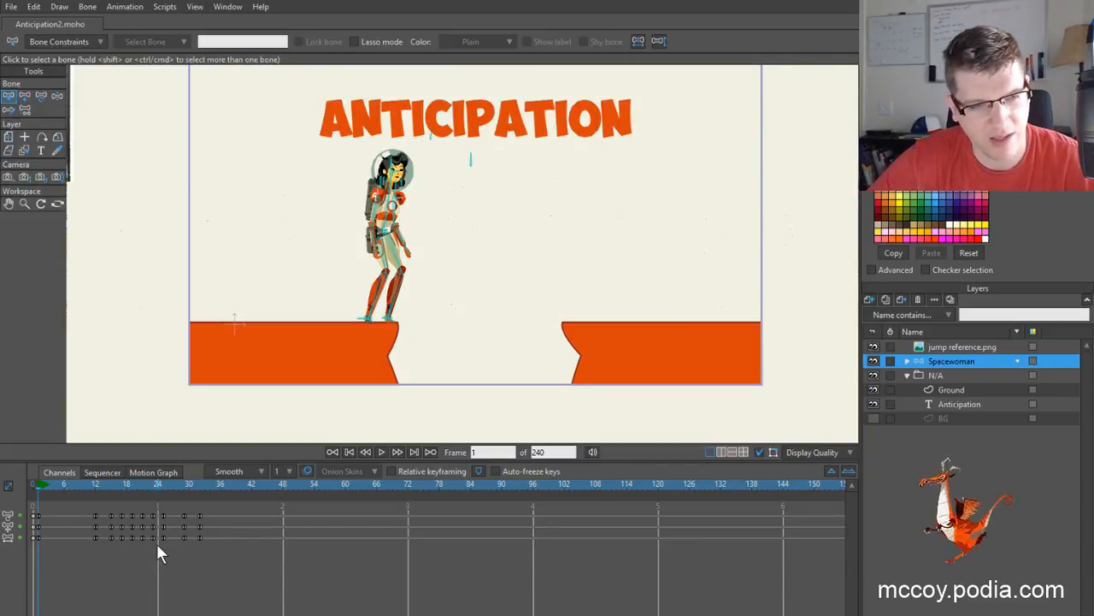
pyautogui.hotkey('ctrl', 'shift', 's')
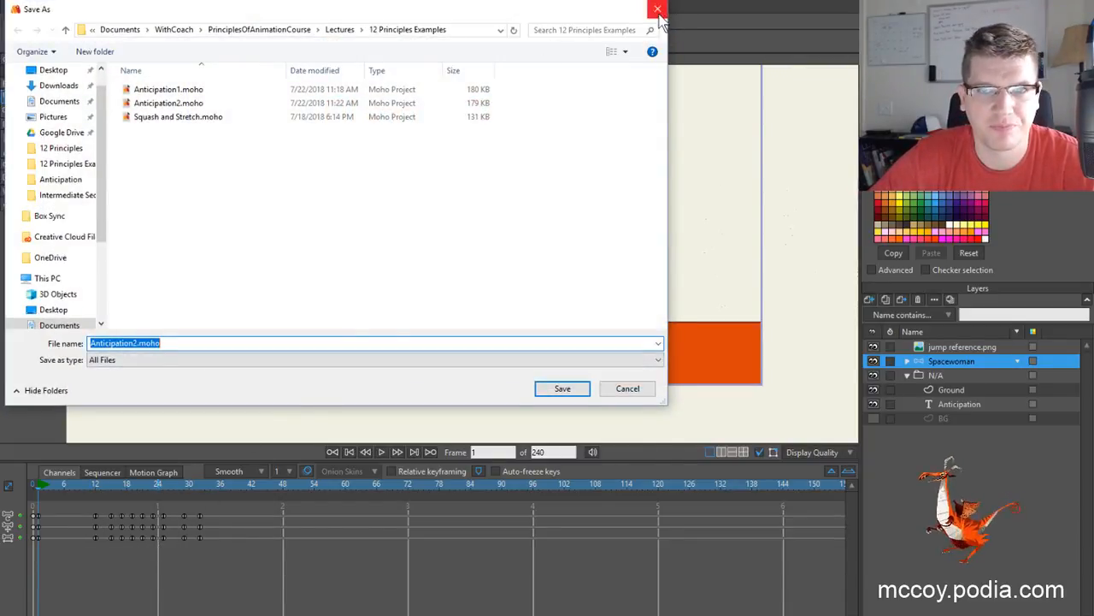
pyautogui.click(658, 10)
pyautogui.moveTo(39, 482)
pyautogui.mouseDown()
pyautogui.moveTo(131, 486)
pyautogui.moveTo(40, 493)
pyautogui.mouseUp()
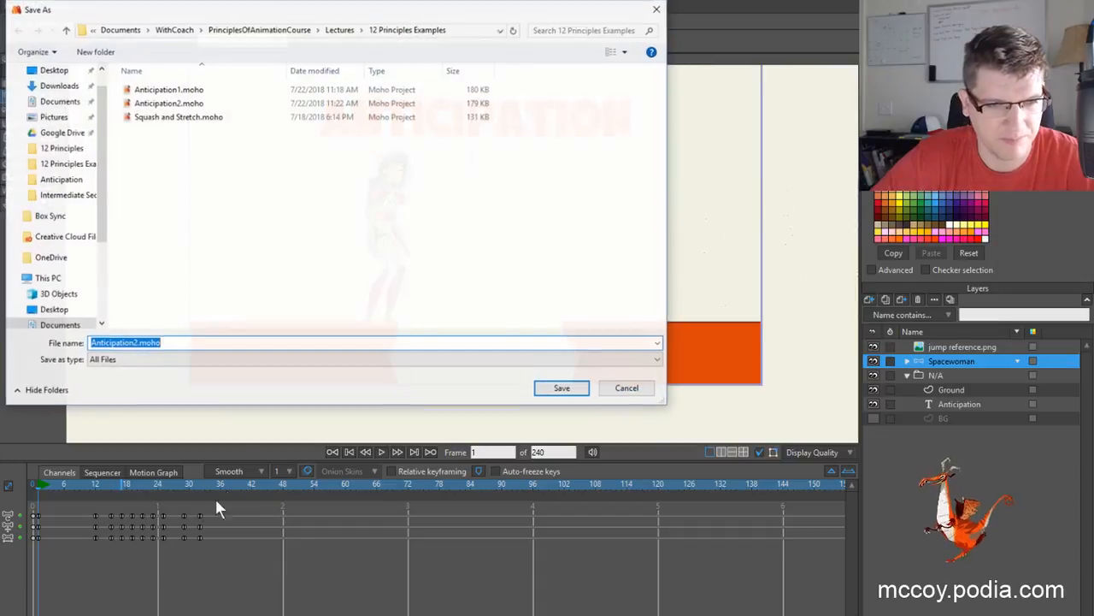
# - Save the project as a new version named Anticipation3.moho
pyautogui.hotkey('ctrl', 'shift', 's')
pyautogui.click(135, 343)
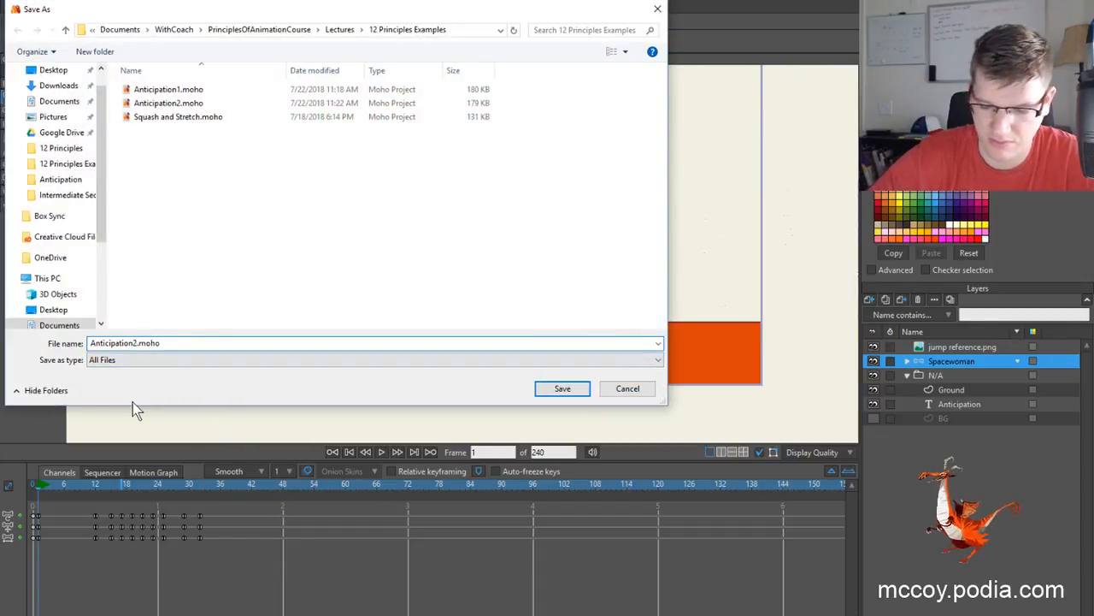
pyautogui.press('BackSpace')
pyautogui.write('3')
pyautogui.press('Return')
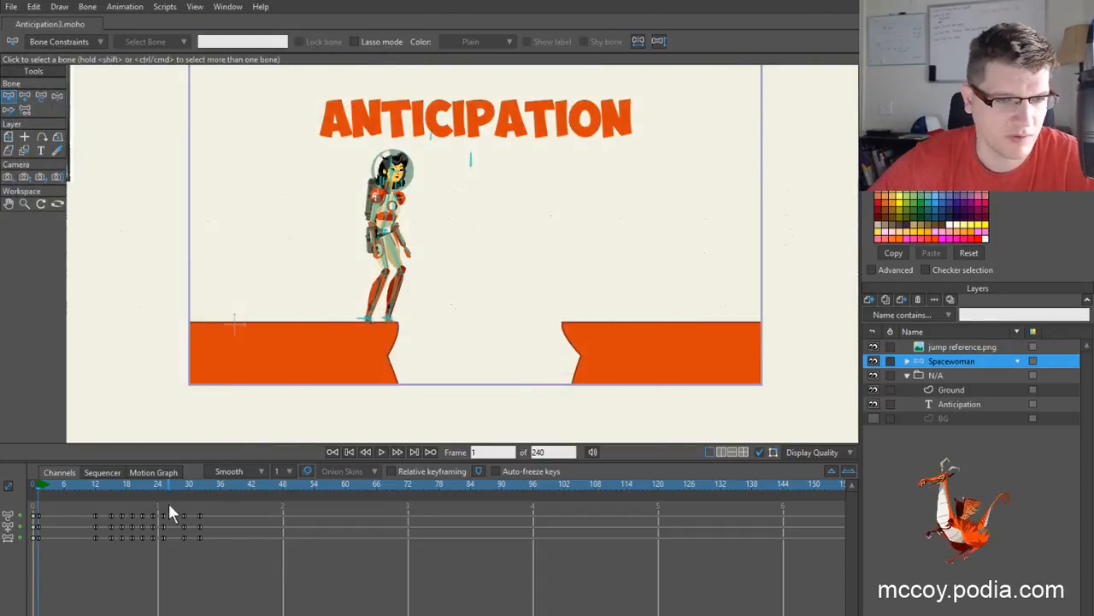
# - Convert all the spacewoman's keyframes from frame 1 to 32 to smooth interpolation and play the jump back from the start
pyautogui.moveTo(240, 505); pyautogui.dragTo(39, 550)
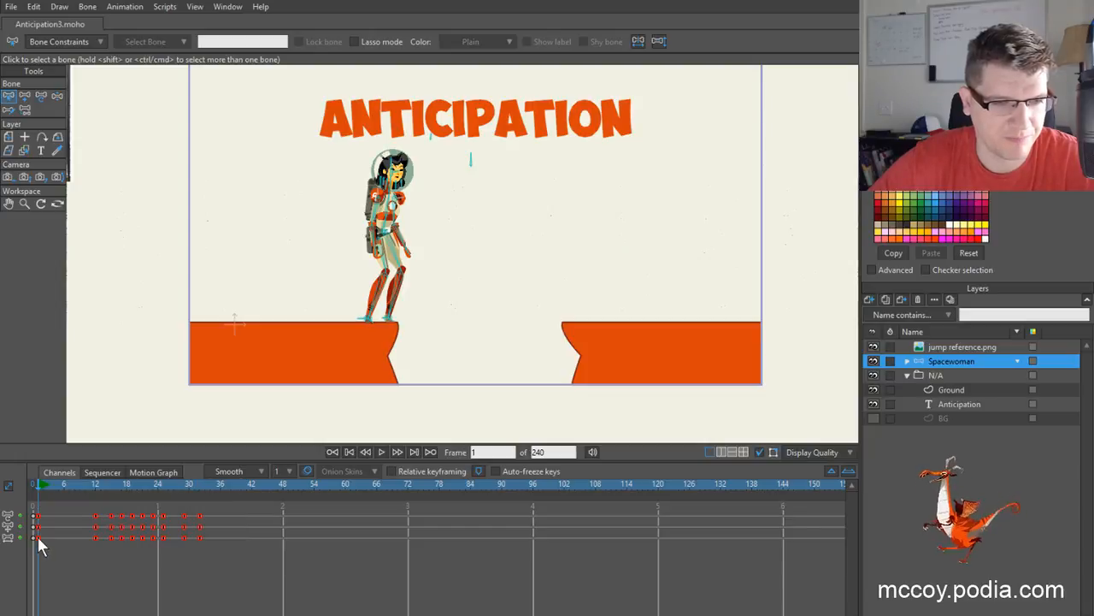
pyautogui.rightClick(39, 550)
pyautogui.click(67, 451)
pyautogui.click(41, 486)
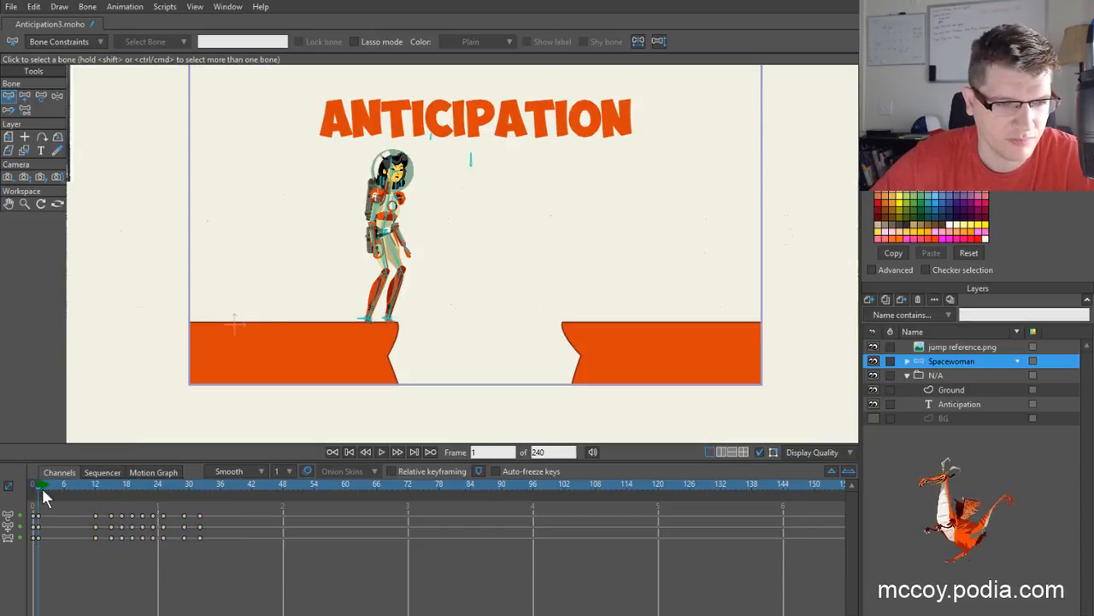
pyautogui.press('space')
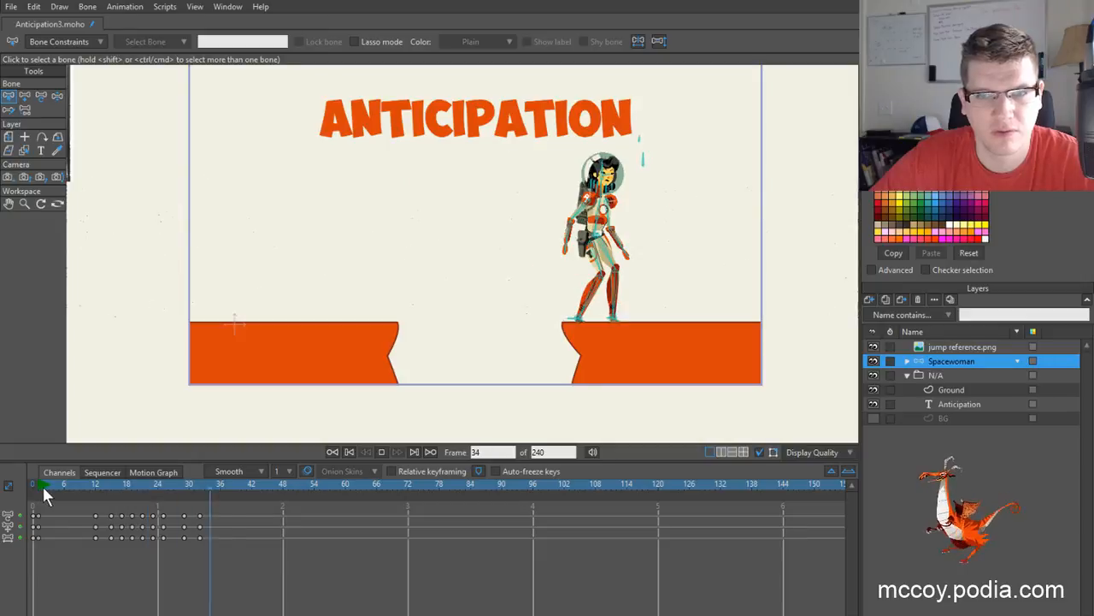
pyautogui.press('space')
pyautogui.press('space')
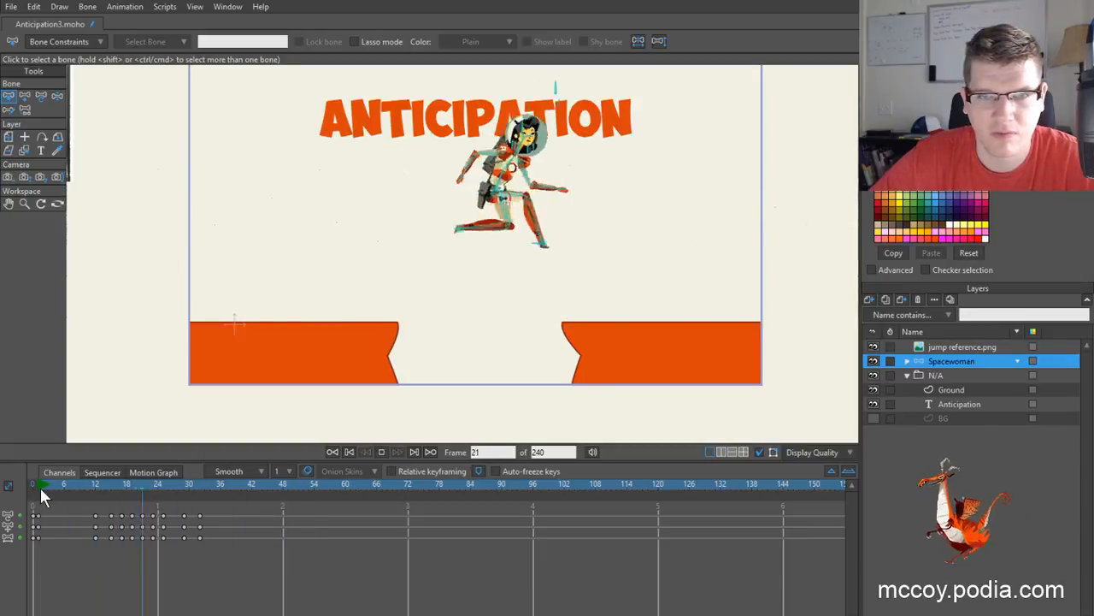
pyautogui.press('space')
pyautogui.press('space')
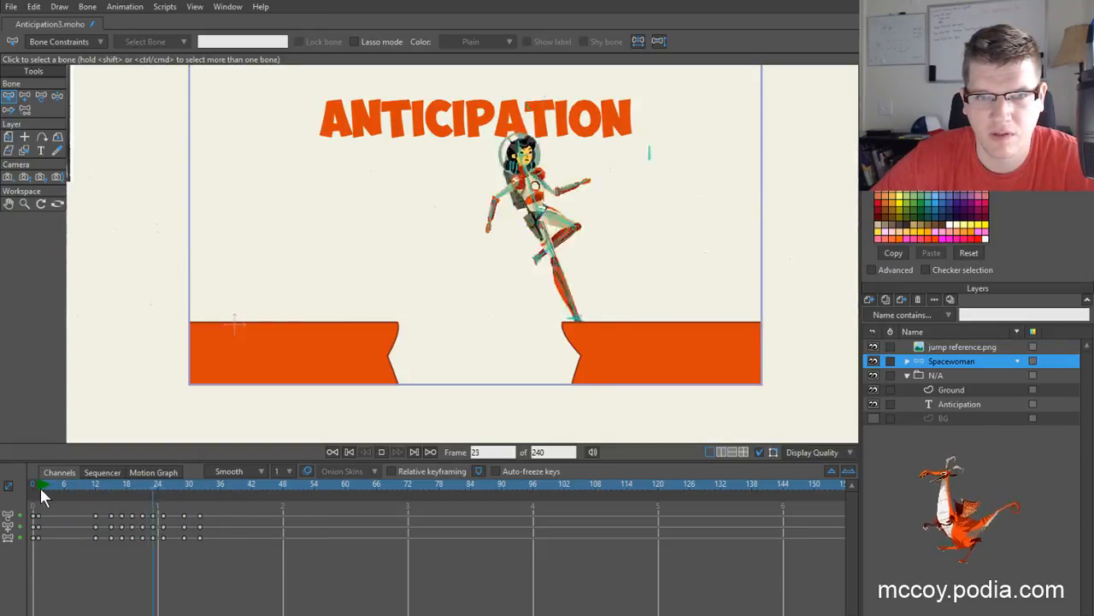
# - Copy the back foot bone's position keyframe from frame 12 to frame 15 so the foot stays planted in the crouch
pyautogui.click(77, 487)
pyautogui.moveTo(77, 486); pyautogui.dragTo(112, 491)
pyautogui.scroll(2, 667, 257)
pyautogui.scroll(5, 210, 243)
pyautogui.moveTo(210, 244); pyautogui.dragTo(366, 193)
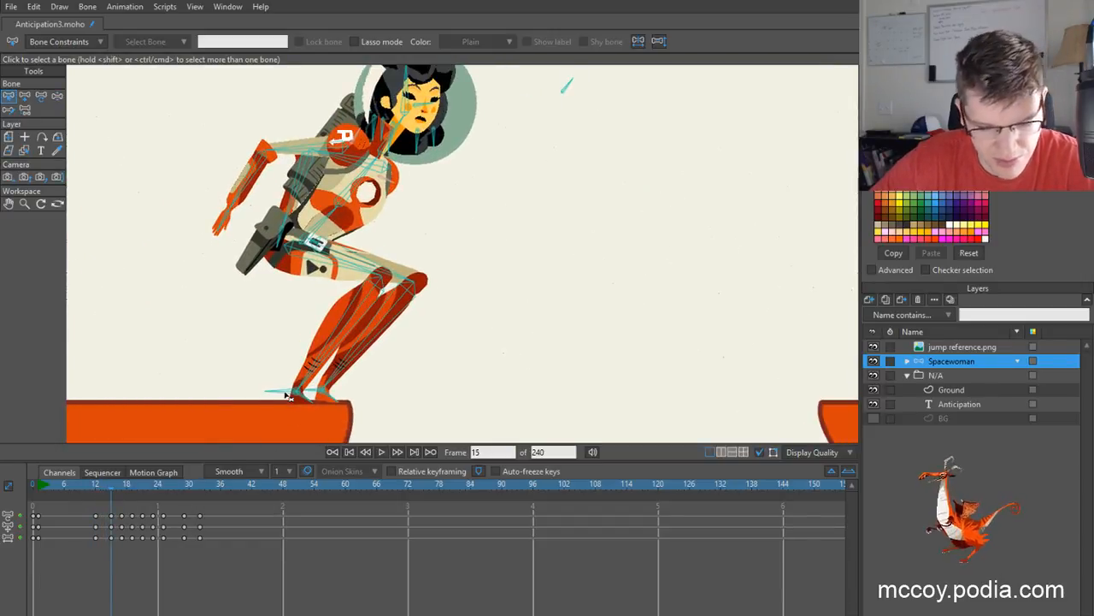
pyautogui.click(101, 484)
pyautogui.moveTo(98, 483); pyautogui.dragTo(94, 484)
pyautogui.click(255, 394)
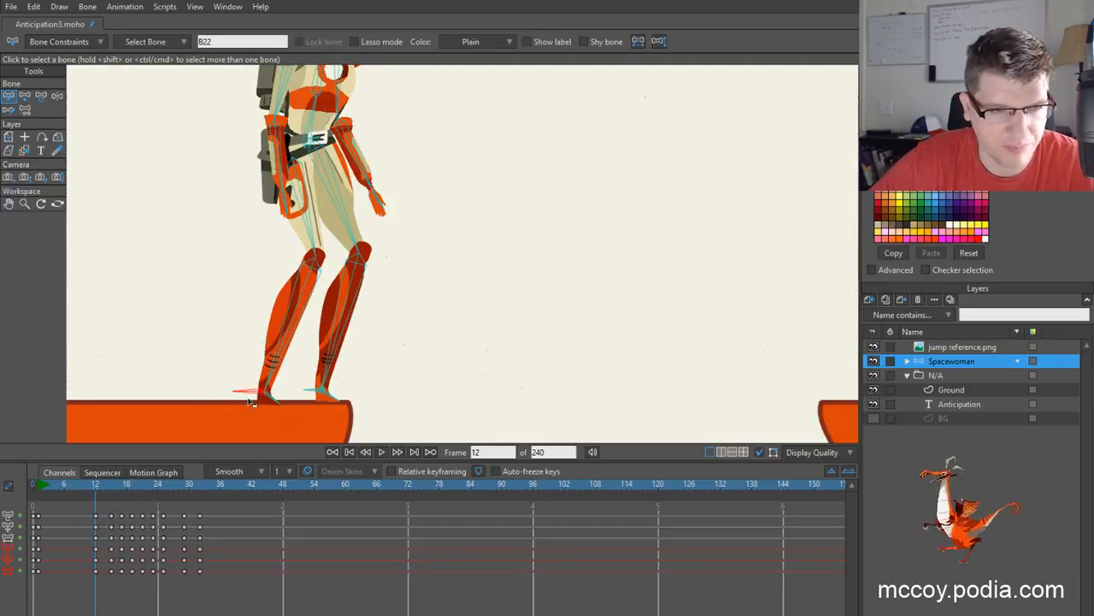
pyautogui.click(96, 559)
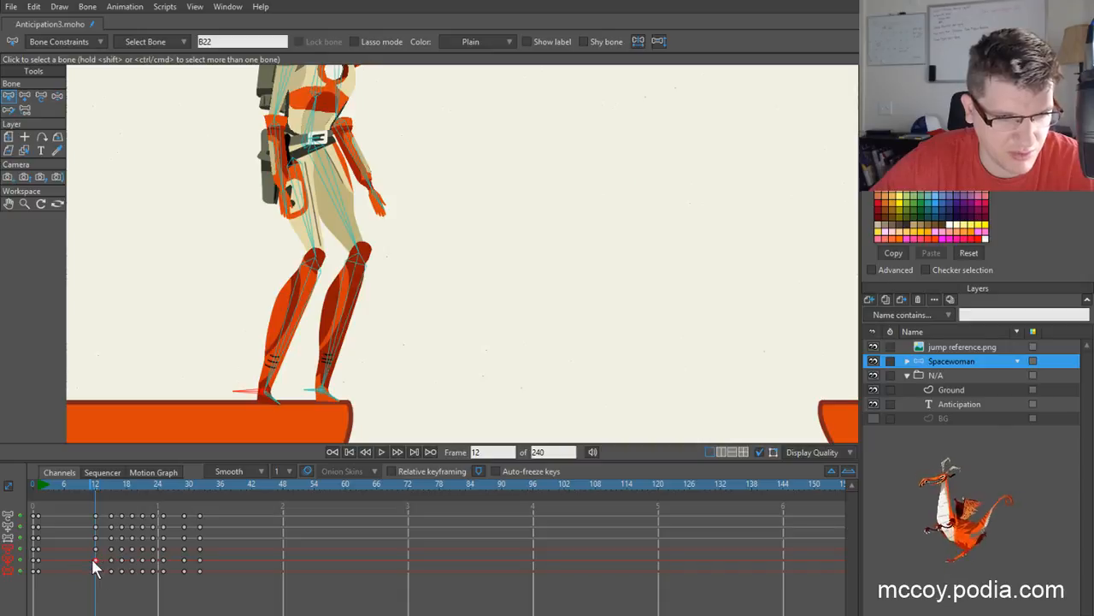
pyautogui.moveTo(96, 485)
pyautogui.mouseDown()
pyautogui.moveTo(110, 482)
pyautogui.moveTo(38, 493)
pyautogui.moveTo(124, 492)
pyautogui.moveTo(77, 493)
pyautogui.moveTo(110, 491)
pyautogui.mouseUp()
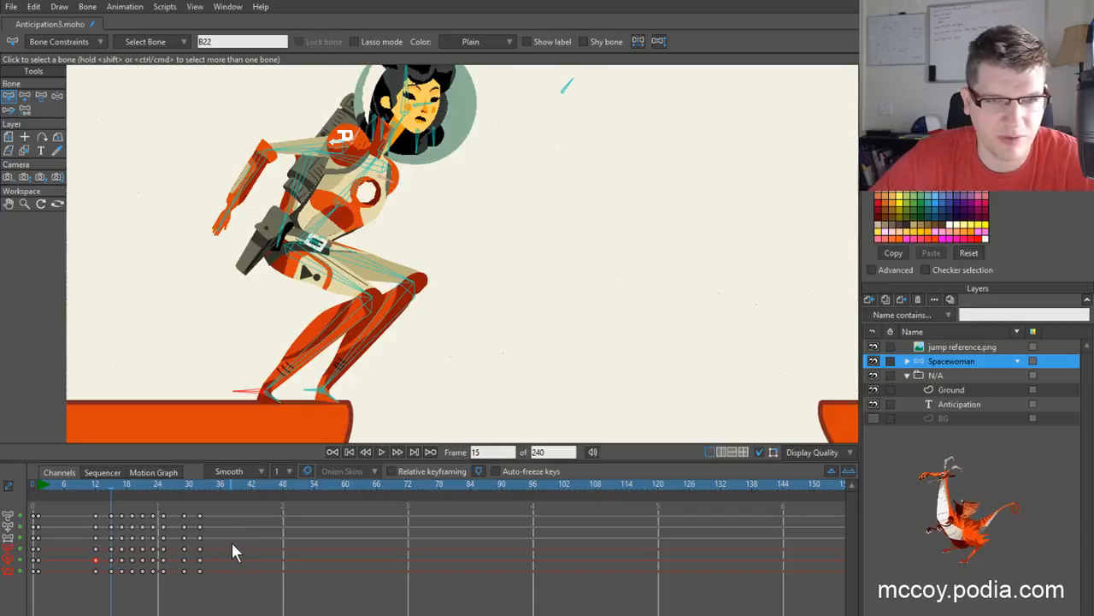
# - Shift the keyframes from frame 15 onward three frames later, keeping a copy of the crouch at frame 15
pyautogui.moveTo(216, 513); pyautogui.dragTo(154, 583)
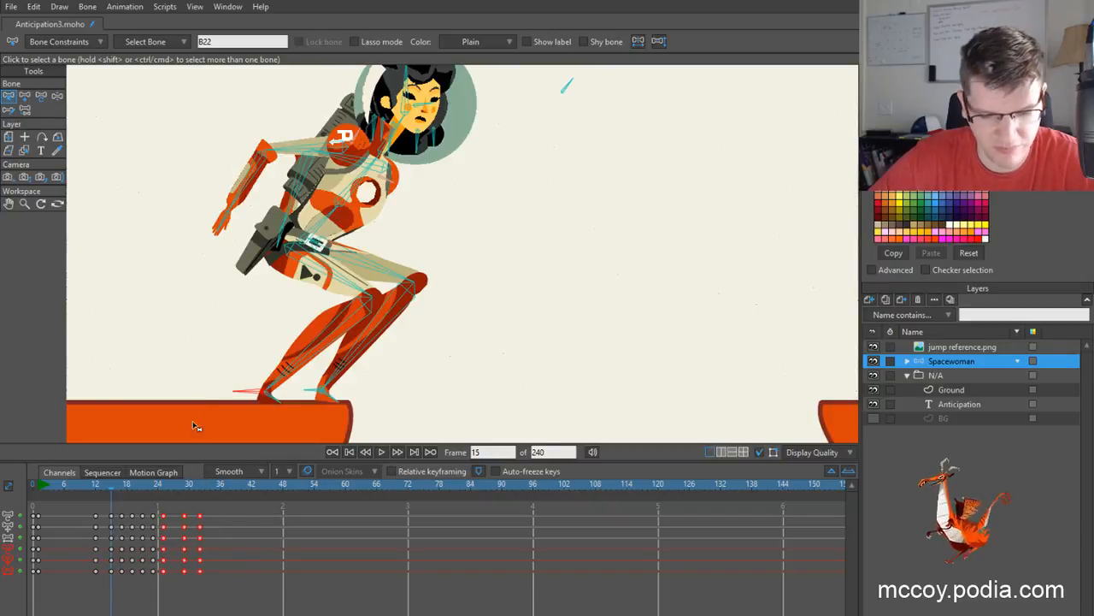
pyautogui.click(174, 344)
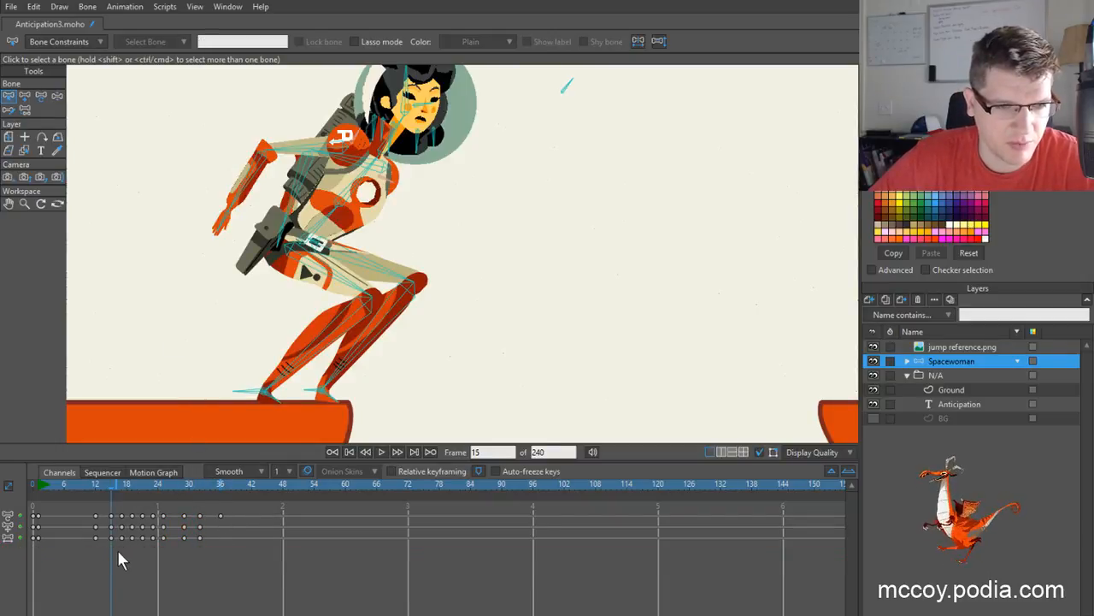
pyautogui.moveTo(217, 509); pyautogui.dragTo(110, 530)
# - Play and scrub the jump from the start several times to examine the longer crouch and the smoothed flight
pyautogui.moveTo(122, 484); pyautogui.dragTo(41, 486)
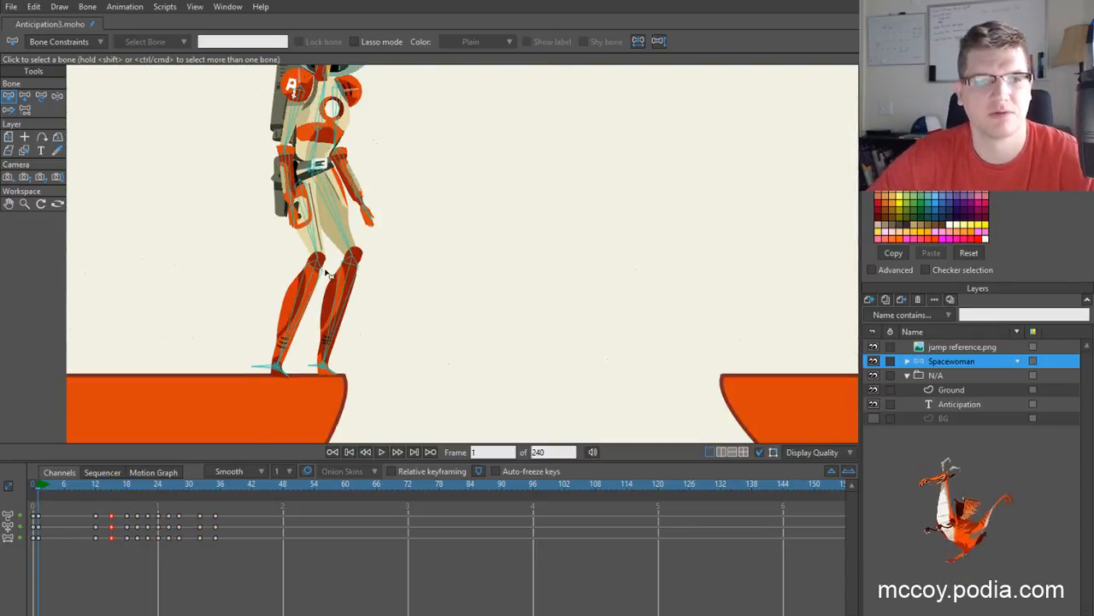
pyautogui.press('space')
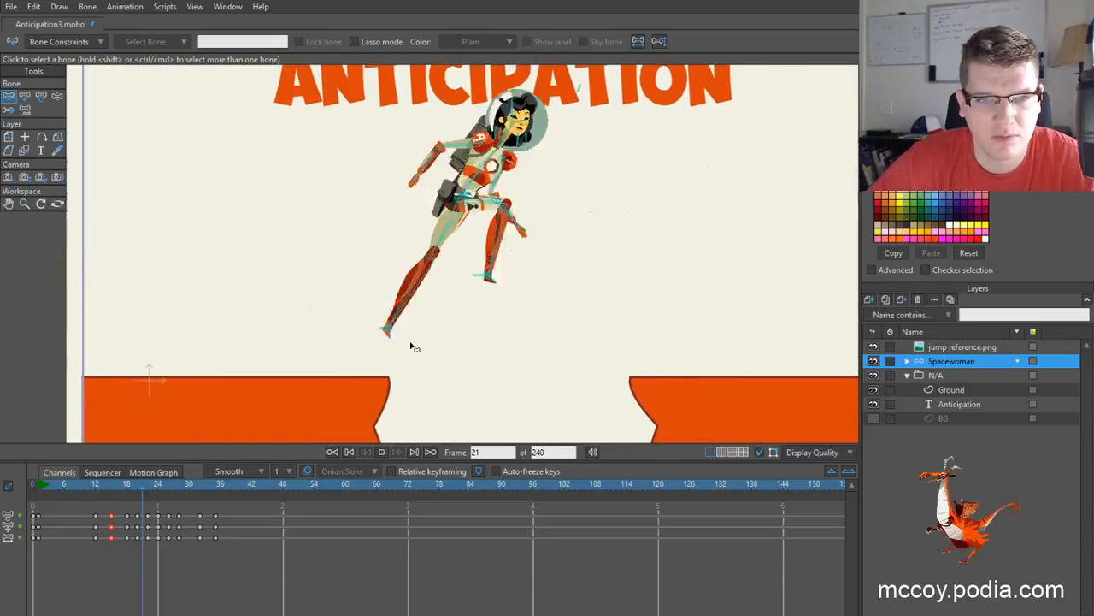
pyautogui.press('space')
pyautogui.press('space')
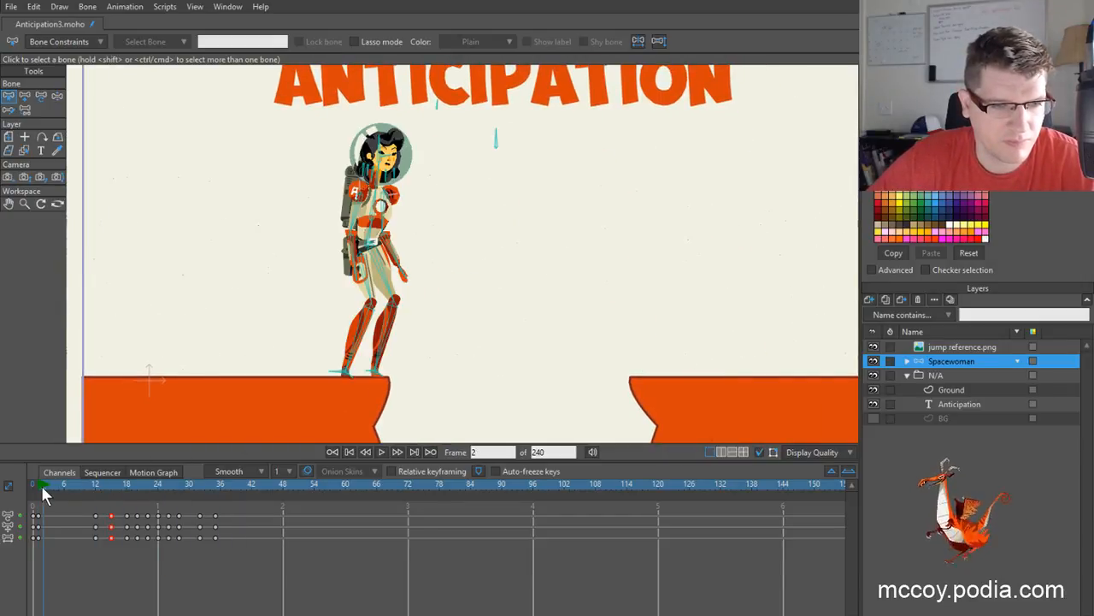
pyautogui.moveTo(41, 482)
pyautogui.mouseDown()
pyautogui.moveTo(177, 486)
pyautogui.moveTo(36, 488)
pyautogui.mouseUp()
pyautogui.press('space')
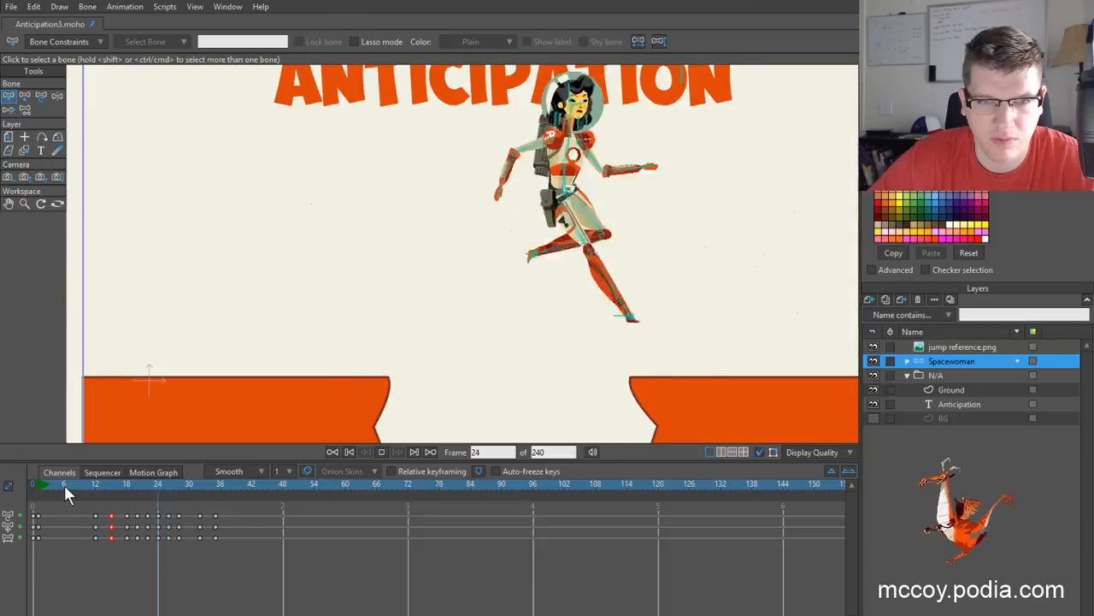
pyautogui.moveTo(64, 485); pyautogui.dragTo(166, 496)
pyautogui.press('space')
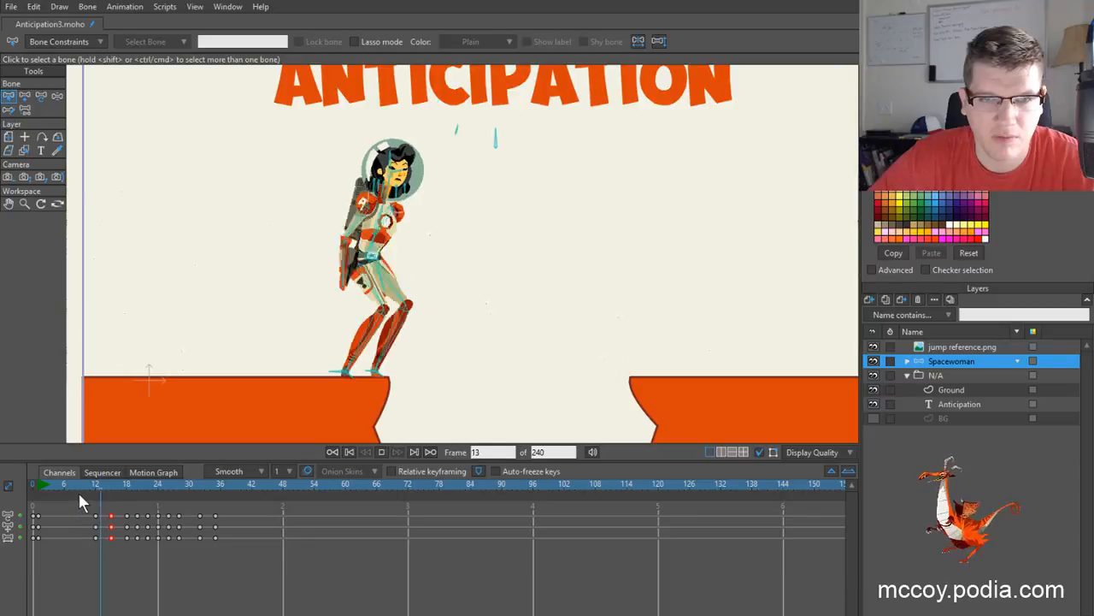
pyautogui.moveTo(81, 487); pyautogui.dragTo(96, 484)
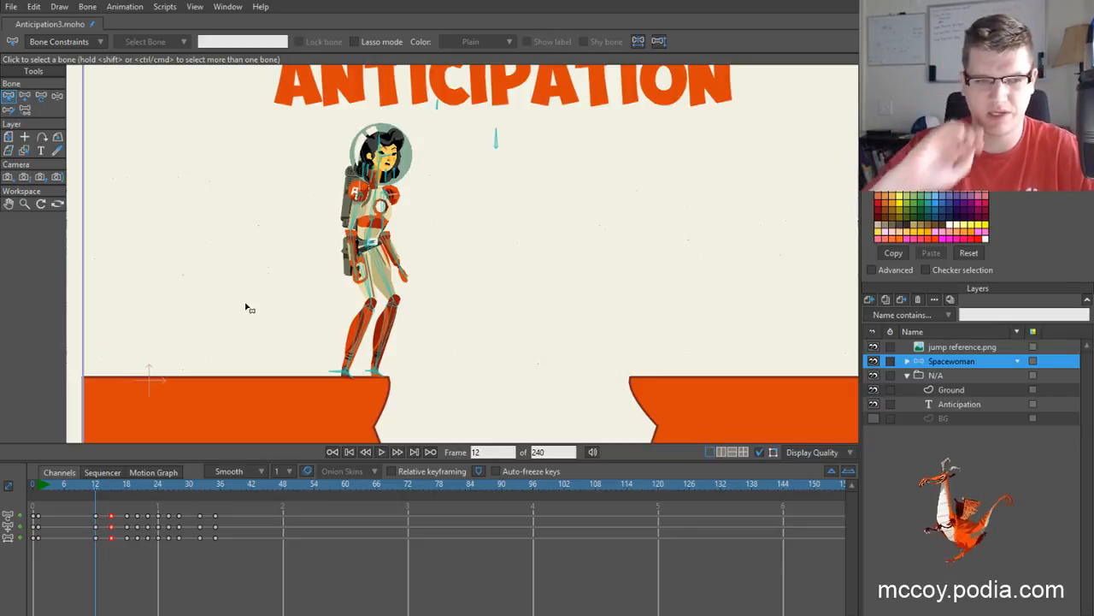
# - Freeze the spacewoman's mid-air pose with keyframes at frame 23, and step back to frame 22 to compare the poses
pyautogui.moveTo(93, 483); pyautogui.dragTo(132, 485)
pyautogui.moveTo(143, 490)
pyautogui.mouseDown()
pyautogui.moveTo(165, 481)
pyautogui.moveTo(152, 486)
pyautogui.mouseUp()
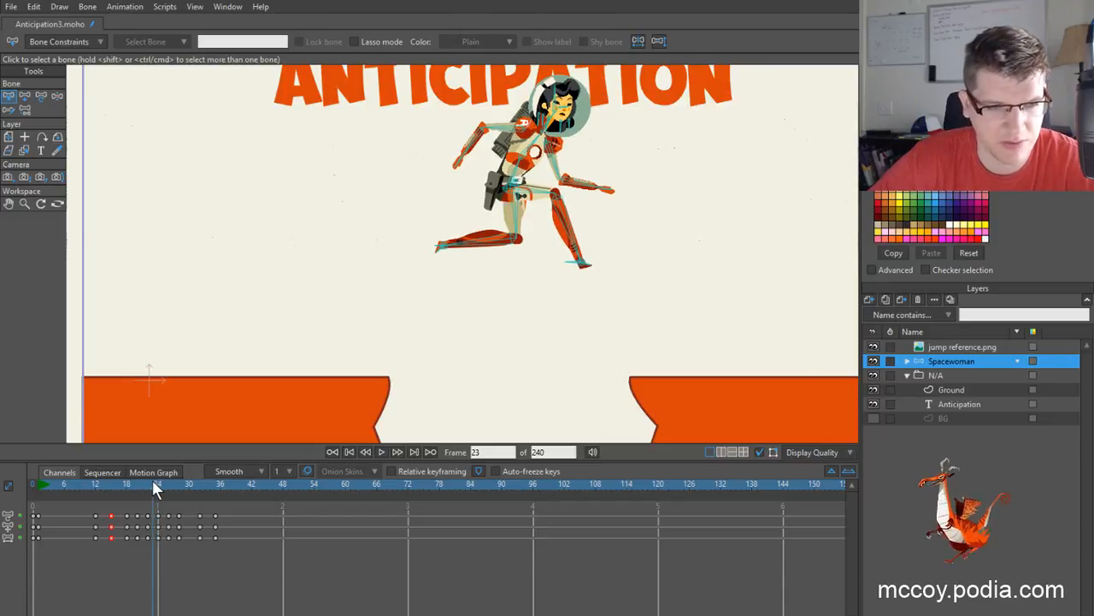
pyautogui.hotkey('ctrl', 'f')
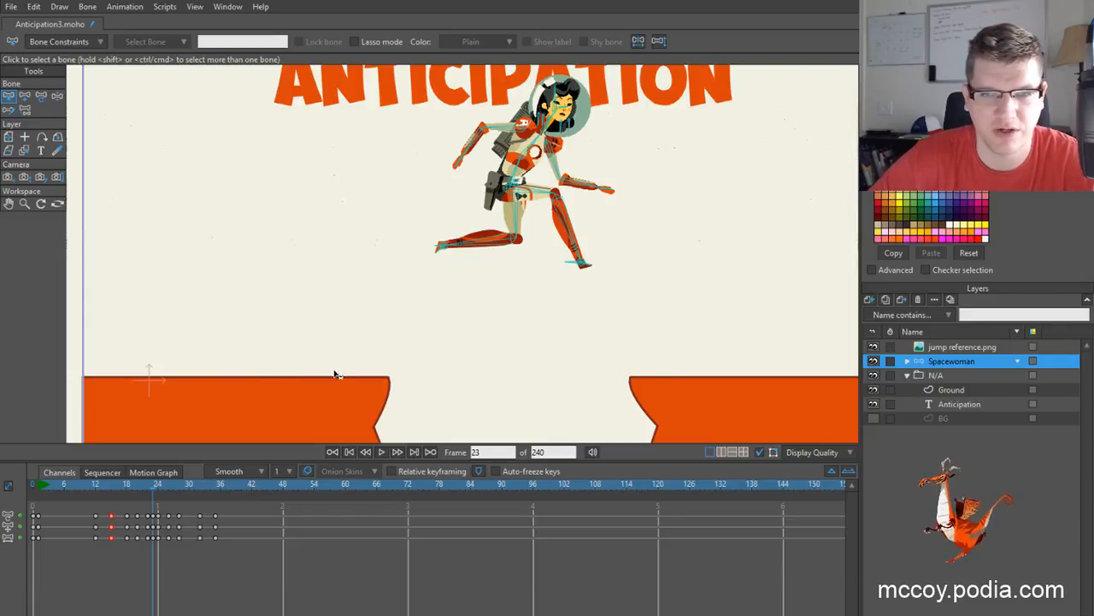
pyautogui.scroll(2, 334, 314)
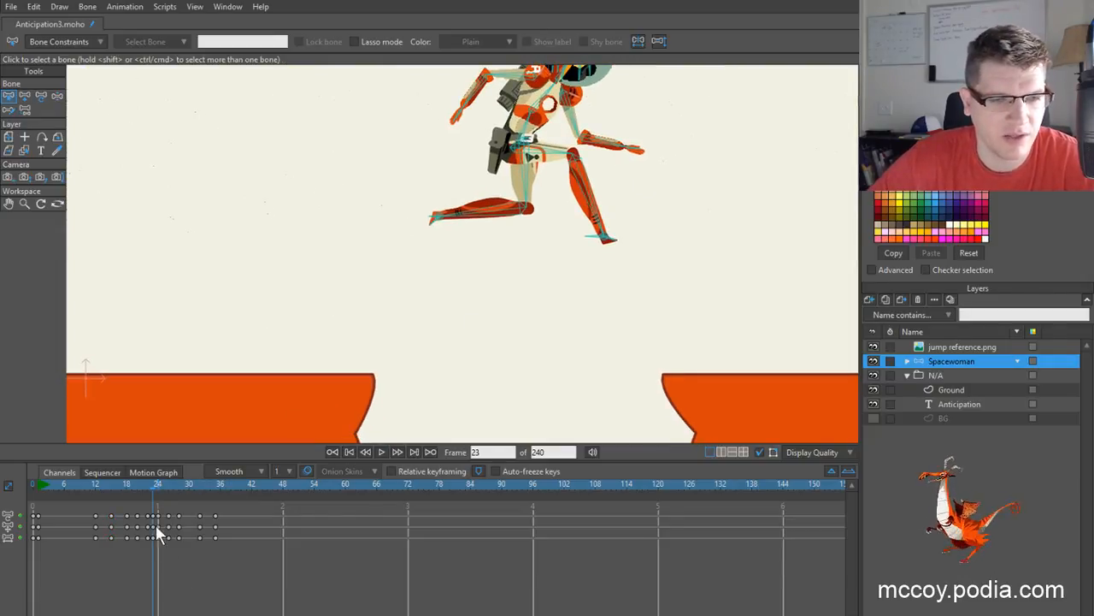
pyautogui.hotkey('ctrl', 'Left')
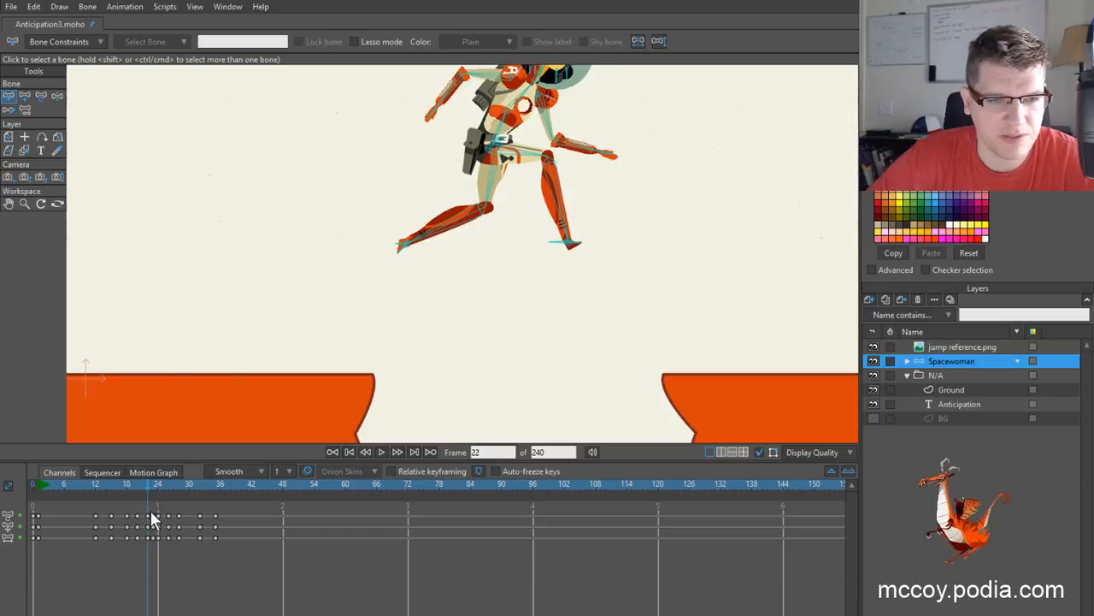
# - Shift the keyframes from frame 23 onward two frames later and step forward to the mid-air pose at frame 25
pyautogui.moveTo(233, 553); pyautogui.dragTo(231, 551)
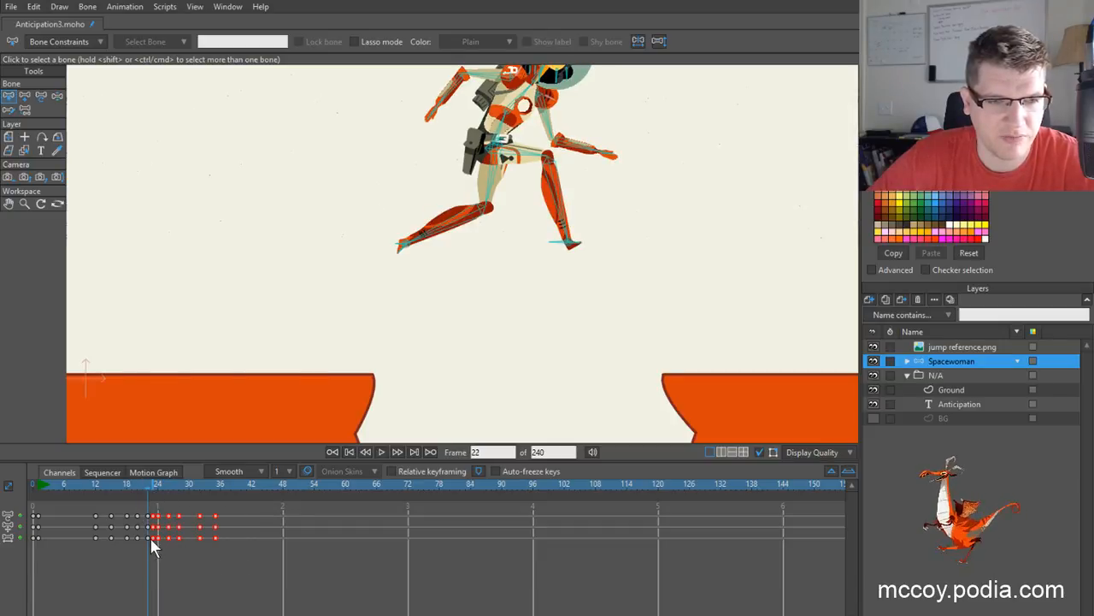
pyautogui.moveTo(150, 537); pyautogui.dragTo(160, 537)
pyautogui.scroll(-2, 442, 160)
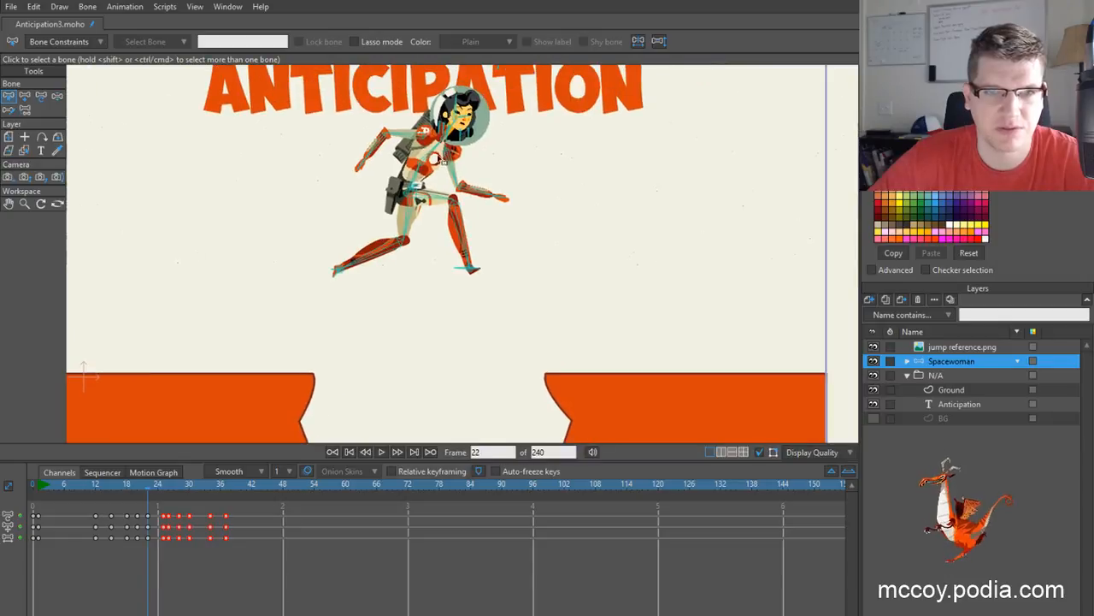
pyautogui.hotkey('ctrl', 'Right')
pyautogui.hotkey('ctrl', 'Right')
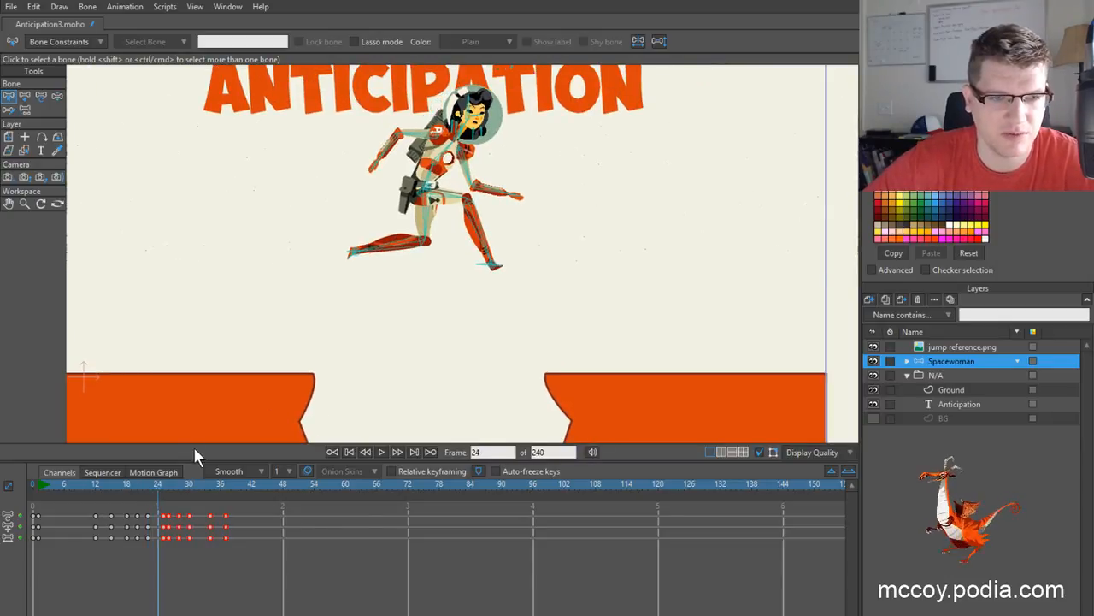
pyautogui.hotkey('ctrl', 'Right')
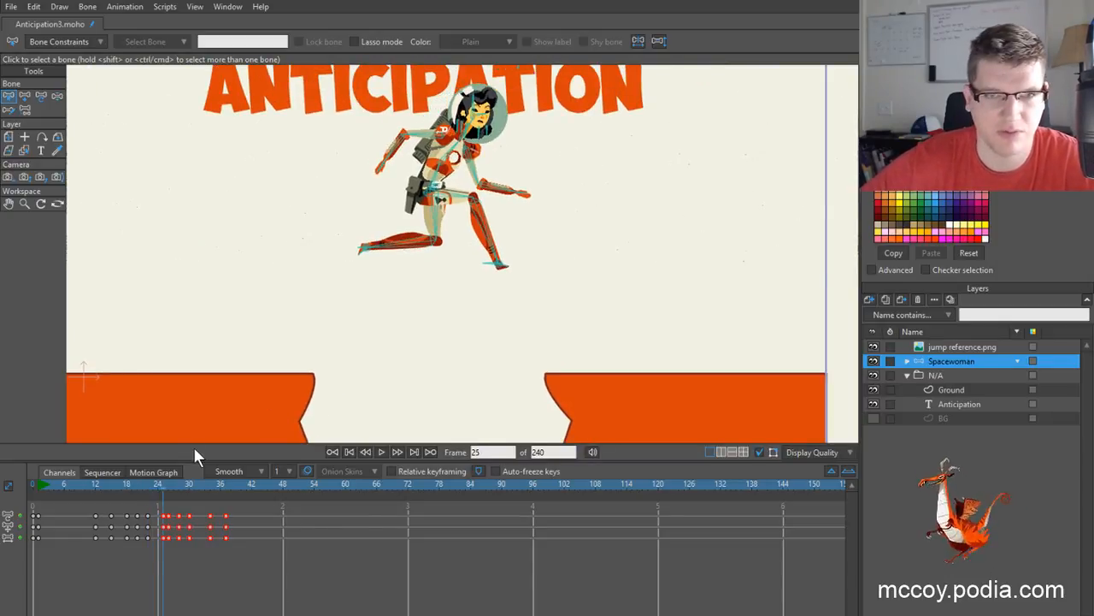
# - Shift the keyframes after frame 25 two frames later, then play the jump and scrub back to frame 25
pyautogui.click(240, 530)
pyautogui.moveTo(175, 552); pyautogui.dragTo(167, 542)
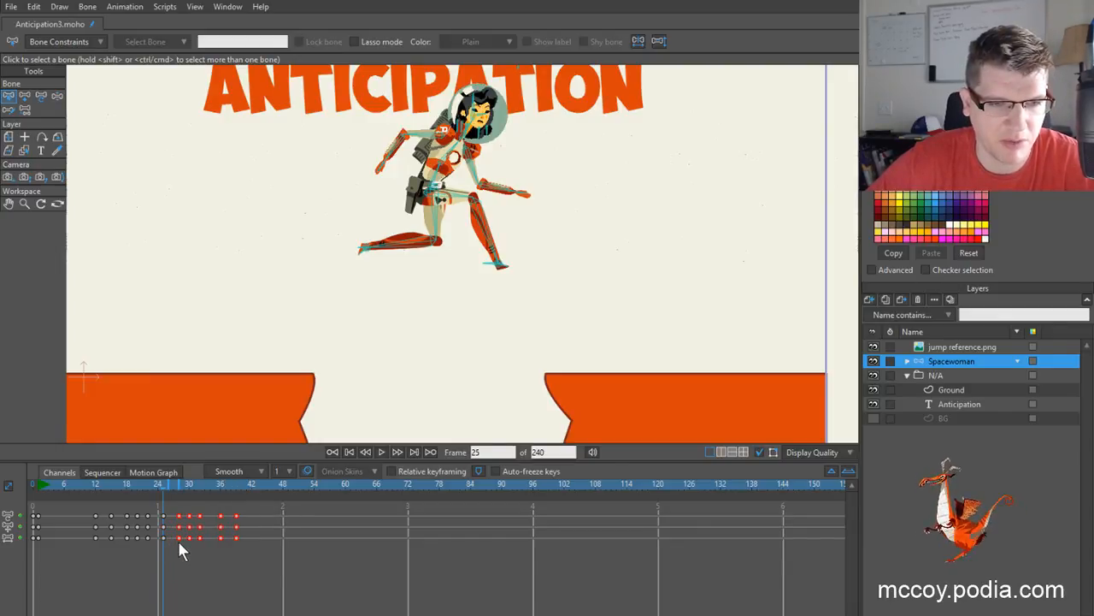
pyautogui.moveTo(159, 480); pyautogui.dragTo(63, 491)
pyautogui.press('space')
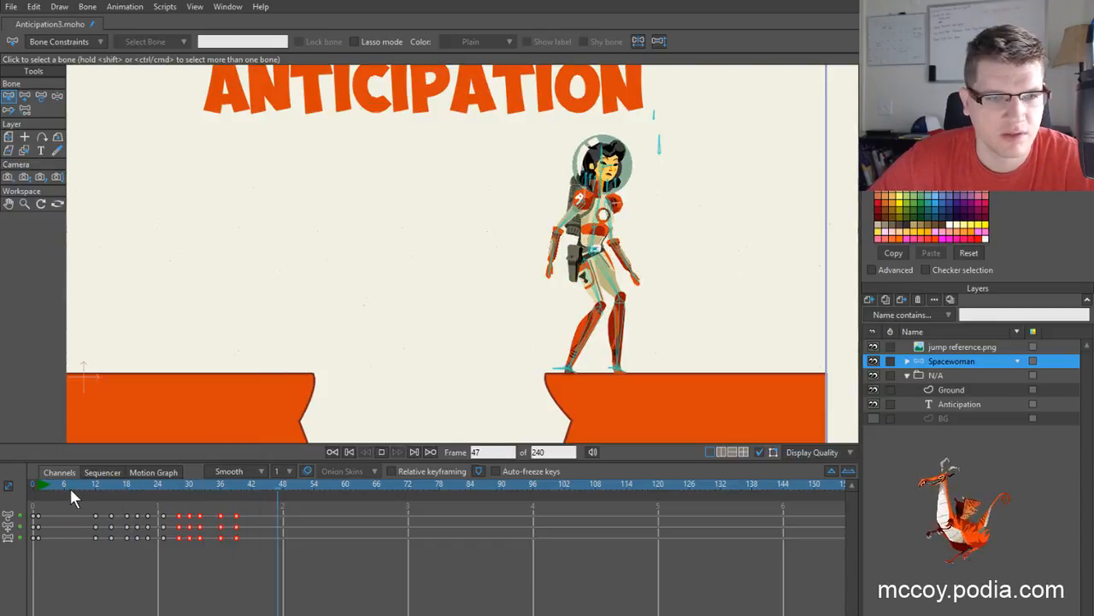
pyautogui.click(70, 486)
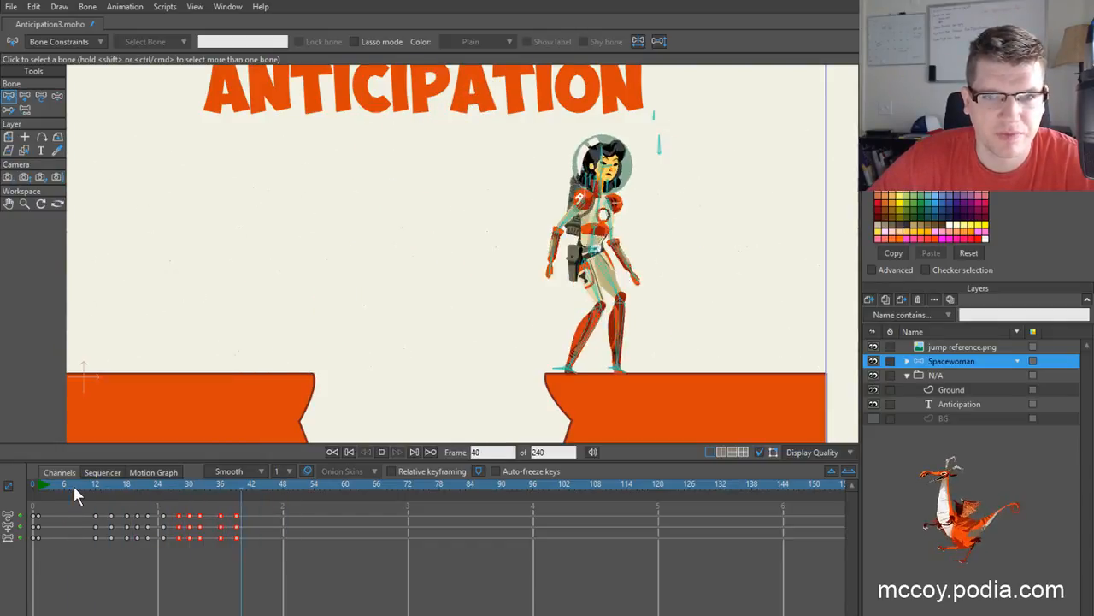
pyautogui.moveTo(150, 495); pyautogui.dragTo(165, 494)
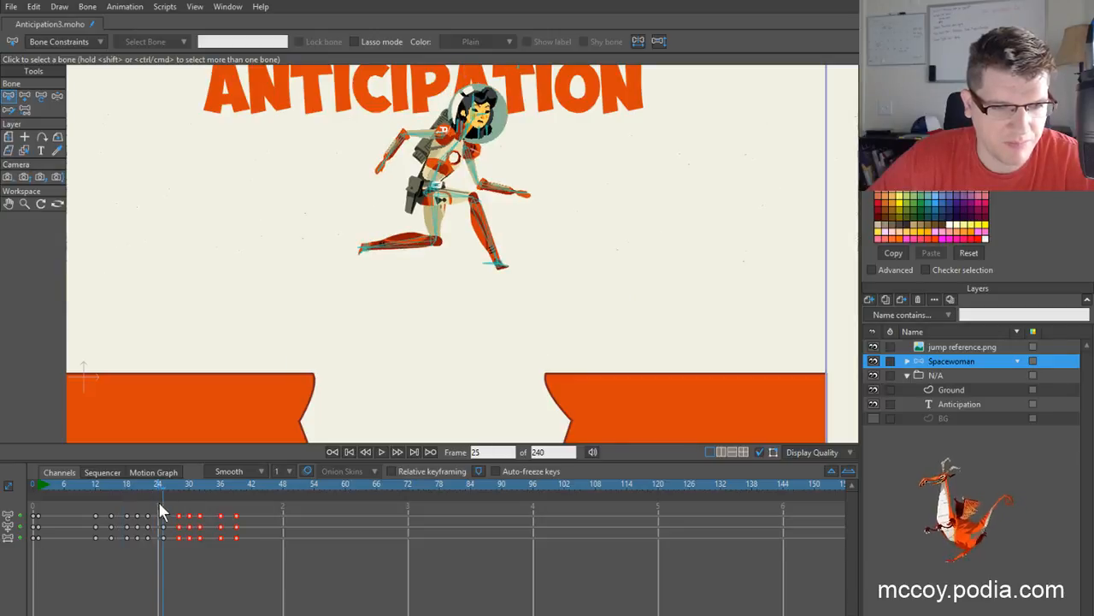
# - Pull the keyframes from frame 25 onward one frame earlier, and those following frame 24 one more frame earlier
pyautogui.moveTo(255, 508); pyautogui.dragTo(159, 541)
pyautogui.click(228, 539)
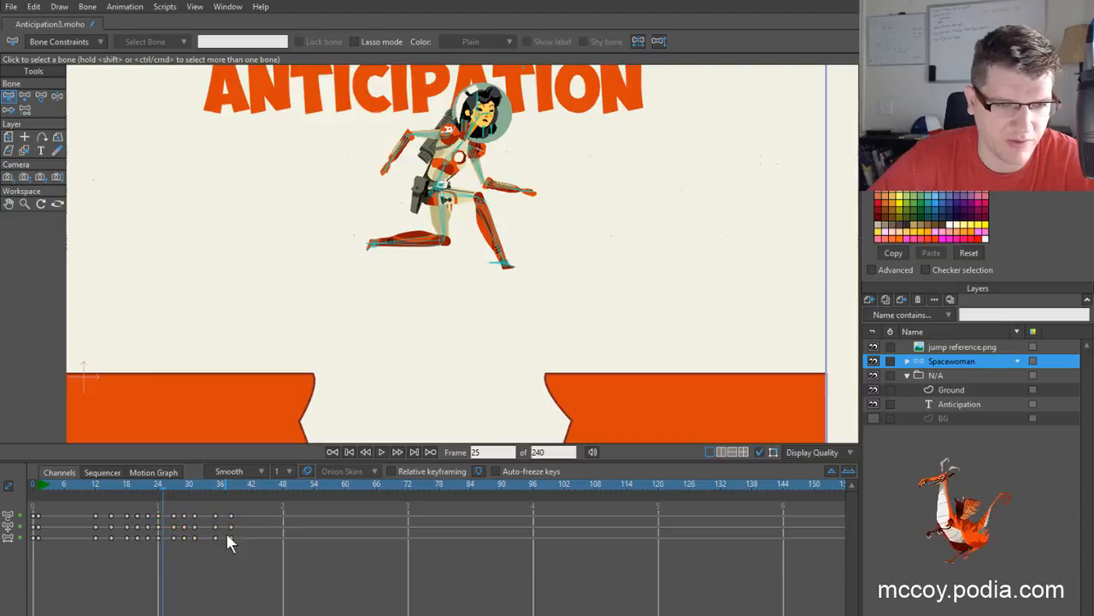
pyautogui.moveTo(241, 509); pyautogui.dragTo(166, 539)
pyautogui.click(168, 587)
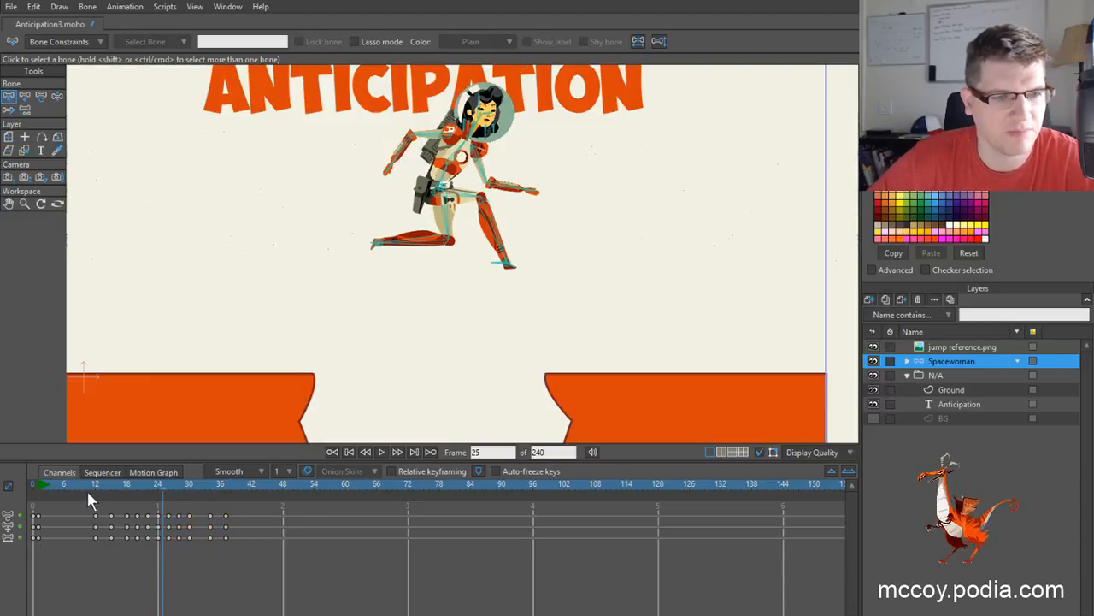
# - Play the retimed jump from the start and step back and forth between frames 28 and 30 to examine the landing
pyautogui.click(36, 483)
pyautogui.press('space')
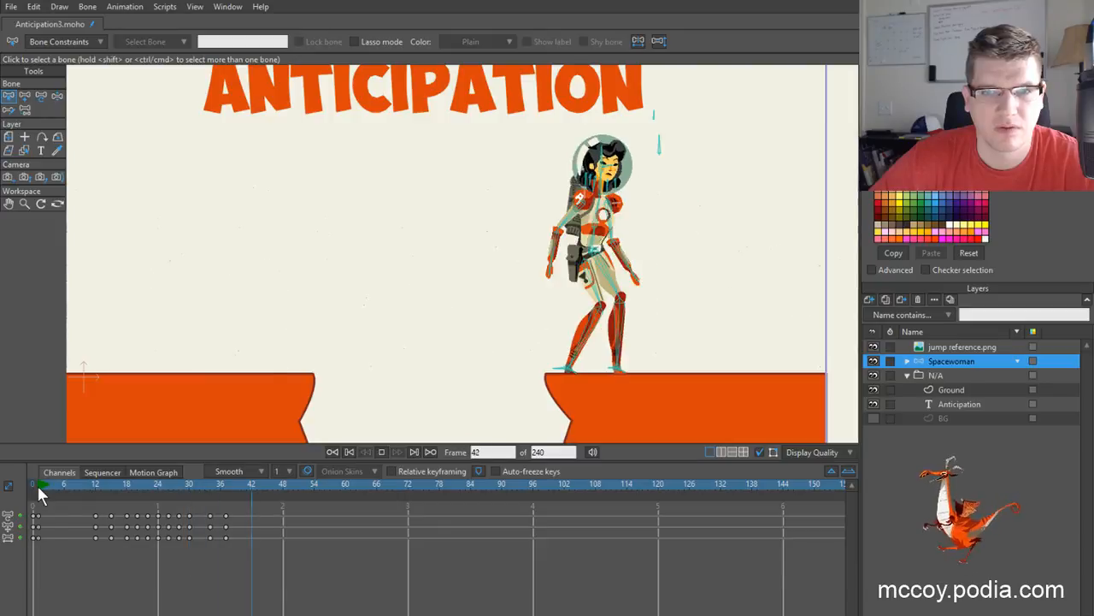
pyautogui.moveTo(36, 483); pyautogui.dragTo(181, 485)
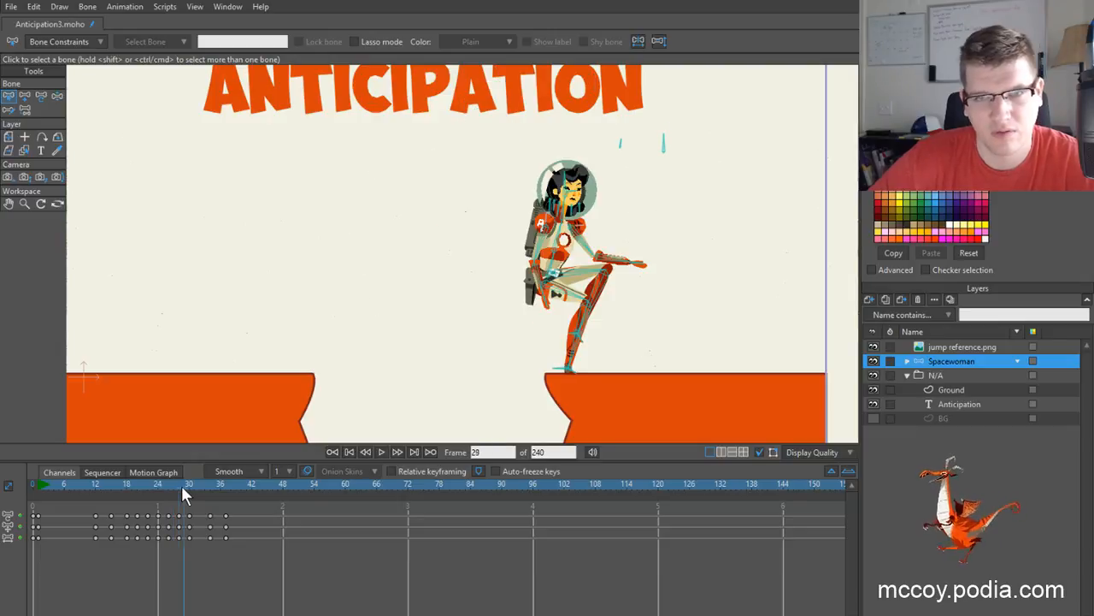
pyautogui.press('Left')
pyautogui.press('Right')
pyautogui.press('Right')
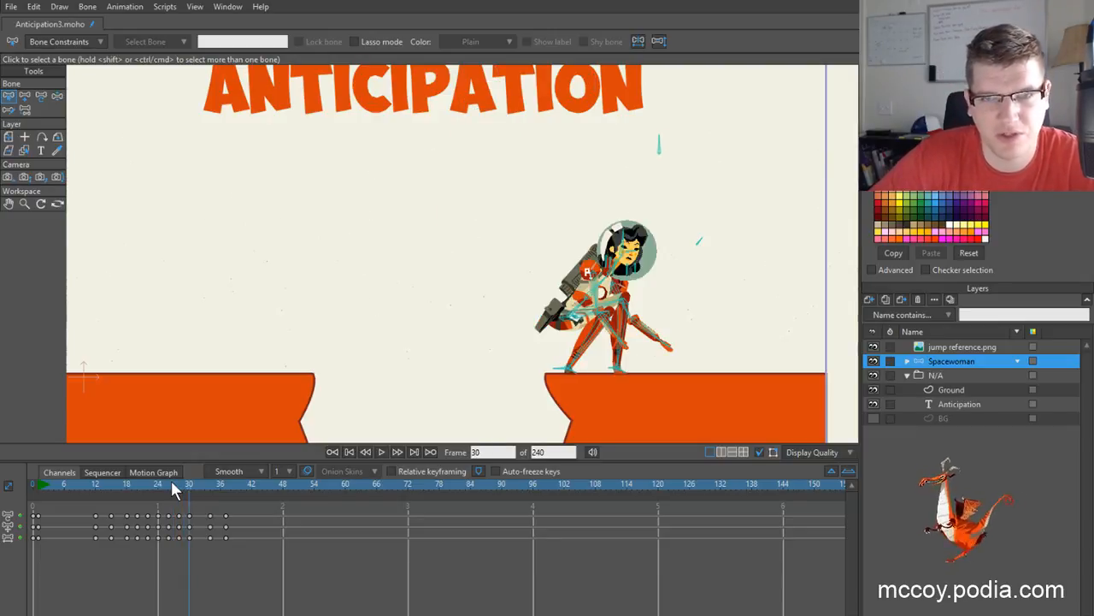
pyautogui.press('Left')
pyautogui.press('Left')
pyautogui.press('Right')
pyautogui.press('Right')
pyautogui.press('Left')
pyautogui.press('Left')
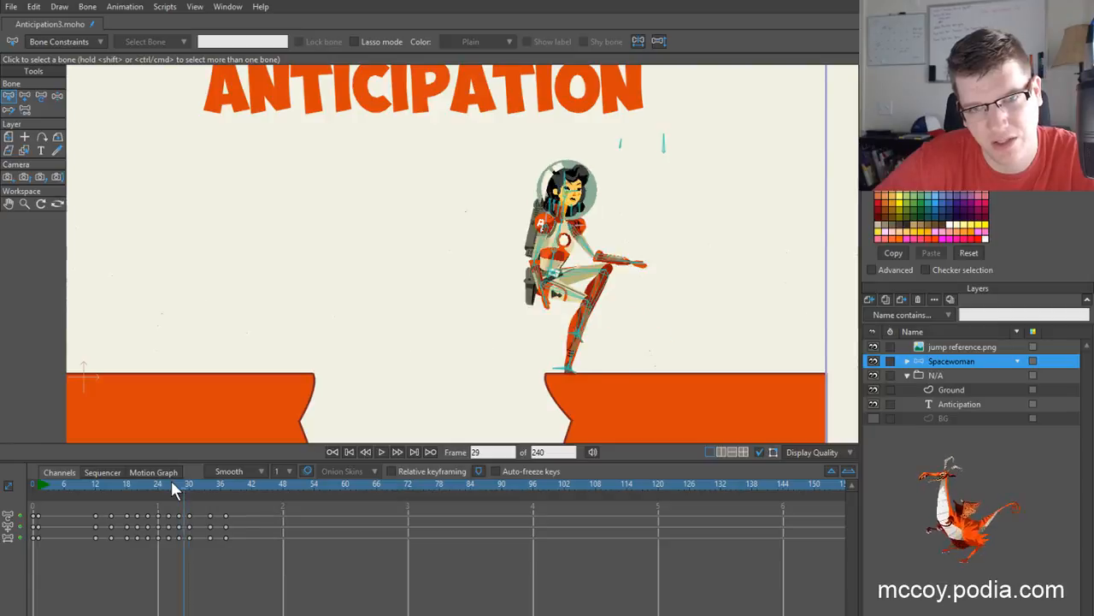
pyautogui.press('Right')
pyautogui.press('Right')
pyautogui.press('Left')
pyautogui.press('Left')
pyautogui.press('Right')
pyautogui.press('Right')
pyautogui.press('Left')
pyautogui.press('Left')
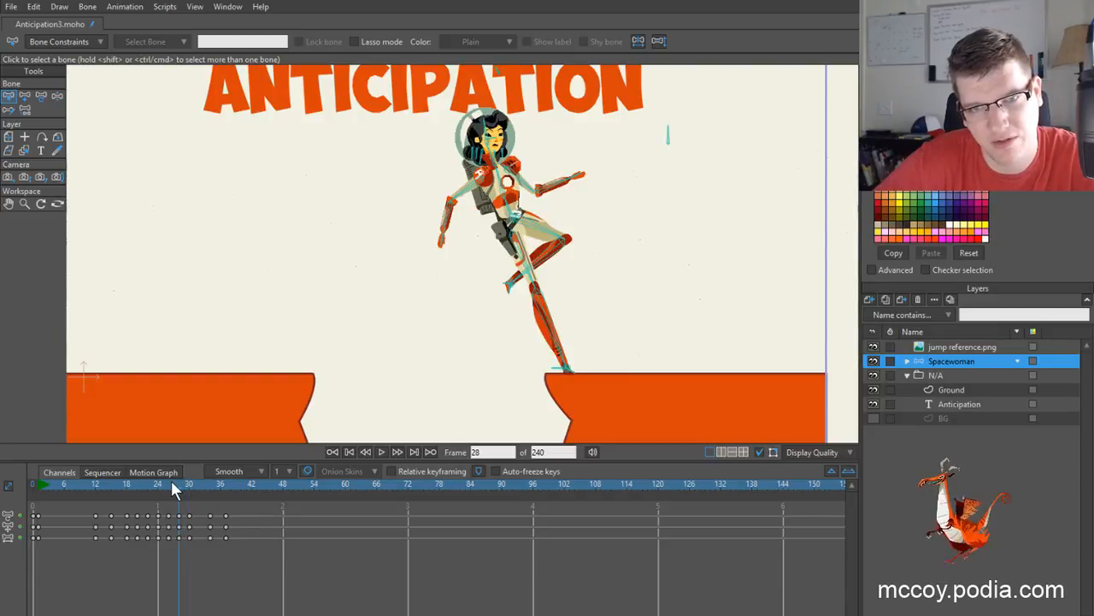
pyautogui.press('Right')
pyautogui.press('Right')
pyautogui.press('Left')
pyautogui.press('Left')
pyautogui.press('Right')
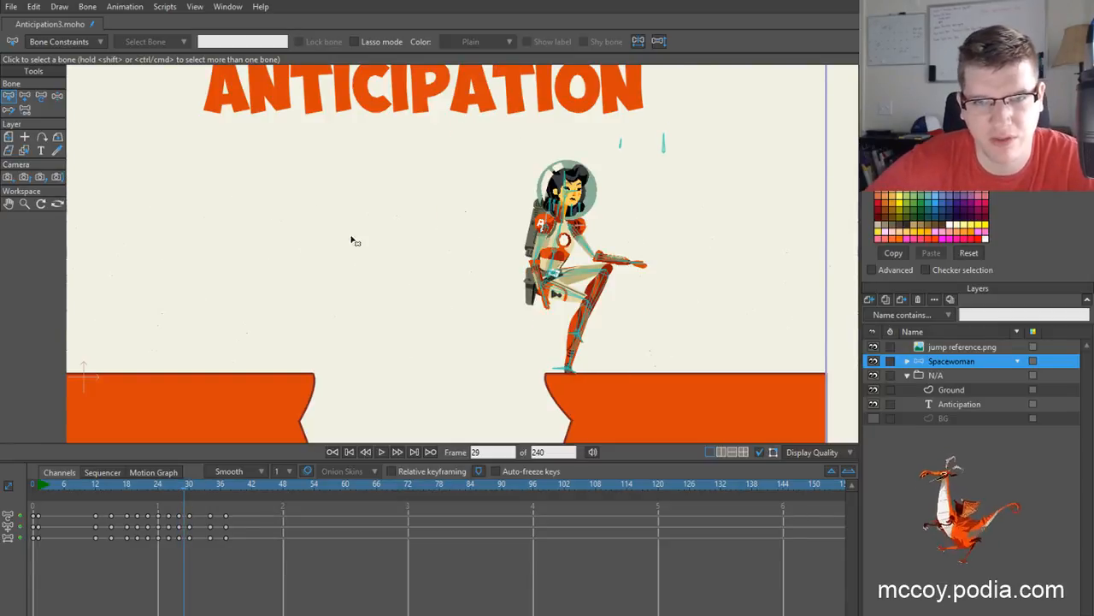
# - Bend the spacewoman's torso forward and adjust her head tilt in the landing in-between at frame 29
pyautogui.scroll(4, 354, 239)
pyautogui.moveTo(628, 287); pyautogui.dragTo(579, 299)
pyautogui.press('z')
pyautogui.moveTo(588, 258); pyautogui.dragTo(604, 248)
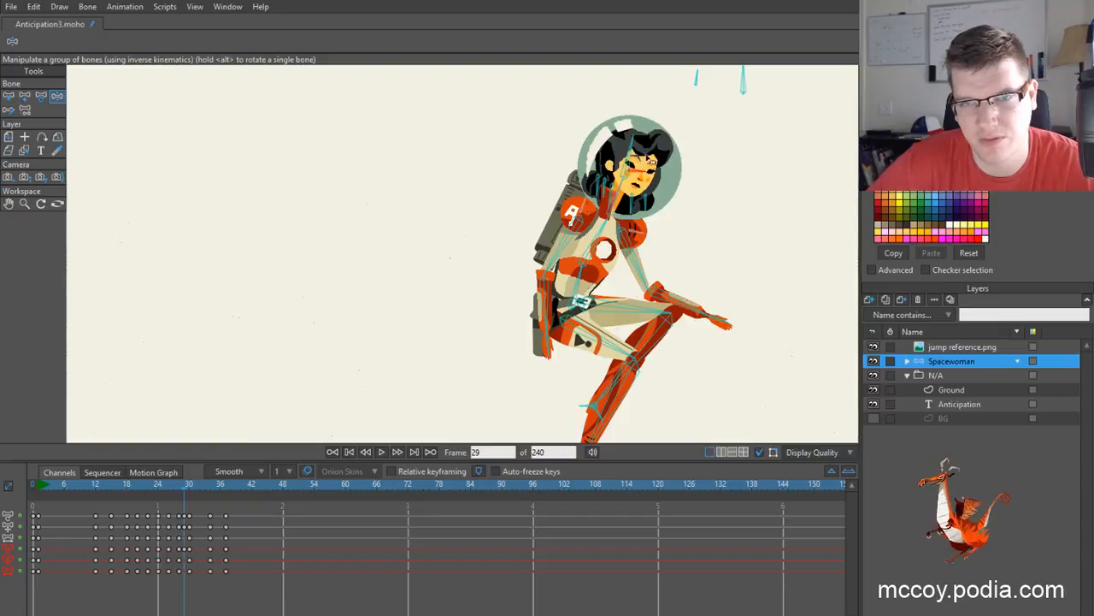
pyautogui.moveTo(632, 152); pyautogui.dragTo(635, 154)
pyautogui.scroll(-5, 637, 156)
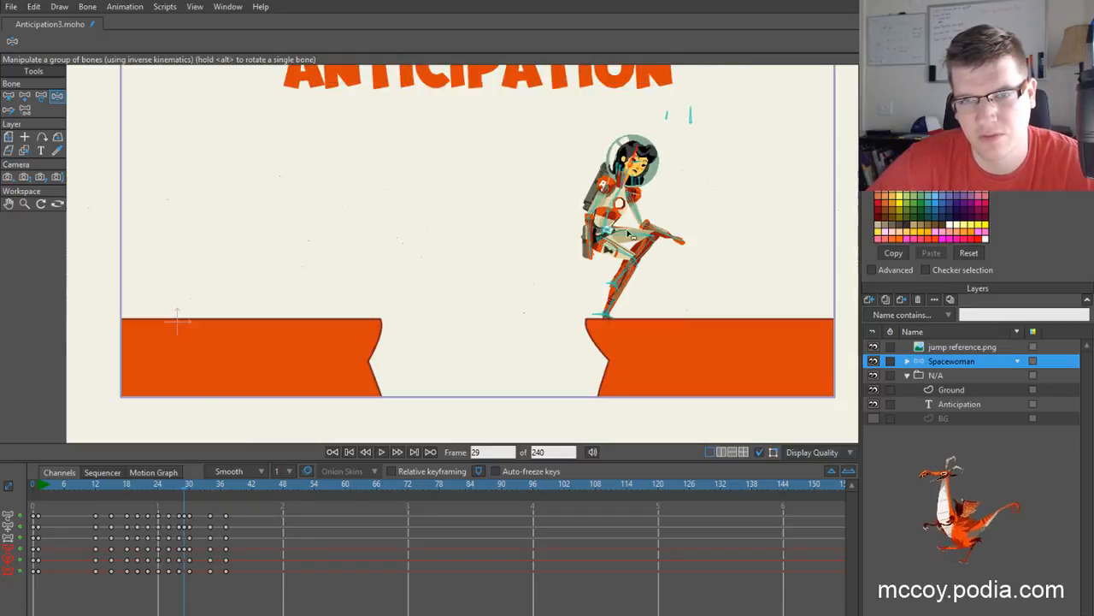
pyautogui.scroll(3, 609, 315)
pyautogui.scroll(-2, 519, 350)
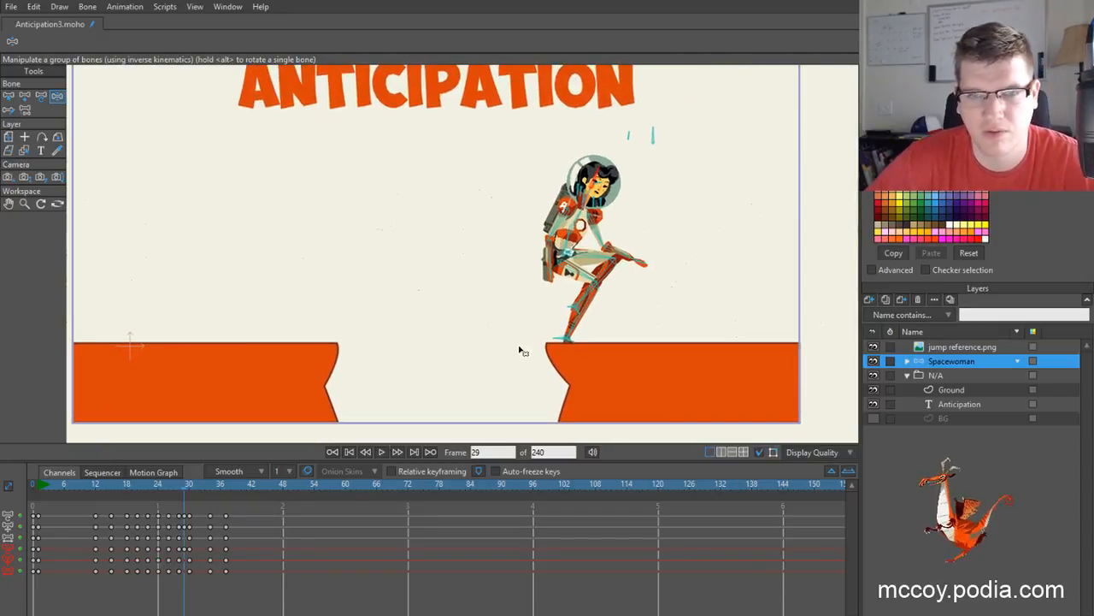
# - Step repeatedly between frames 27 and 30 to check how the leaning in-between flows into the landing crouch
pyautogui.press('Left')
pyautogui.press('Left')
pyautogui.press('Right')
pyautogui.press('Right')
pyautogui.press('Left')
pyautogui.press('Left')
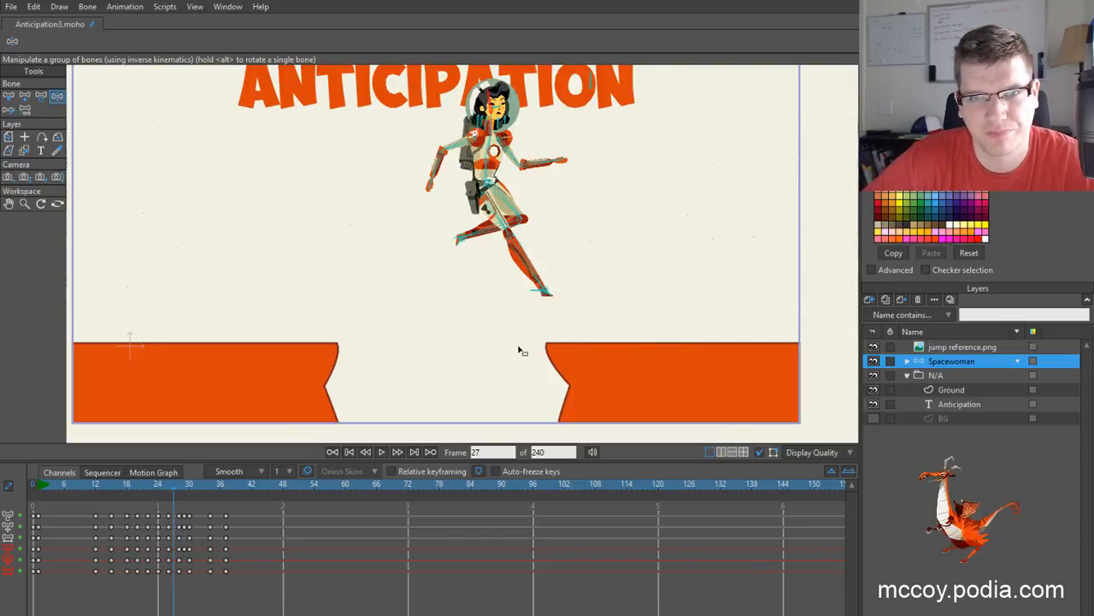
pyautogui.press('Right')
pyautogui.press('Right')
pyautogui.press('Right')
pyautogui.press('Left')
pyautogui.press('Left')
pyautogui.press('Left')
pyautogui.press('Right')
pyautogui.press('Right')
pyautogui.press('Right')
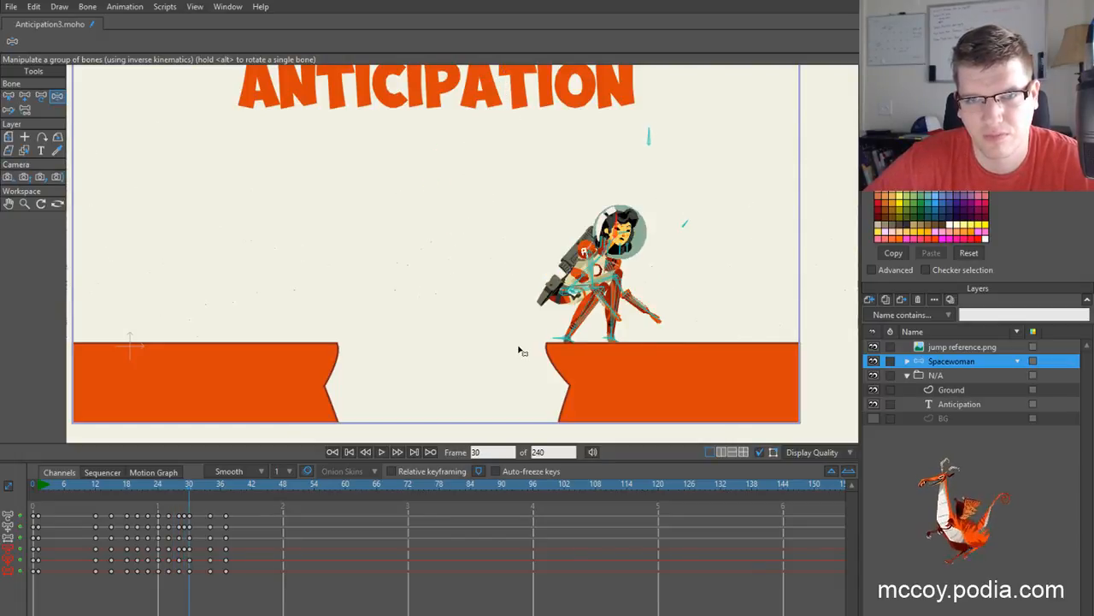
pyautogui.press('Left')
pyautogui.press('Left')
pyautogui.press('Left')
pyautogui.press('Right')
pyautogui.press('Right')
pyautogui.press('Right')
pyautogui.press('Left')
pyautogui.press('Left')
pyautogui.press('Left')
pyautogui.press('Right')
pyautogui.press('Right')
pyautogui.press('Right')
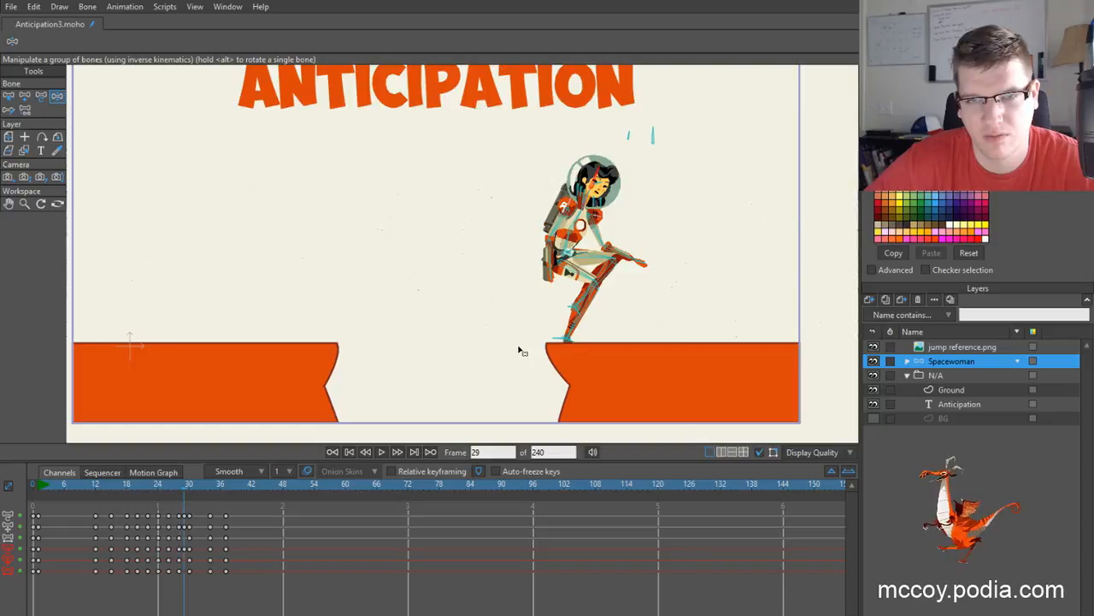
pyautogui.press('Left')
pyautogui.press('Left')
pyautogui.press('Left')
pyautogui.press('Right')
pyautogui.press('Right')
pyautogui.press('Right')
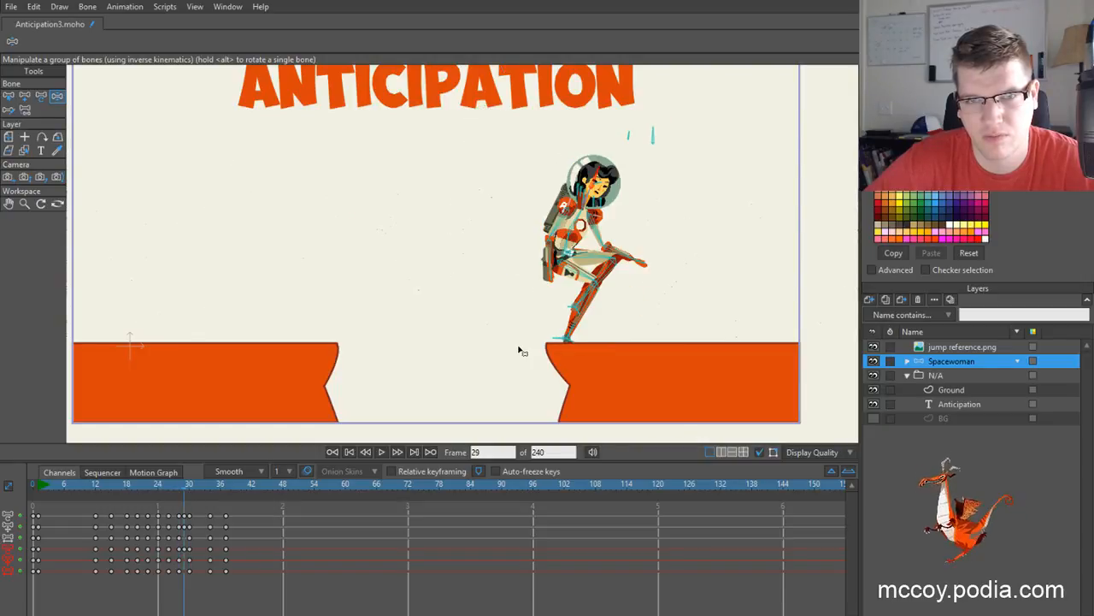
pyautogui.press('Left')
pyautogui.press('Left')
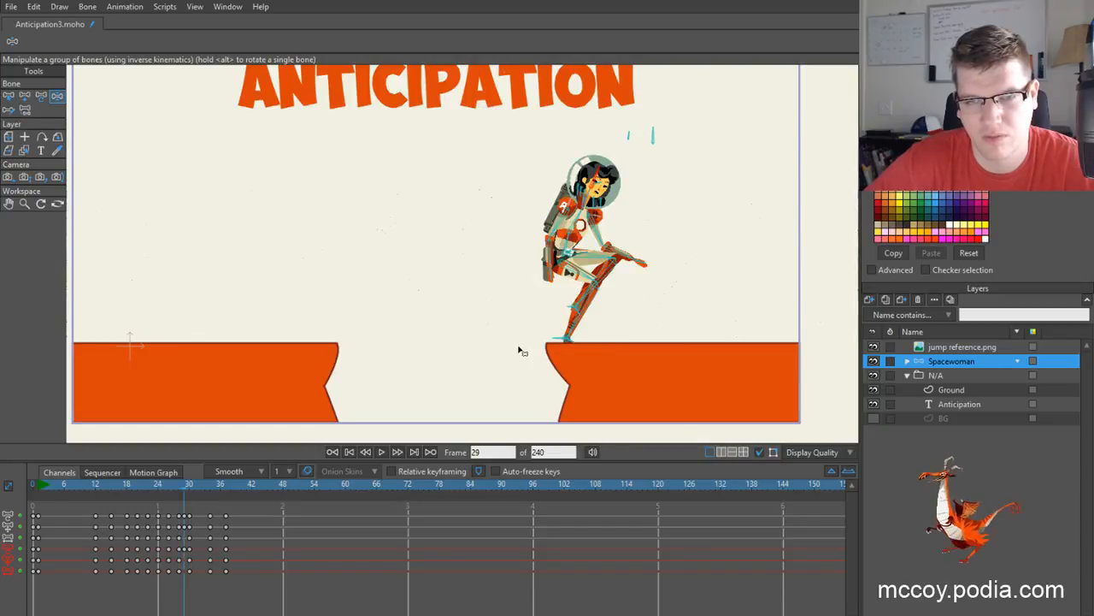
# - Lower the spacewoman's hips and shift them slightly back toward the gap in the pose at frame 29
pyautogui.scroll(2, 588, 245)
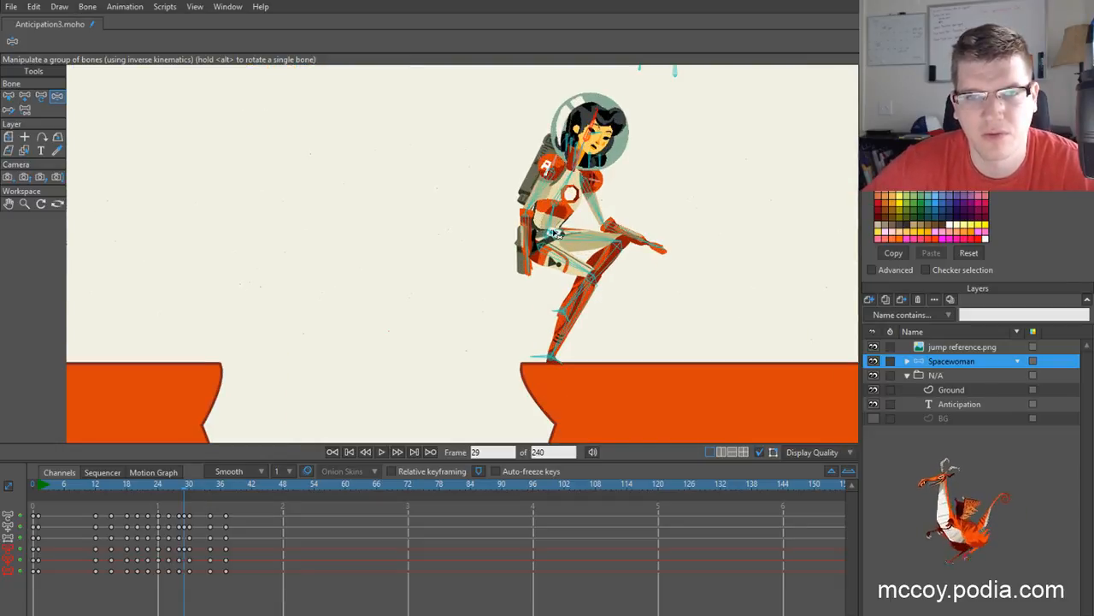
pyautogui.moveTo(554, 233)
pyautogui.mouseDown()
pyautogui.moveTo(538, 233)
pyautogui.moveTo(537, 245)
pyautogui.mouseUp()
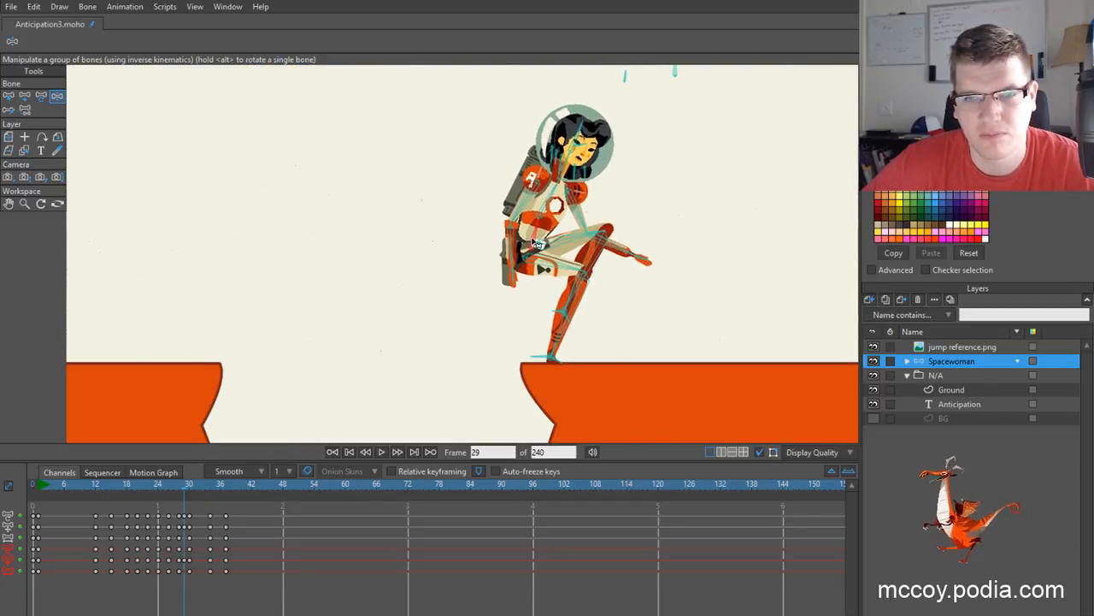
pyautogui.scroll(-2, 582, 320)
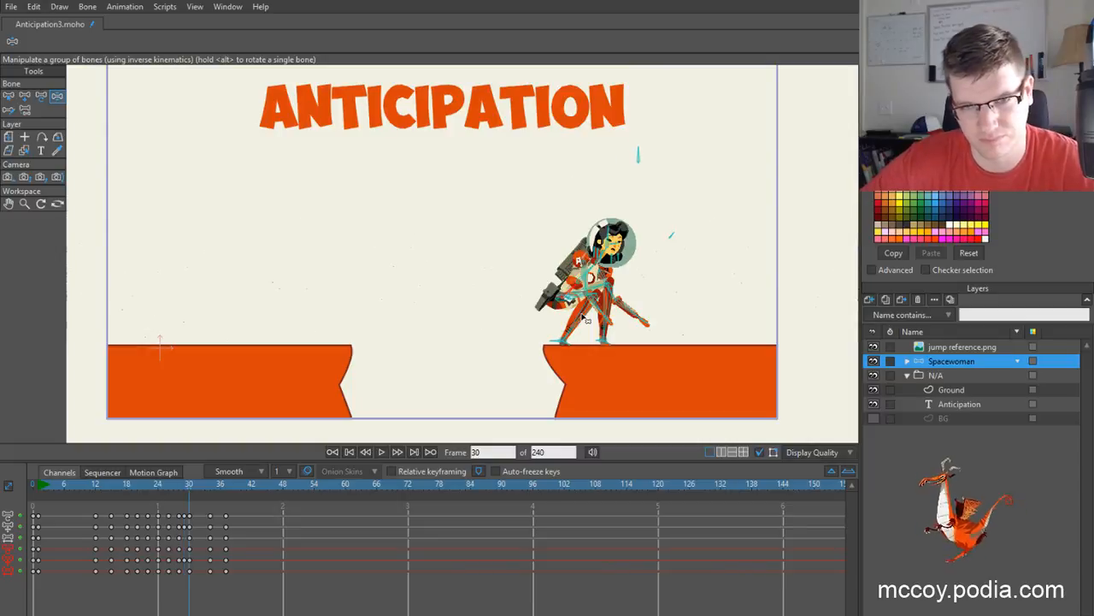
# - Step repeatedly between the frames around 29 and 30 to check the lowered hips against the neighbouring landing poses
pyautogui.press('Left')
pyautogui.press('Left')
pyautogui.press('Right')
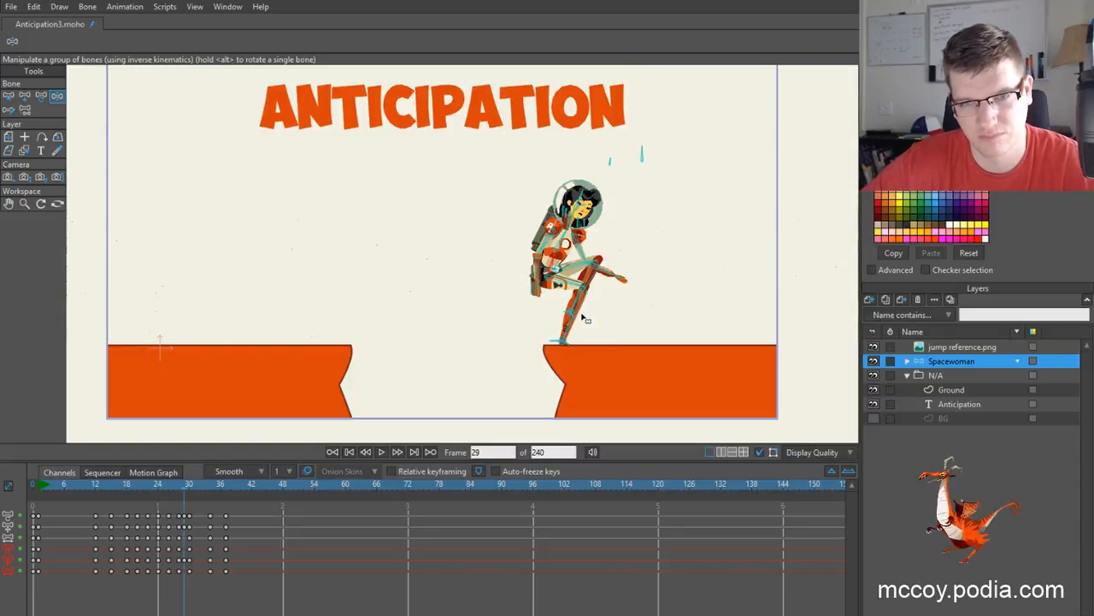
pyautogui.press('Left')
pyautogui.press('Left')
pyautogui.press('Right')
pyautogui.press('Right')
pyautogui.press('Right')
pyautogui.press('Left')
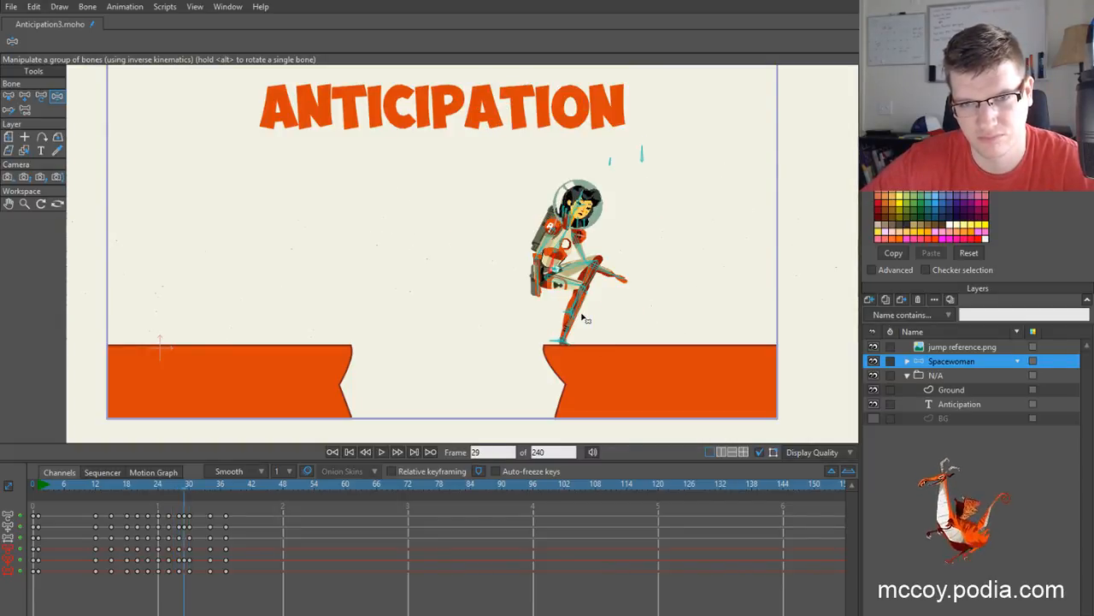
pyautogui.press('Right')
pyautogui.press('Left')
pyautogui.press('Left')
pyautogui.press('Left')
pyautogui.press('Right')
pyautogui.press('Right')
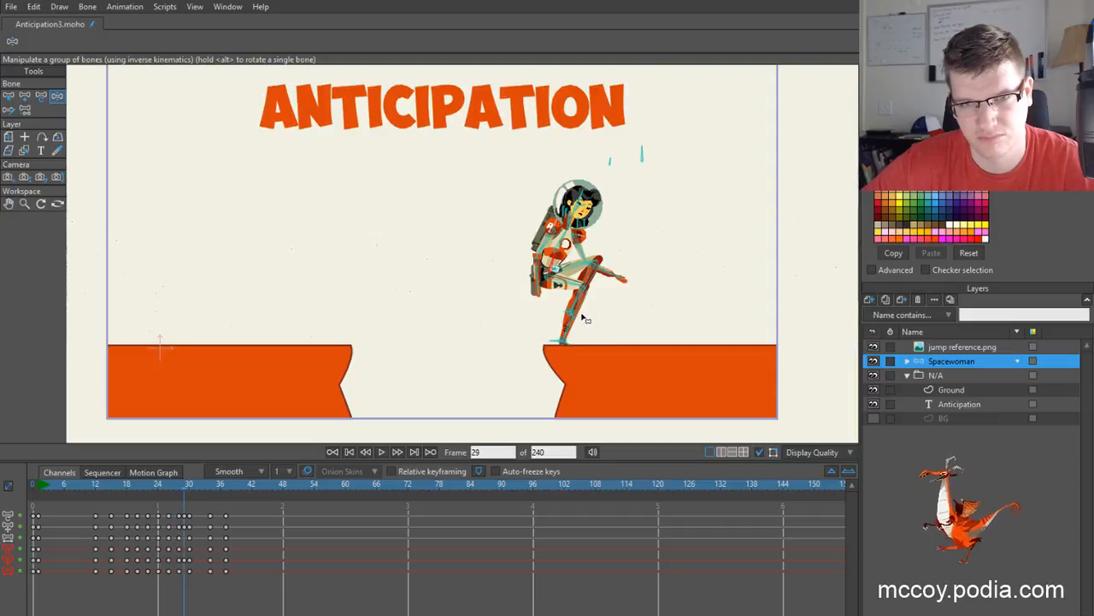
pyautogui.press('Left')
pyautogui.press('Left')
pyautogui.press('Right')
pyautogui.press('Right')
pyautogui.press('Right')
pyautogui.press('Left')
pyautogui.press('Left')
pyautogui.press('Right')
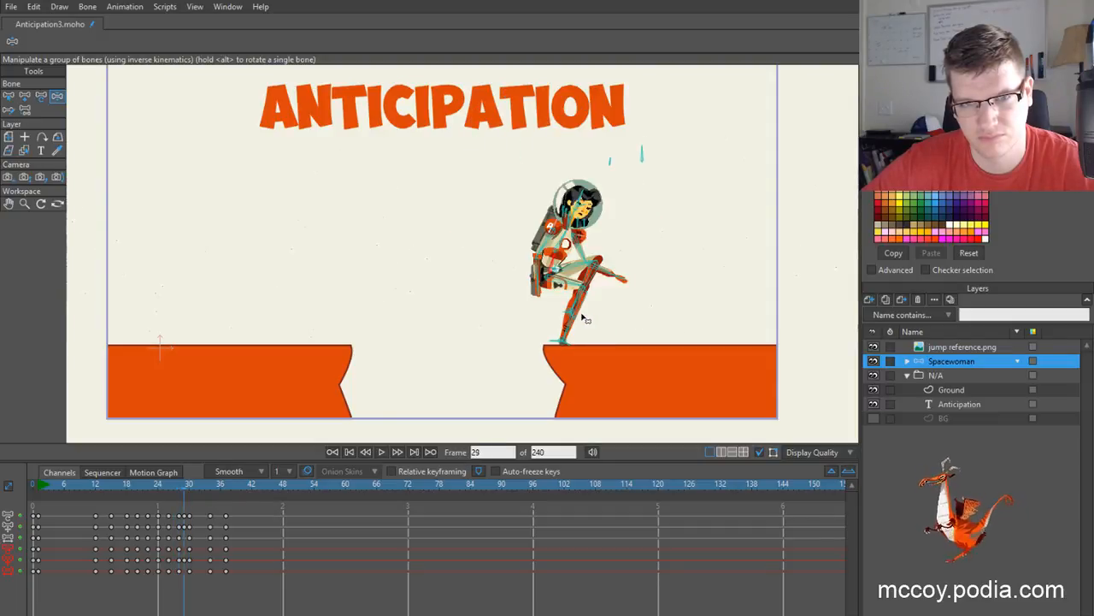
pyautogui.press('Right')
pyautogui.press('Left')
pyautogui.press('Left')
pyautogui.press('Right')
pyautogui.press('Right')
pyautogui.press('Left')
pyautogui.press('Left')
pyautogui.press('Right')
pyautogui.press('Right')
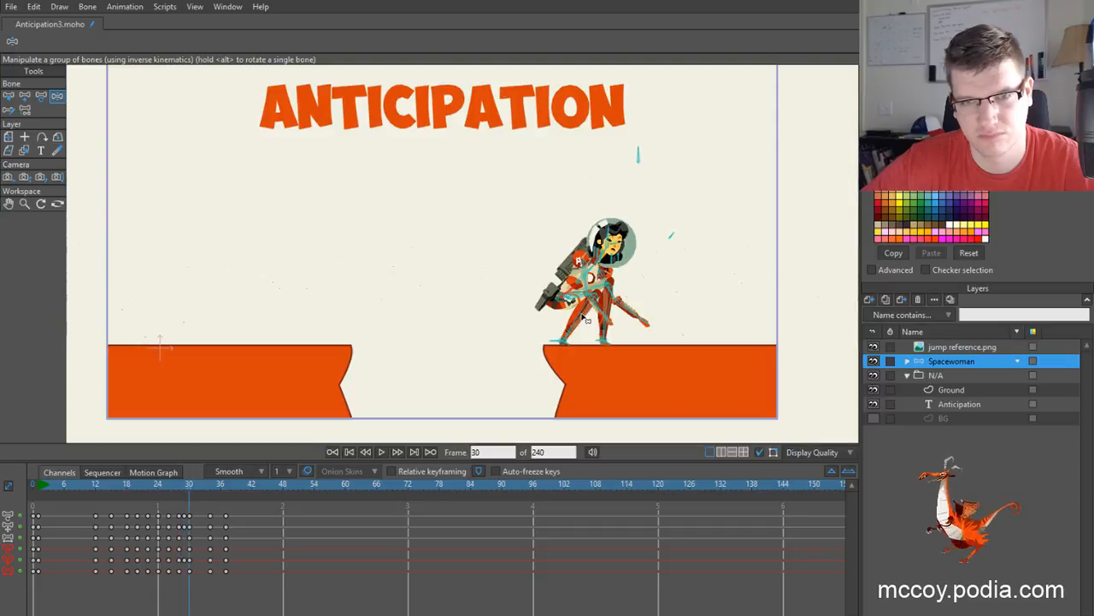
pyautogui.press('Left')
pyautogui.press('Left')
pyautogui.press('Right')
pyautogui.press('Right')
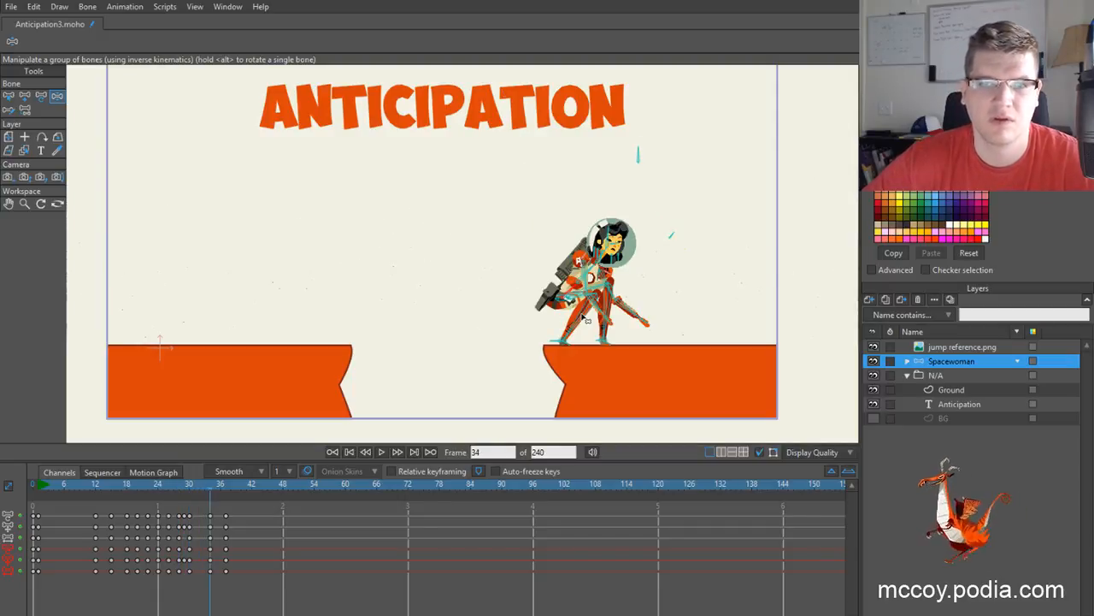
# - Step through frames 33 to 38 to examine the rise from the landing crouch to standing
pyautogui.press('Right')
pyautogui.press('Right')
pyautogui.press('Right')
pyautogui.press('Right')
pyautogui.press('Left')
pyautogui.press('Left')
pyautogui.press('Left')
pyautogui.press('Left')
pyautogui.press('Left')
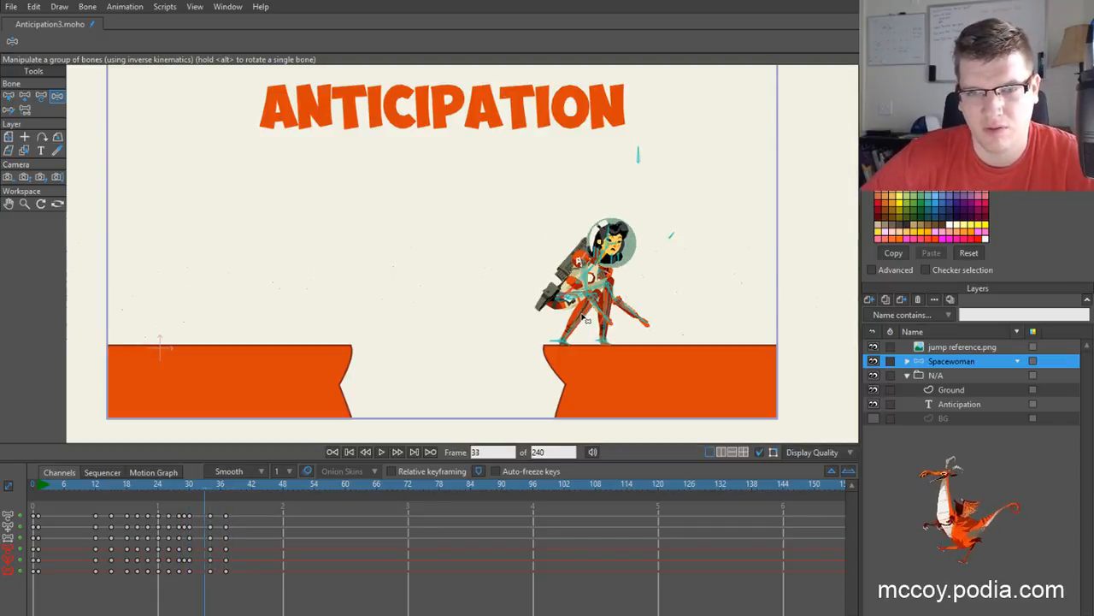
pyautogui.press('Right')
pyautogui.press('Right')
pyautogui.press('Right')
pyautogui.press('Right')
pyautogui.press('Right')
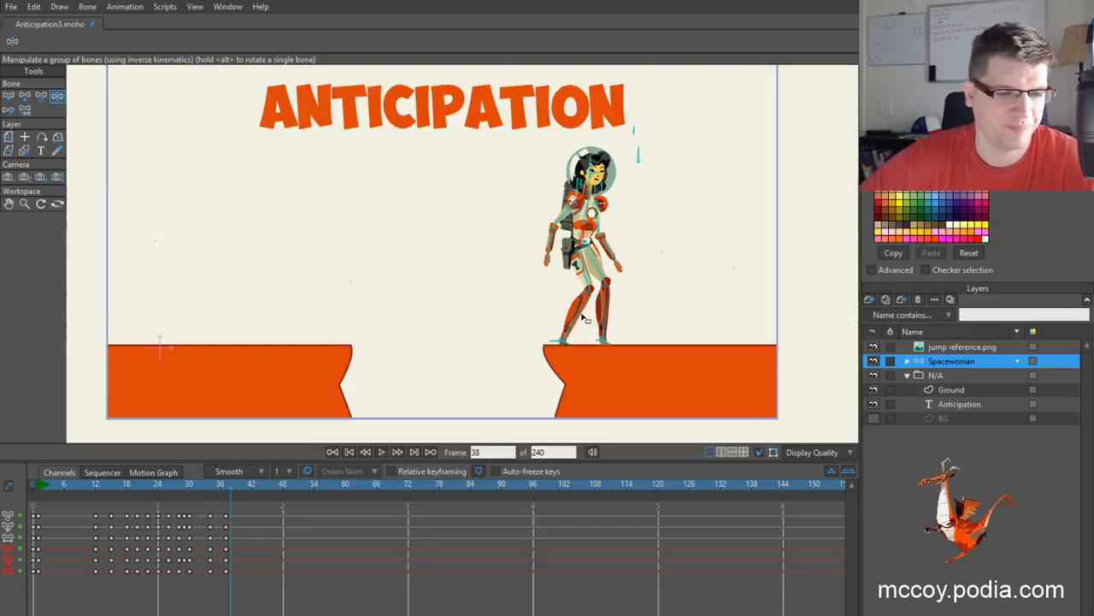
# - Delete the extra pose keyframes at frame 29, between the flight and the landing crouch
pyautogui.click(179, 486)
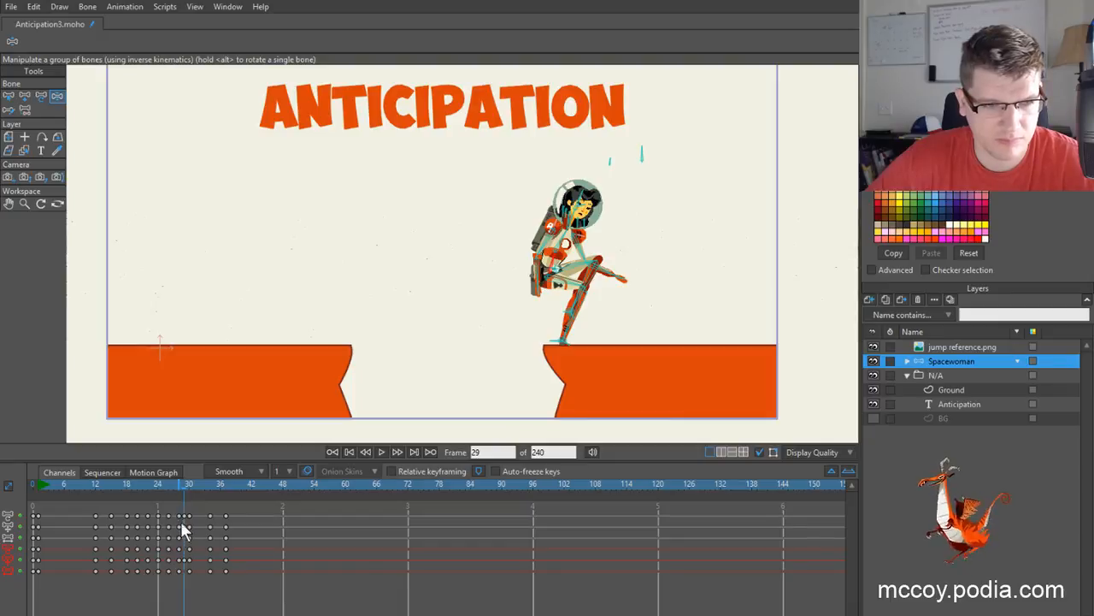
pyautogui.moveTo(182, 511); pyautogui.dragTo(183, 542)
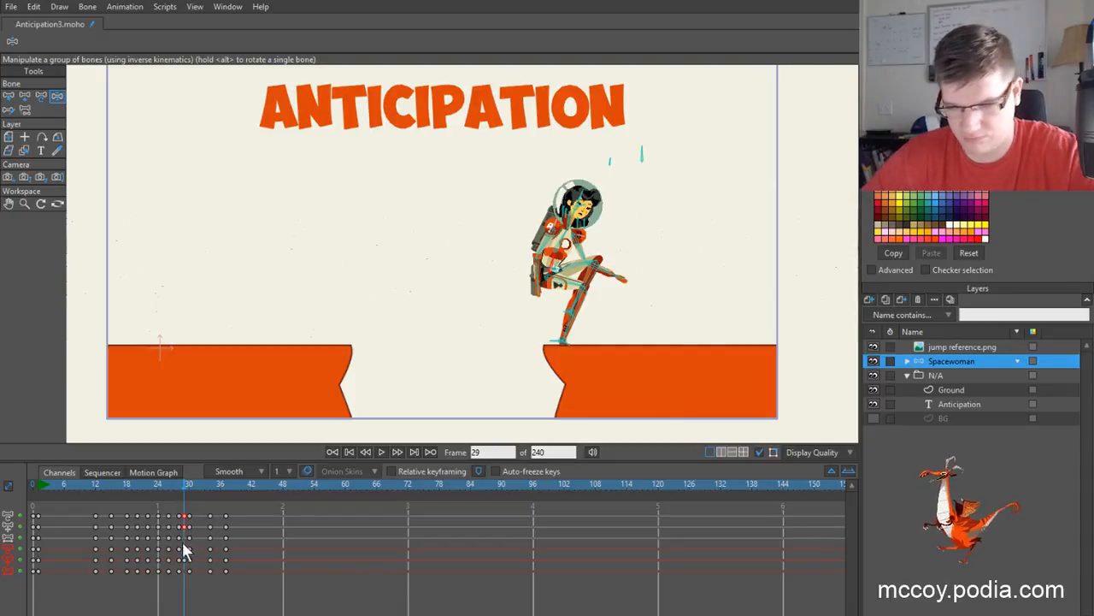
pyautogui.press('Delete')
# - Play the whole jump repeatedly from its early frames to review the timing of crouch, flight and landing
pyautogui.moveTo(154, 484); pyautogui.dragTo(59, 485)
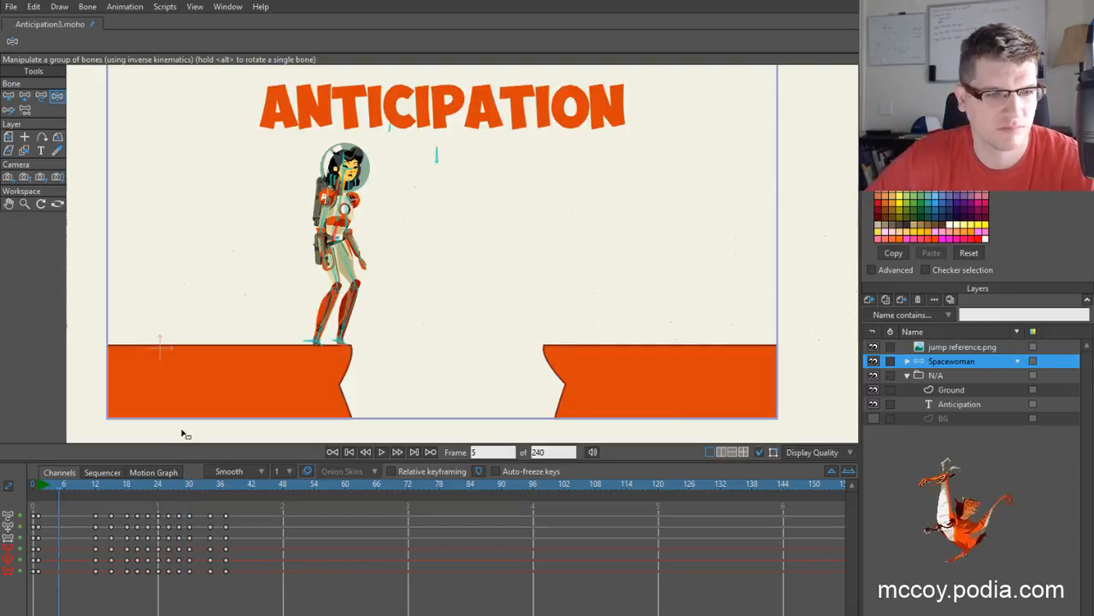
pyautogui.press('b')
pyautogui.click(213, 330)
pyautogui.scroll(-1, 232, 286)
pyautogui.moveTo(248, 303); pyautogui.dragTo(287, 306)
pyautogui.press('space')
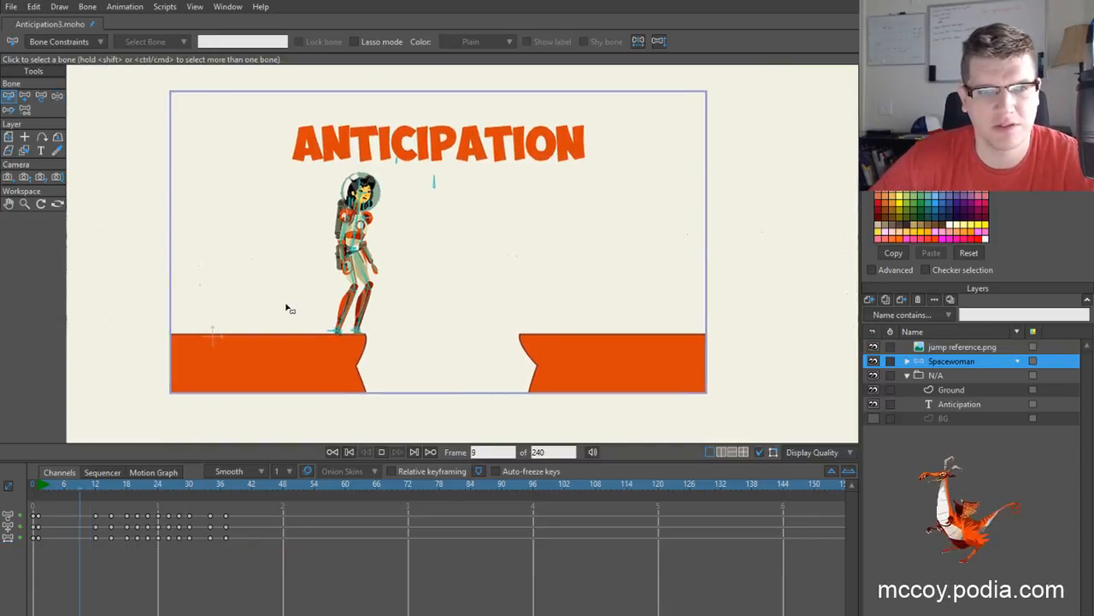
pyautogui.click(67, 482)
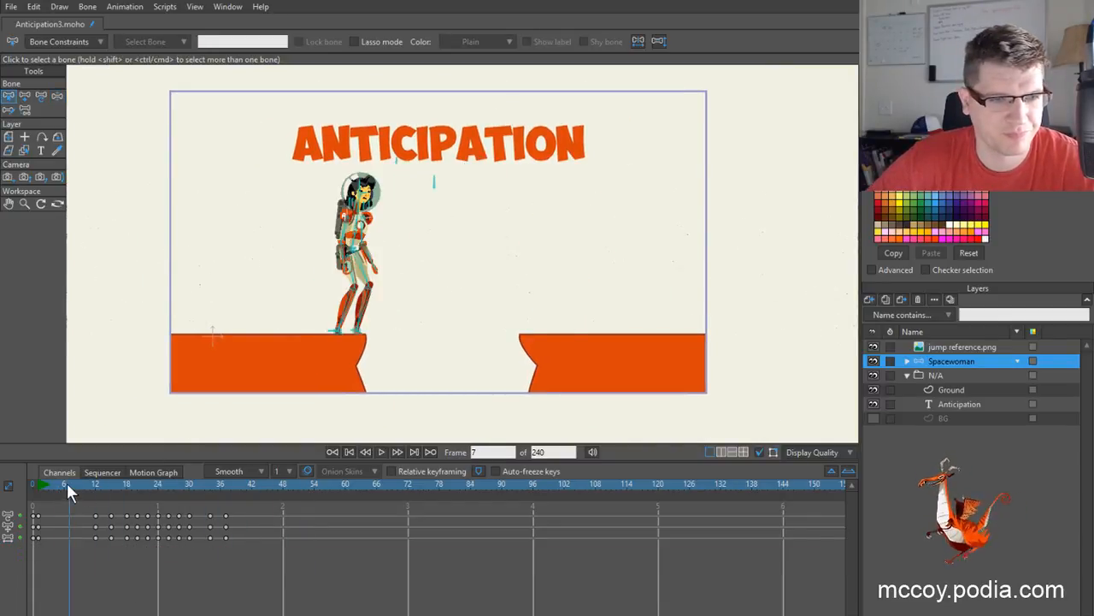
pyautogui.click(73, 484)
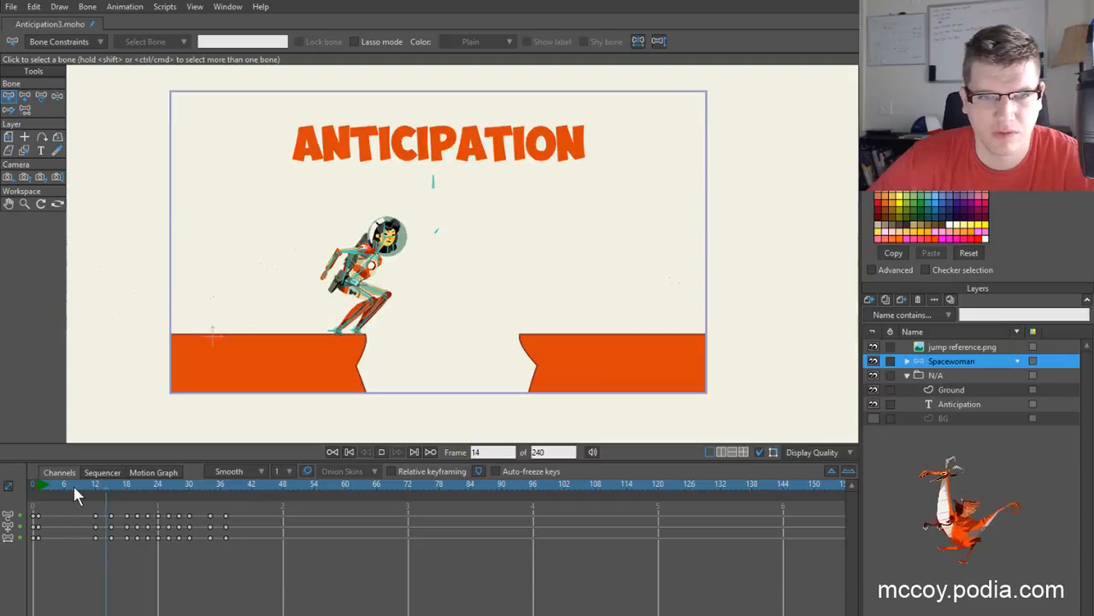
pyautogui.click(72, 483)
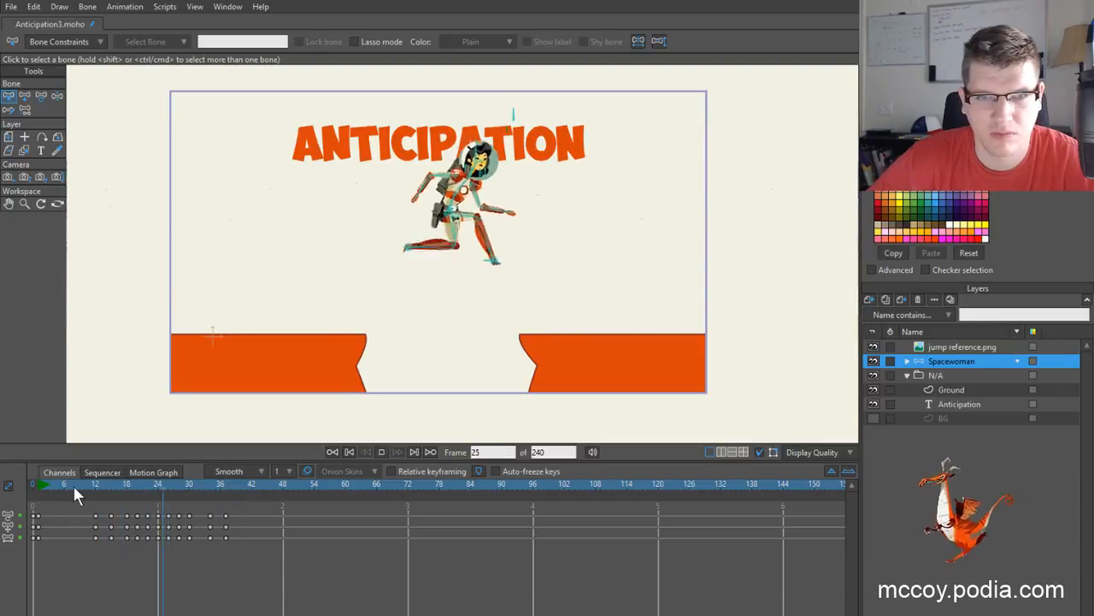
pyautogui.moveTo(73, 483); pyautogui.dragTo(84, 519)
# - Examine the jump reference photo sequence beside the scene and compare its poses with the spacewoman's jump
pyautogui.scroll(-3, 112, 241)
pyautogui.moveTo(128, 258); pyautogui.dragTo(495, 336)
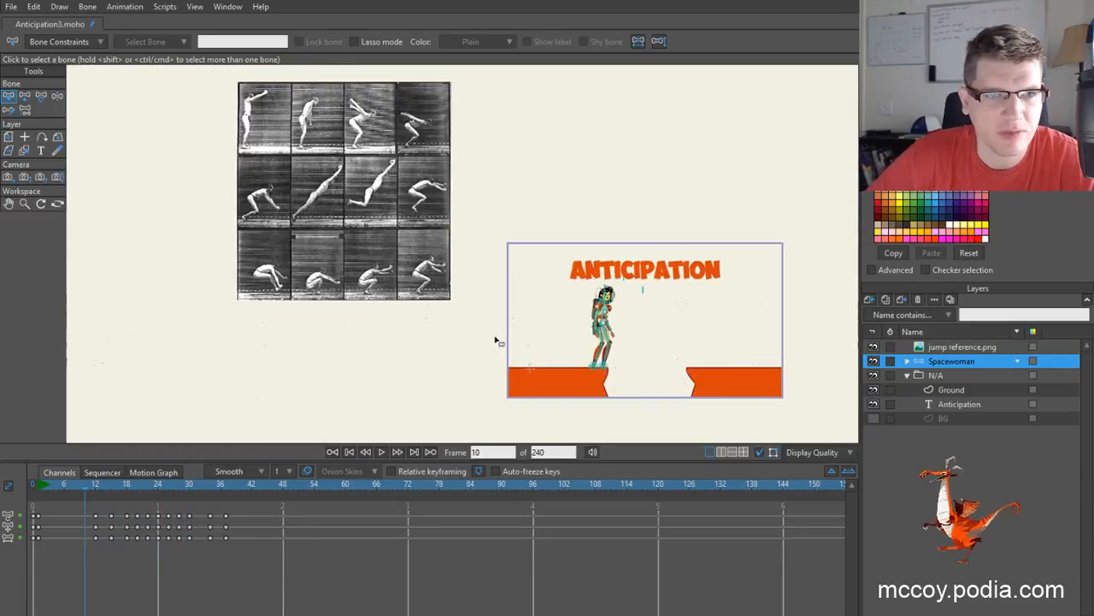
pyautogui.scroll(3, 358, 298)
pyautogui.scroll(-1, 334, 336)
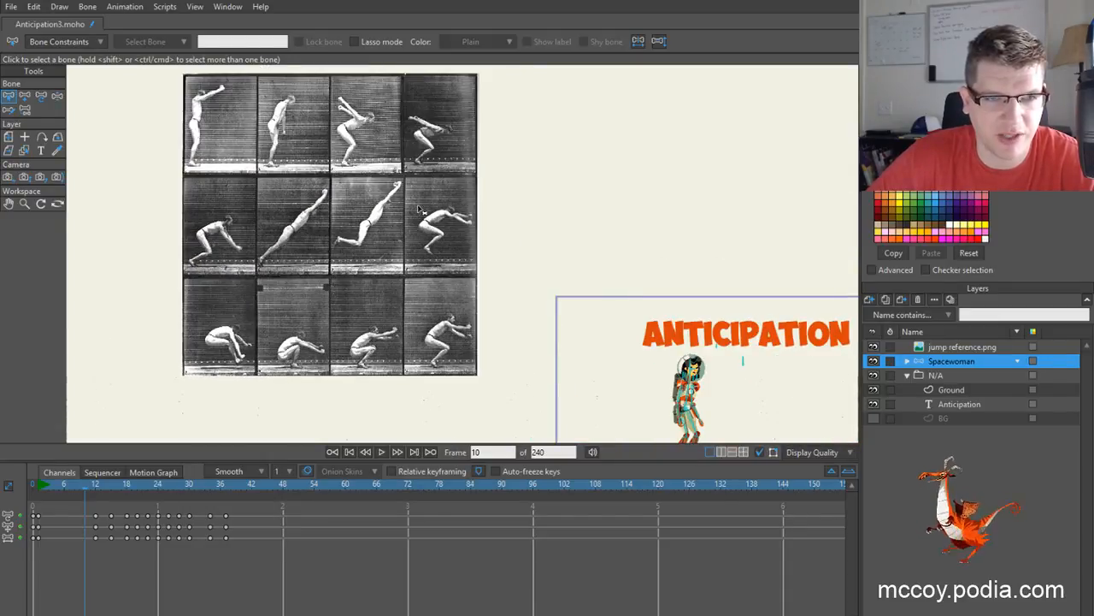
pyautogui.scroll(-1, 522, 313)
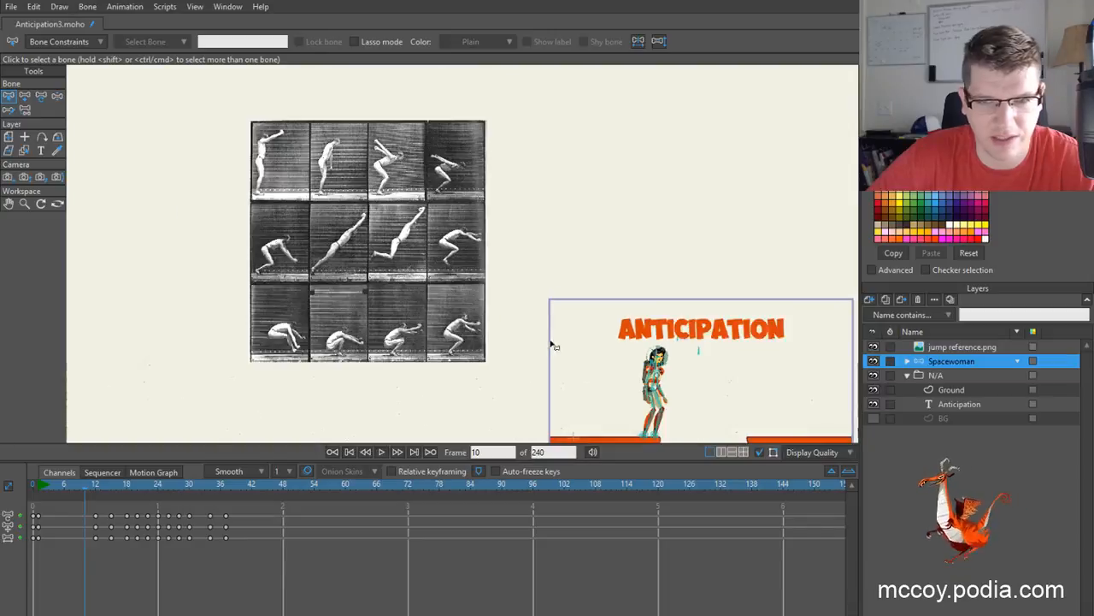
pyautogui.moveTo(549, 343); pyautogui.dragTo(362, 239)
pyautogui.scroll(2, 325, 239)
pyautogui.moveTo(420, 276); pyautogui.dragTo(271, 247)
pyautogui.scroll(1, 250, 245)
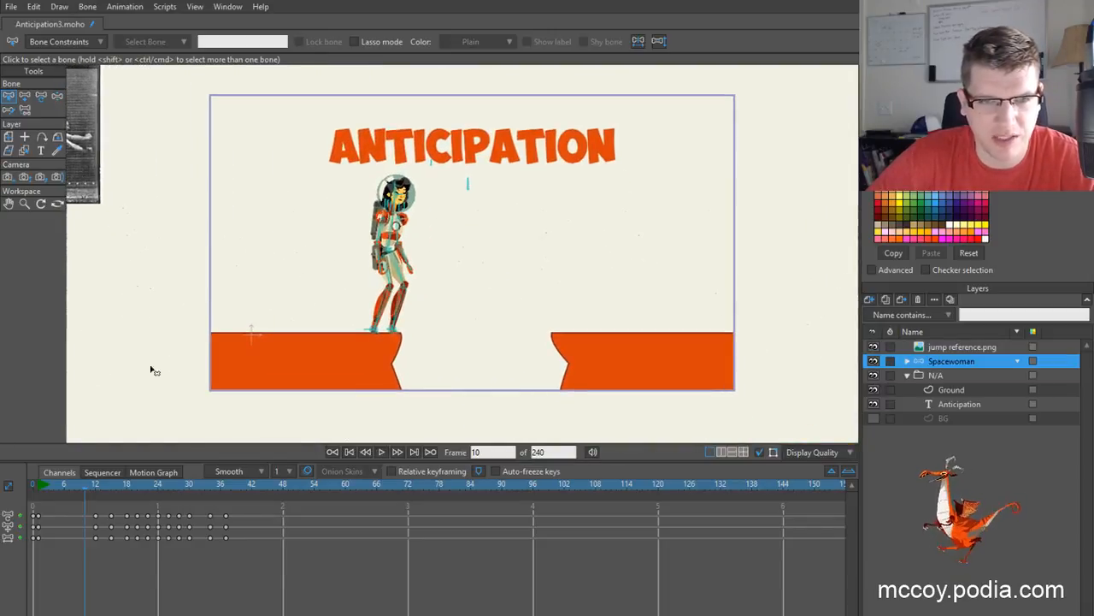
# - Bring both of the spacewoman's arms slightly down and closer to her body in the standing pose at frame 39
pyautogui.moveTo(47, 493); pyautogui.dragTo(34, 484)
pyautogui.press('space')
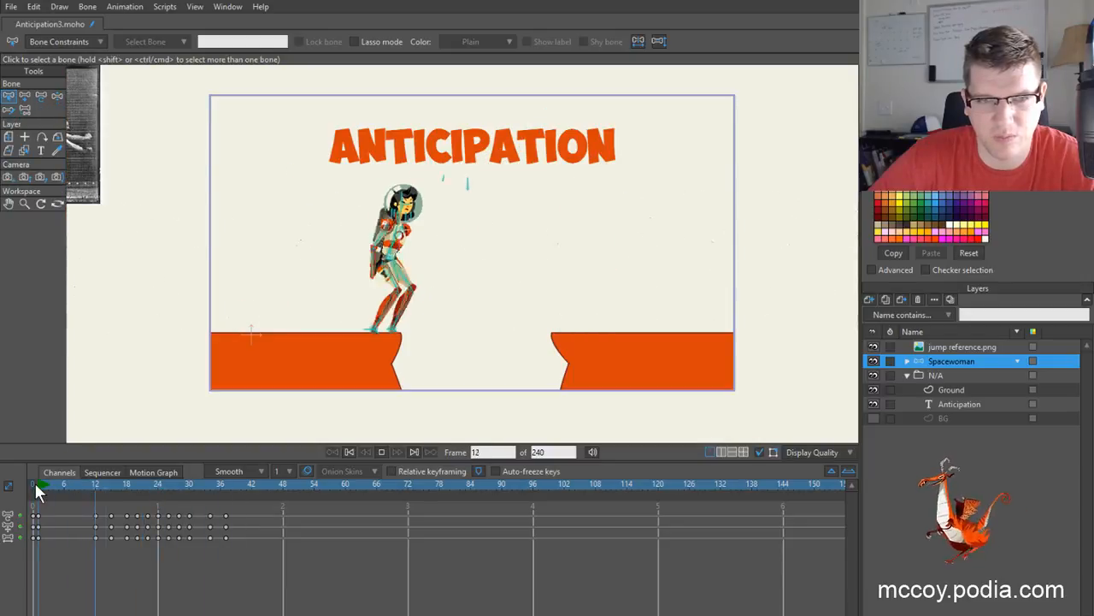
pyautogui.click(94, 483)
pyautogui.moveTo(93, 481); pyautogui.dragTo(238, 505)
pyautogui.scroll(5, 538, 250)
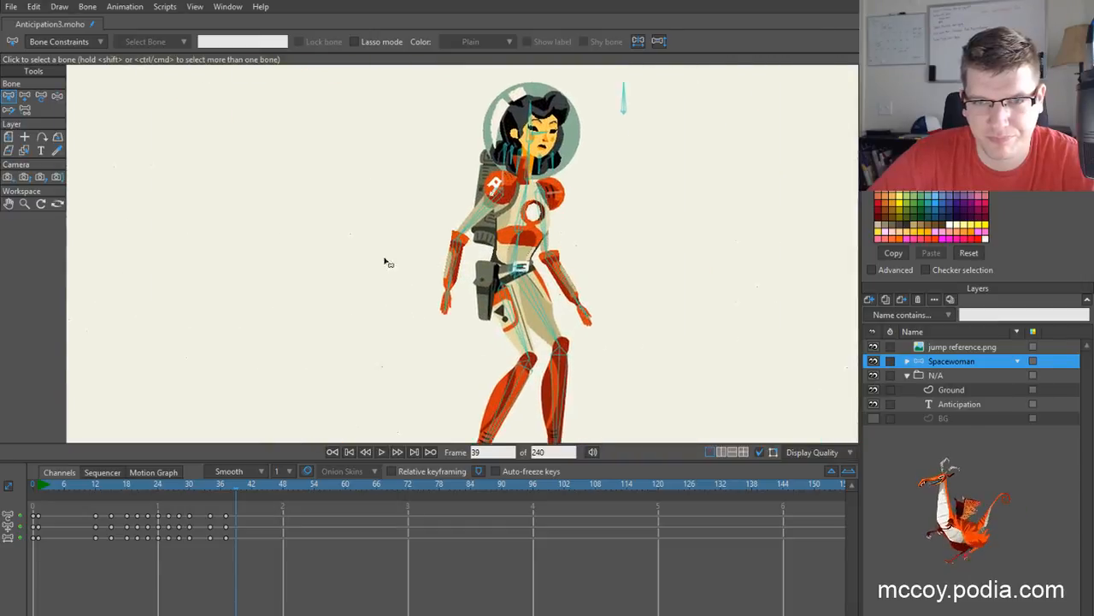
pyautogui.press('z')
pyautogui.moveTo(444, 224); pyautogui.dragTo(447, 227)
pyautogui.moveTo(524, 231); pyautogui.dragTo(519, 229)
pyautogui.scroll(-5, 412, 260)
pyautogui.moveTo(317, 410); pyautogui.dragTo(295, 422)
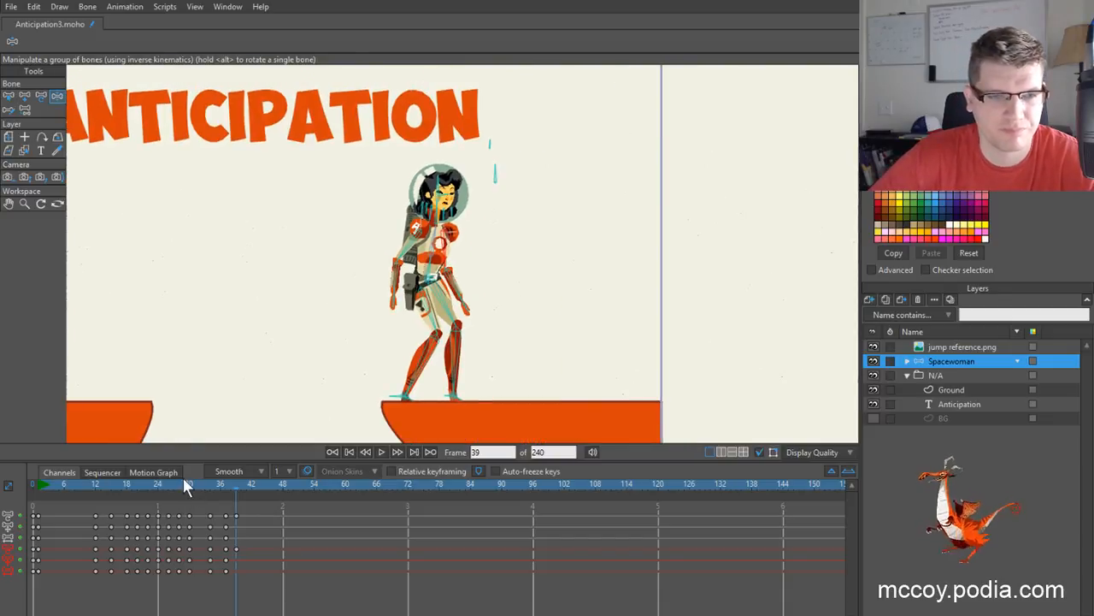
# - Play the jump from the start and move the lowered-arm keyframes at frame 39 to frame 40
pyautogui.click(27, 480)
pyautogui.press('space')
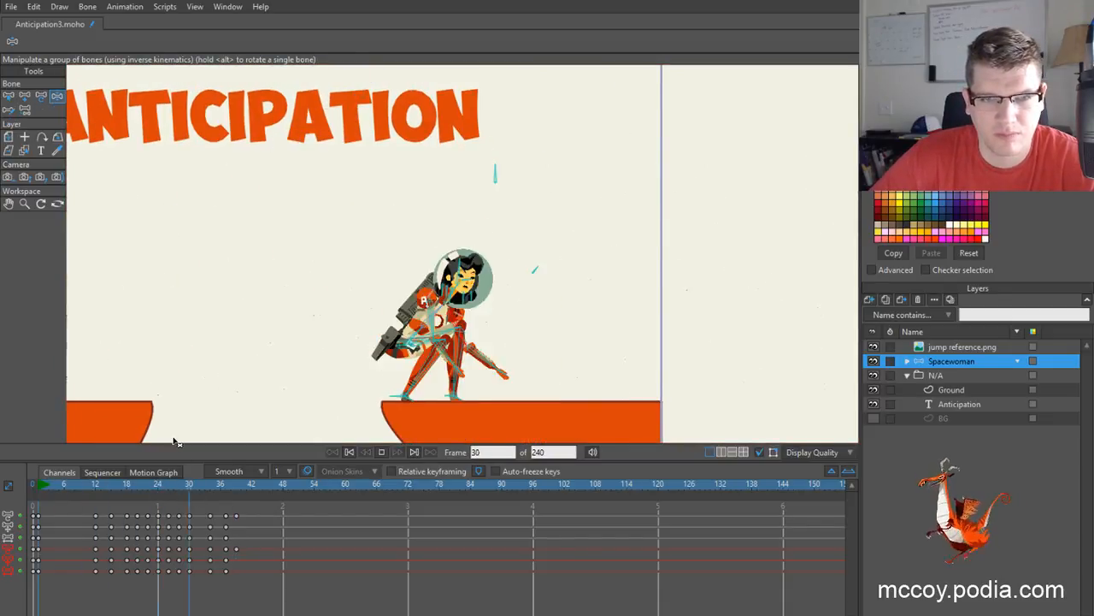
pyautogui.press('space')
pyautogui.moveTo(221, 484); pyautogui.dragTo(236, 551)
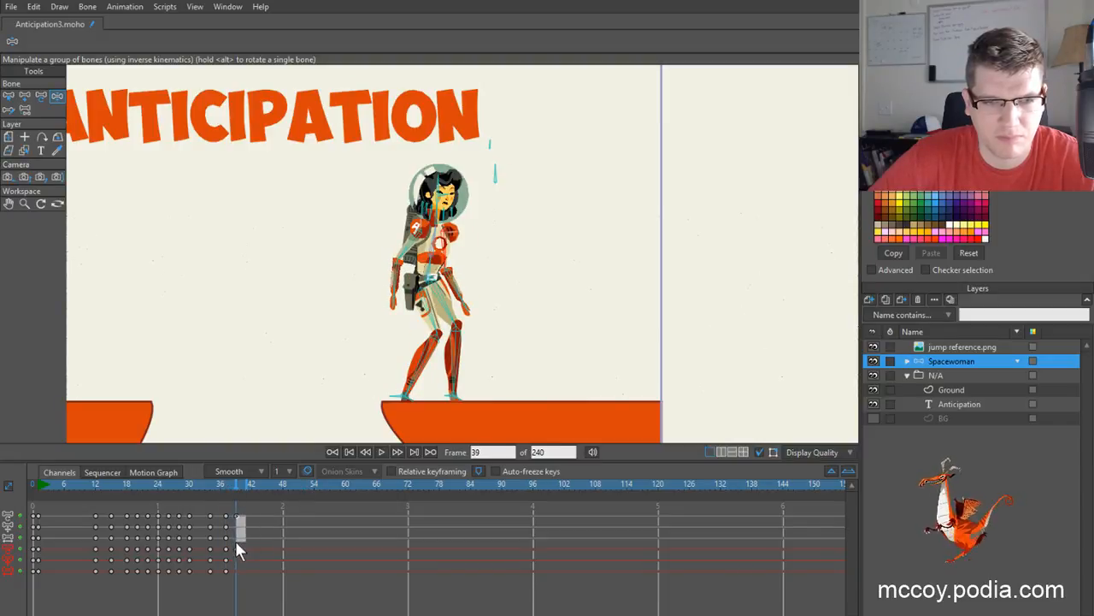
# - Replay the jump several times to check how the arms settle after the landing
pyautogui.press('space')
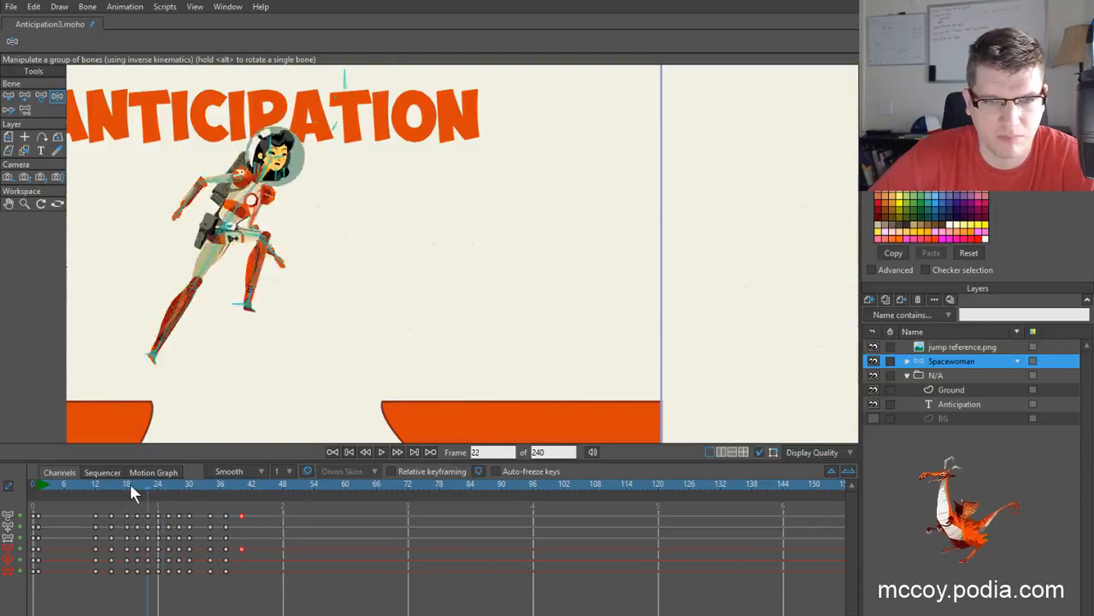
pyautogui.press('space')
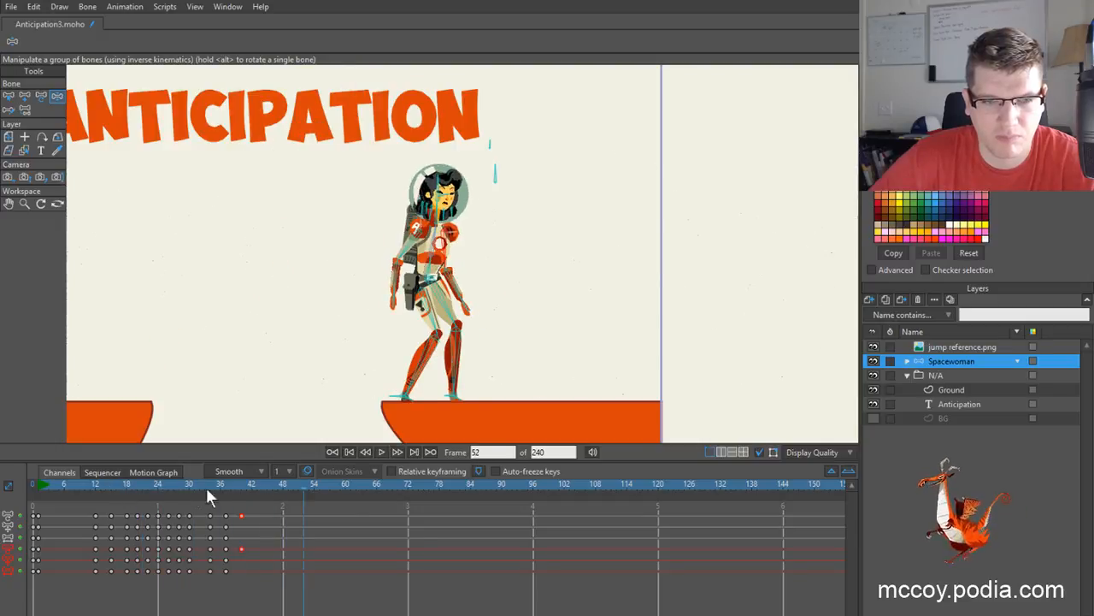
pyautogui.moveTo(211, 484); pyautogui.dragTo(83, 482)
pyautogui.press('space')
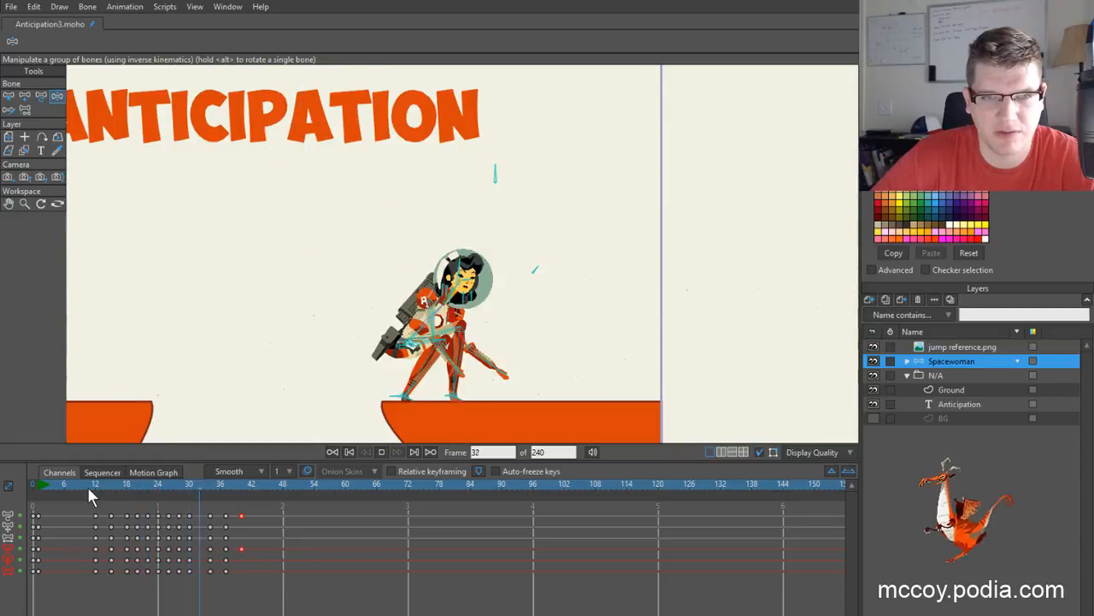
pyautogui.click(88, 487)
pyautogui.press('space')
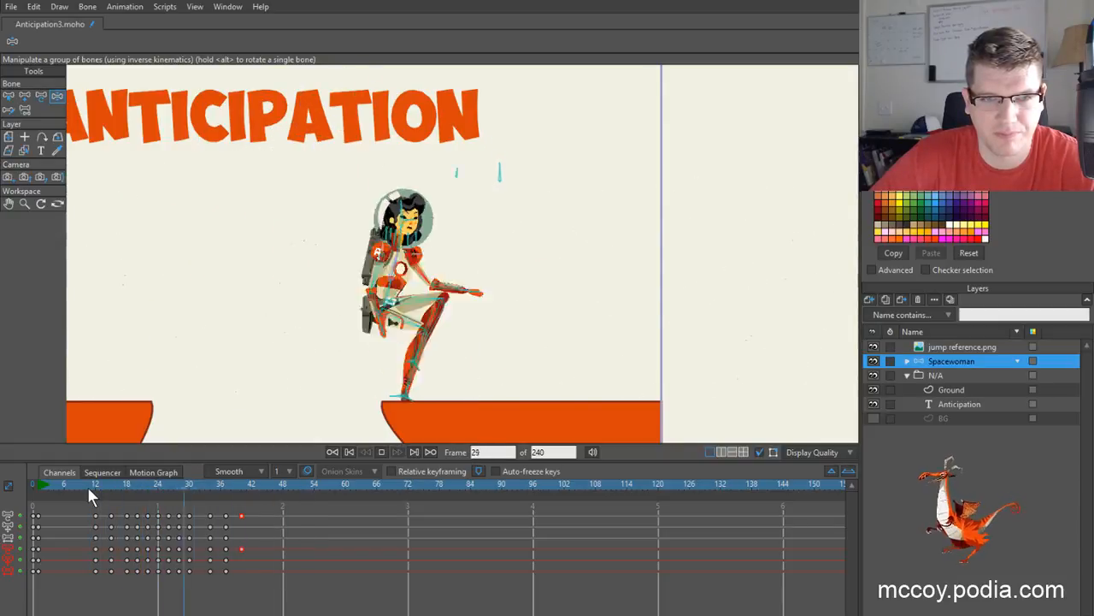
pyautogui.click(94, 486)
# - Lean the spacewoman's upper body further forward at frame 35 as she rises from the landing crouch
pyautogui.moveTo(105, 486); pyautogui.dragTo(213, 485)
pyautogui.scroll(2, 438, 296)
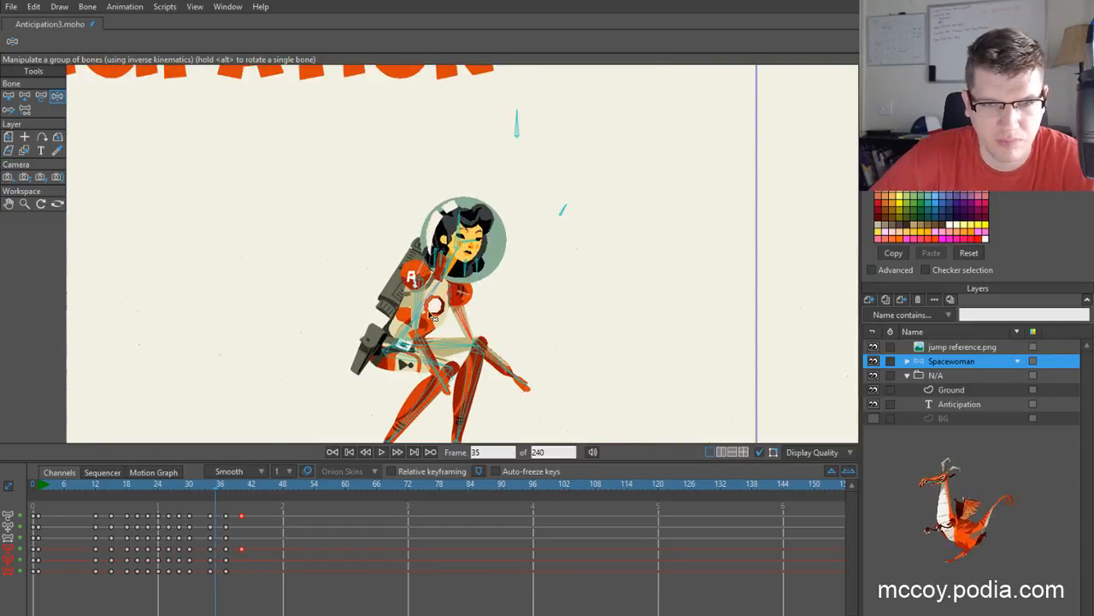
pyautogui.moveTo(435, 315); pyautogui.dragTo(432, 309)
pyautogui.press('Left')
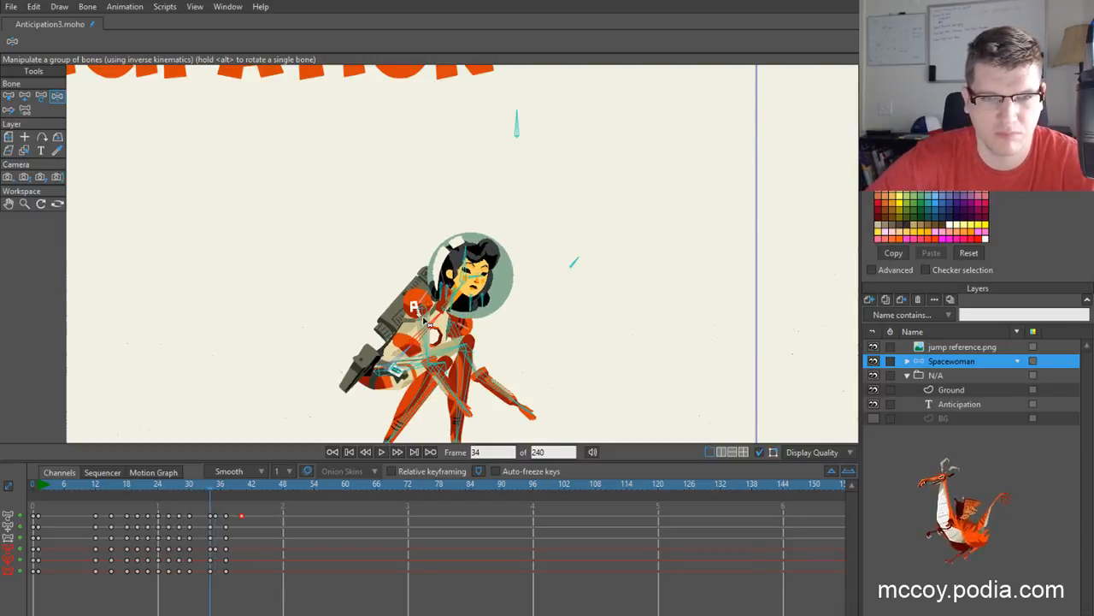
pyautogui.press('Right')
pyautogui.press('Right')
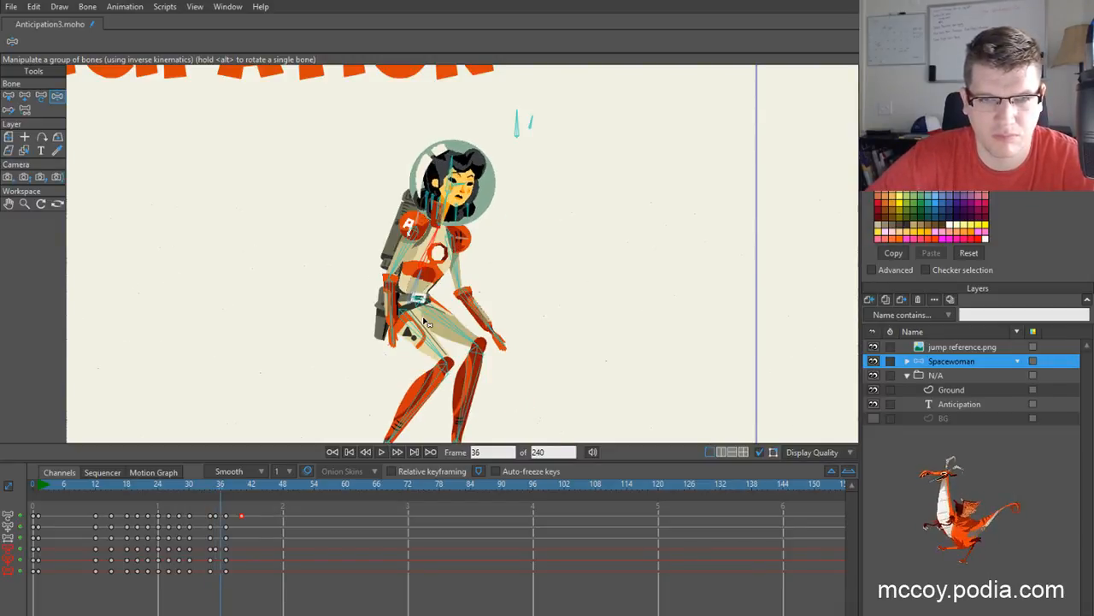
# - Adjust the lean of the spacewoman's torso slightly in the rising pose at frame 36
pyautogui.press('Left')
pyautogui.press('Left')
pyautogui.press('Right')
pyautogui.press('Right')
pyautogui.press('Right')
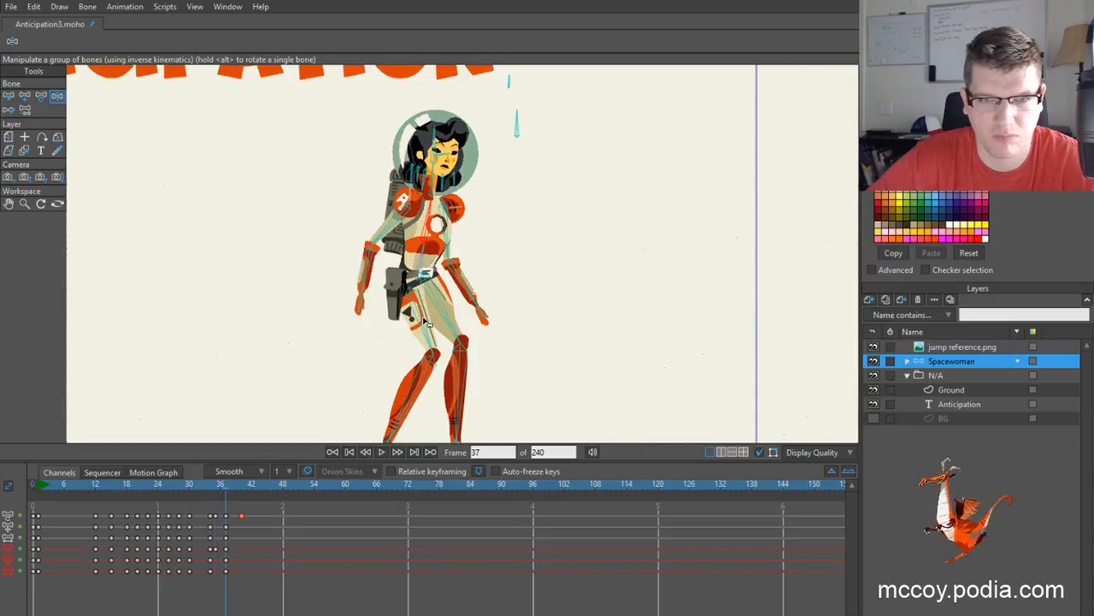
pyautogui.press('Left')
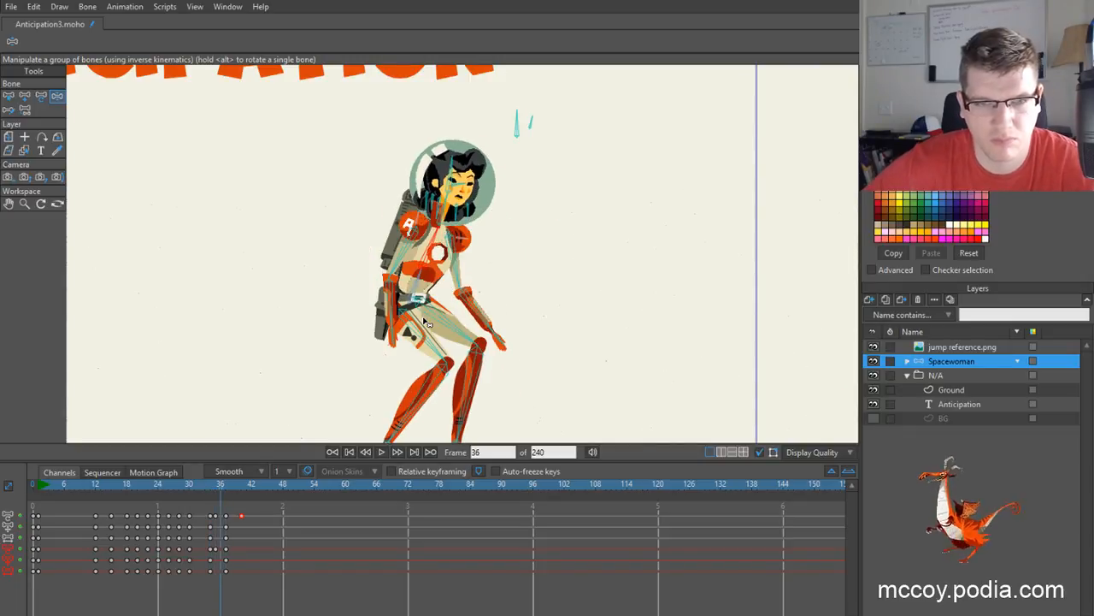
pyautogui.moveTo(428, 260); pyautogui.dragTo(431, 263)
# - Step back and forth between the frames around 34 and 40 to check the adjusted torso lean during the rise
pyautogui.press('Left')
pyautogui.press('Left')
pyautogui.press('Left')
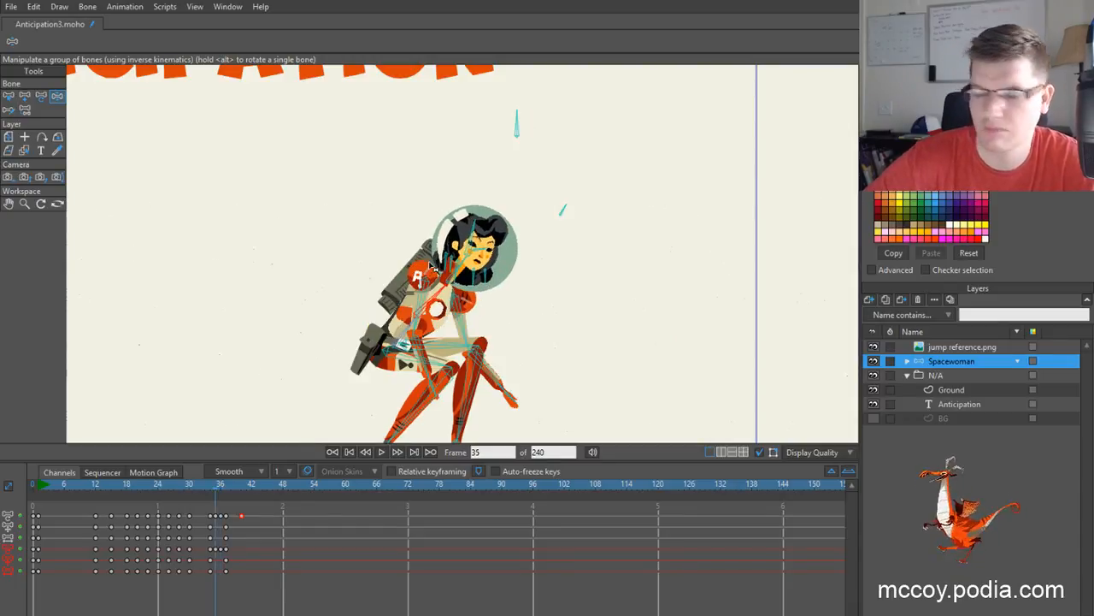
pyautogui.press('Right')
pyautogui.press('Right')
pyautogui.press('Right')
pyautogui.press('Right')
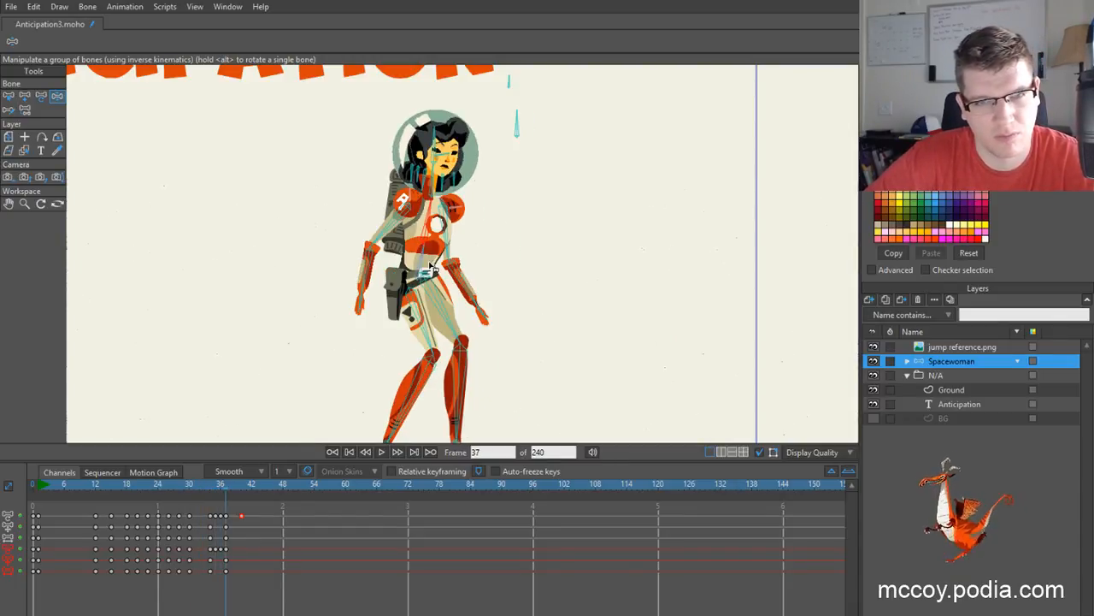
pyautogui.press('Left')
pyautogui.press('Left')
pyautogui.press('Right')
pyautogui.press('Right')
pyautogui.press('Right')
pyautogui.press('Right')
pyautogui.press('Right')
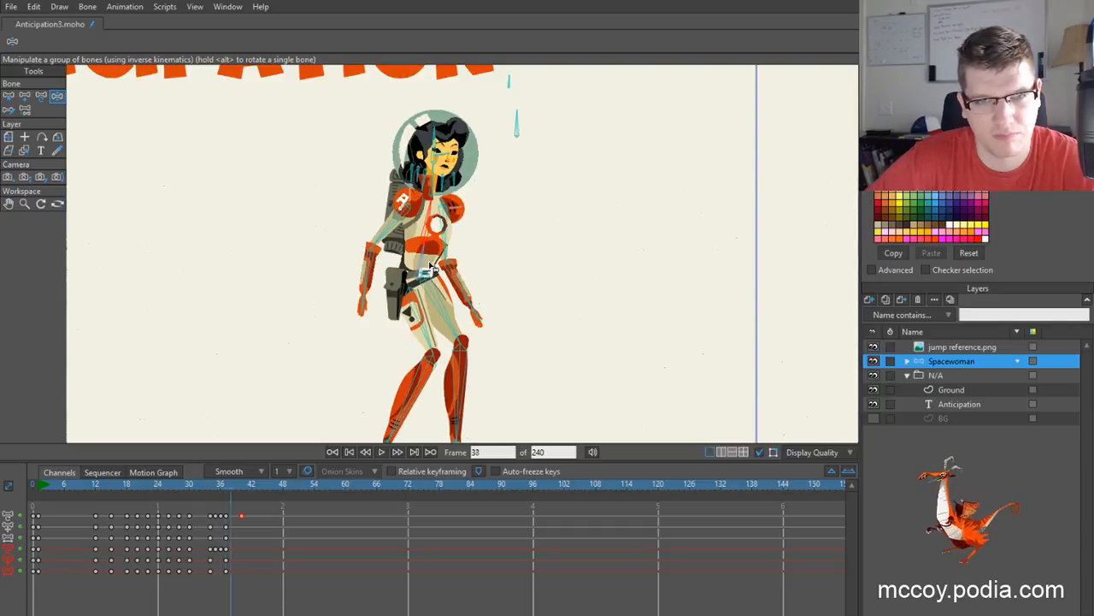
pyautogui.press('Right')
pyautogui.press('Right')
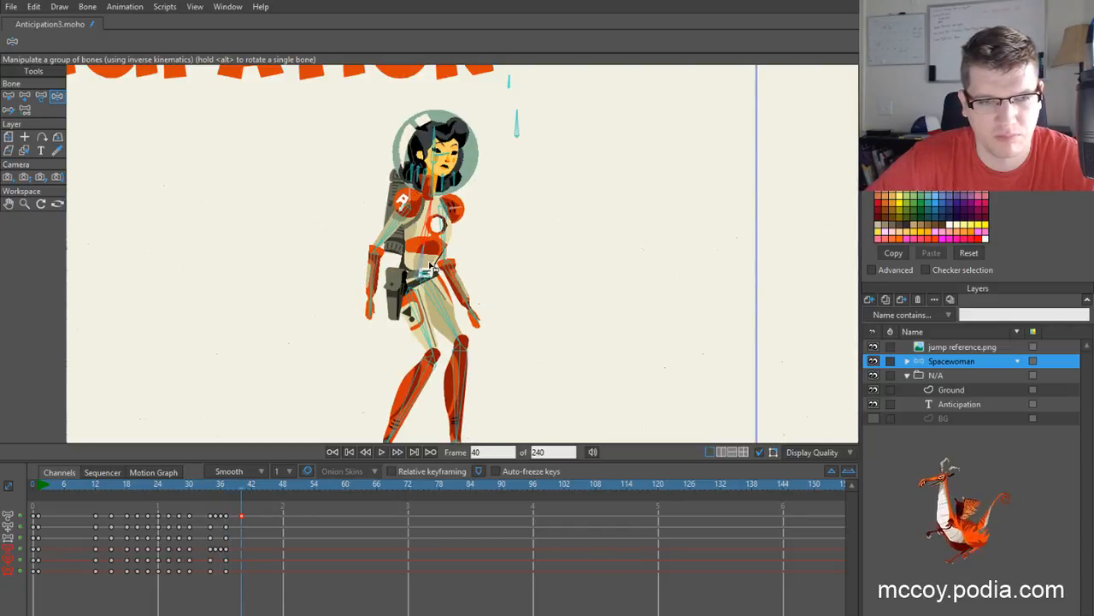
# - Play the jump, then step forward from frame 28 past the landing and back to examine the rise and arm settle
pyautogui.press('space')
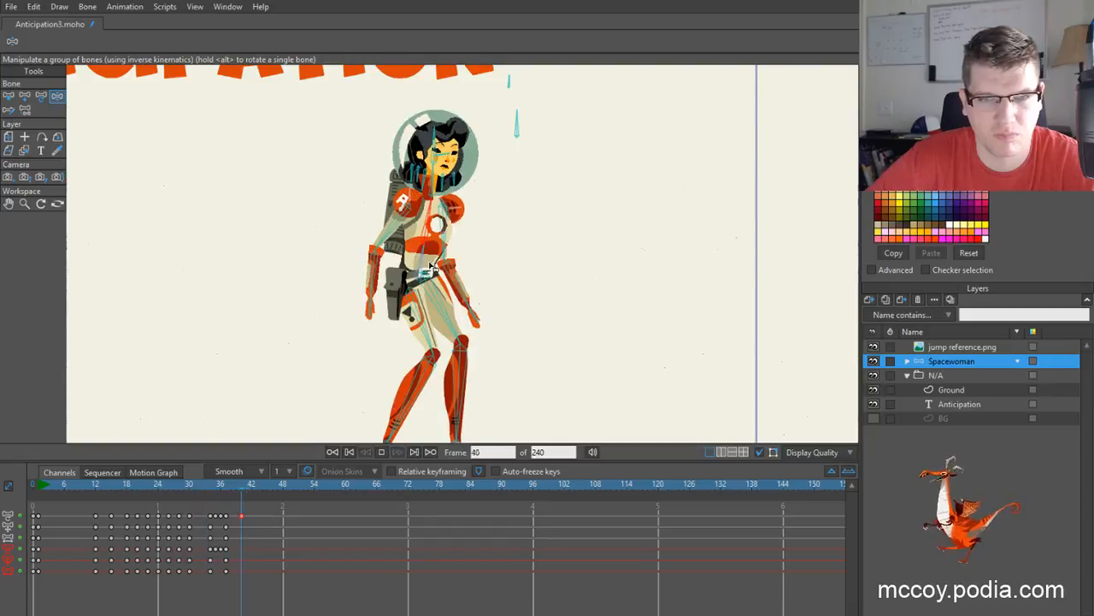
pyautogui.press('space')
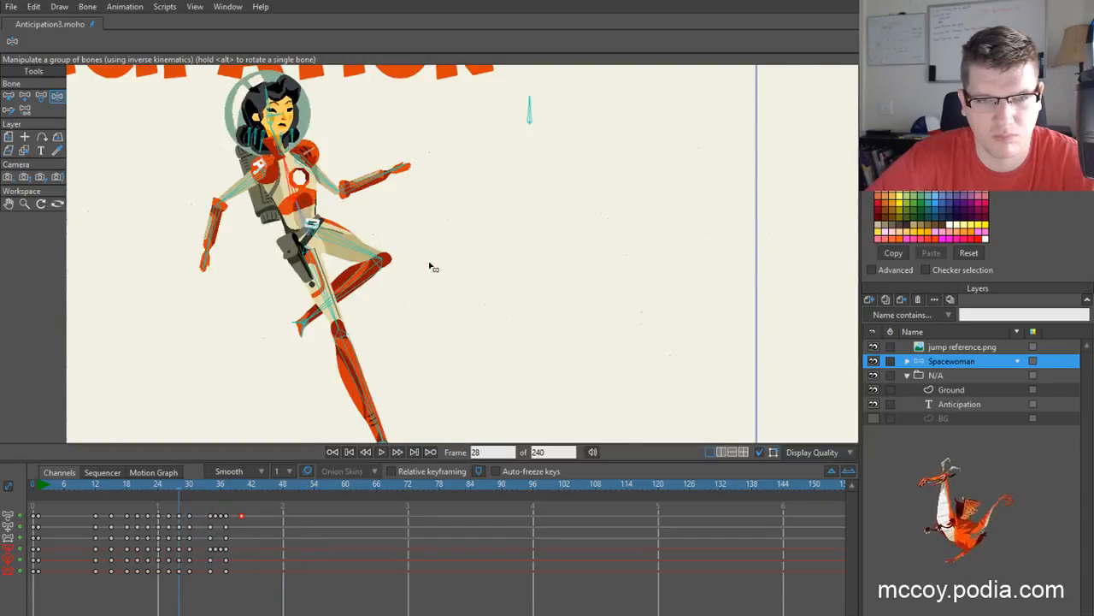
pyautogui.press('Right')
pyautogui.press('Right')
pyautogui.press('Right')
pyautogui.press('Right')
pyautogui.press('Right')
pyautogui.press('Right')
pyautogui.press('Right')
pyautogui.press('Right')
pyautogui.press('Right')
pyautogui.press('Right')
pyautogui.press('Right')
pyautogui.press('Right')
pyautogui.press('Right')
pyautogui.press('Right')
pyautogui.press('Right')
pyautogui.press('Right')
pyautogui.press('Right')
pyautogui.press('Right')
pyautogui.press('Right')
pyautogui.press('Right')
pyautogui.press('Left')
pyautogui.press('Left')
pyautogui.press('Left')
pyautogui.press('Left')
pyautogui.press('Left')
pyautogui.press('Left')
pyautogui.press('Left')
pyautogui.press('Left')
pyautogui.press('Left')
pyautogui.press('Left')
pyautogui.press('Left')
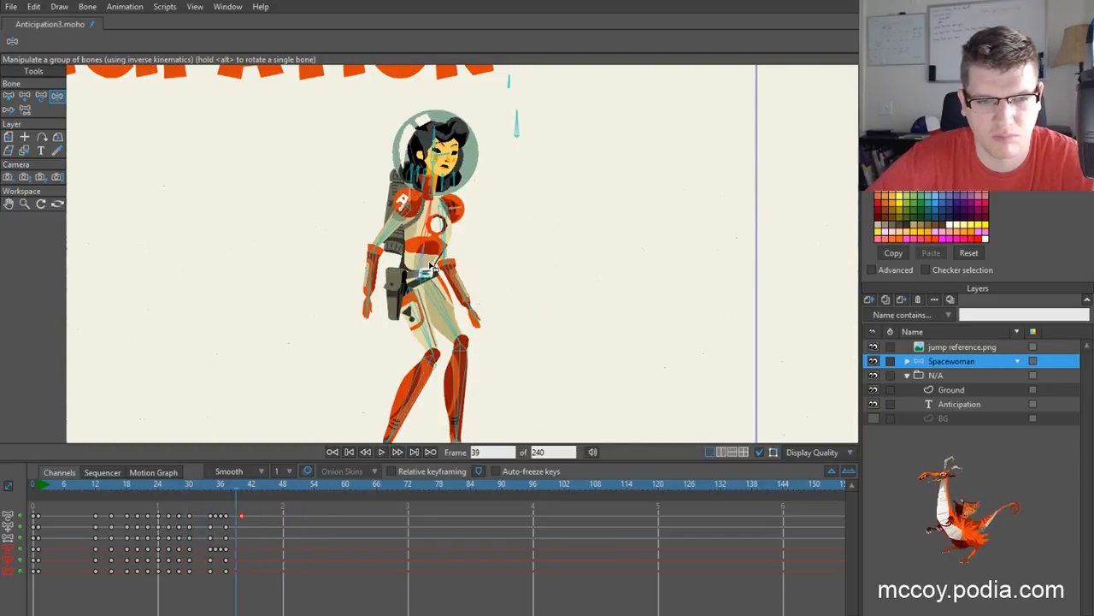
# - Move the final arm-settle keyframe at frame 40 to frame 41
pyautogui.press('Right')
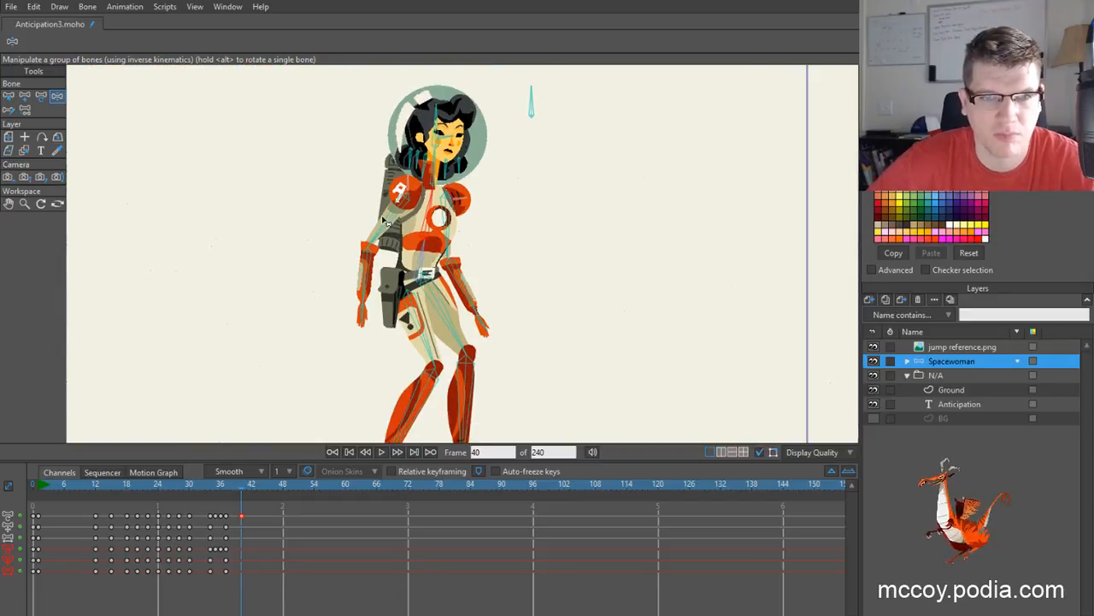
pyautogui.moveTo(384, 220); pyautogui.dragTo(385, 231)
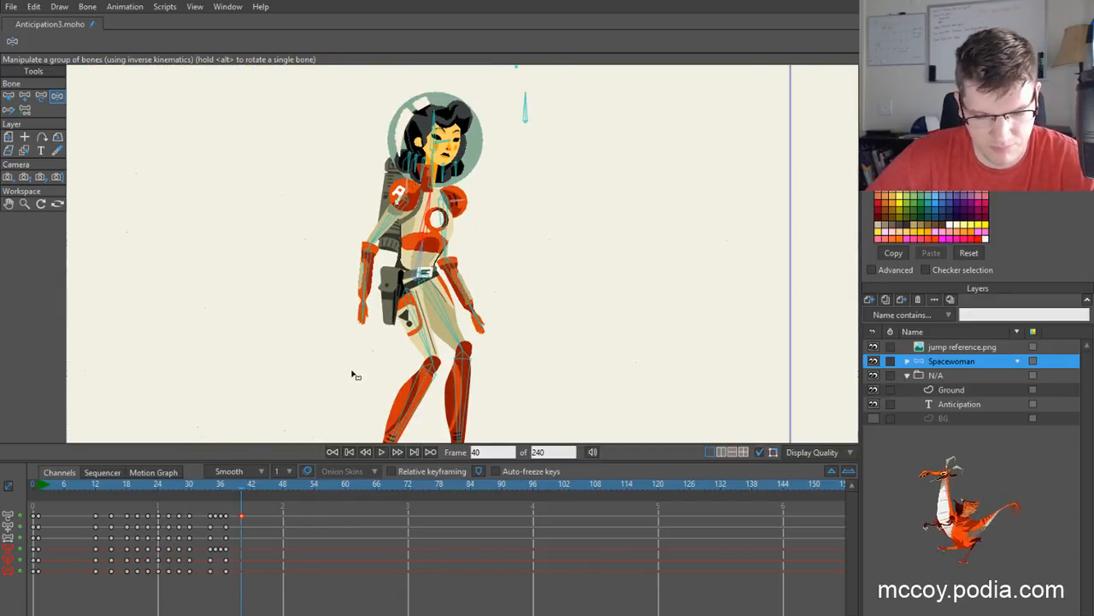
pyautogui.press('b')
pyautogui.moveTo(241, 516); pyautogui.dragTo(246, 517)
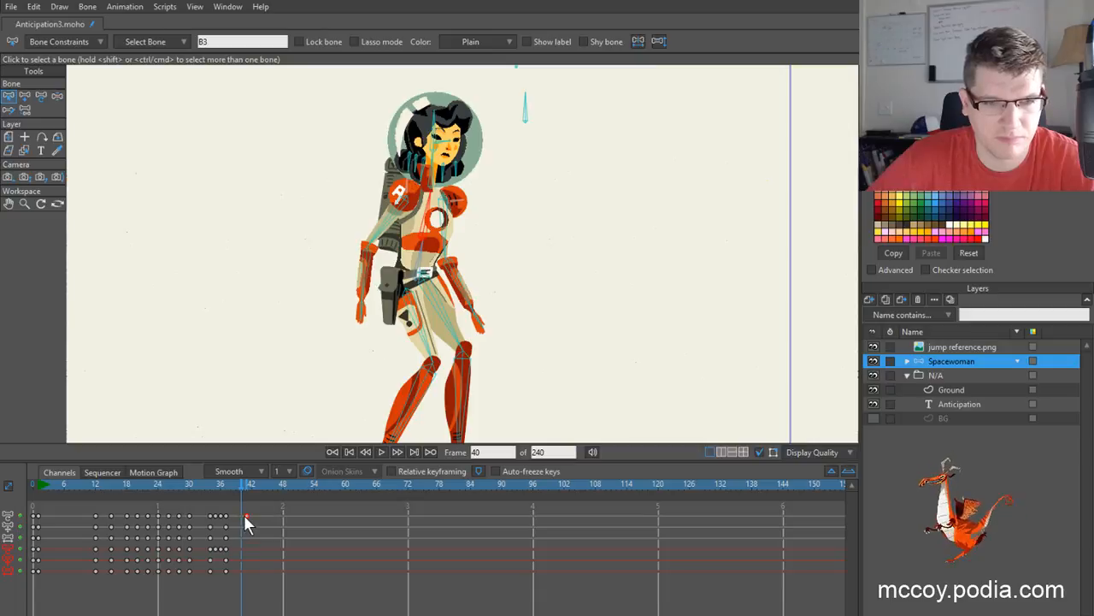
# - Play the jump through the final settle, then remove the last arm-settle keyframe at frame 41
pyautogui.press('space')
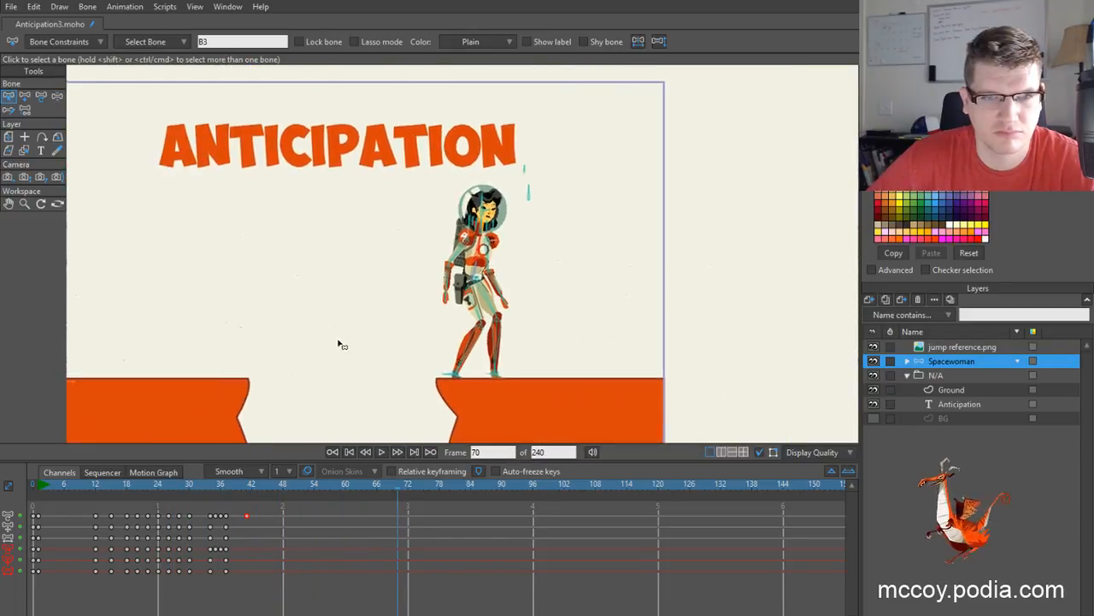
pyautogui.press('space')
pyautogui.click(132, 485)
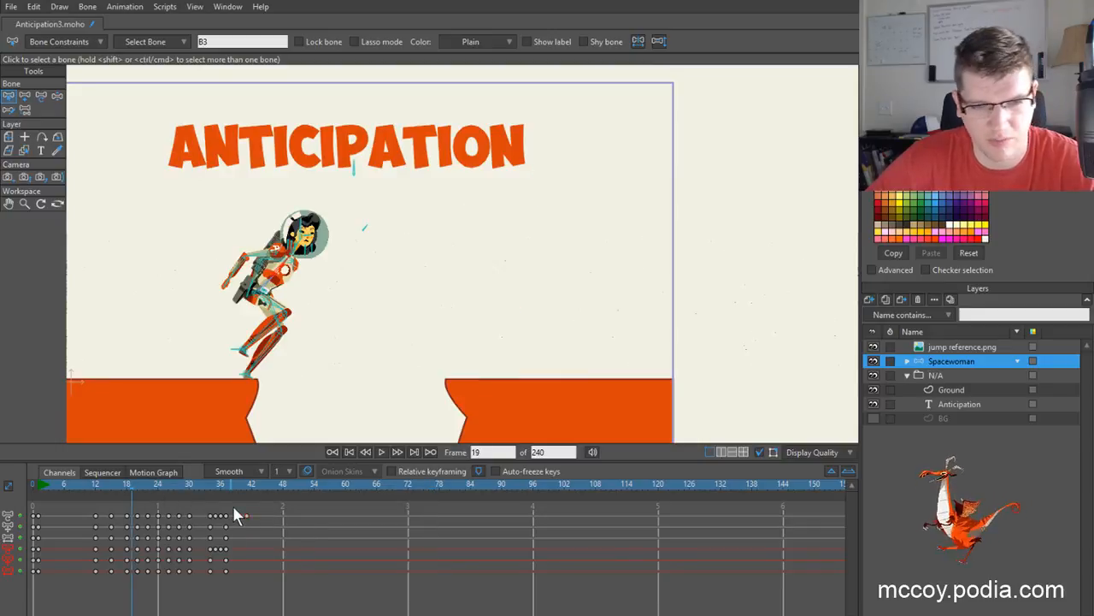
pyautogui.click(43, 486)
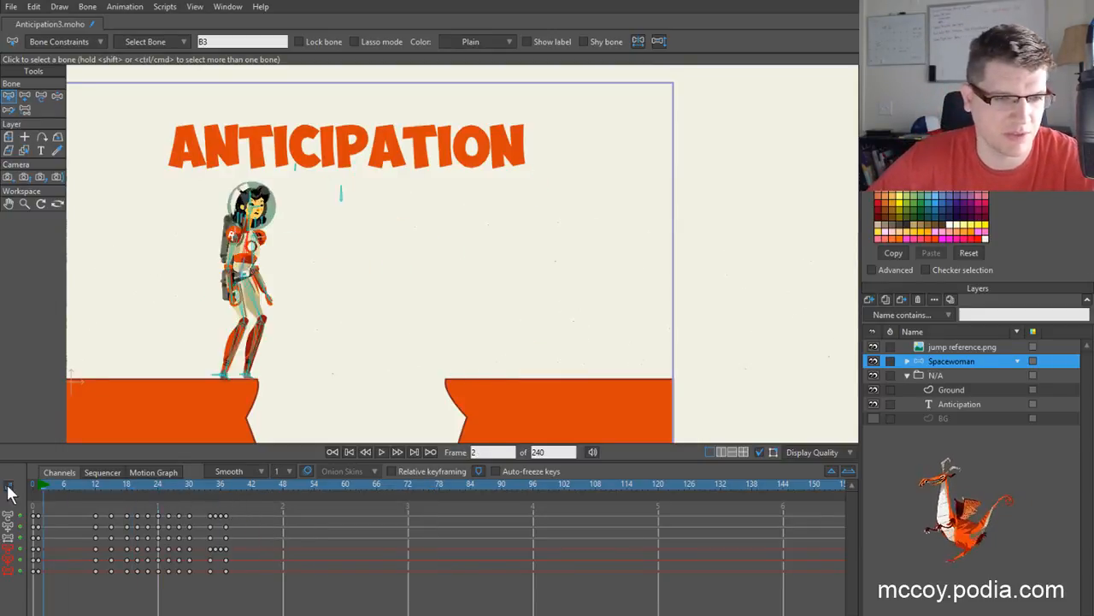
# - Replay the jump from the start to check its ending, then return to frame 1
pyautogui.press('space')
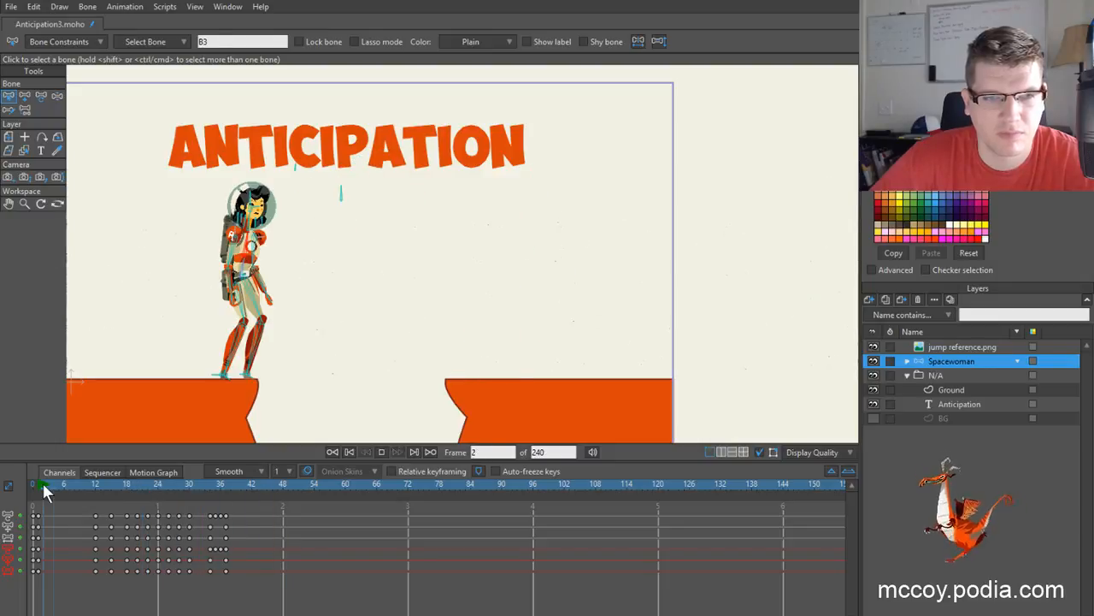
pyautogui.click(43, 483)
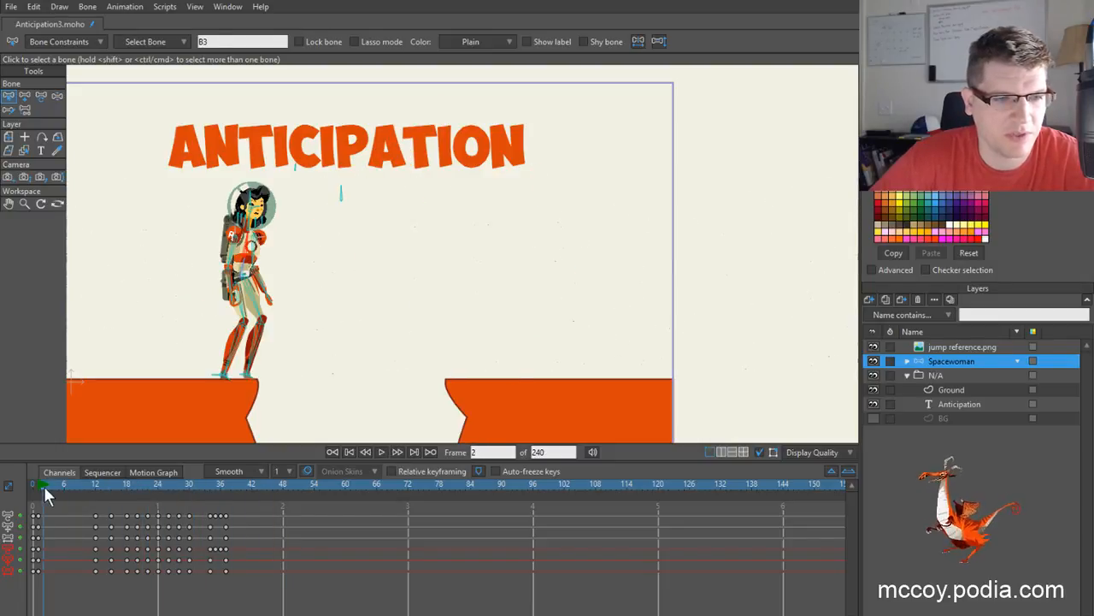
pyautogui.click(40, 485)
# - Save the project as a new version named Anticipation4.moho
pyautogui.hotkey('ctrl', 'shift', 's')
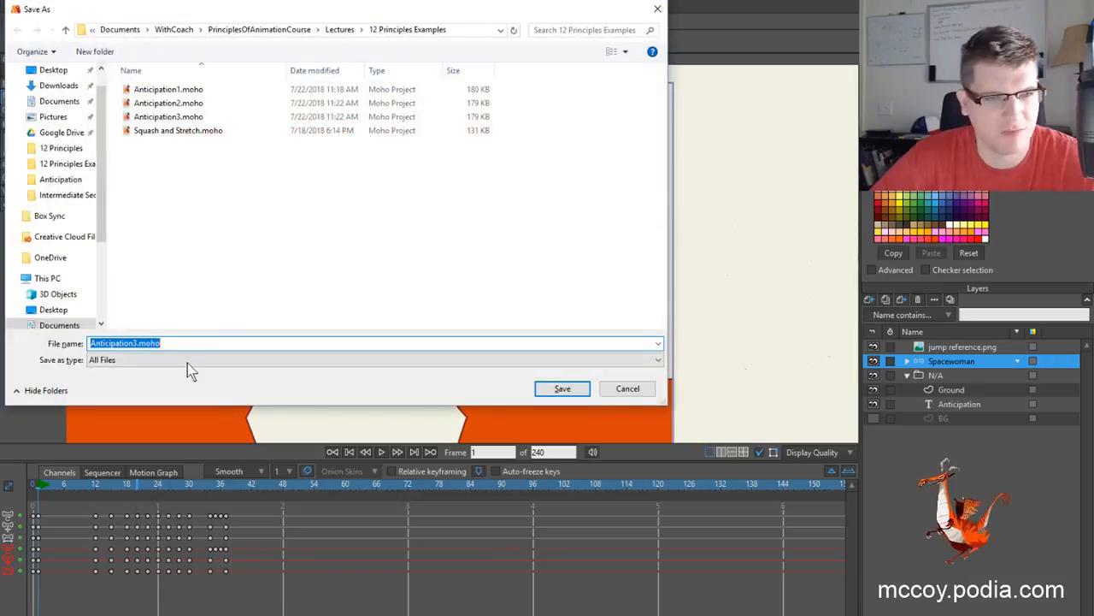
pyautogui.click(138, 342)
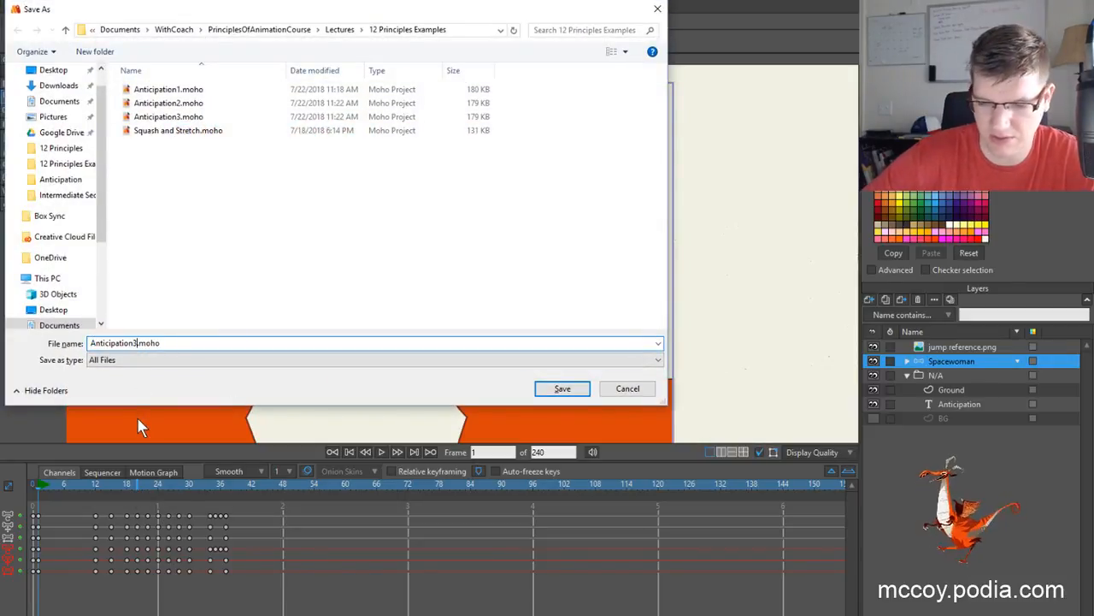
pyautogui.press('Return')
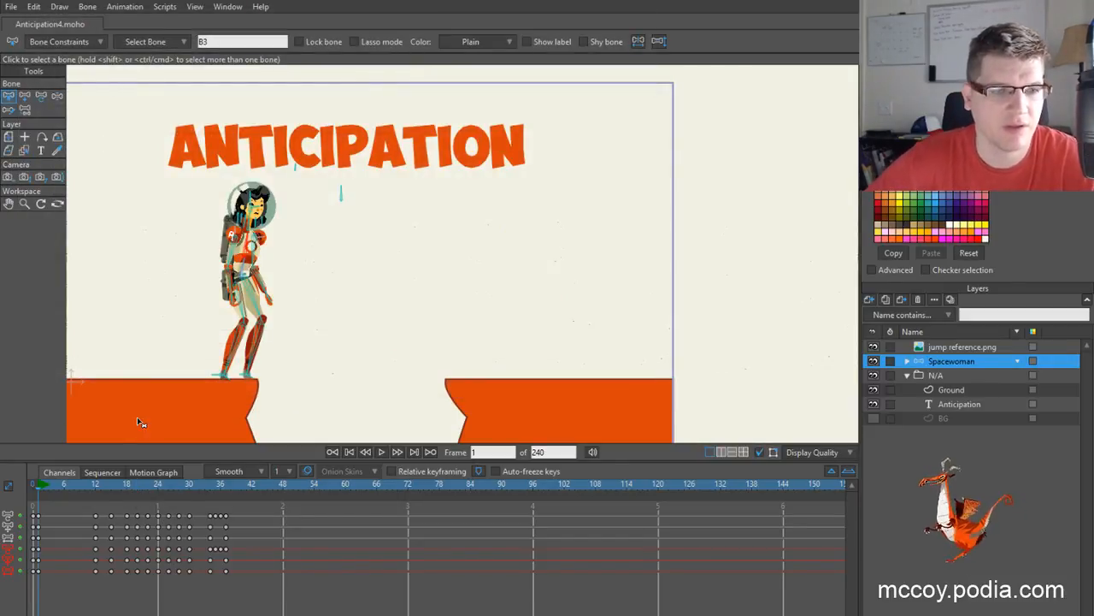
# - Delete the spacewoman's crouch pose keyframes at frame 15 in all channels
pyautogui.moveTo(39, 482); pyautogui.dragTo(112, 486)
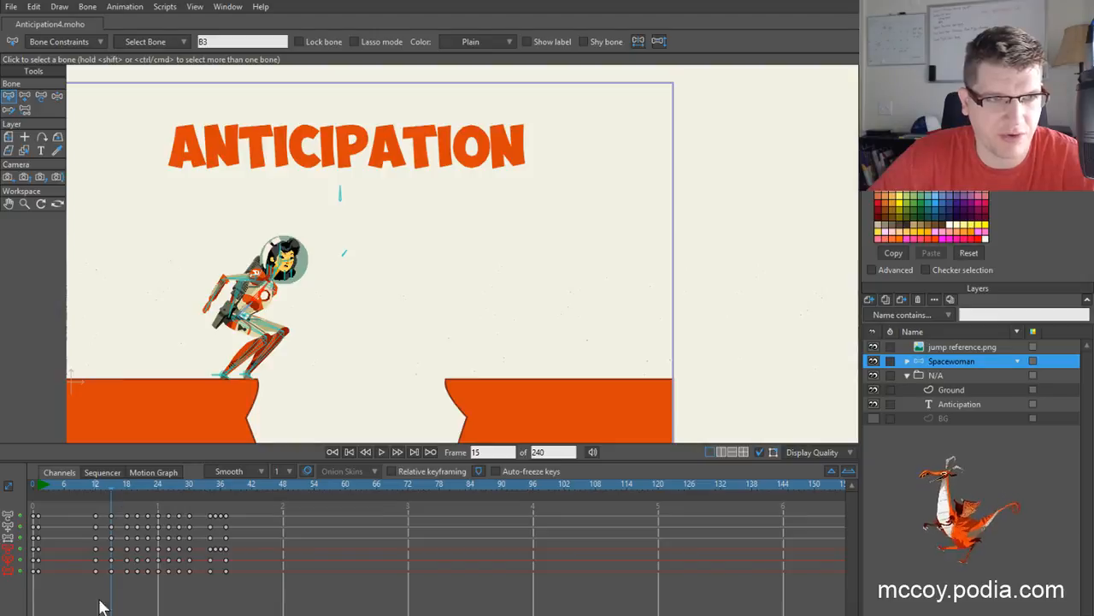
pyautogui.moveTo(110, 592); pyautogui.dragTo(128, 513)
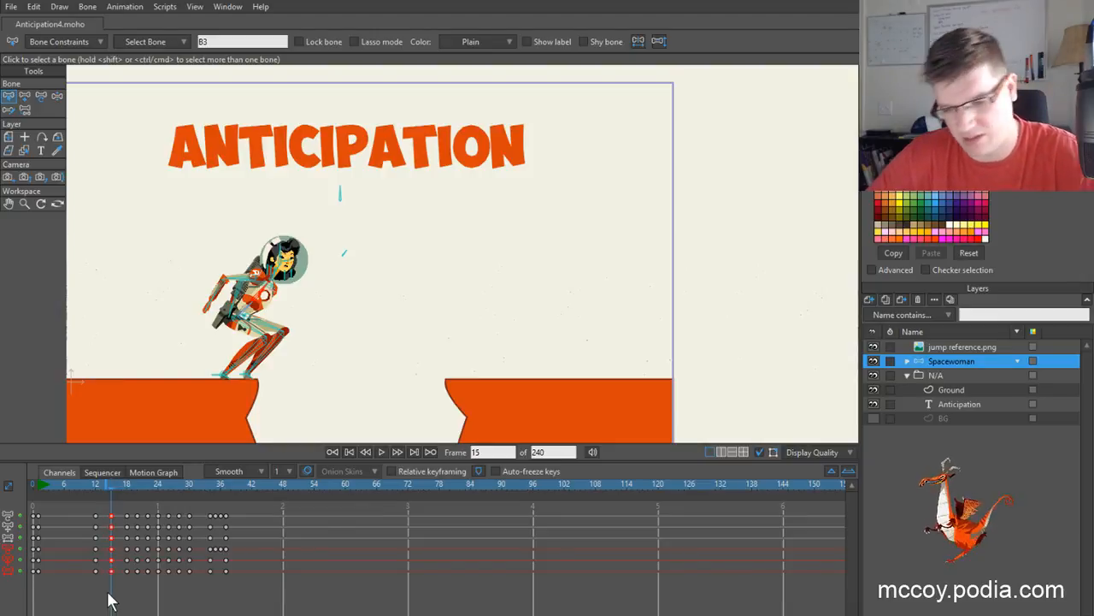
pyautogui.press('Delete')
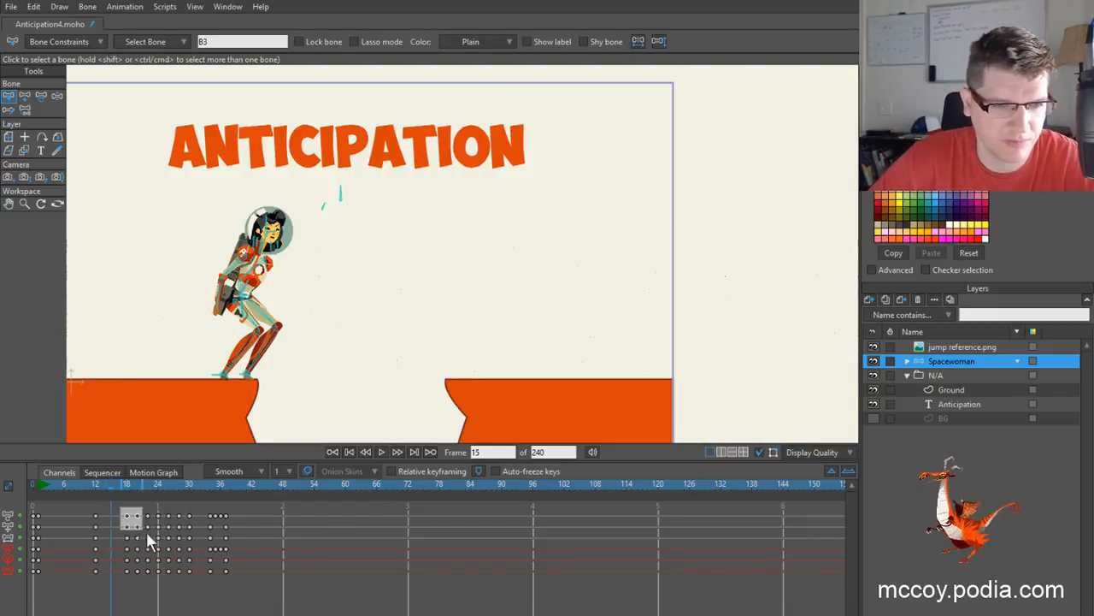
# - Shift all keyframes from frame 18 onward three frames earlier so that they start at frame 15
pyautogui.moveTo(146, 532); pyautogui.dragTo(223, 590)
pyautogui.moveTo(126, 579); pyautogui.dragTo(110, 579)
pyautogui.click(97, 483)
pyautogui.moveTo(95, 484); pyautogui.dragTo(110, 484)
# - Delete the shifted pose at frame 15 and move the remaining keyframes two frames earlier to start at that frame
pyautogui.moveTo(106, 590); pyautogui.dragTo(223, 573)
pyautogui.press('Delete')
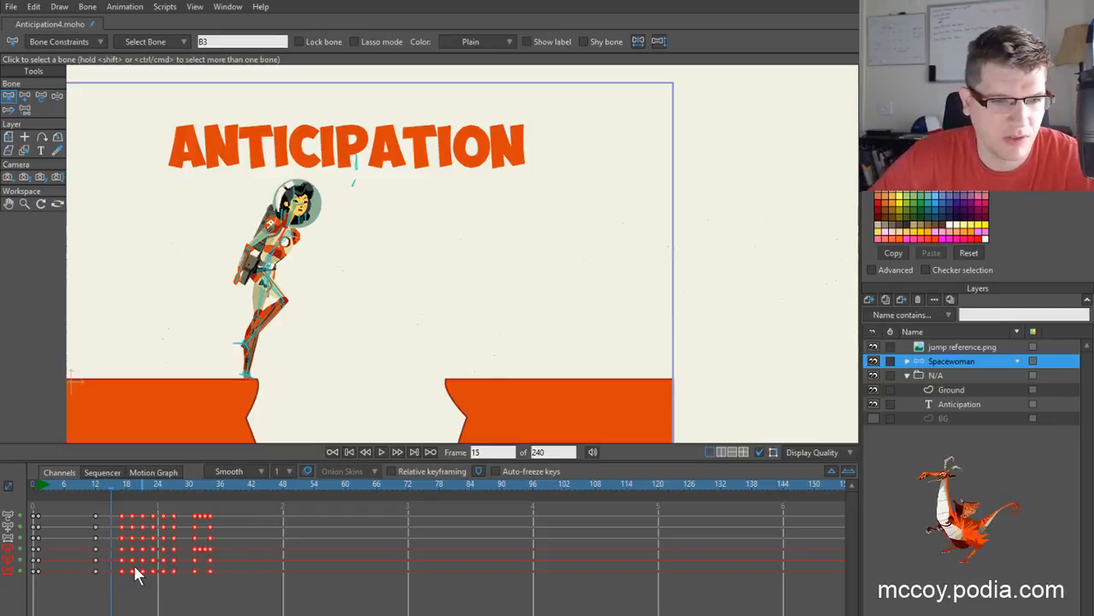
pyautogui.moveTo(134, 571); pyautogui.dragTo(112, 571)
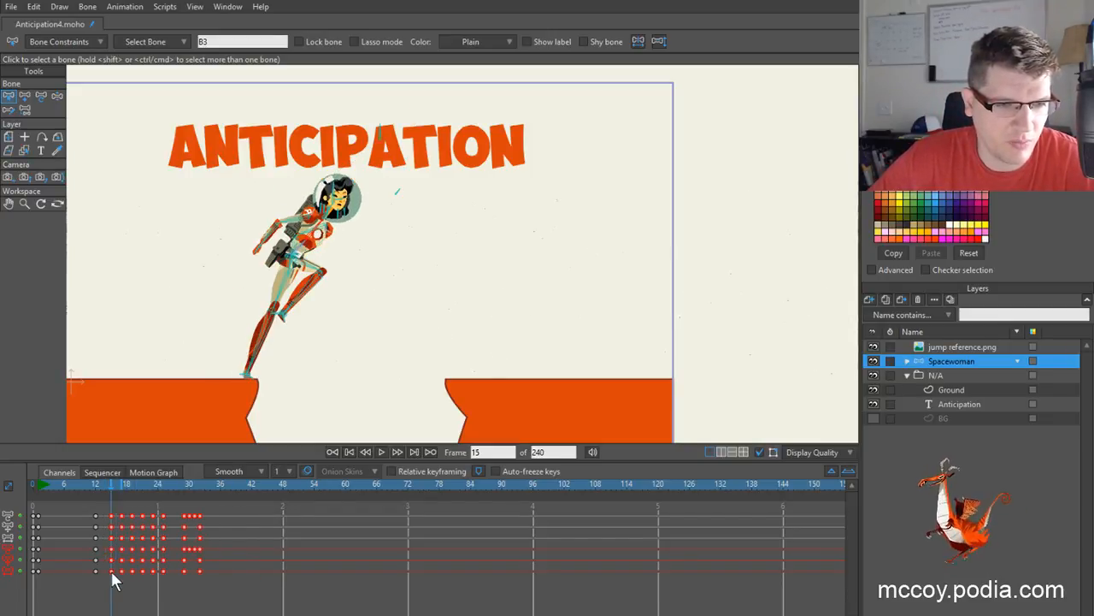
# - Play the shortened jump from the start and frame the whole scene in view
pyautogui.moveTo(104, 489); pyautogui.dragTo(35, 485)
pyautogui.press('space')
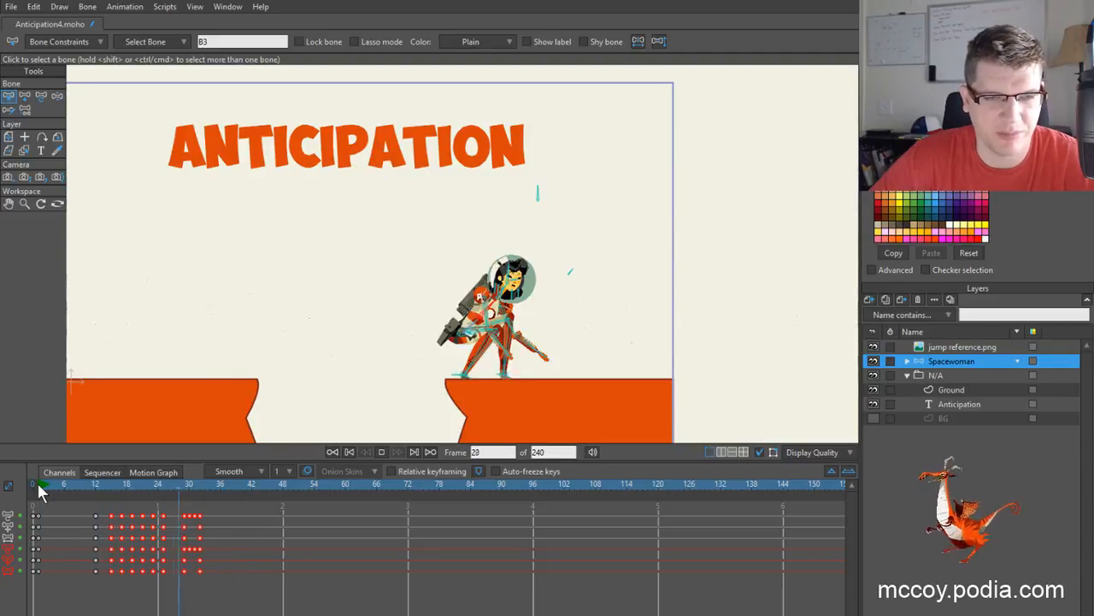
pyautogui.click(36, 480)
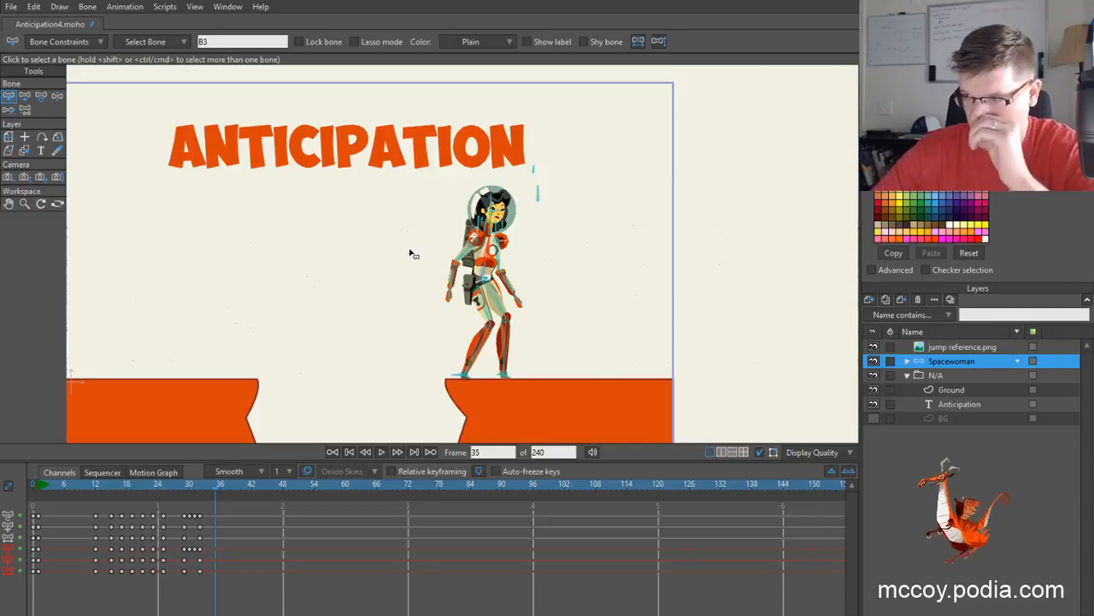
pyautogui.scroll(-2, 347, 282)
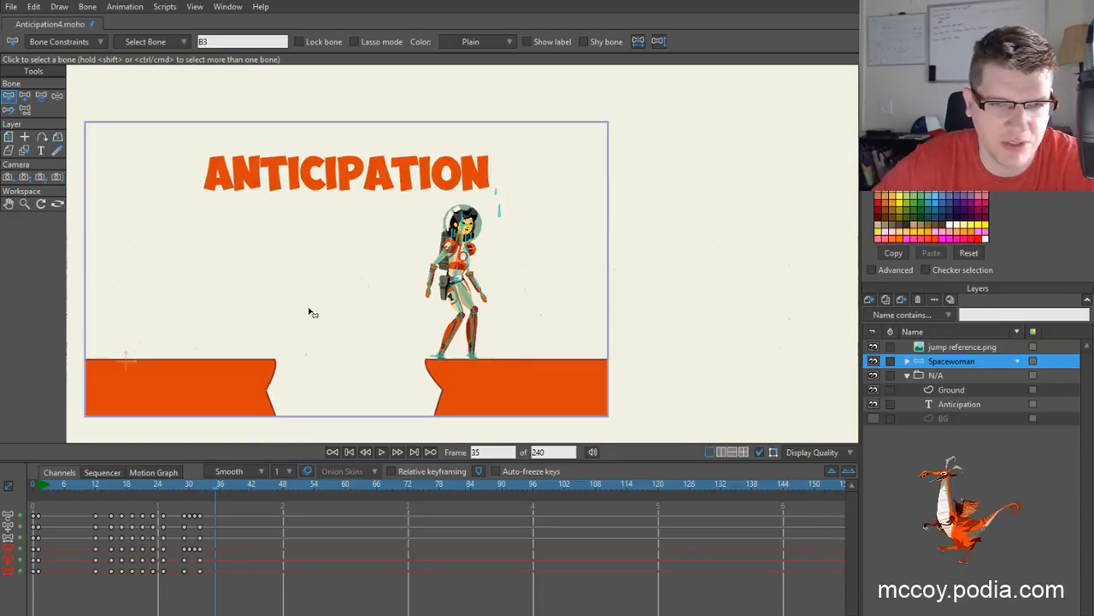
pyautogui.moveTo(305, 311); pyautogui.dragTo(375, 299)
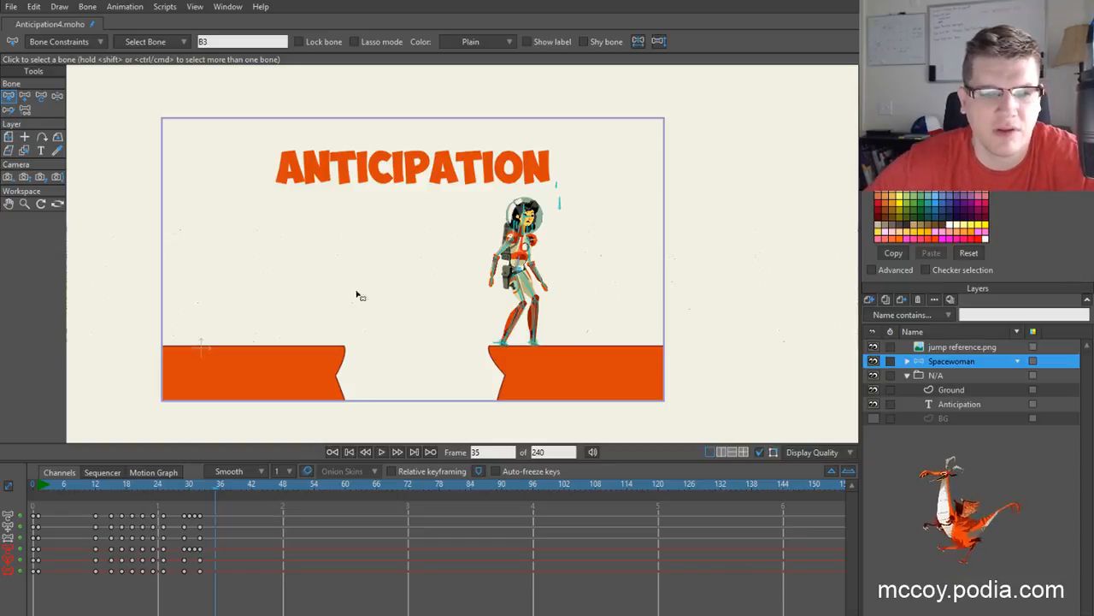
# - Scrub from the start to the landing near frame 23 and back, then replay the shortened jump to judge its take-off
pyautogui.moveTo(36, 481); pyautogui.dragTo(152, 492)
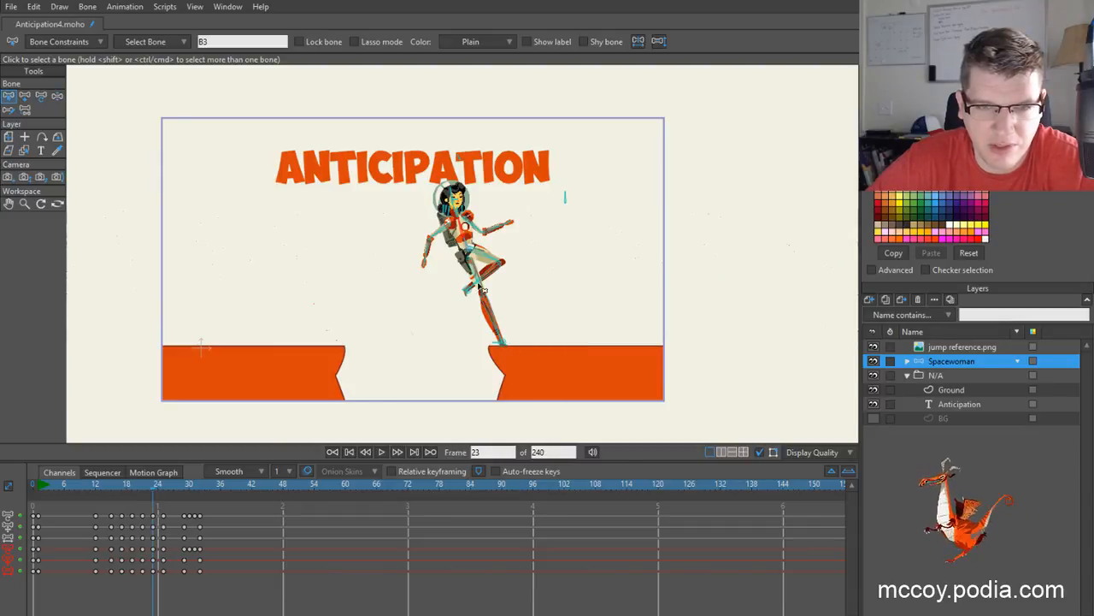
pyautogui.moveTo(122, 486); pyautogui.dragTo(37, 493)
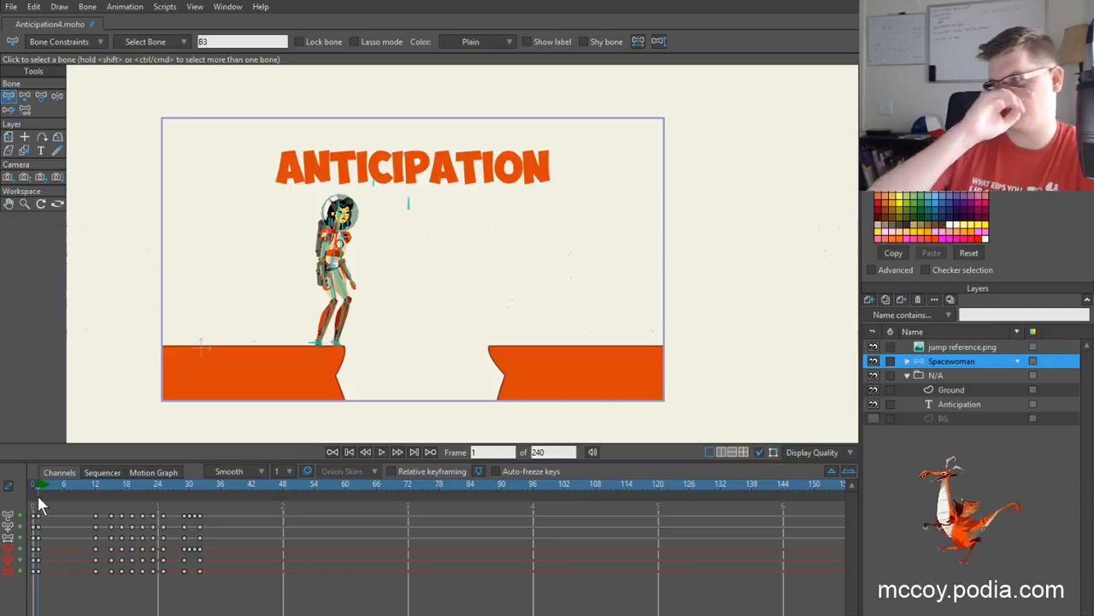
pyautogui.press('space')
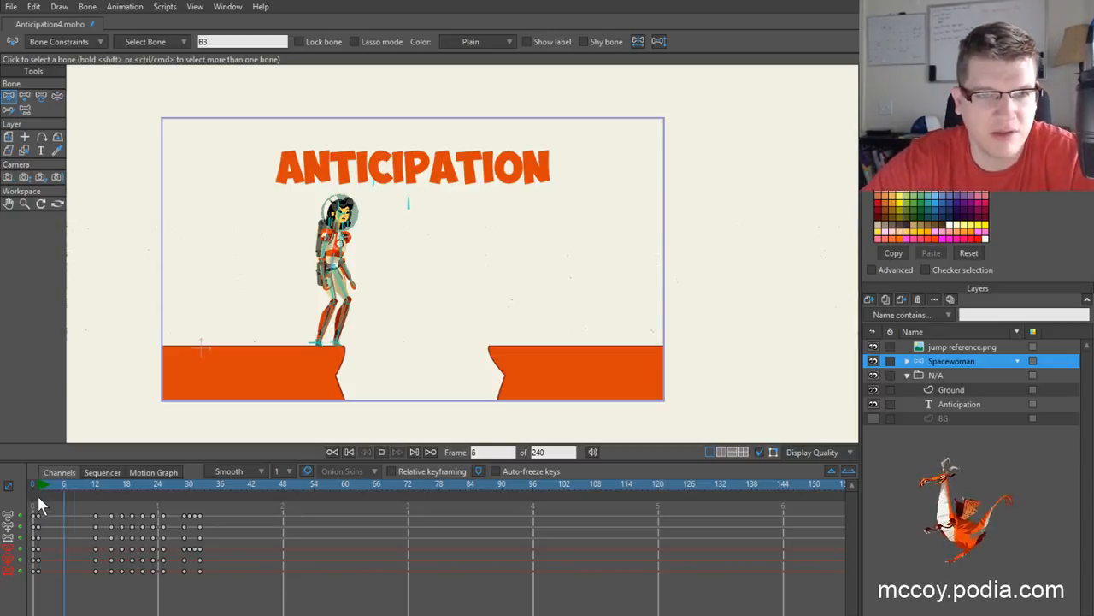
pyautogui.press('space')
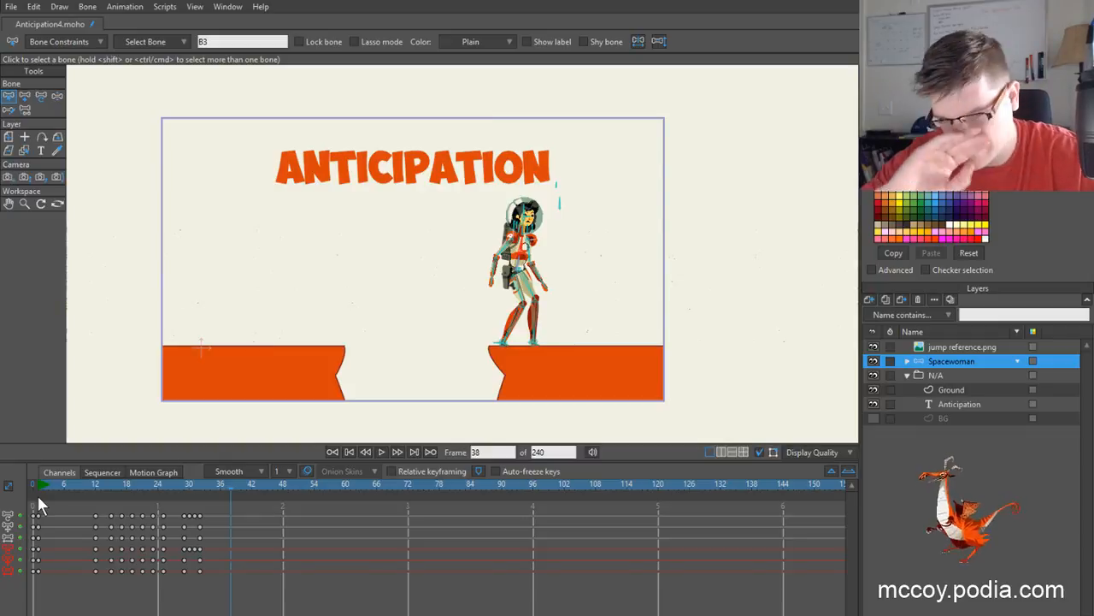
pyautogui.click(41, 483)
pyautogui.press('space')
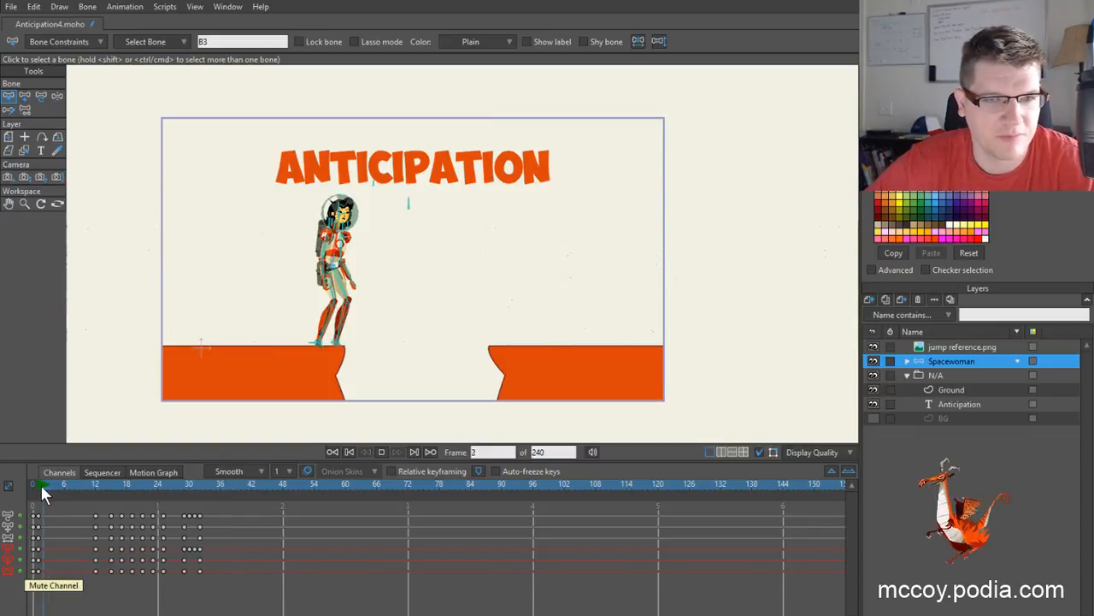
pyautogui.moveTo(40, 483)
pyautogui.mouseDown()
pyautogui.moveTo(155, 487)
pyautogui.moveTo(46, 491)
pyautogui.mouseUp()
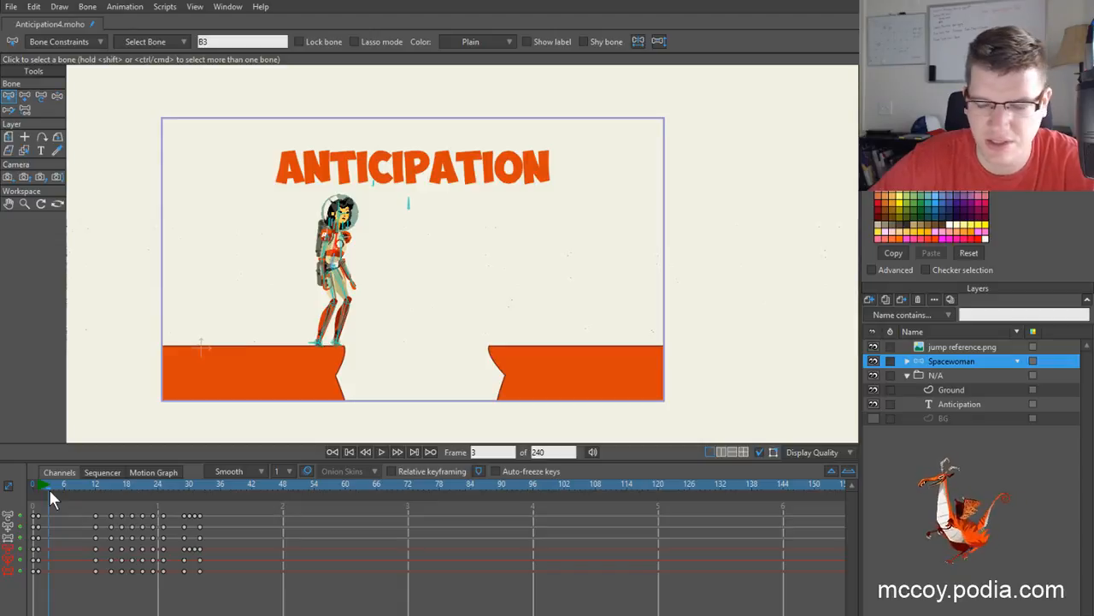
pyautogui.moveTo(45, 487); pyautogui.dragTo(35, 491)
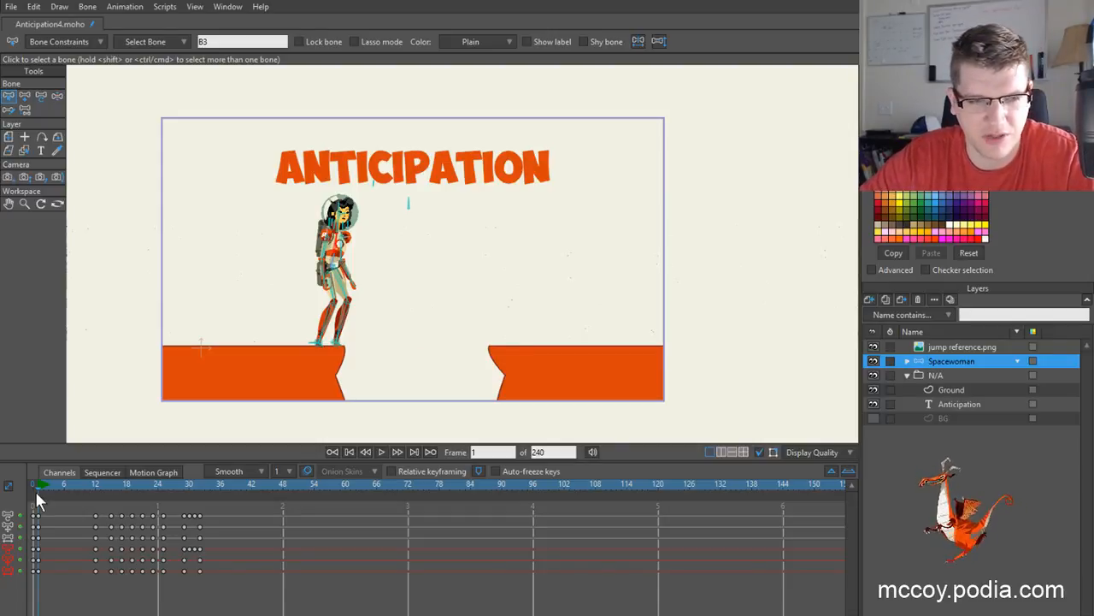
# - Play the shortened jump again from frame 1 to evaluate it with the reduced anticipation
pyautogui.click(382, 452)
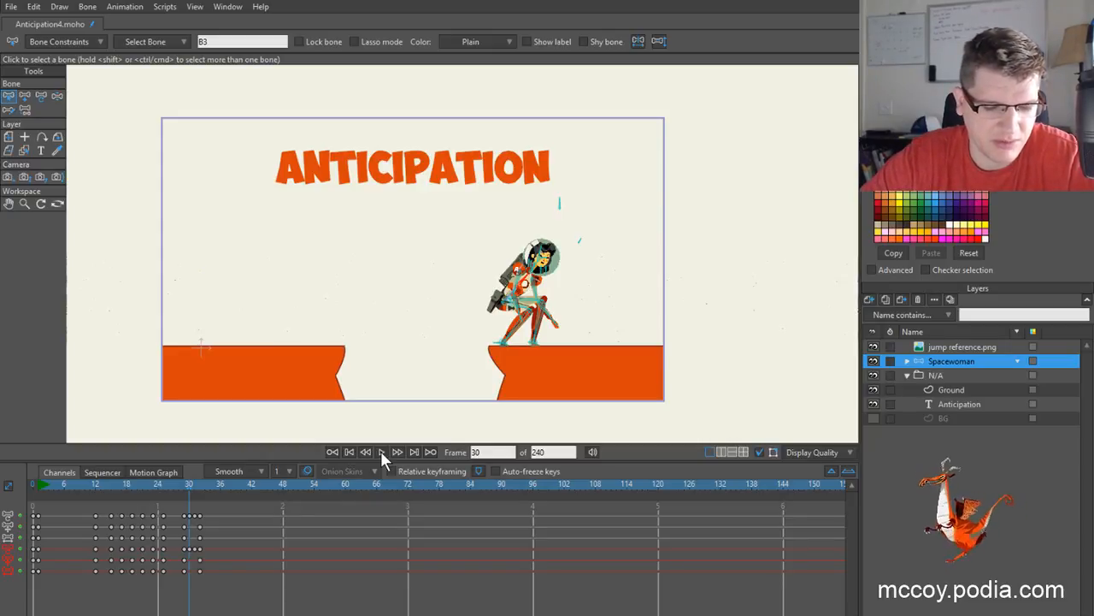
pyautogui.click(381, 450)
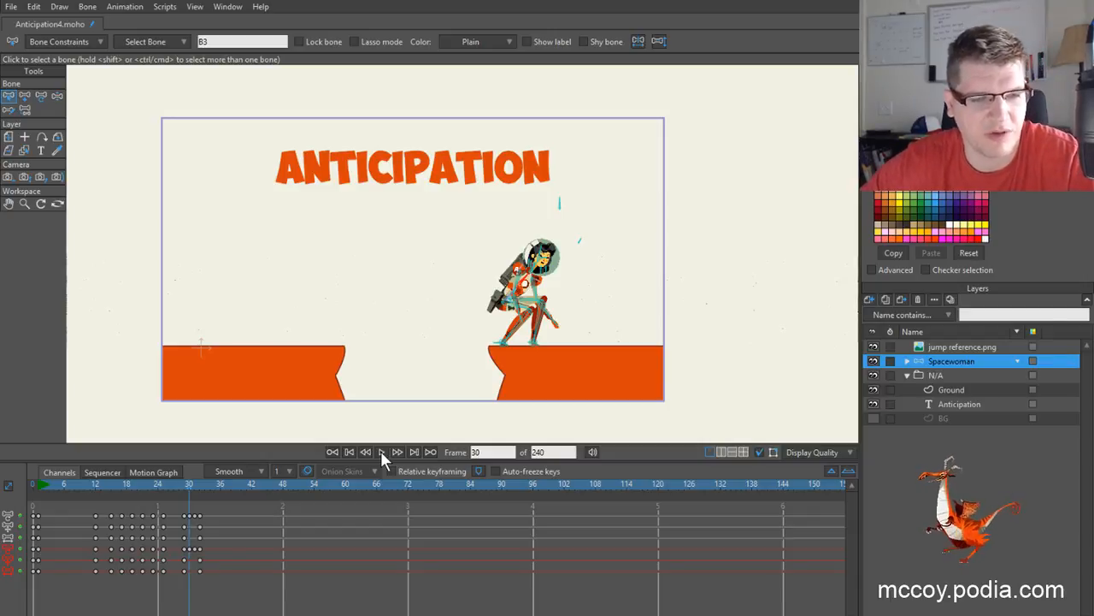
pyautogui.click(381, 450)
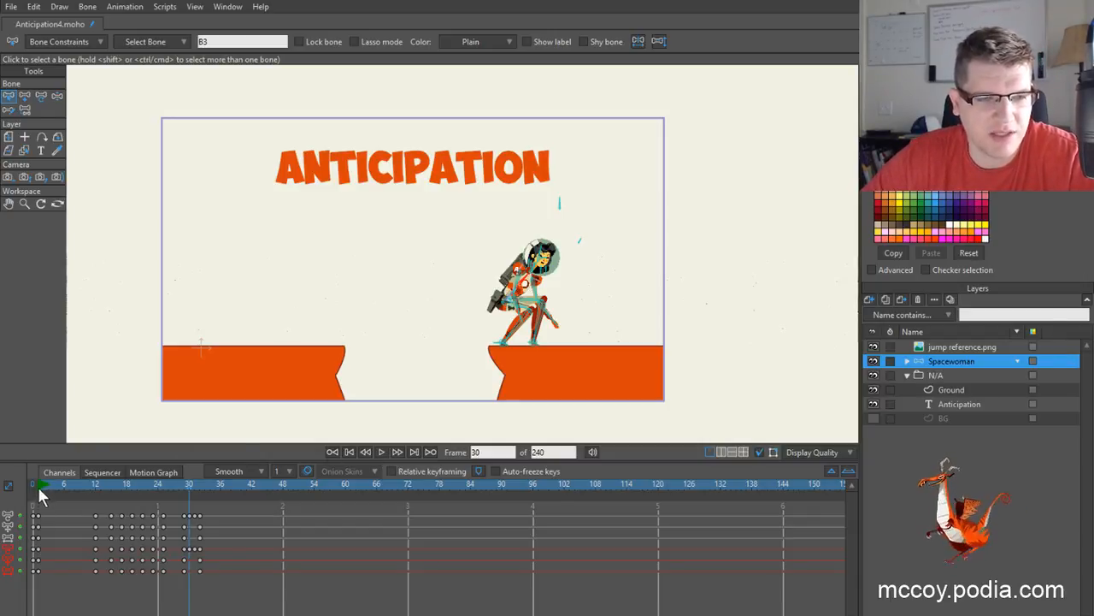
pyautogui.moveTo(37, 484)
pyautogui.mouseDown()
pyautogui.moveTo(236, 487)
pyautogui.moveTo(37, 489)
pyautogui.mouseUp()
pyautogui.press('space')
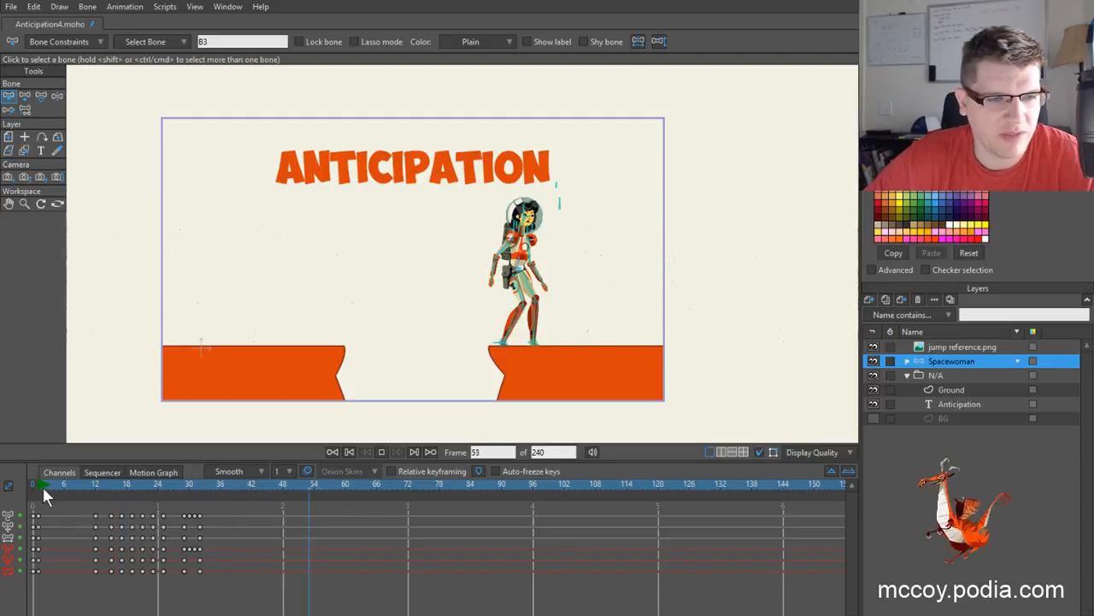
pyautogui.press('space')
# - Open Anticipation3.moho from the 12 Principles Examples folder and play its jump for comparison
pyautogui.click(12, 7)
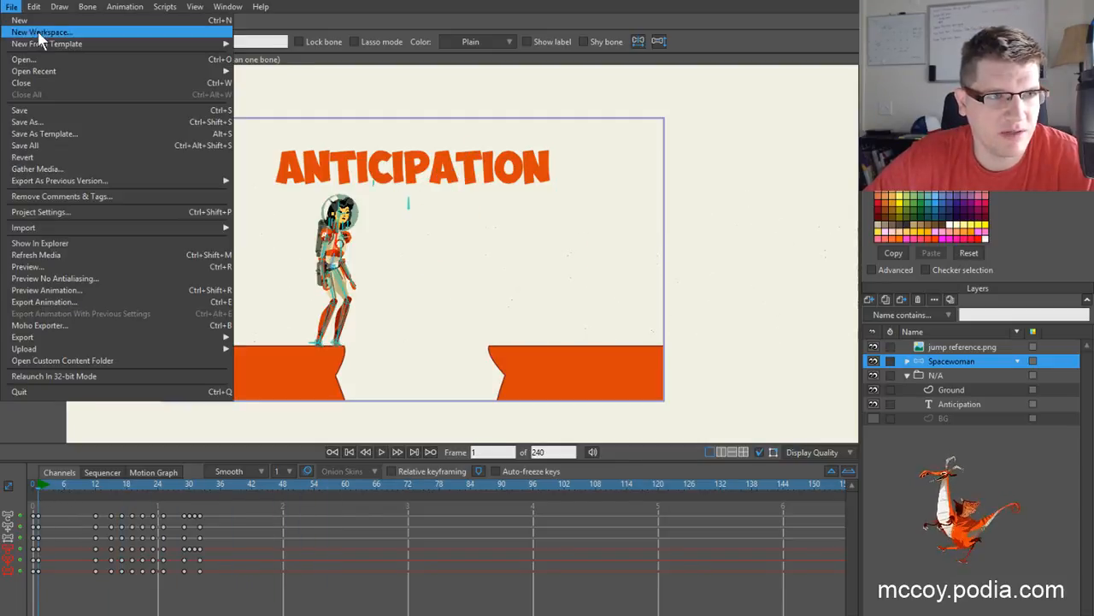
pyautogui.click(39, 61)
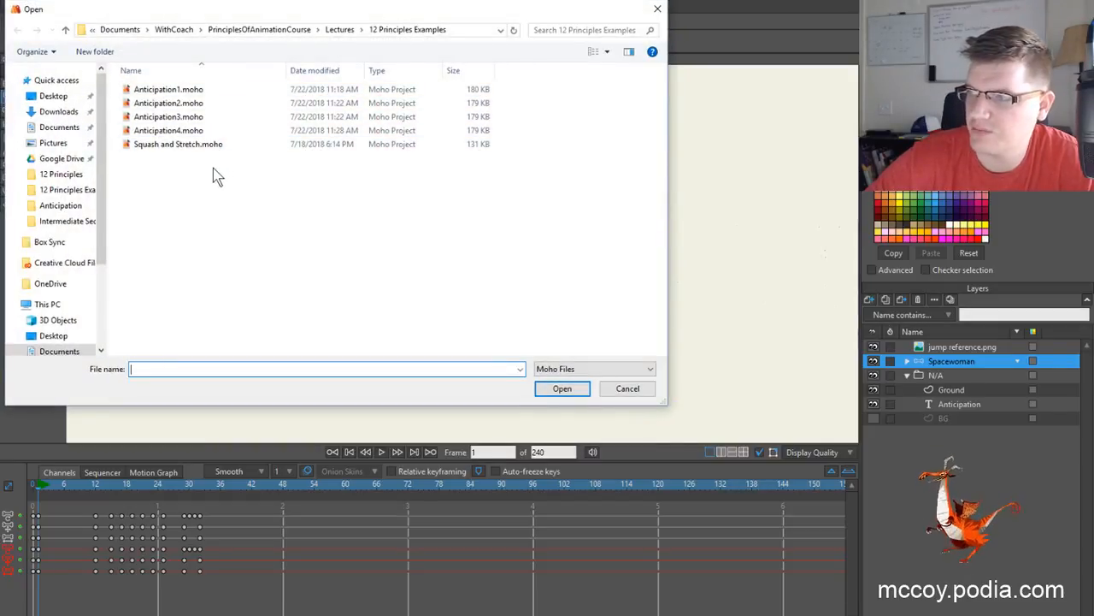
pyautogui.click(346, 30)
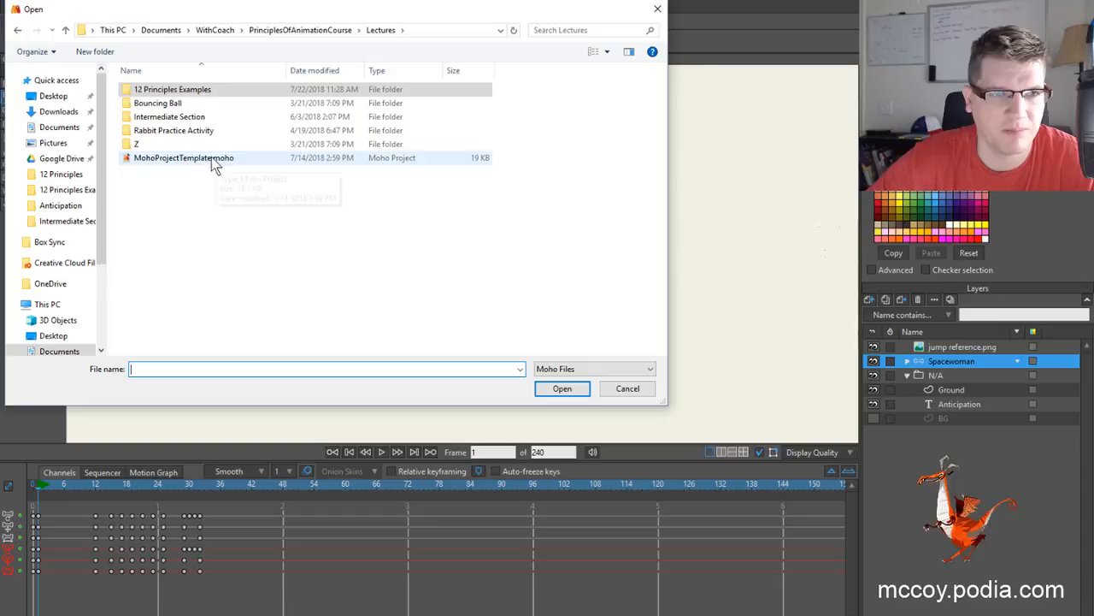
pyautogui.doubleClick(215, 89)
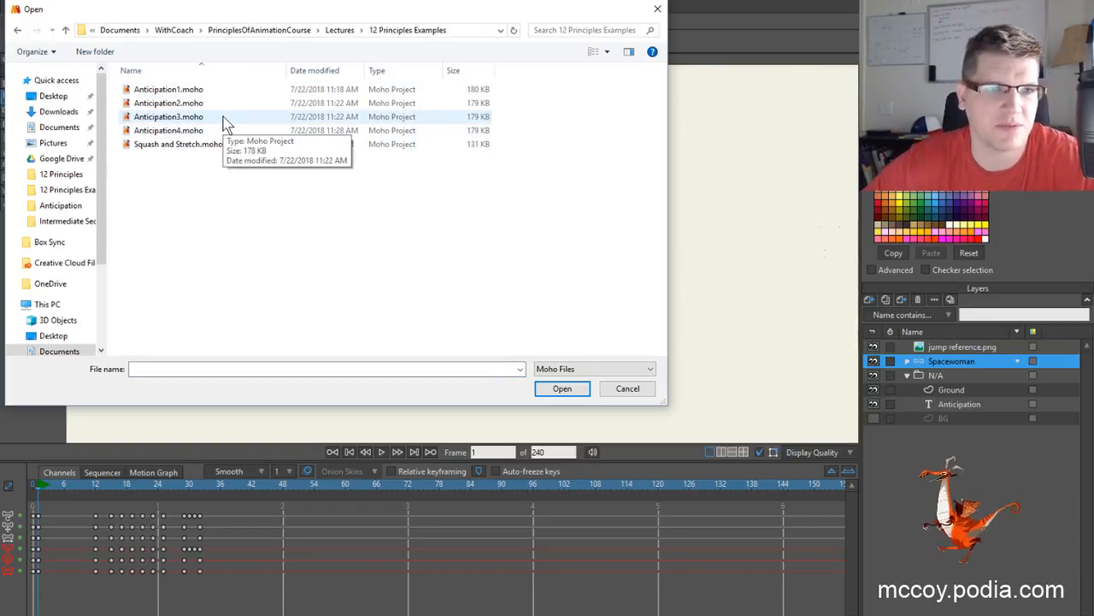
pyautogui.doubleClick(193, 118)
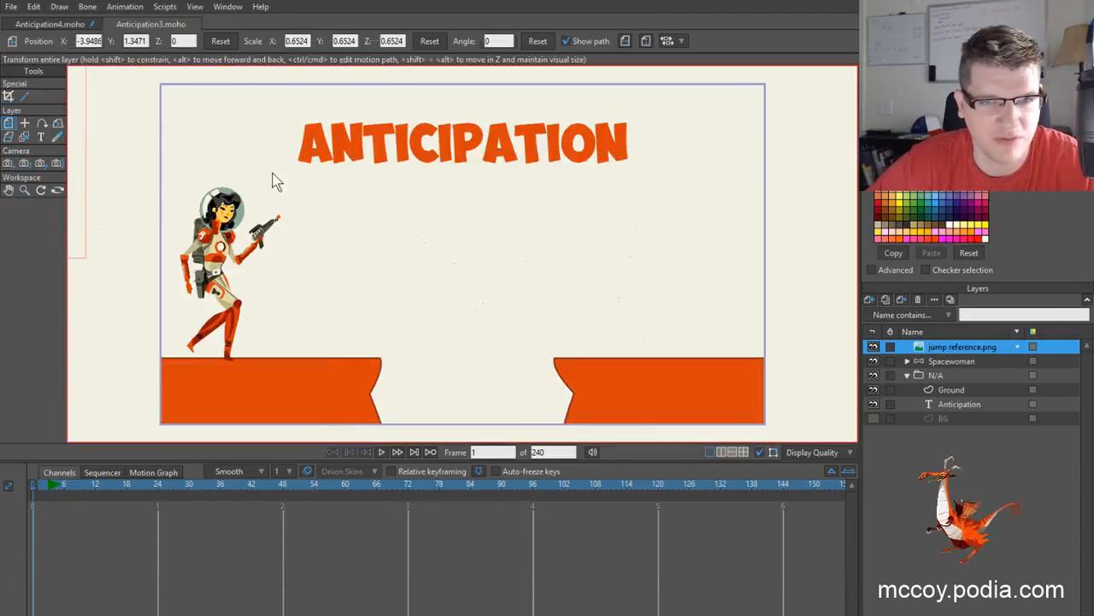
pyautogui.click(381, 452)
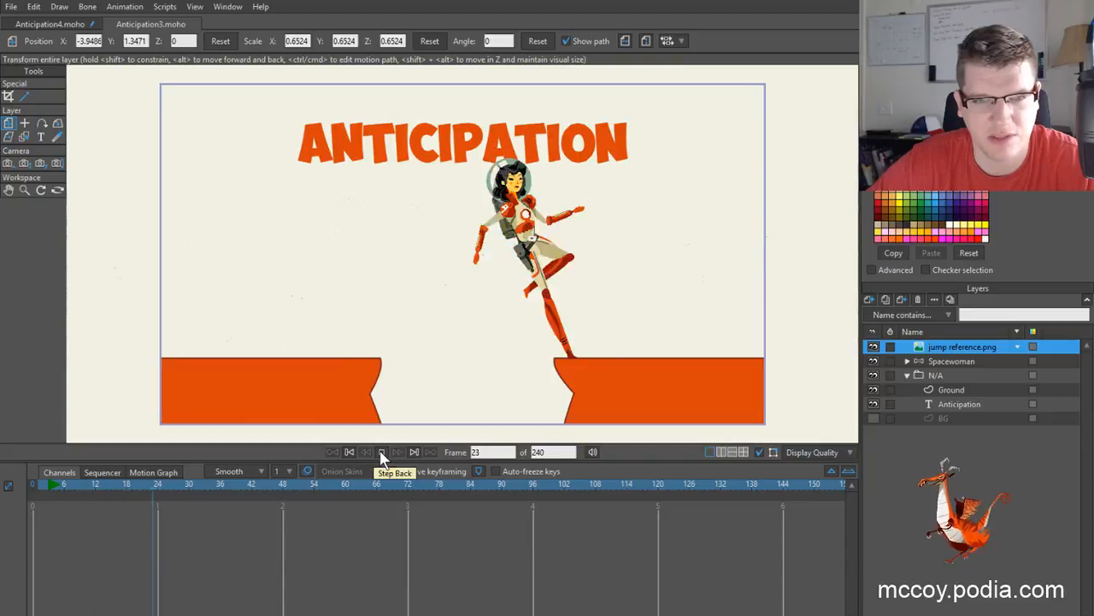
# - Return to Anticipation4.moho and undo the keyframe shifts and the second pose deletion
pyautogui.click(47, 22)
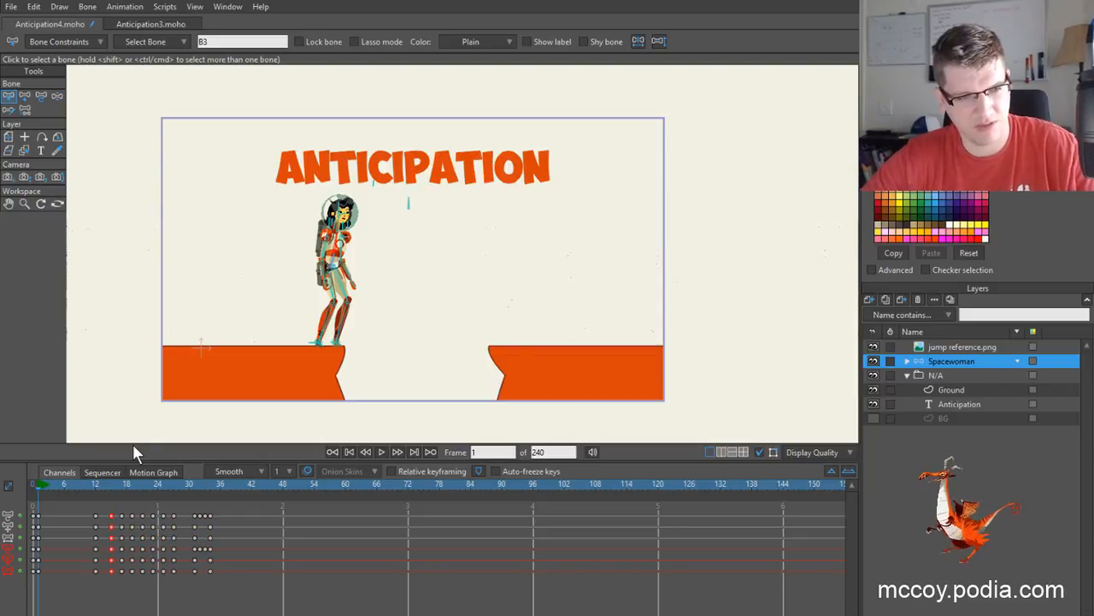
pyautogui.click(119, 612)
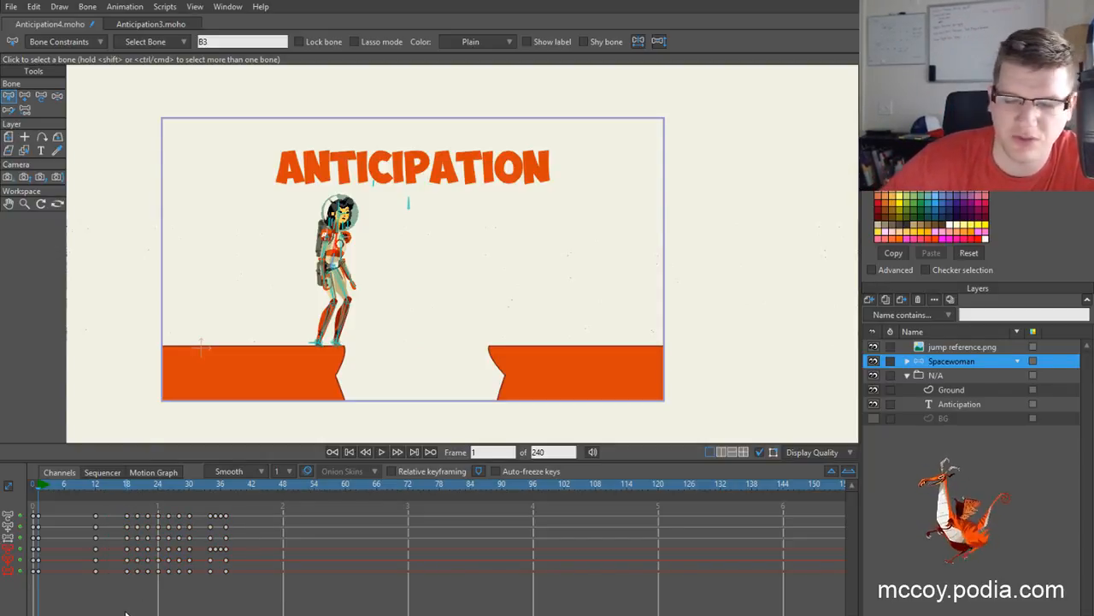